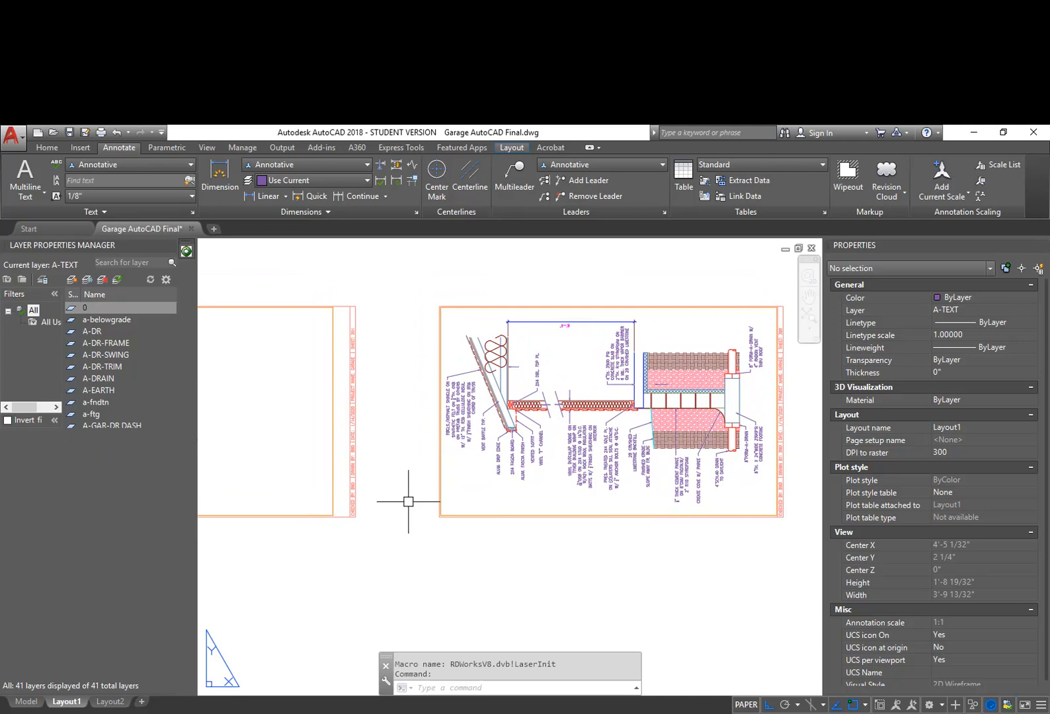
Step: Review the garage sheets in the layout, from the wall section and elevations back to the foundation plan
middle_drag(391, 536, 611, 538)
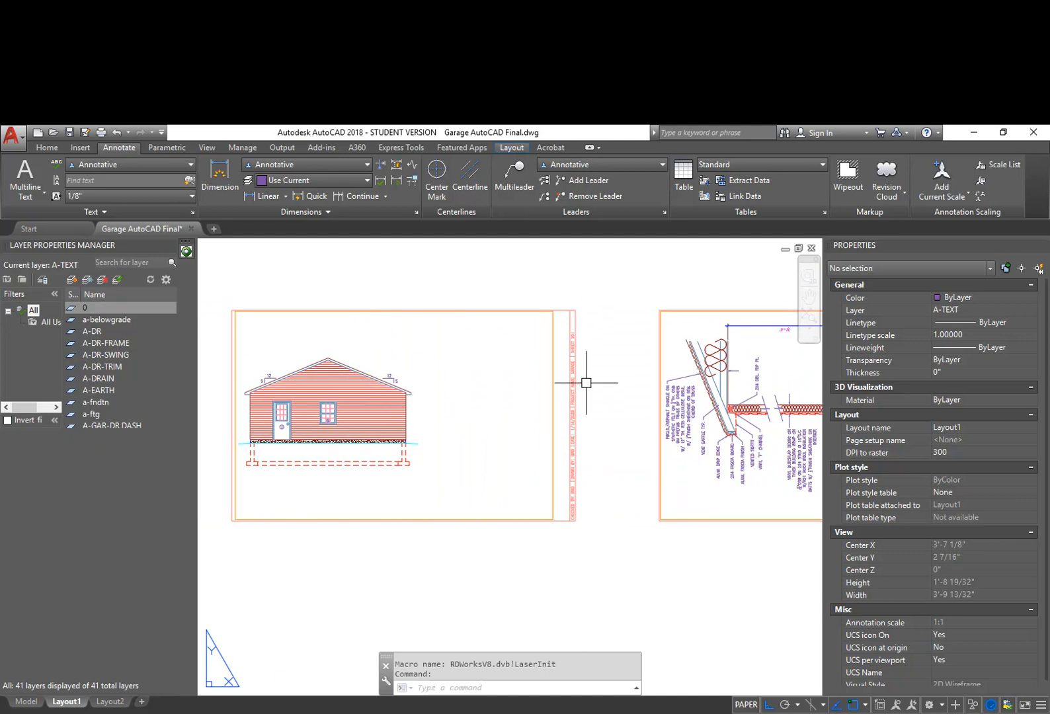
middle_drag(426, 427, 539, 421)
scroll(539, 420, down, 2)
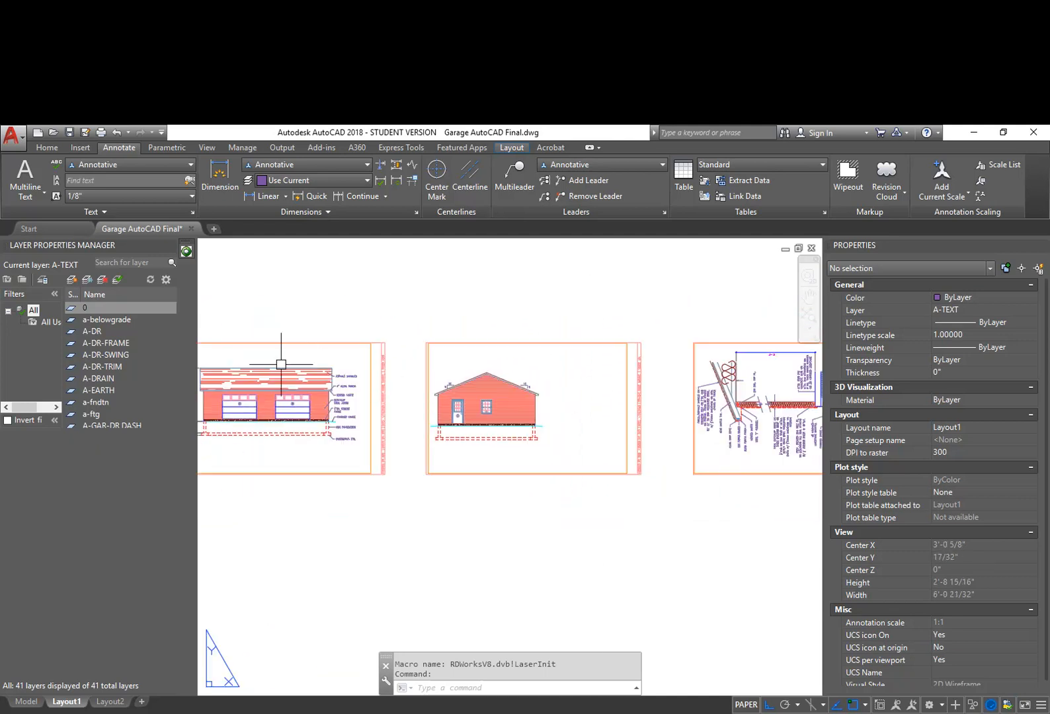
middle_drag(233, 431, 725, 429)
middle_drag(377, 430, 527, 417)
text(c)
key(Return)
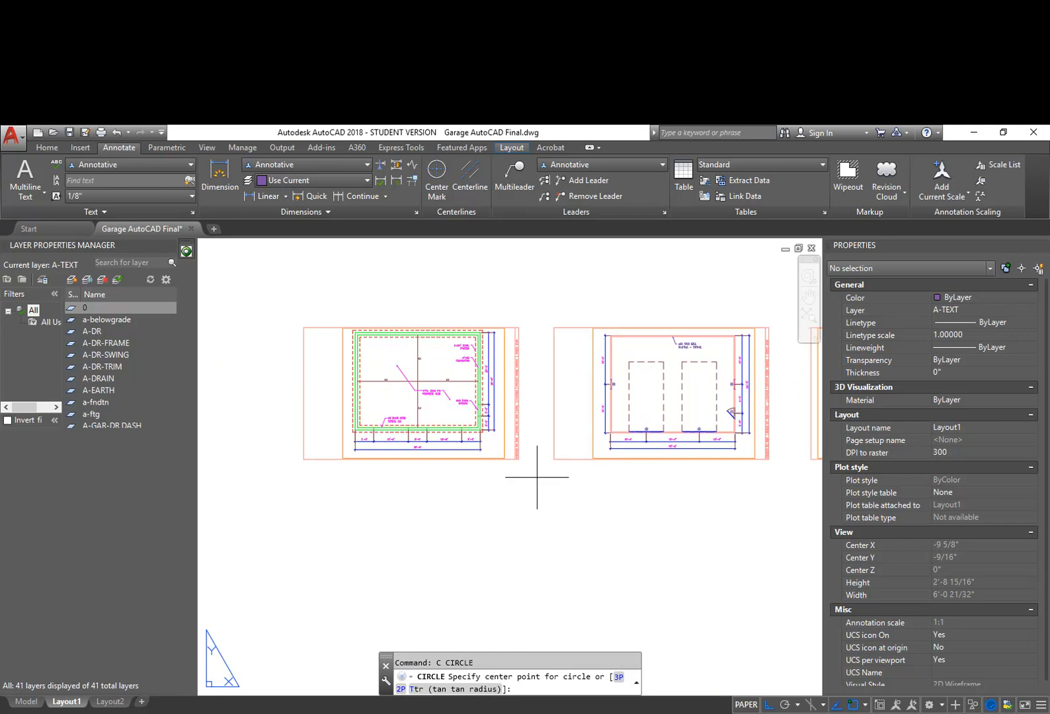
key(Escape)
key(Escape)
text(c)
key(Return)
key(Escape)
Step: Copy the foundation plan sheet with its title block and viewport to the empty space at the left of the sheet row
text(cp)
key(Return)
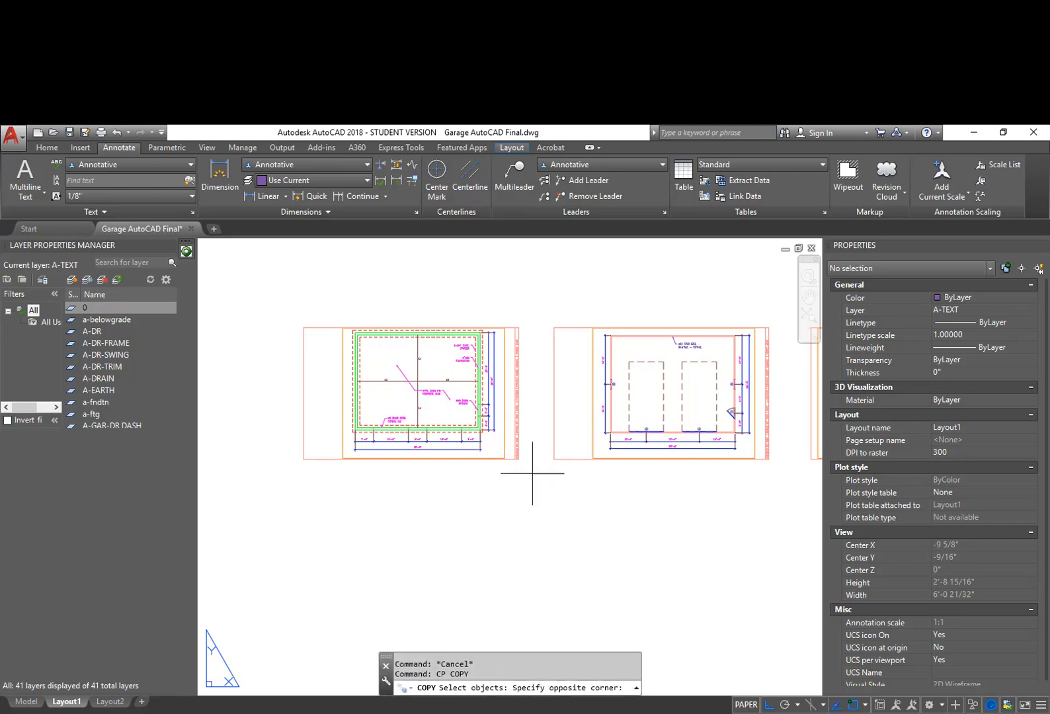
click(532, 473)
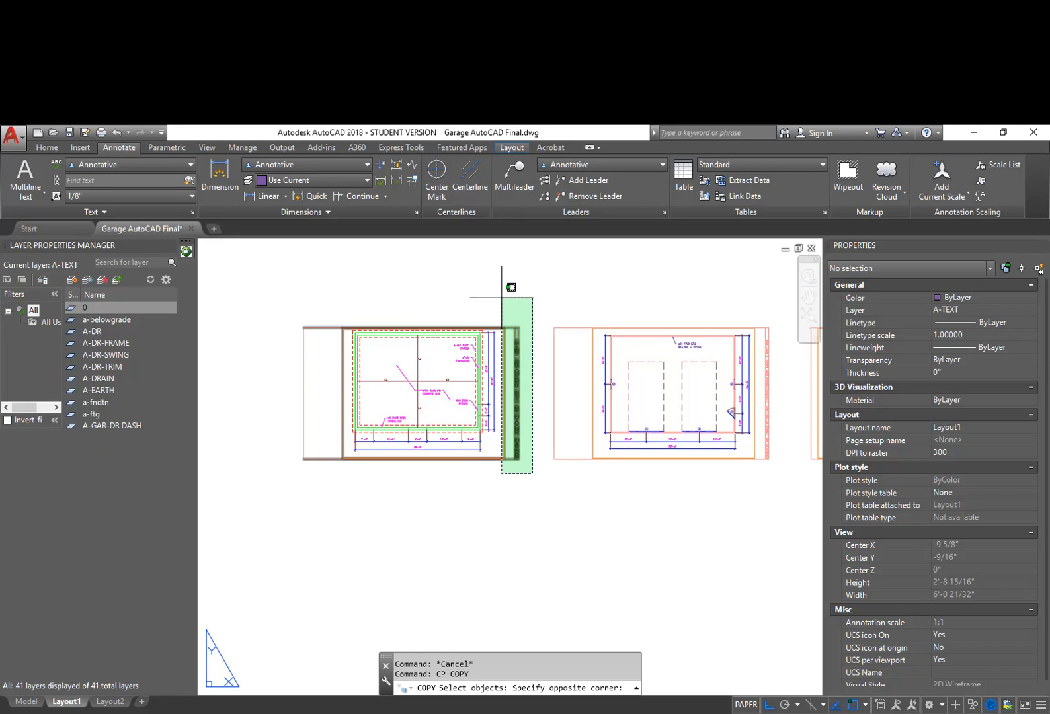
click(249, 244)
key(Return)
click(445, 497)
middle_drag(327, 511, 697, 491)
click(522, 494)
key(Escape)
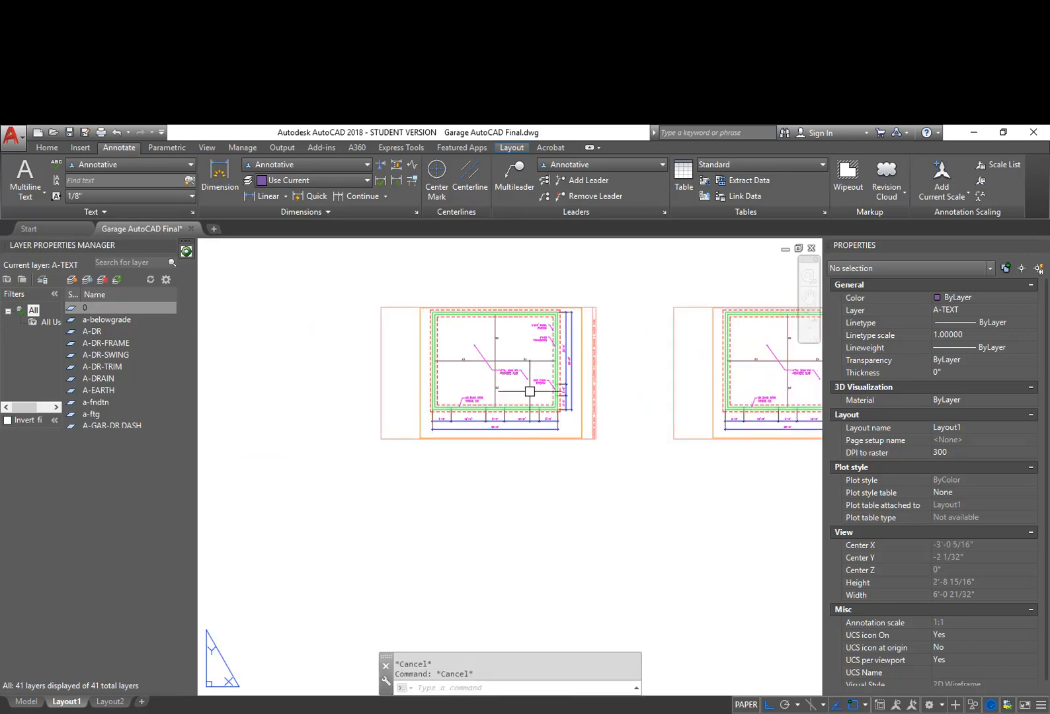
Step: Shift the view inside the copied sheet's viewport to the floor plan and return to paper space
double_click(533, 353)
middle_drag(534, 352, 499, 364)
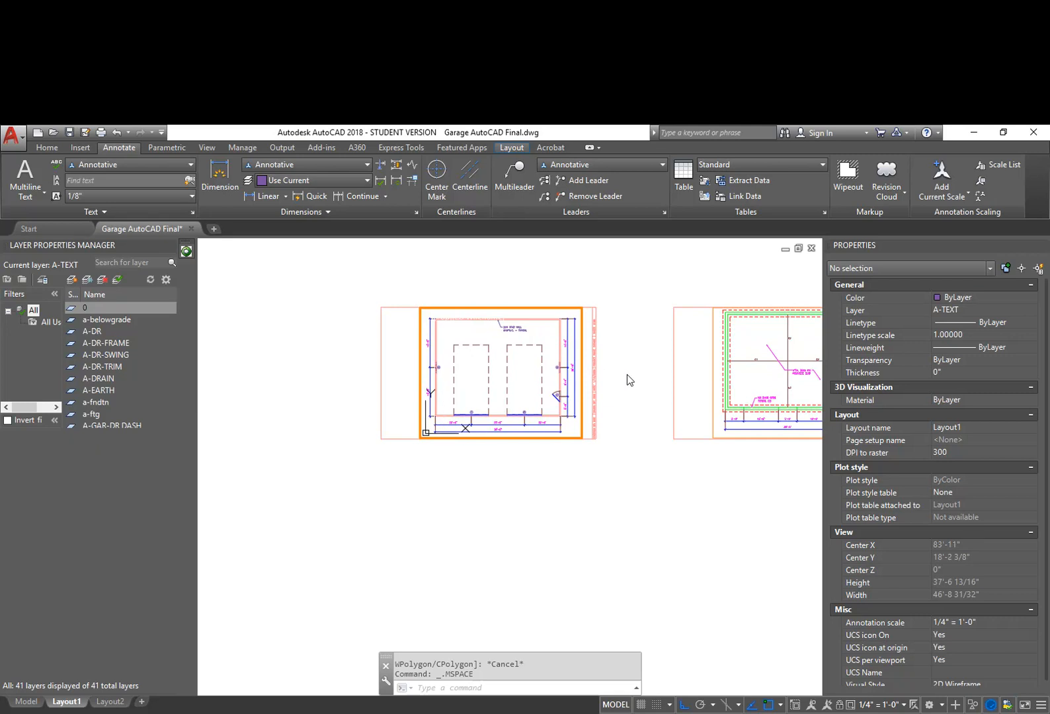
double_click(625, 375)
Step: Erase the copied sheet with its title block and viewport
text(e)
key(Return)
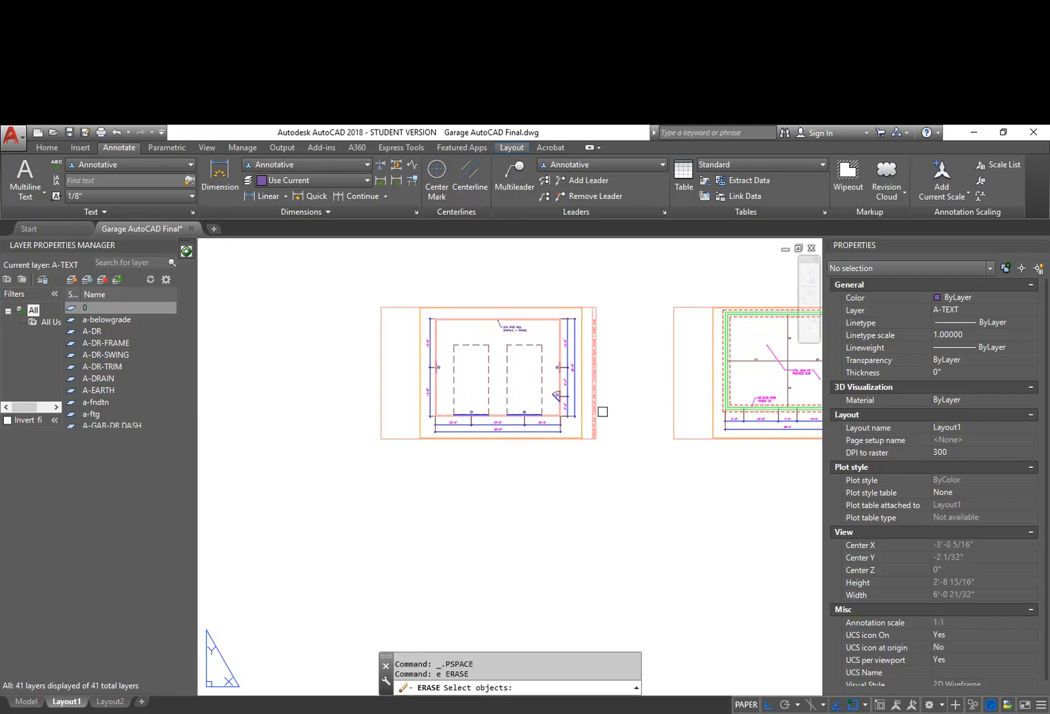
click(359, 279)
click(639, 464)
key(Return)
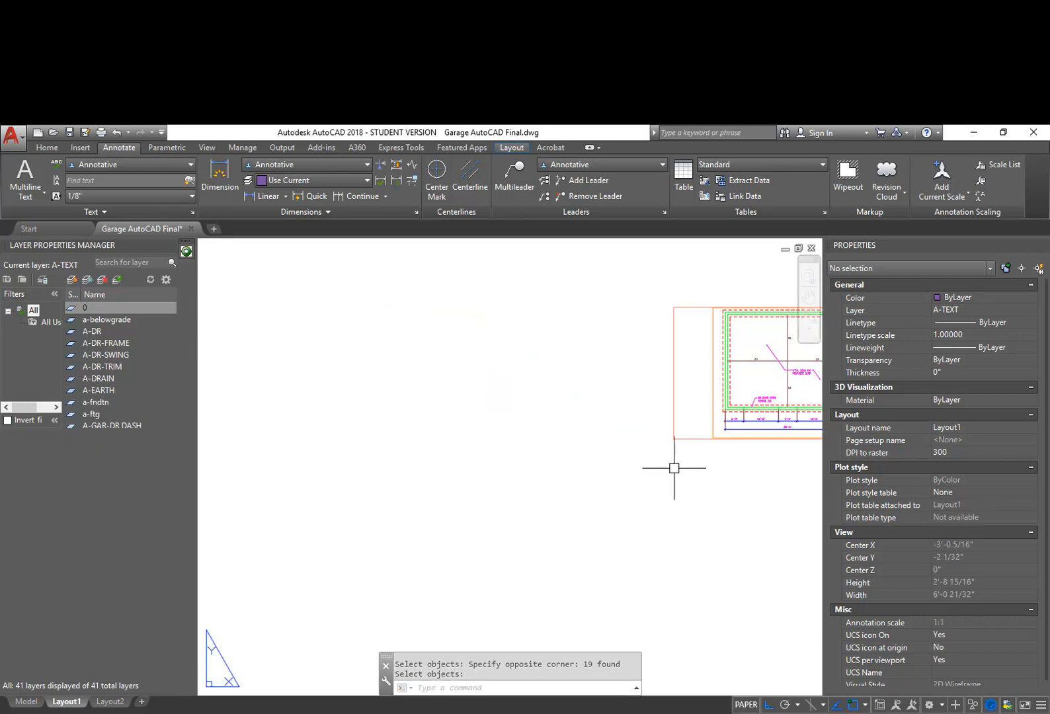
Step: Look along the row of sheets to the side elevation and the wall section detail
middle_drag(646, 468, 311, 471)
middle_drag(600, 470, 288, 471)
middle_drag(641, 471, 311, 471)
middle_drag(716, 469, 579, 469)
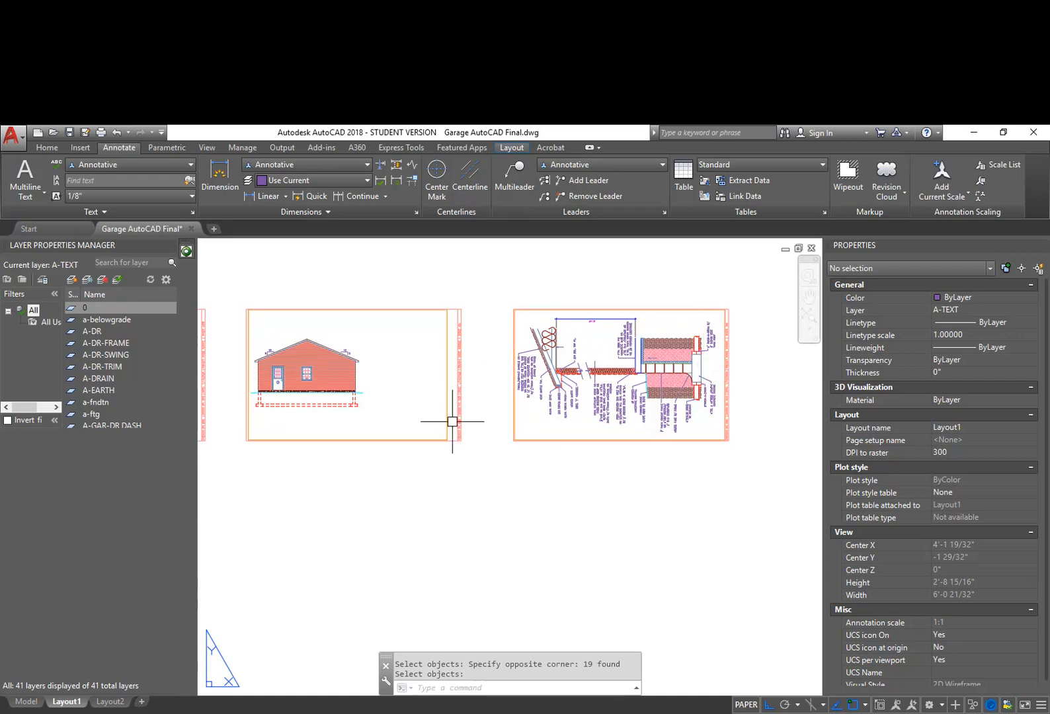
middle_drag(374, 488, 417, 515)
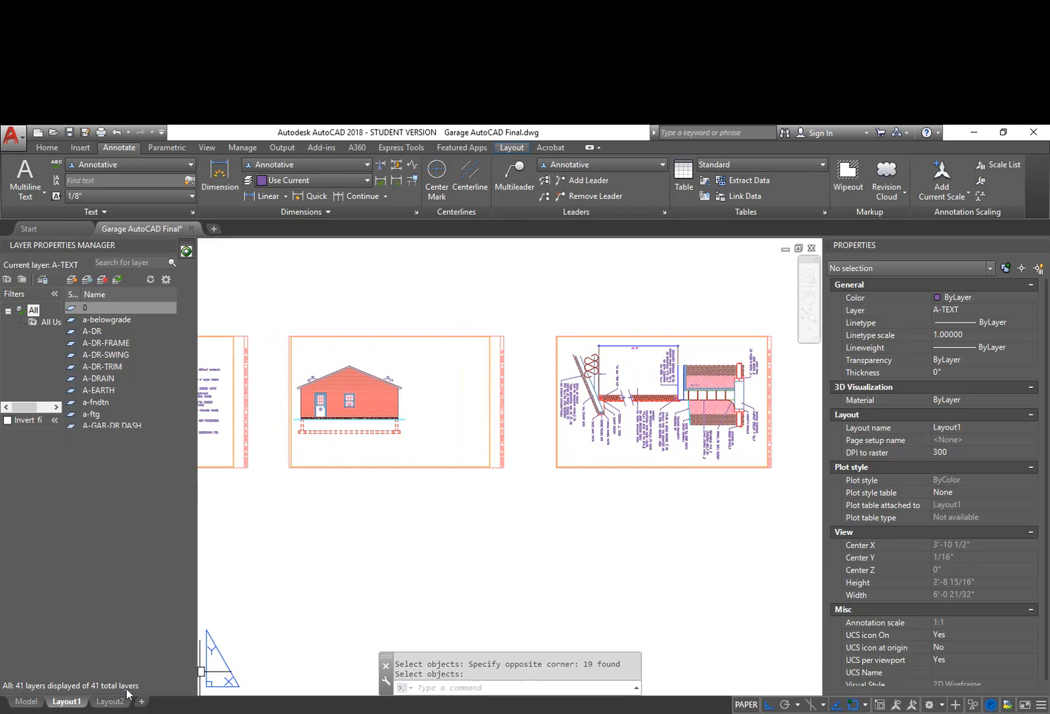
Step: Switch to model space and examine how the foundation plan, floor plan, elevations, side profile and wall section are arranged
click(27, 702)
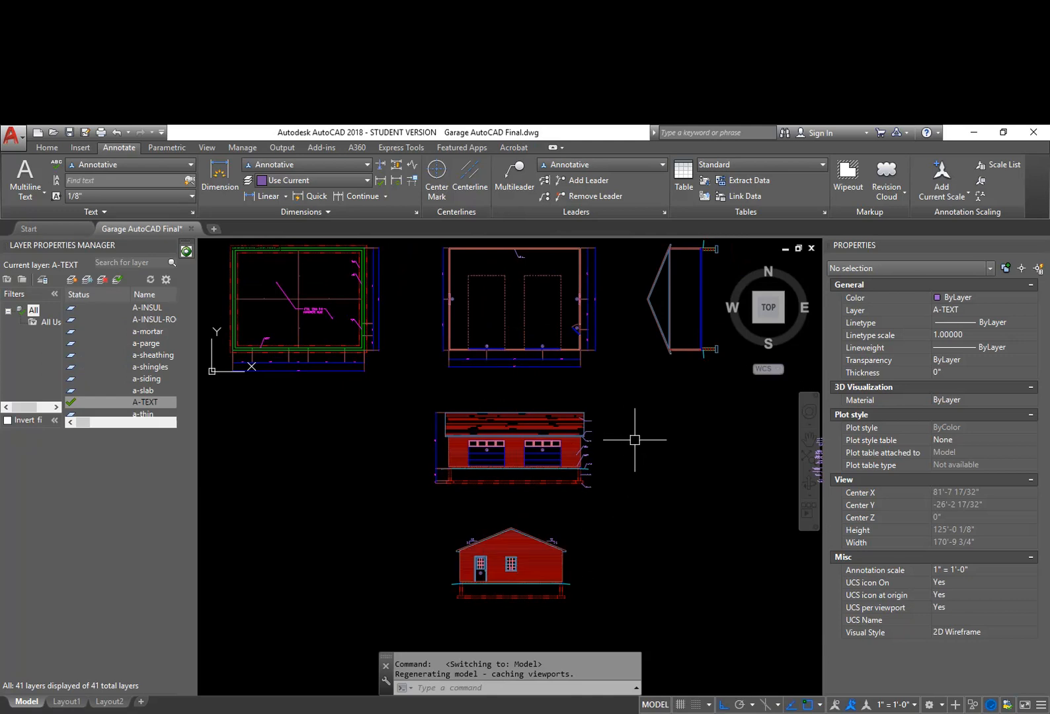
middle_drag(413, 436, 645, 489)
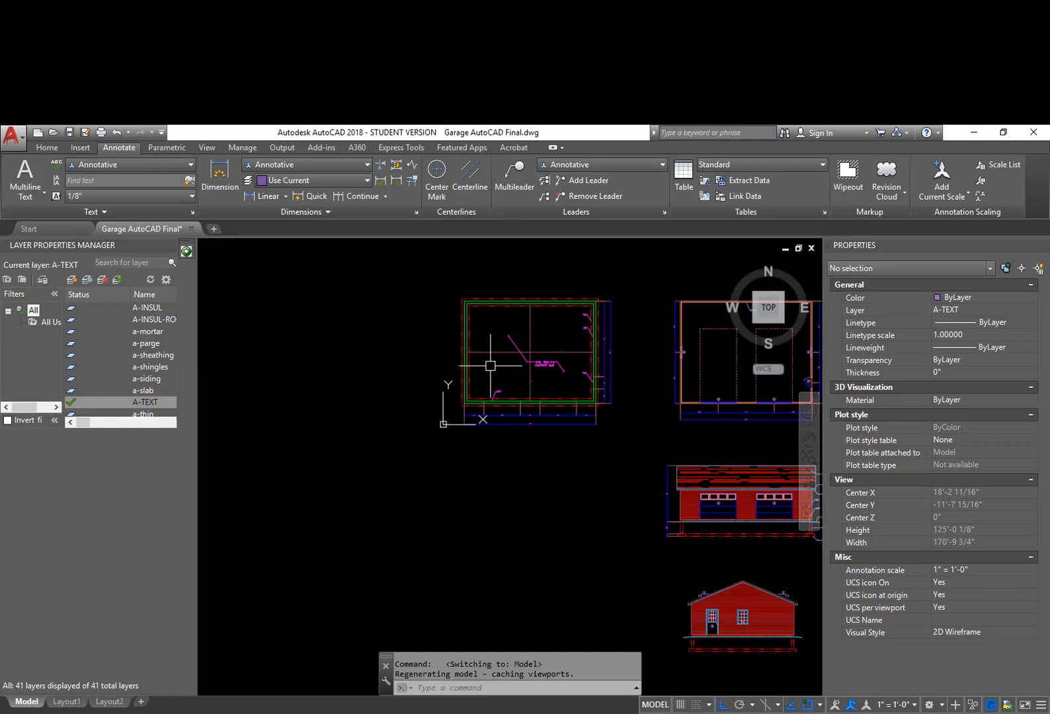
middle_drag(645, 392, 463, 390)
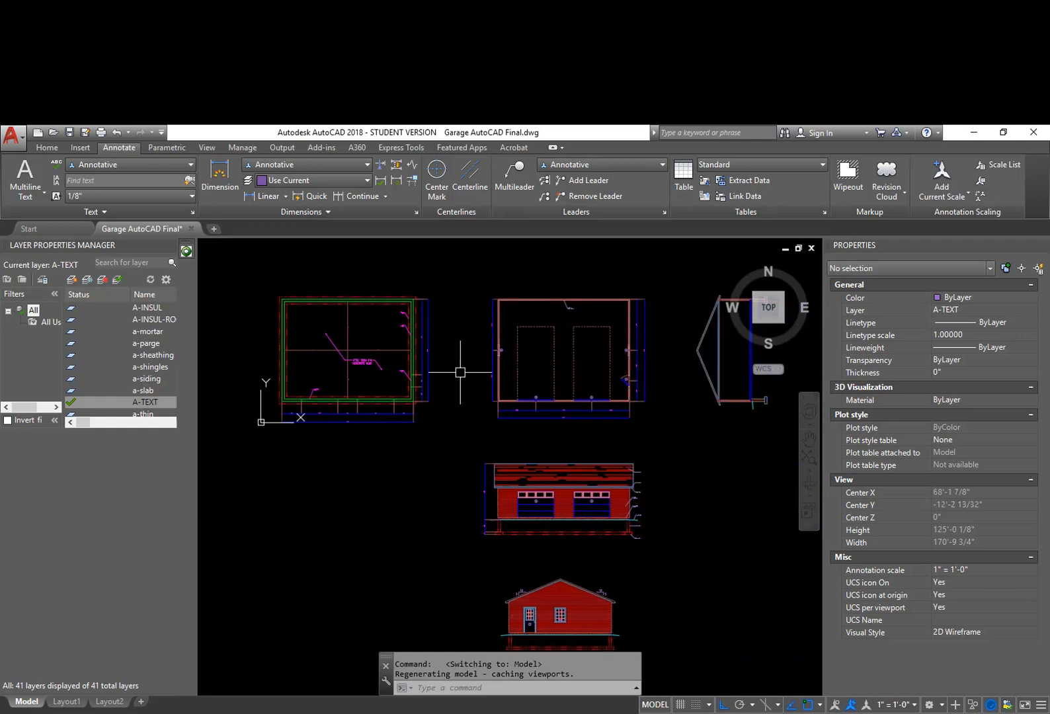
middle_drag(650, 436, 447, 479)
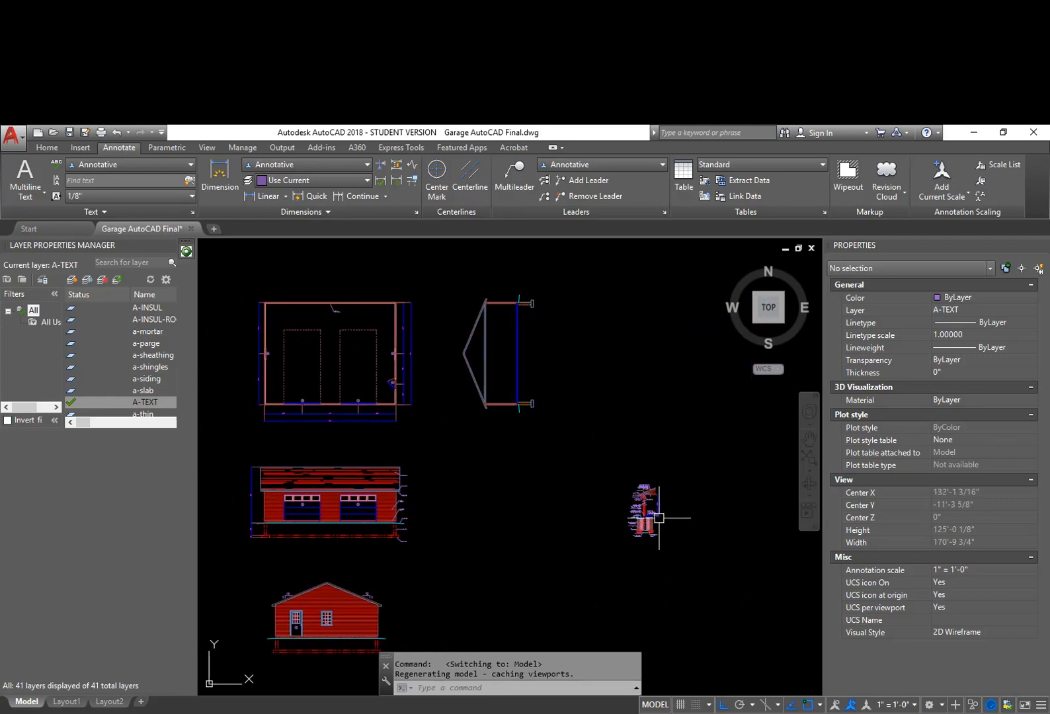
scroll(658, 512, up, 10)
scroll(663, 521, down, 8)
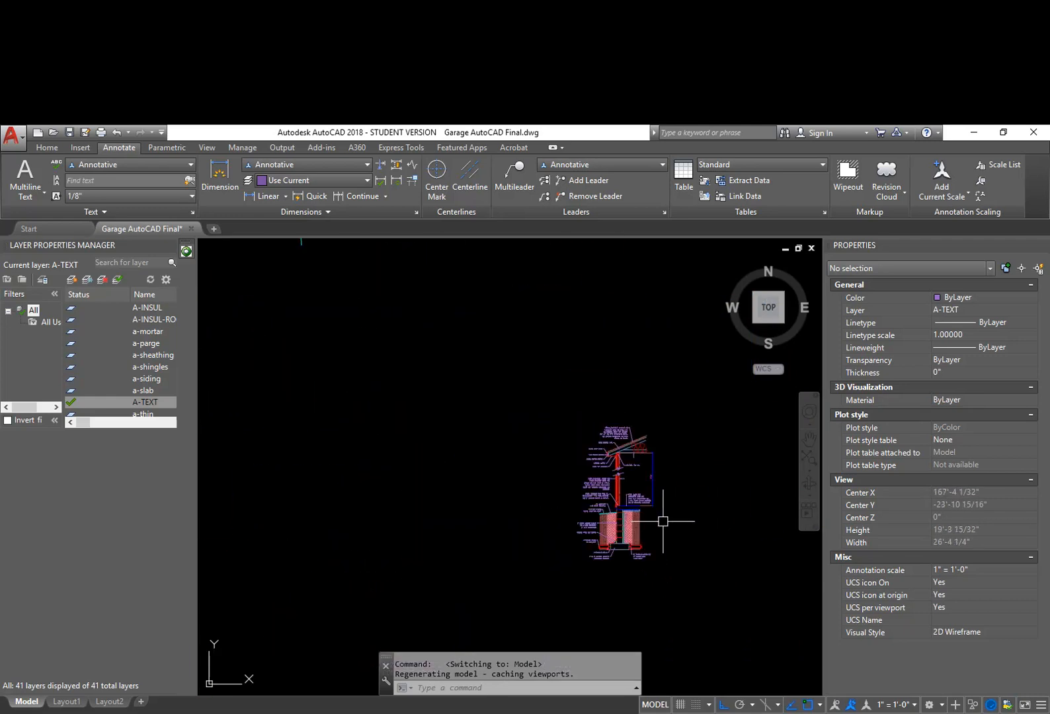
middle_drag(556, 454, 684, 532)
middle_drag(640, 455, 671, 496)
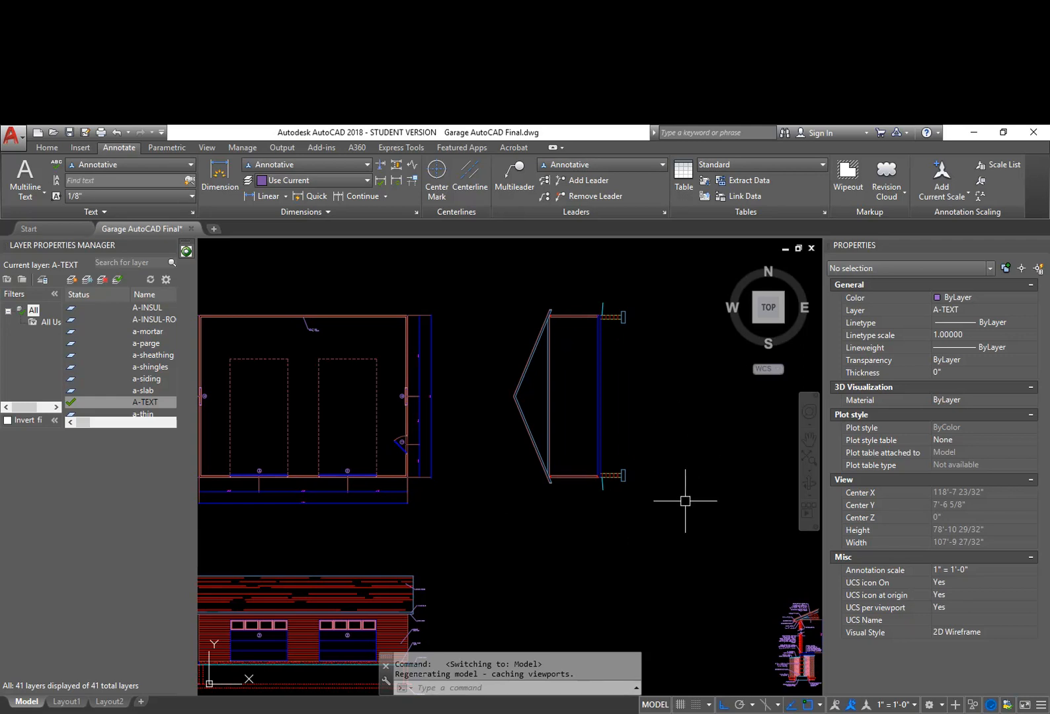
middle_drag(539, 562, 622, 546)
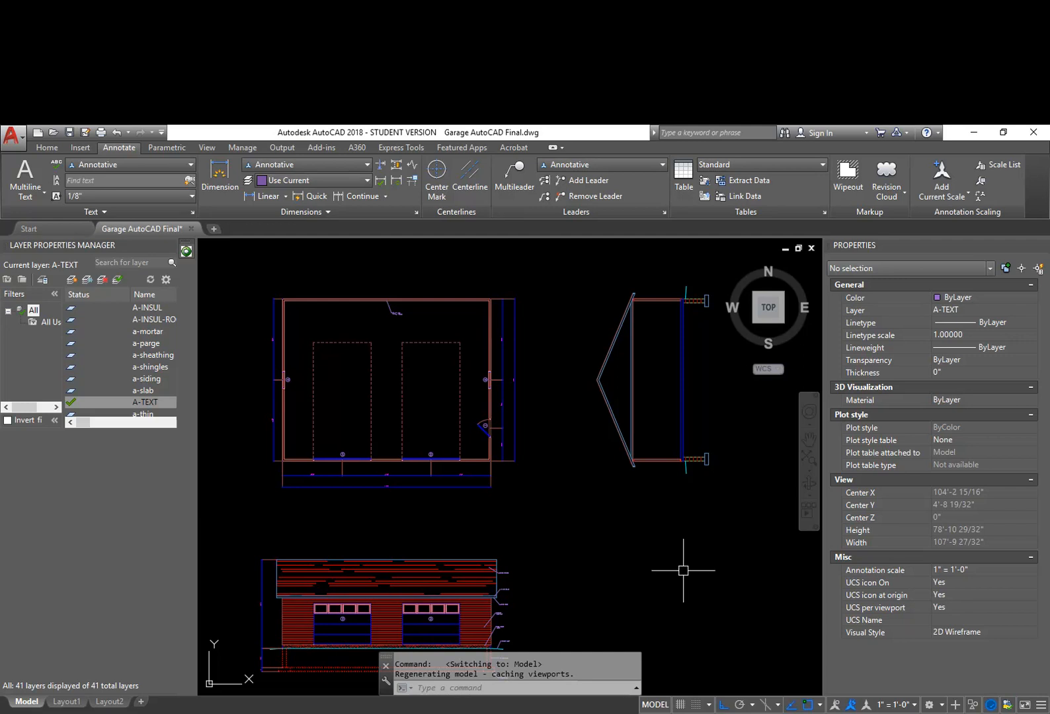
mouse_move(712, 555)
middle_down()
mouse_move(684, 532)
mouse_move(543, 504)
middle_up()
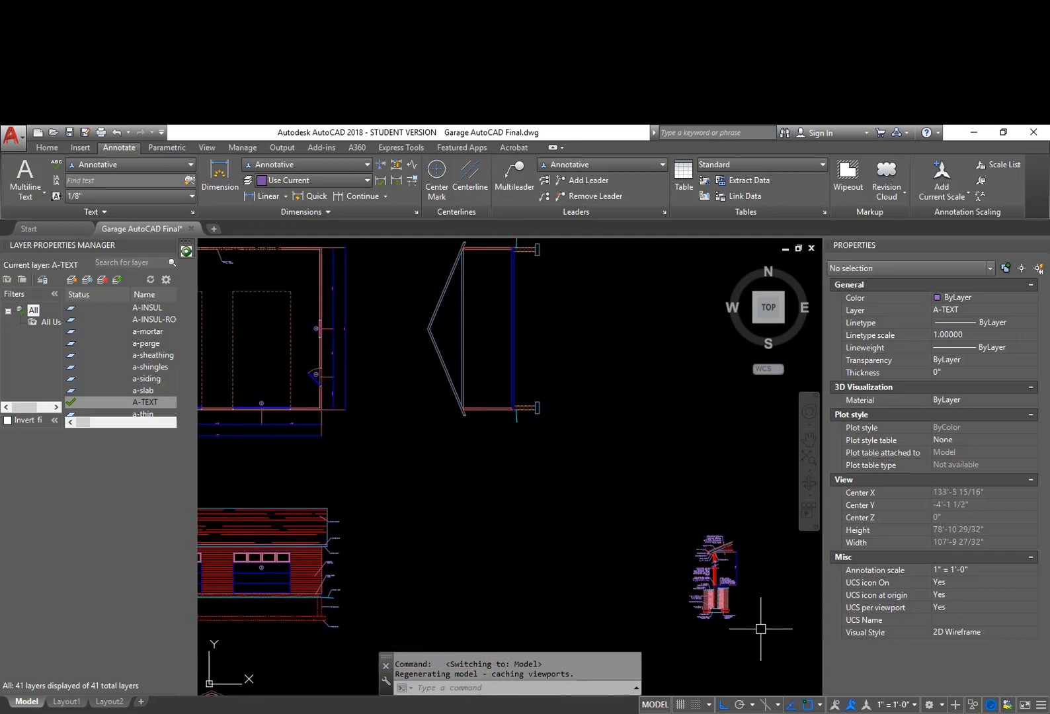
mouse_move(464, 502)
middle_down()
mouse_move(609, 502)
mouse_move(583, 518)
middle_up()
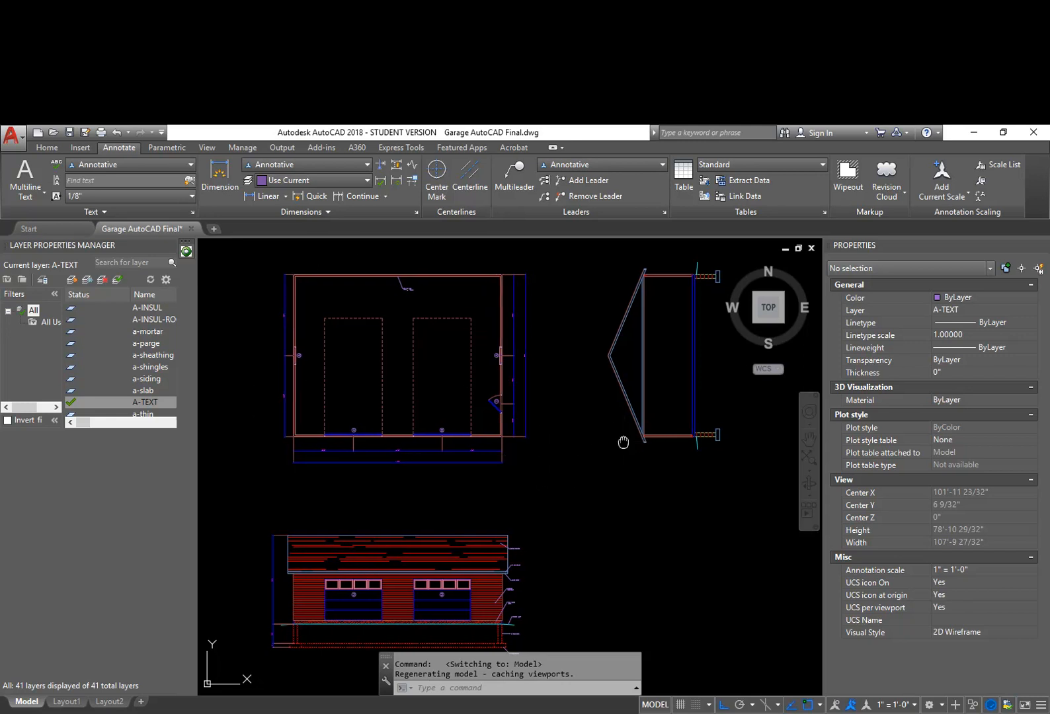
middle_drag(628, 442, 576, 454)
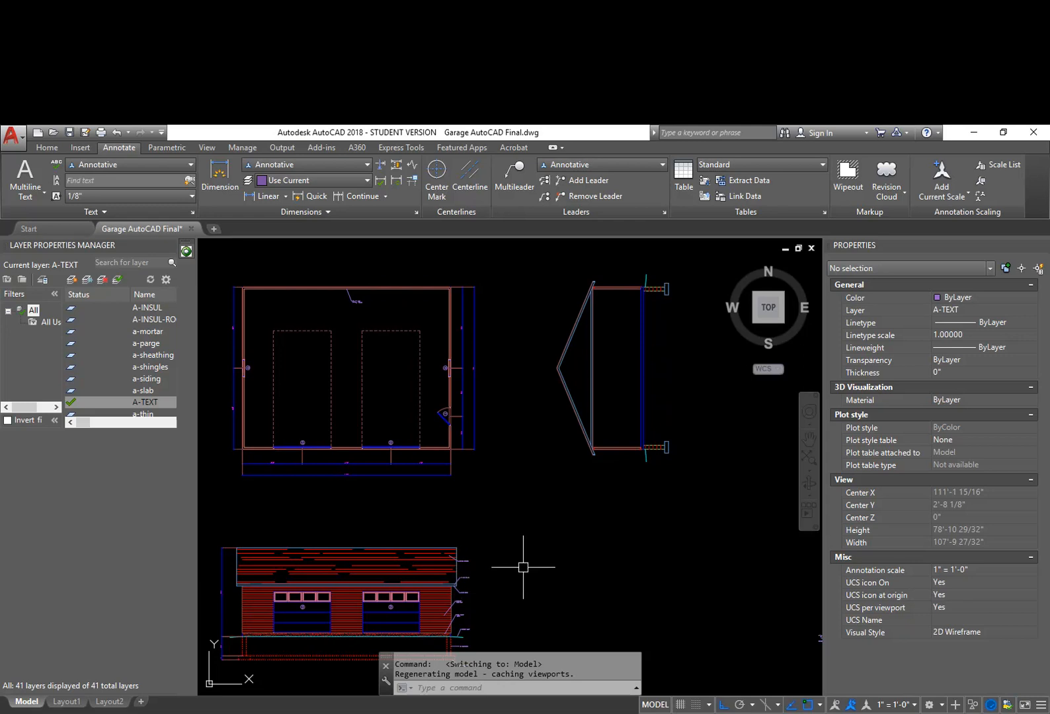
Step: Copy the floor plan, front elevation and rotated side profile to the empty area above the originals
scroll(493, 539, down, 4)
text(cp)
key(Return)
click(627, 523)
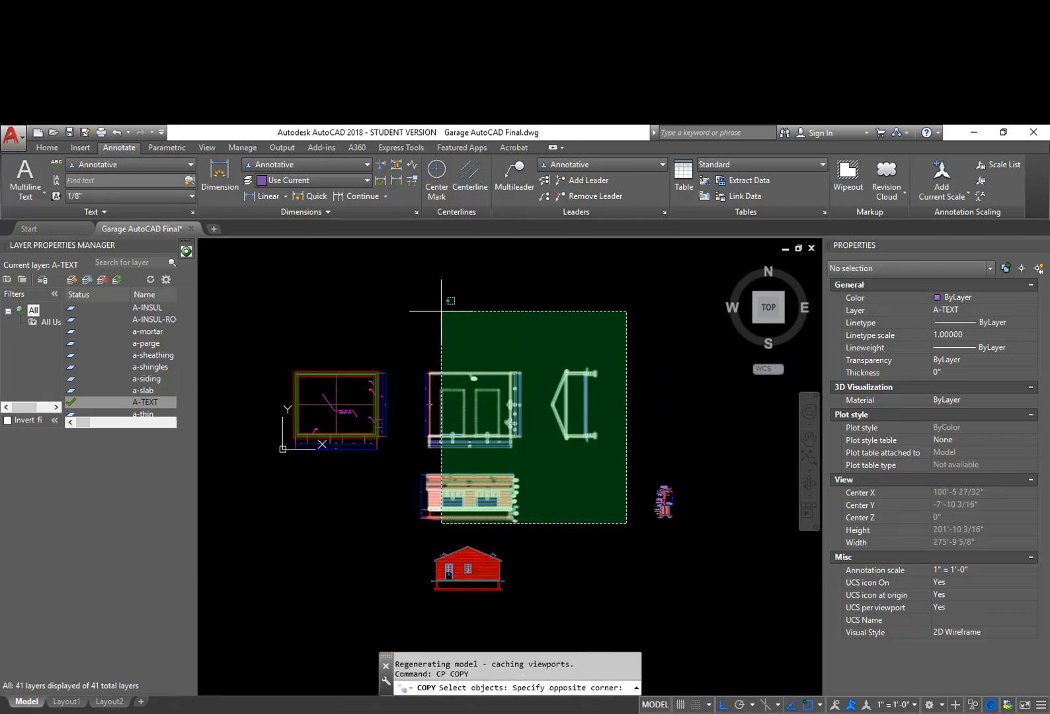
click(404, 305)
key(Return)
click(551, 458)
middle_drag(551, 350, 559, 479)
click(576, 347)
key(Escape)
scroll(509, 367, up, 6)
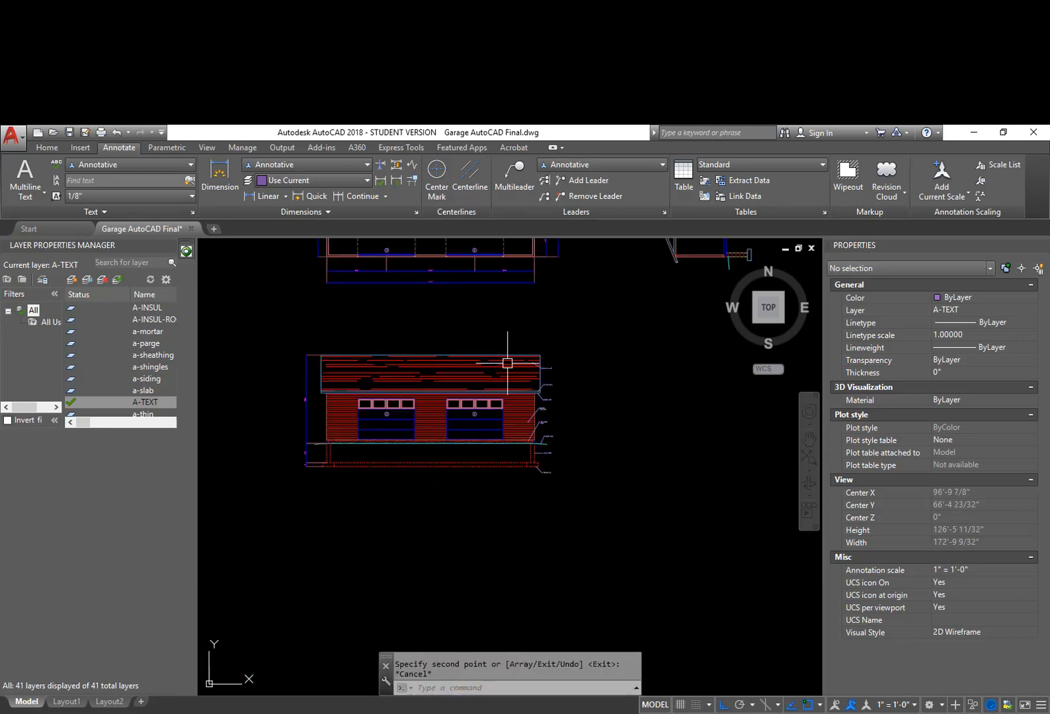
middle_drag(465, 500, 687, 471)
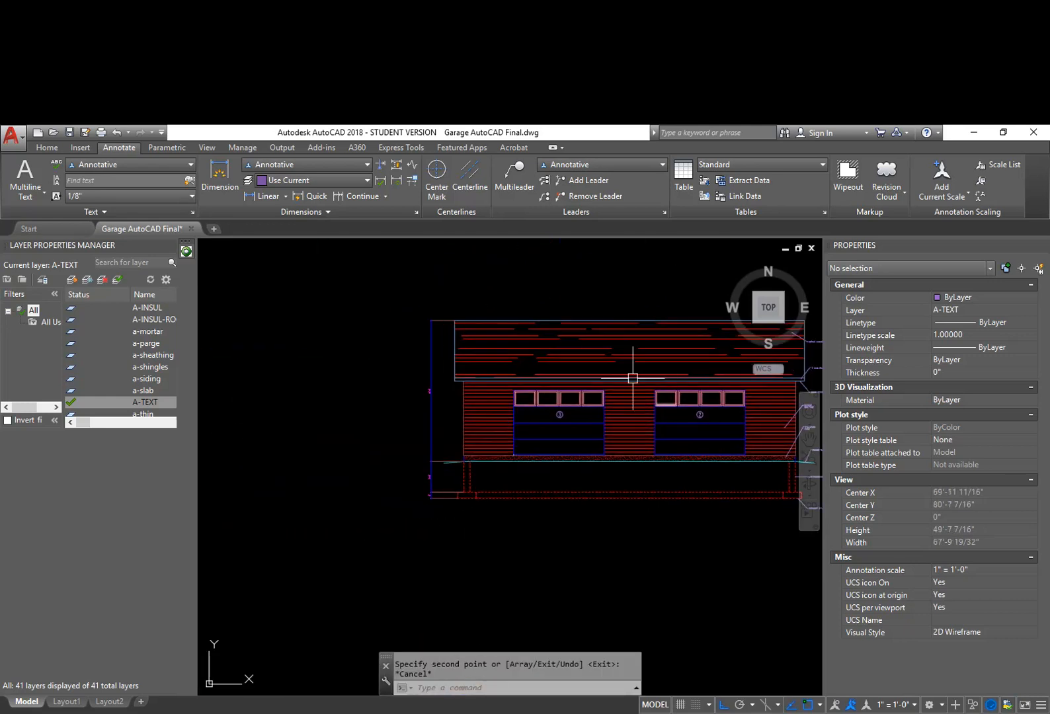
middle_drag(509, 510, 416, 480)
text(e)
key(Return)
text(ct objects:)
key(Return)
click(745, 511)
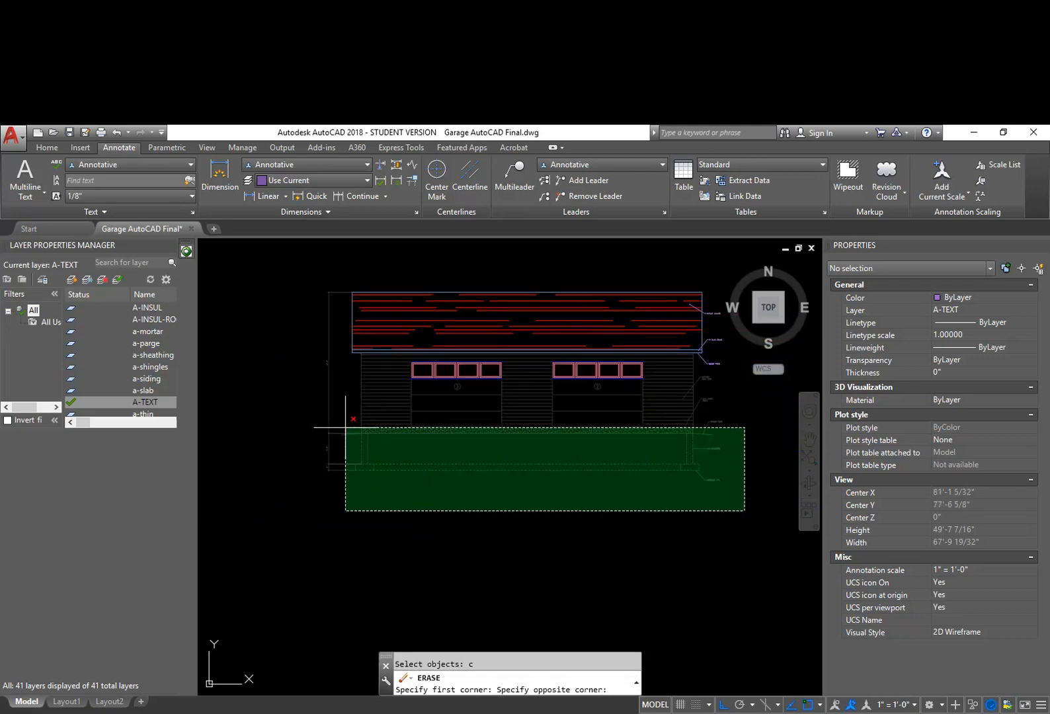
key(Escape)
Step: Erase the siding, garage doors and roof shingle pattern from the copied front elevation
key(Return)
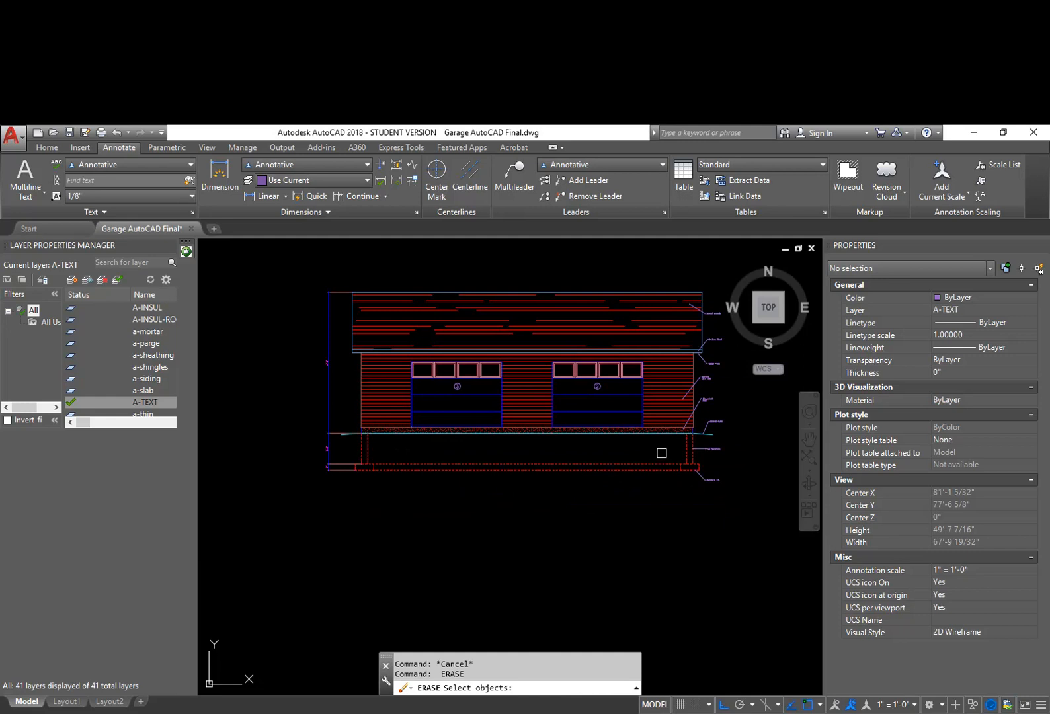
click(659, 455)
click(397, 362)
click(459, 331)
key(Return)
Step: Erase the vertical dimensions beside the left end of the copied front elevation
middle_drag(527, 327, 525, 405)
key(Return)
click(327, 509)
key(Return)
key(Return)
click(330, 548)
key(Return)
Step: Erase the leader notes along the right end of the copied front elevation
key(Return)
middle_drag(738, 577, 696, 587)
click(704, 586)
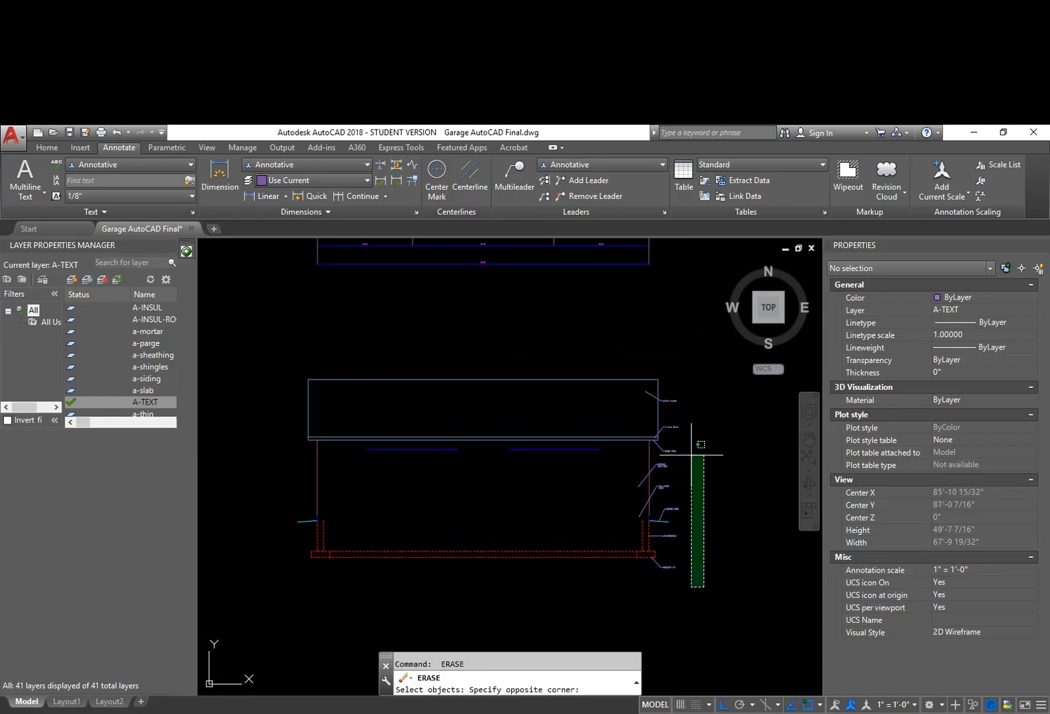
click(638, 352)
key(Return)
key(Return)
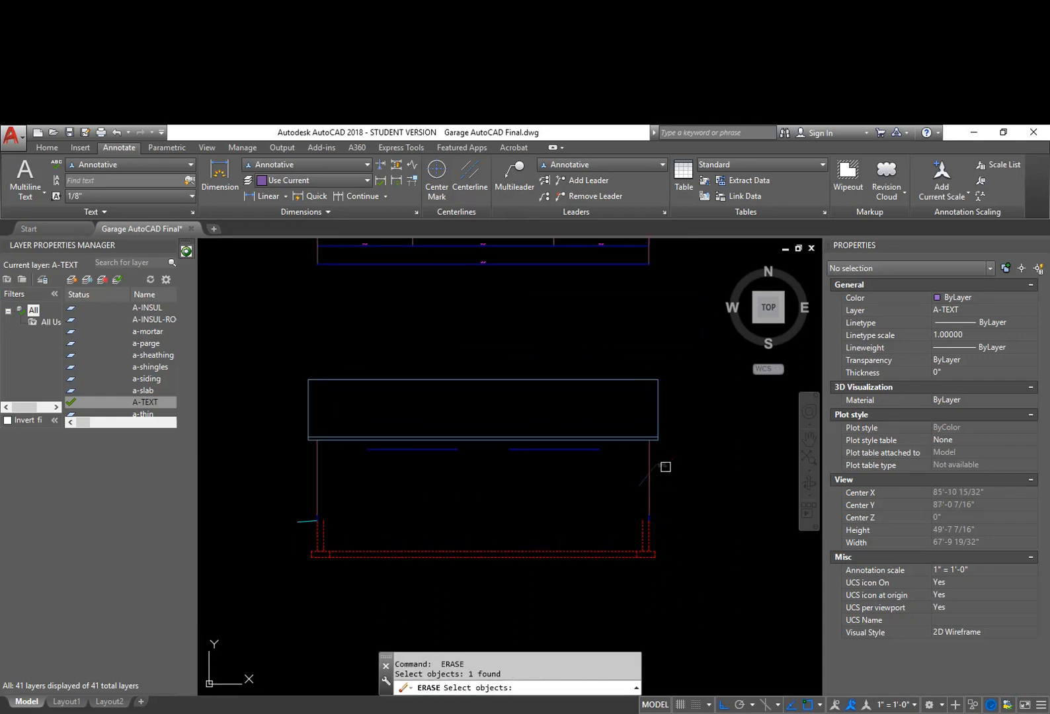
click(665, 467)
Step: Erase the window, its tag and the inner wall lines along the right-hand wall of the copied floor plan
middle_drag(682, 472, 690, 542)
scroll(680, 456, down, 2)
middle_drag(661, 406, 667, 475)
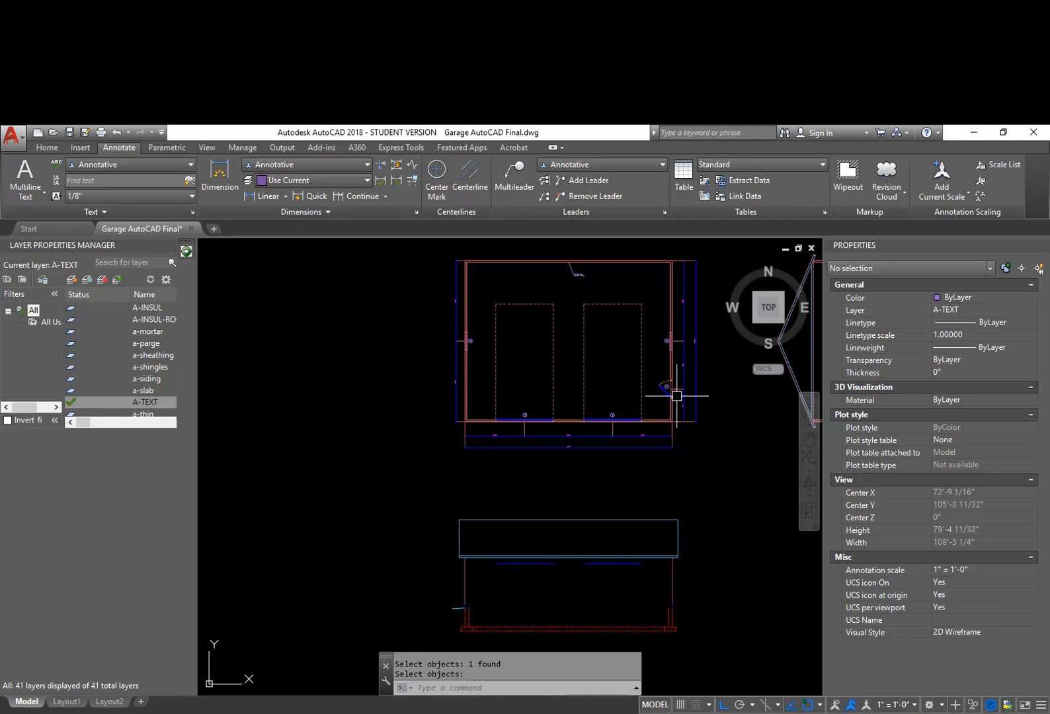
scroll(673, 274, up, 2)
scroll(675, 271, up, 6)
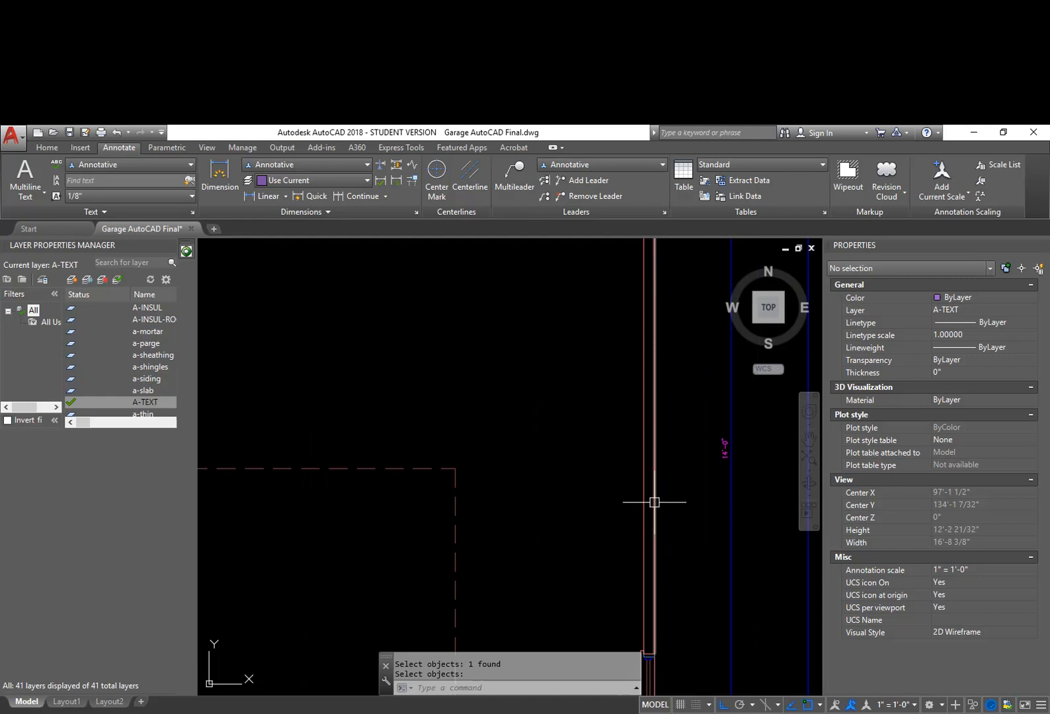
middle_drag(667, 574, 663, 449)
scroll(661, 506, down, 2)
middle_drag(669, 538, 670, 475)
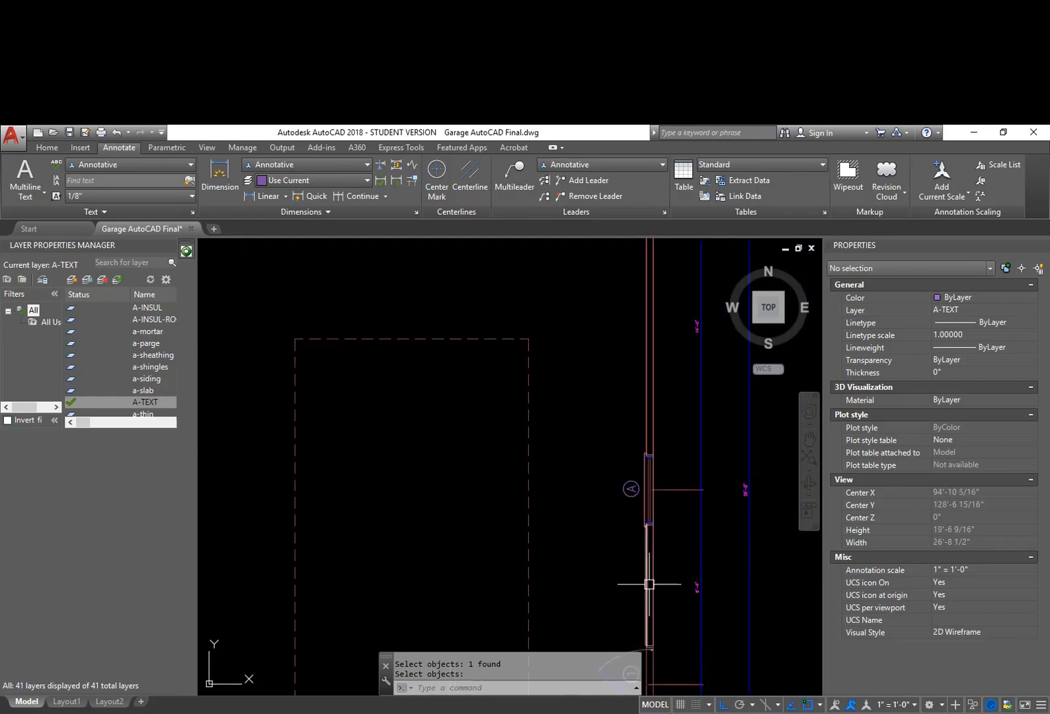
scroll(668, 559, up, 2)
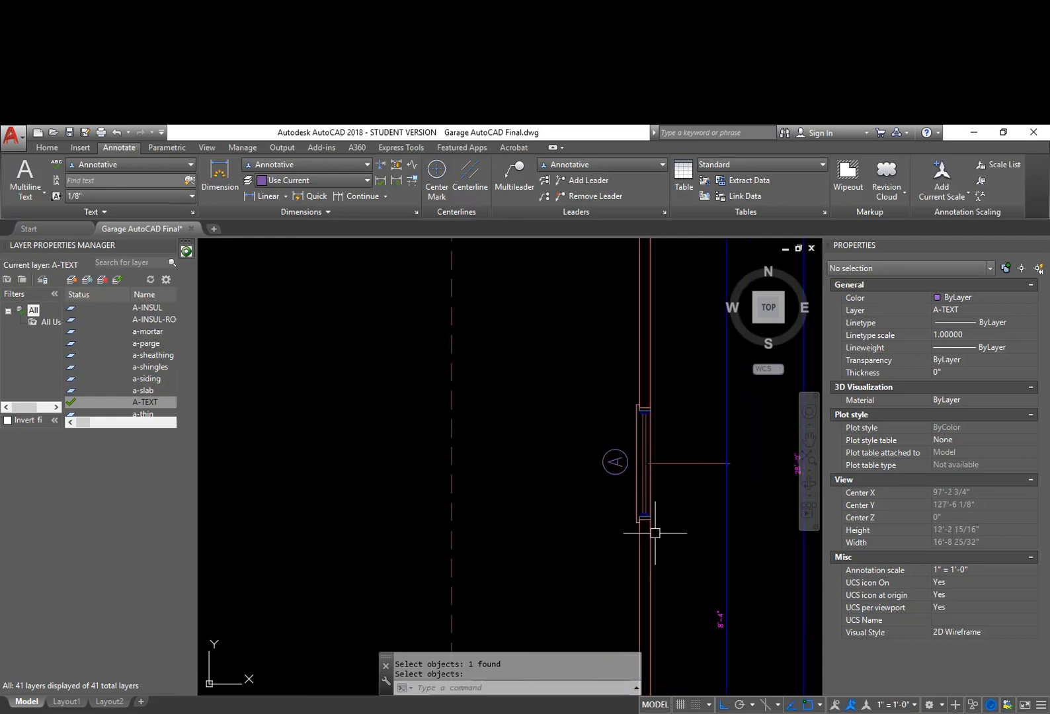
middle_drag(646, 565, 651, 485)
text(e)
key(Return)
text(ct objects: c)
key(Return)
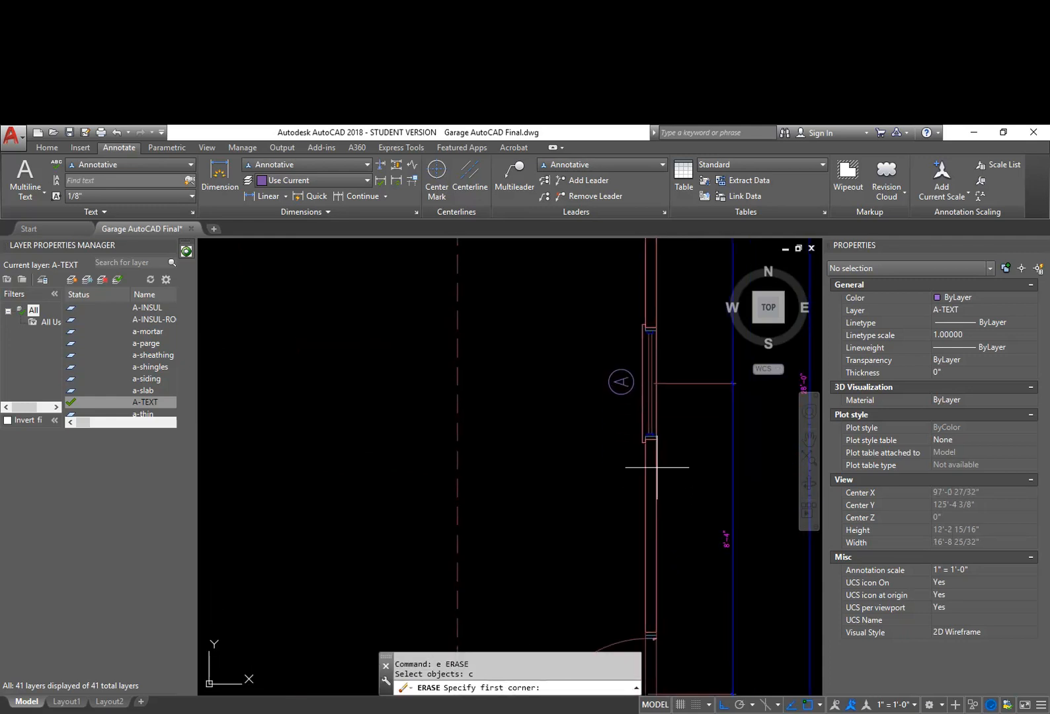
click(655, 464)
click(551, 277)
scroll(604, 429, down, 4)
middle_drag(585, 541, 621, 364)
scroll(655, 383, up, 6)
click(680, 399)
shift+click(679, 415)
click(676, 409)
click(624, 312)
key(Return)
Step: Erase the side door leaf and its lower jamb lines from the copied floor plan's right-hand wall
key(Return)
click(617, 379)
click(690, 325)
key(Return)
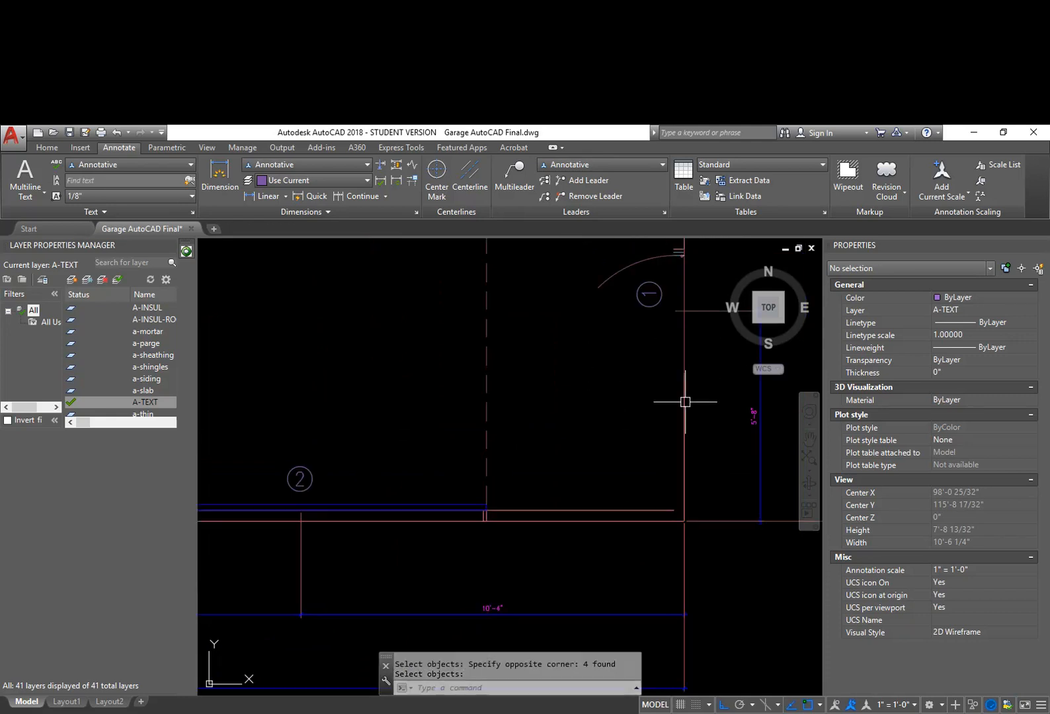
Step: Erase the remaining jamb lines and swing arc at the side door opening of the copied floor plan
scroll(685, 401, down, 4)
middle_drag(670, 386, 690, 420)
click(684, 417)
text(e)
key(Return)
scroll(664, 387, up, 6)
text(e)
key(Return)
click(459, 509)
scroll(672, 433, down, 2)
click(710, 406)
key(Return)
scroll(711, 401, down, 3)
middle_drag(696, 363, 679, 440)
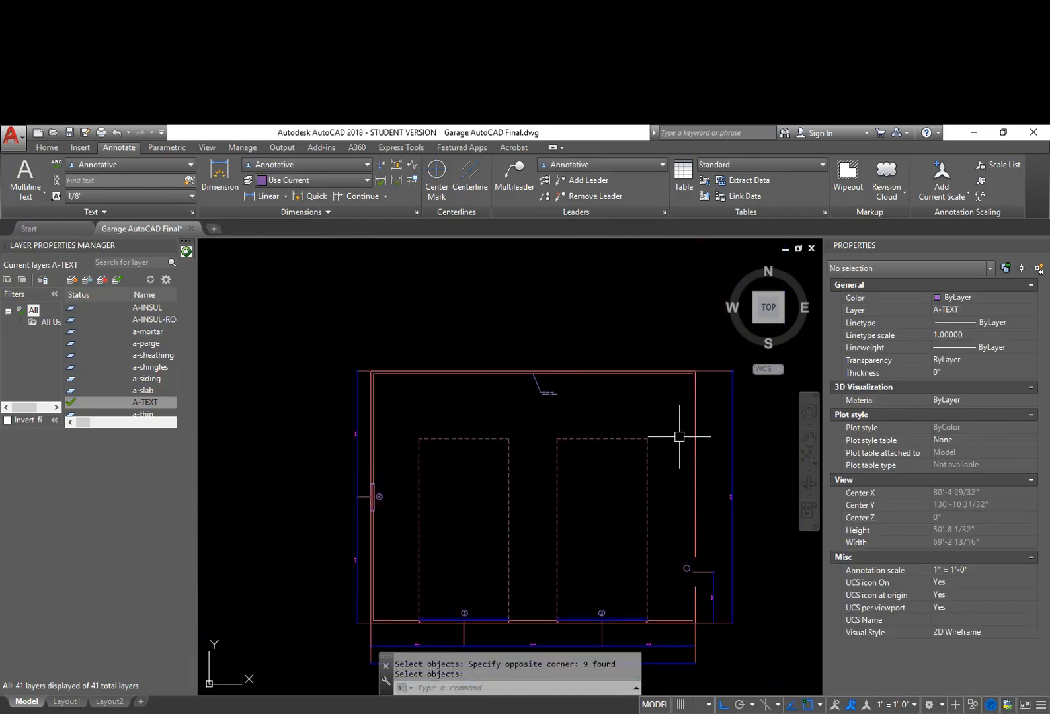
Step: Erase the inner line of the top wall in the copied floor plan
scroll(644, 374, up, 2)
scroll(645, 414, down, 2)
text(e)
key(Return)
click(653, 394)
key(Return)
scroll(675, 435, down, 3)
text(e)
key(Return)
click(712, 485)
click(682, 439)
key(Return)
Step: Erase the overall width dimension below the copied floor plan
key(Return)
middle_drag(661, 650, 709, 524)
click(709, 524)
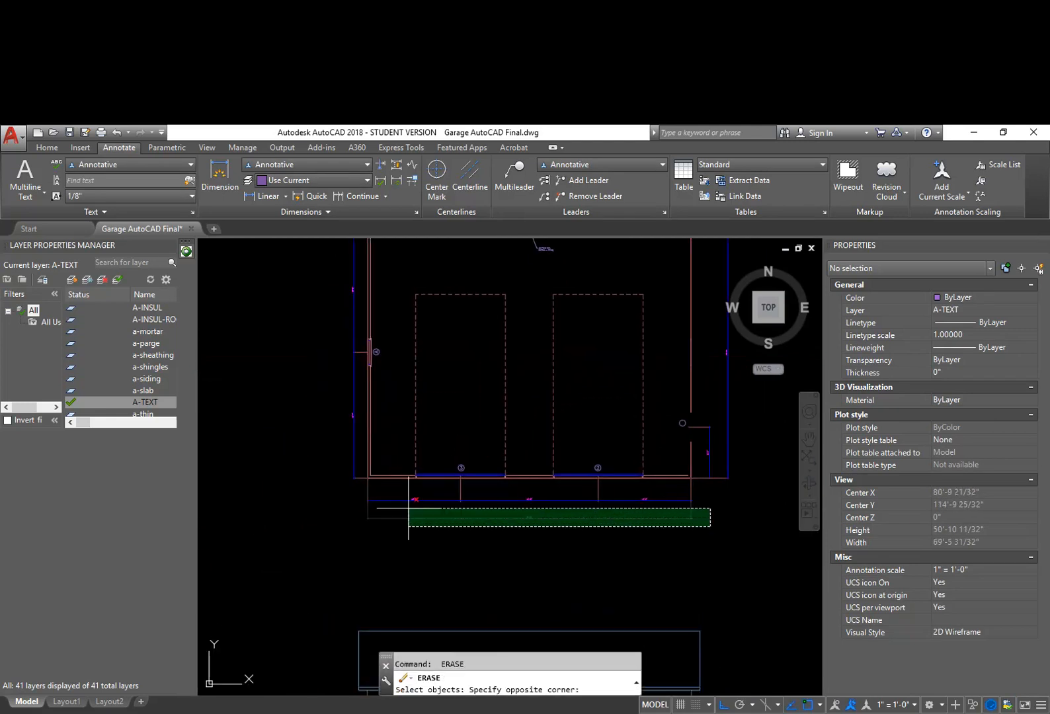
click(352, 501)
key(Return)
key(Return)
click(369, 484)
key(Escape)
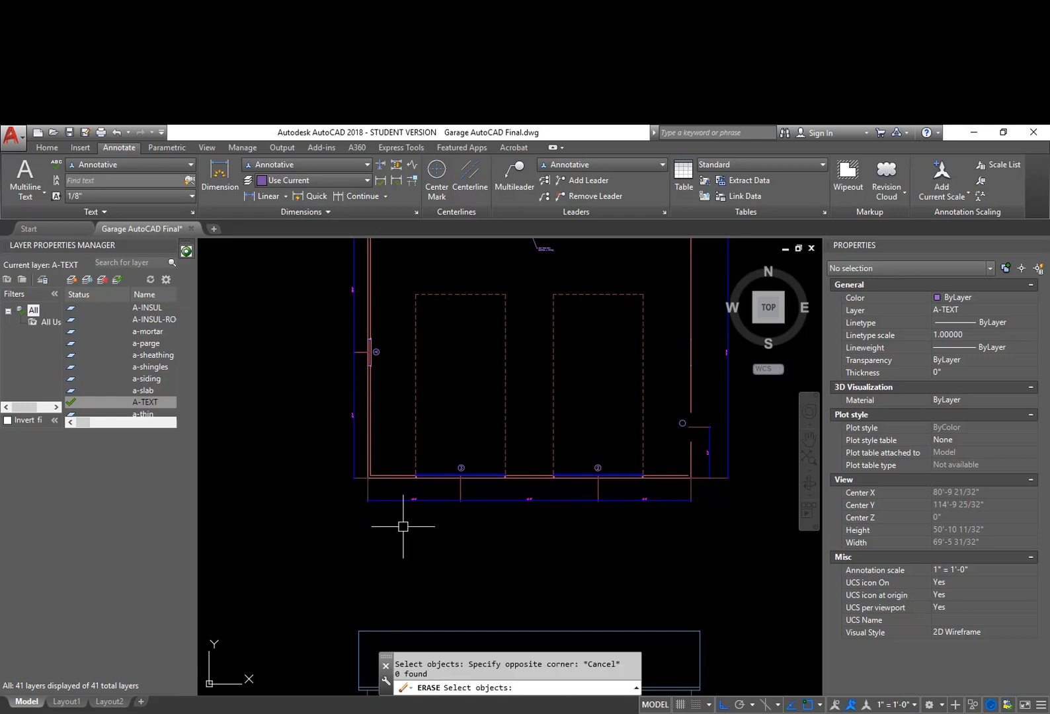
key(Escape)
Step: Erase the remaining row of garage door location dimensions below the copied floor plan
text(e)
key(Return)
click(714, 518)
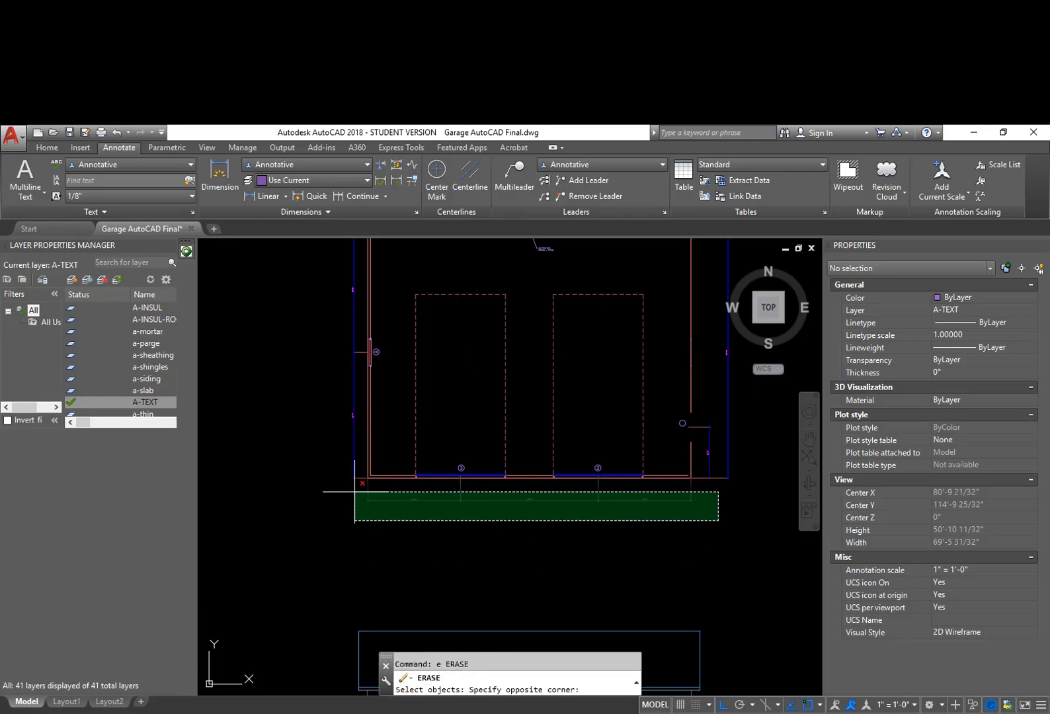
click(360, 490)
middle_drag(717, 506, 616, 534)
key(Return)
Step: Erase the overall depth dimension and the side door dimension along the right-hand wall of the copied floor plan
key(Return)
click(616, 534)
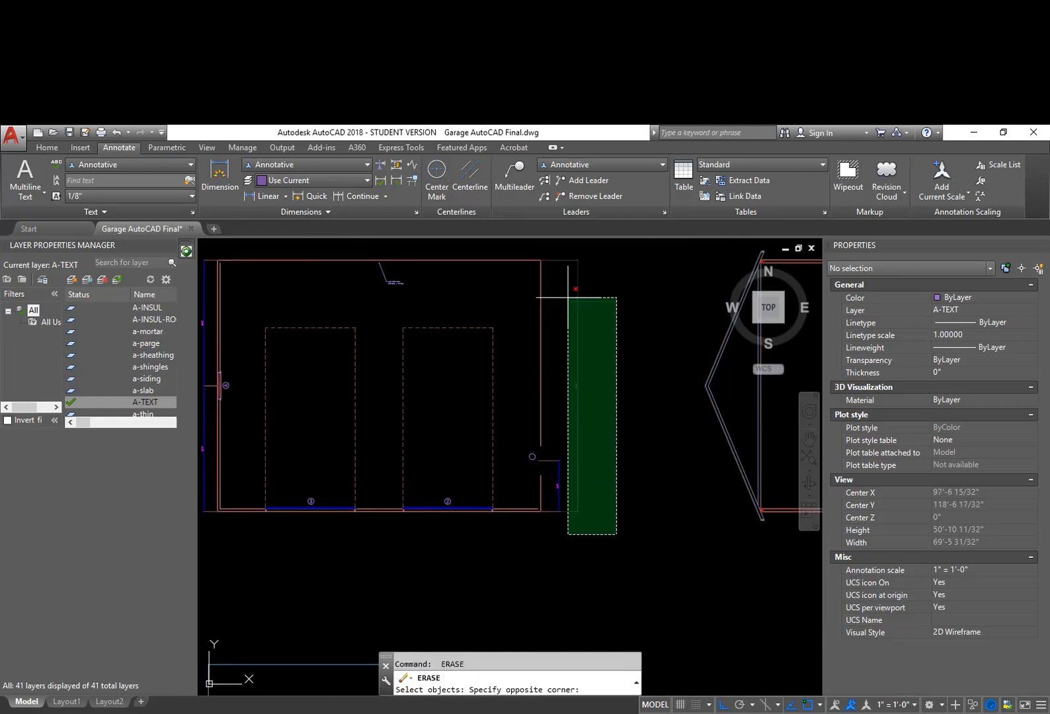
click(554, 259)
middle_drag(436, 323, 571, 440)
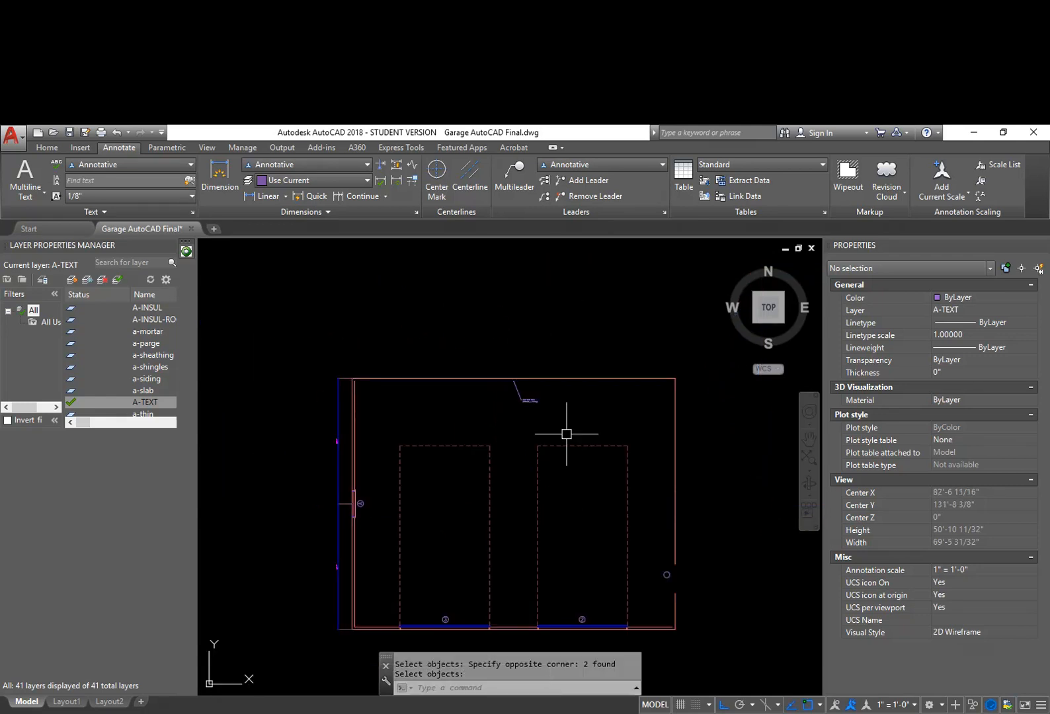
key(Return)
Step: Erase the leader note near the top wall inside the copied floor plan
key(Return)
text(w)
key(Return)
click(492, 413)
click(568, 361)
Step: Erase the window tag A and the inner wall lines along the left-hand wall of the copied floor plan
scroll(387, 586, up, 8)
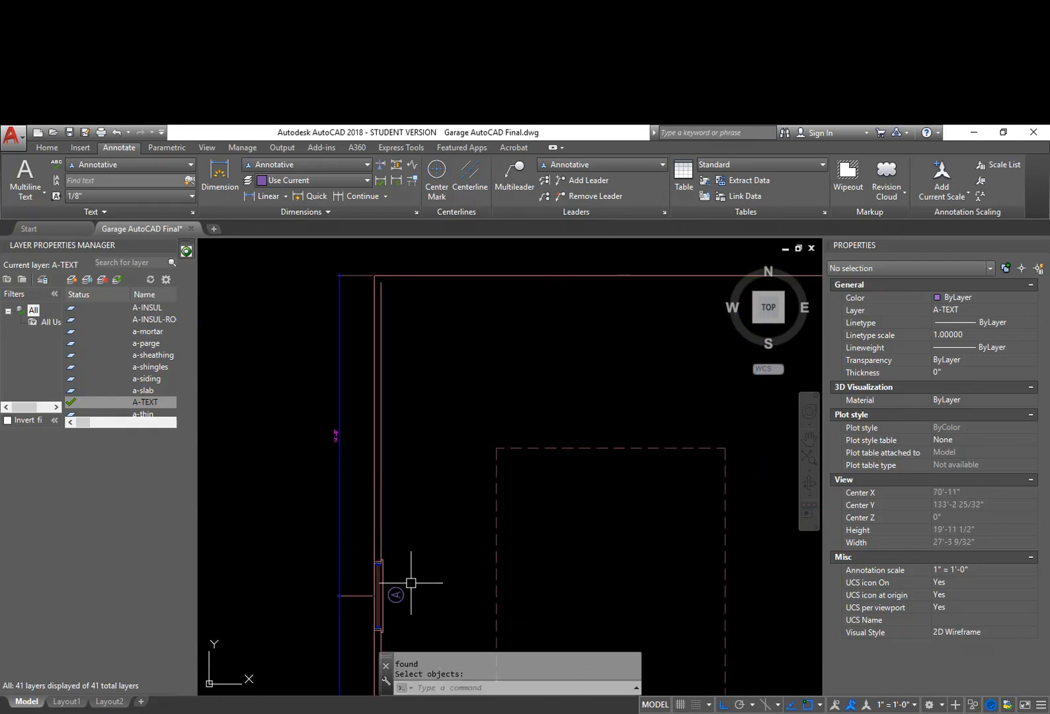
text(e)
key(Return)
click(485, 548)
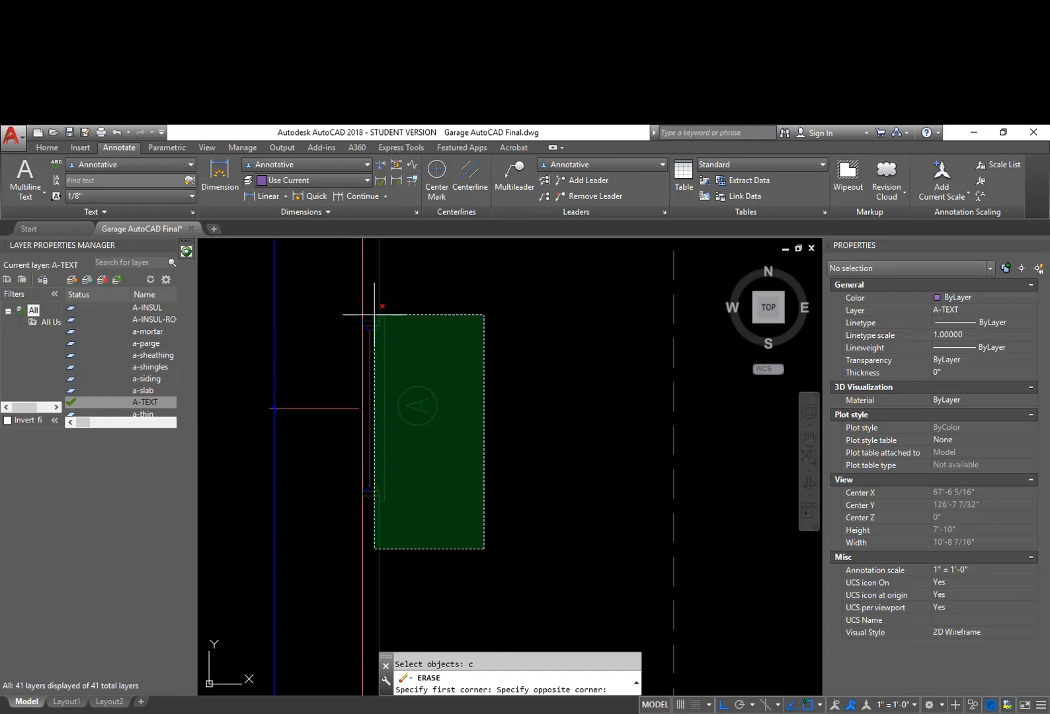
click(368, 309)
key(Return)
Step: Erase the remaining window lines in the left-hand wall opening of the copied floor plan
key(Return)
click(328, 549)
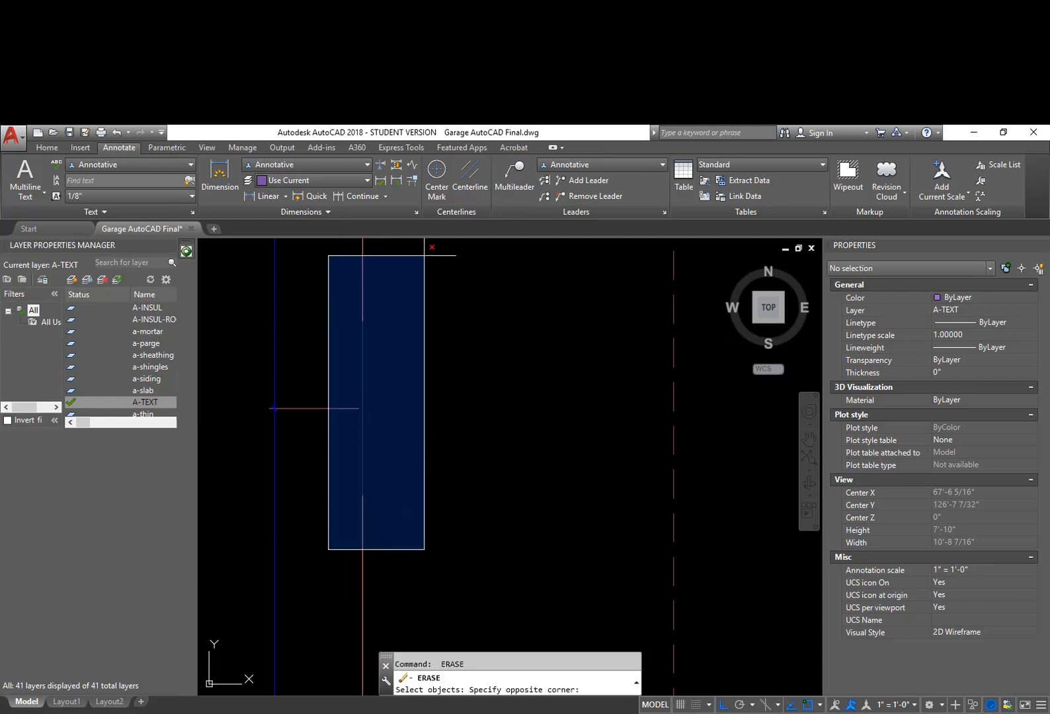
click(423, 256)
key(Return)
Step: Erase the dimensions outside the left-hand wall of the copied floor plan
scroll(412, 397, down, 6)
middle_drag(403, 405, 468, 415)
text(e)
key(Return)
text(c)
key(Return)
click(452, 431)
click(417, 382)
key(Return)
Step: Erase both dashed rectangles together with the garage doors and their tags from the copied floor plan
middle_drag(525, 534, 459, 479)
text(e)
key(Return)
middle_drag(690, 517, 557, 494)
click(735, 502)
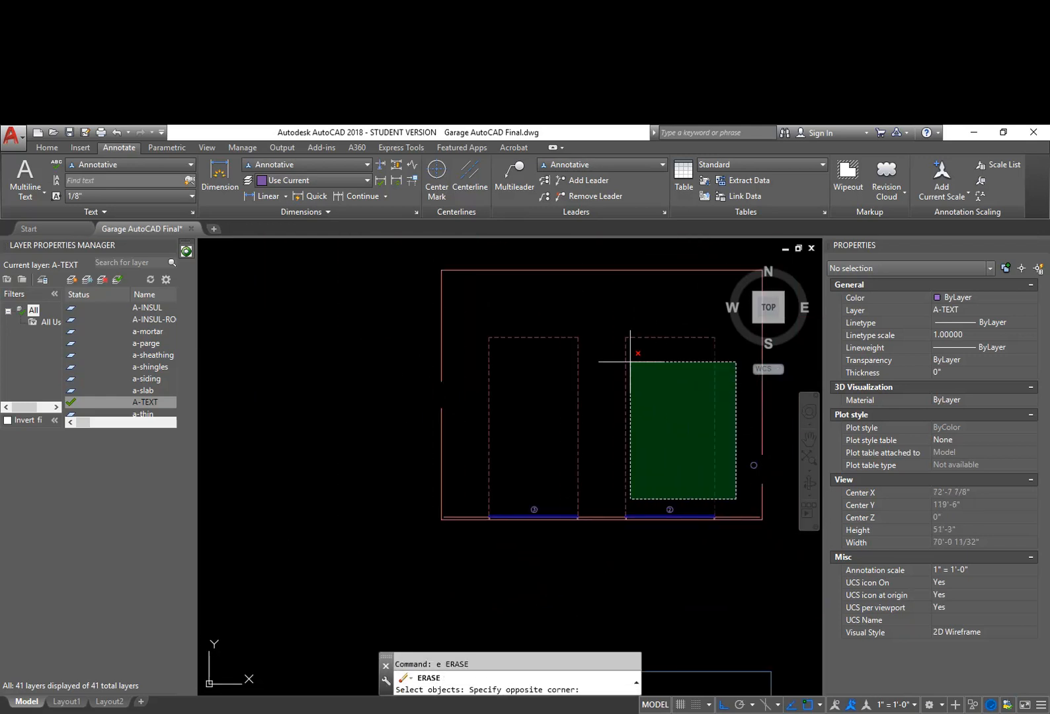
click(447, 289)
click(451, 554)
click(756, 458)
Step: Erase the leftover inner line of the front wall in the copied floor plan
scroll(725, 502, up, 2)
key(Escape)
click(725, 502)
text(e)
key(Return)
Step: Erase the circular tag beside the side door opening in the copied floor plan
scroll(634, 514, down, 3)
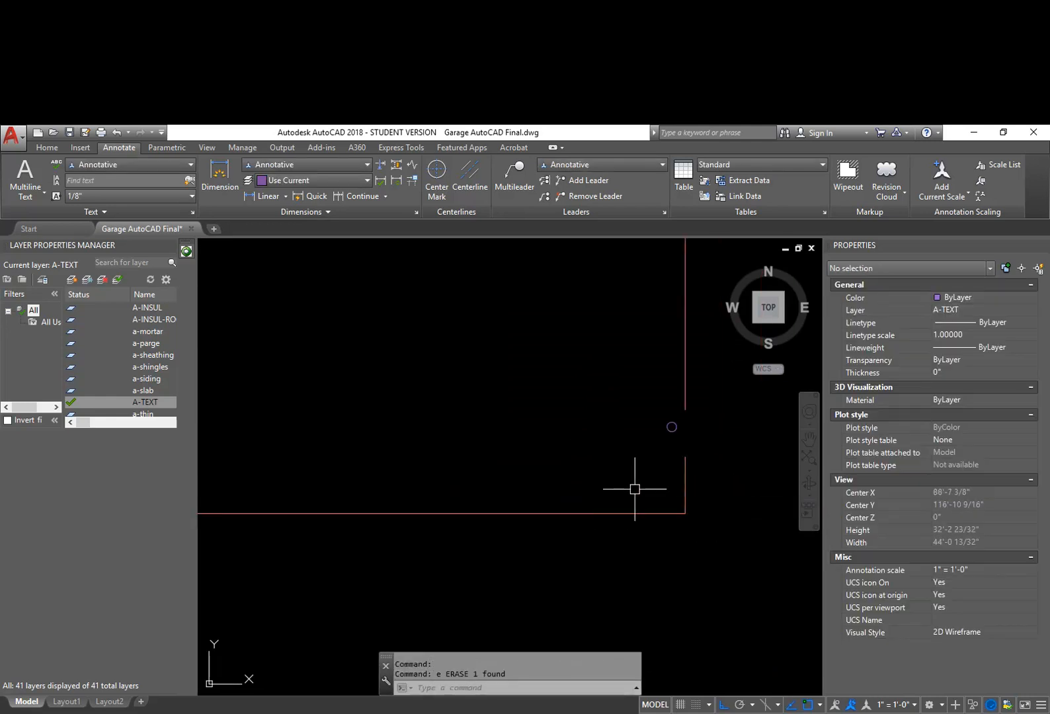
key(Return)
click(633, 445)
click(707, 403)
Step: Erase the left-hand wall segment below the window opening in the copied floor plan
scroll(668, 410, down, 5)
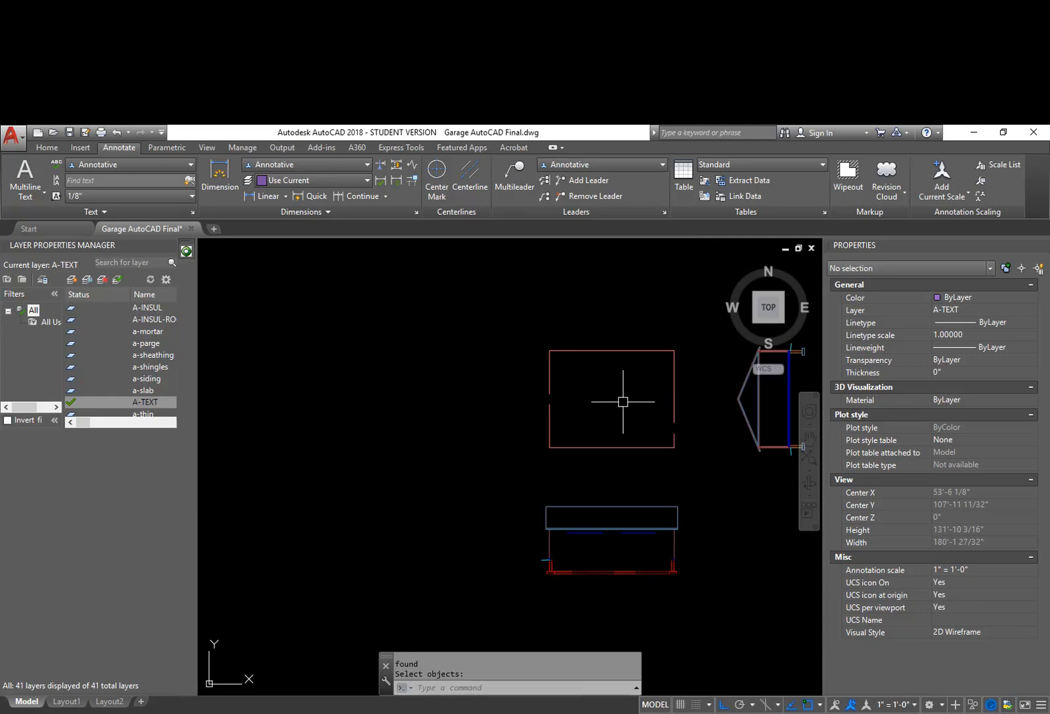
scroll(569, 378, up, 4)
mouse_move(625, 453)
middle_down()
mouse_move(615, 499)
mouse_move(568, 467)
middle_up()
text(e)
key(Return)
click(491, 496)
click(438, 460)
key(Return)
Step: Erase the short right-hand wall segment below the side door opening in the copied floor plan
middle_drag(603, 520, 499, 508)
text(e)
key(Return)
click(677, 539)
key(Return)
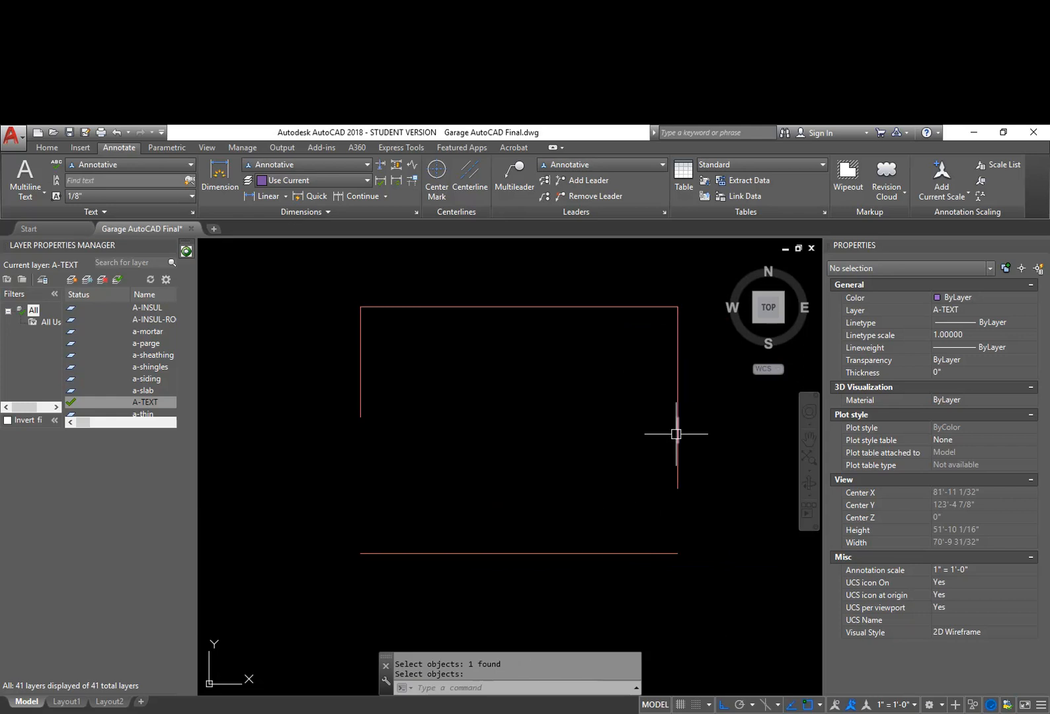
Step: Erase the leftover wall segments just above the side door opening on the right-hand wall of the copied floor plan
scroll(679, 434, up, 4)
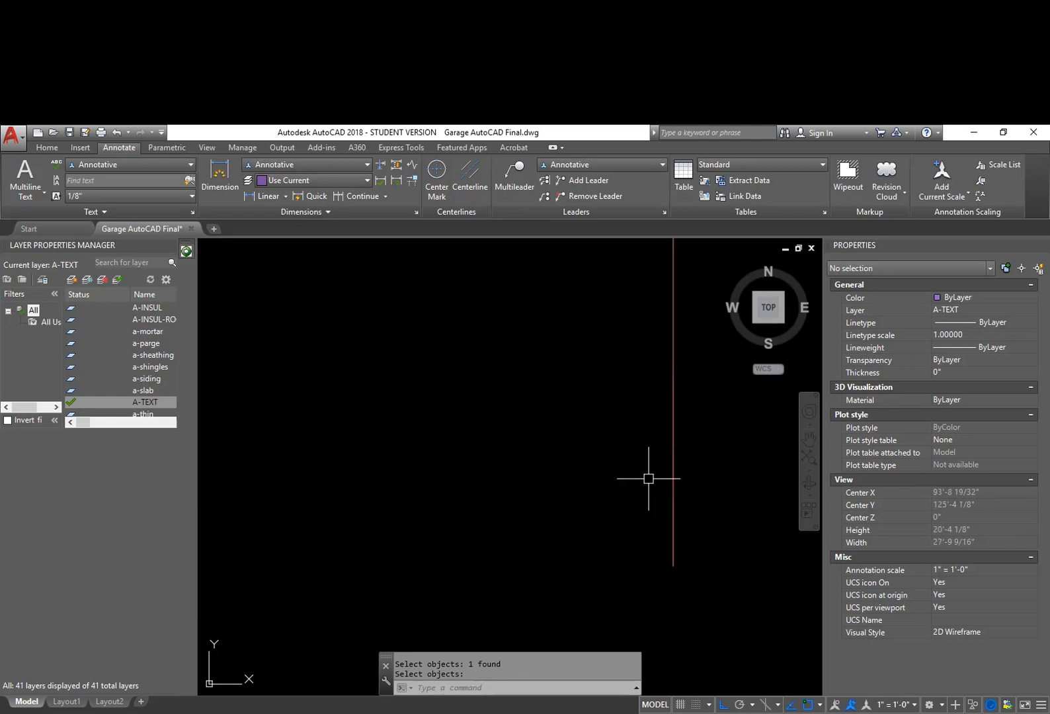
text(e)
key(Return)
click(638, 583)
click(702, 339)
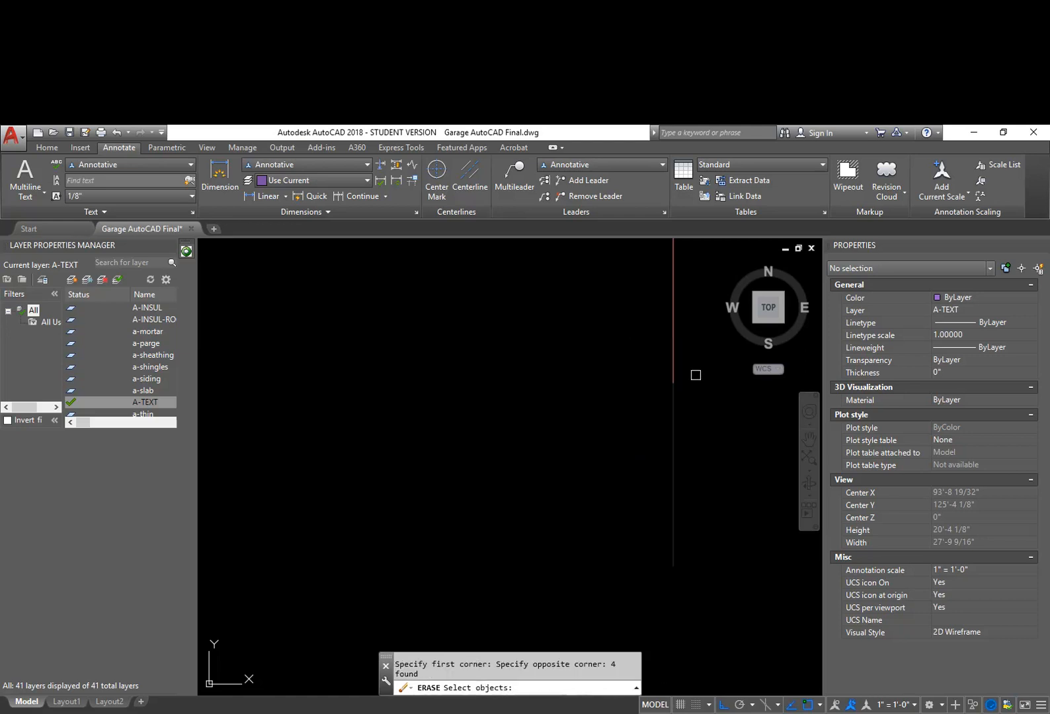
key(Return)
Step: Close the outline's two lower corners by filleting both side walls to the front wall line with radius 0
scroll(696, 367, down, 6)
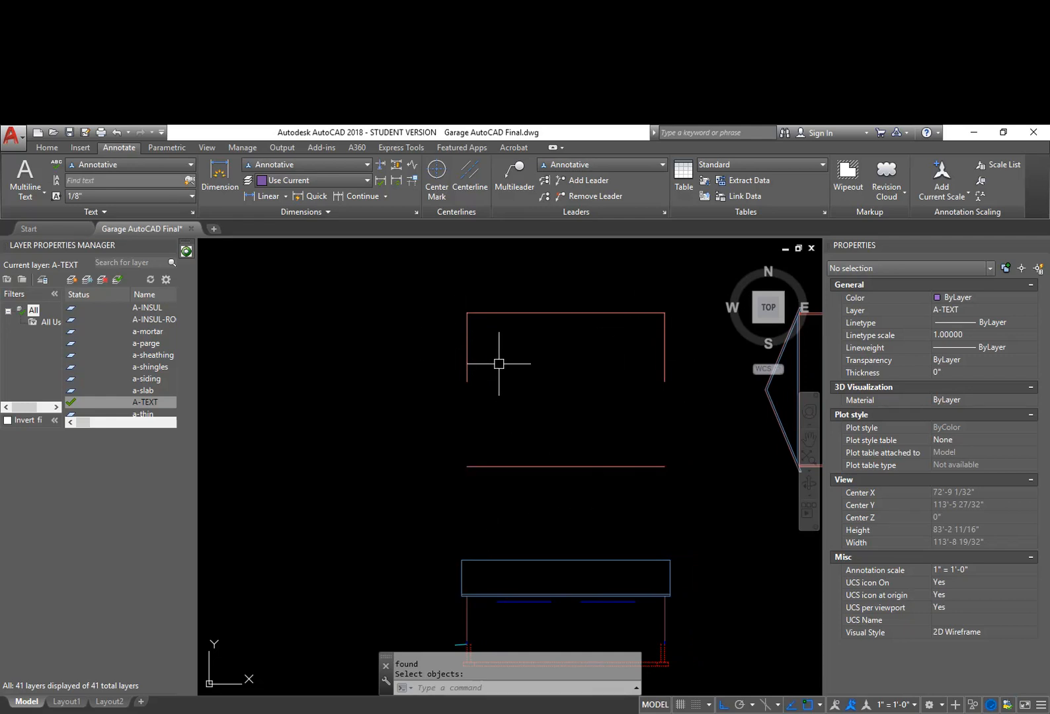
text(f)
key(Return)
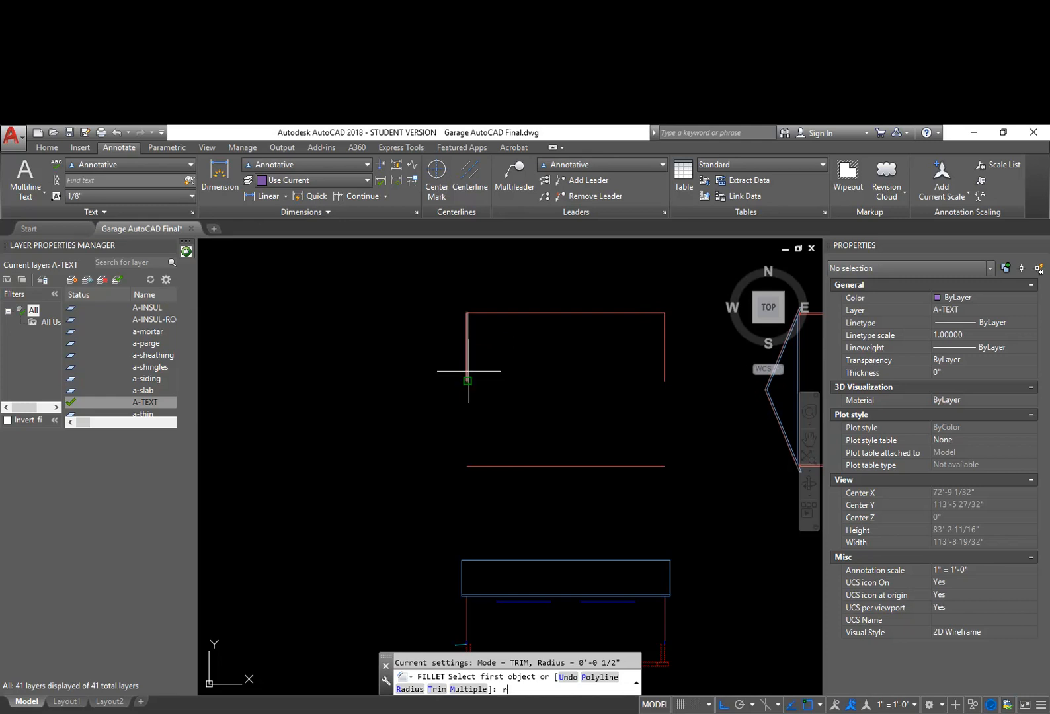
key(Return)
text(0)
key(Return)
click(471, 373)
click(483, 462)
key(Return)
click(530, 467)
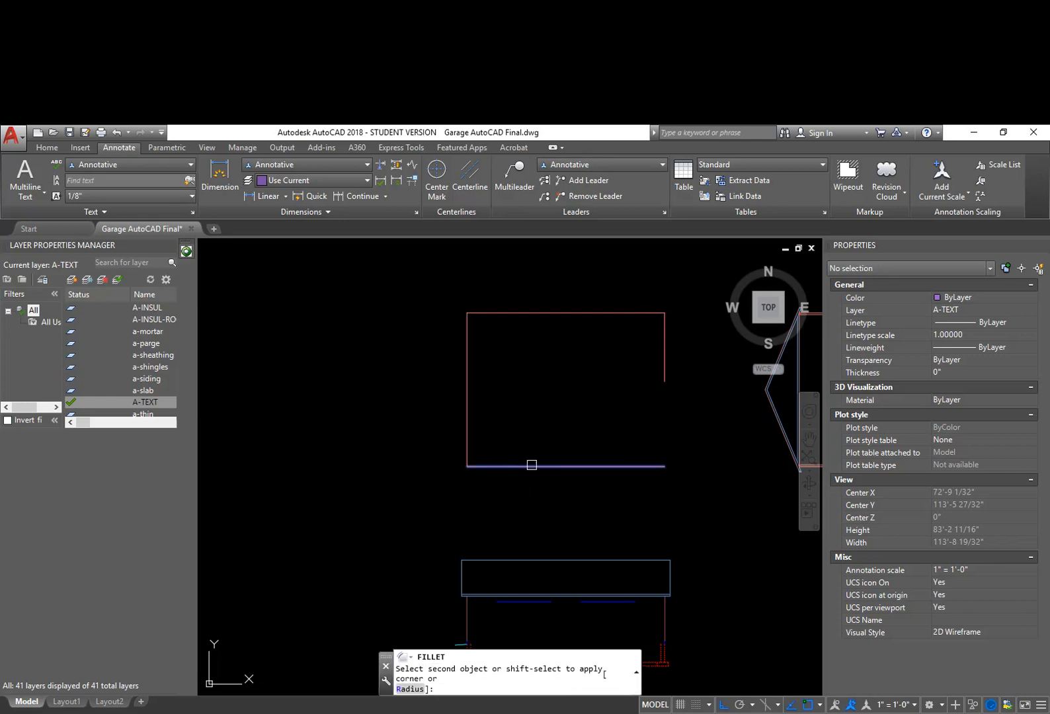
click(661, 387)
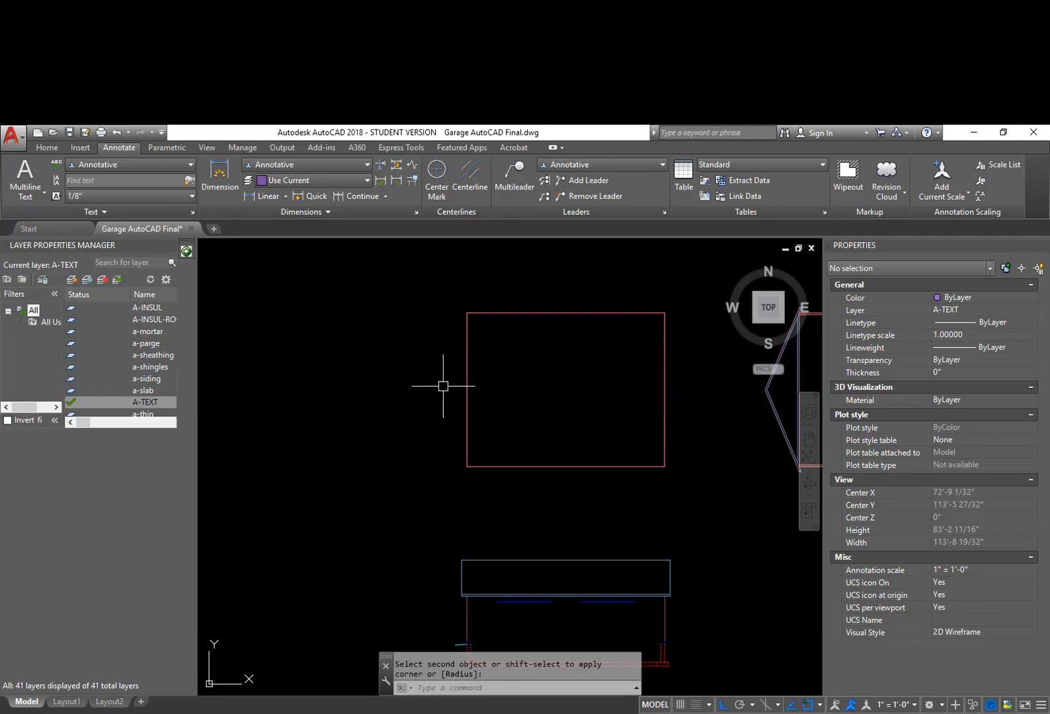
scroll(667, 611, up, 8)
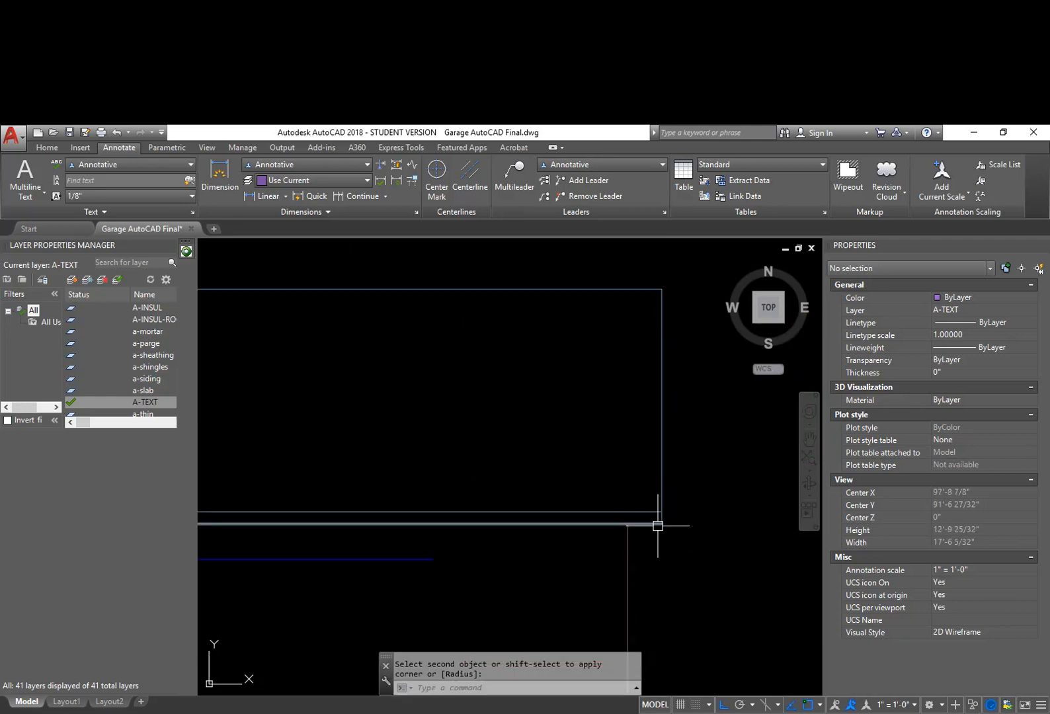
text(h)
key(Return)
key(Escape)
text(l)
key(Return)
scroll(649, 463, down, 8)
click(645, 345)
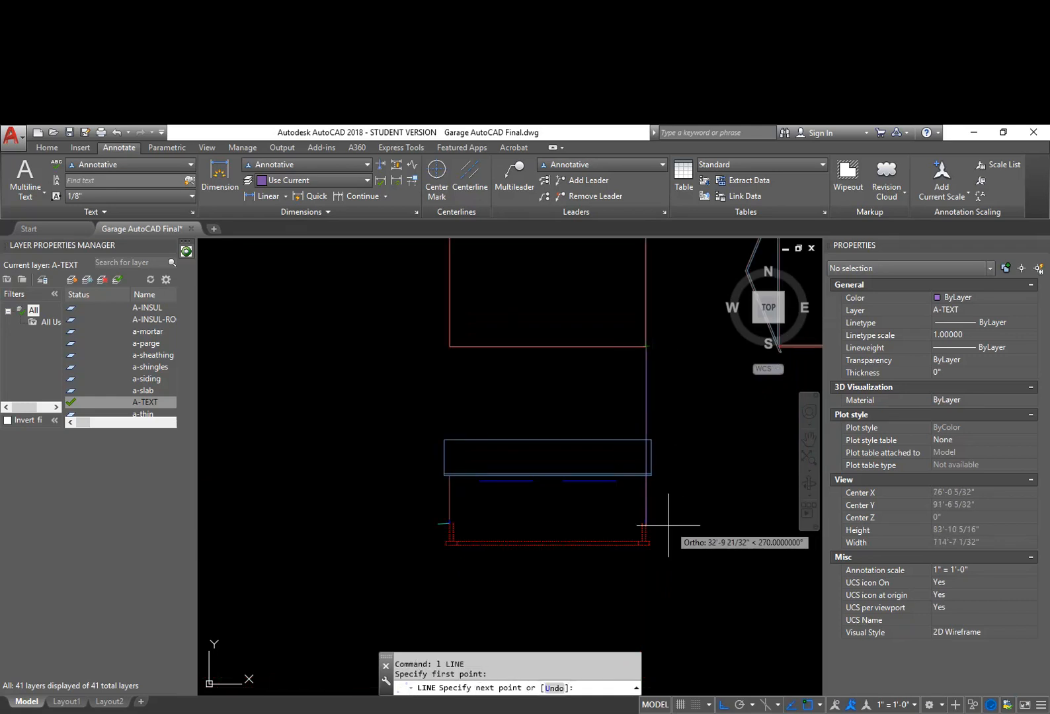
scroll(676, 502, up, 5)
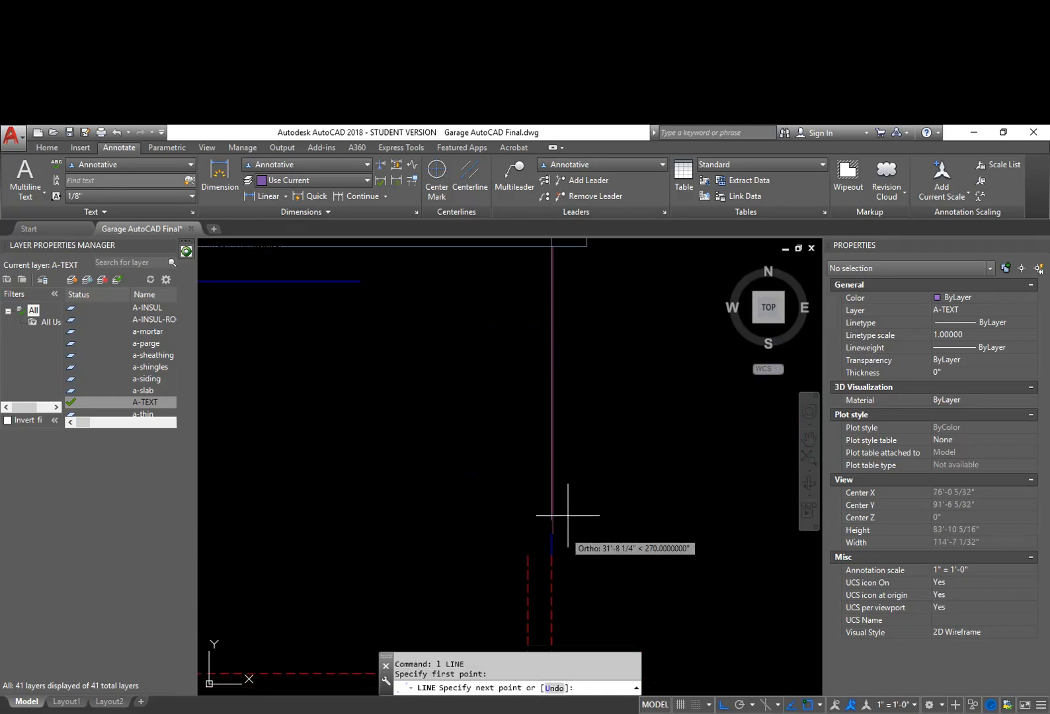
key(Escape)
key(Escape)
Step: Make a new current layer named a-roof-wall with the -LAYER command
scroll(595, 490, down, 6)
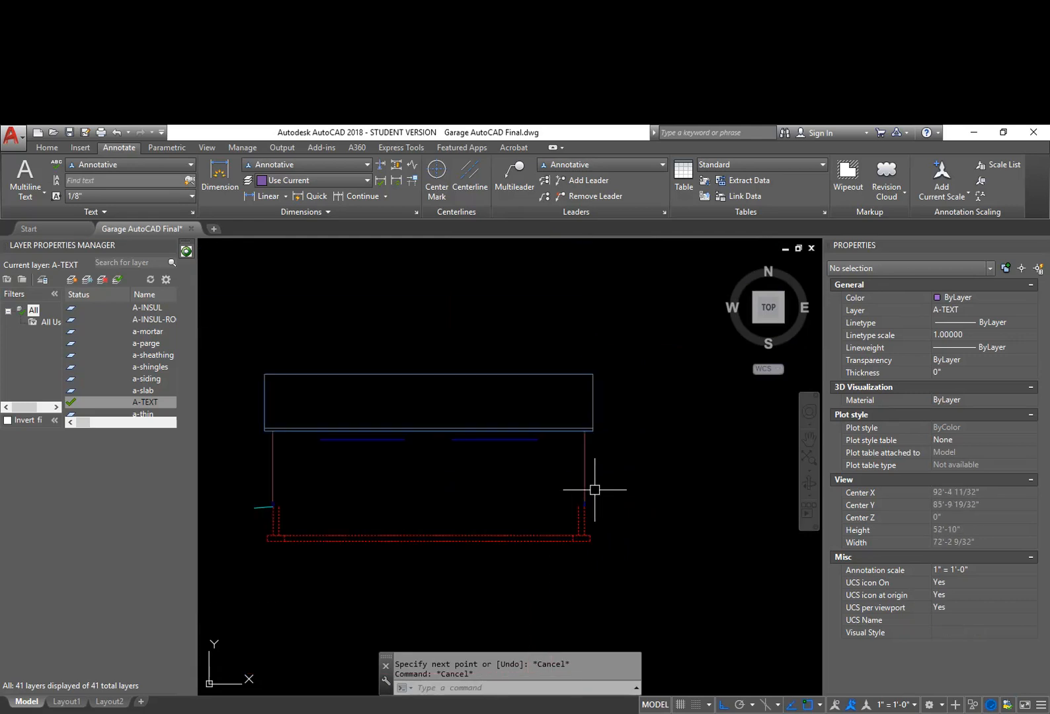
mouse_move(658, 436)
middle_down()
mouse_move(658, 558)
mouse_move(684, 581)
middle_up()
text(-LA)
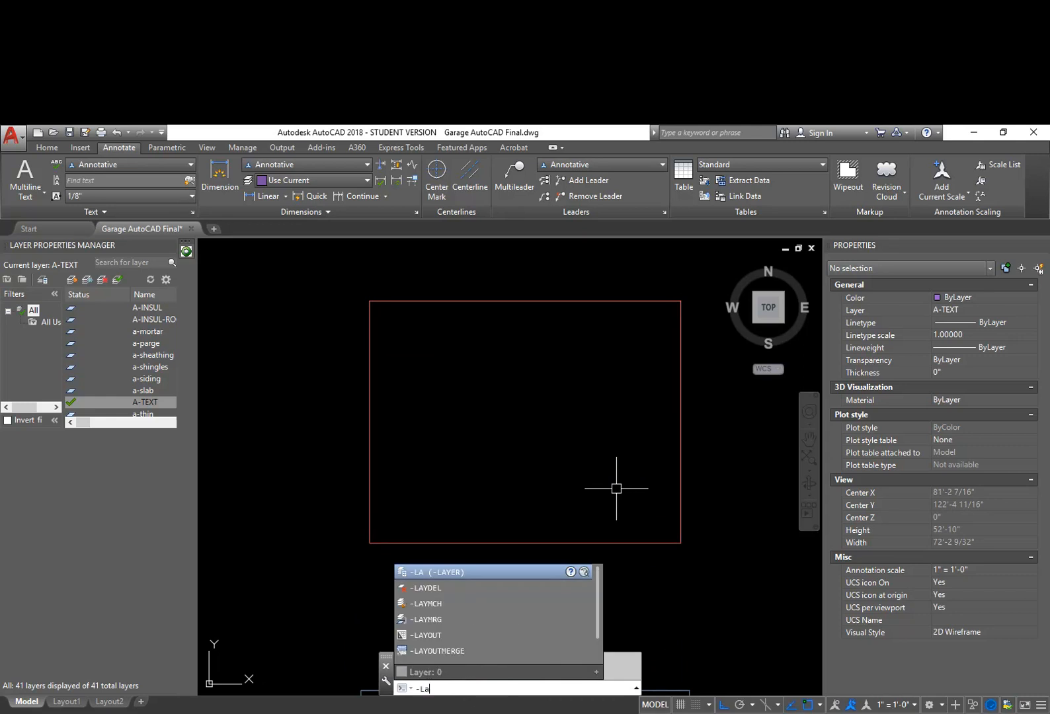
key(Return)
key(Return)
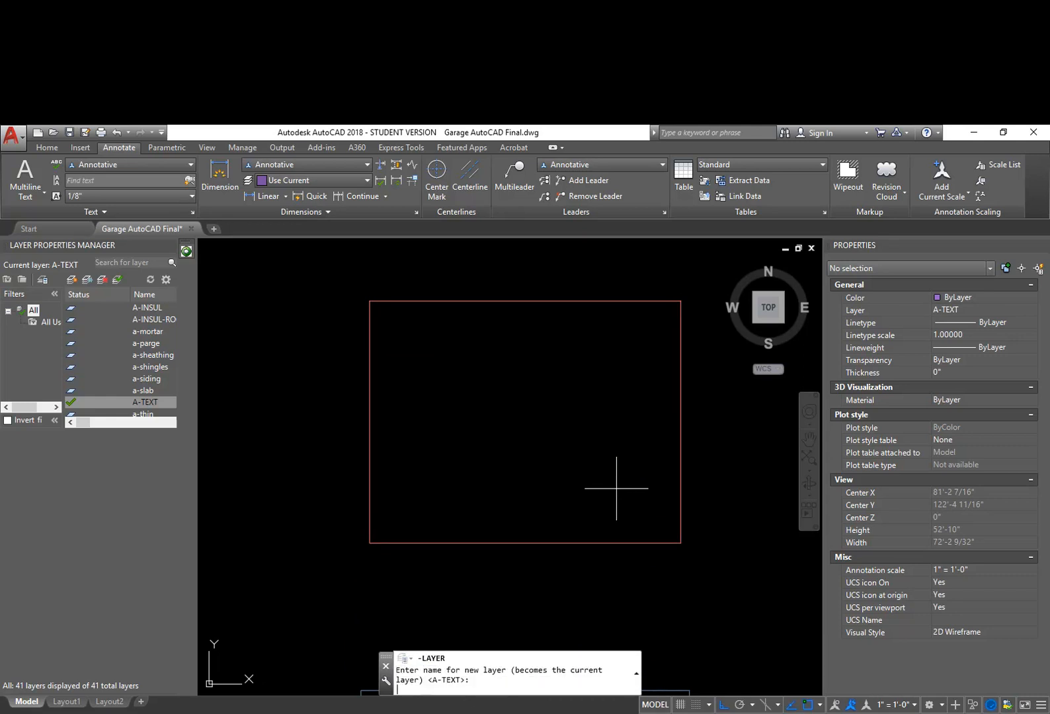
text(a-roof-wall)
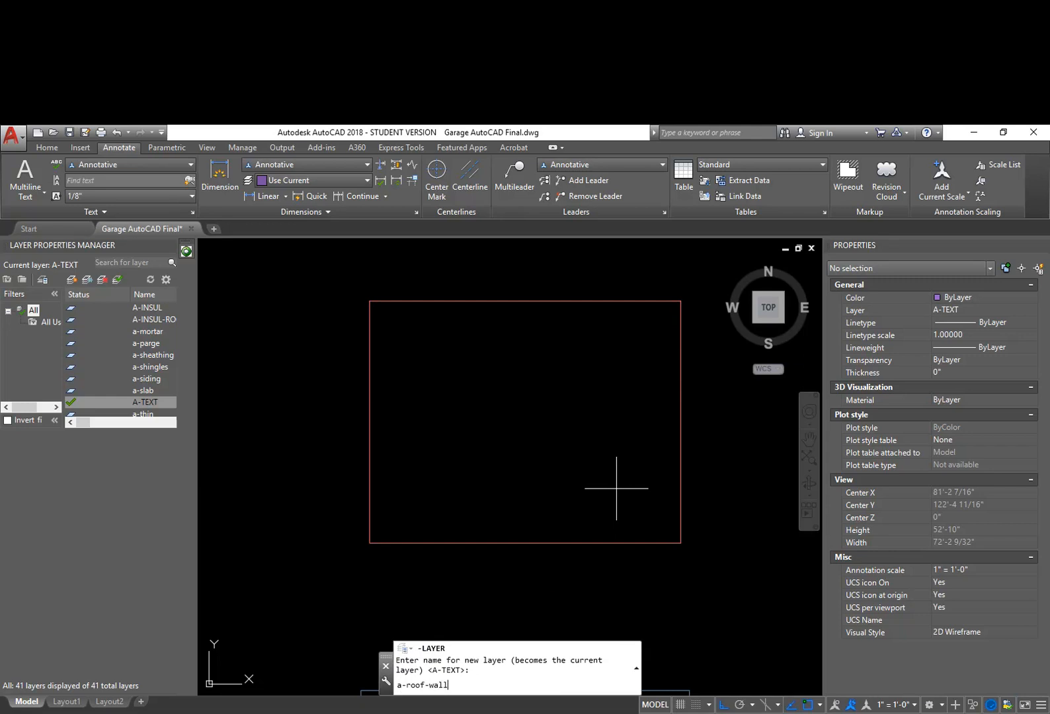
key(Return)
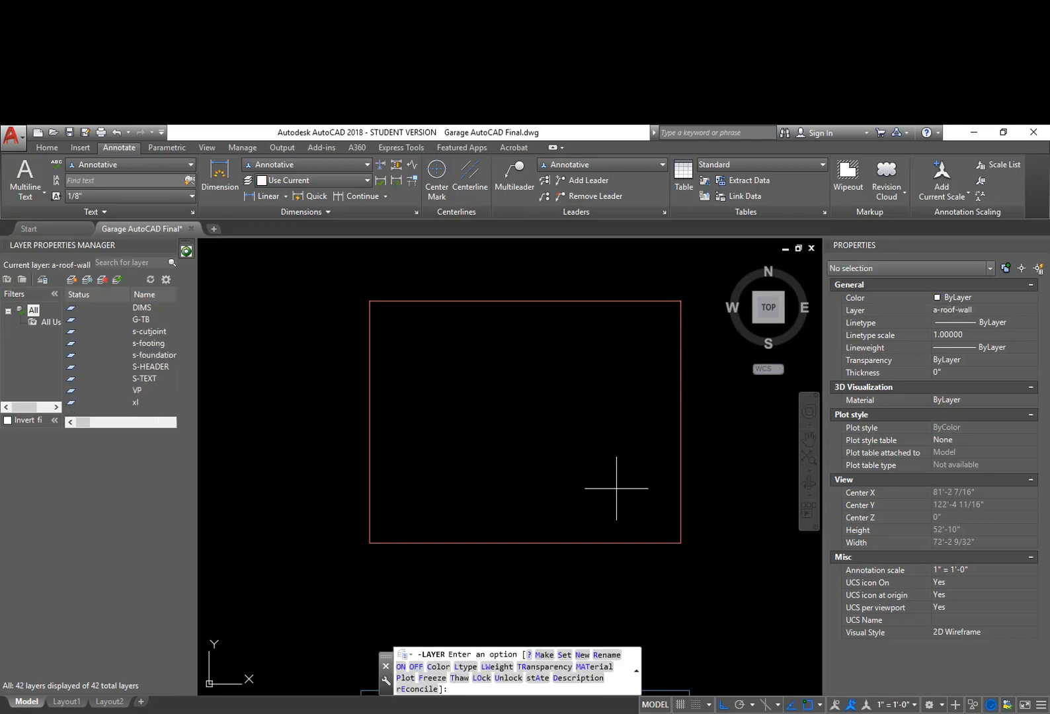
Step: Set the a-roof-wall layer's color to blue and its linetype to hidden
key(Return)
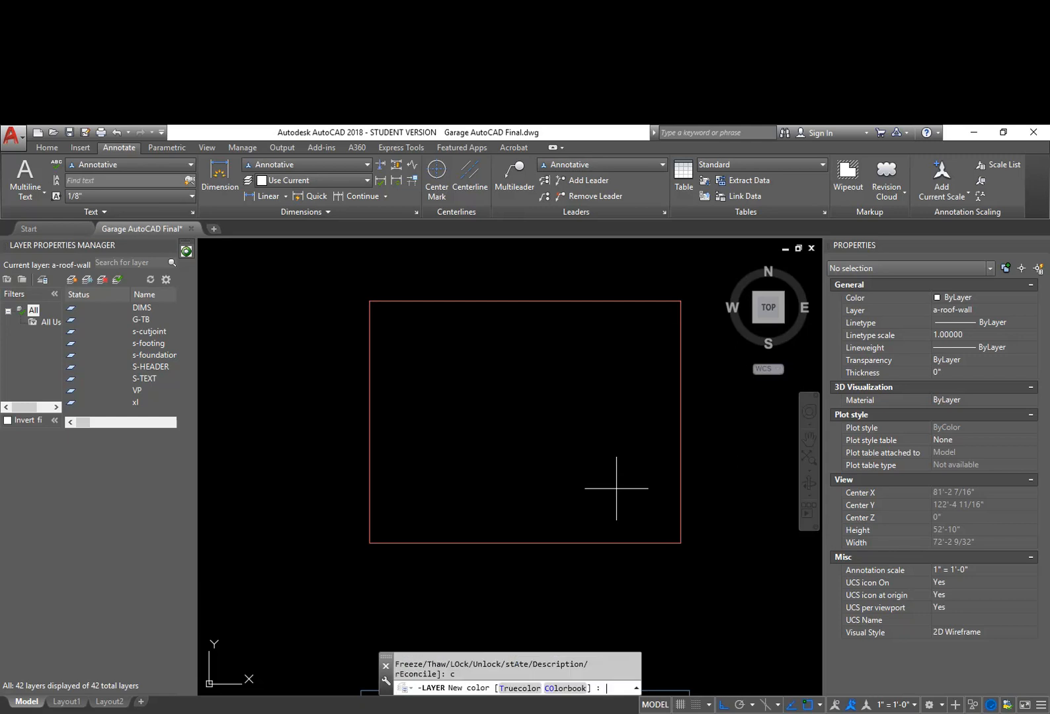
key(Return)
key(Return)
text(lt)
key(Return)
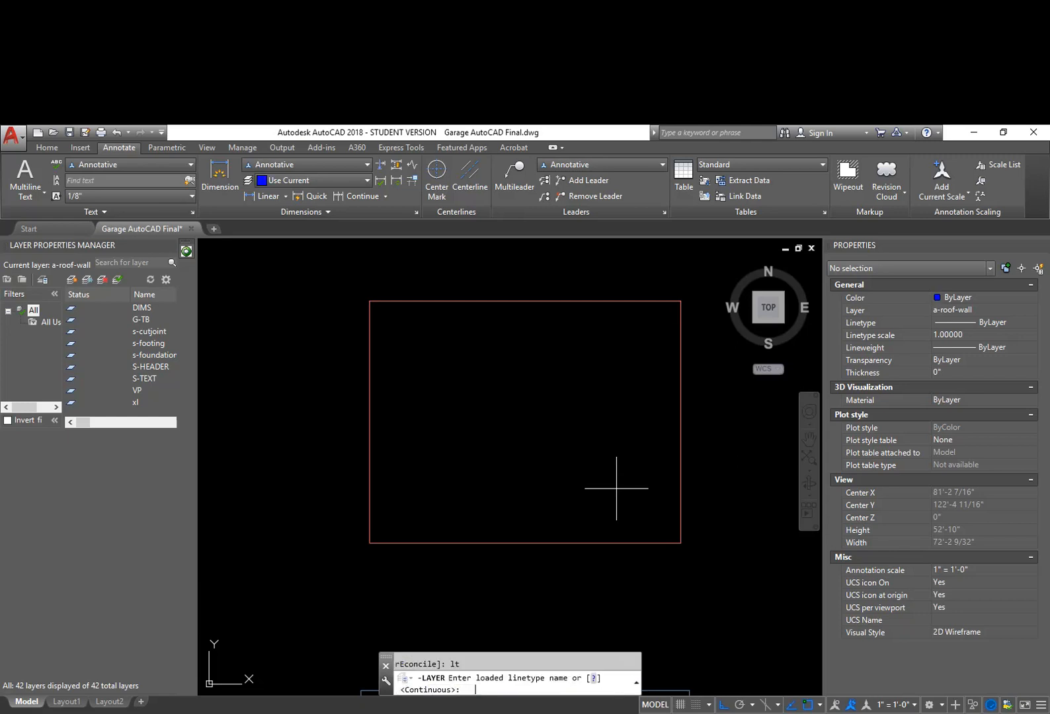
text(hidden)
key(Return)
key(Return)
key(Return)
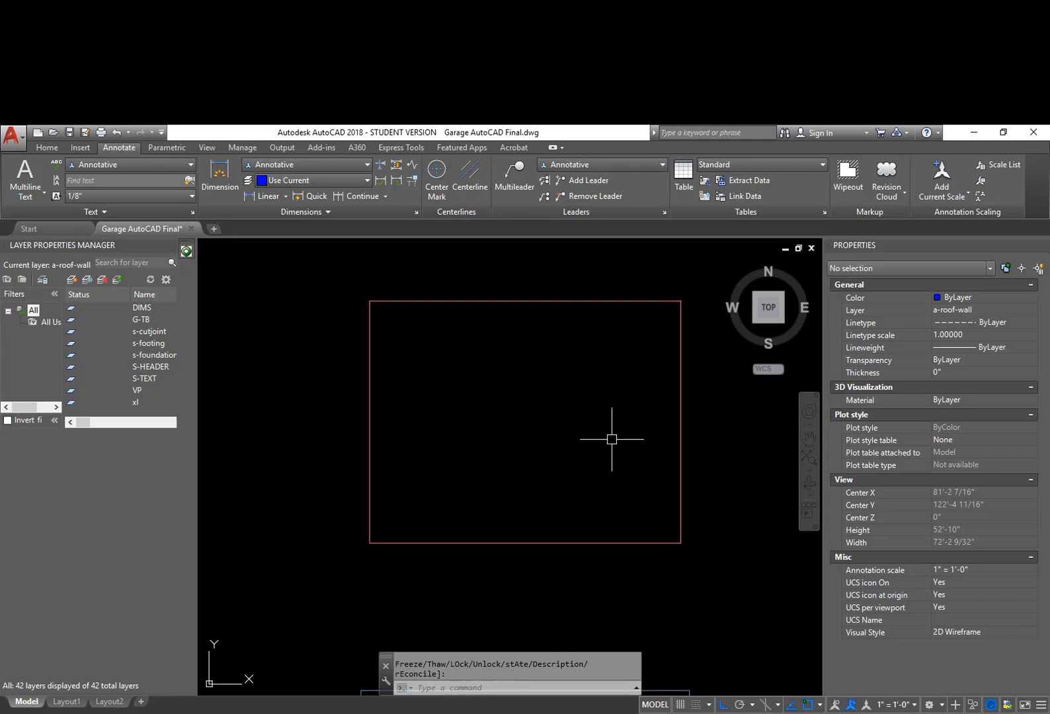
Step: Move the four lines of the copied floor plan outline from the a-wall layer to the a-roof-wall layer
mouse_move(679, 490)
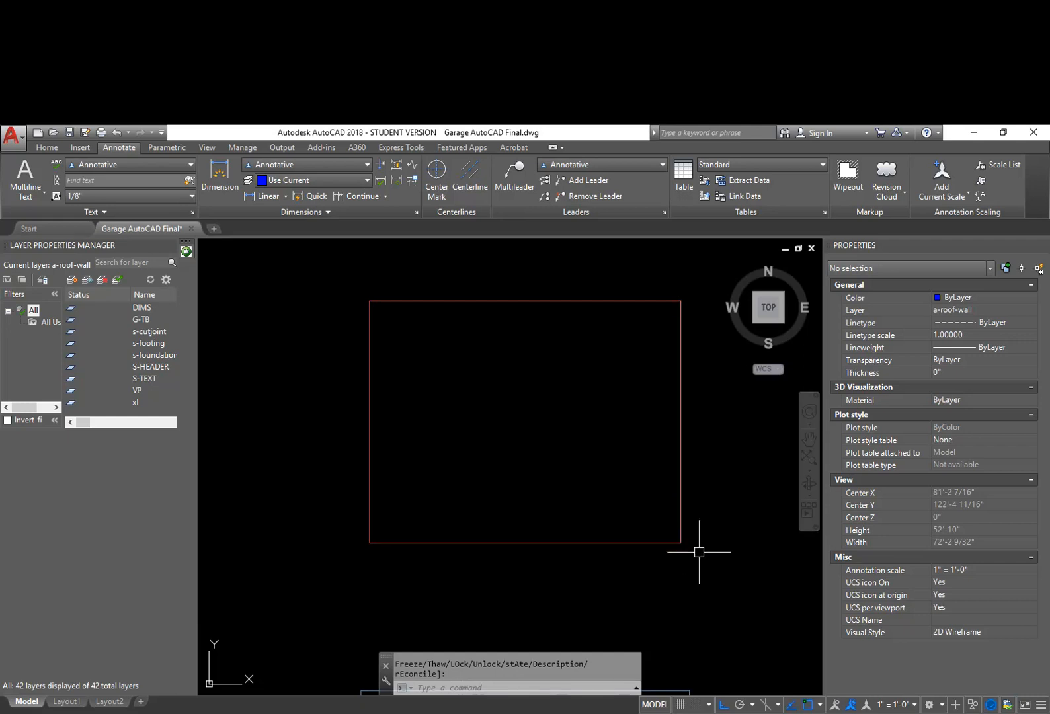
middle_drag(699, 590, 661, 397)
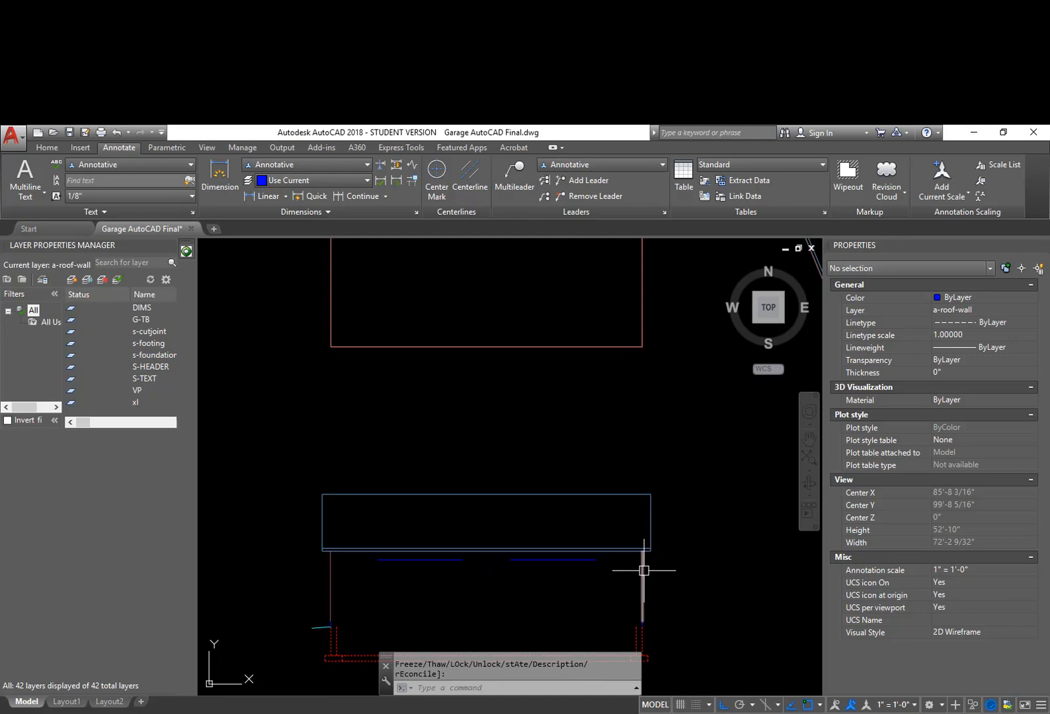
middle_drag(661, 386, 679, 495)
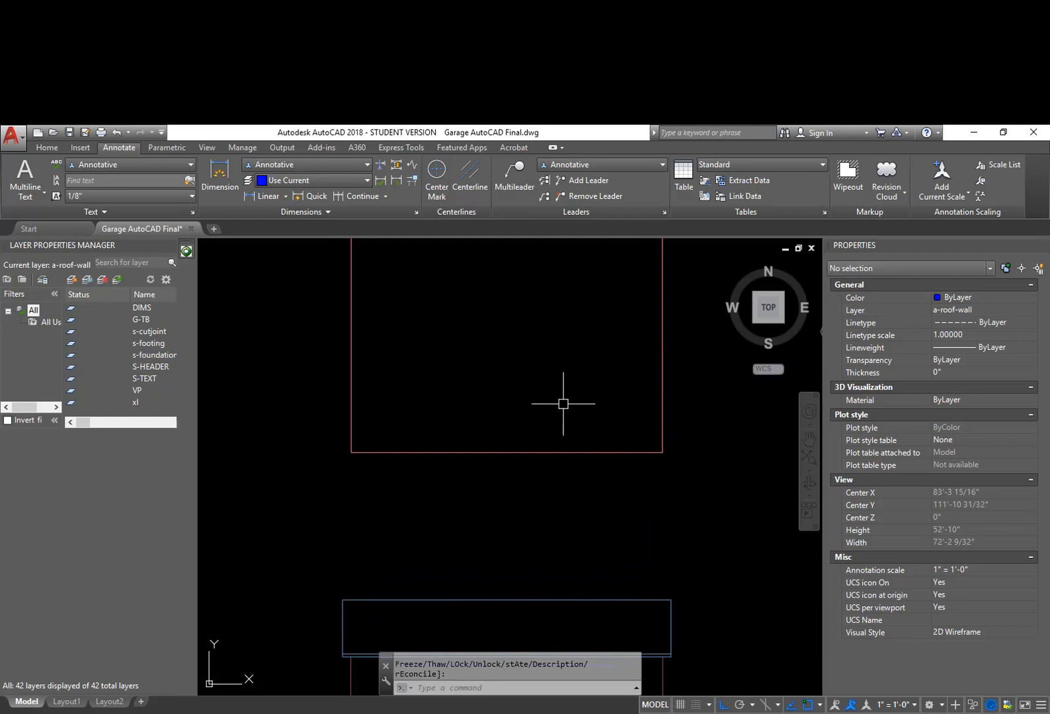
middle_drag(559, 385, 562, 424)
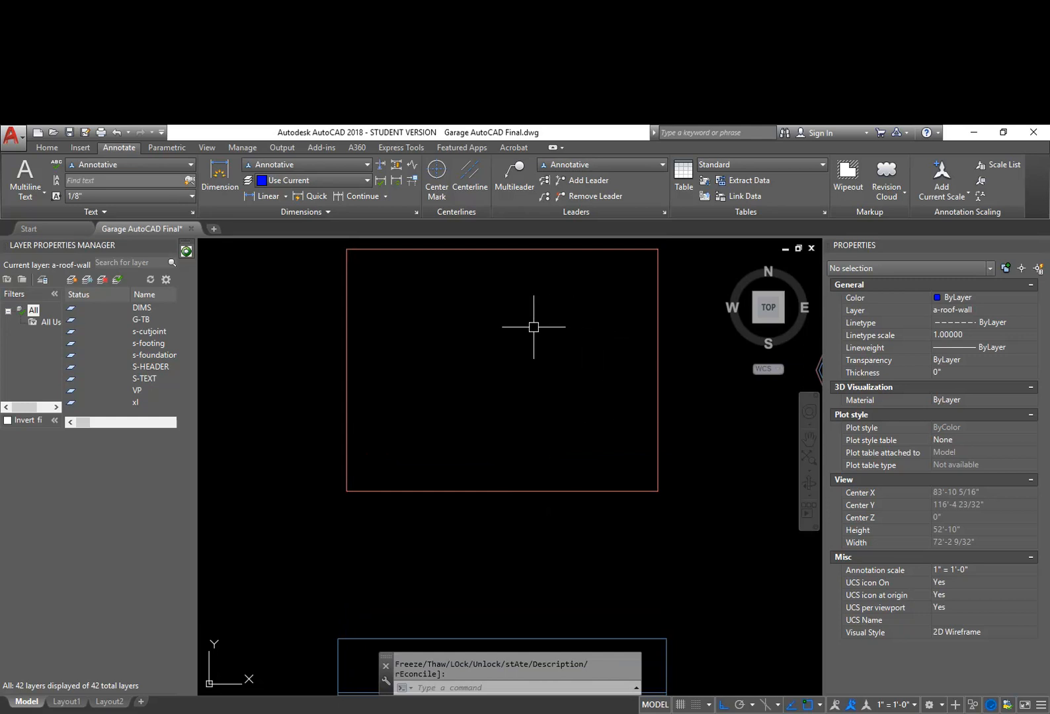
middle_drag(543, 322, 563, 359)
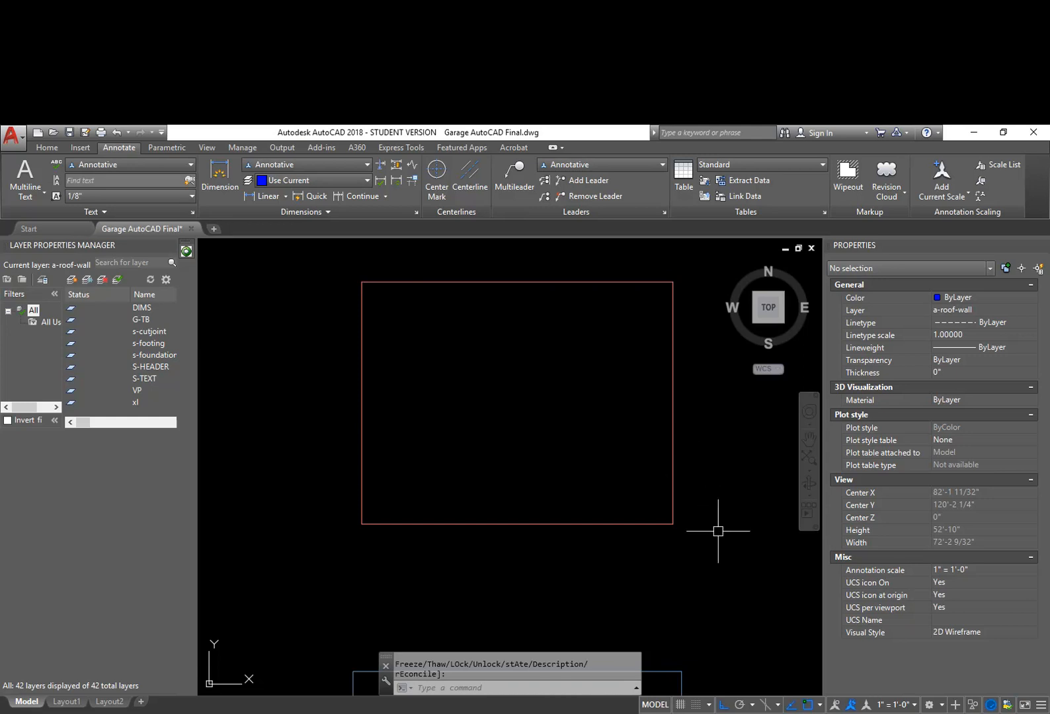
click(714, 552)
click(320, 261)
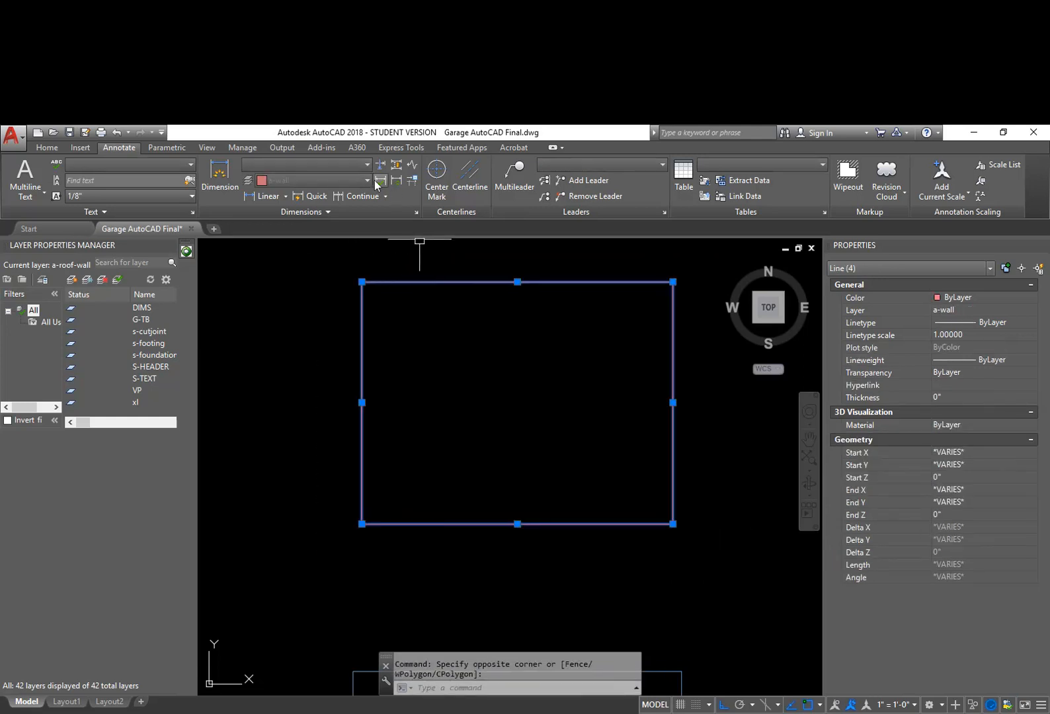
click(50, 148)
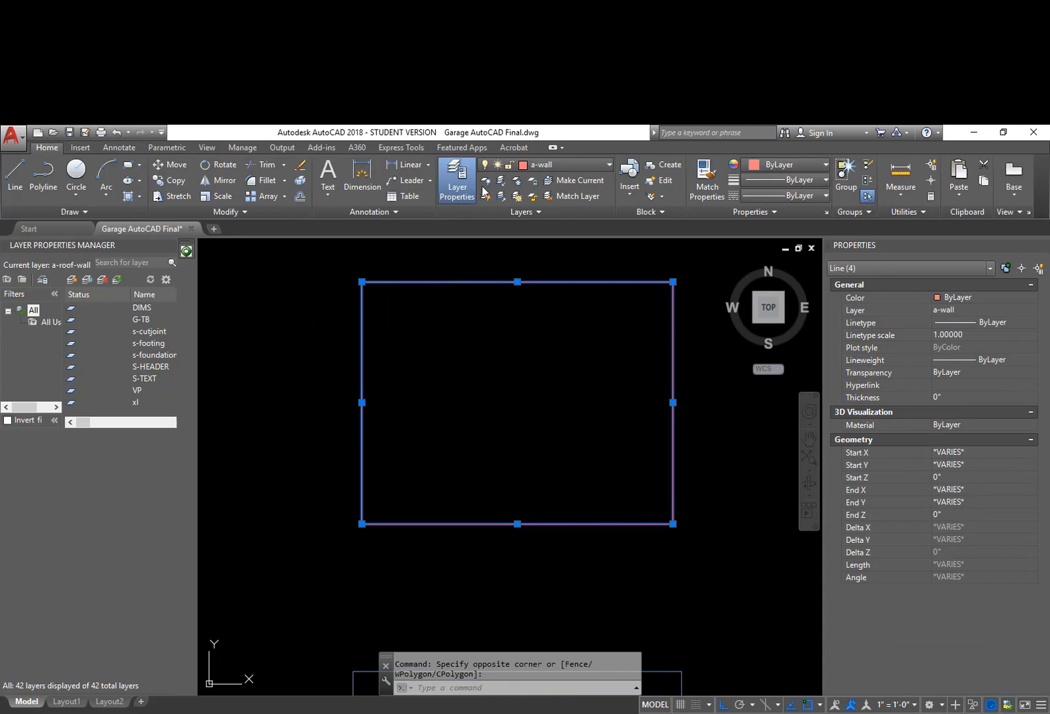
click(565, 165)
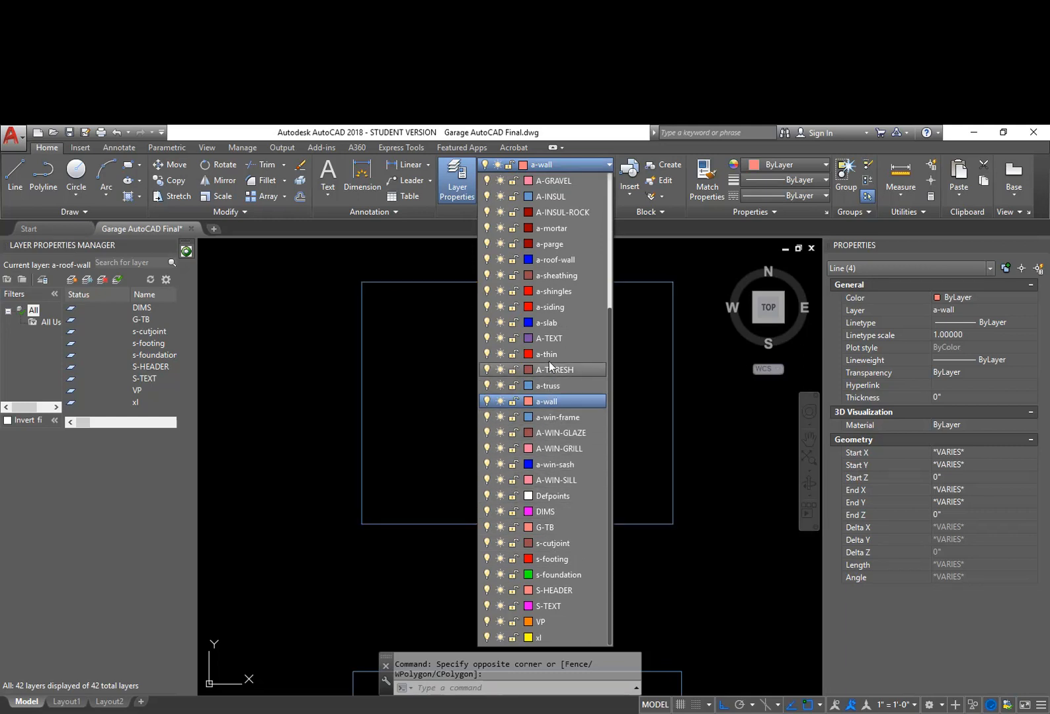
click(552, 260)
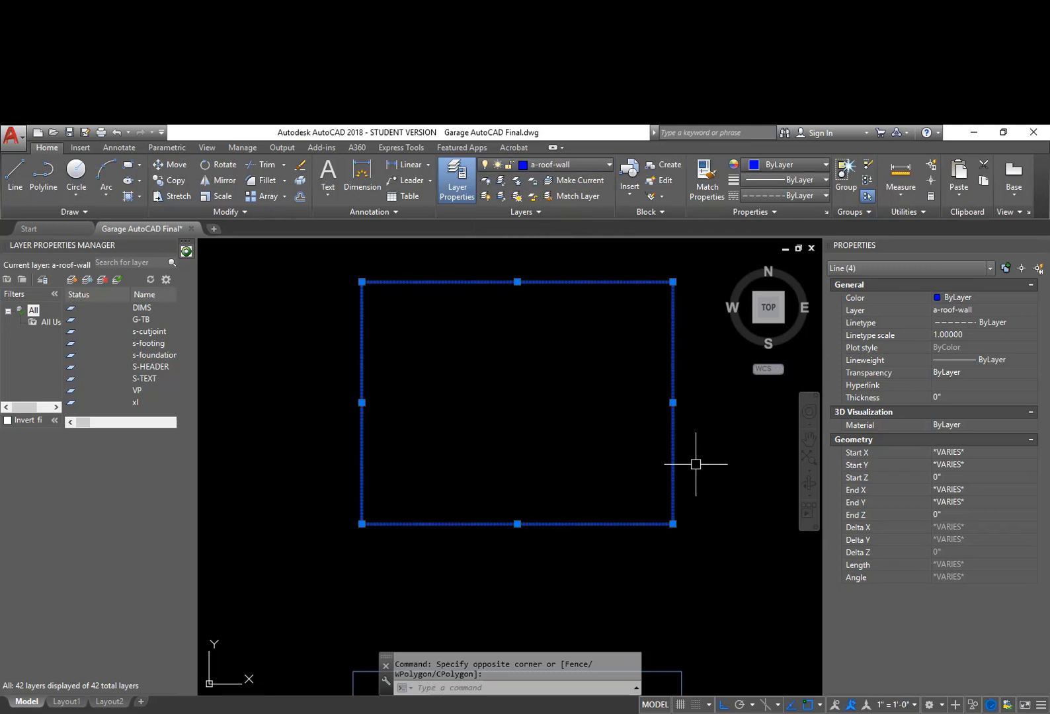
key(Escape)
key(Escape)
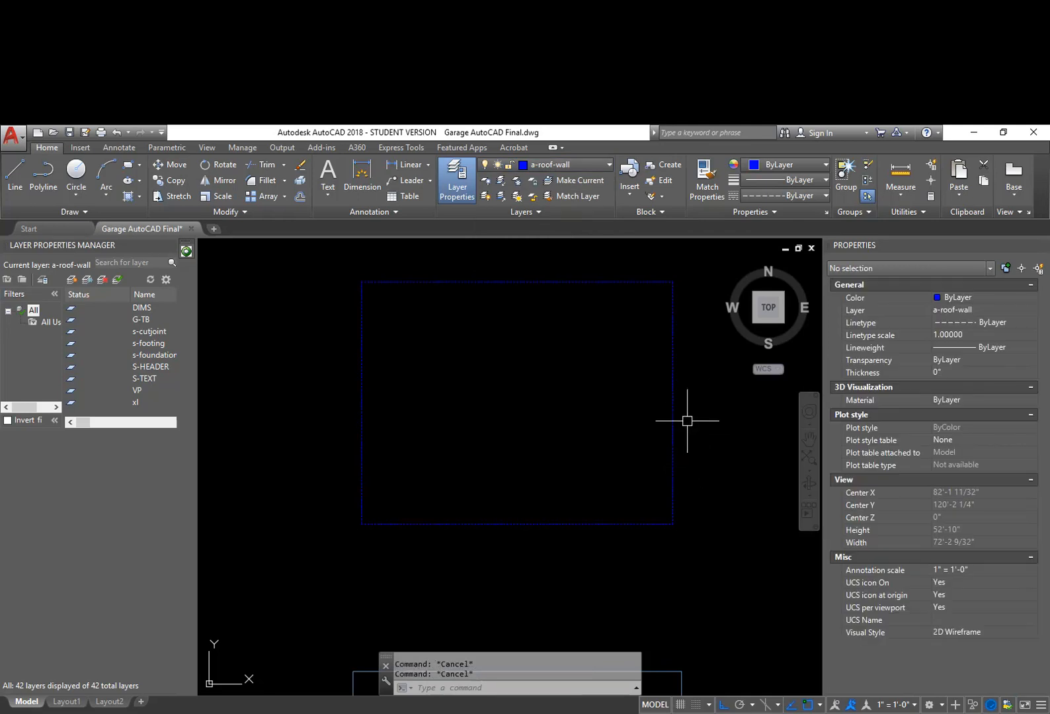
Step: Inspect the hidden-line dashes on the garage outline up close and the arrangement of all drawings in model space
scroll(675, 401, up, 5)
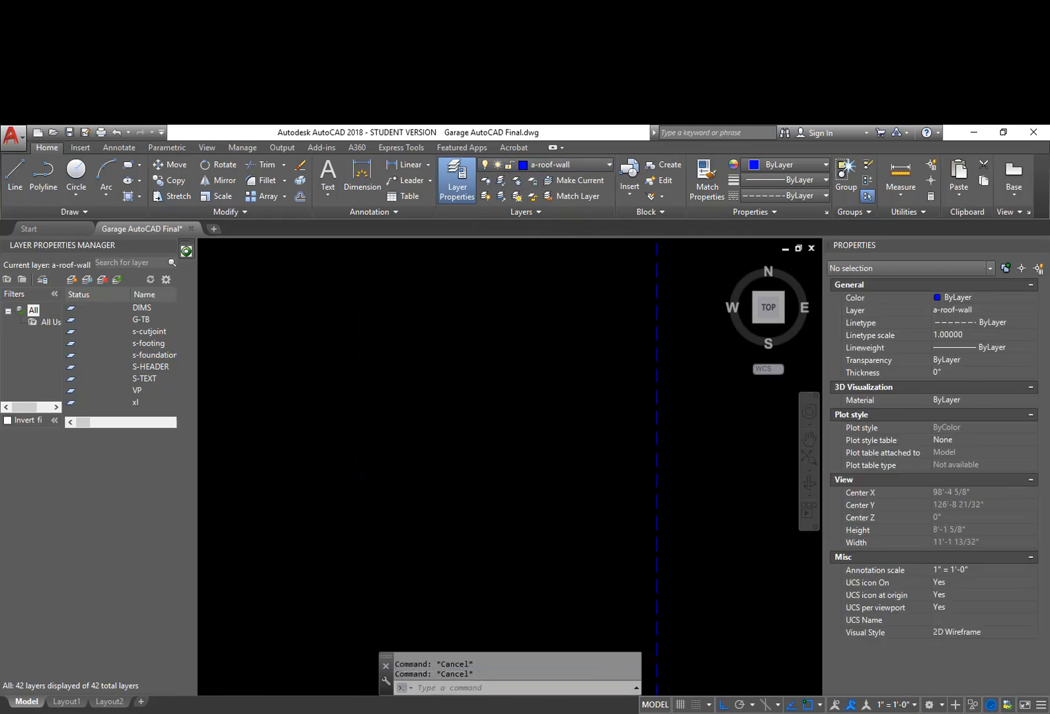
scroll(668, 499, down, 6)
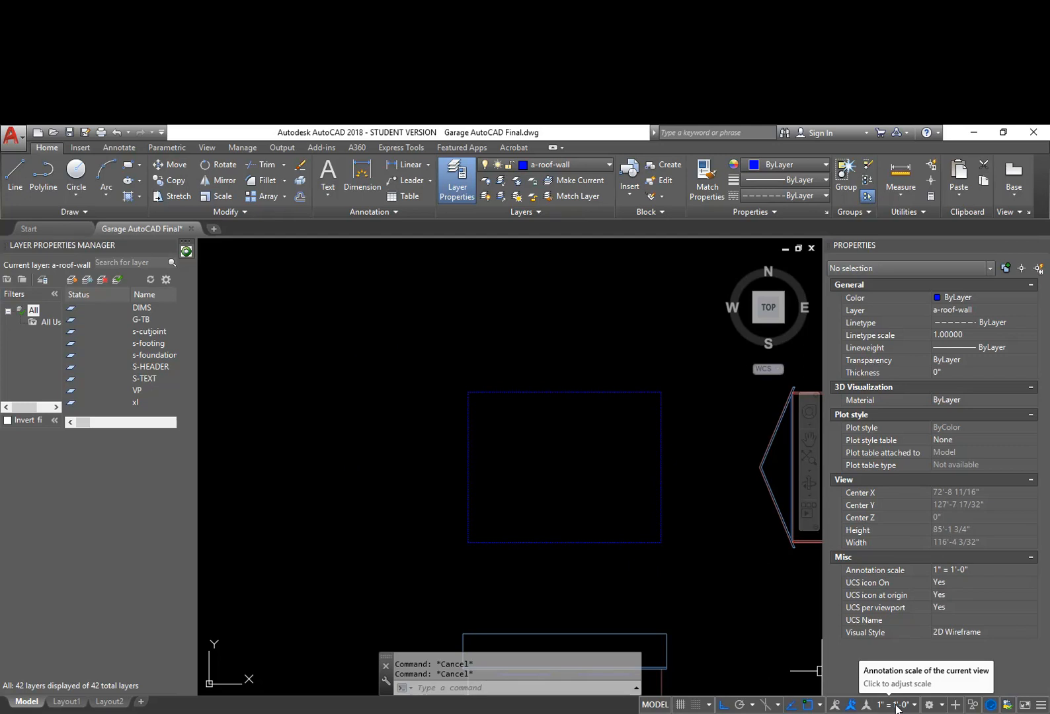
mouse_move(773, 633)
middle_down()
mouse_move(574, 532)
mouse_move(574, 511)
mouse_move(628, 515)
mouse_move(436, 478)
middle_up()
scroll(669, 575, down, 3)
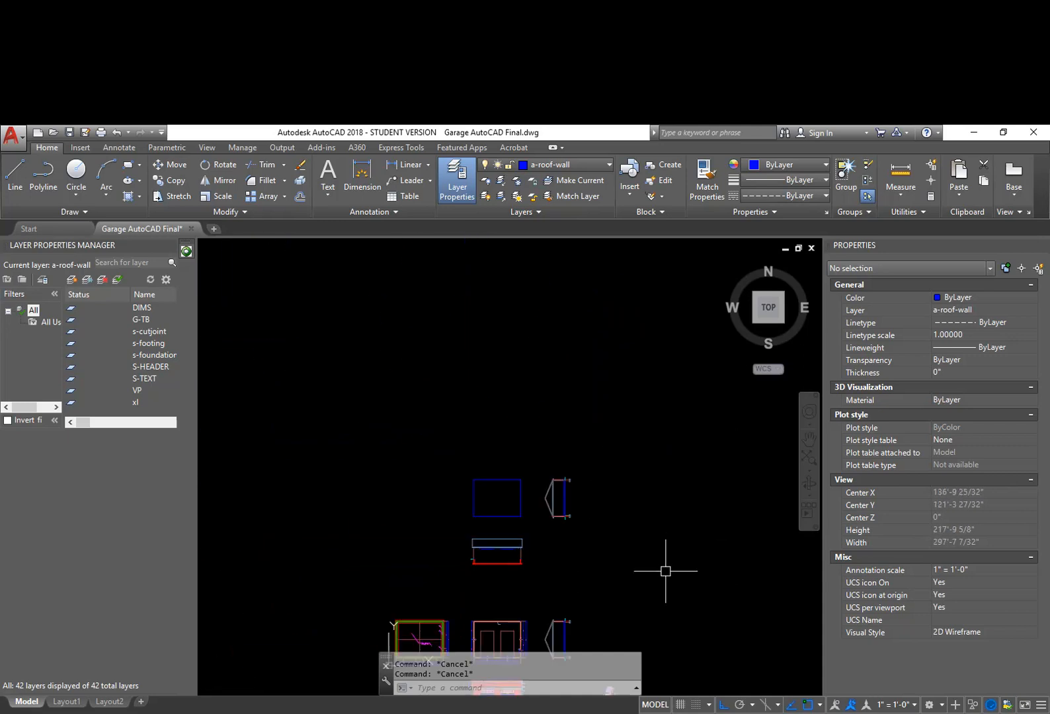
middle_drag(566, 628, 608, 498)
scroll(536, 533, up, 1)
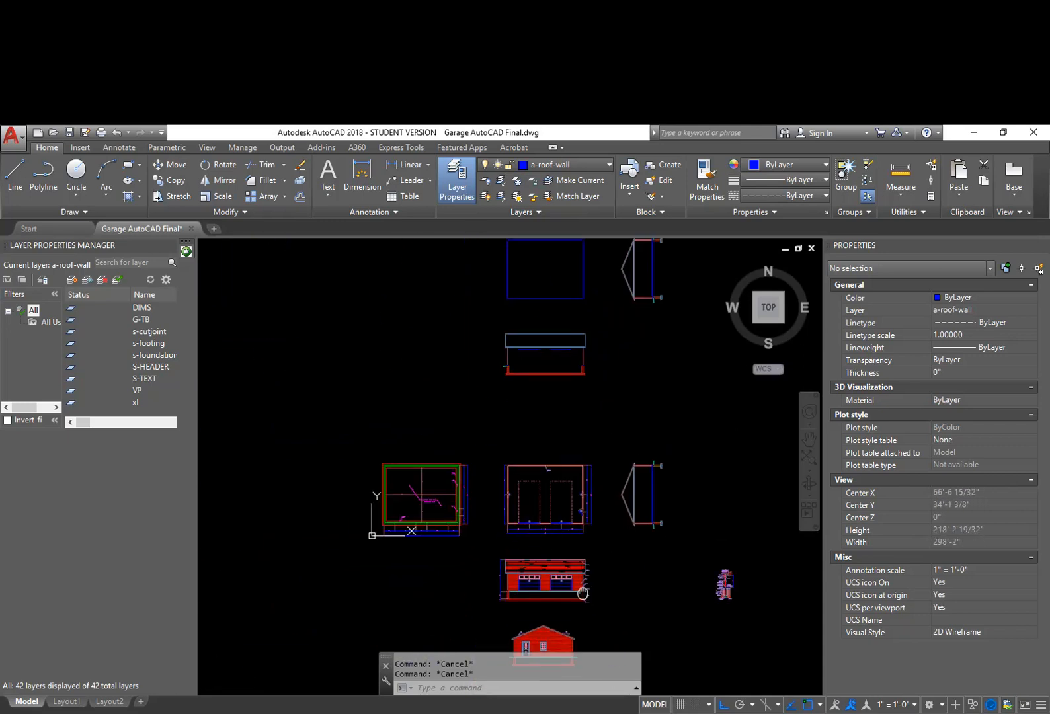
middle_drag(578, 595, 610, 516)
middle_drag(749, 477, 672, 576)
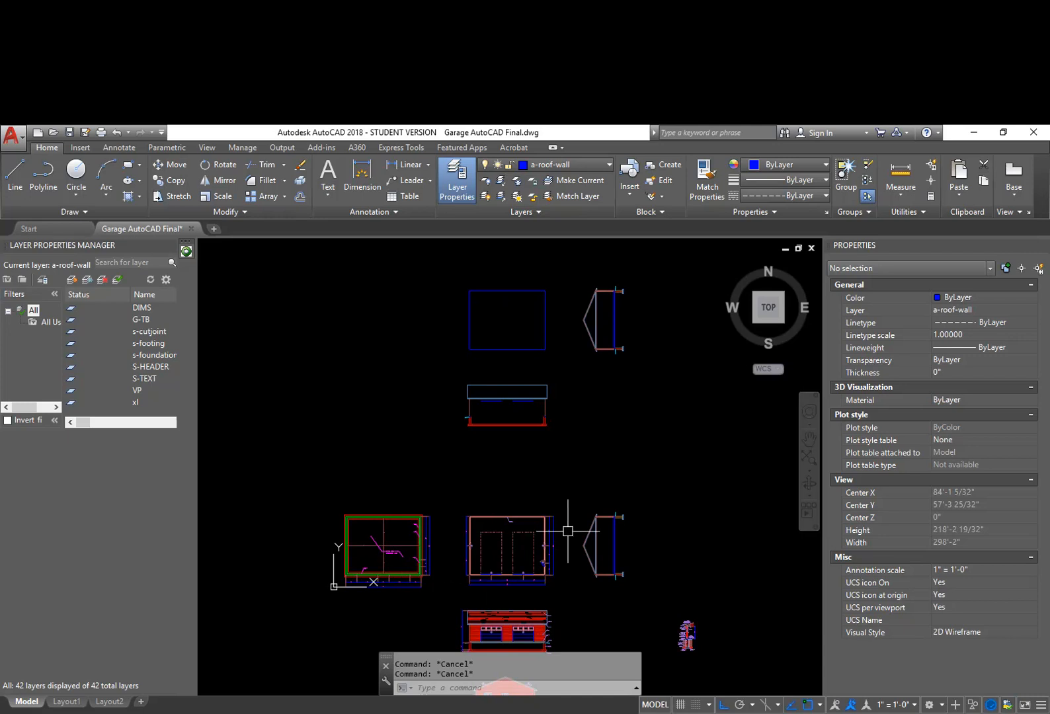
Step: Examine the sheets in Layout1, ending on the side elevation sheet and the free space beside the drawing
click(74, 705)
middle_drag(556, 461, 705, 511)
middle_drag(435, 522, 582, 510)
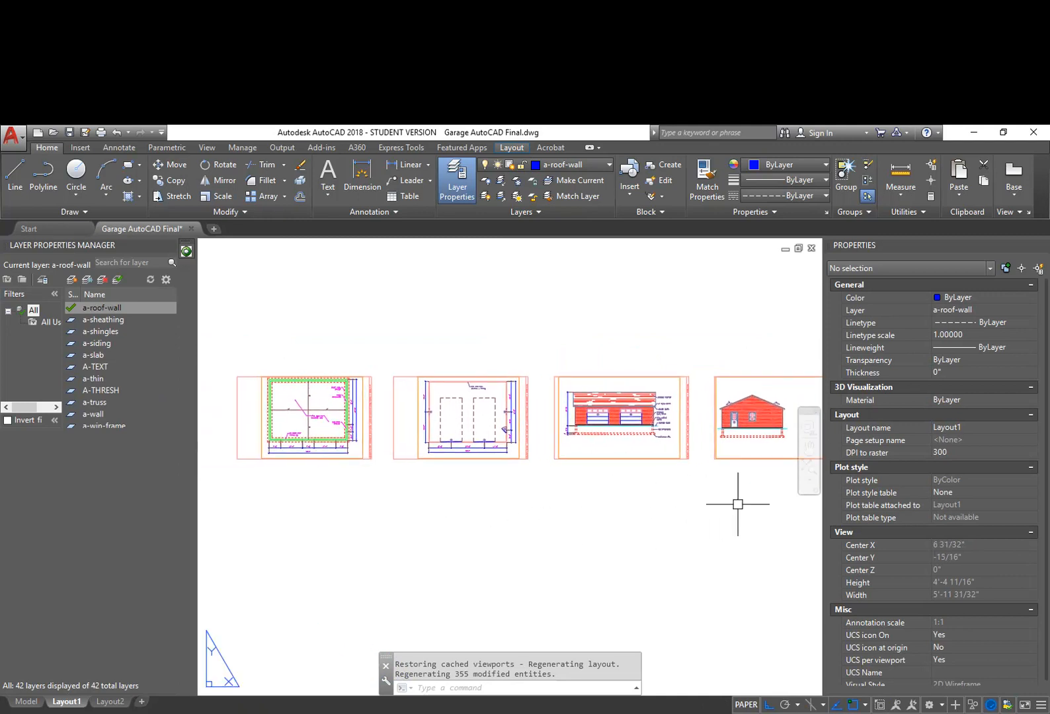
middle_drag(741, 503, 531, 506)
scroll(579, 403, up, 4)
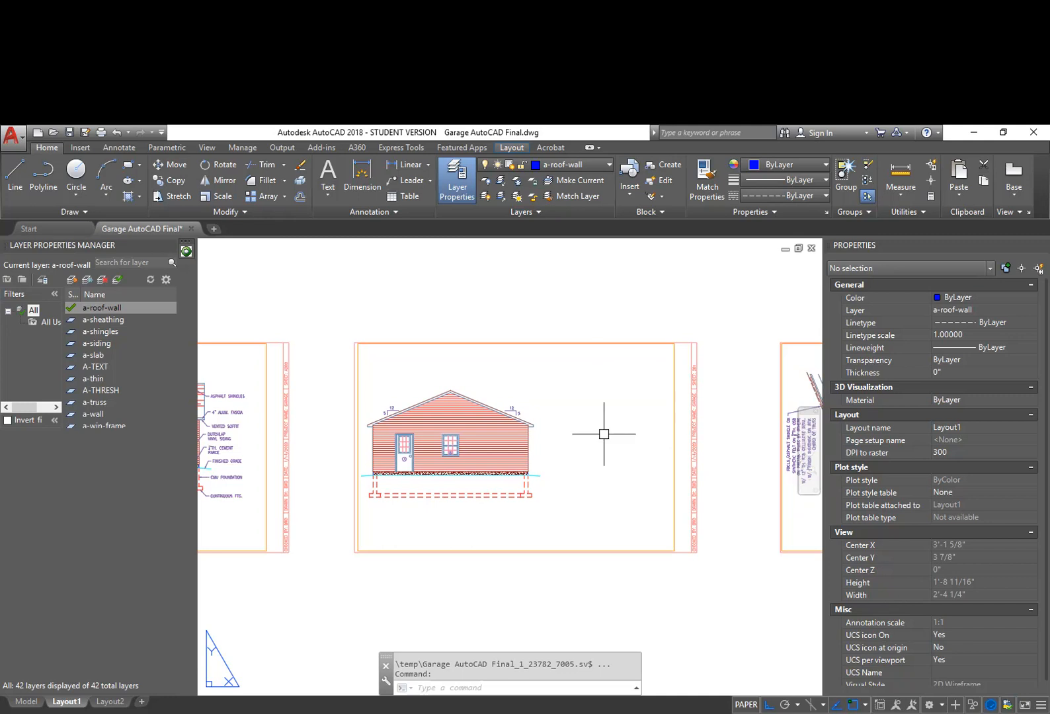
Step: Return to model space, set the annotation scale to 3/16" = 1'-0" and regenerate the model
click(25, 701)
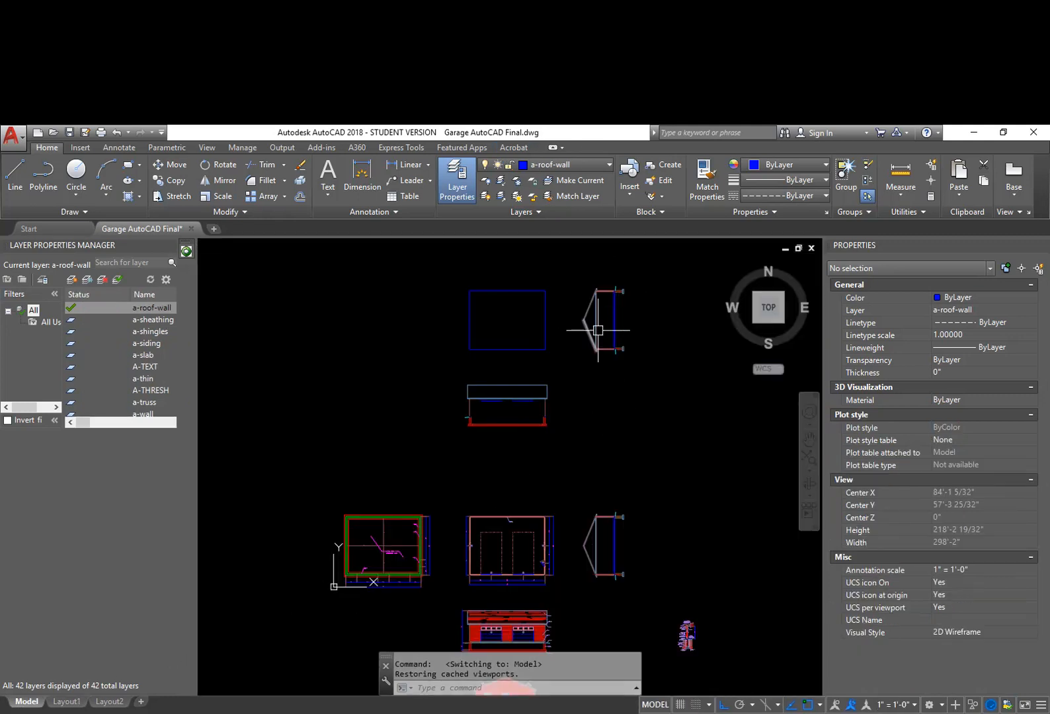
middle_drag(544, 408, 577, 387)
middle_drag(575, 337, 587, 368)
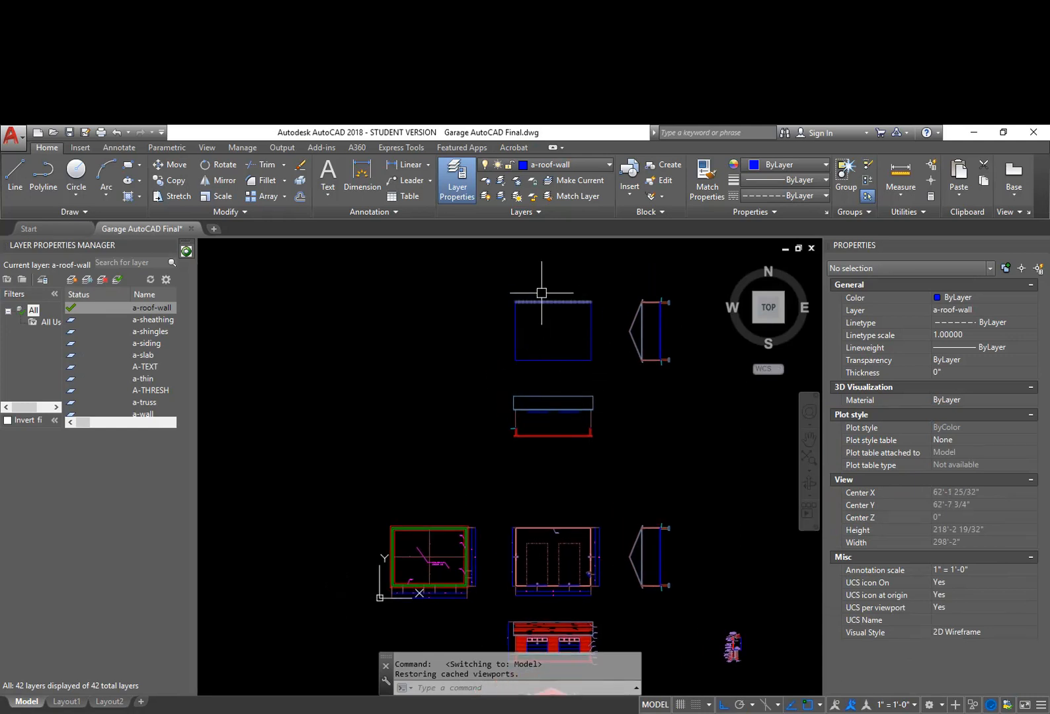
scroll(565, 326, up, 4)
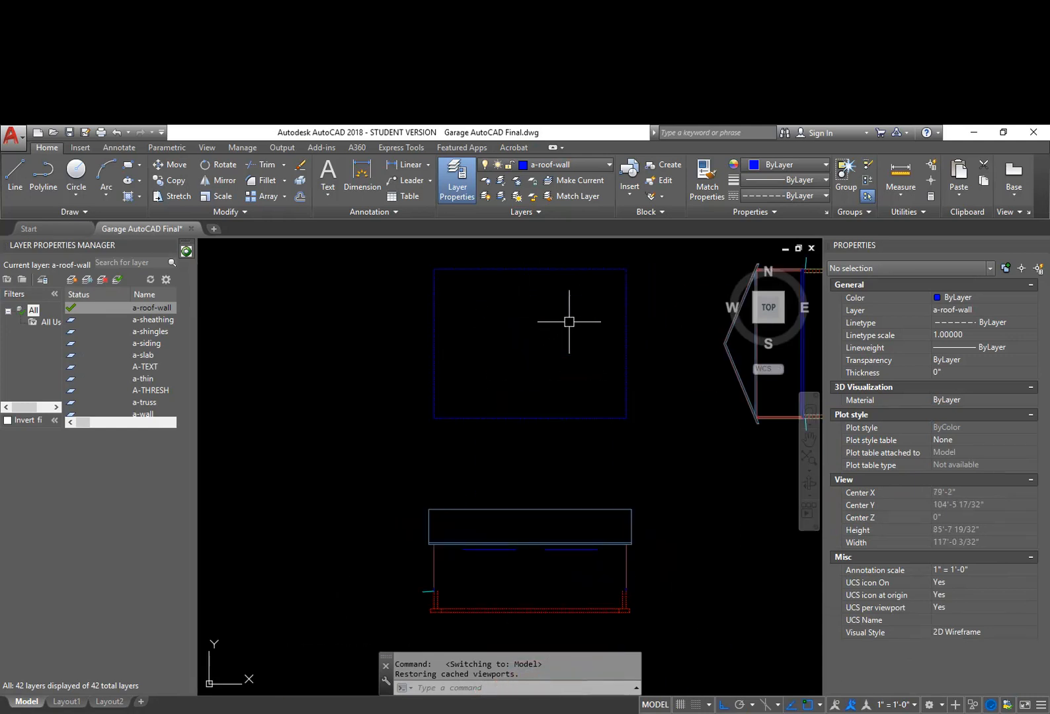
click(912, 704)
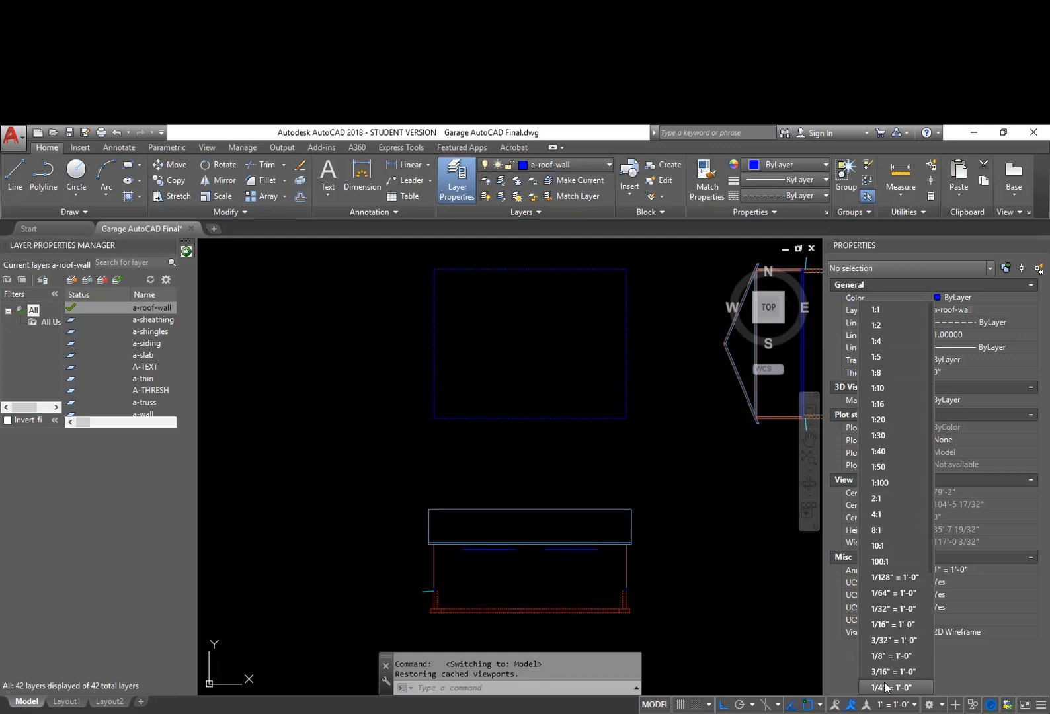
scroll(883, 689, down, 1)
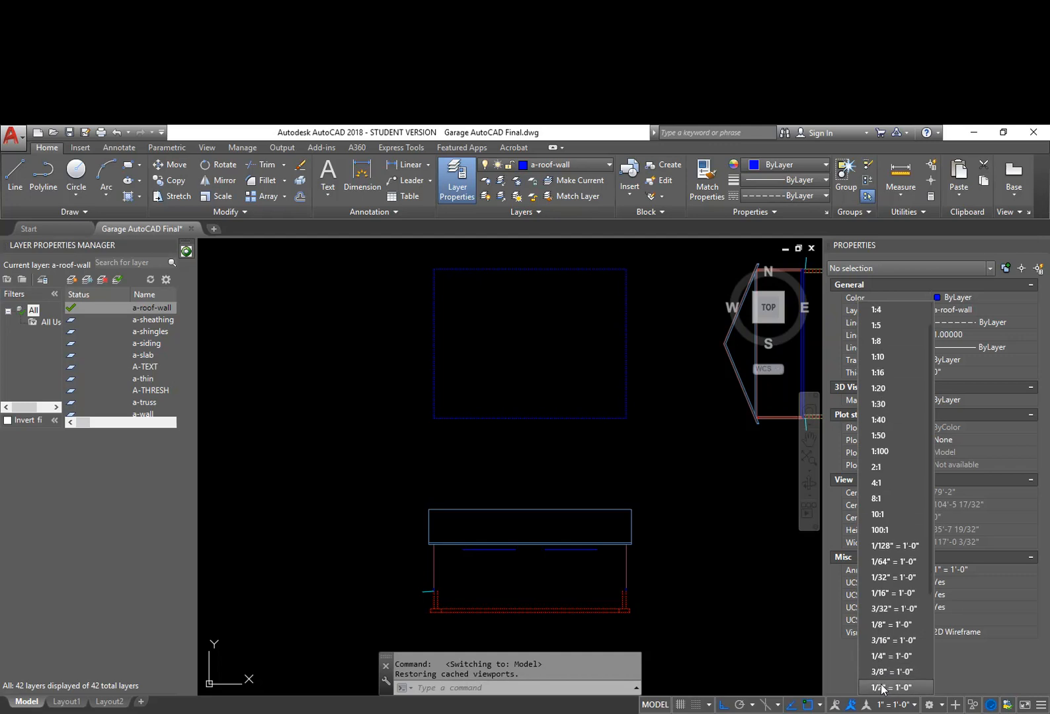
click(886, 640)
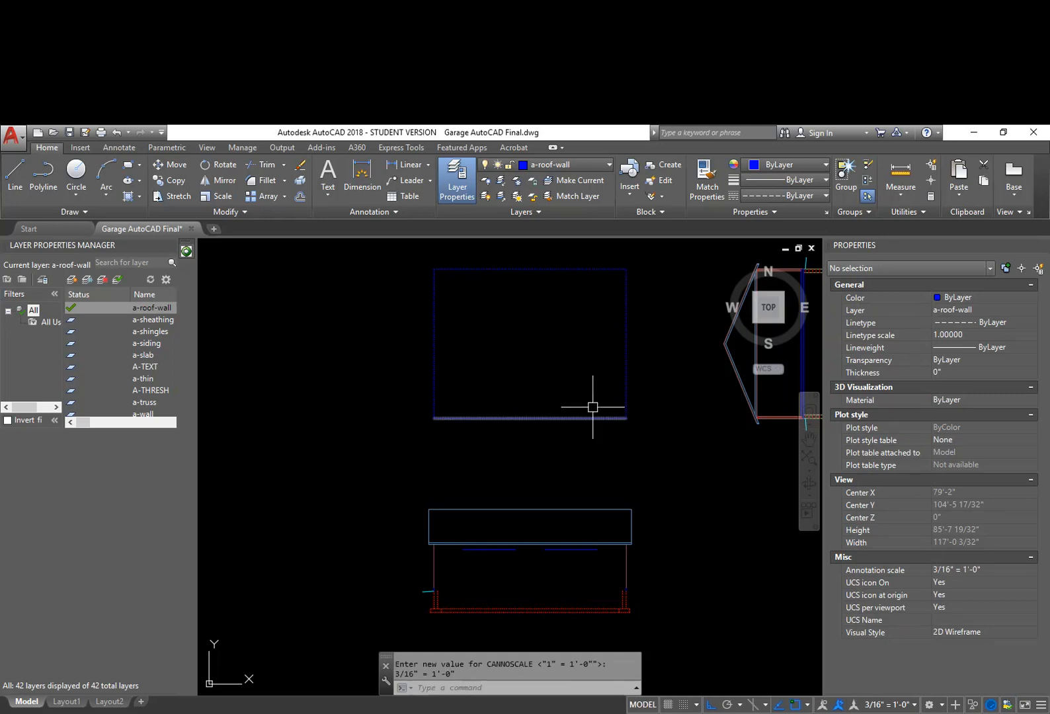
scroll(602, 433, up, 4)
text(re)
key(Return)
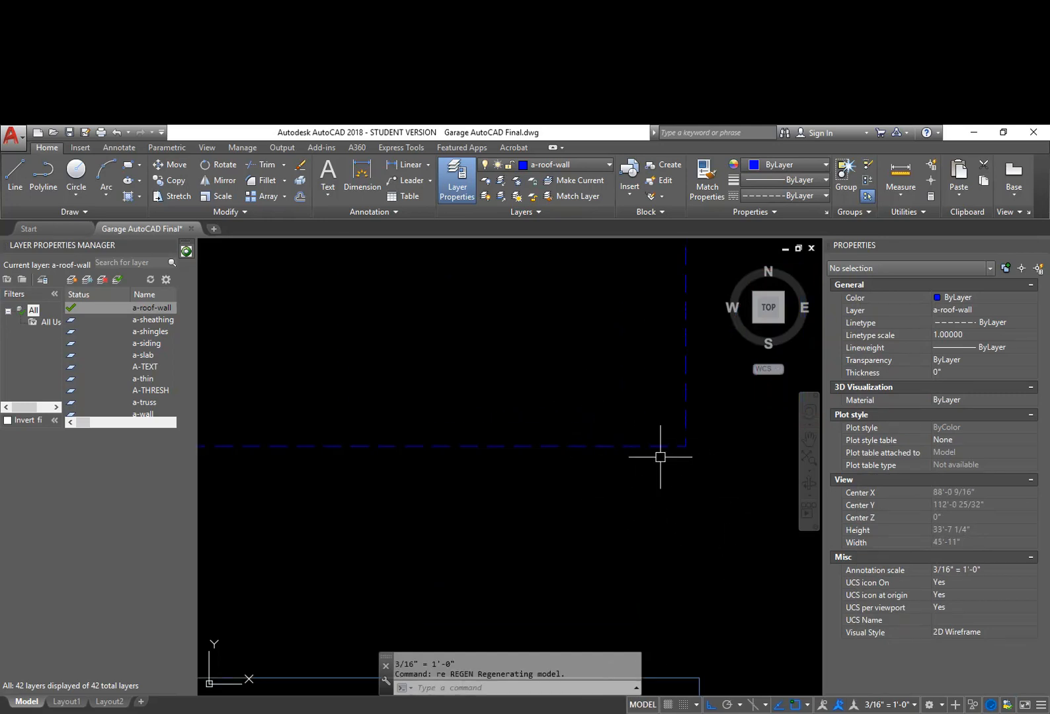
scroll(631, 507, down, 8)
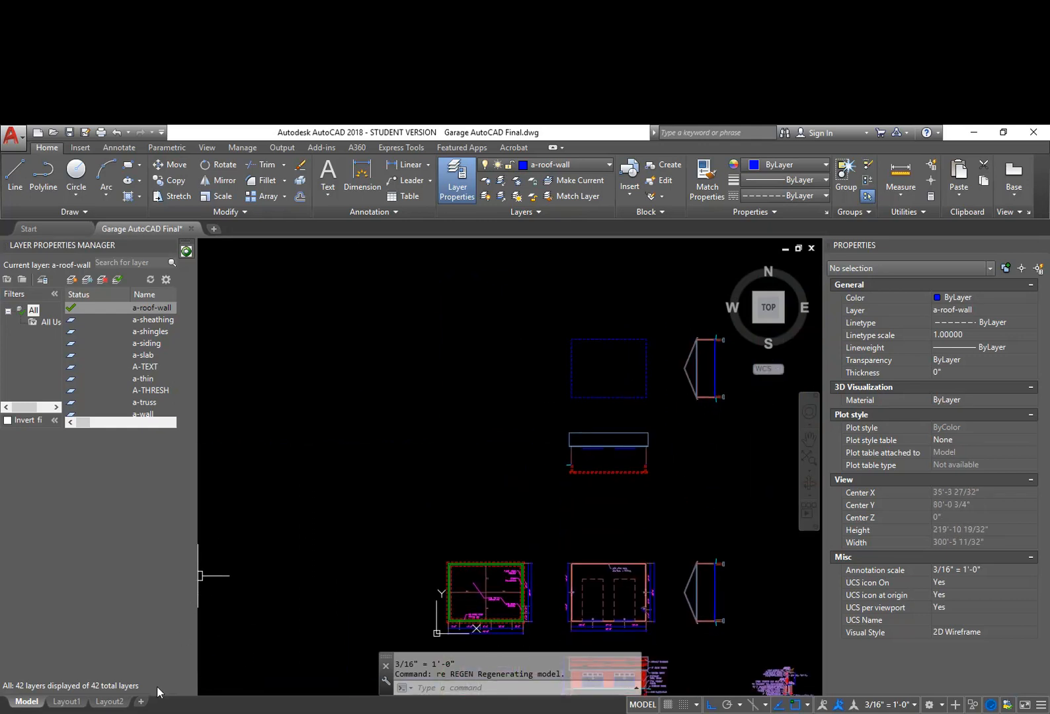
Step: In Layout1, narrow the side elevation's viewport to about 8 13/32" wide so its right edge sits just past the roof eave
click(79, 703)
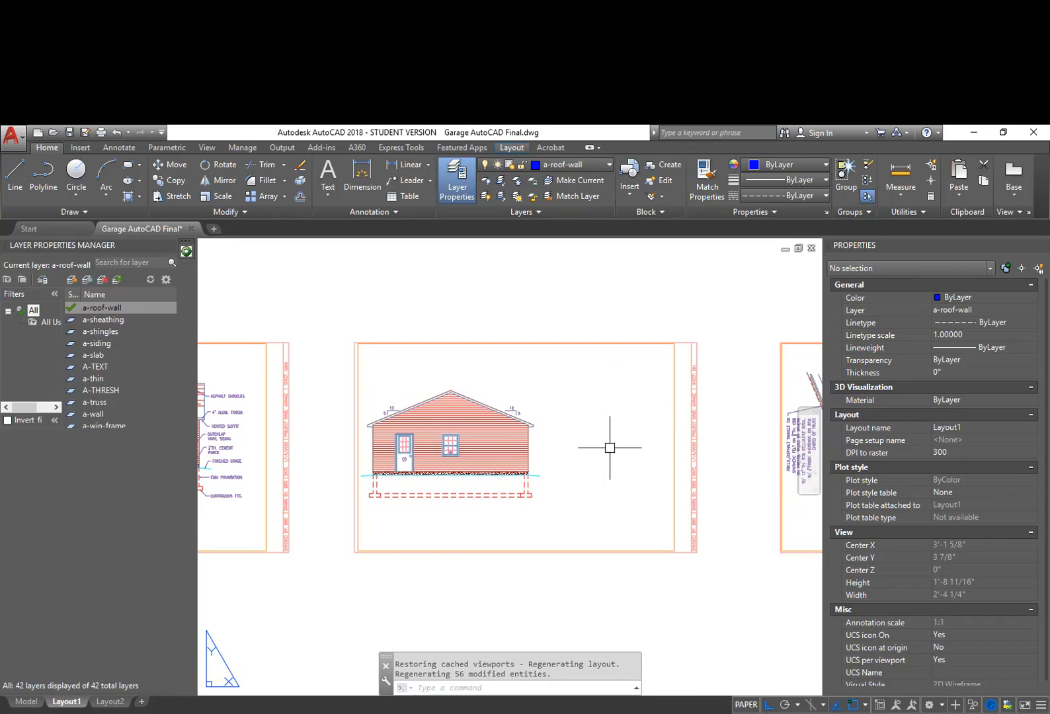
click(676, 461)
click(674, 550)
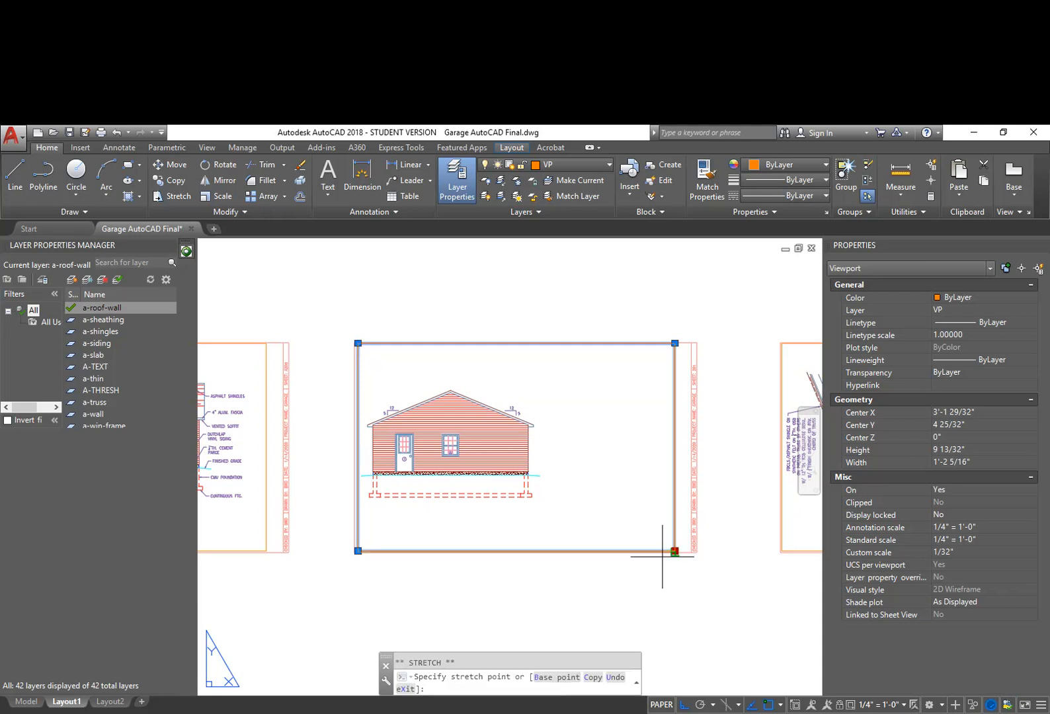
click(544, 586)
key(Escape)
key(Escape)
Step: Copy the narrowed side elevation viewport straight up to the empty area above its sheet
middle_drag(554, 438, 591, 480)
text(c)
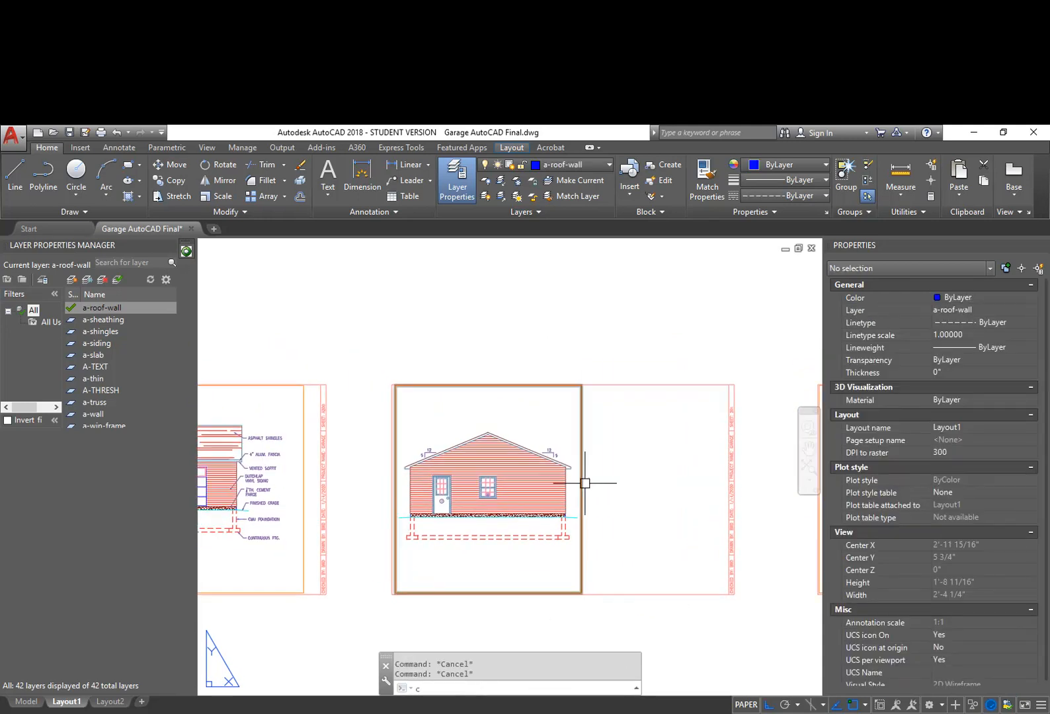
key(Return)
click(583, 447)
key(Return)
click(607, 500)
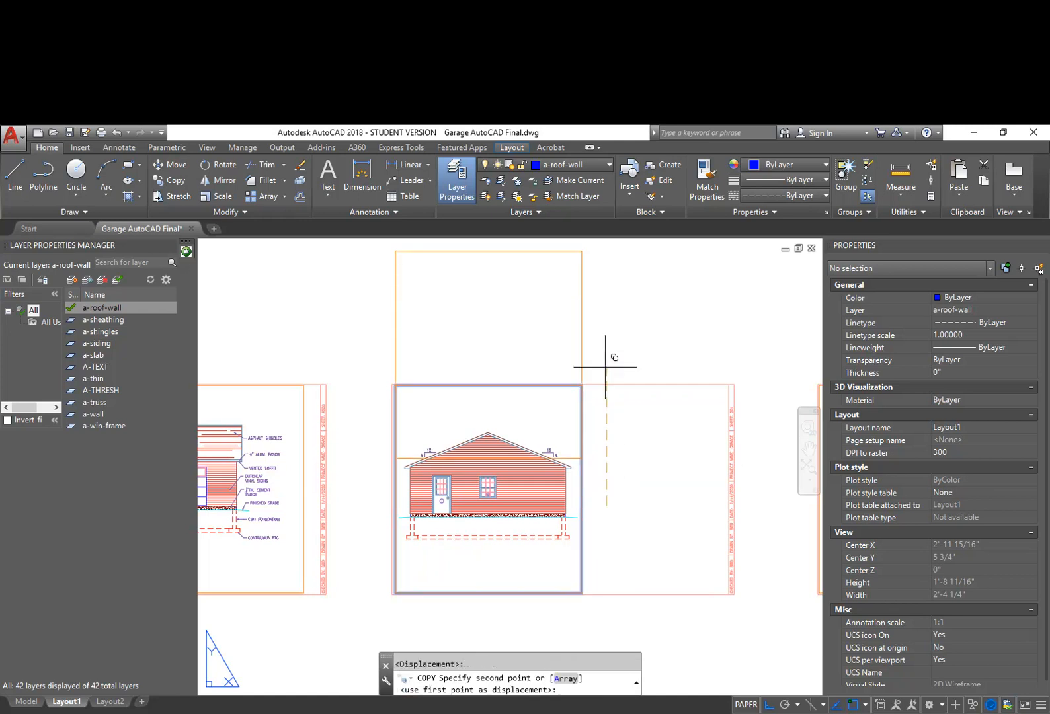
middle_drag(609, 403, 616, 541)
click(617, 349)
key(Escape)
Step: Activate the copied viewport, reframe its model view on the hidden-line garage outline, and return to paper space
click(494, 344)
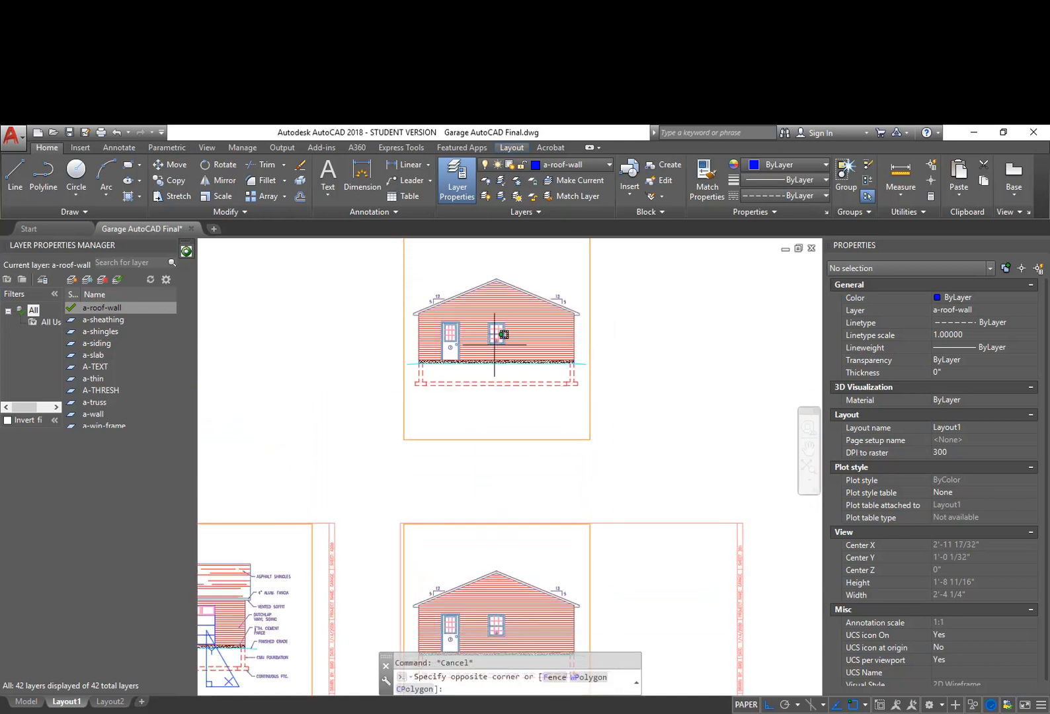
double_click(495, 344)
scroll(522, 351, down, 6)
middle_drag(511, 380, 502, 430)
middle_drag(504, 326, 532, 388)
middle_drag(530, 340, 518, 419)
scroll(515, 360, up, 5)
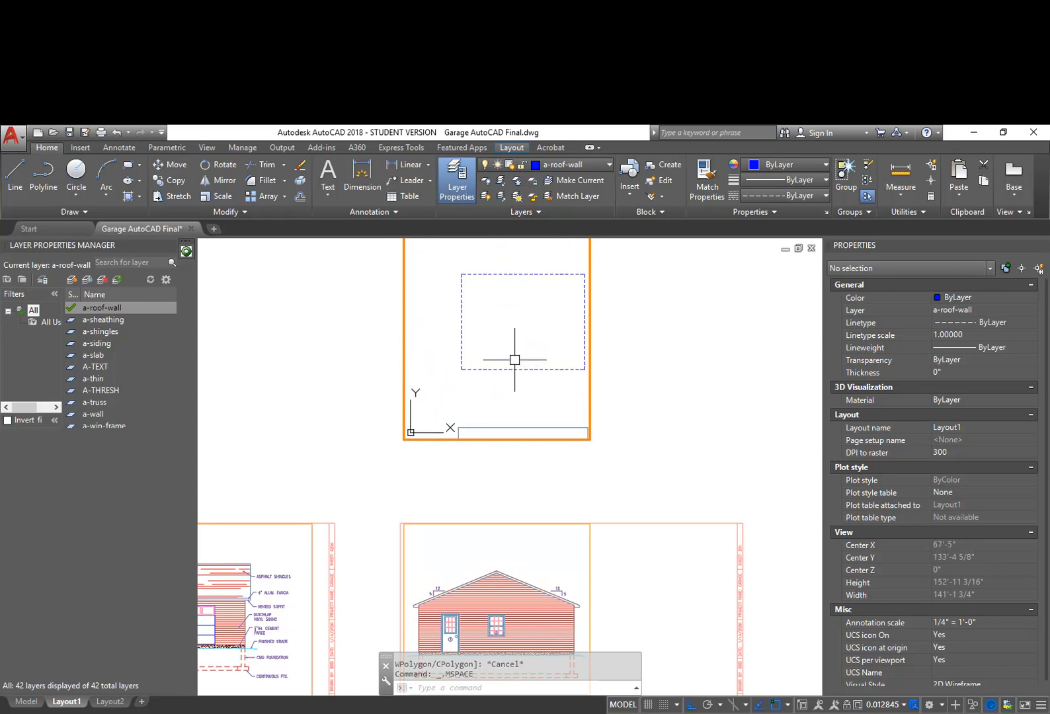
middle_drag(517, 353, 494, 357)
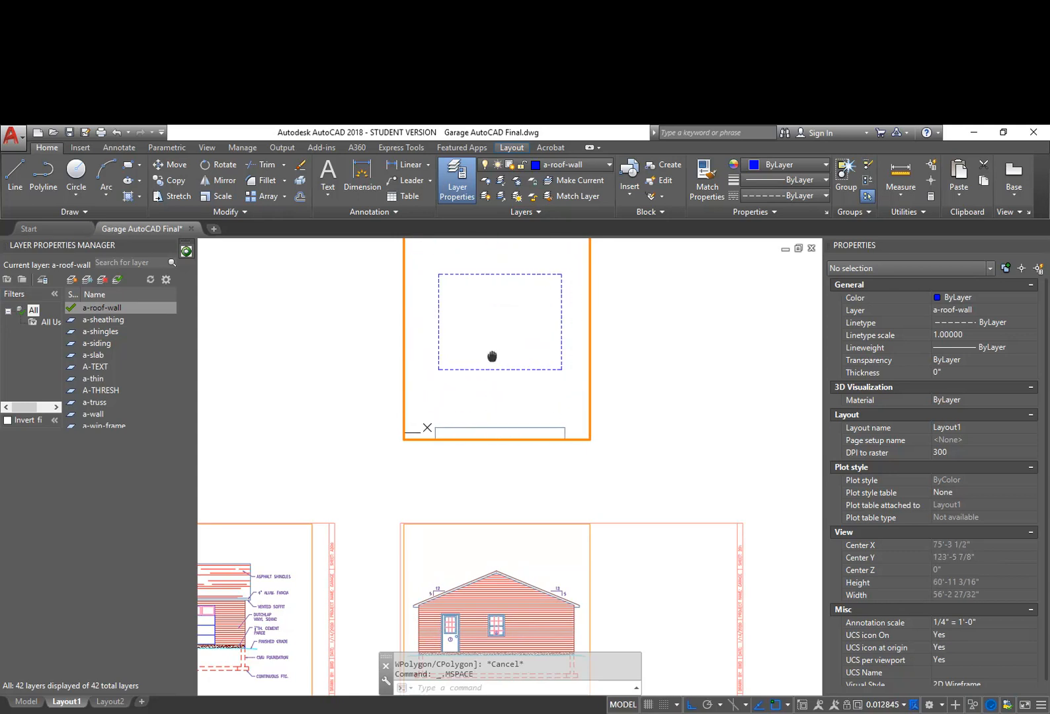
double_click(631, 362)
Step: Return to paper space and set the copied outline viewport's scale to 3/16" = 1'-0"
click(636, 444)
click(588, 380)
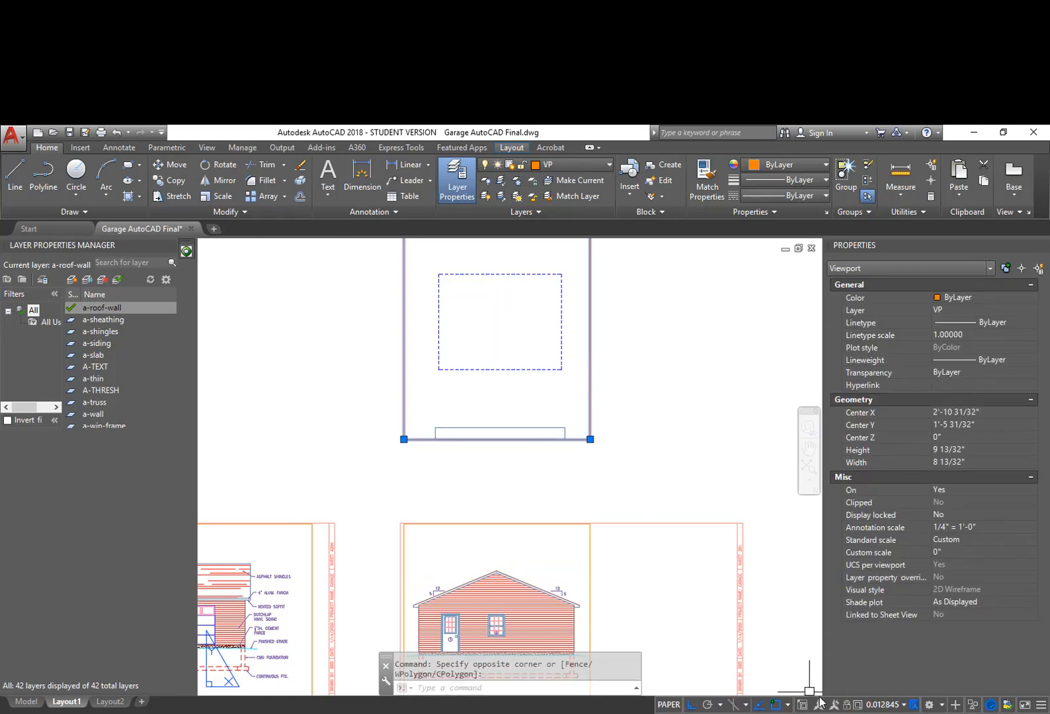
click(902, 705)
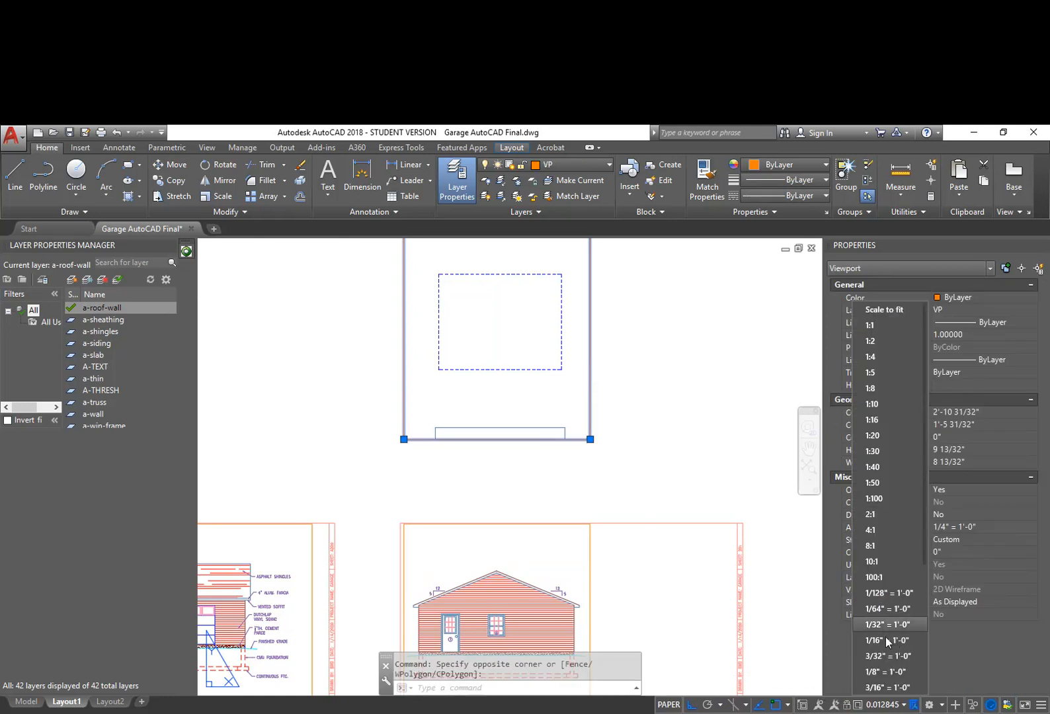
click(889, 656)
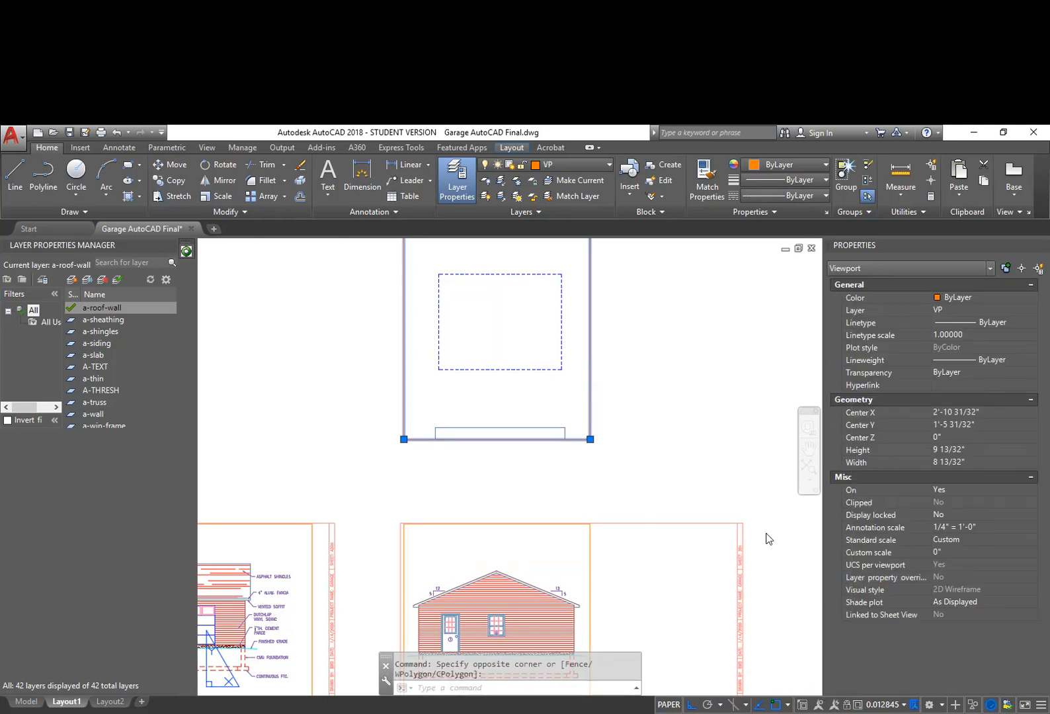
Step: Shorten the outline viewport to about 6 29/32" high by bringing its lower and upper edges closer to the dashed garage outline
click(589, 439)
click(597, 397)
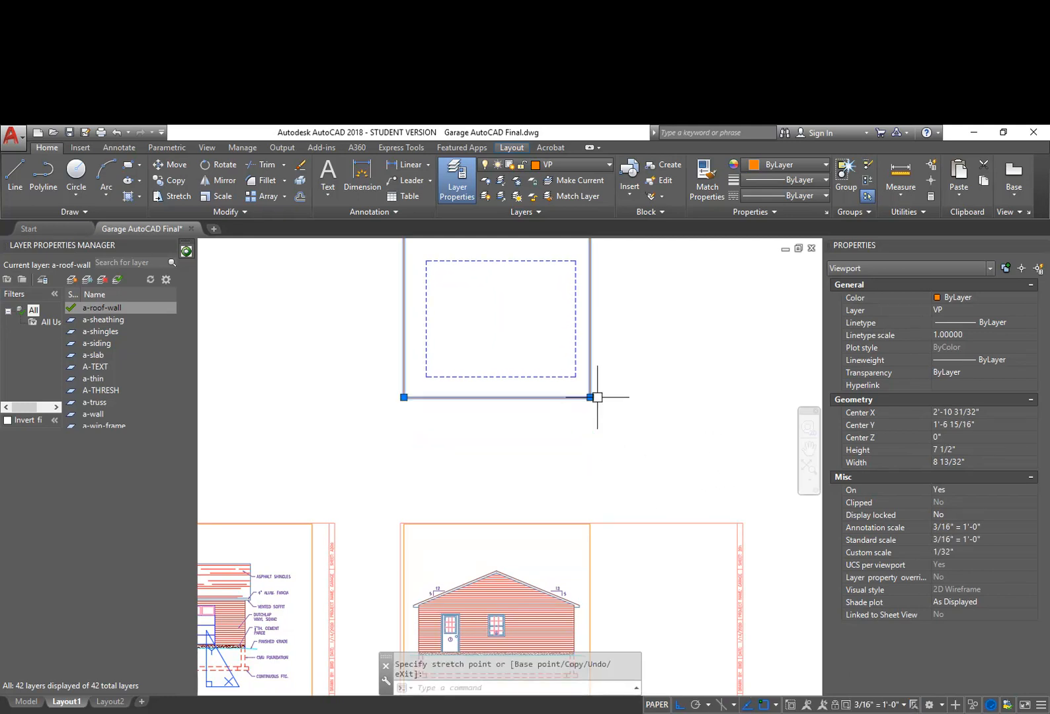
middle_drag(597, 396, 640, 549)
click(620, 417)
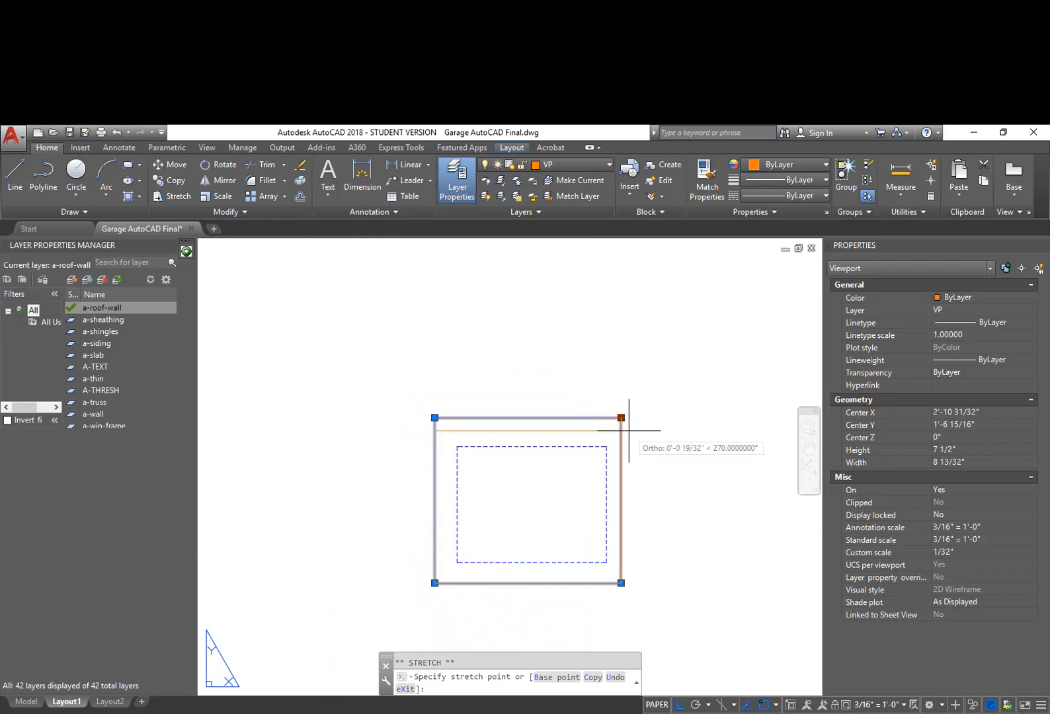
click(620, 430)
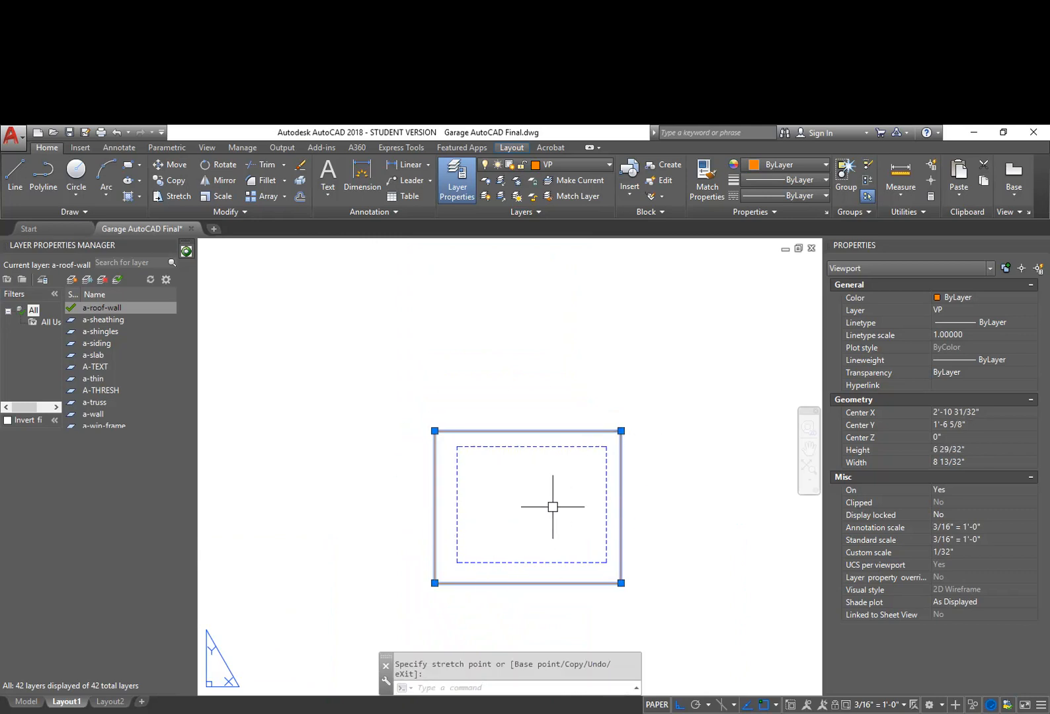
key(Escape)
key(Escape)
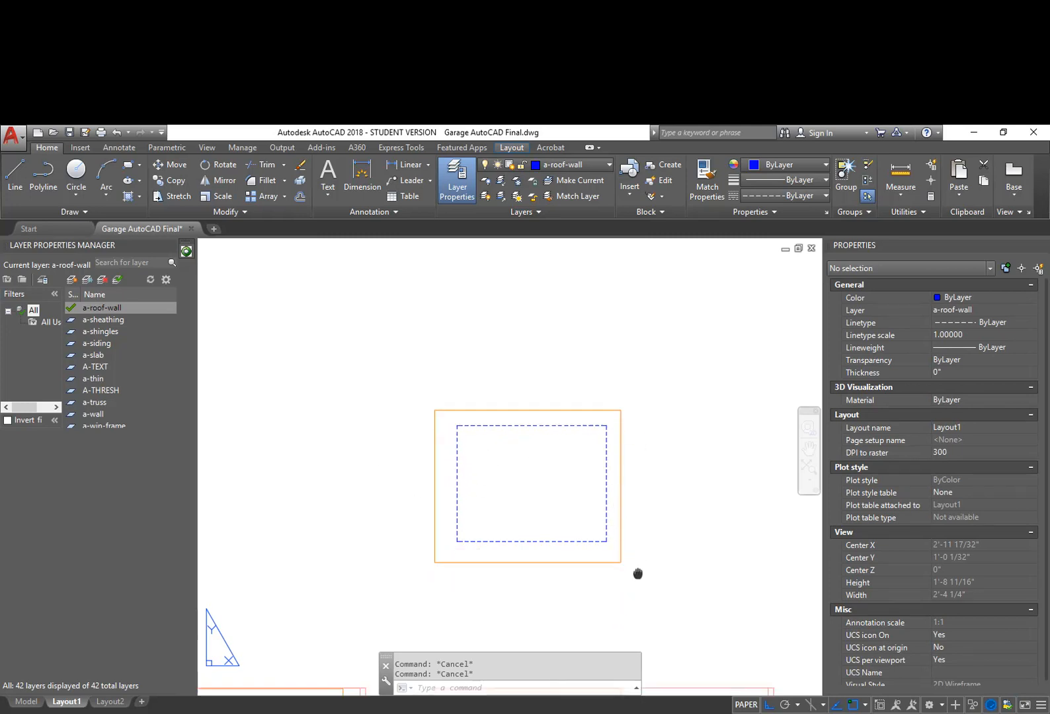
Step: Move the outline viewport with ortho off onto the empty upper-right area of the side elevation's sheet, beside the title strip
scroll(649, 462, down, 2)
middle_drag(645, 438, 589, 427)
text(m)
key(Return)
click(626, 431)
click(561, 390)
key(Return)
click(537, 377)
key(F8)
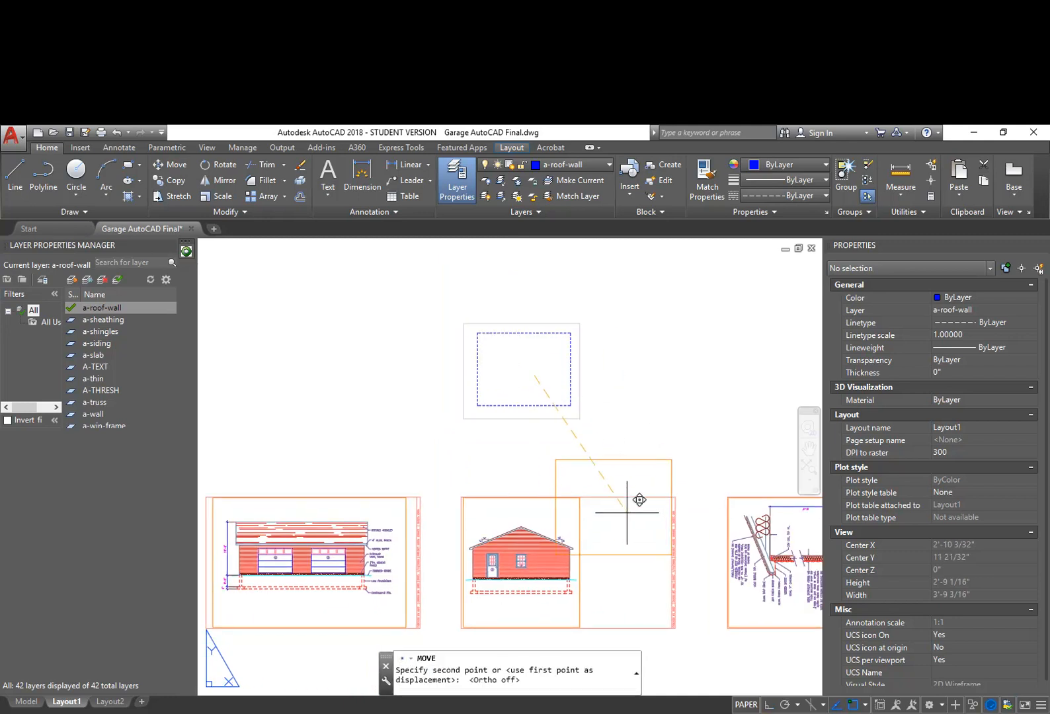
scroll(625, 529, up, 4)
click(620, 574)
middle_drag(581, 592, 601, 454)
key(Escape)
key(Escape)
Step: Activate the side elevation and outline viewports in turn, shift the garage outline slightly right within its viewport, and return to paper space
middle_drag(451, 569, 529, 585)
double_click(512, 567)
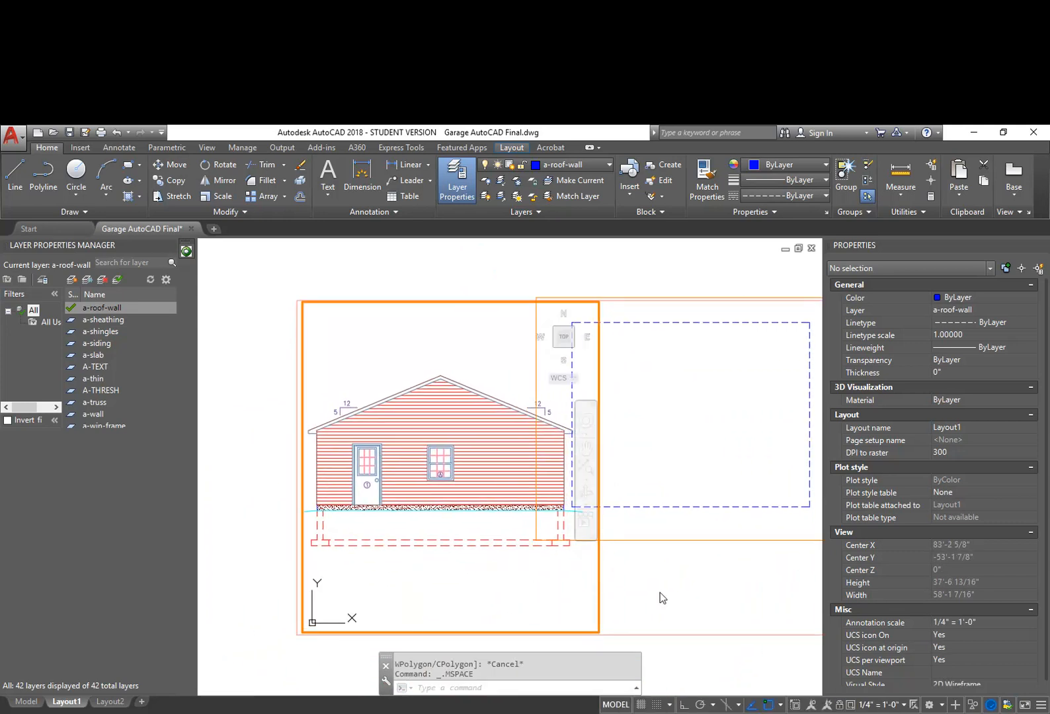
double_click(577, 258)
middle_drag(728, 486, 682, 480)
double_click(681, 436)
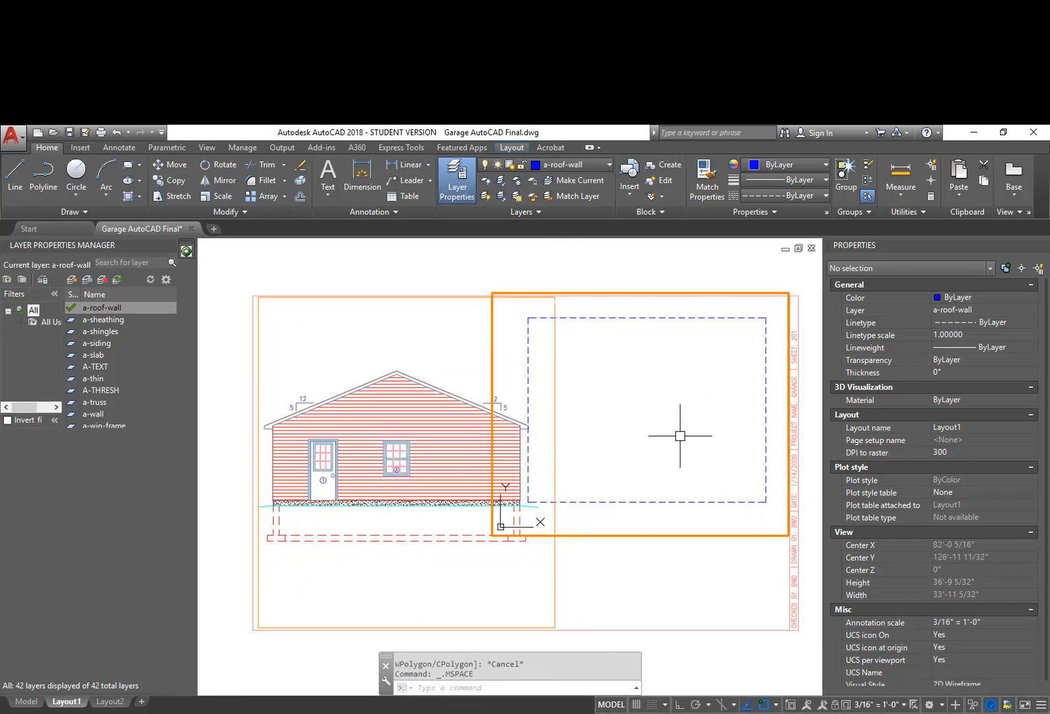
middle_drag(636, 436, 643, 437)
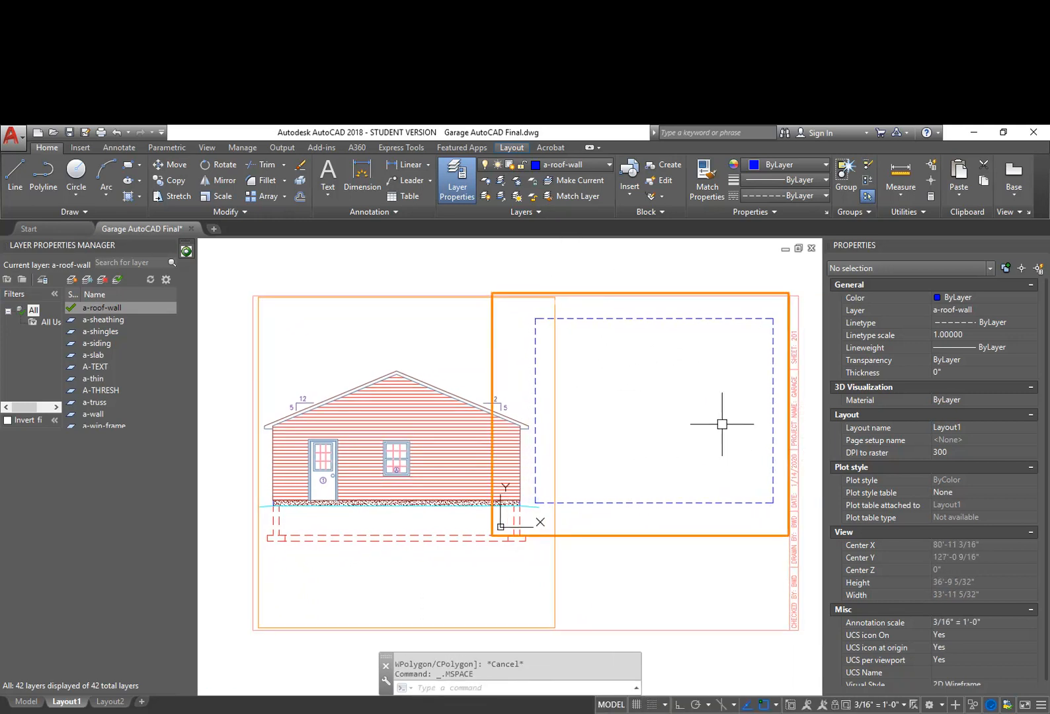
double_click(674, 259)
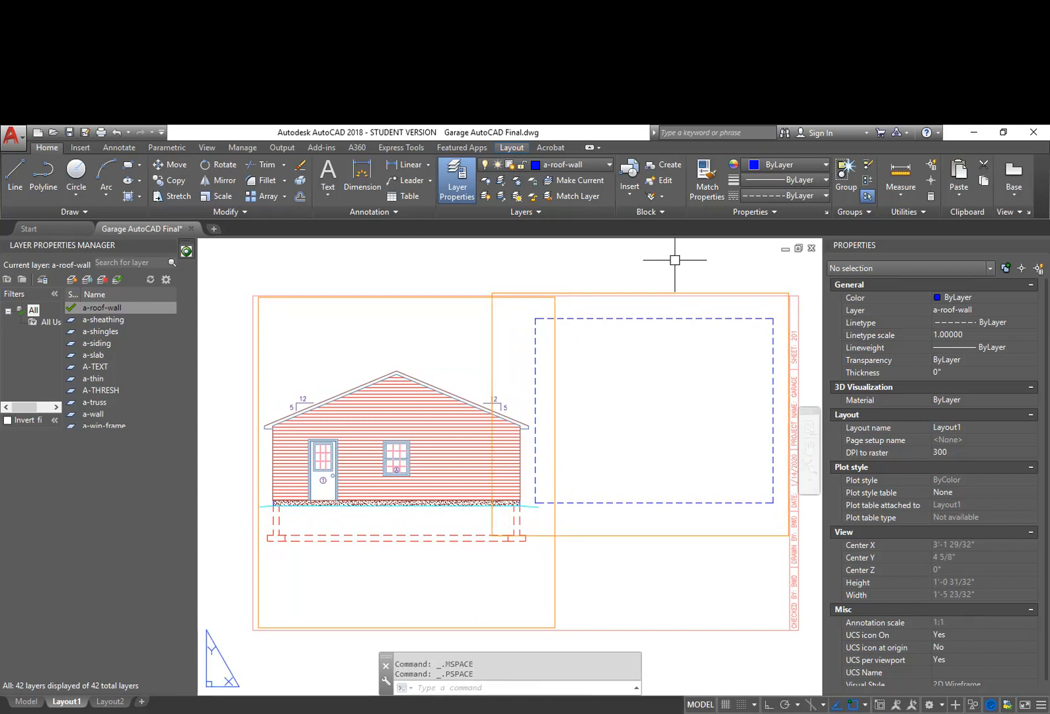
Step: Set the outline viewport's scale to 1/8" = 1'-0" and clear the selection
click(491, 320)
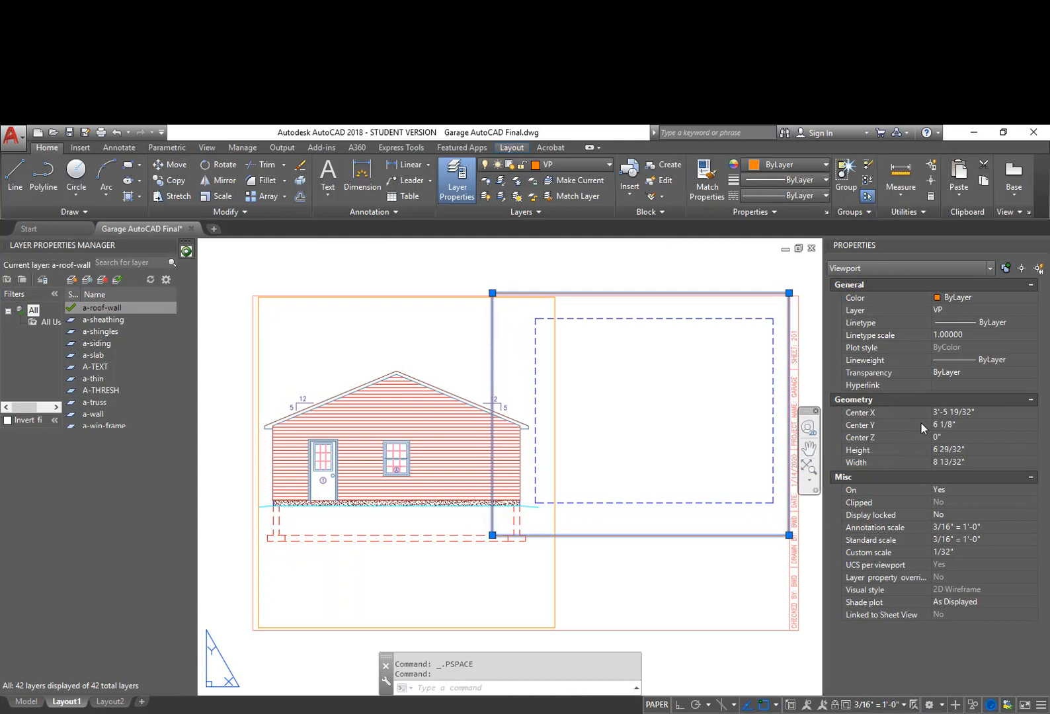
click(903, 705)
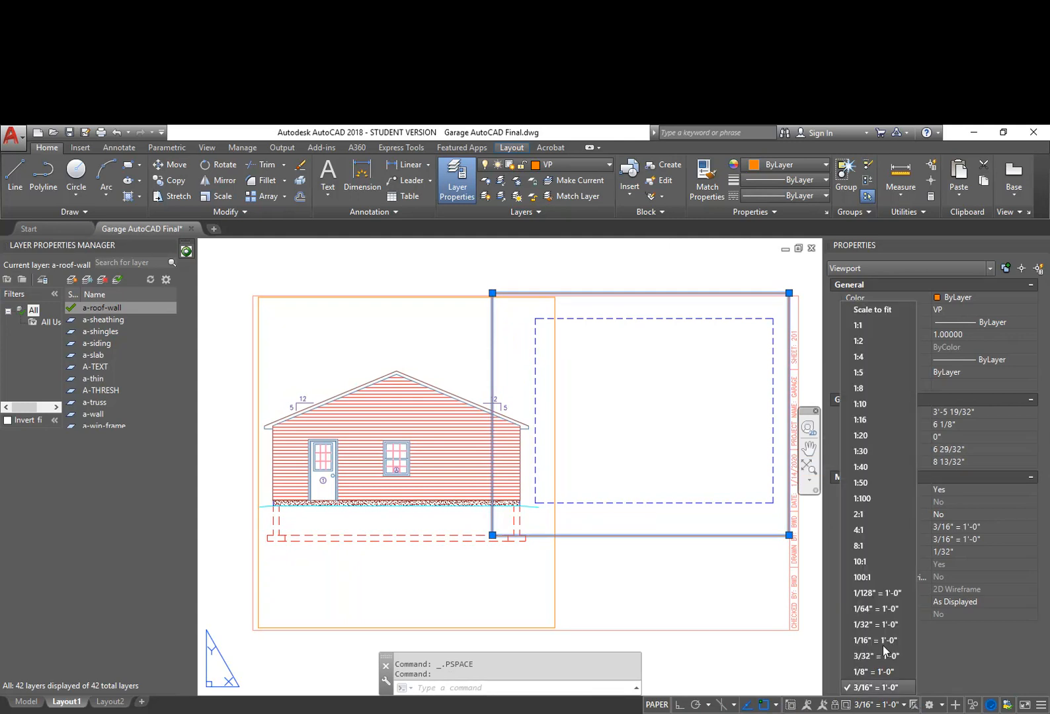
scroll(868, 665, down, 2)
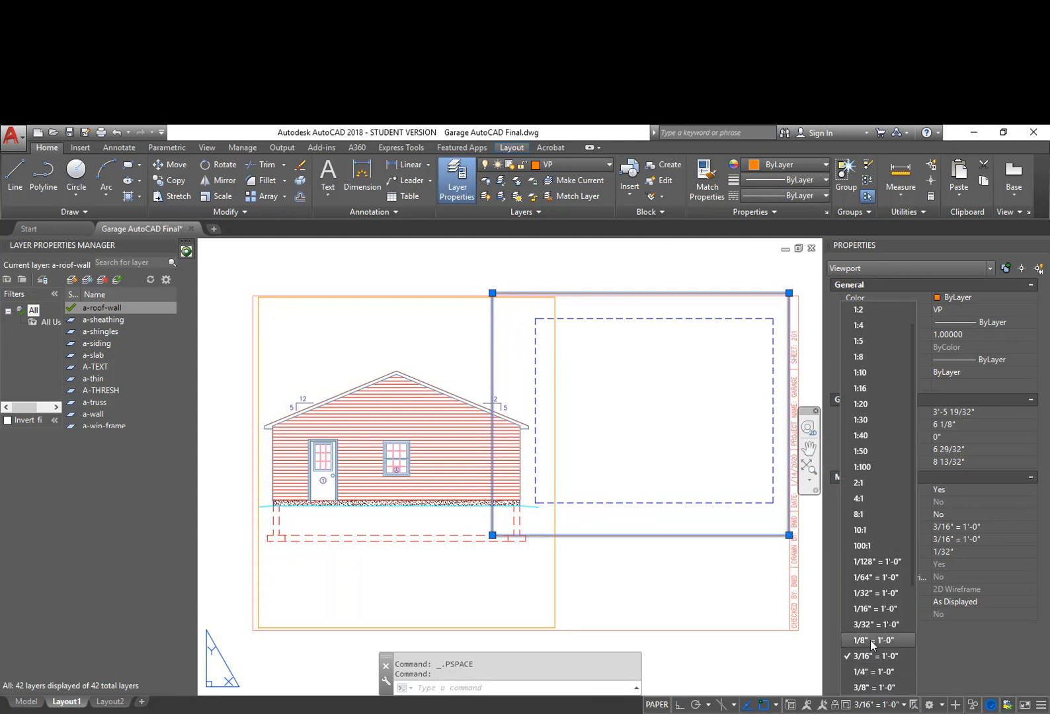
click(870, 640)
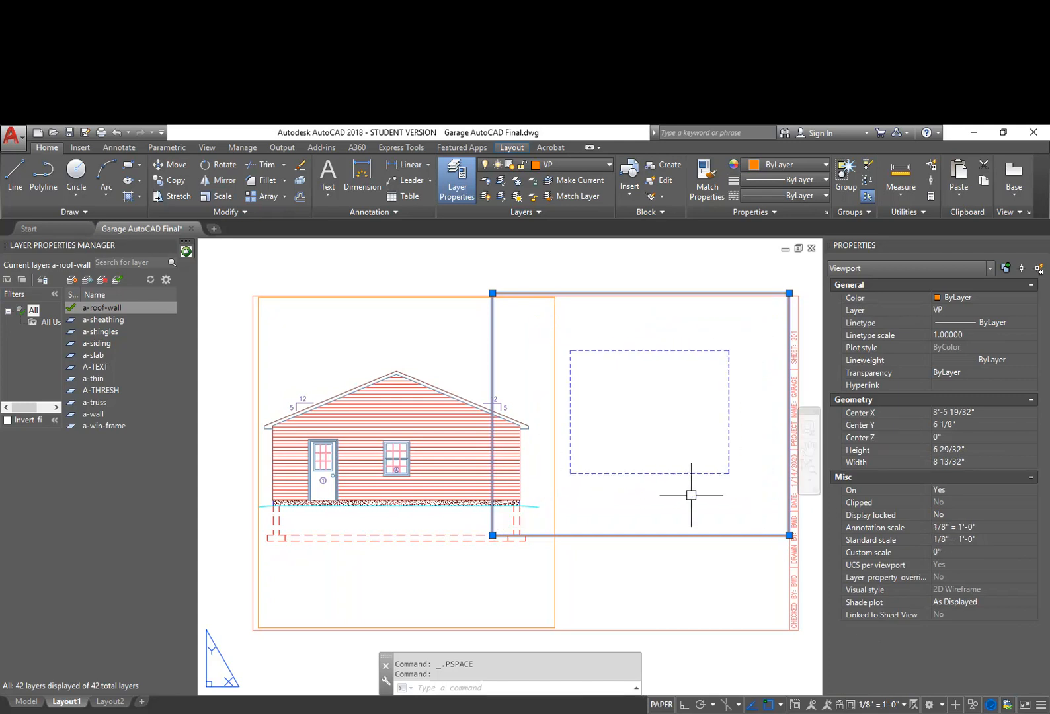
click(701, 556)
key(Escape)
key(Escape)
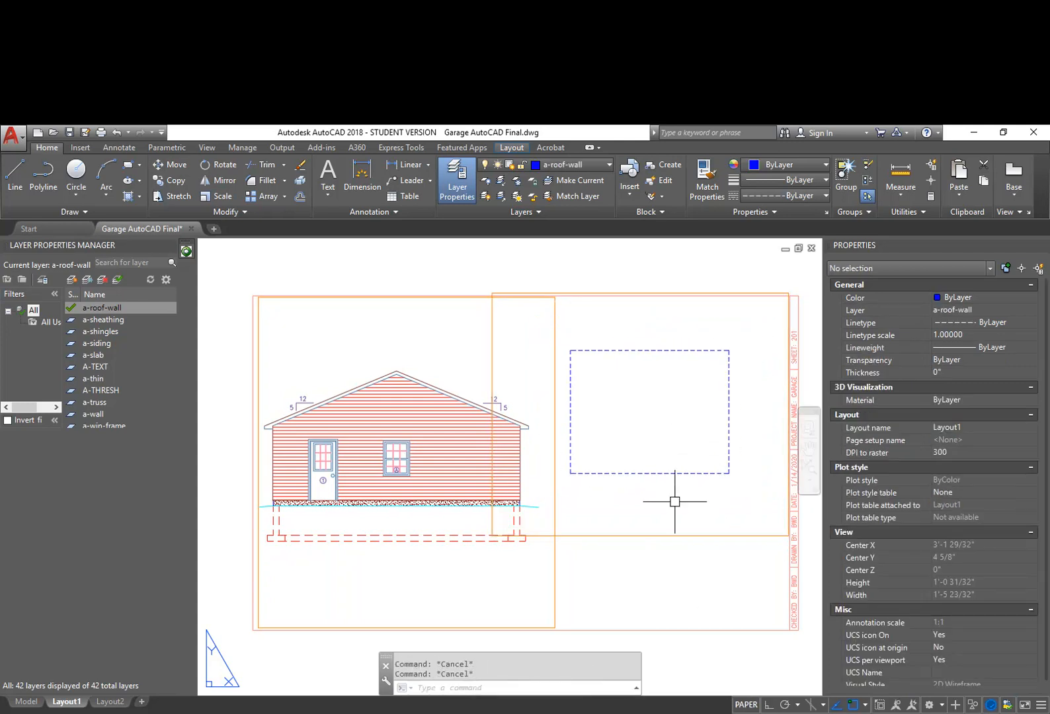
Step: Pull the outline viewport's left edge in to clear the side elevation's viewport and recentre the garage outline inside it
click(675, 535)
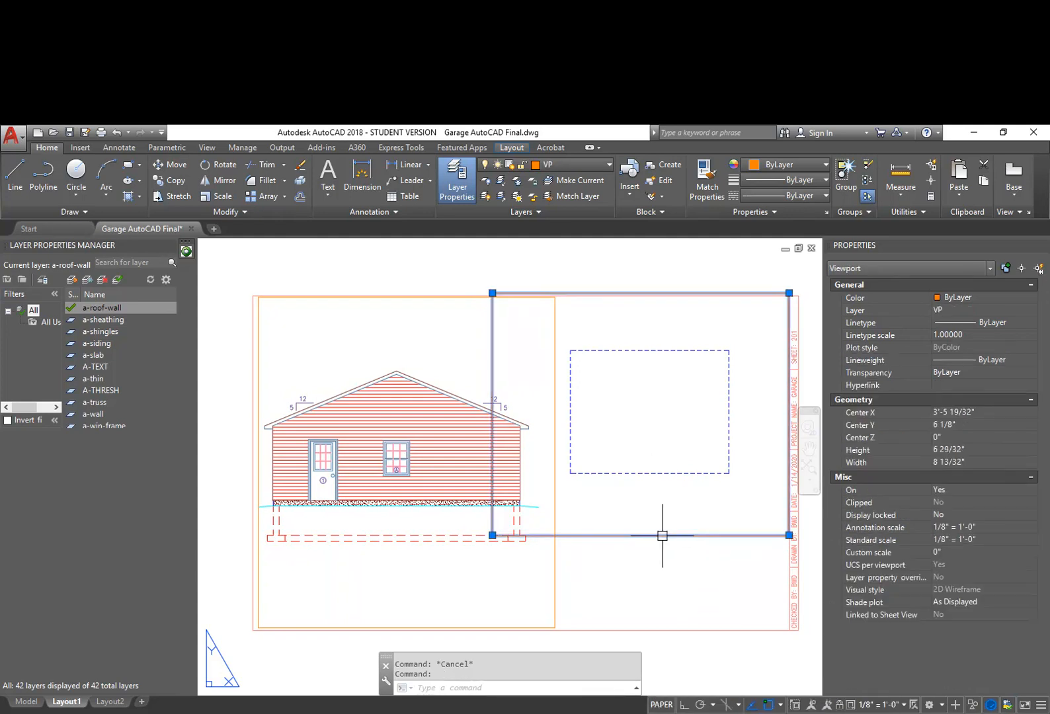
click(493, 535)
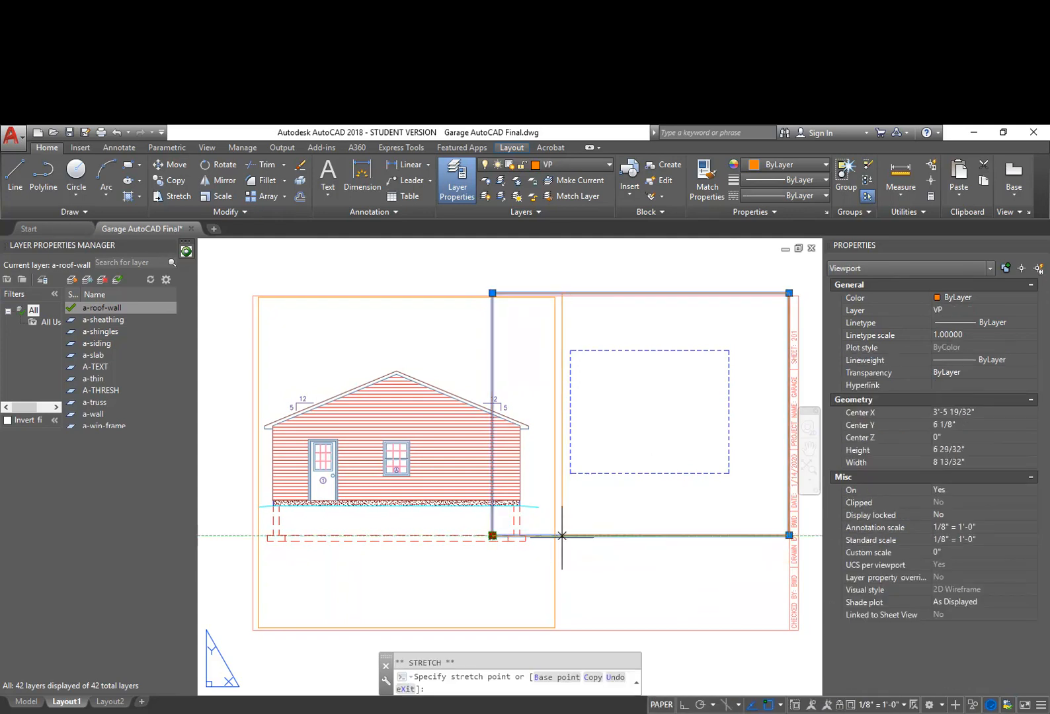
double_click(672, 434)
middle_drag(661, 425, 695, 404)
double_click(723, 274)
Step: Copy the 1/8" scale outline viewport to the empty area above the side elevation's sheet
scroll(733, 344, down, 2)
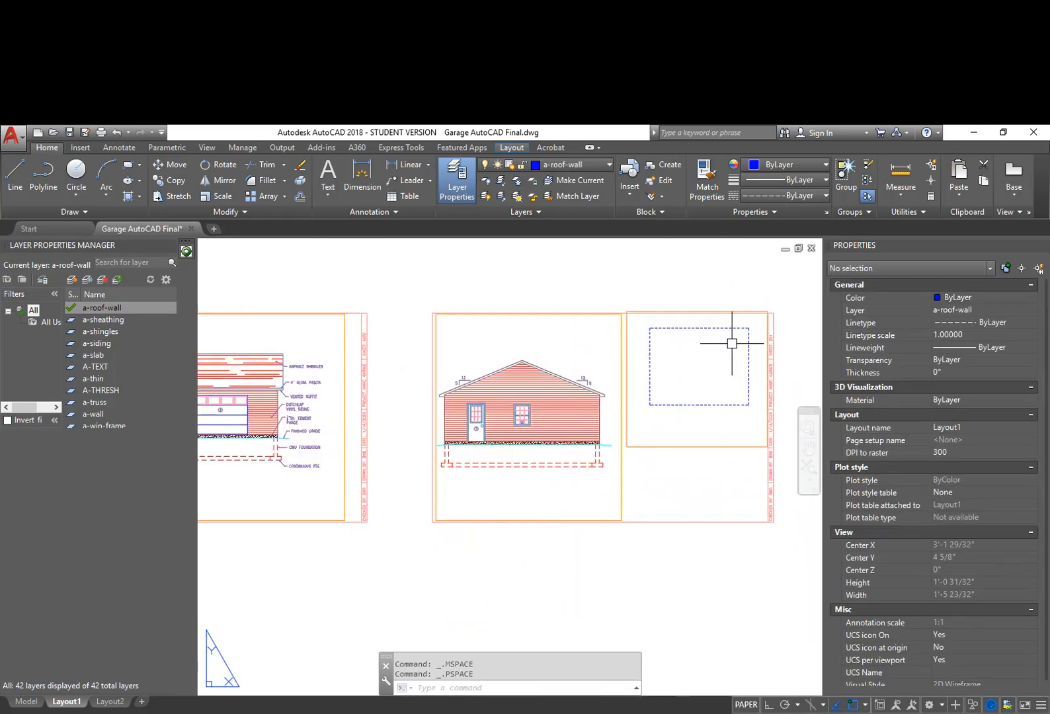
middle_drag(733, 344, 714, 417)
text(cp)
key(Return)
click(731, 542)
click(692, 483)
key(Return)
click(706, 477)
middle_drag(685, 337, 659, 549)
click(651, 465)
key(Escape)
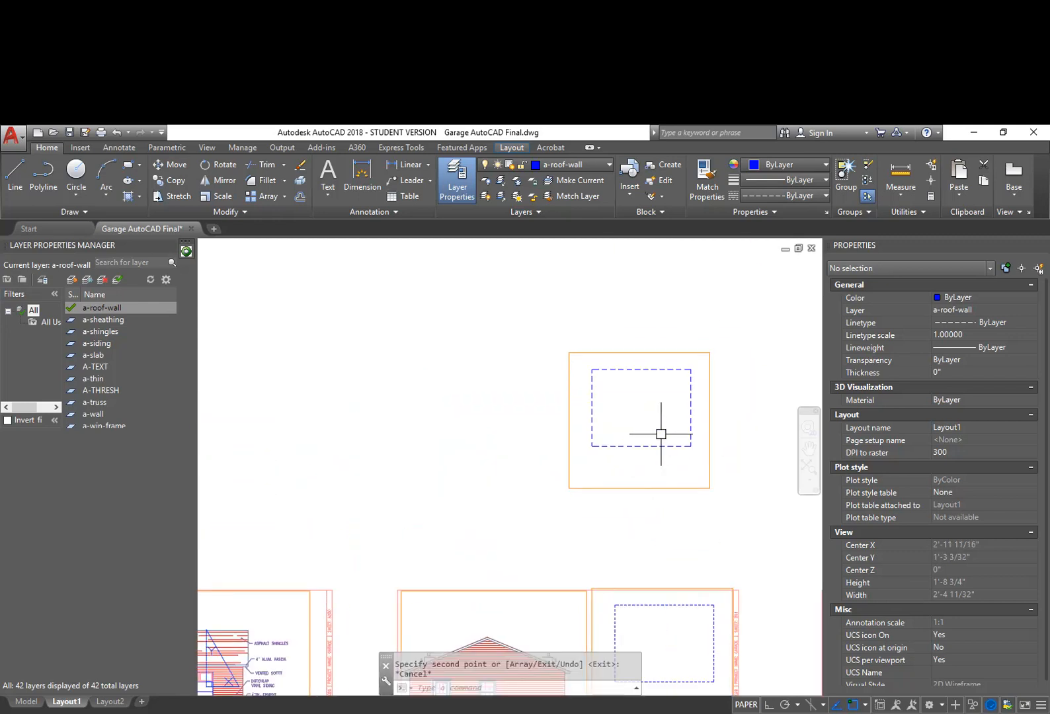
Step: Activate the copied viewport, reframe its model view on the sideways garage end view, and return to paper space
double_click(656, 420)
middle_drag(674, 433, 668, 400)
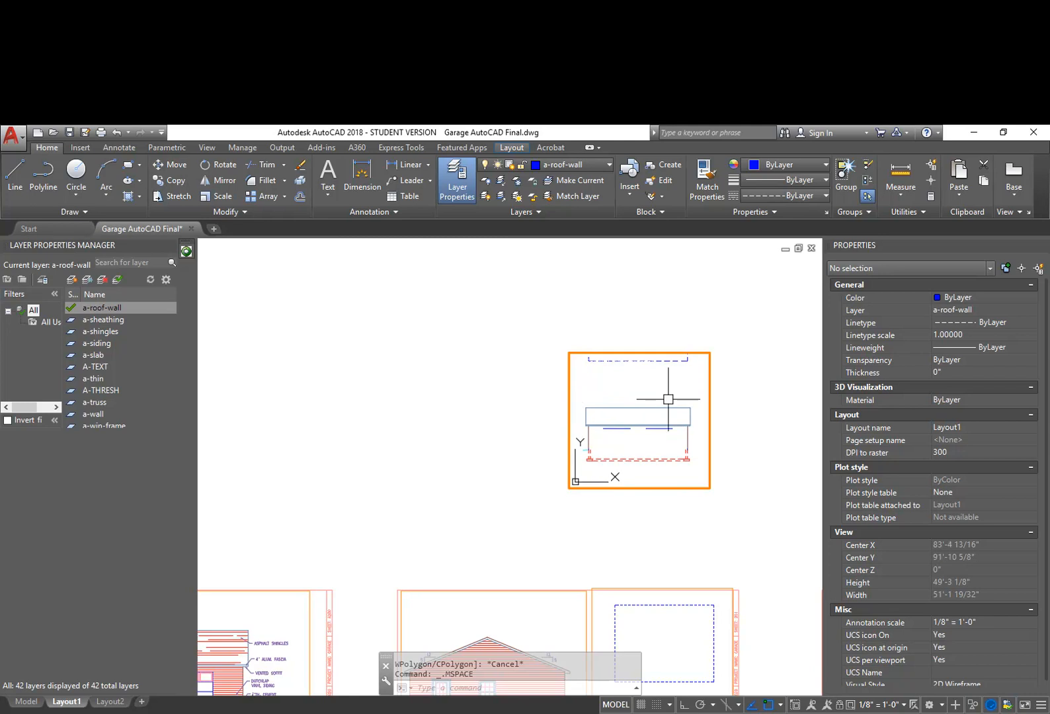
middle_drag(673, 450, 677, 447)
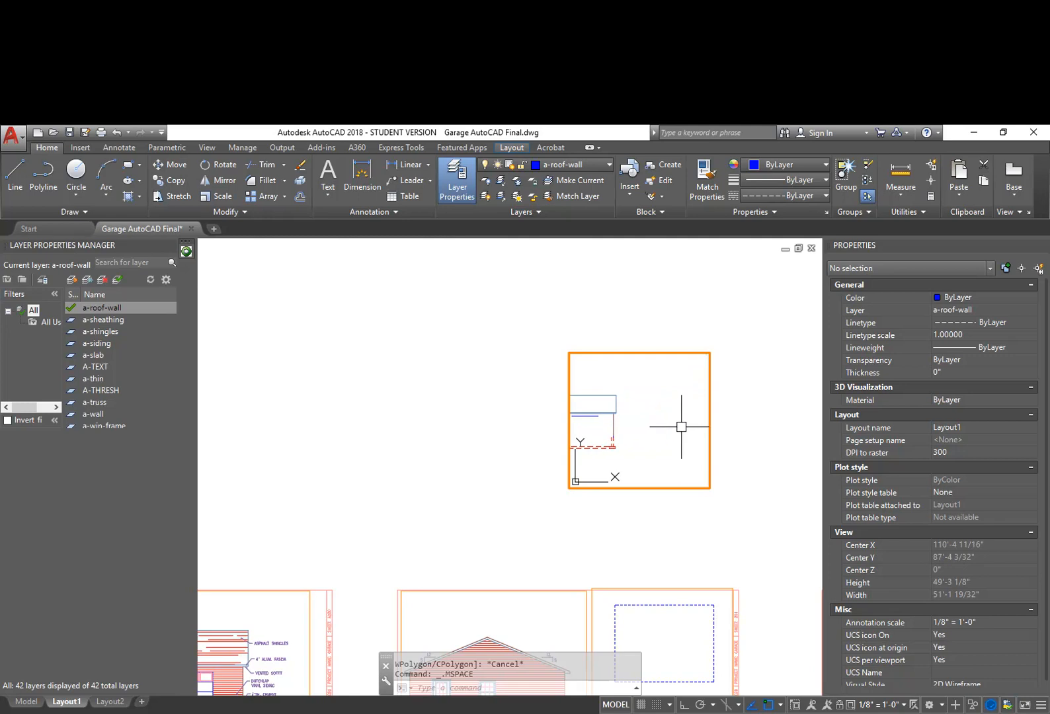
scroll(612, 428, down, 6)
scroll(663, 417, up, 2)
scroll(662, 423, down, 2)
middle_drag(637, 451, 670, 420)
mouse_move(665, 463)
middle_down()
mouse_move(665, 385)
mouse_move(653, 375)
middle_up()
scroll(655, 408, up, 2)
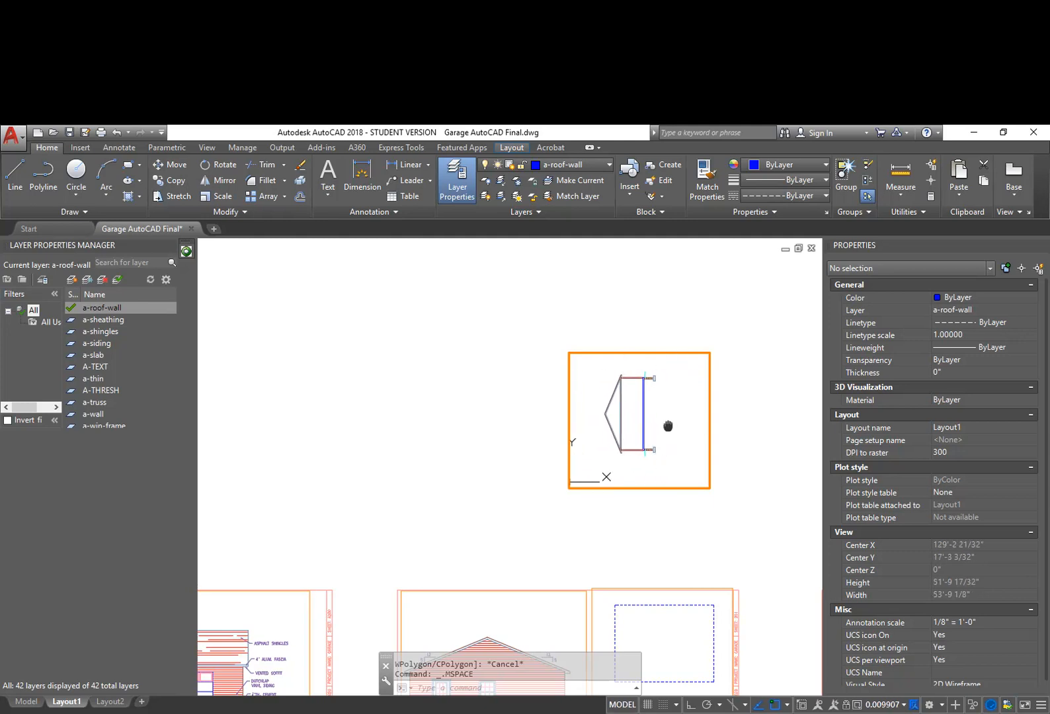
scroll(681, 424, up, 2)
middle_drag(683, 440, 682, 436)
double_click(730, 433)
scroll(717, 440, down, 2)
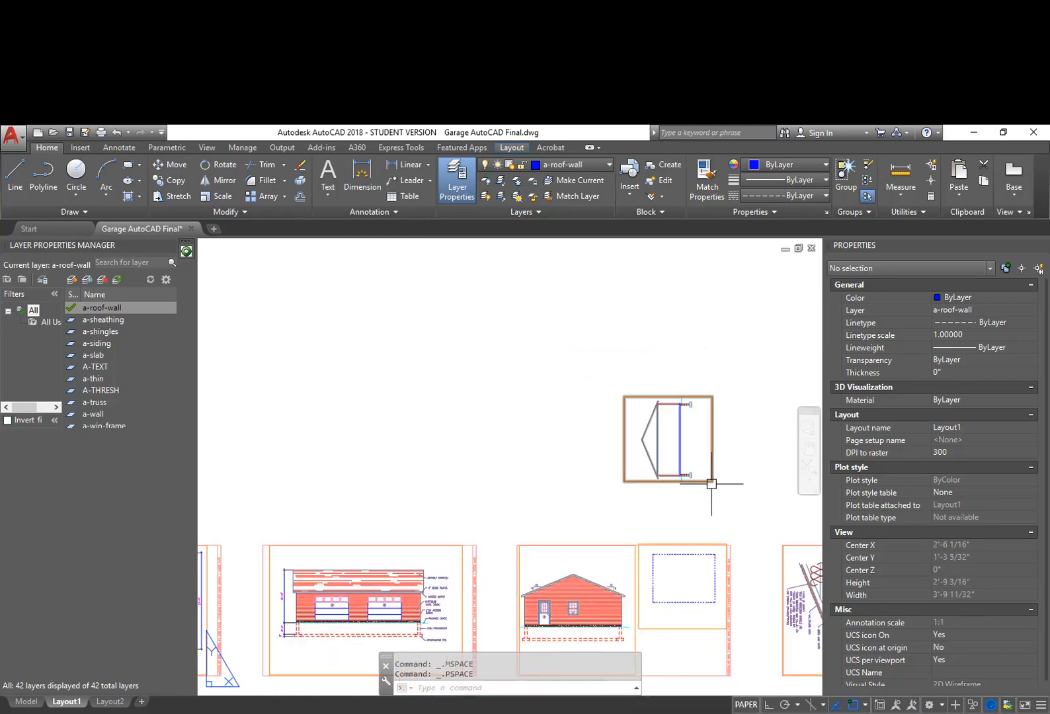
text(ro)
key(Return)
click(719, 458)
key(Escape)
key(Escape)
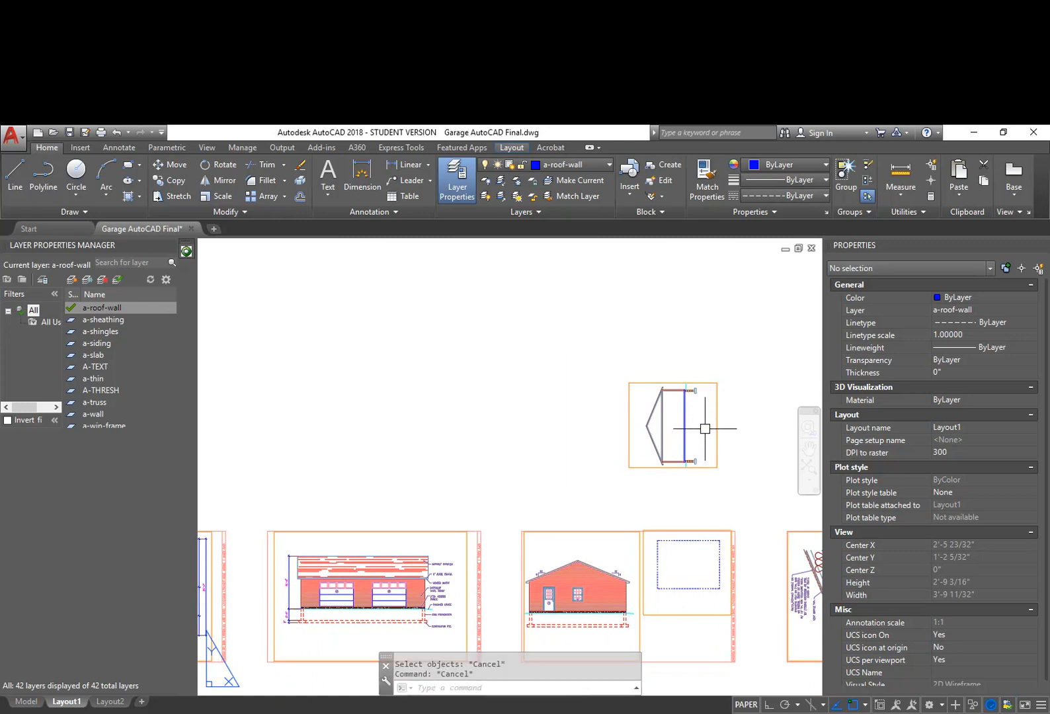
Step: Try to rotate the copied viewport's view with MVSETUP's Align Rotate view option, entering 90.0 at the base point request
text(mvs)
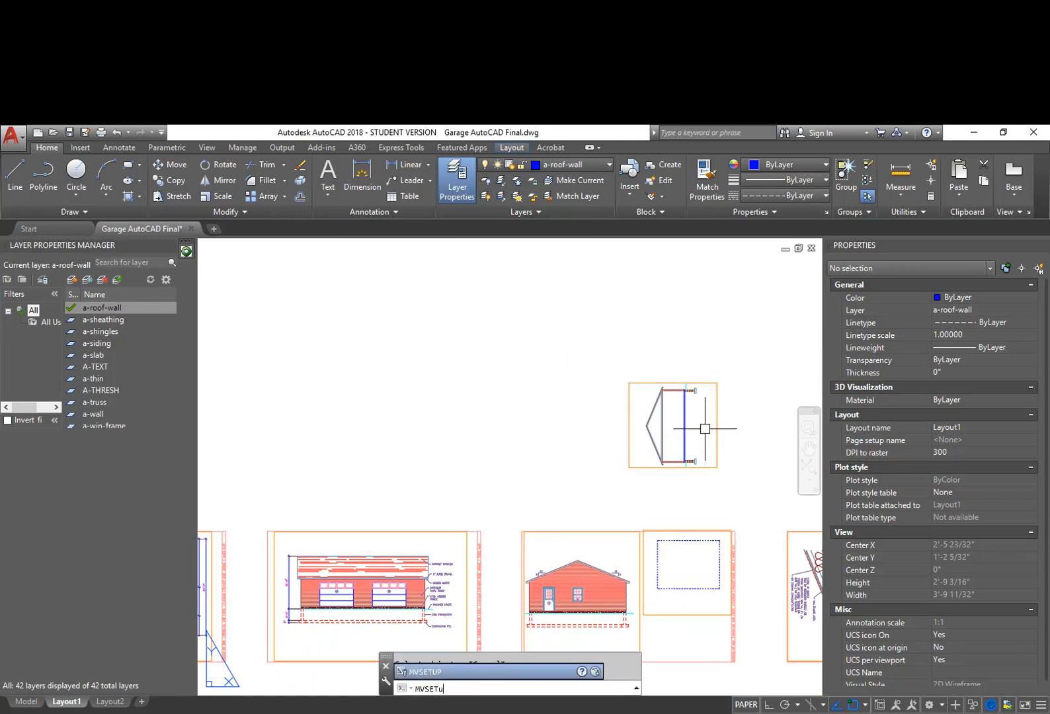
key(Return)
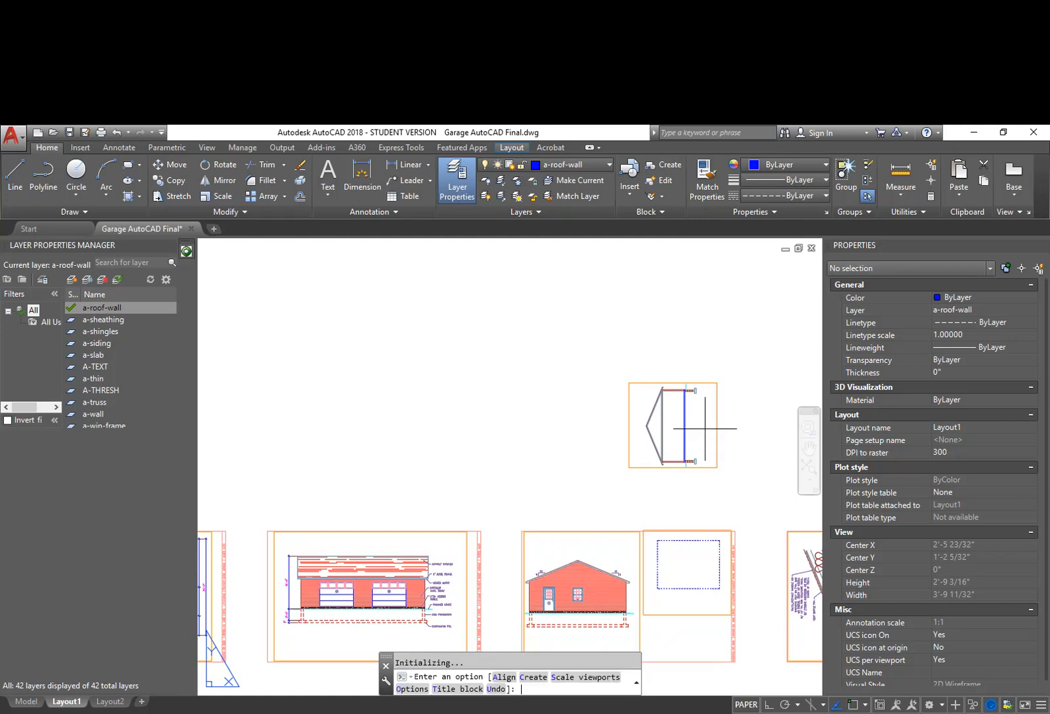
text(a)
key(Return)
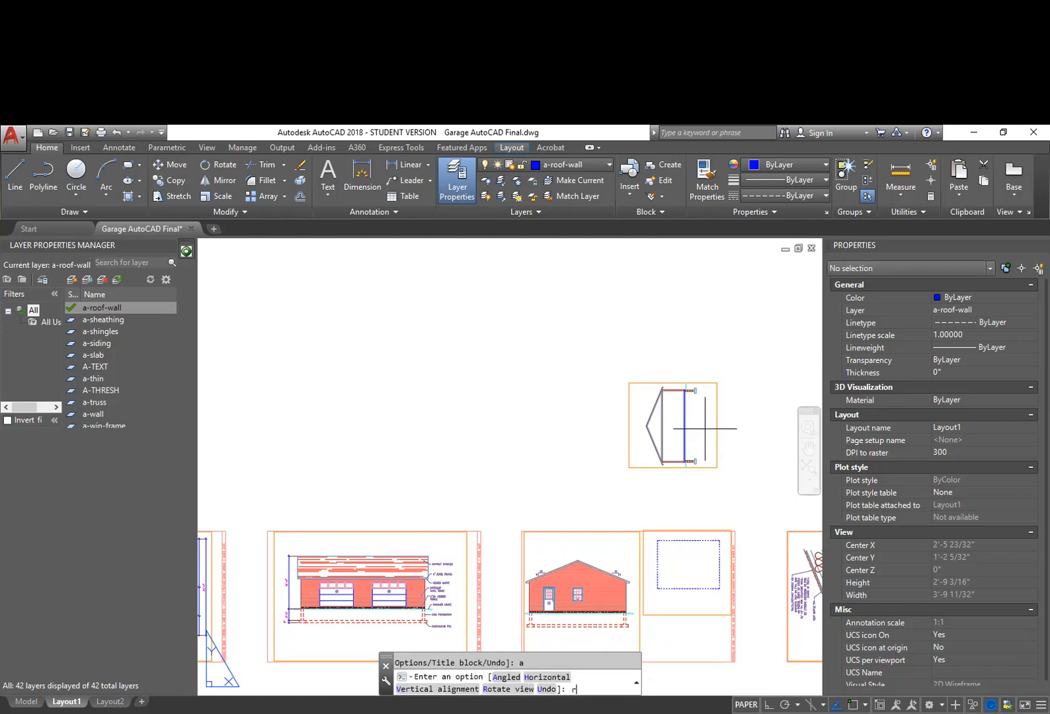
key(Return)
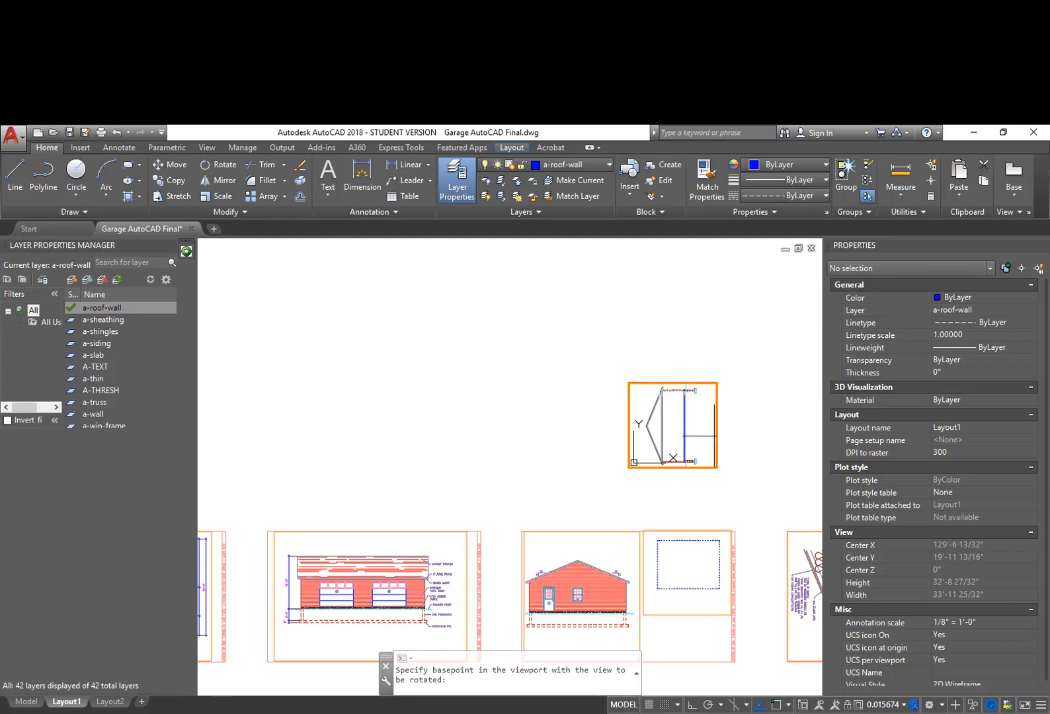
text(90.)
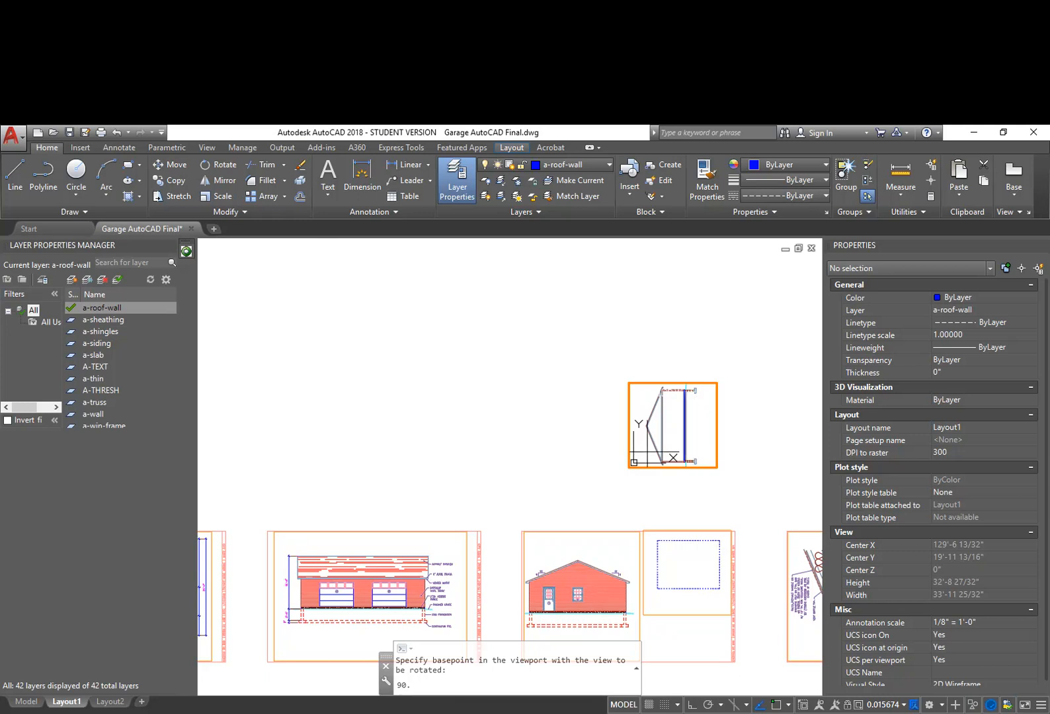
text(0)
key(Return)
Step: Rotate the view inside the copied viewport 90 degrees with MVSETUP's Align Rotate view option, using a base point within the garage end view
text(a)
key(Return)
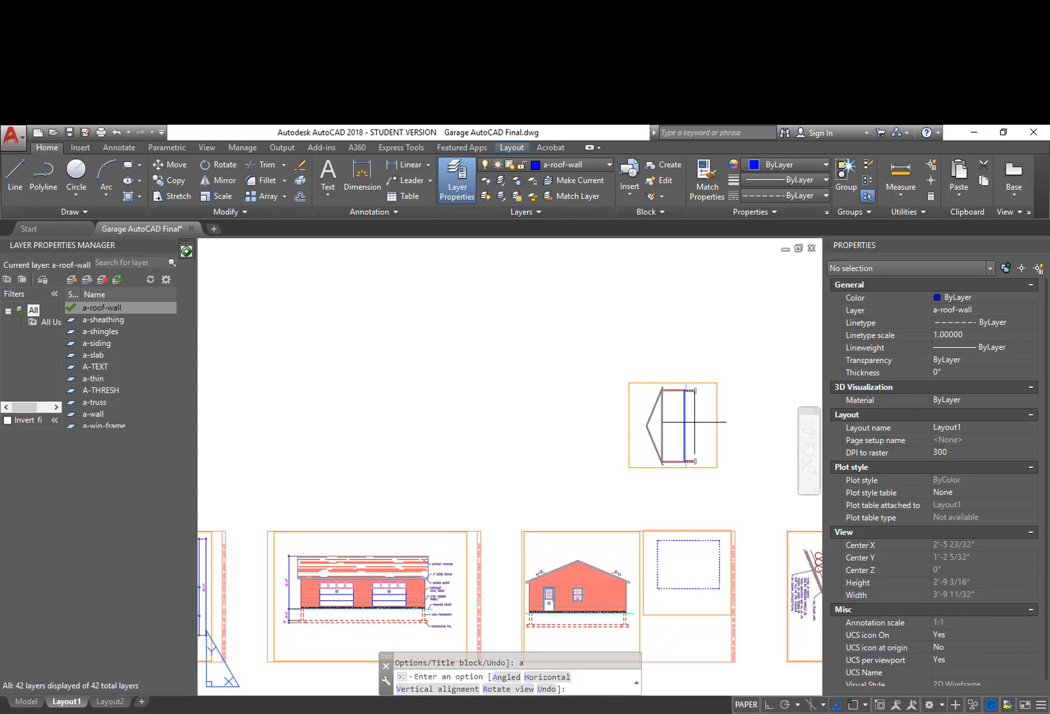
text(r)
key(Return)
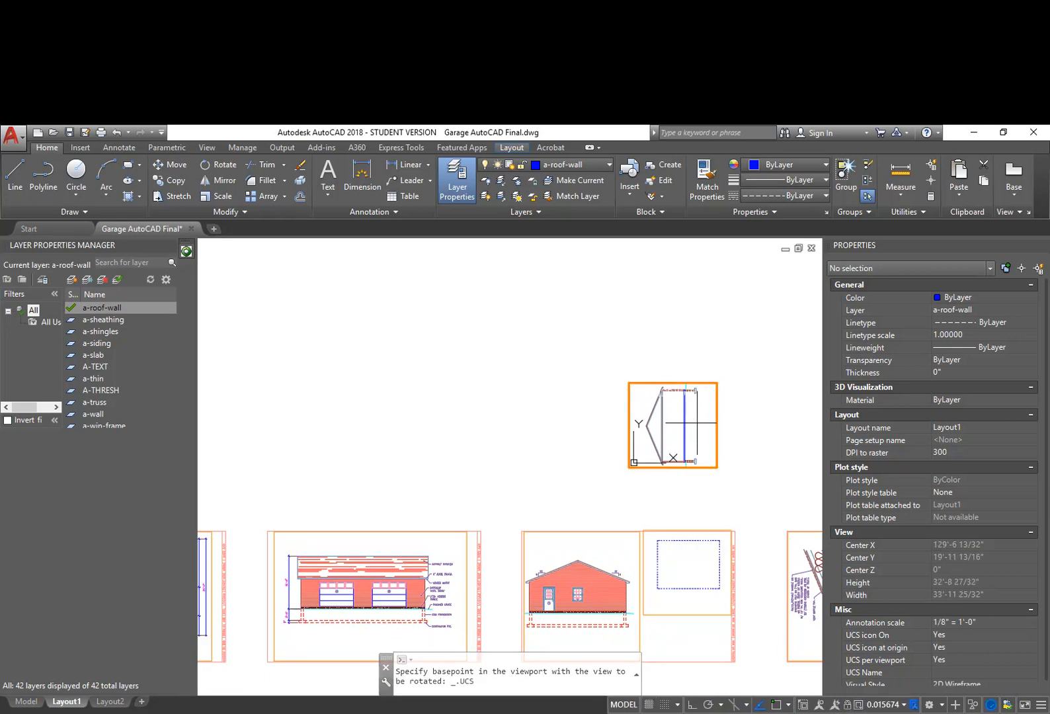
click(684, 423)
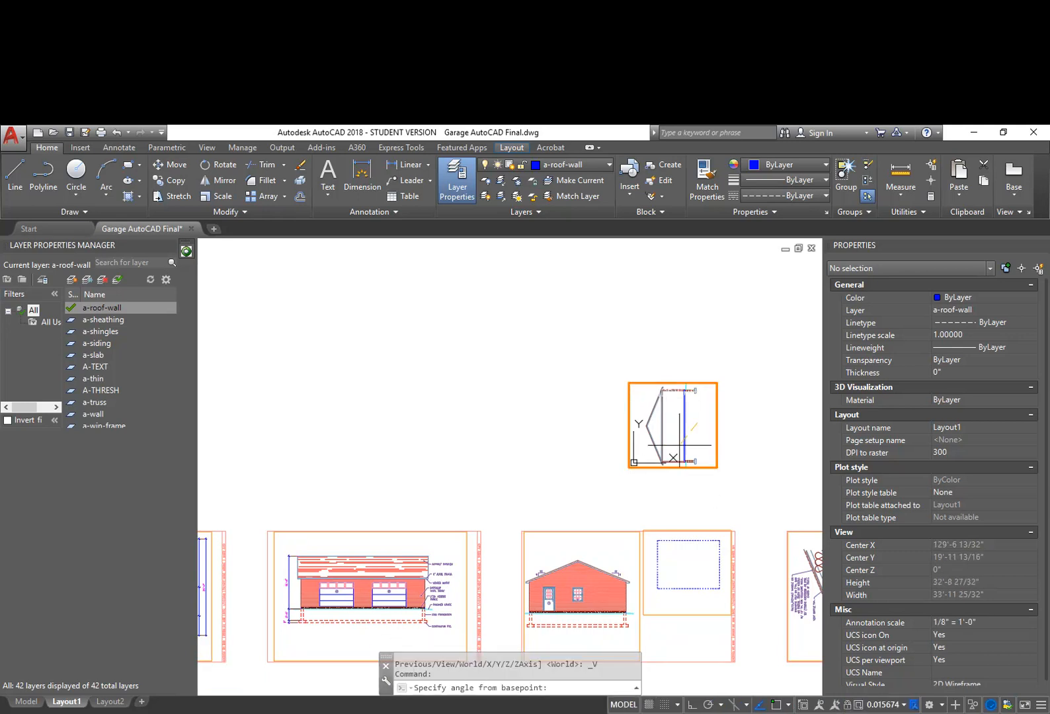
text(90)
key(Return)
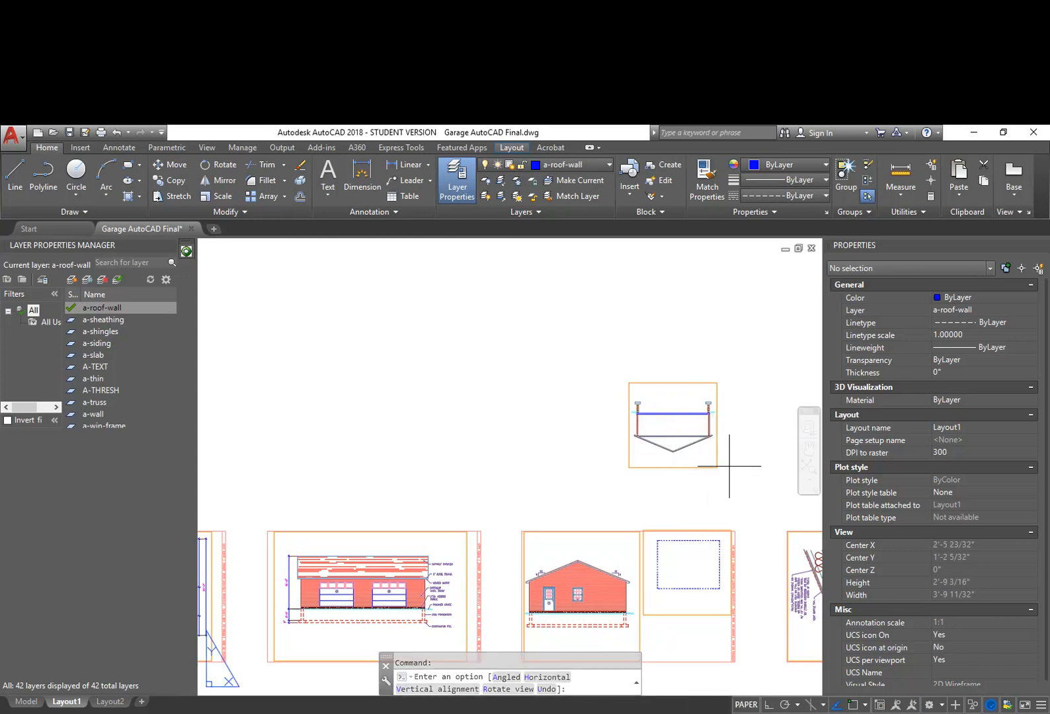
Step: Move the rotated end-view viewport down onto the side elevation's sheet, directly below the dashed outline
key(Escape)
key(Escape)
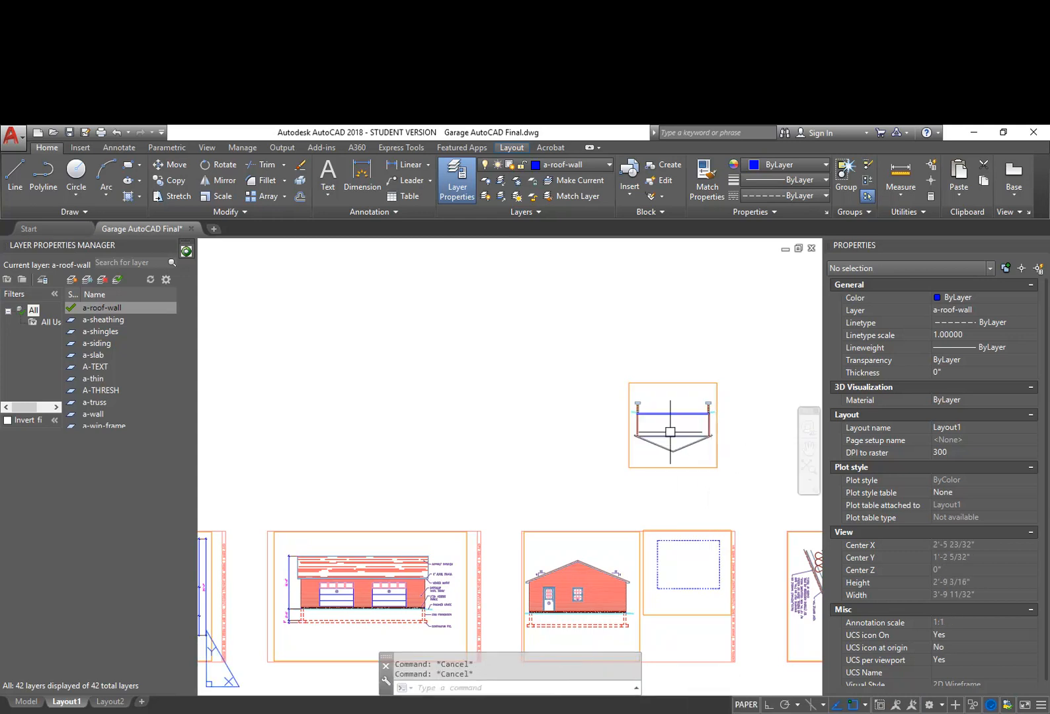
middle_drag(708, 493, 711, 402)
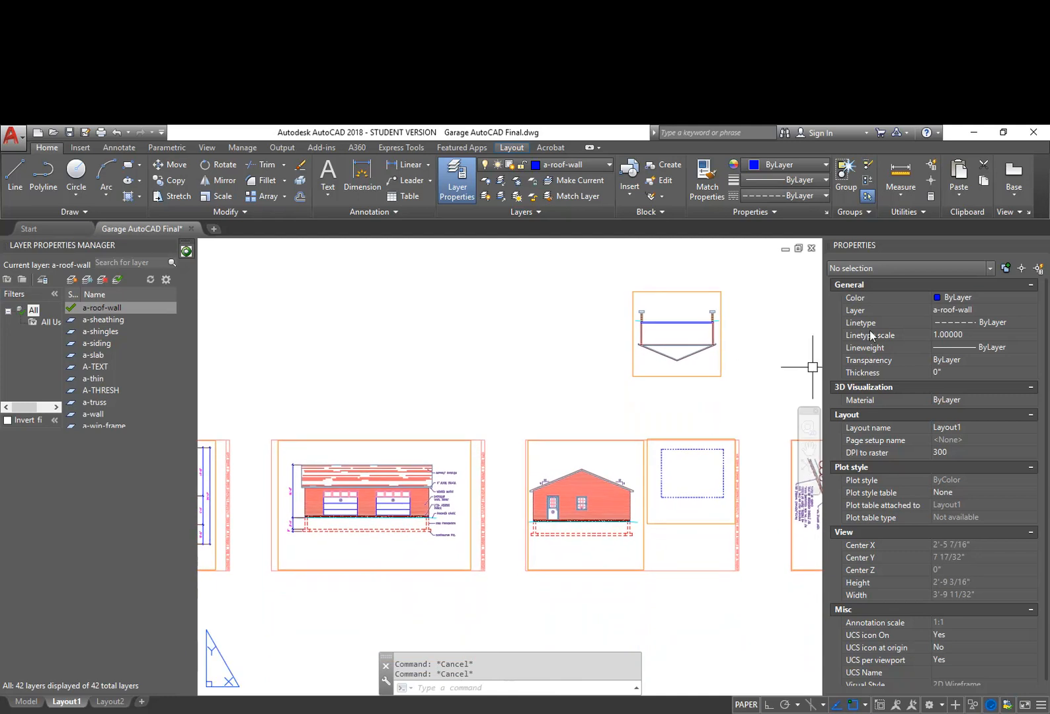
text(m)
key(Return)
click(718, 354)
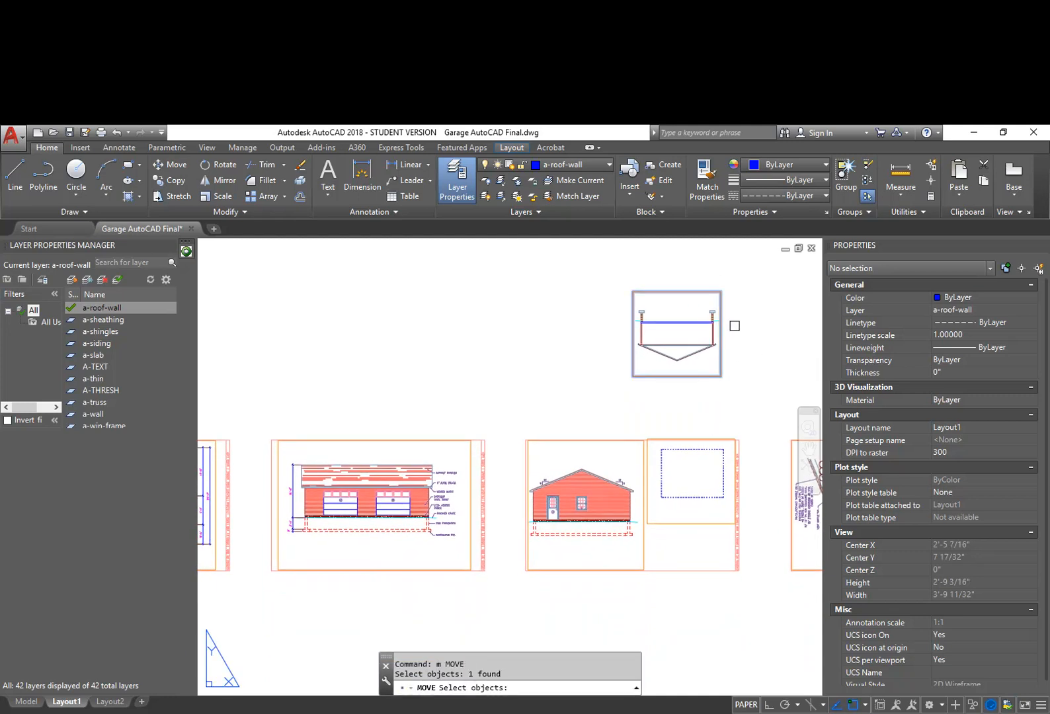
key(Return)
click(735, 329)
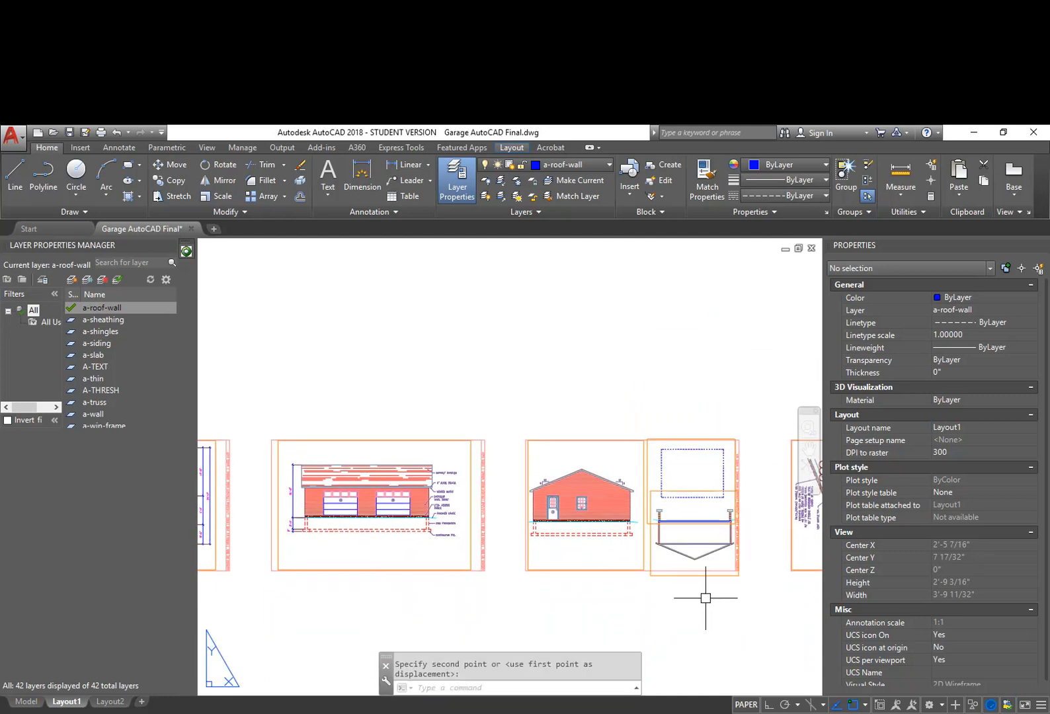
Step: Erase the rotated end-view viewport from the side elevation's sheet
scroll(714, 592, up, 2)
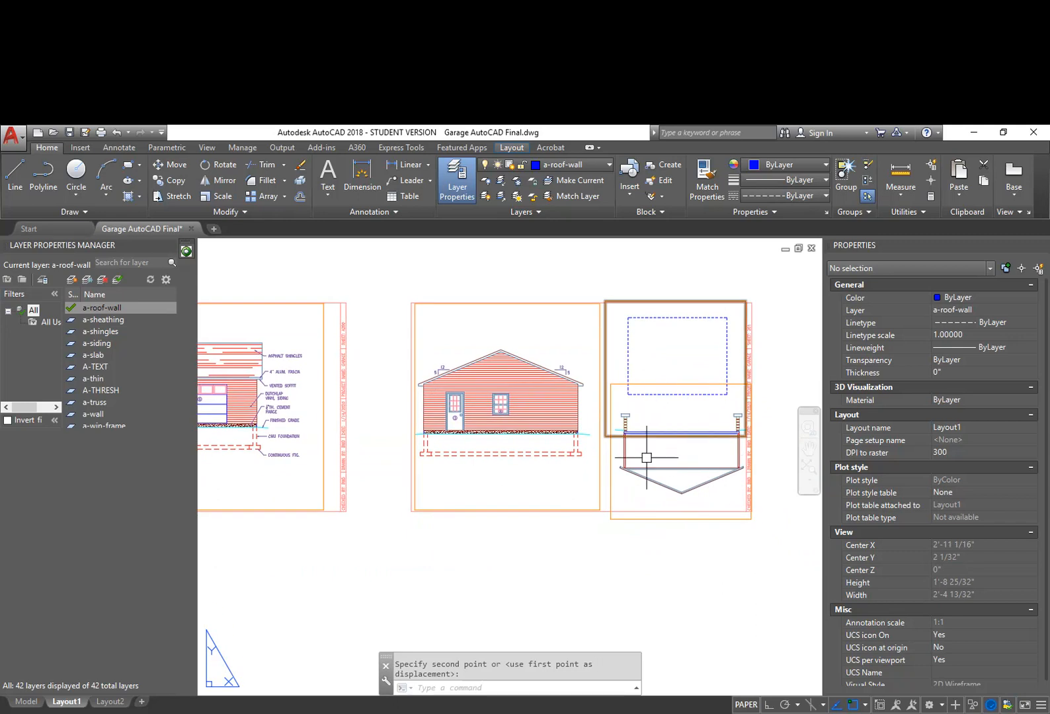
click(713, 517)
key(Escape)
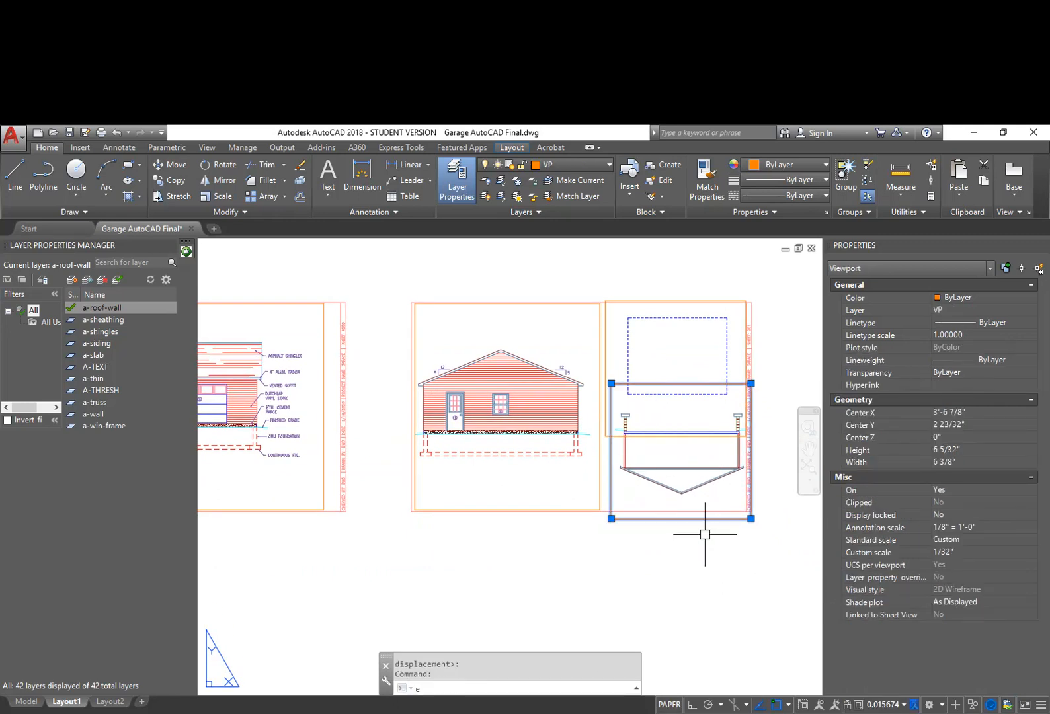
text(e)
key(Return)
middle_drag(628, 543, 707, 492)
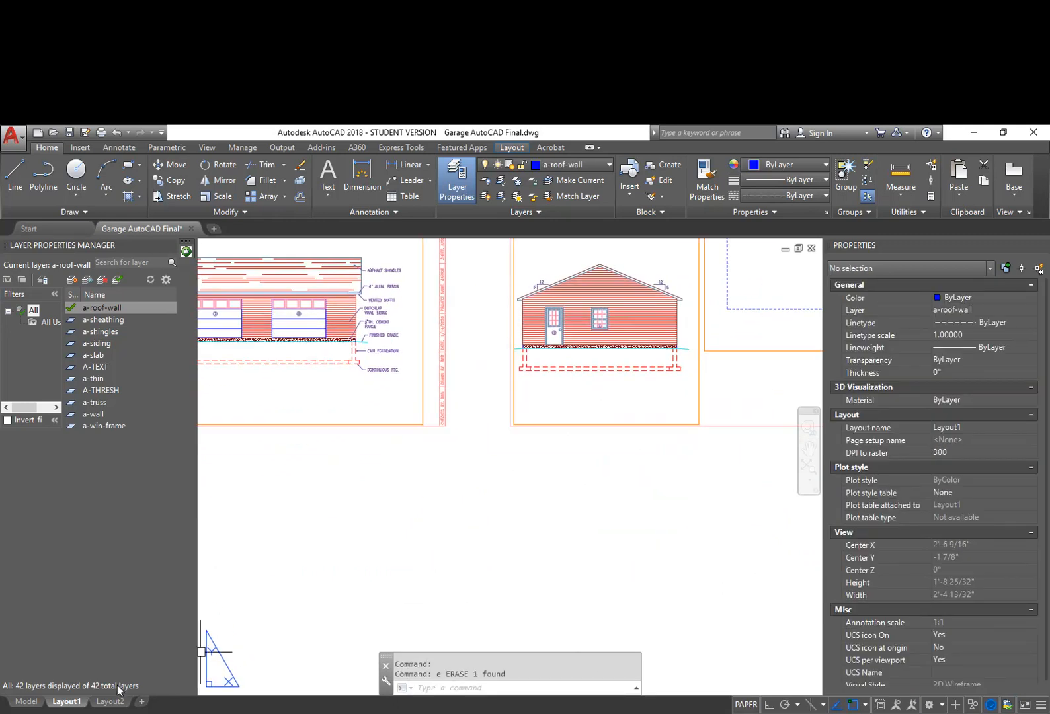
Step: Switch to model space and set the annotation scale to 1/8" = 1'-0"
click(26, 701)
mouse_move(679, 466)
middle_down()
mouse_move(572, 443)
mouse_move(568, 460)
middle_up()
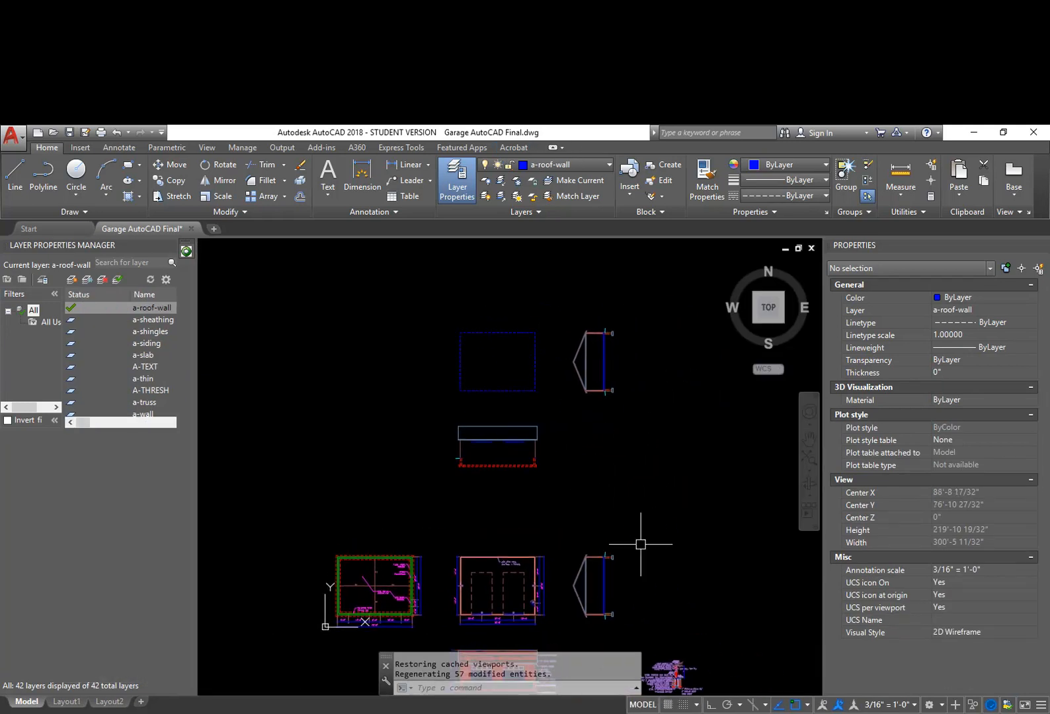
click(914, 705)
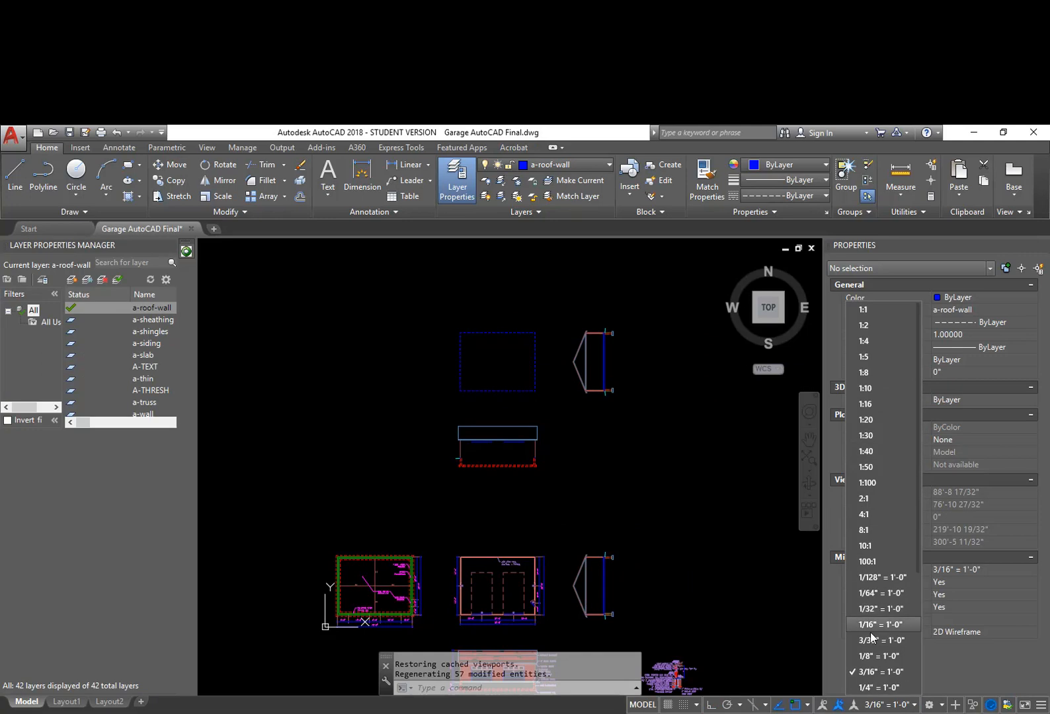
click(878, 656)
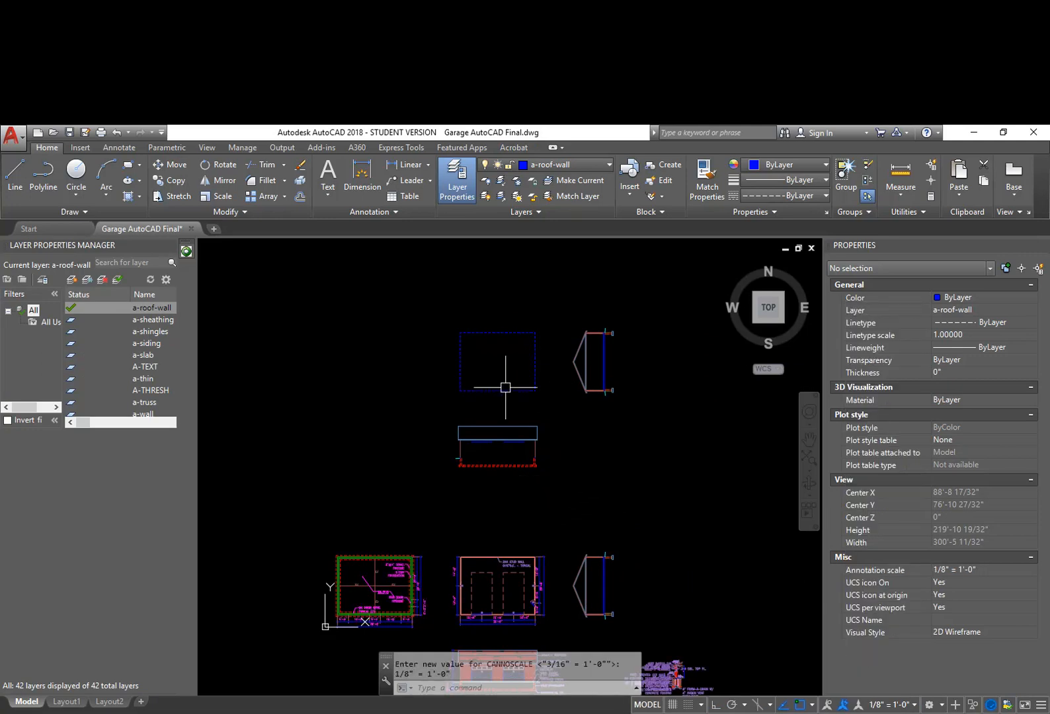
Step: Make a new current layer named a-roof with -LAYER and set its color to green
scroll(491, 371, up, 5)
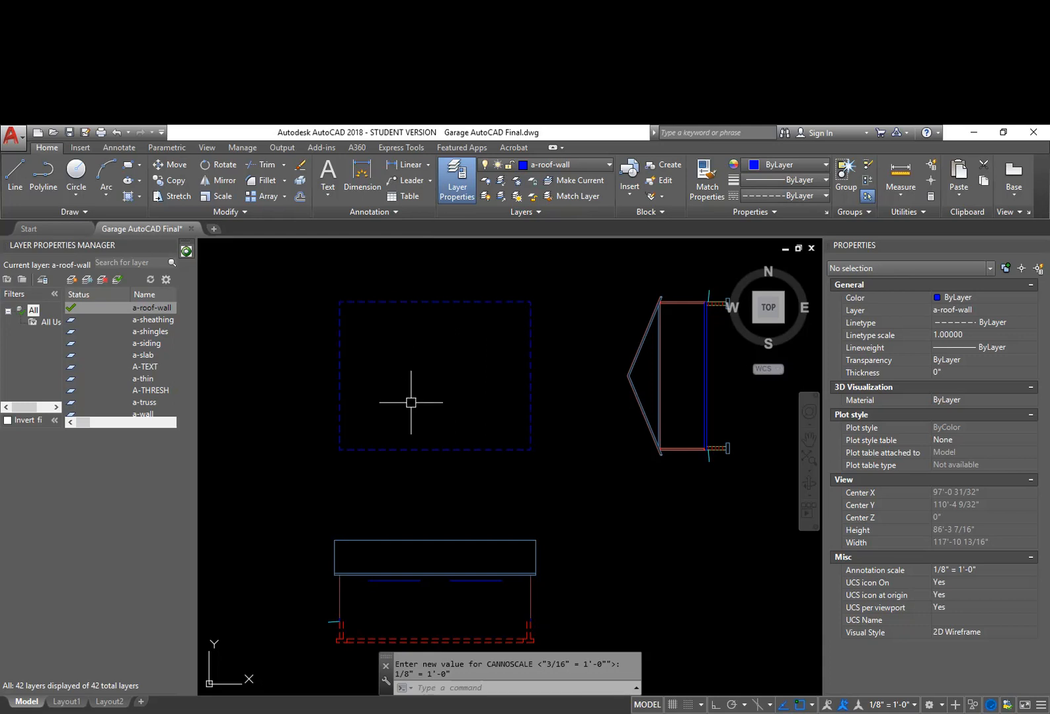
middle_drag(412, 388, 461, 405)
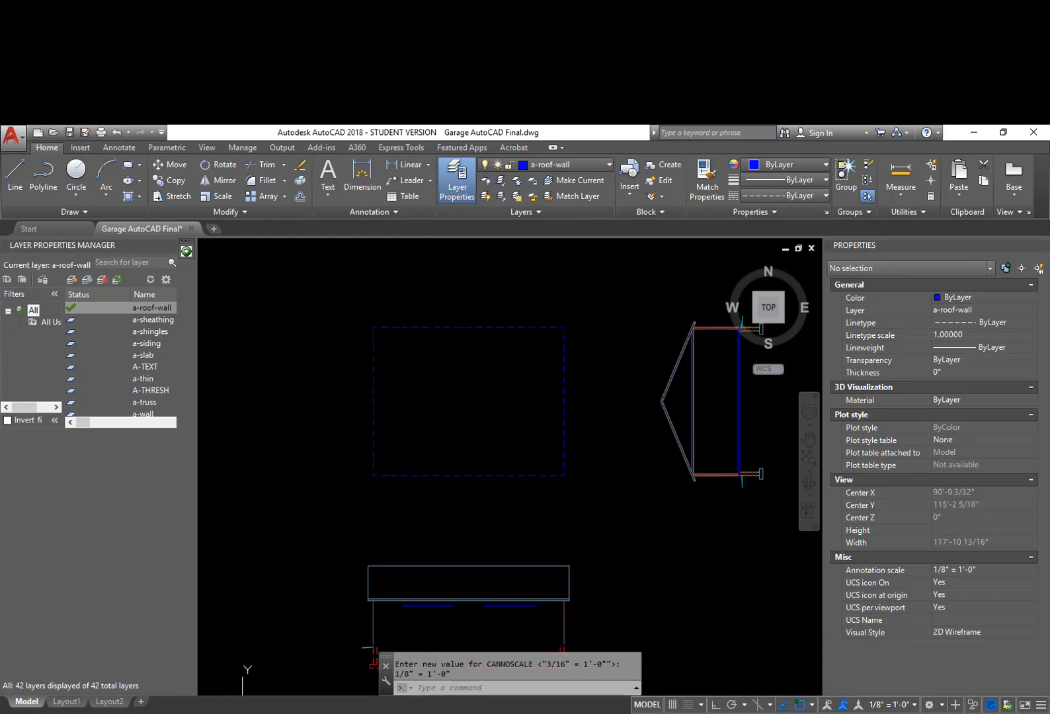
middle_drag(478, 475, 503, 434)
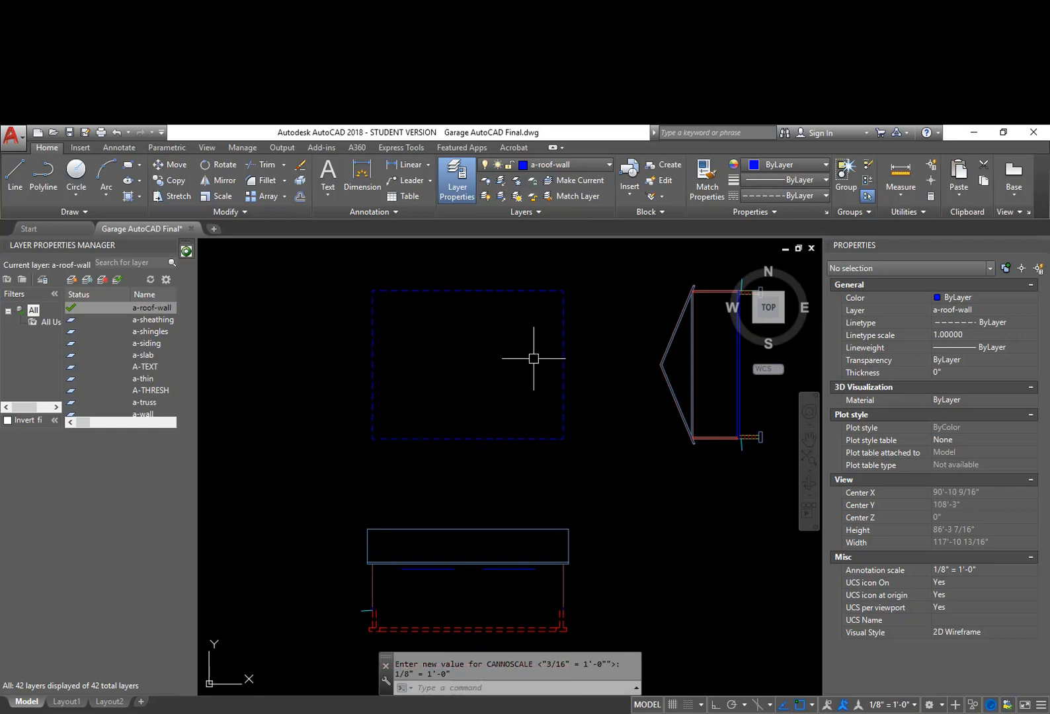
text(-layer)
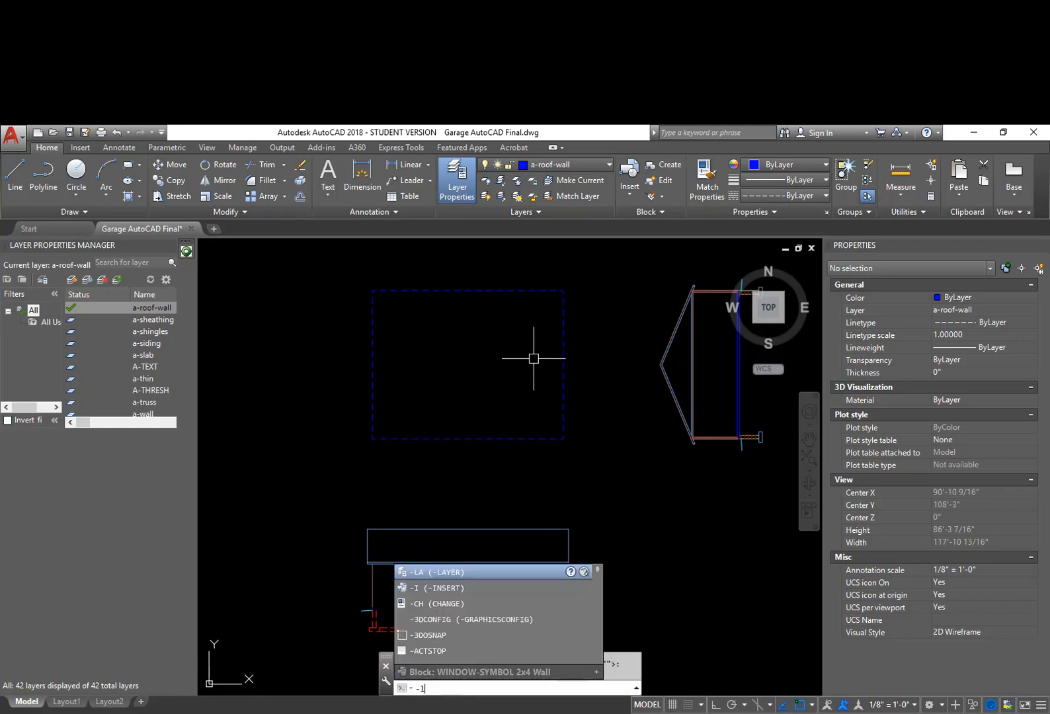
key(Return)
text(m)
key(Return)
text(a-roof)
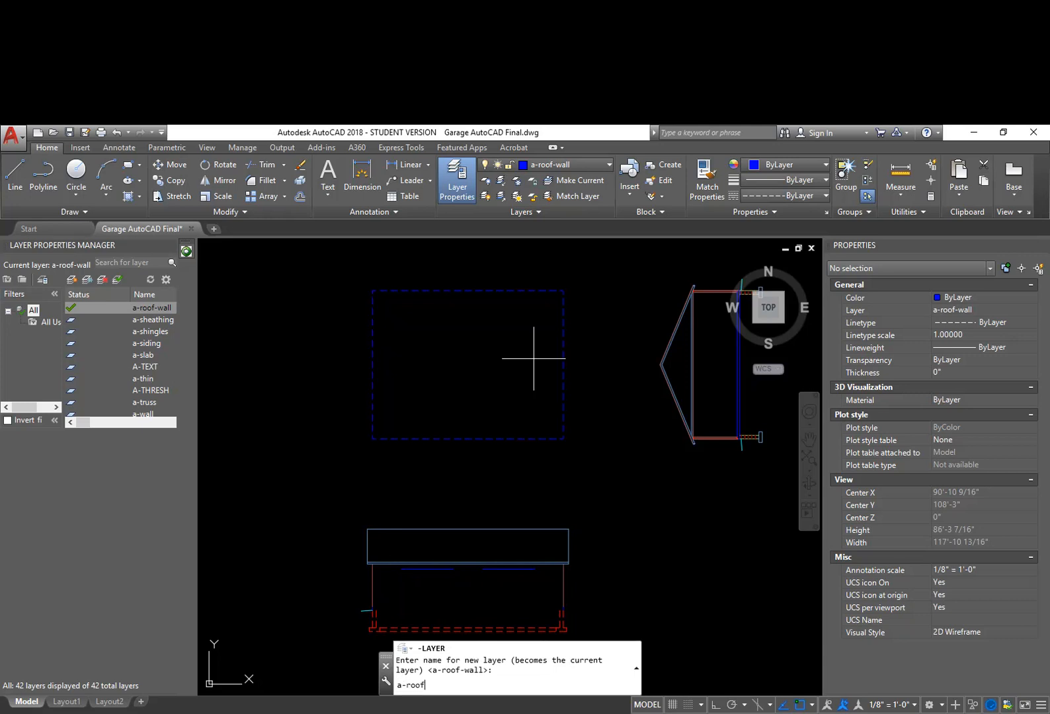
key(Return)
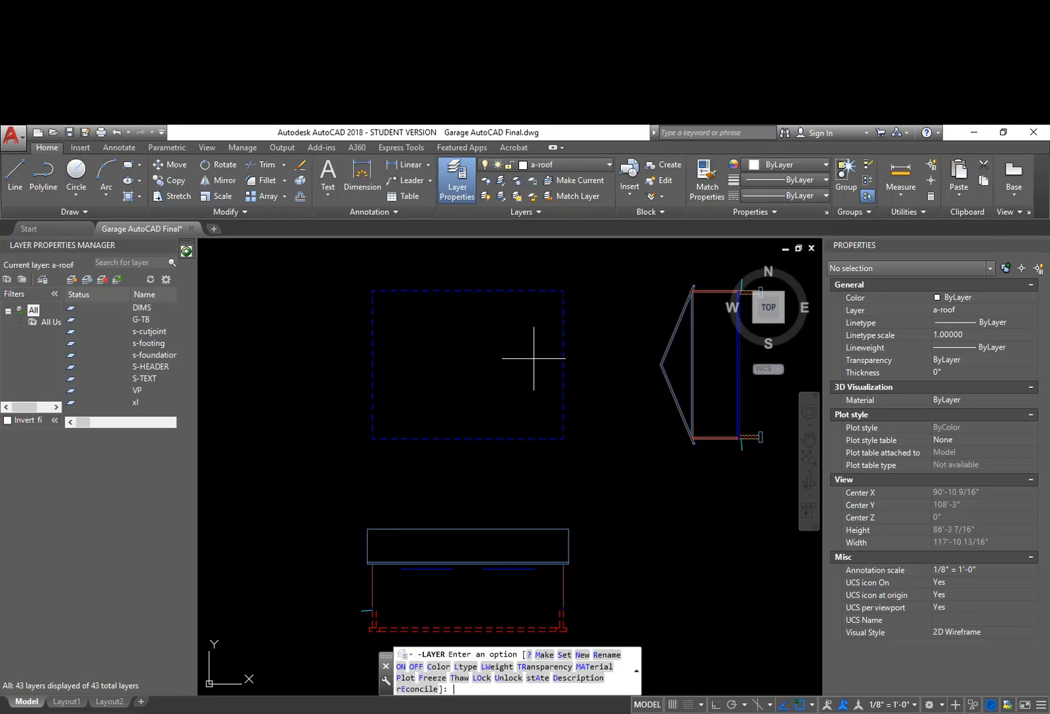
key(Return)
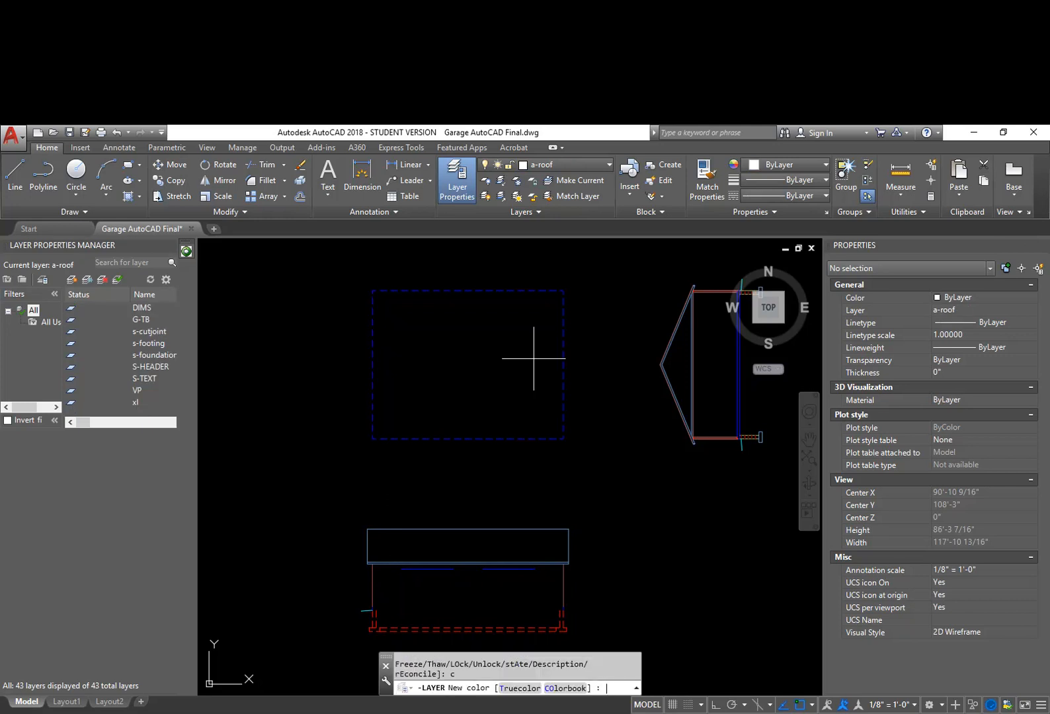
text(n)
key(Return)
key(Return)
key(Return)
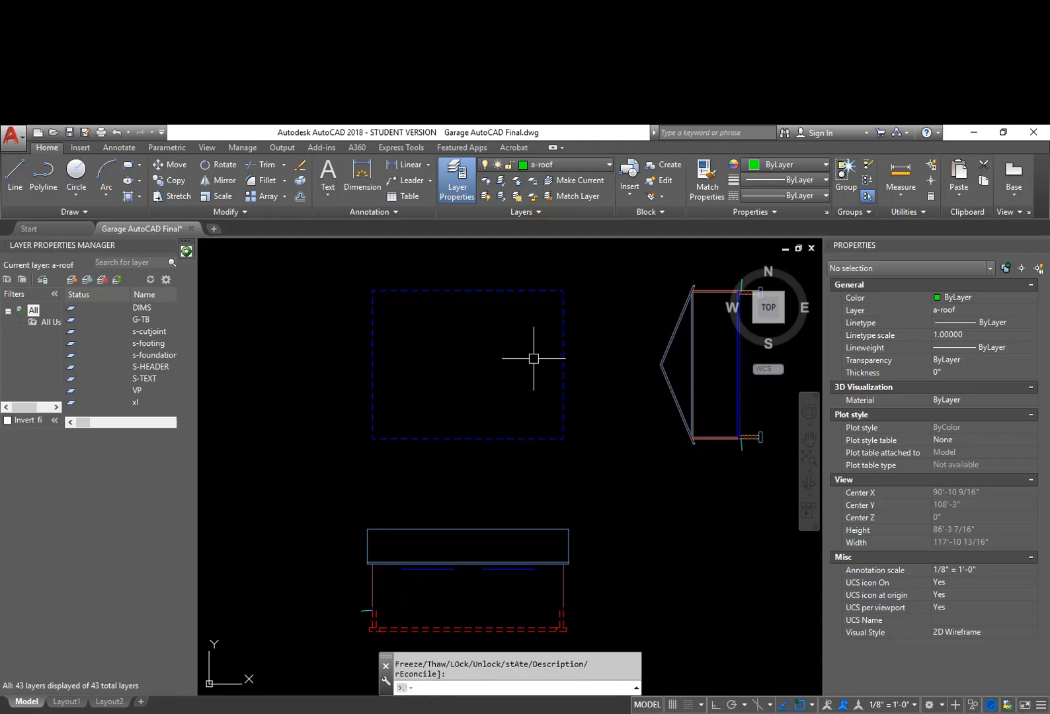
key(Return)
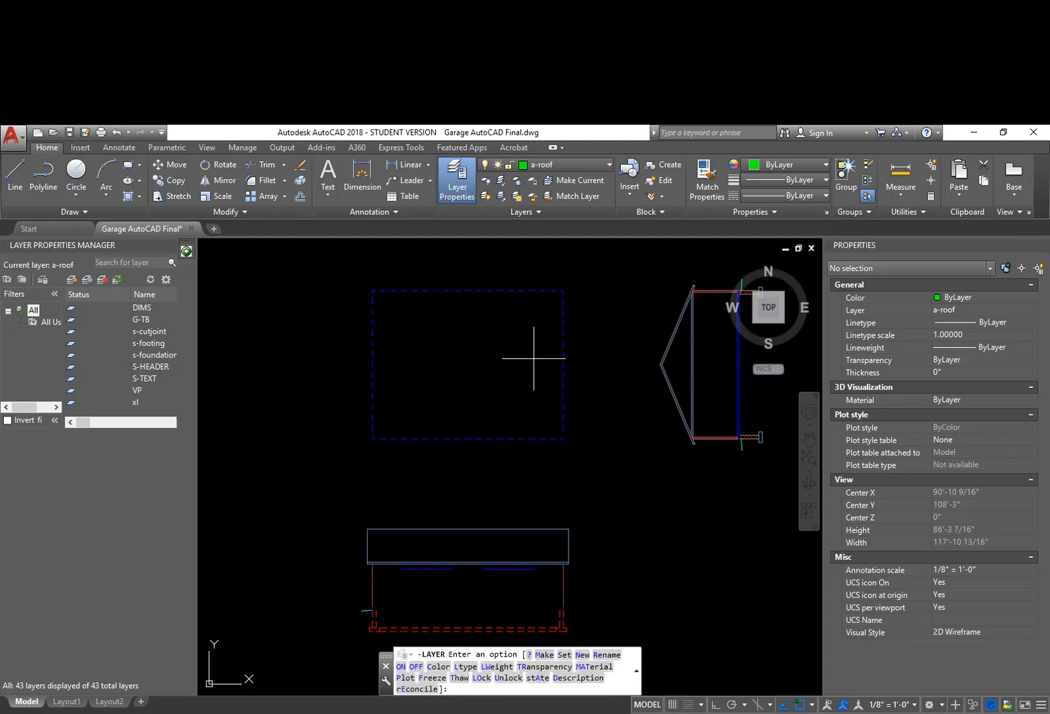
key(Return)
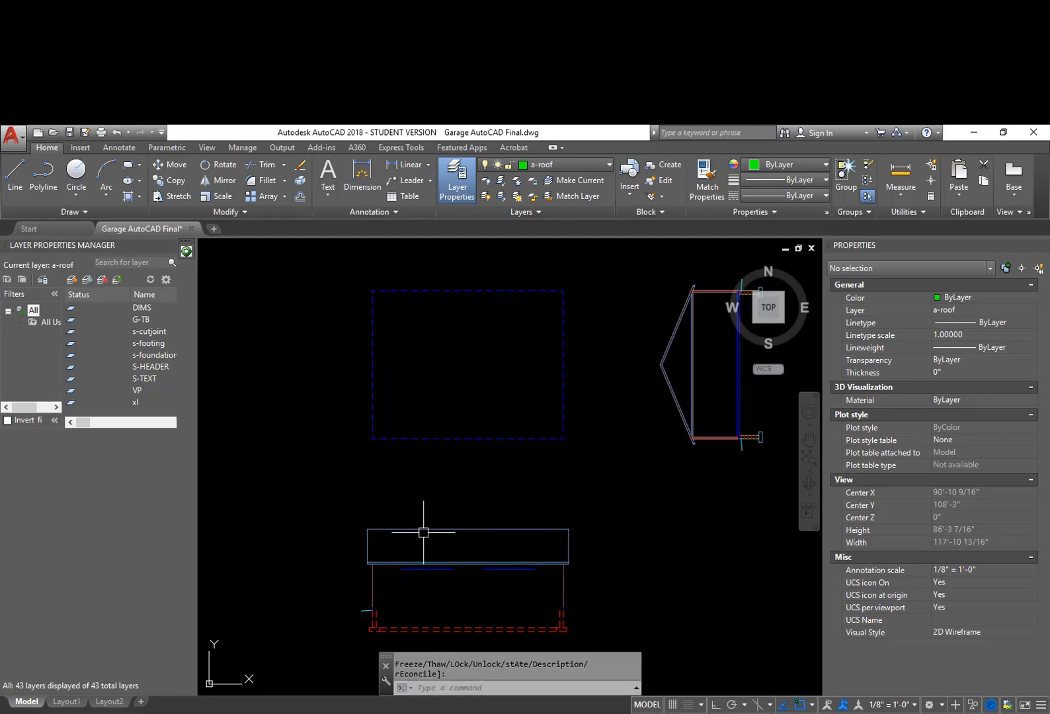
Step: Offset the lower and right edges of the dashed garage outline outward by 12
key(Escape)
key(Escape)
middle_drag(494, 562, 470, 521)
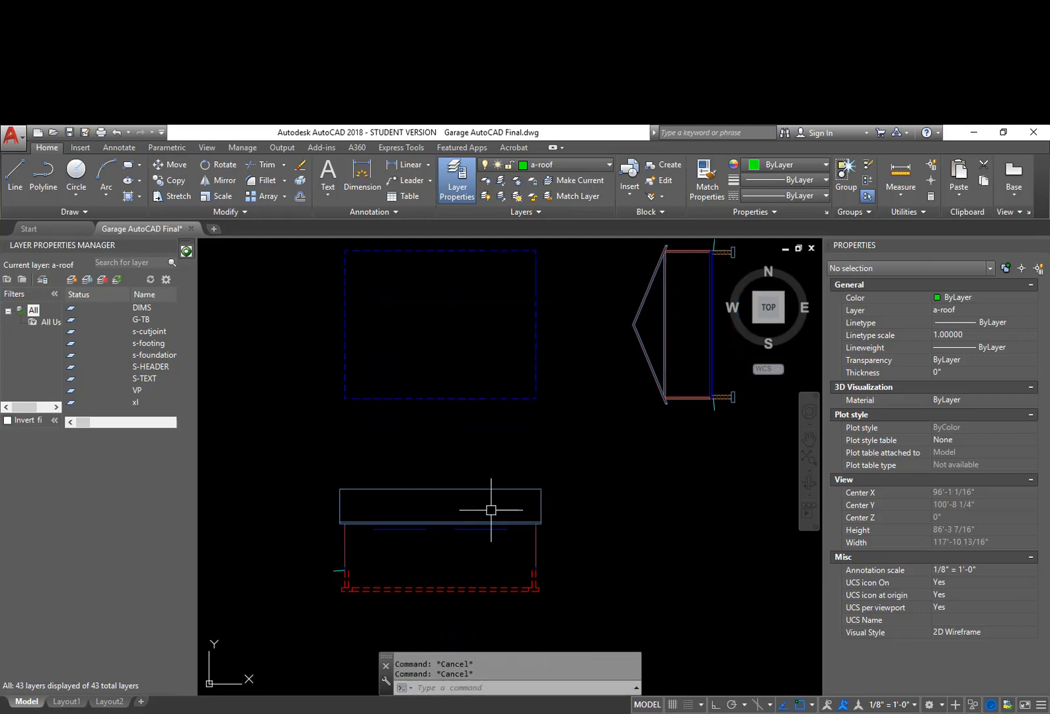
middle_drag(445, 441, 475, 490)
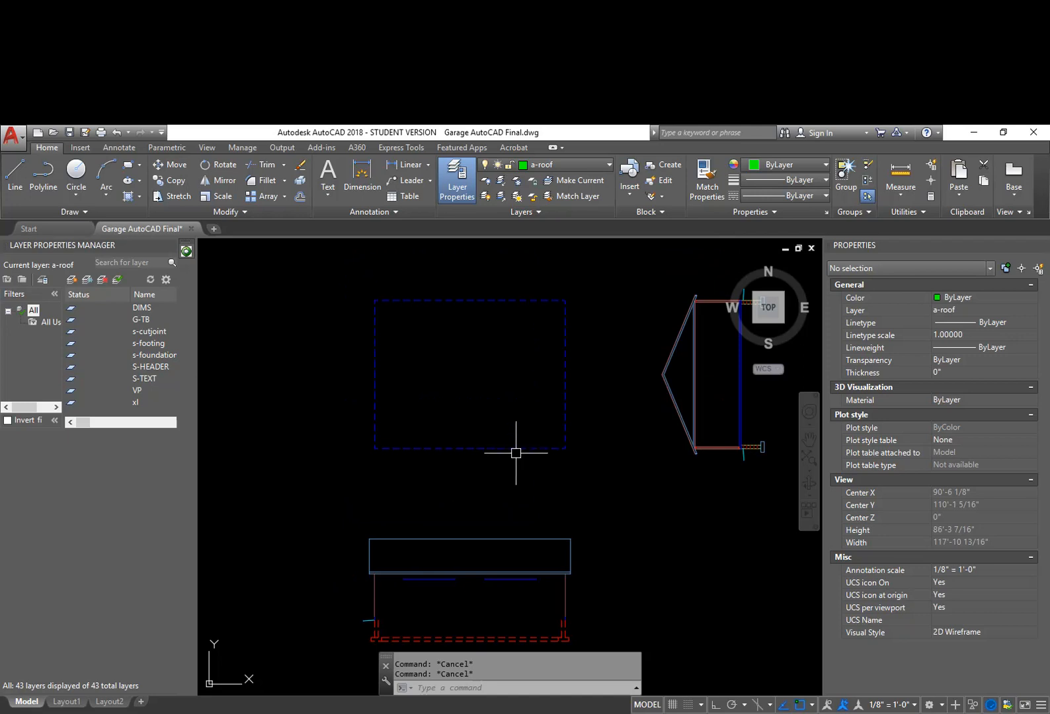
text(o)
key(Return)
text(1)
key(Return)
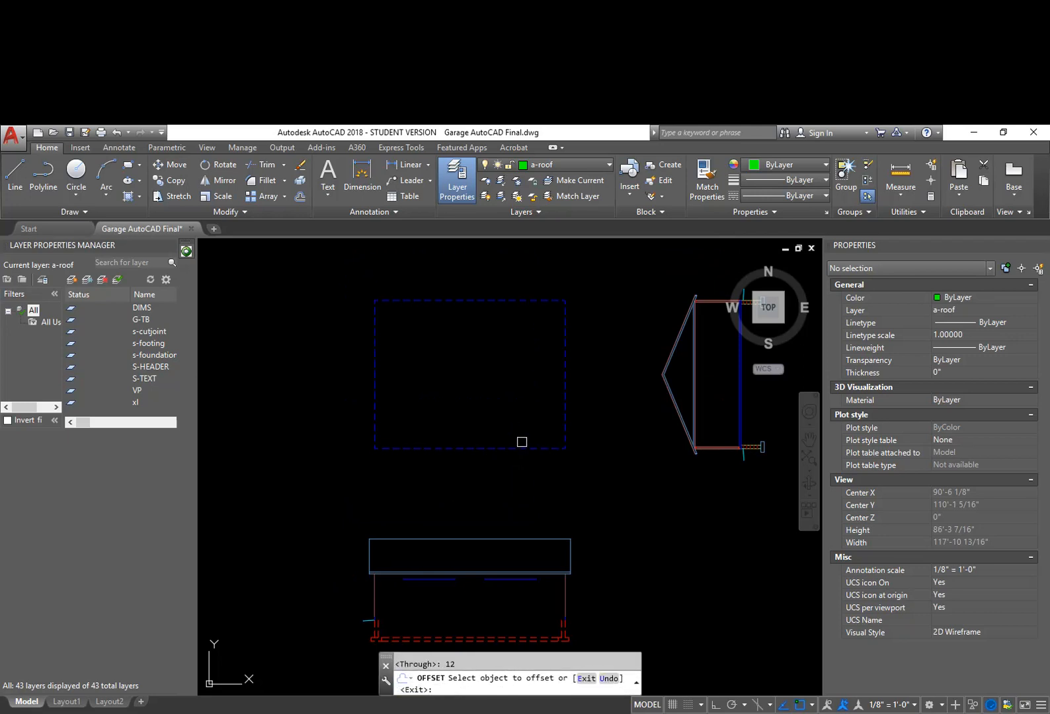
click(521, 447)
click(533, 499)
click(567, 440)
click(610, 433)
key(Escape)
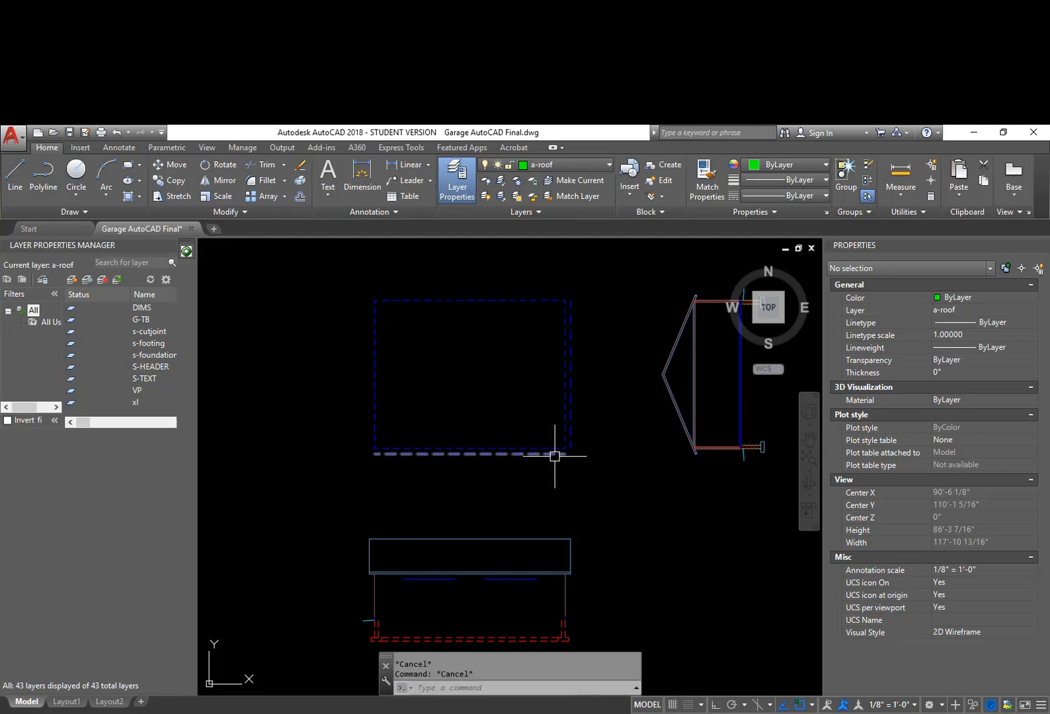
Step: Erase the two offset copies below and to the right of the dashed garage outline
click(554, 454)
text(e)
key(Return)
click(570, 434)
text(E)
key(Return)
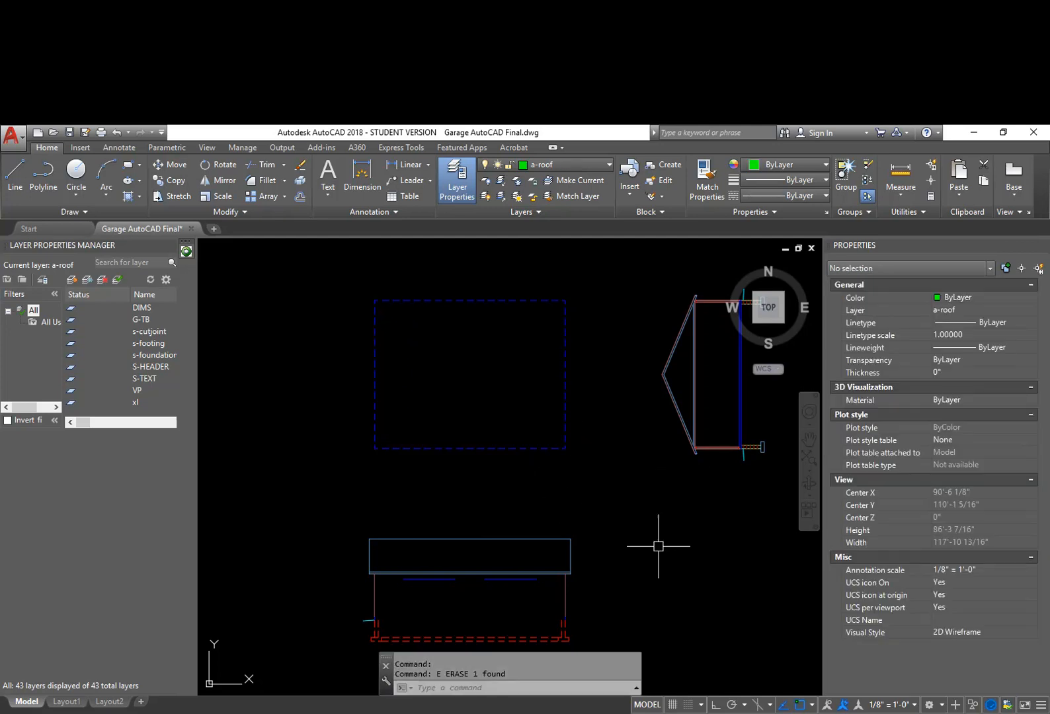
Step: Draw a horizontal line with Ortho on from the dashed outline's upper-right corner across the sideways end view
middle_drag(654, 533, 619, 504)
middle_drag(631, 457, 580, 503)
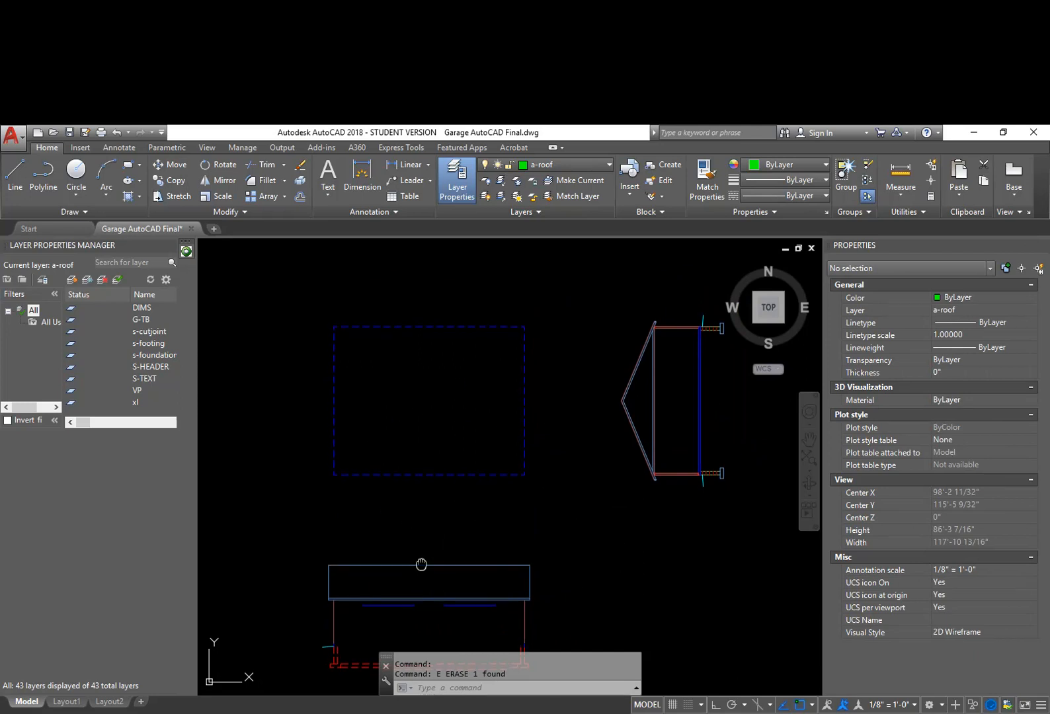
middle_drag(421, 567, 438, 505)
text(l)
key(Return)
scroll(518, 436, up, 2)
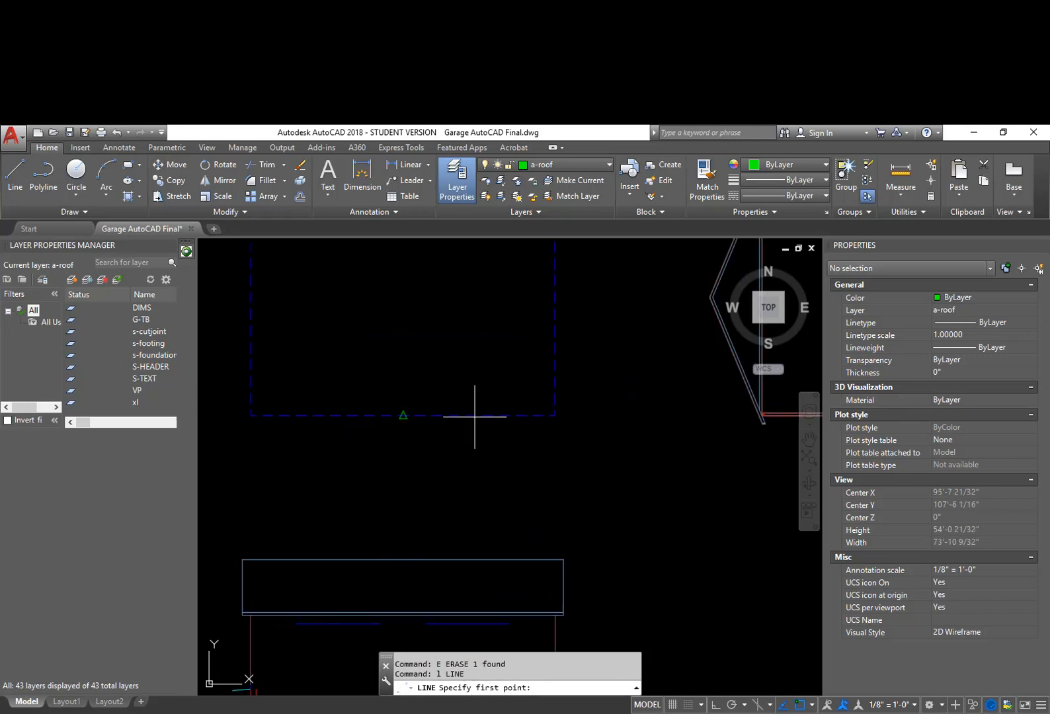
mouse_move(544, 530)
middle_down()
mouse_move(522, 569)
mouse_move(589, 291)
middle_up()
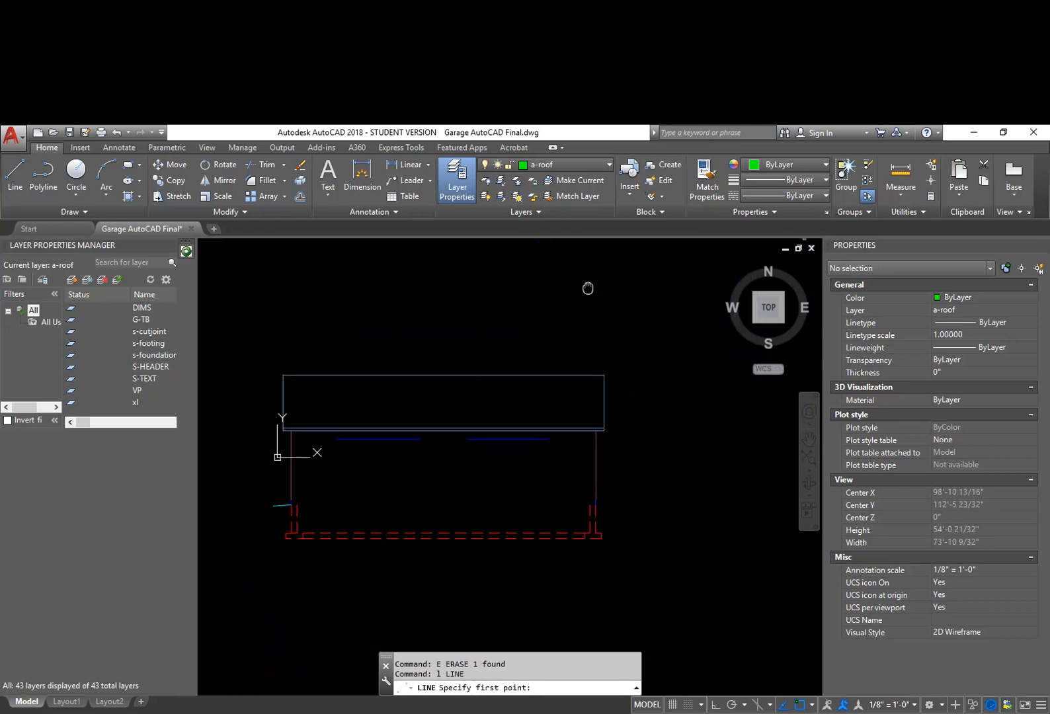
mouse_move(602, 384)
middle_down()
mouse_move(379, 614)
mouse_move(582, 523)
middle_up()
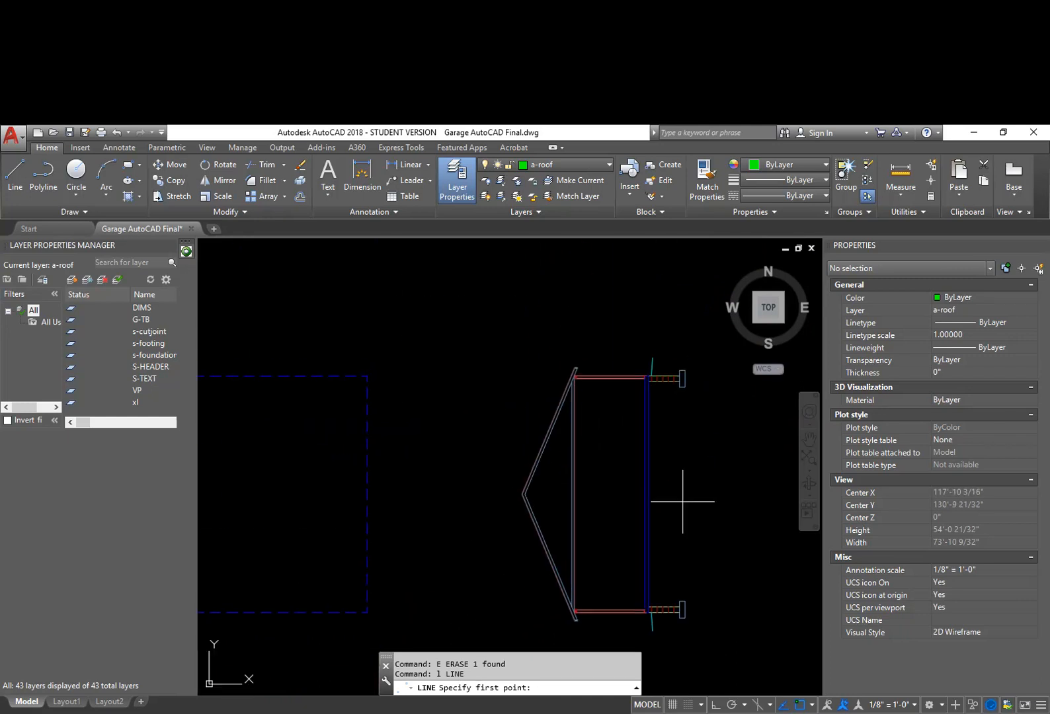
click(365, 383)
key(F8)
key(Escape)
key(Return)
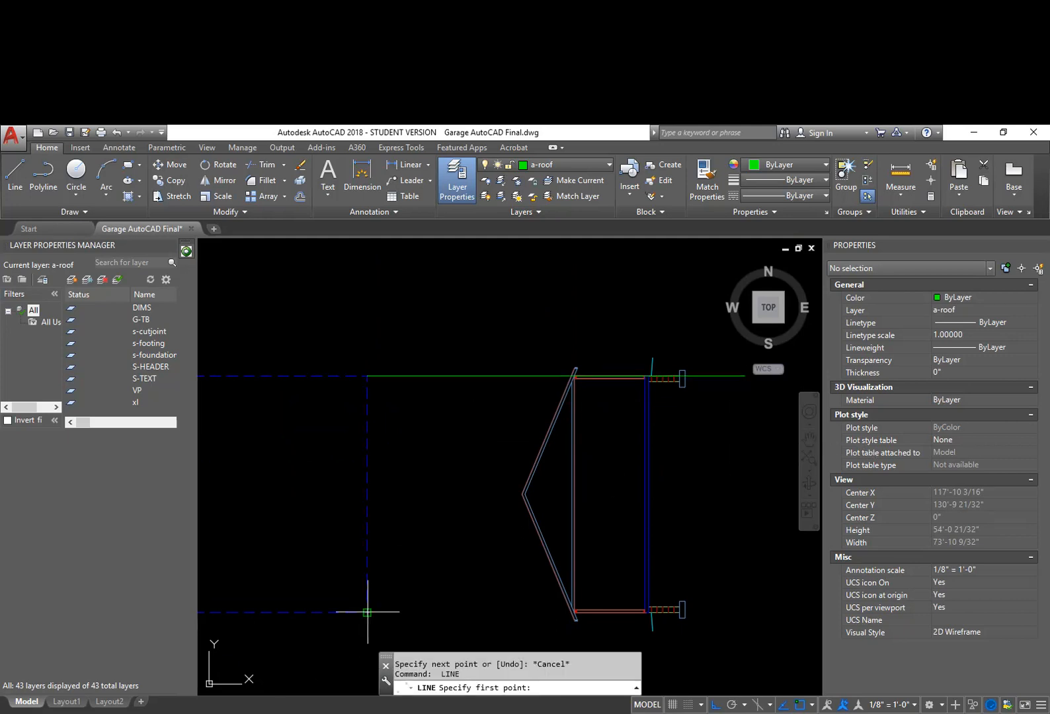
key(Escape)
Step: Check the horizontal line against the end view's wall and erase that line
scroll(634, 625, up, 8)
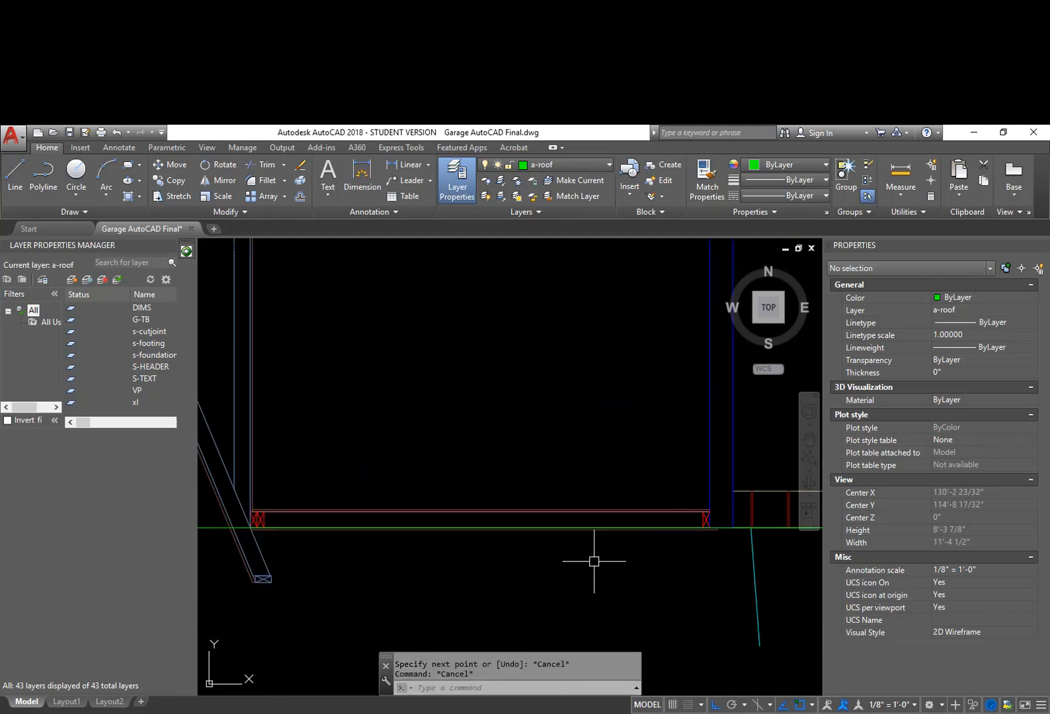
scroll(388, 531, down, 3)
middle_drag(404, 279, 469, 513)
middle_drag(436, 282, 486, 510)
scroll(457, 403, up, 3)
scroll(458, 404, down, 5)
mouse_move(352, 624)
middle_down()
mouse_move(458, 516)
mouse_move(441, 481)
mouse_move(532, 435)
middle_up()
text(e)
key(space)
click(464, 537)
click(431, 286)
key(space)
Step: Draw a vertical line from the dashed outline's lower-right corner down to the elevation's right wall and inspect their alignment
scroll(428, 451, down, 2)
text(l)
key(space)
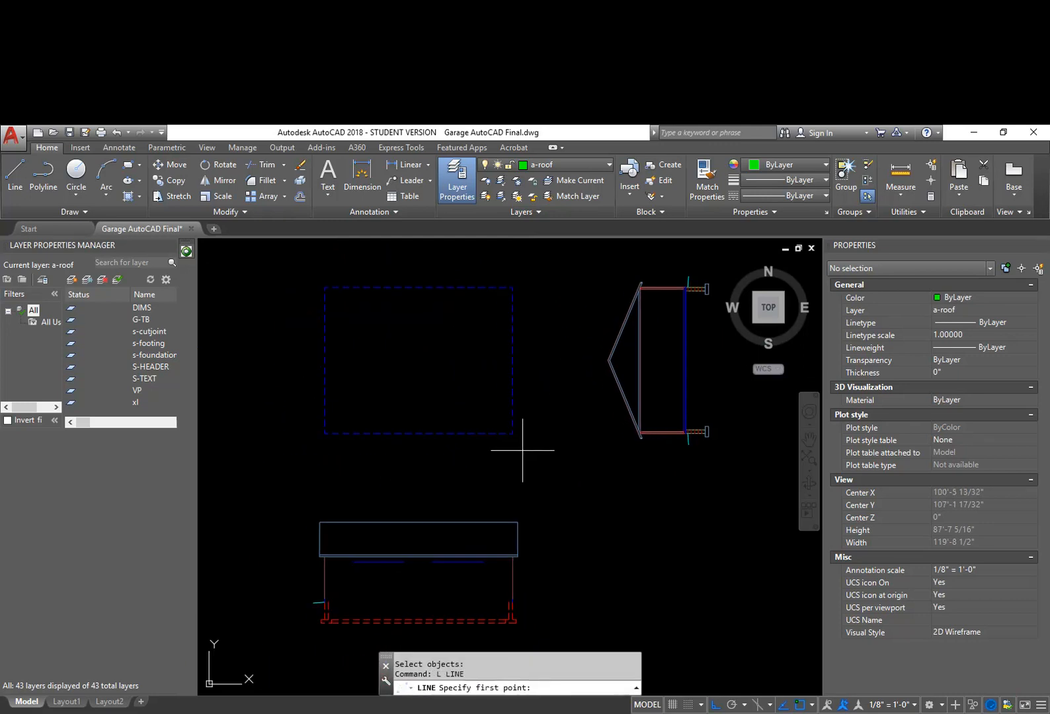
click(512, 433)
click(512, 613)
key(Escape)
scroll(517, 573, up, 3)
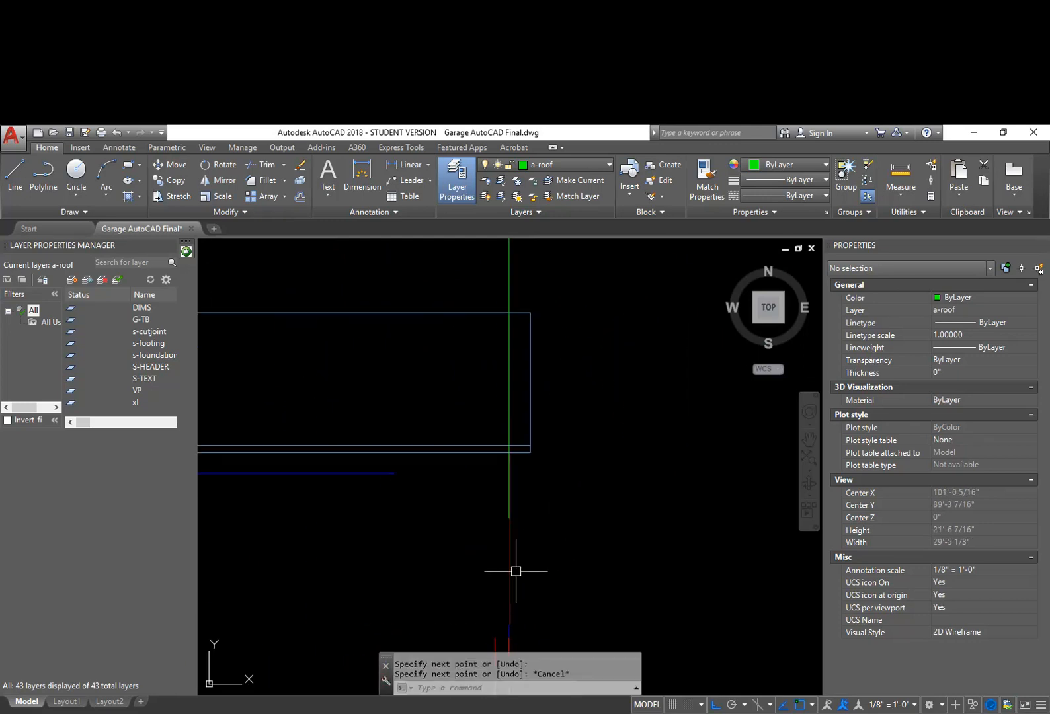
scroll(512, 571, up, 5)
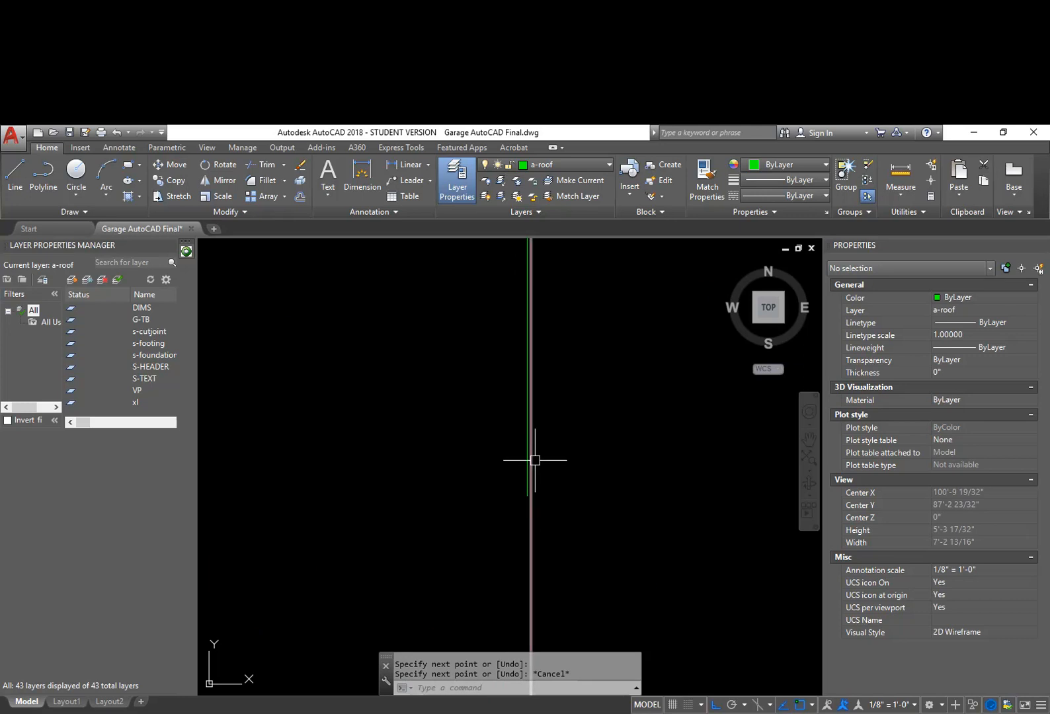
scroll(535, 451, down, 7)
middle_drag(599, 462, 611, 494)
mouse_move(597, 441)
middle_down()
mouse_move(649, 394)
mouse_move(657, 434)
middle_up()
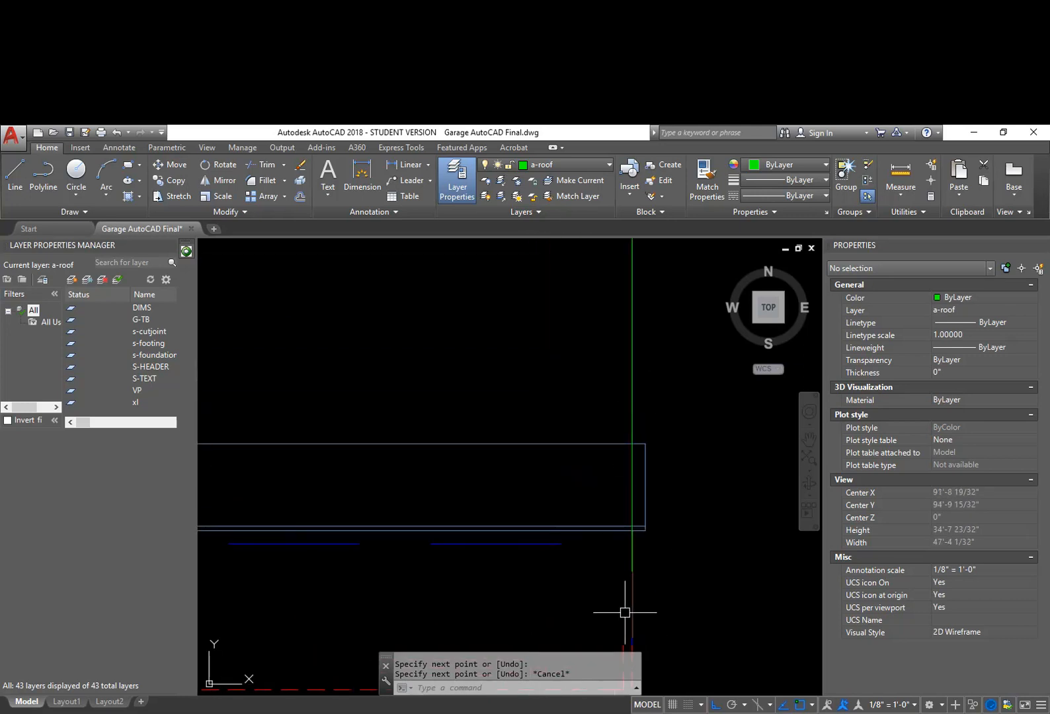
Step: Erase the vertical line running from the dashed outline through the elevation's right wall
text(e)
key(Return)
click(635, 428)
scroll(562, 411, down, 4)
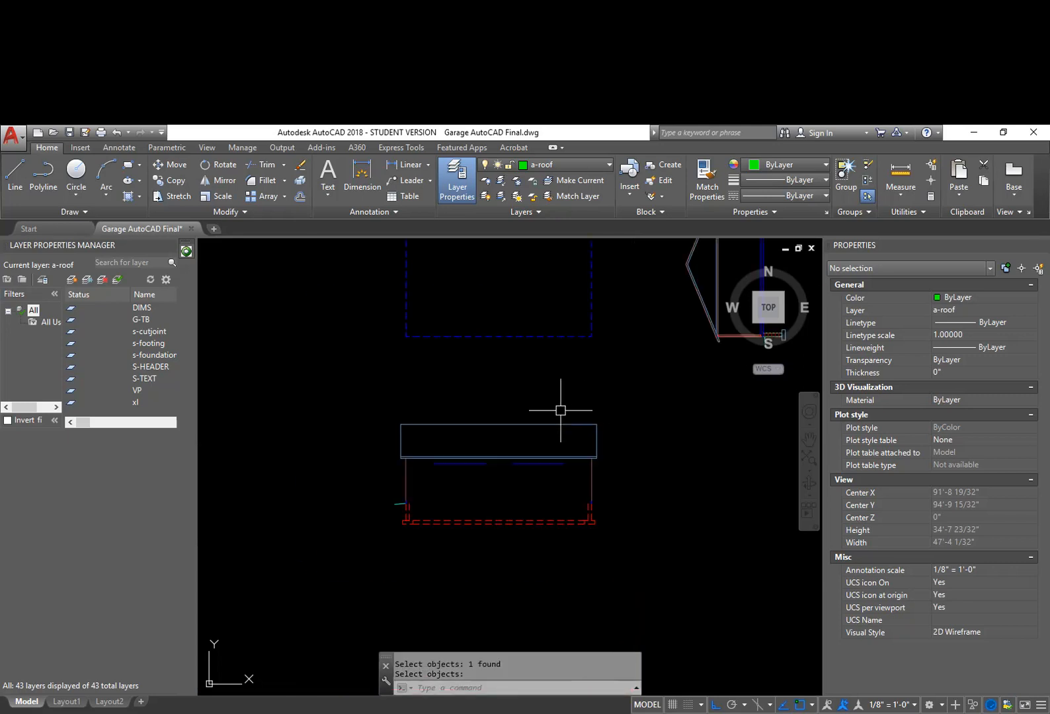
key(Return)
Step: Draw a vertical line from the dashed outline's lower-left corner to check it against the elevation's left wall, and erase it
text(l)
key(Return)
click(535, 375)
scroll(509, 512, up, 6)
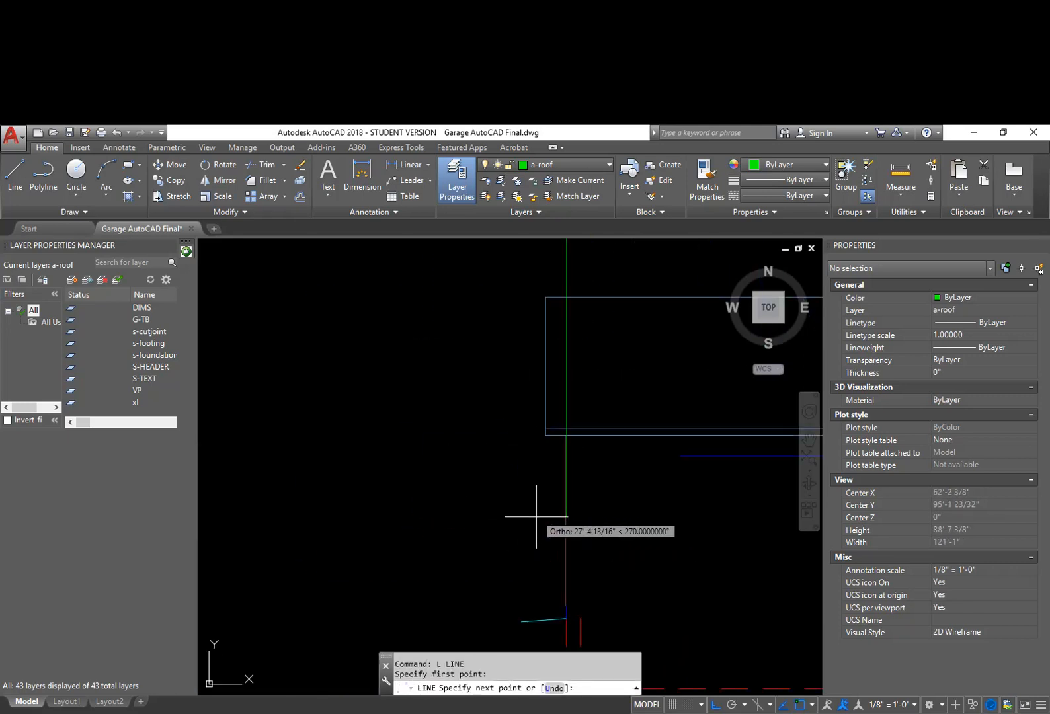
key(Escape)
middle_drag(550, 444, 551, 488)
text(e)
key(Return)
click(567, 409)
key(Return)
scroll(653, 443, down, 2)
Step: Draw a vertical line from the front elevation roof's upper-right corner straight up past the dashed garage outline
middle_drag(661, 403, 579, 517)
middle_drag(585, 436, 567, 487)
mouse_move(656, 513)
middle_down()
mouse_move(590, 532)
mouse_move(527, 488)
middle_up()
text(l)
key(Return)
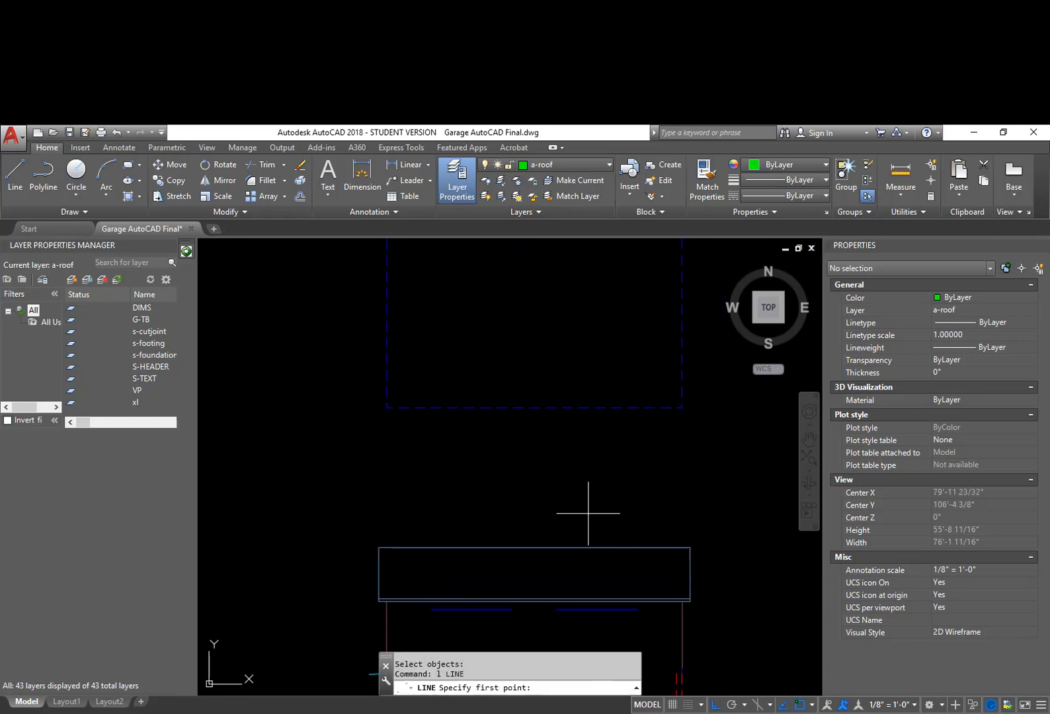
click(682, 546)
scroll(696, 509, up, 5)
scroll(664, 503, down, 4)
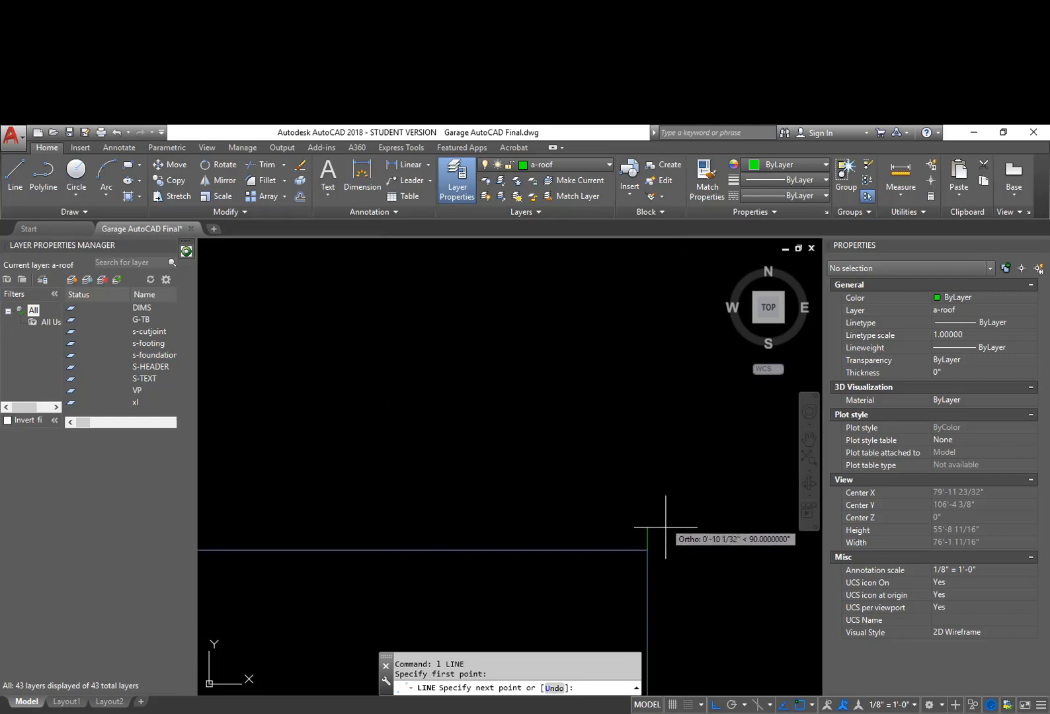
scroll(679, 496, down, 2)
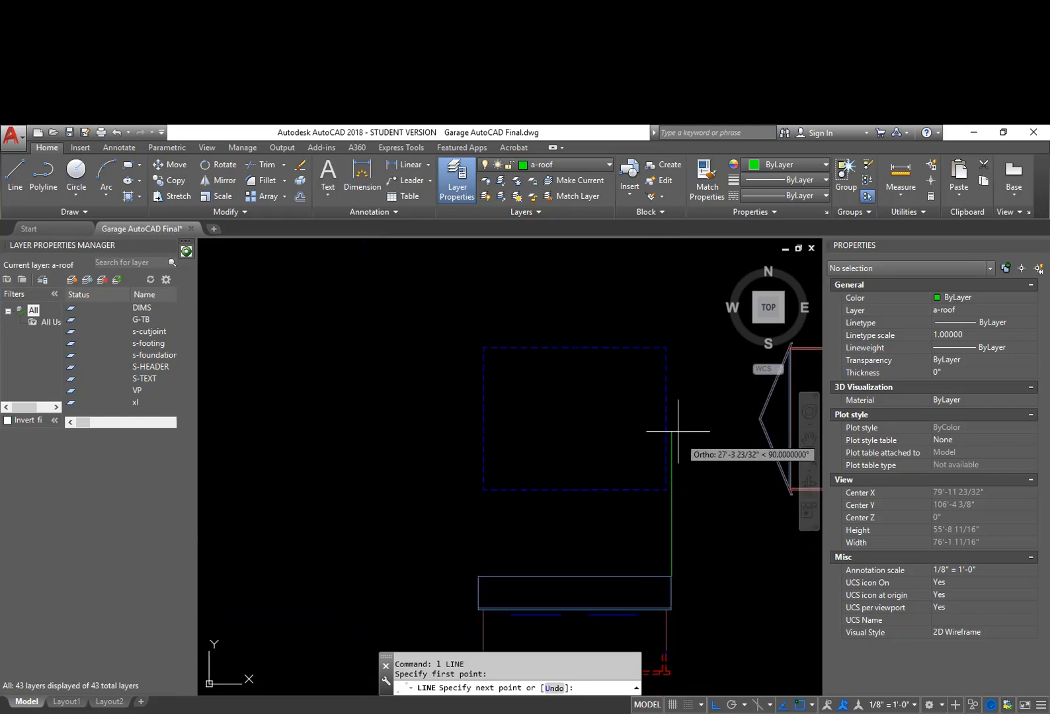
click(675, 296)
key(Escape)
Step: Draw a matching vertical line from the elevation roof's upper-left corner up past the dashed outline
key(Return)
click(478, 575)
click(478, 296)
key(Escape)
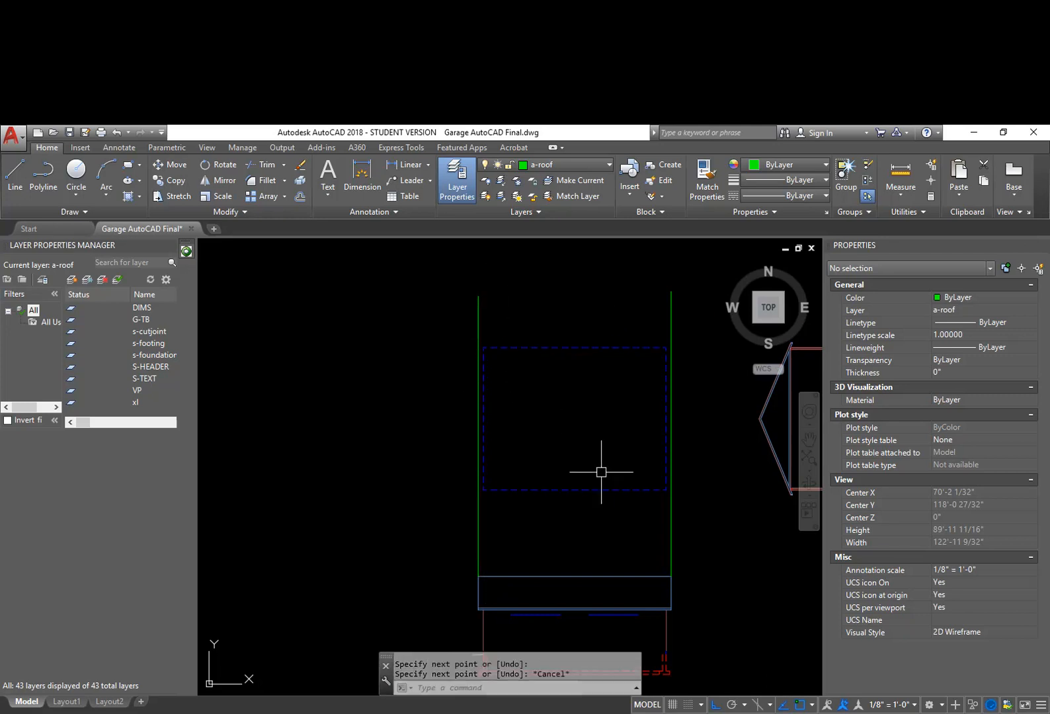
Step: Draw a horizontal line from the outer corner of the sideways end view's lower eave leftward across both vertical lines
middle_drag(623, 477, 499, 450)
key(Return)
scroll(660, 474, up, 4)
scroll(698, 430, down, 3)
scroll(684, 406, up, 3)
click(680, 400)
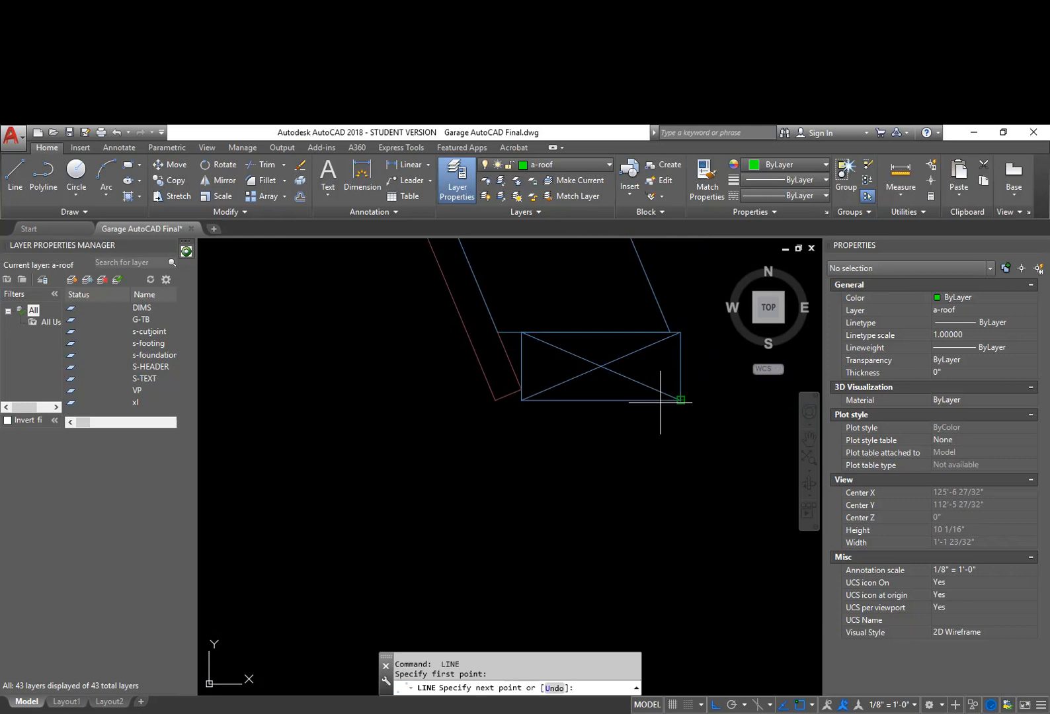
scroll(502, 427, down, 4)
scroll(432, 445, down, 4)
middle_drag(368, 465, 640, 471)
scroll(640, 471, down, 5)
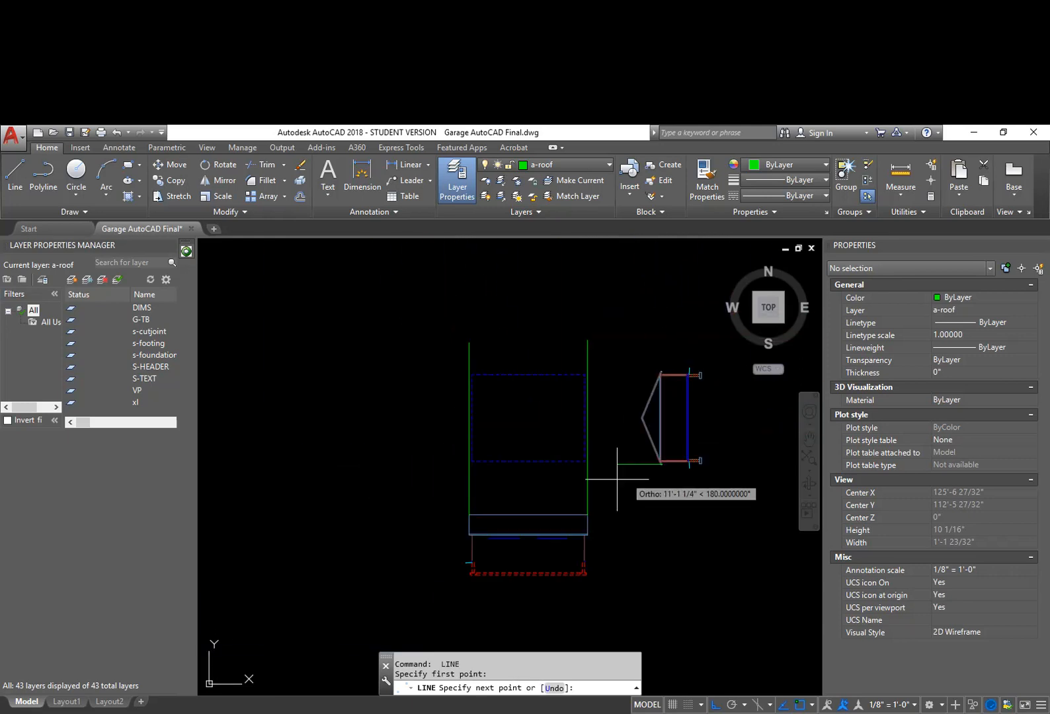
click(399, 476)
key(Escape)
Step: Draw a horizontal line from the outer corner of the sideways end view's upper eave leftward past both vertical lines
scroll(714, 402, up, 6)
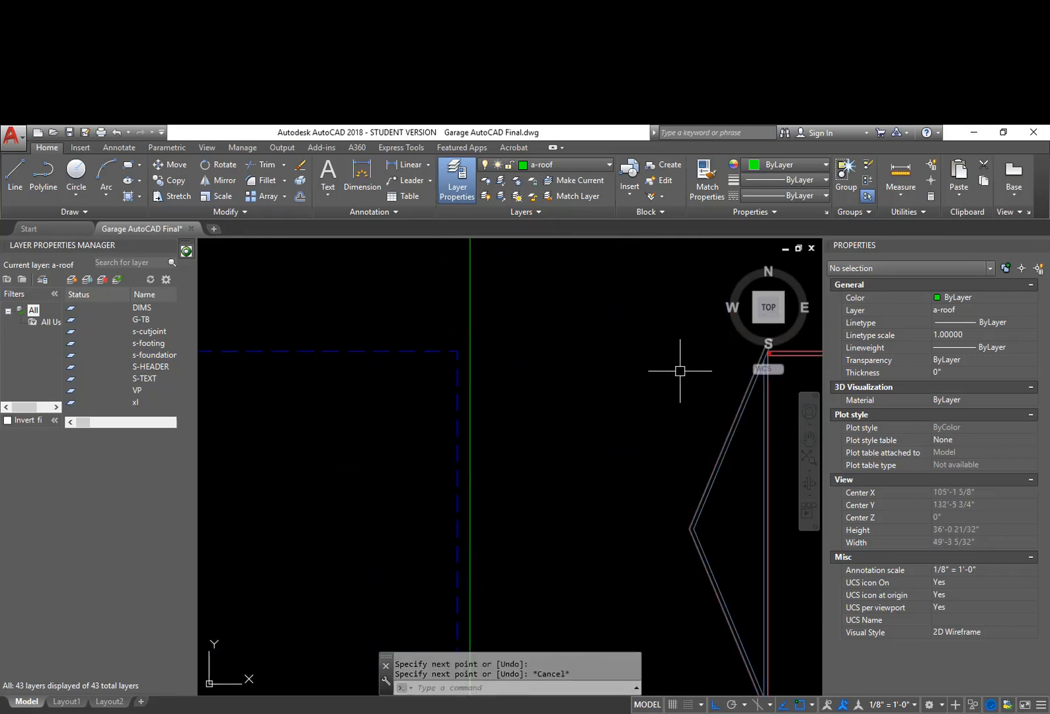
scroll(668, 368, up, 6)
key(space)
scroll(616, 375, up, 10)
click(624, 435)
scroll(476, 430, down, 15)
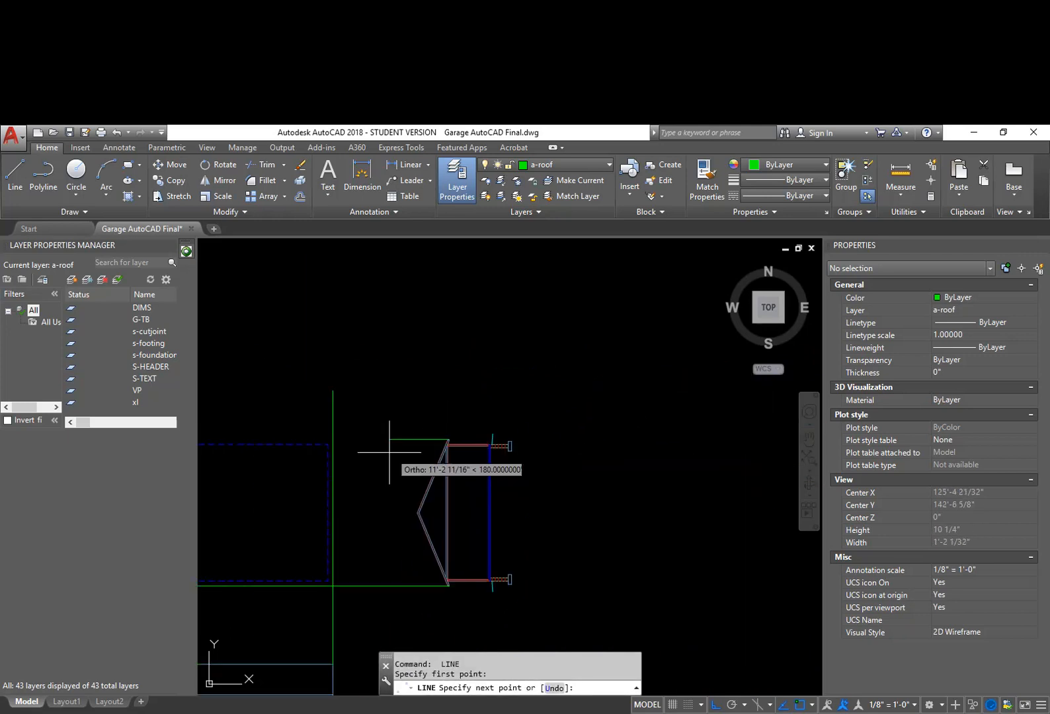
key(Escape)
key(Escape)
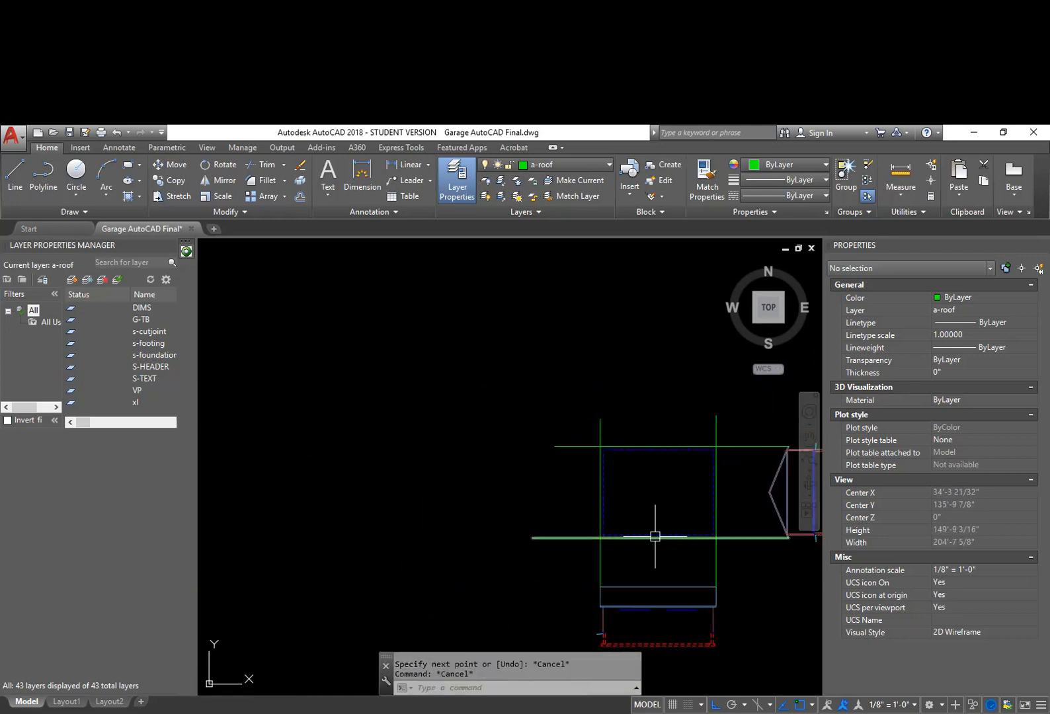
Step: Fillet the projected lines into square corners at the roof outline's lower left and upper left
scroll(618, 548, up, 5)
text(f)
key(Return)
click(591, 540)
click(580, 504)
key(Return)
click(583, 479)
scroll(598, 369, down, 3)
scroll(599, 374, up, 5)
scroll(659, 513, down, 5)
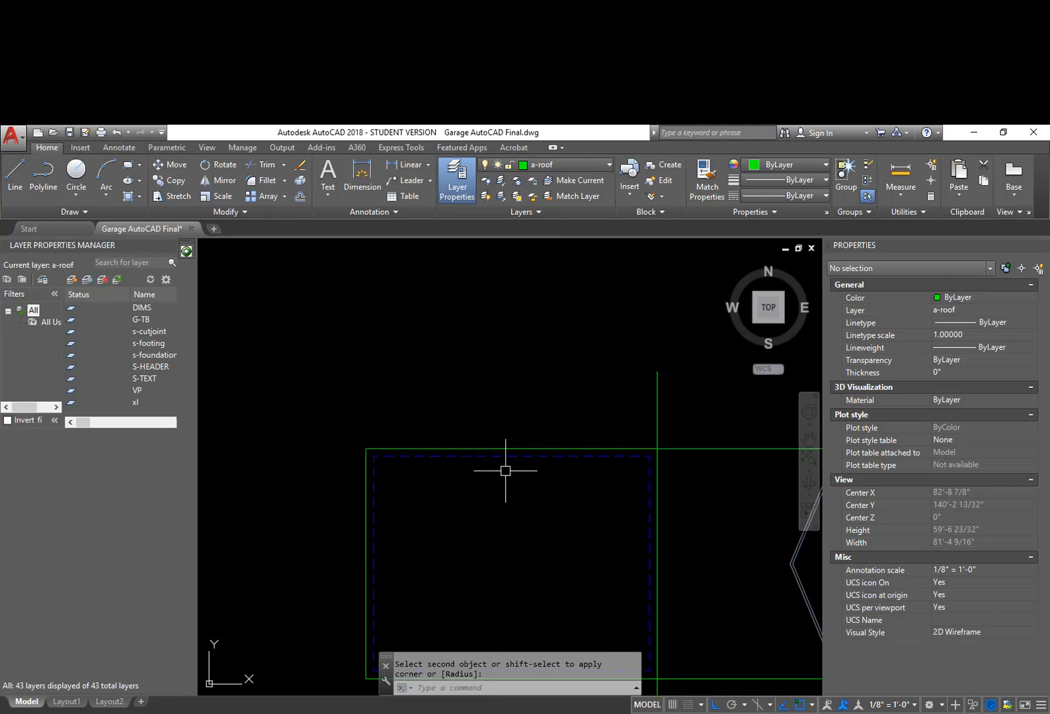
Step: Fillet the upper-right and lower-right corners to close the green roof rectangle around the dashed outline
scroll(516, 452, up, 3)
click(562, 443)
key(Return)
click(572, 449)
scroll(571, 569, down, 4)
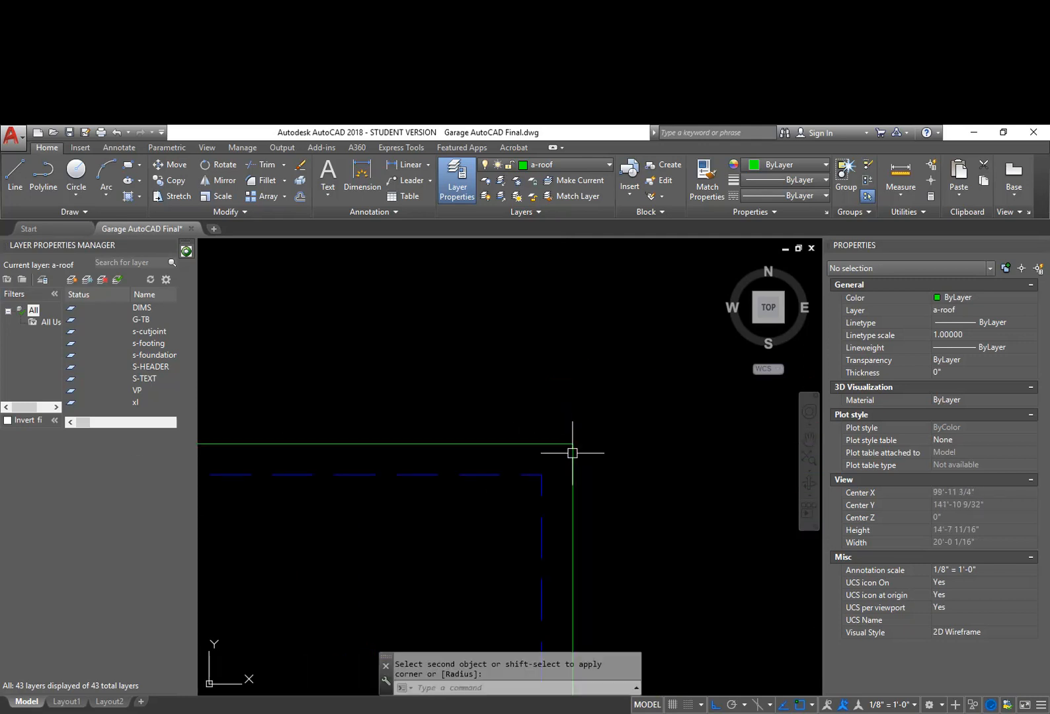
click(568, 502)
key(Return)
click(558, 516)
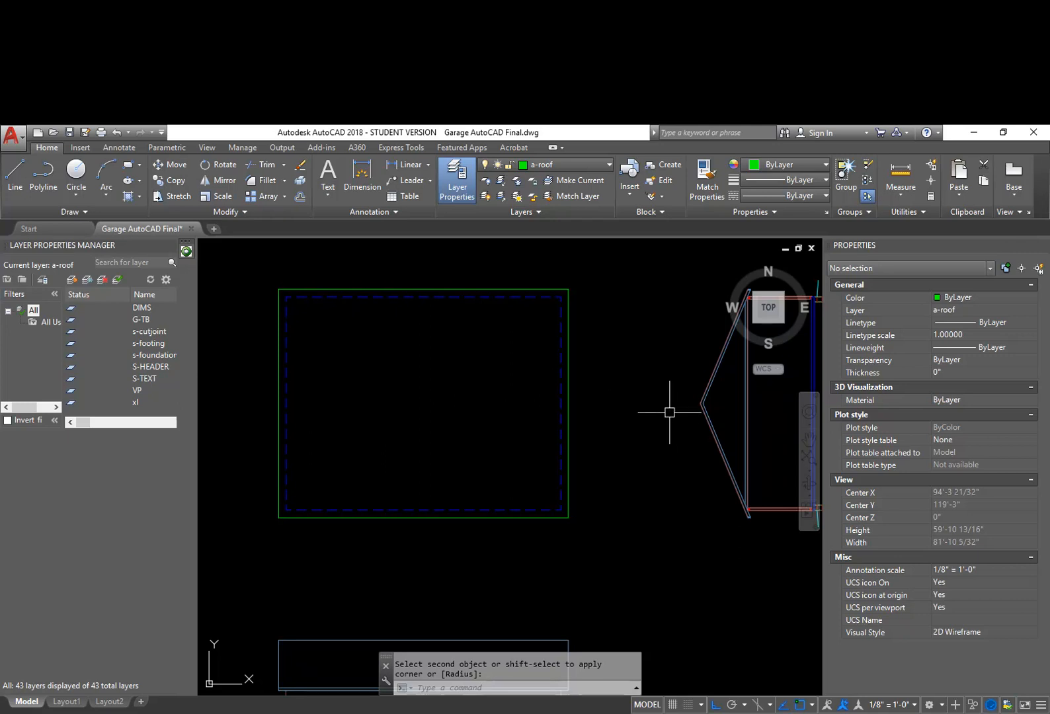
Step: Draw the ridge line from the sideways end view's roof peak perpendicular to the roof outline's left edge
scroll(698, 402, up, 5)
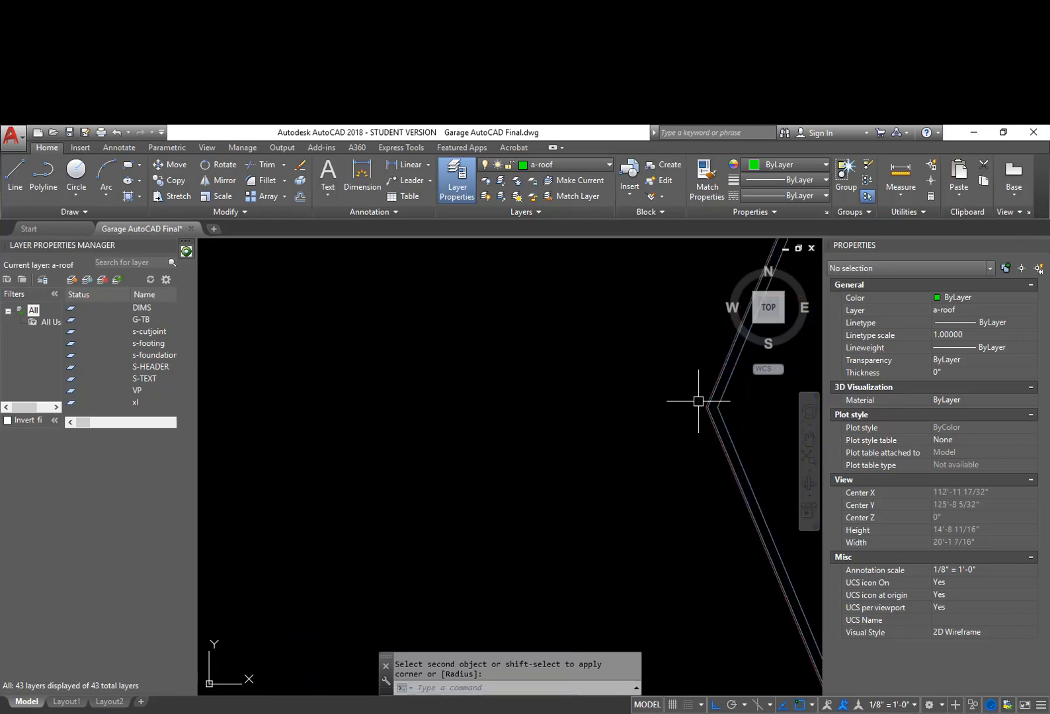
text(l)
key(Return)
click(705, 407)
scroll(434, 433, down, 4)
middle_drag(403, 442, 542, 448)
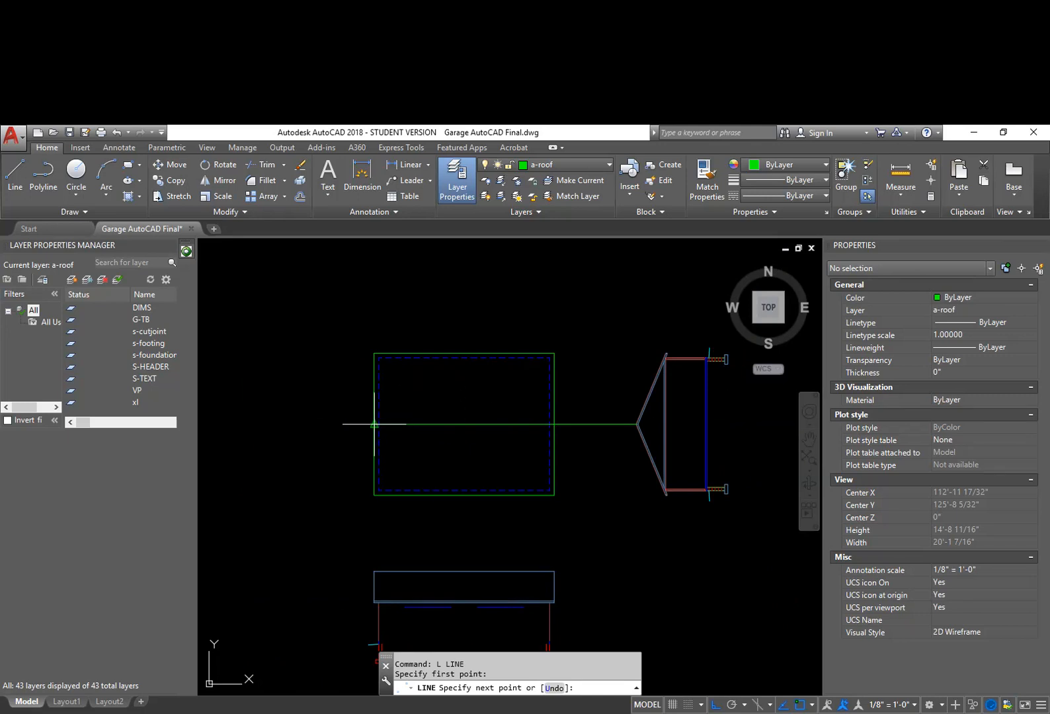
shift+right_click(374, 423)
click(416, 616)
key(Escape)
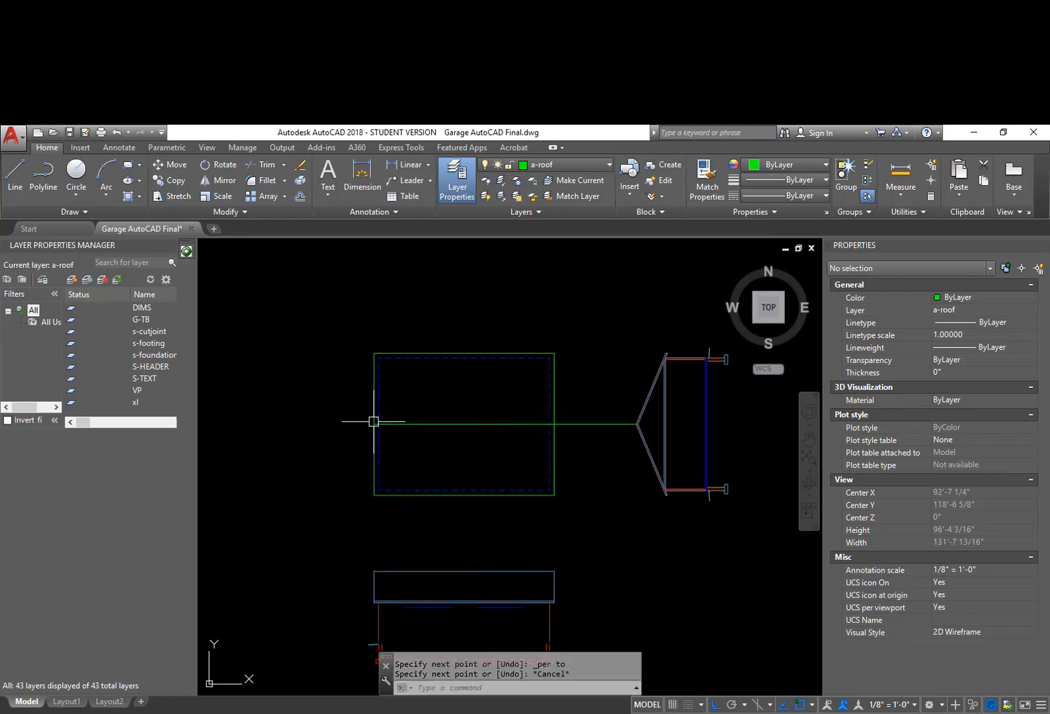
Step: Trim the part of the ridge line extending beyond the roof outline's right edge
scroll(371, 423, up, 2)
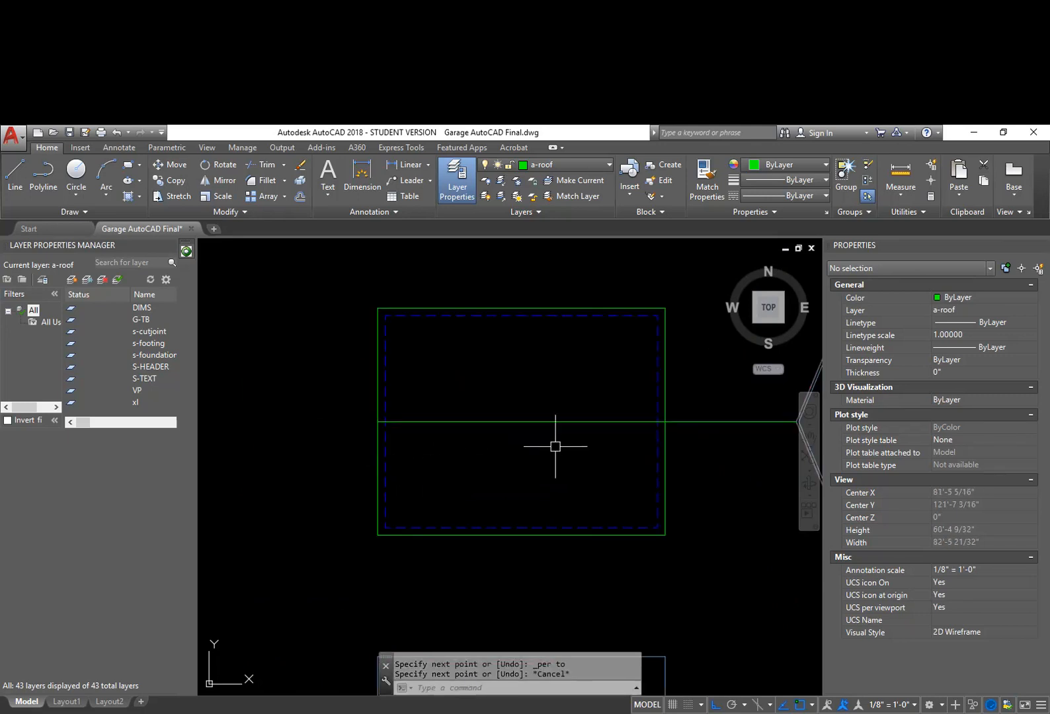
text(tr)
key(Return)
key(Return)
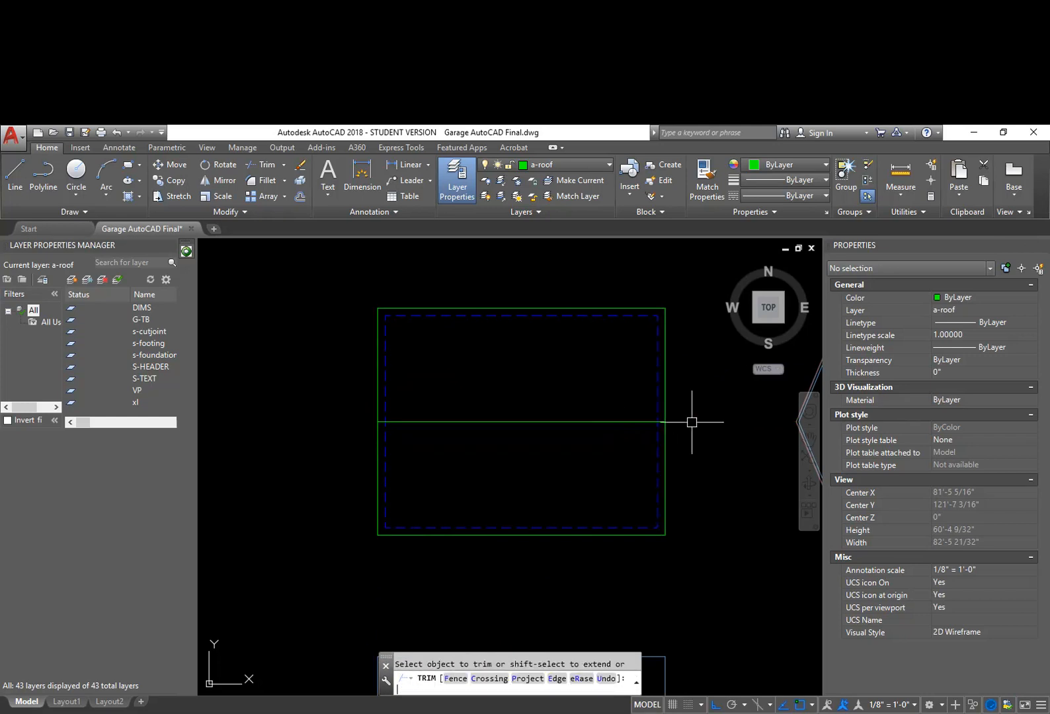
key(Return)
scroll(700, 456, down, 4)
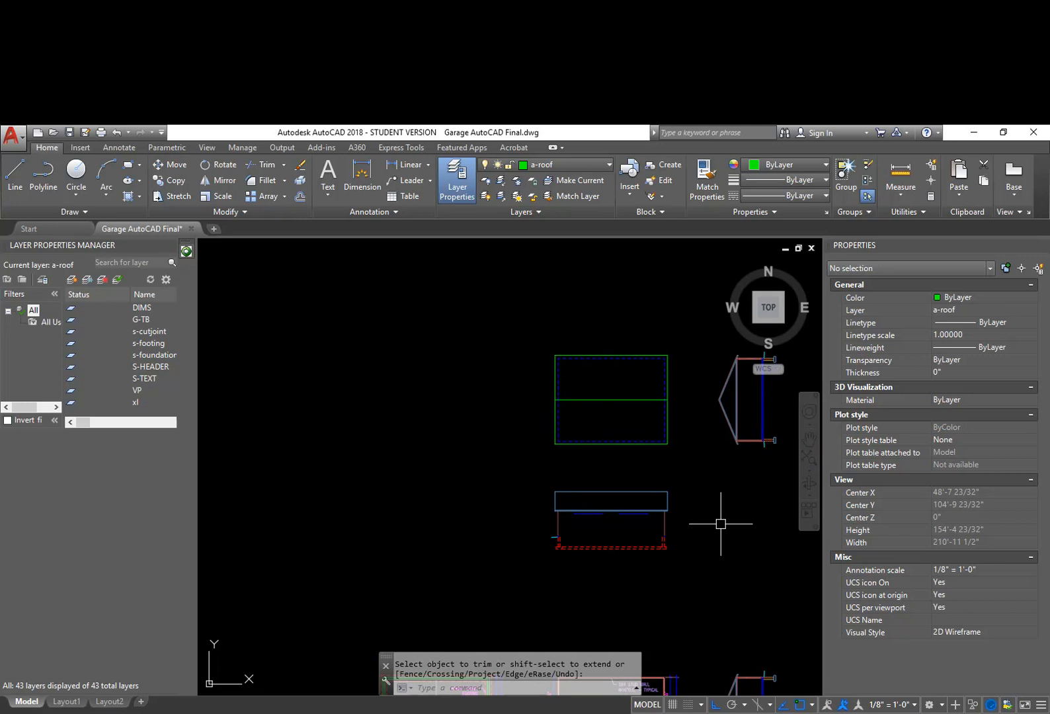
middle_drag(722, 490, 724, 457)
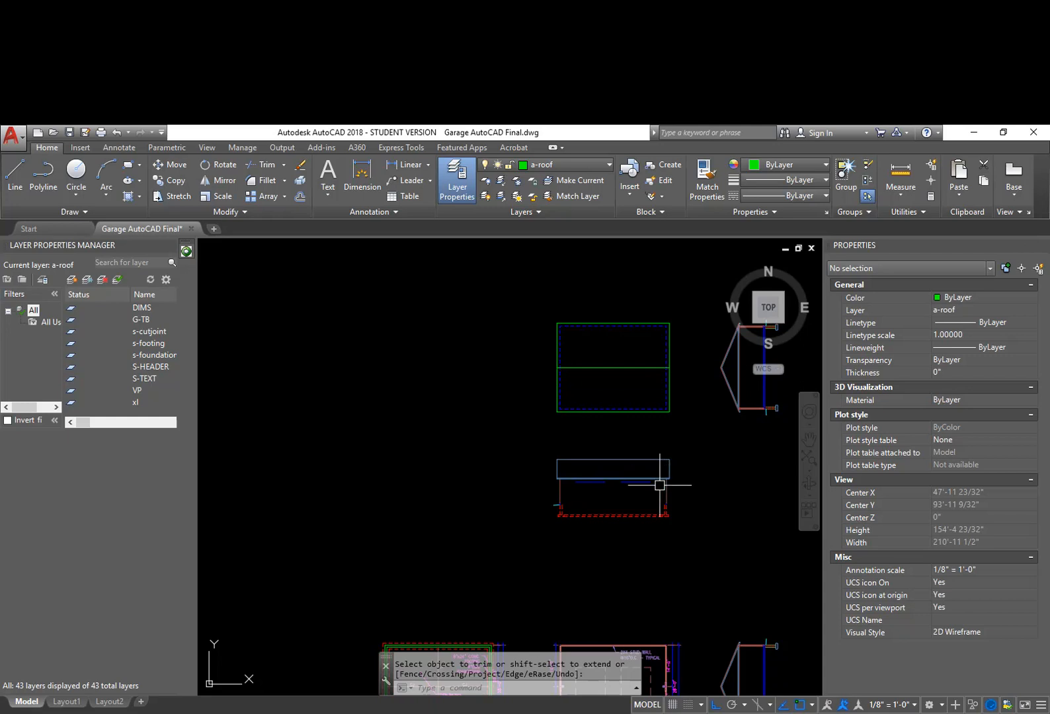
scroll(660, 484, up, 2)
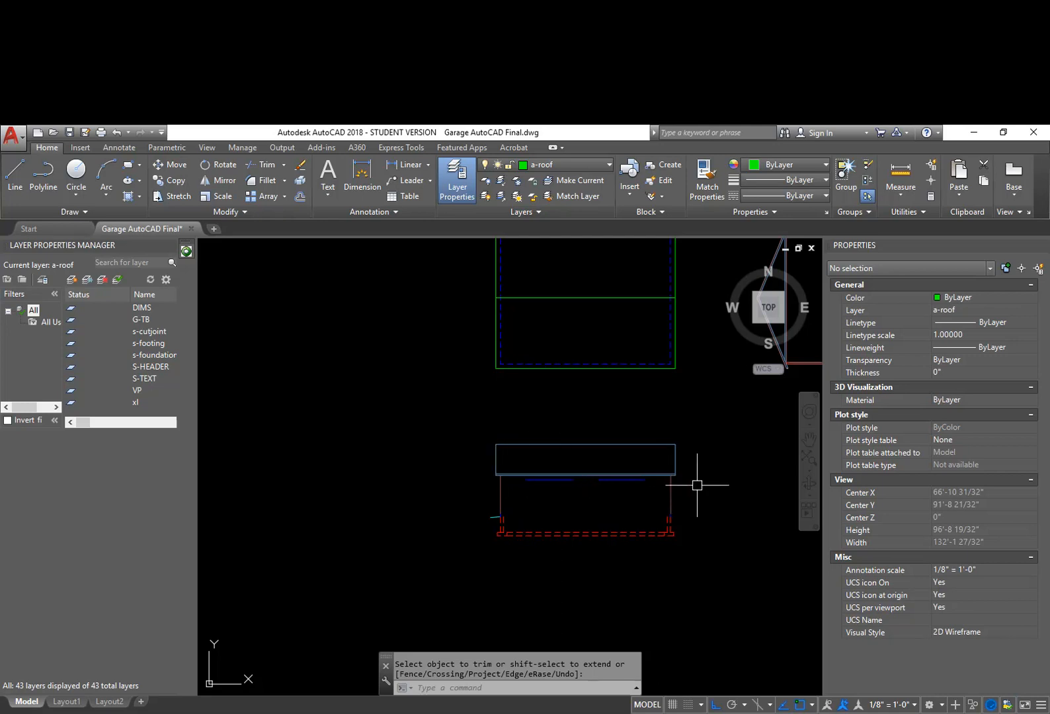
middle_drag(714, 461, 644, 485)
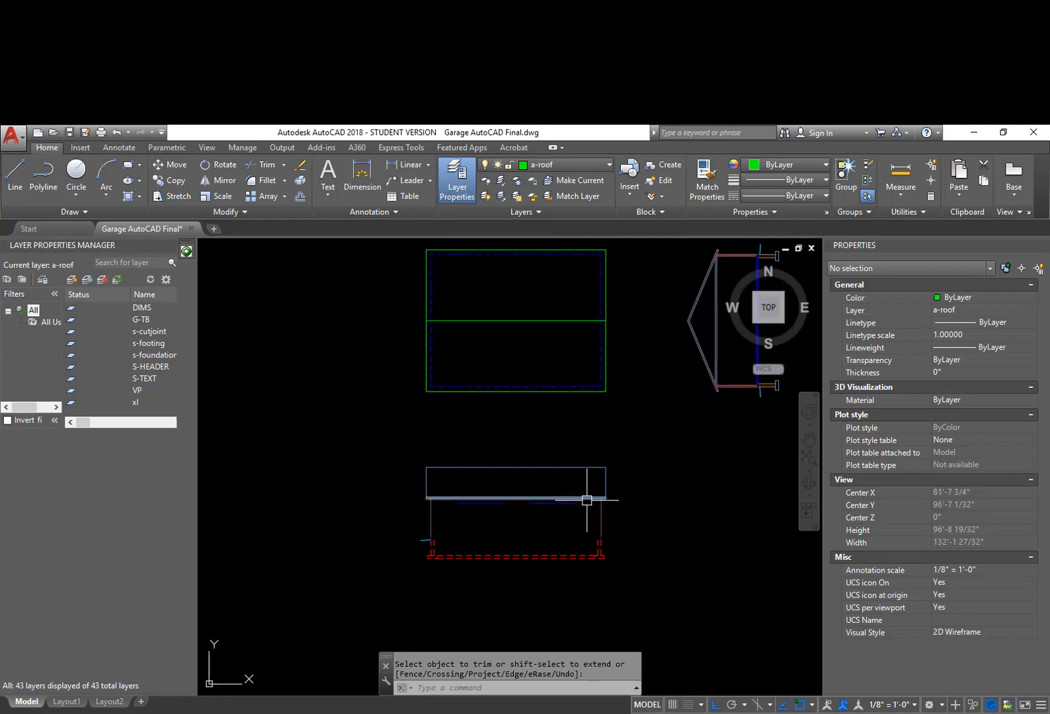
scroll(584, 503, up, 6)
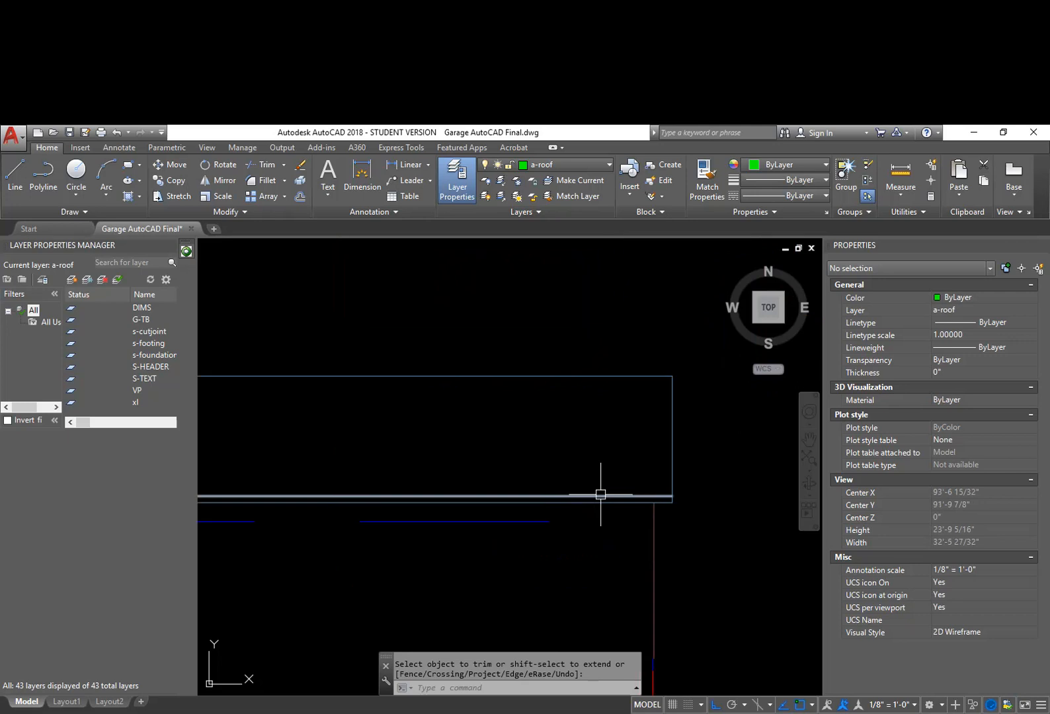
middle_drag(646, 482, 586, 439)
scroll(614, 469, up, 4)
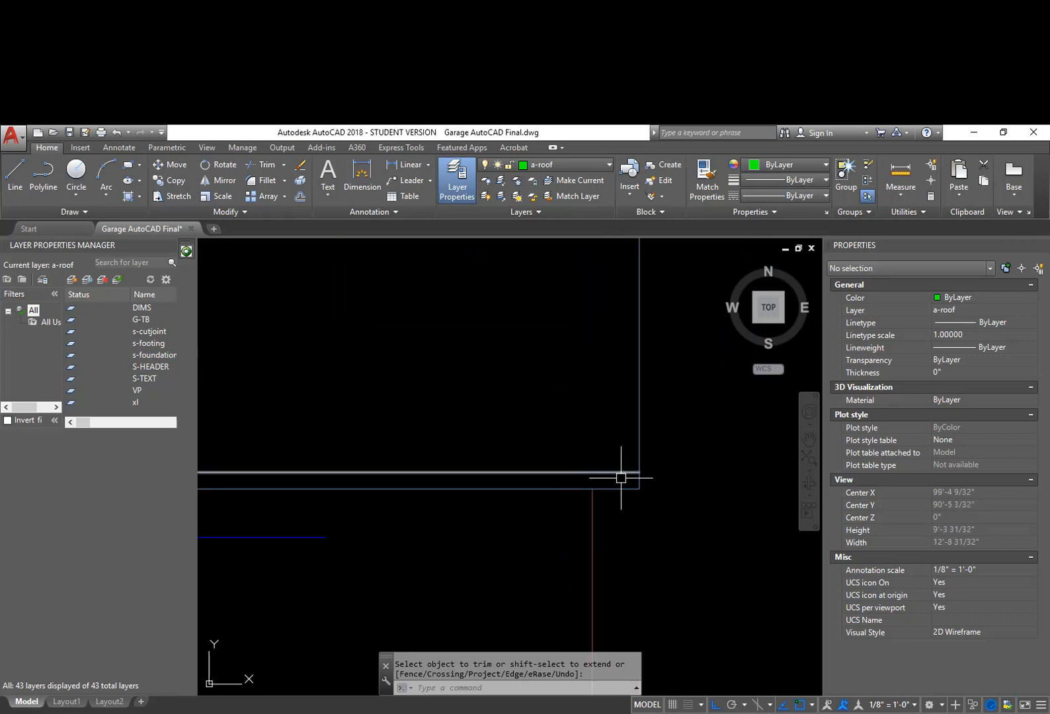
text(l)
key(Return)
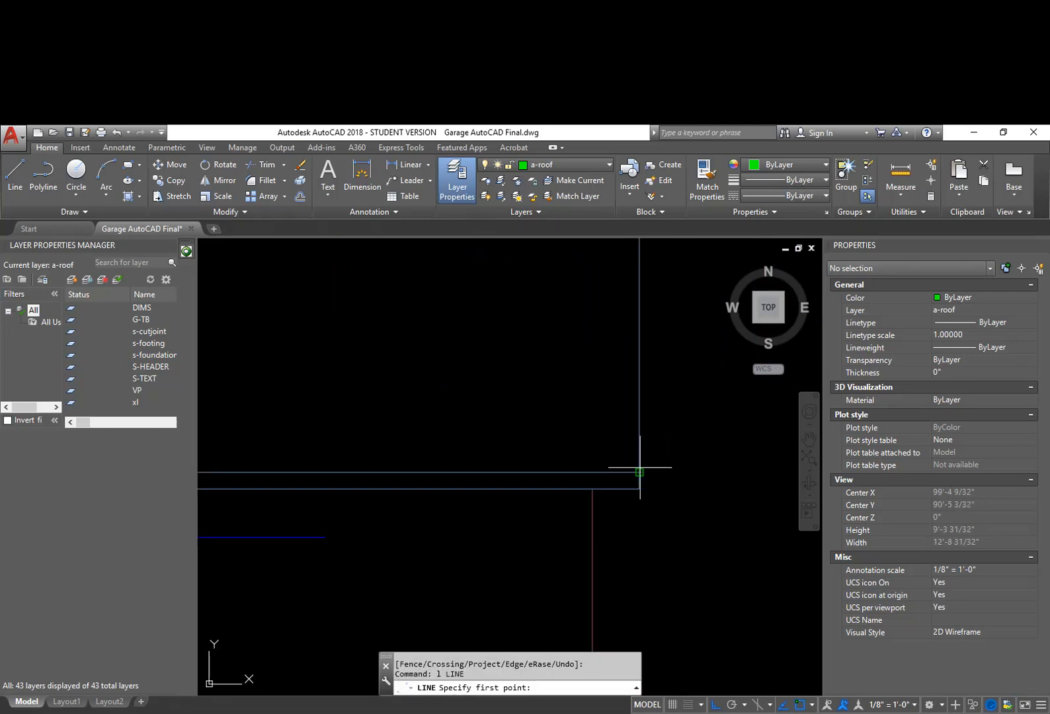
scroll(639, 471, down, 8)
key(Escape)
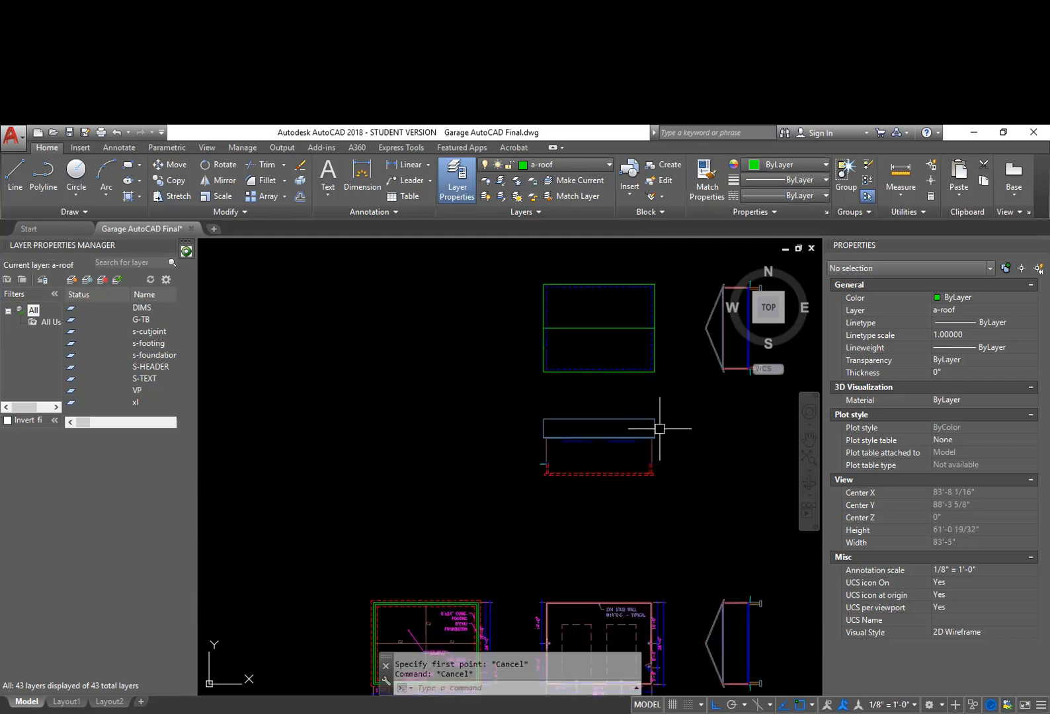
Step: Copy the whole sideways end view horizontally into the empty space to its right
middle_drag(688, 393, 598, 436)
text(c)
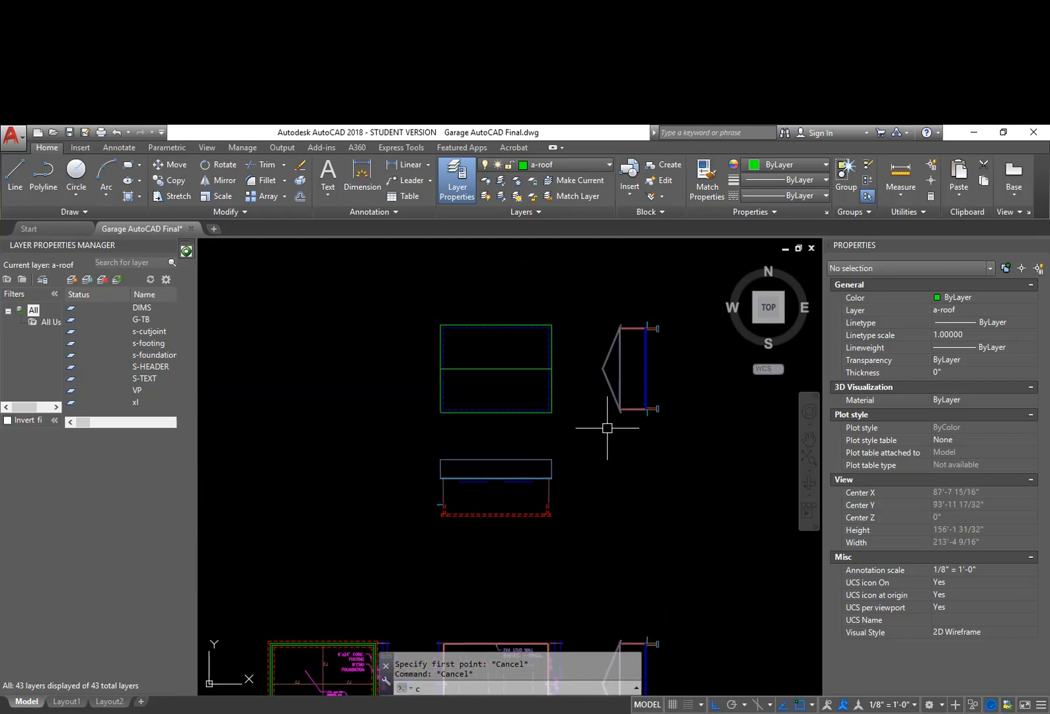
text(o)
key(Return)
click(692, 439)
click(579, 282)
key(Return)
click(637, 370)
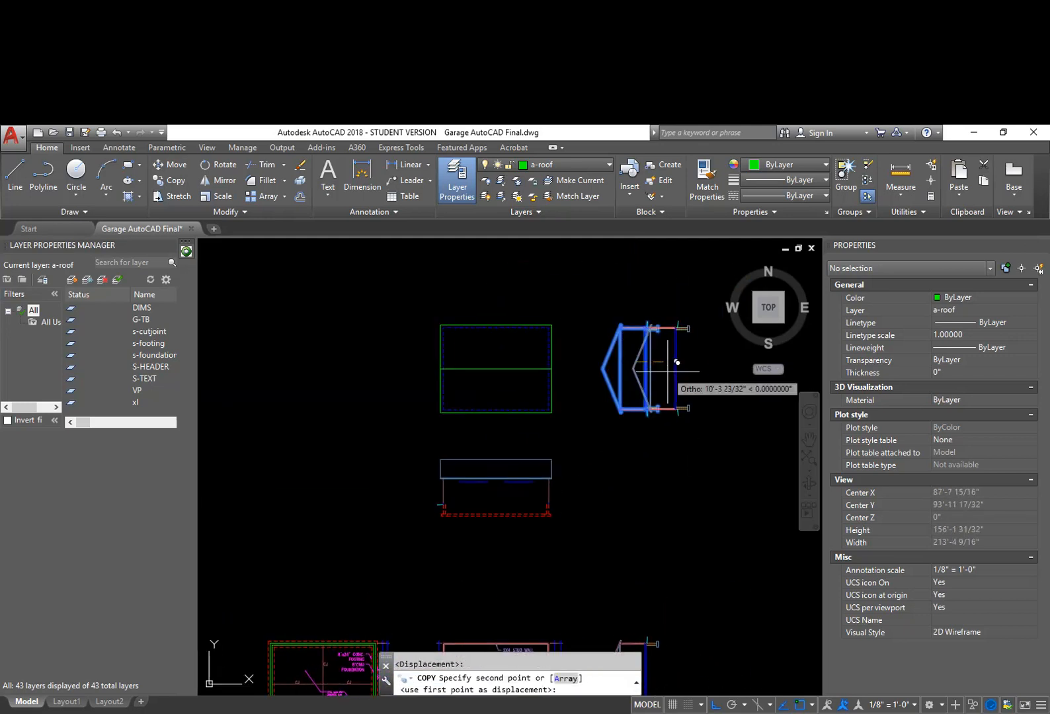
middle_drag(676, 362, 516, 362)
click(618, 409)
key(Escape)
Step: Rotate the copied end view to 270° so that its roof peak points up
text(r)
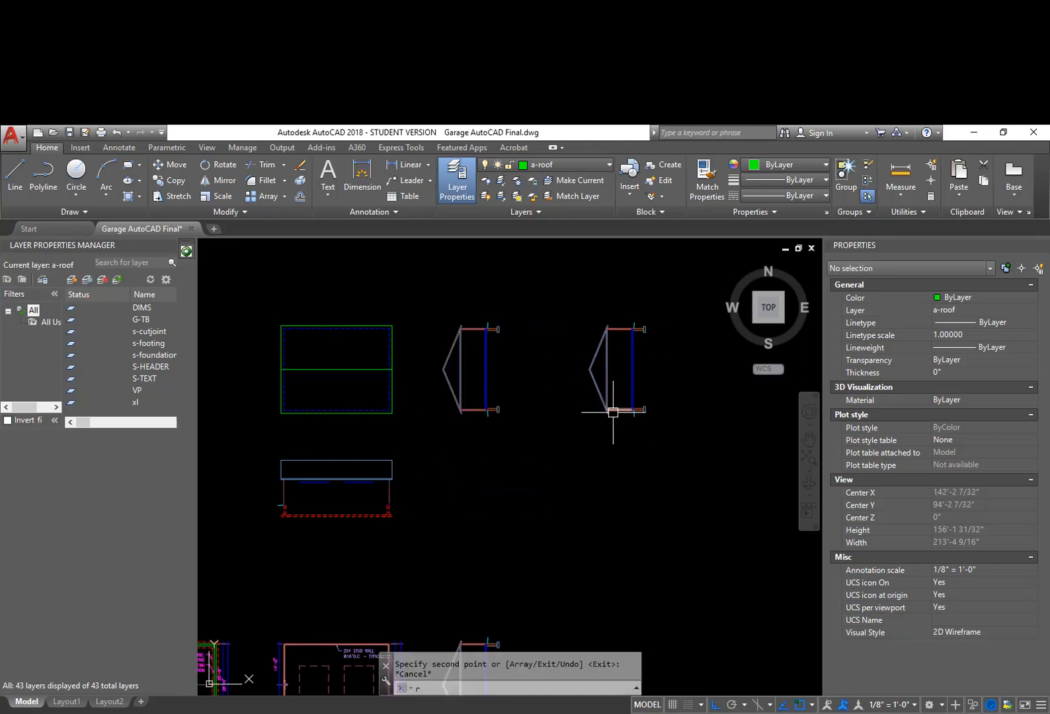
text(o)
key(Return)
click(681, 453)
click(552, 308)
key(Return)
click(618, 368)
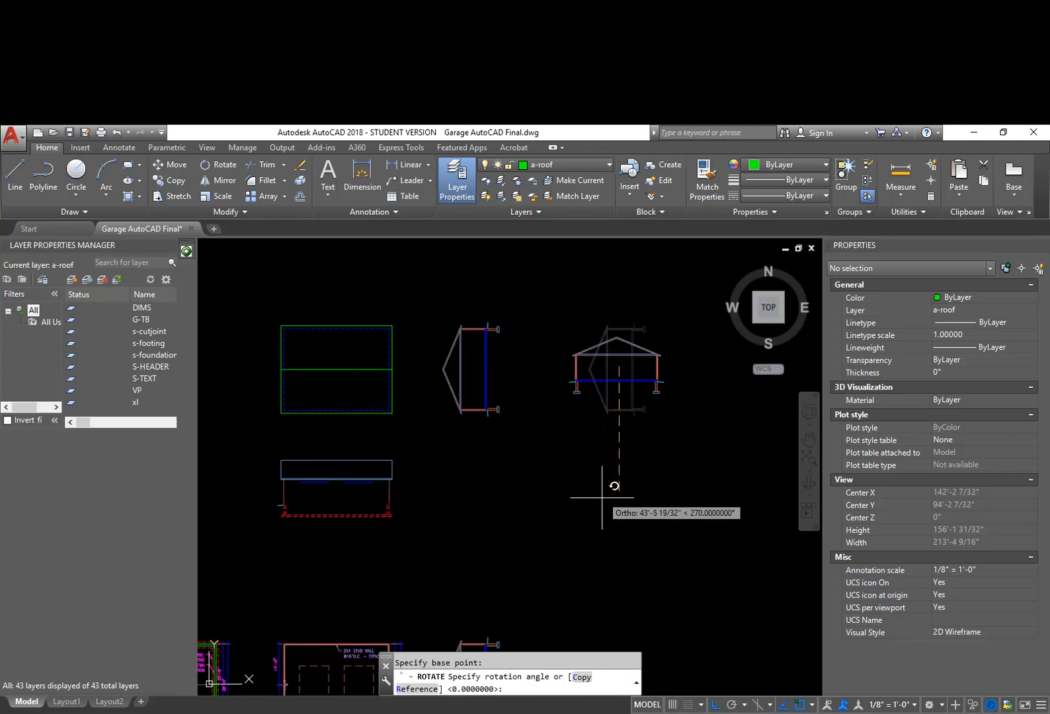
key(Escape)
Step: Move the right sloping roof line of the upright end view freely, with Ortho off, onto the front elevation's right roof end
text(m)
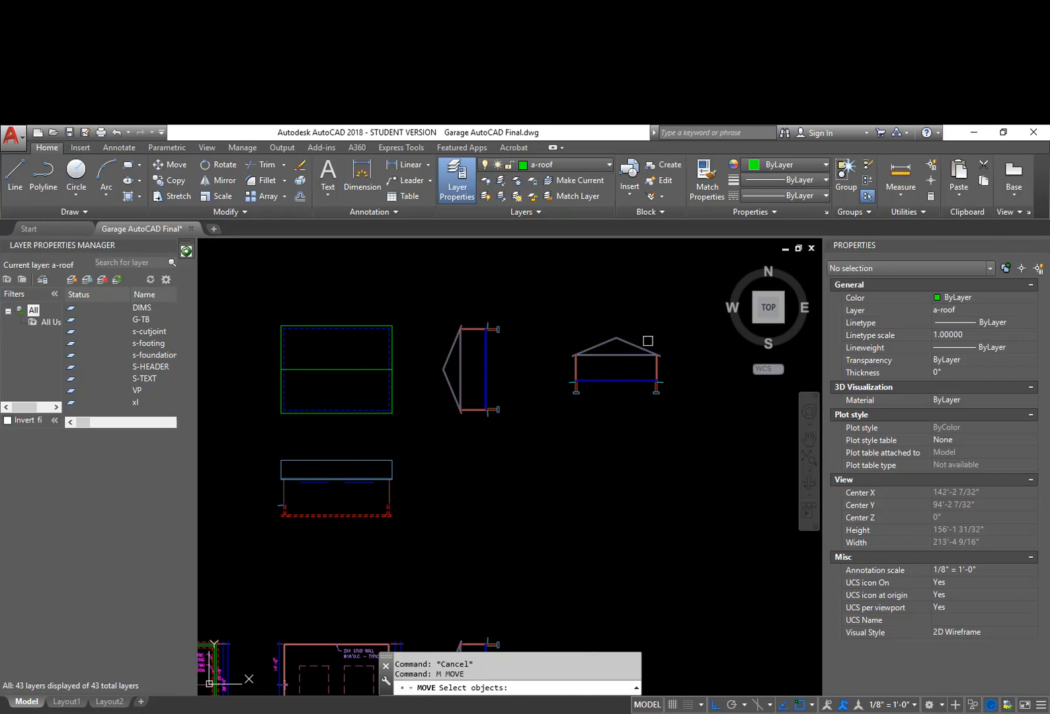
key(Return)
click(663, 324)
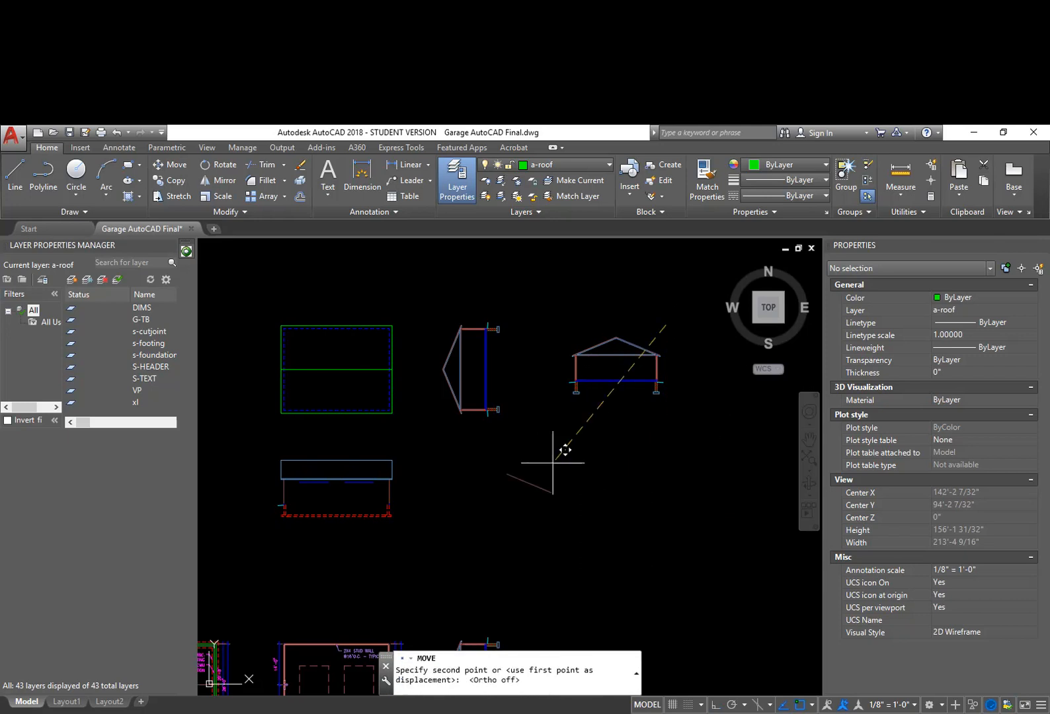
scroll(300, 466, up, 5)
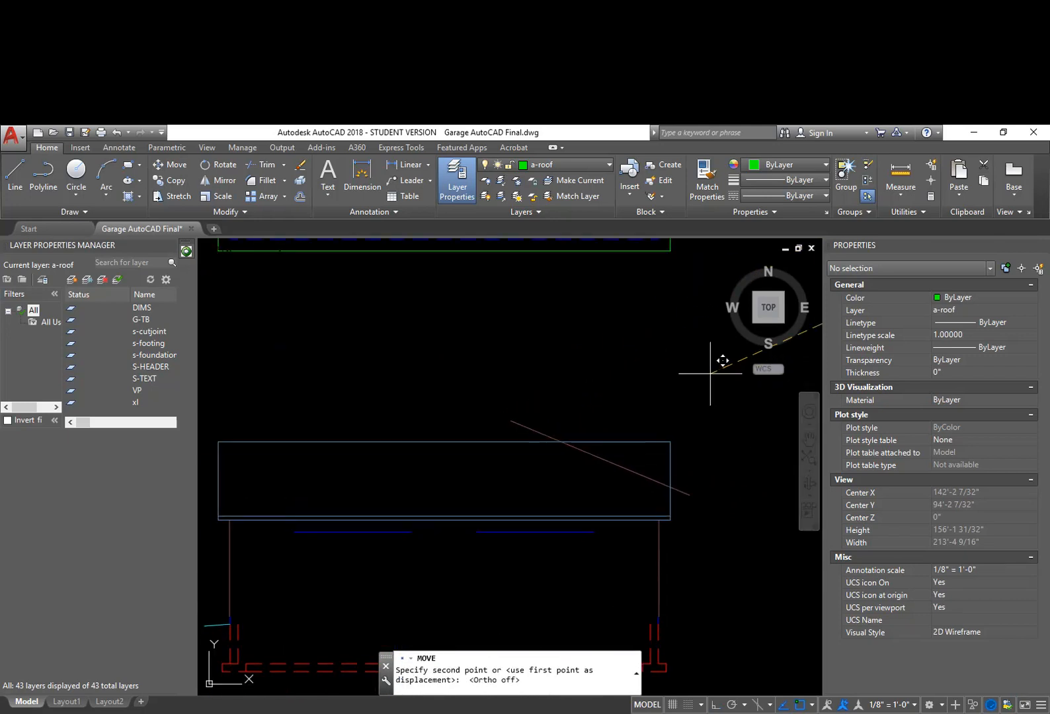
click(695, 428)
key(Escape)
scroll(656, 485, up, 4)
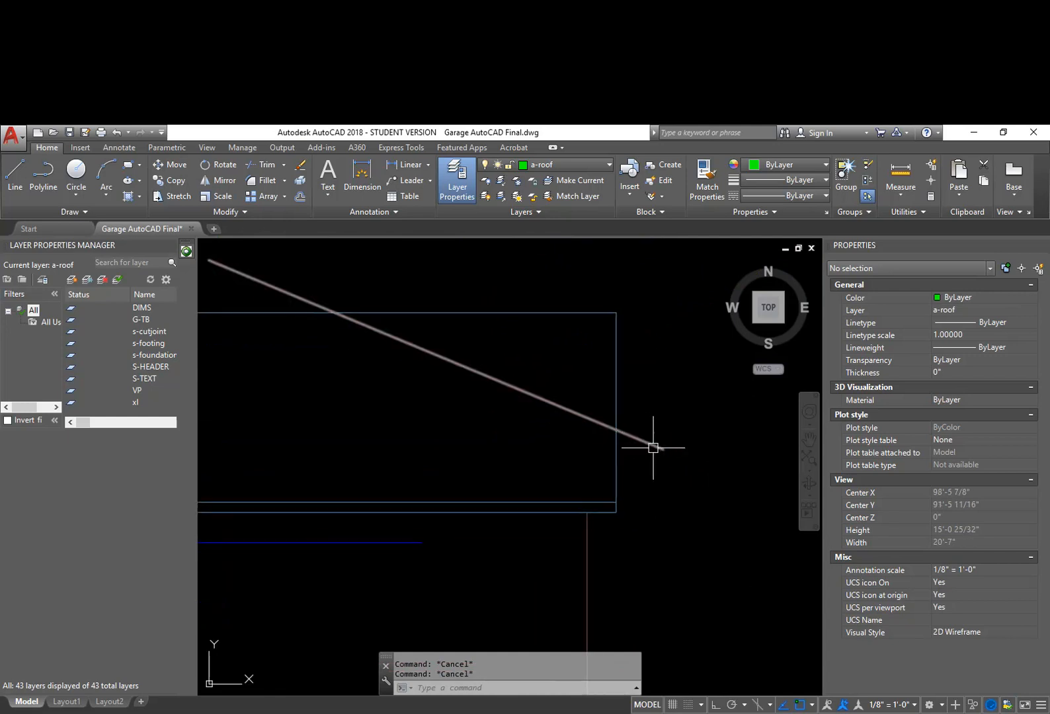
Step: Move the sloping roof line so its lower end sits on the front elevation's right eave corner, at the upper fascia line
text(m)
key(Return)
click(650, 431)
key(Return)
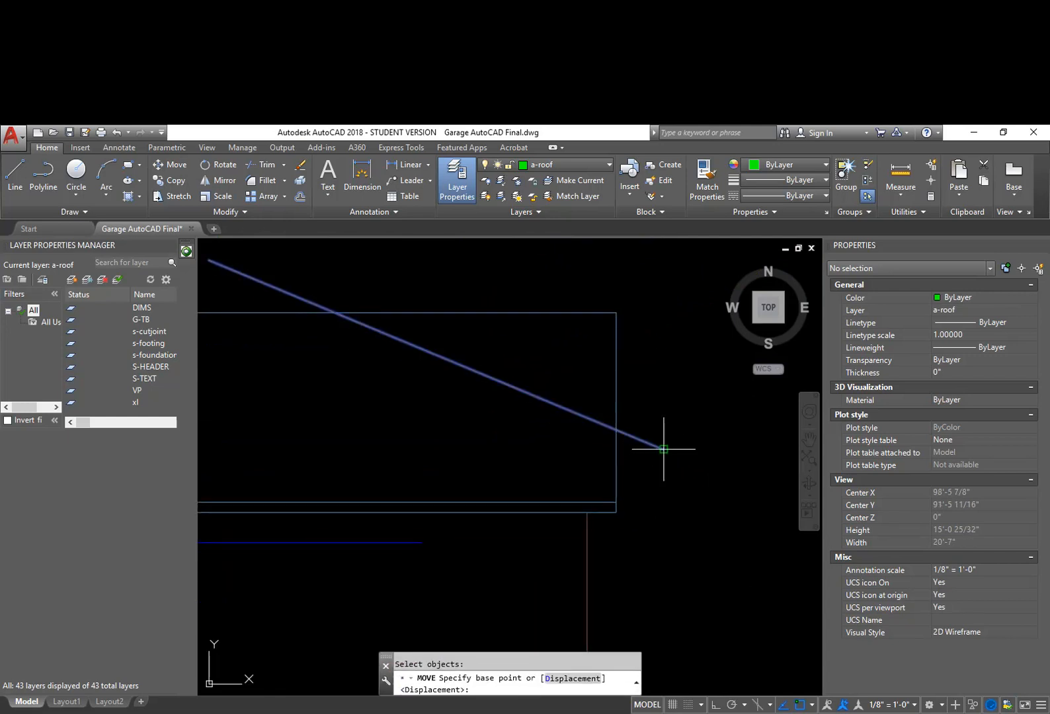
click(663, 449)
click(616, 501)
key(Escape)
key(Escape)
scroll(658, 540, down, 4)
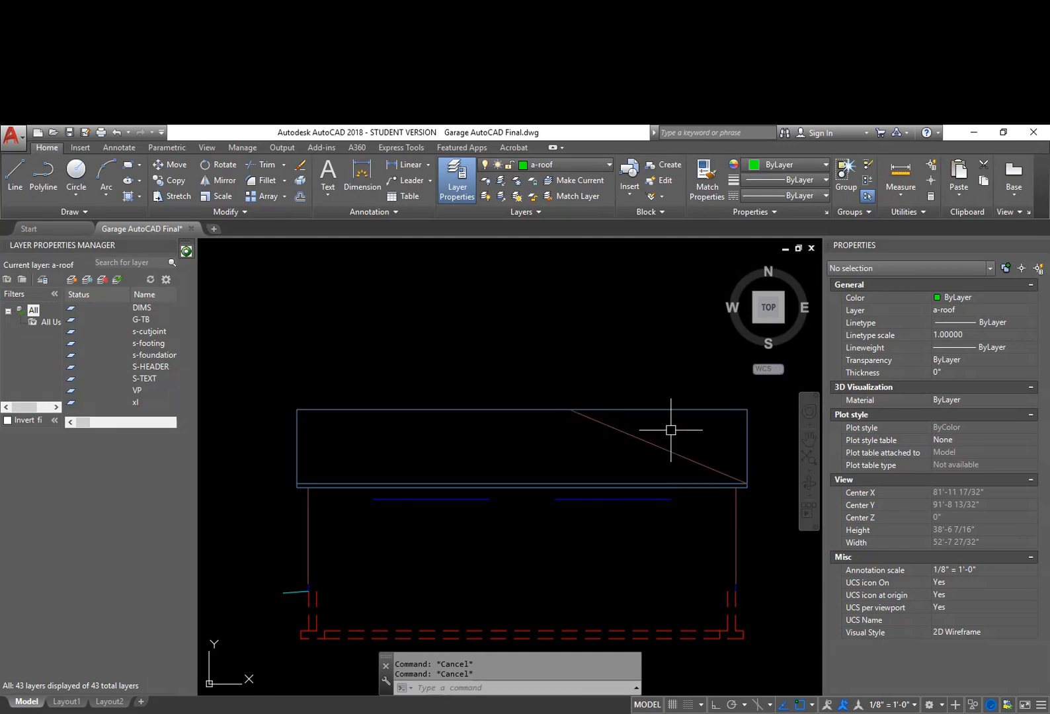
Step: Mirror the right sloping roof line about a vertical axis through the midpoint of the front elevation's top roof line, keeping the original
text(mi MIRROR)
click(660, 449)
key(Return)
click(538, 407)
key(F8)
click(566, 287)
key(Return)
Step: Fillet the front elevation's top roof line to both sloping lines with zero radius
text(f)
key(Return)
click(584, 416)
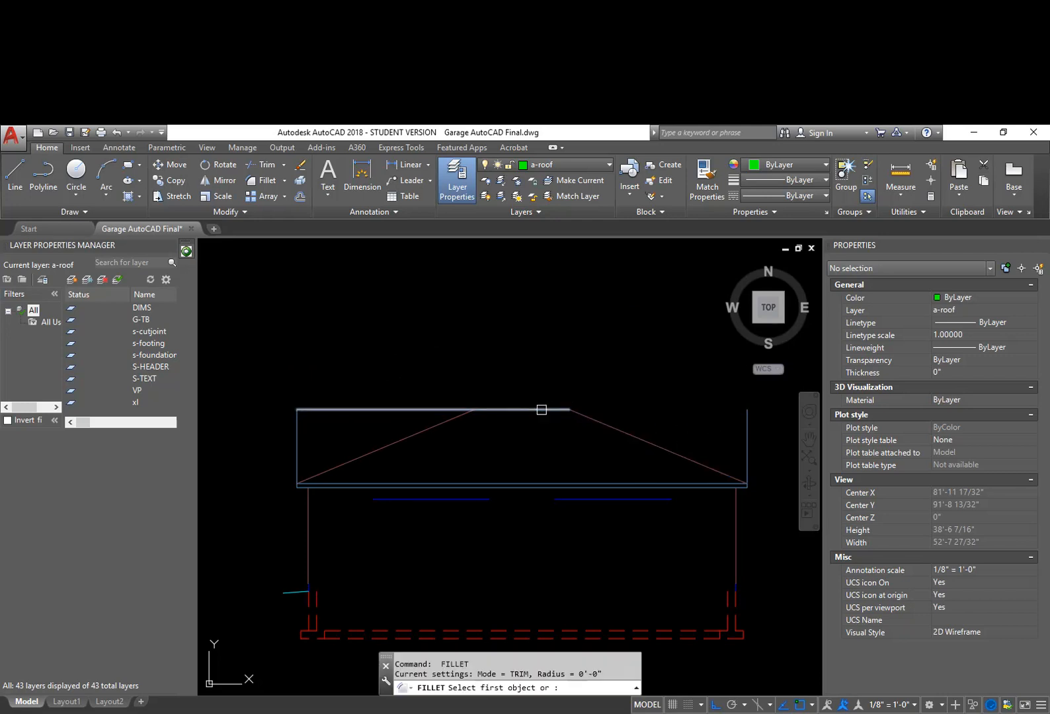
click(472, 418)
key(Return)
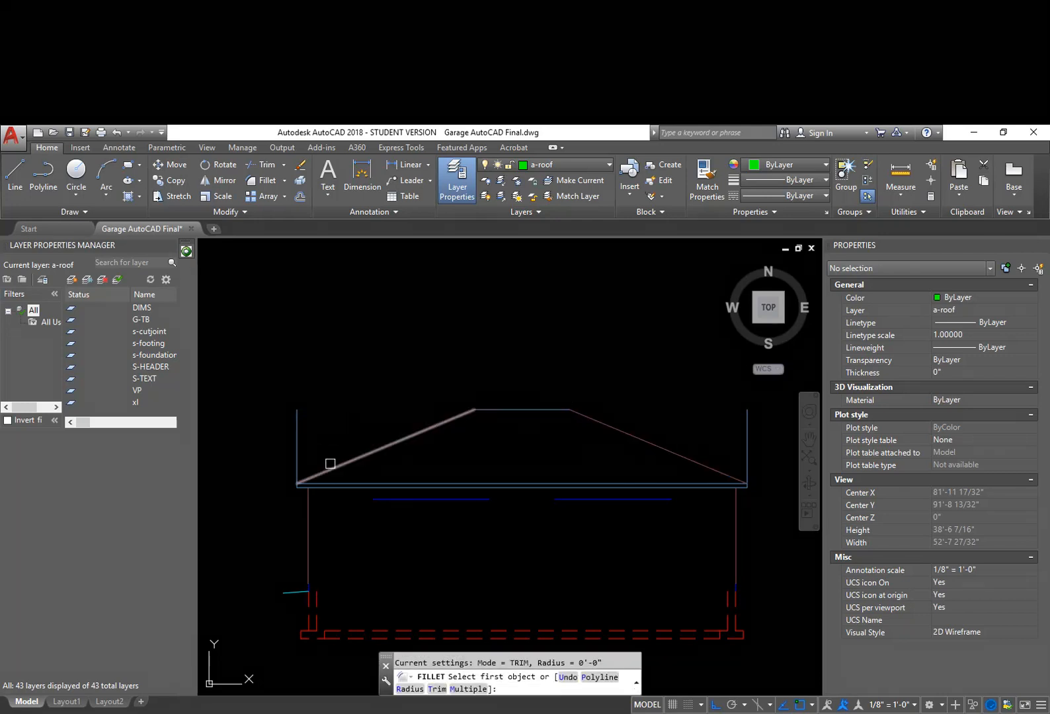
key(Escape)
key(Escape)
Step: Erase the leftover vertical roof edge at the left end of the front elevation
click(295, 447)
text(E)
key(Return)
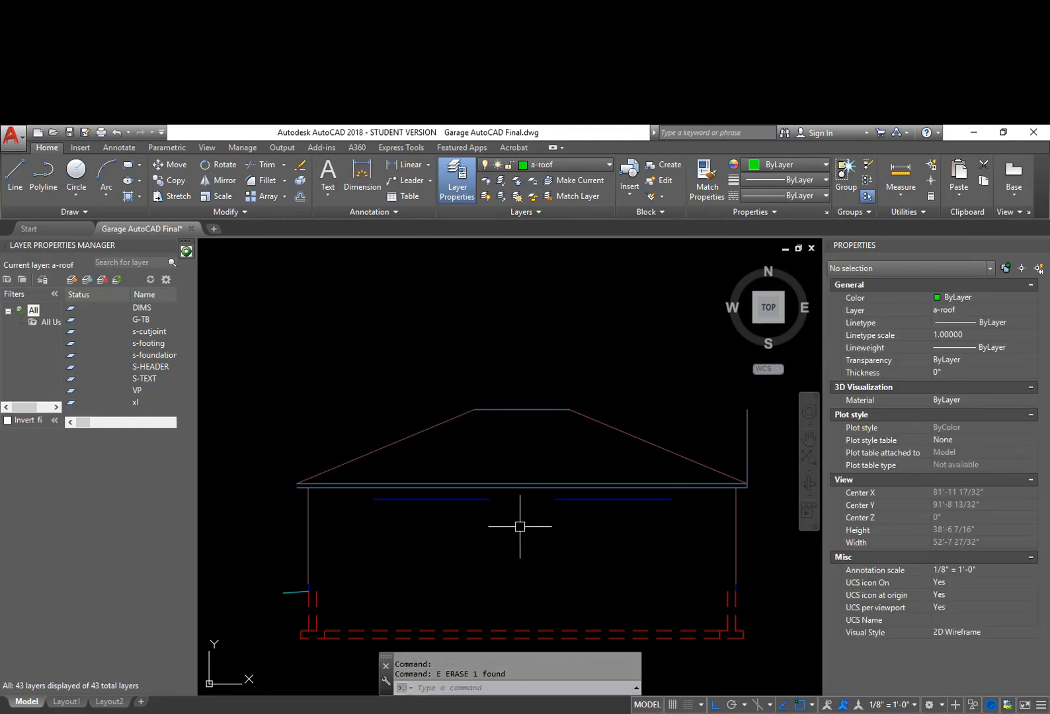
Step: Draw vertical projection lines from both ends of the front elevation's ridge up past the ridge line in the roof plan
scroll(518, 522, down, 3)
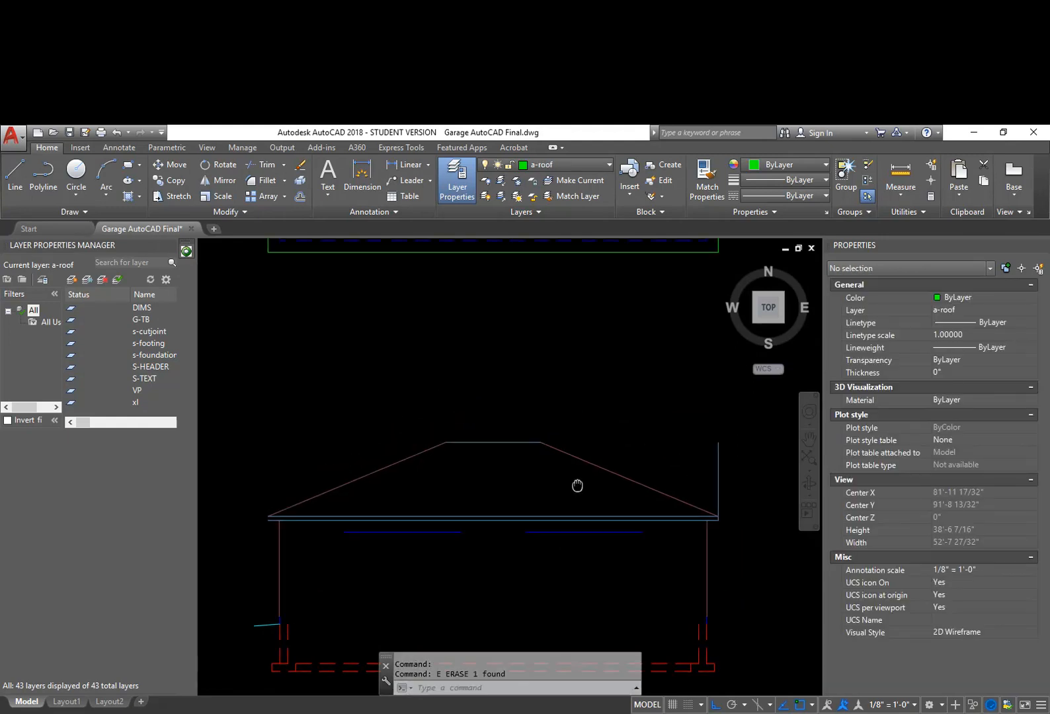
mouse_move(546, 390)
middle_down()
mouse_move(565, 480)
mouse_move(569, 436)
middle_up()
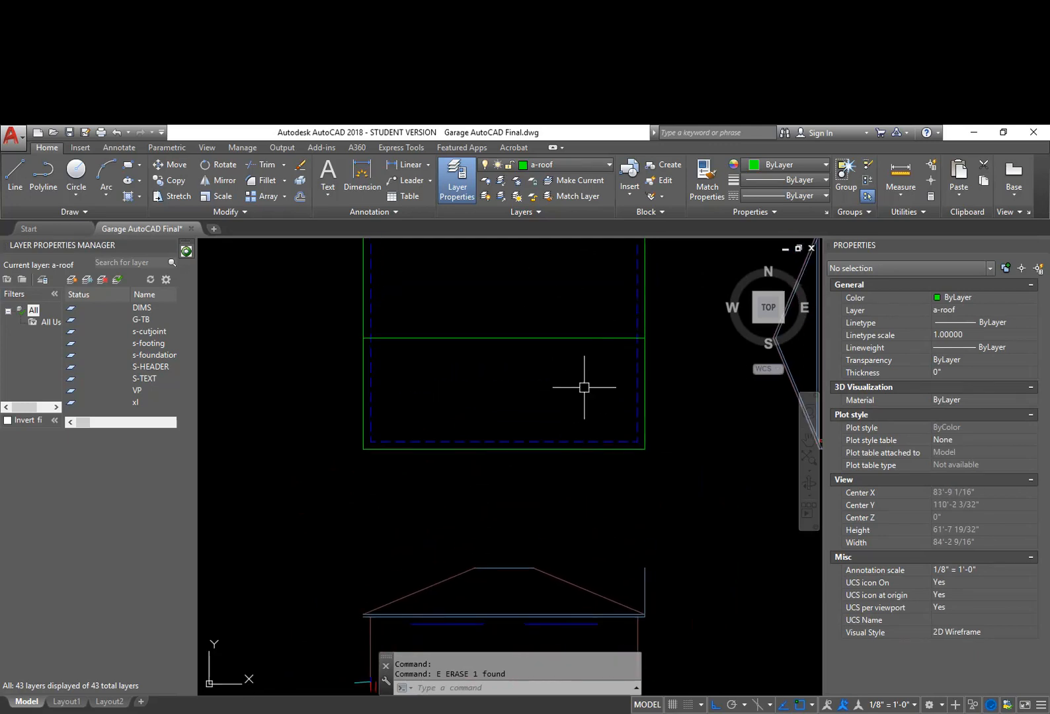
text(l)
key(Return)
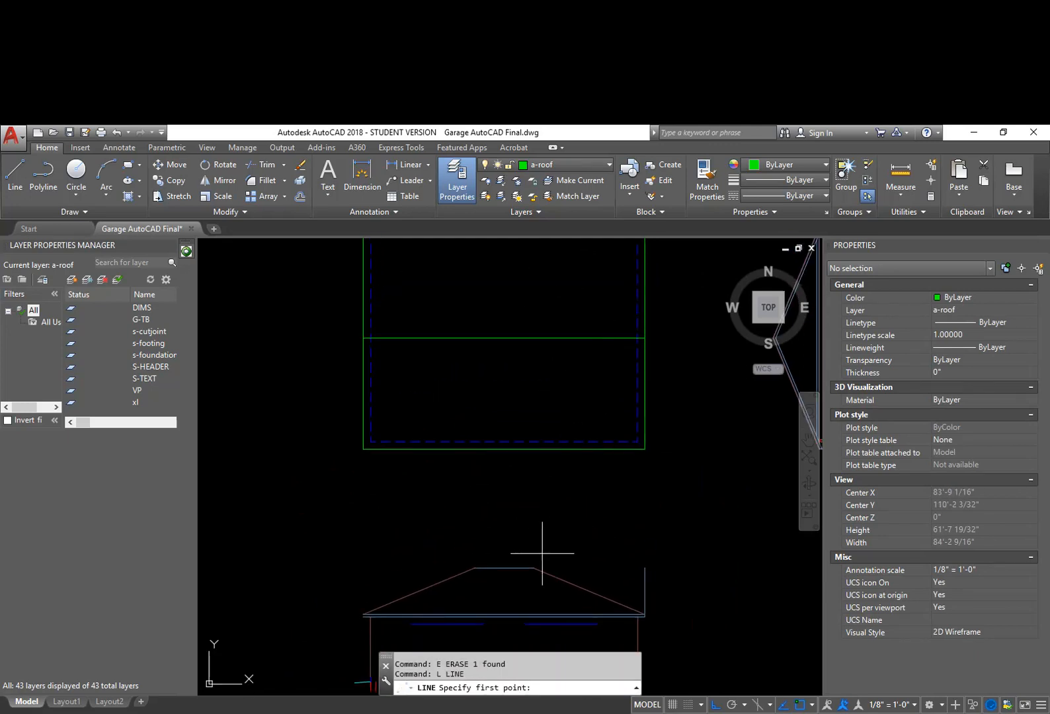
click(533, 567)
middle_drag(563, 422, 551, 481)
click(521, 339)
key(Escape)
key(Return)
click(462, 625)
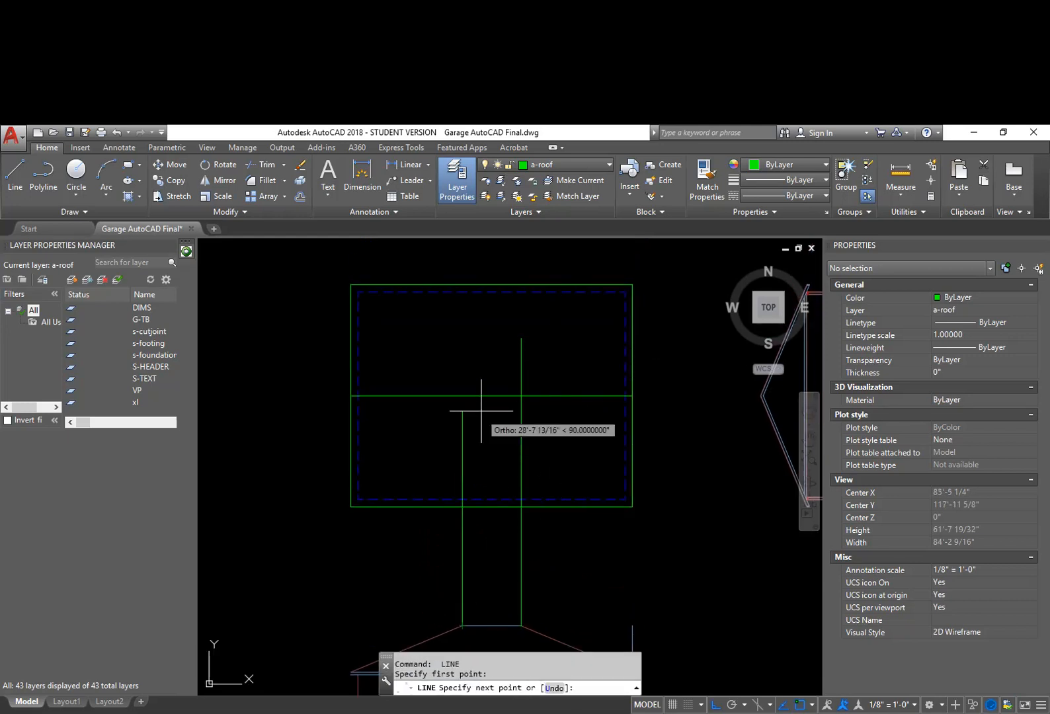
click(468, 349)
key(Escape)
middle_drag(560, 527, 558, 444)
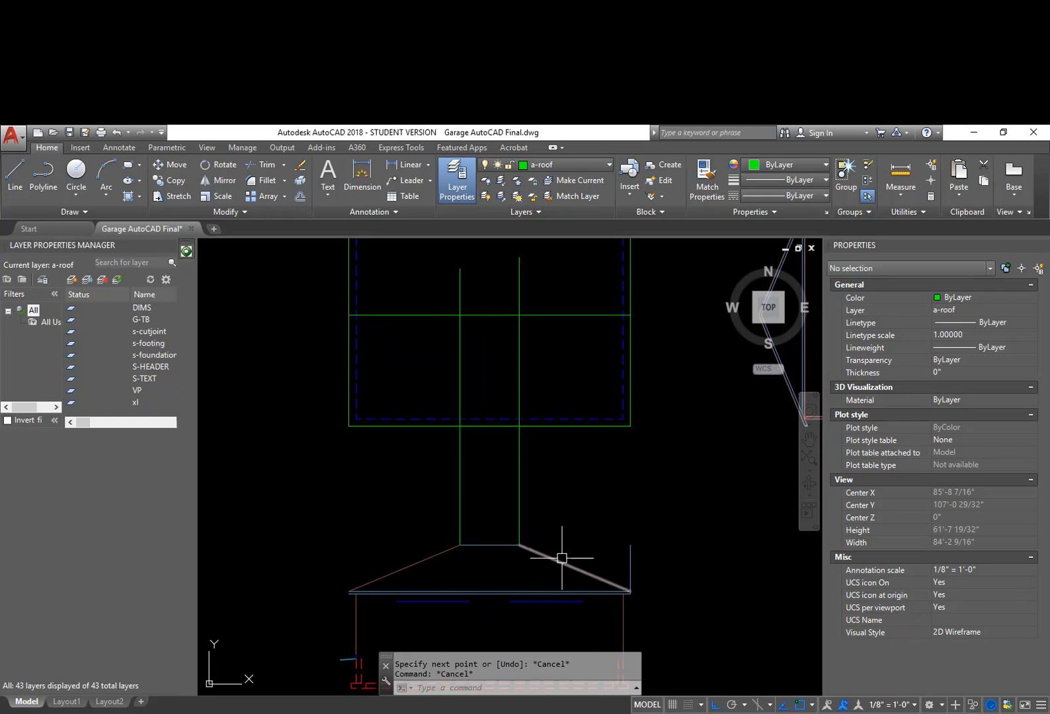
Step: Trim the roof plan's ridge line back to the two vertical projection lines on both sides
mouse_move(567, 565)
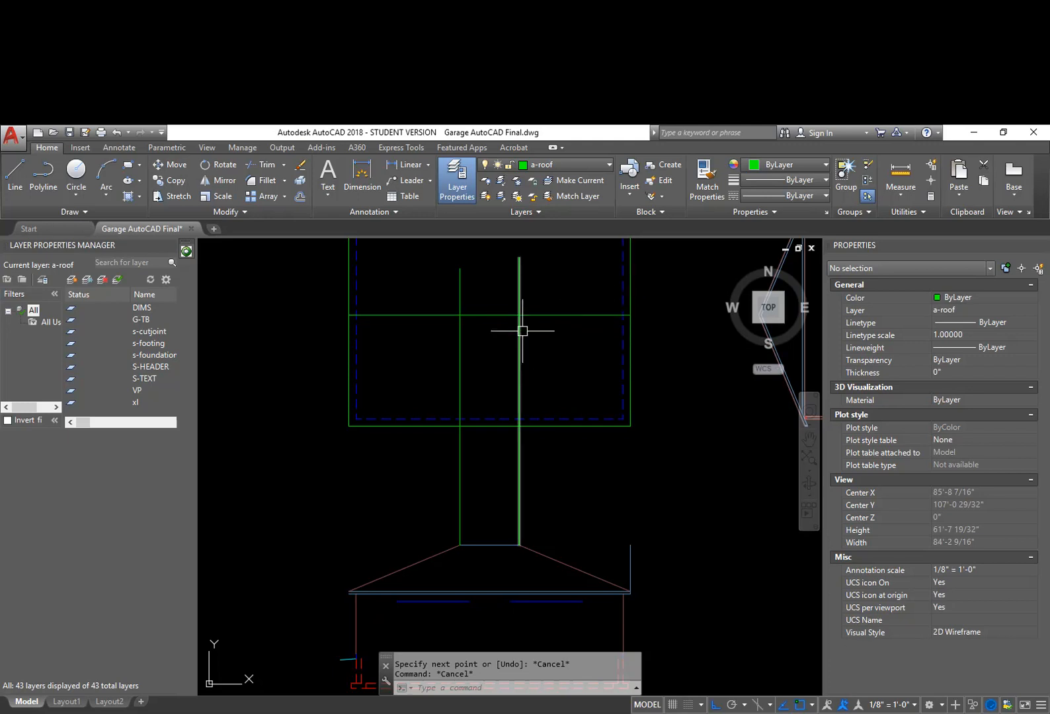
text(tr)
key(Return)
key(Return)
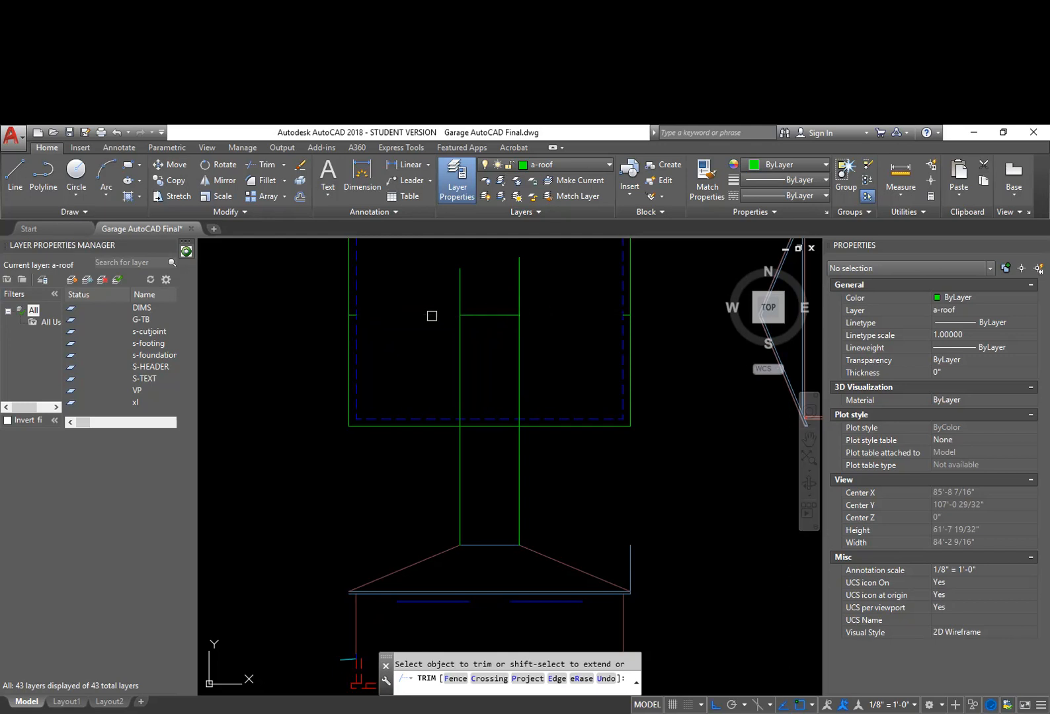
key(Return)
Step: Erase the leftover ridge stubs at the right and left edges of the roof plan outline
text(e)
key(Return)
click(594, 330)
click(661, 300)
key(Return)
key(Return)
click(392, 295)
click(448, 363)
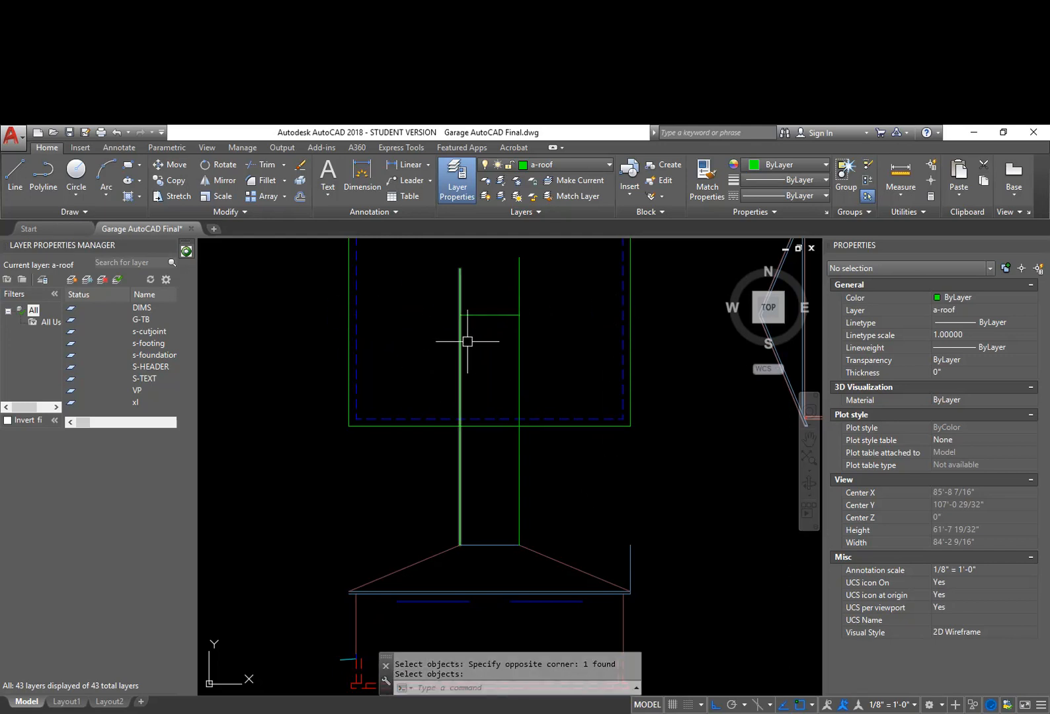
key(Return)
Step: Draw hip lines from the plan ridge's right end to the lower-right and upper-right corners of the roof outline
text(l)
key(Return)
click(518, 314)
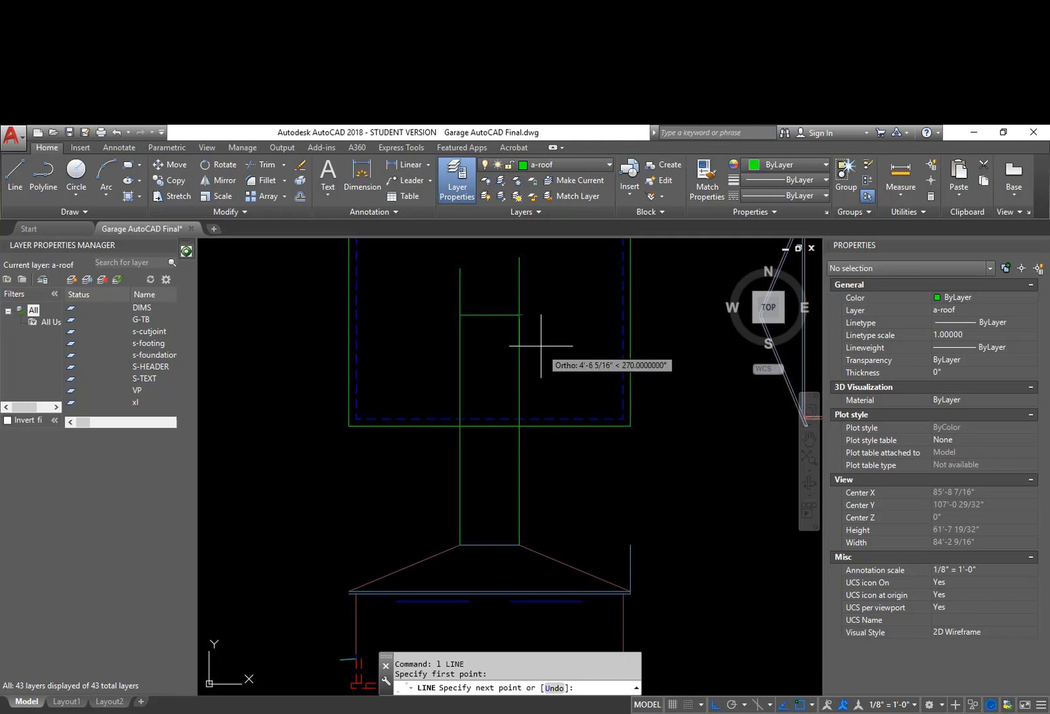
click(629, 424)
key(Escape)
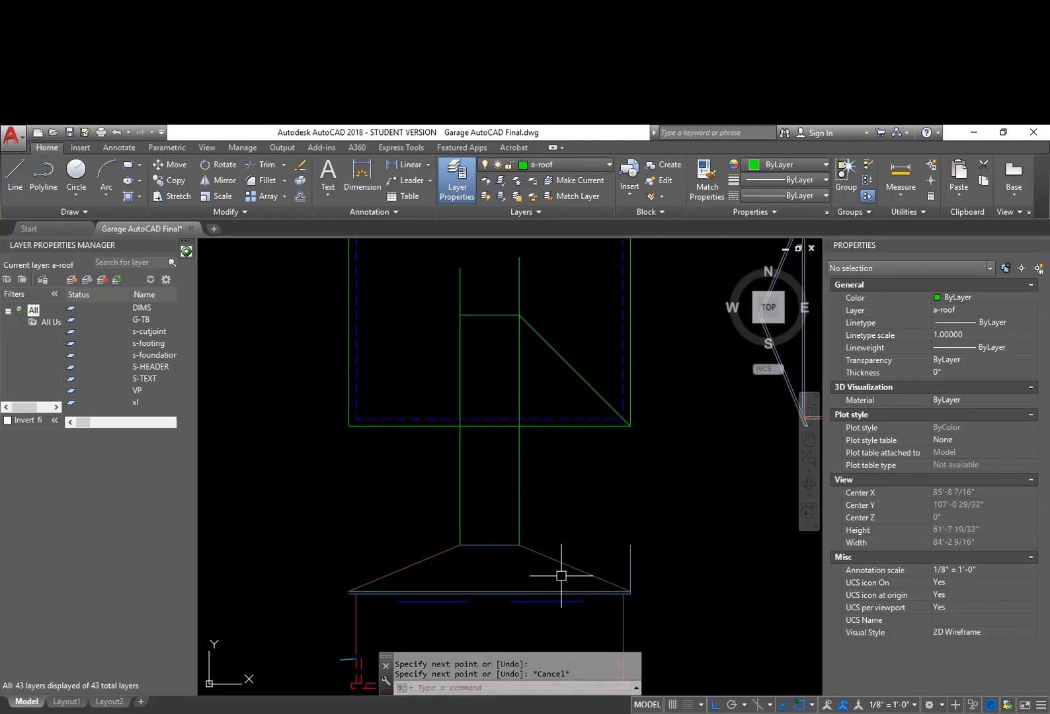
middle_drag(545, 555, 541, 583)
key(Return)
click(519, 343)
middle_drag(564, 305, 525, 374)
click(590, 308)
key(Escape)
middle_drag(525, 427, 607, 408)
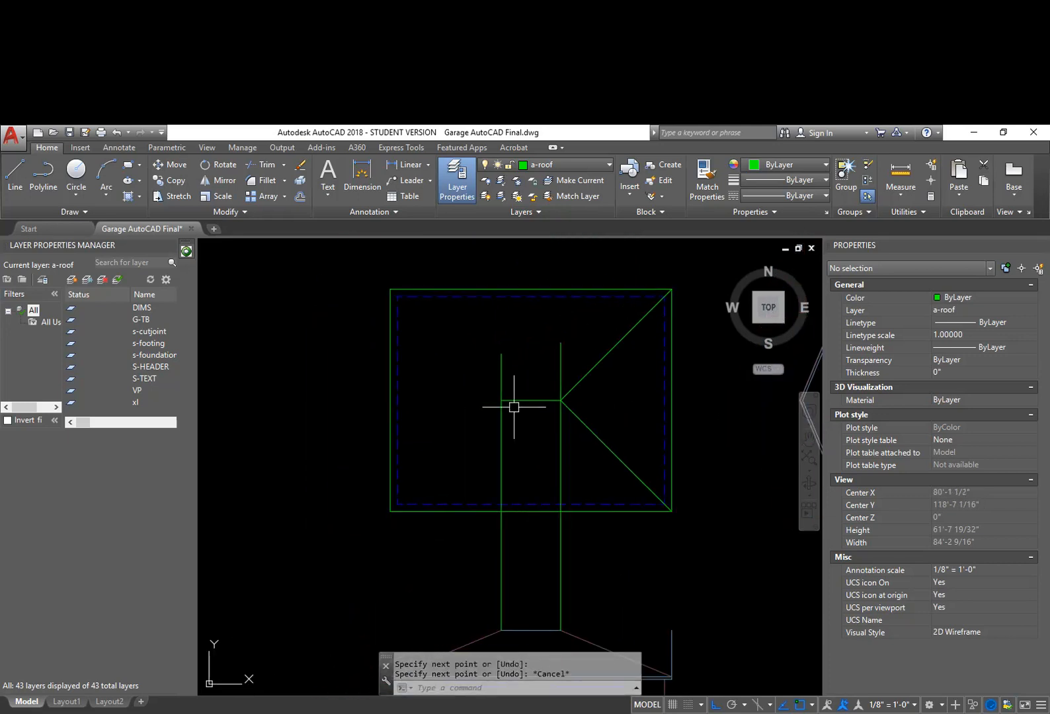
Step: Draw hip lines from the plan ridge's left end to the upper-left and lower-left corners of the roof outline
key(Return)
click(502, 353)
click(392, 290)
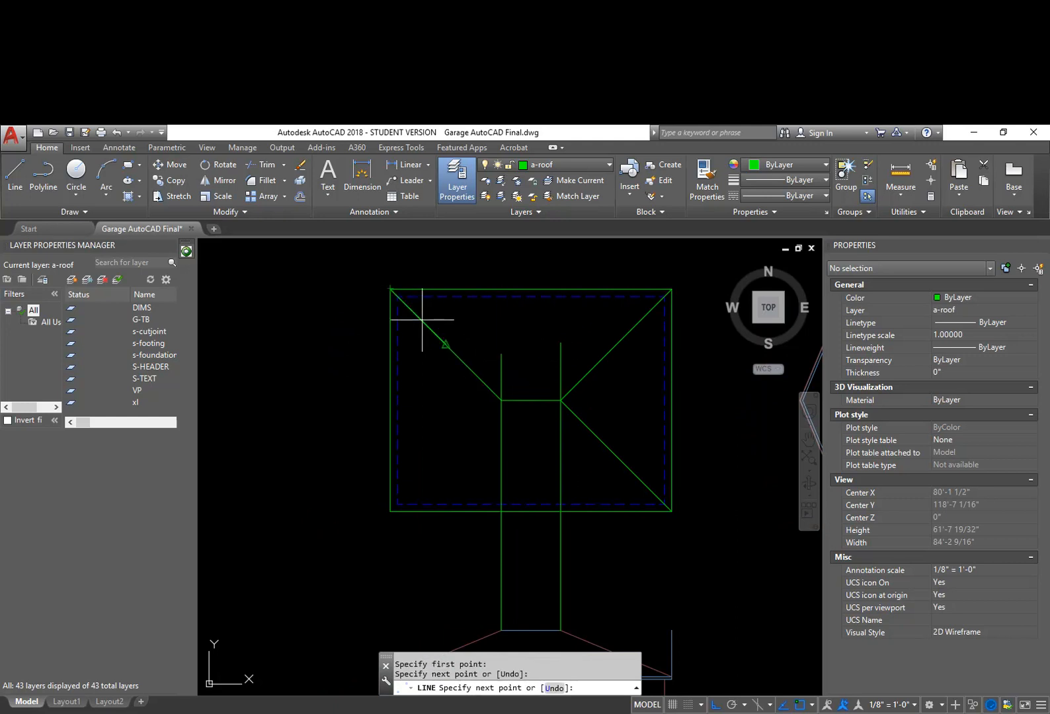
key(Escape)
key(Return)
click(501, 400)
click(393, 513)
key(Escape)
Step: Erase the two vertical projection lines between the front elevation and the roof plan
text(e)
key(Return)
click(583, 553)
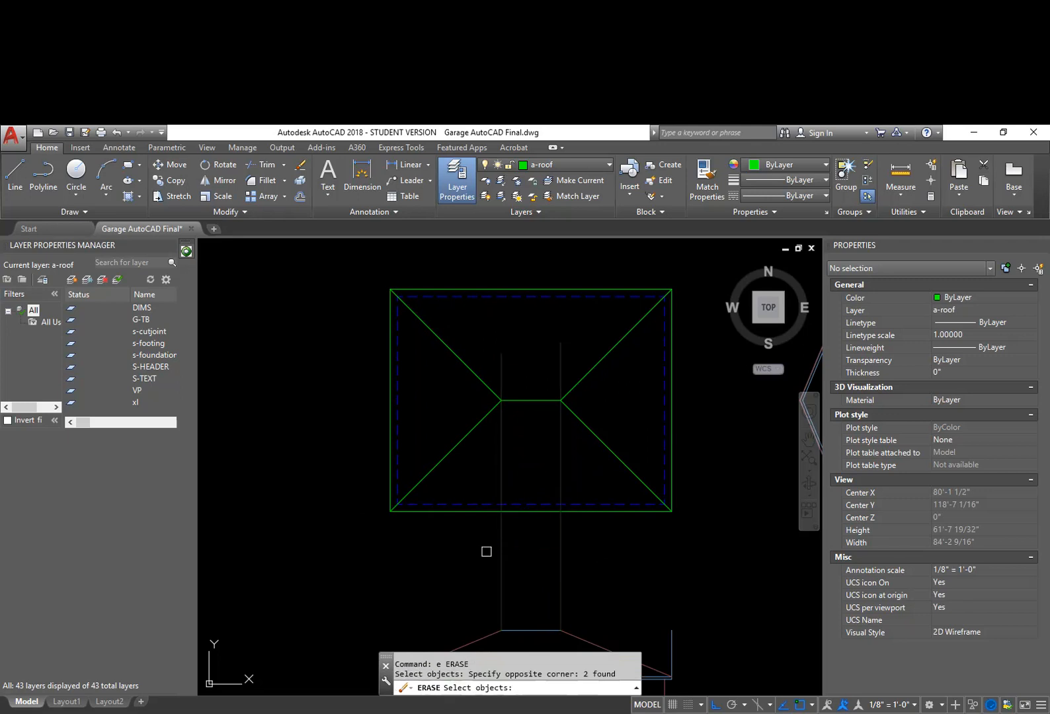
click(486, 551)
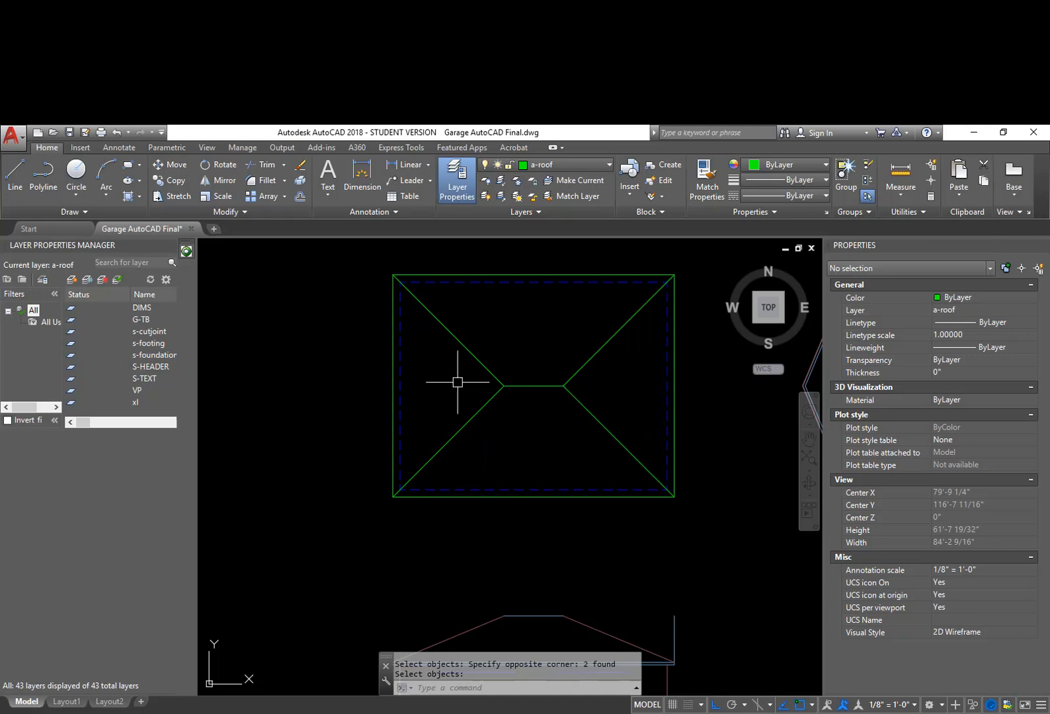
Step: Draw a slope triangle beside the front elevation's right eave with a 9" rise, a 12" run and a closing diagonal
mouse_move(646, 575)
middle_down()
mouse_move(652, 471)
mouse_move(558, 436)
middle_up()
scroll(666, 541, up, 2)
scroll(543, 474, up, 2)
middle_drag(452, 475, 538, 473)
middle_drag(447, 422, 520, 426)
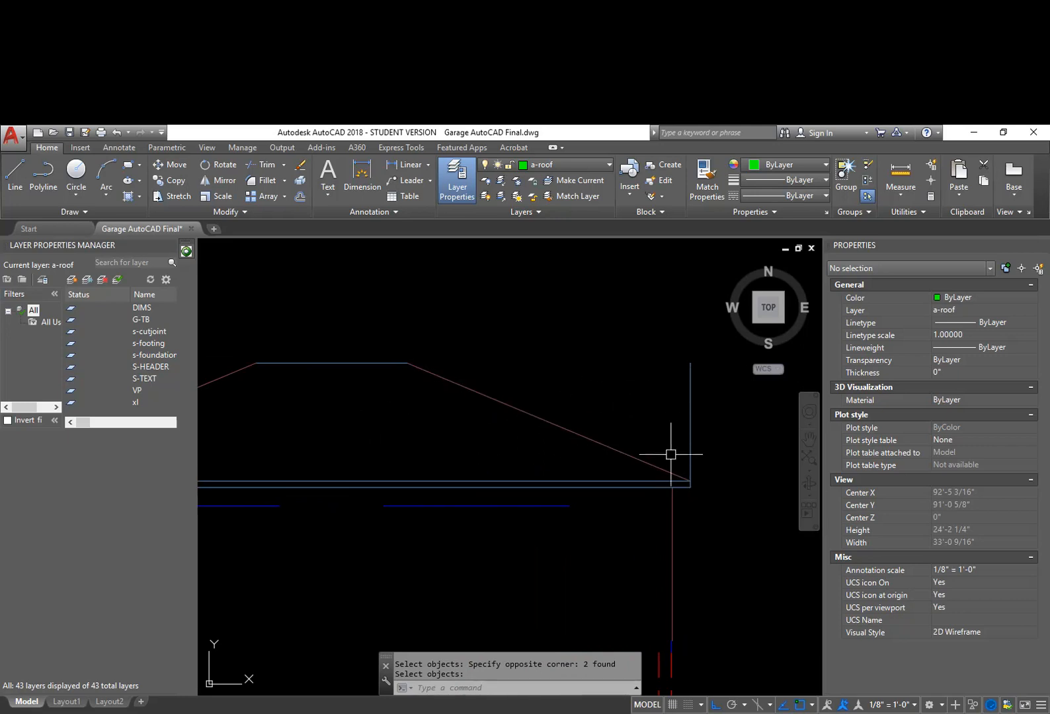
middle_drag(722, 487, 637, 480)
text(l)
key(Return)
click(683, 500)
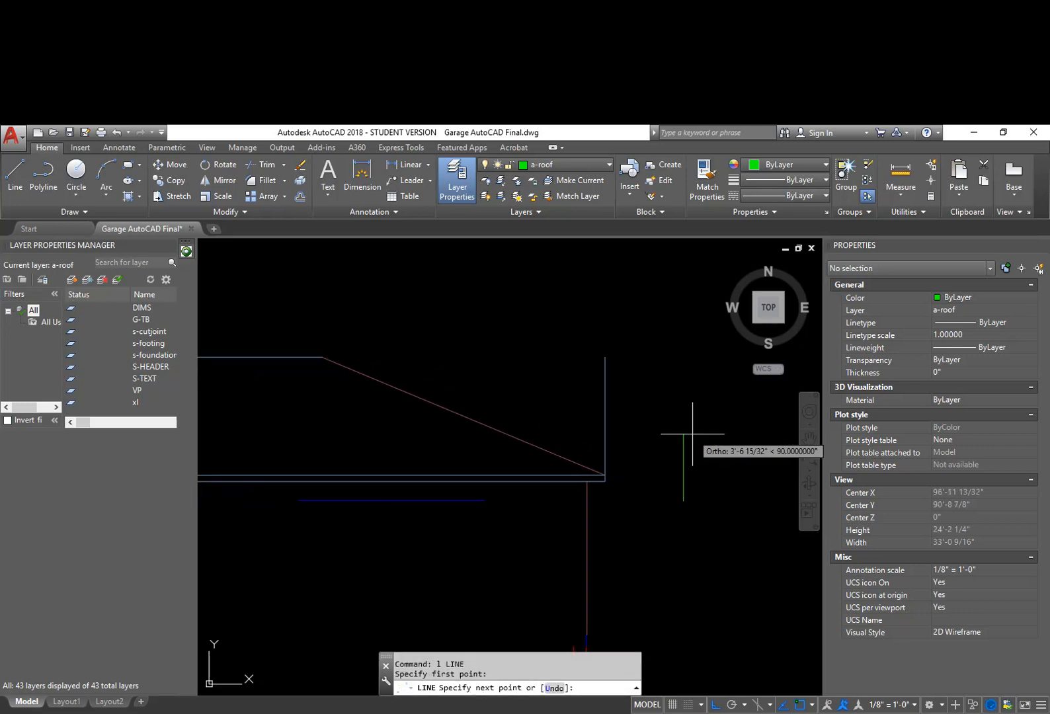
key(Return)
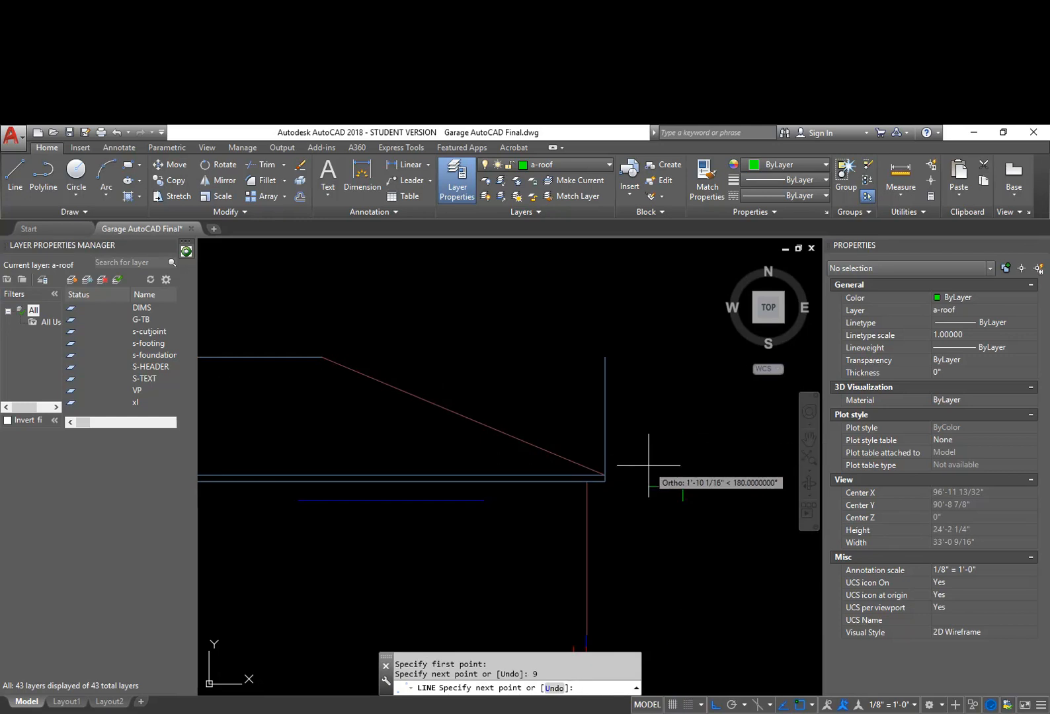
text(12)
key(Return)
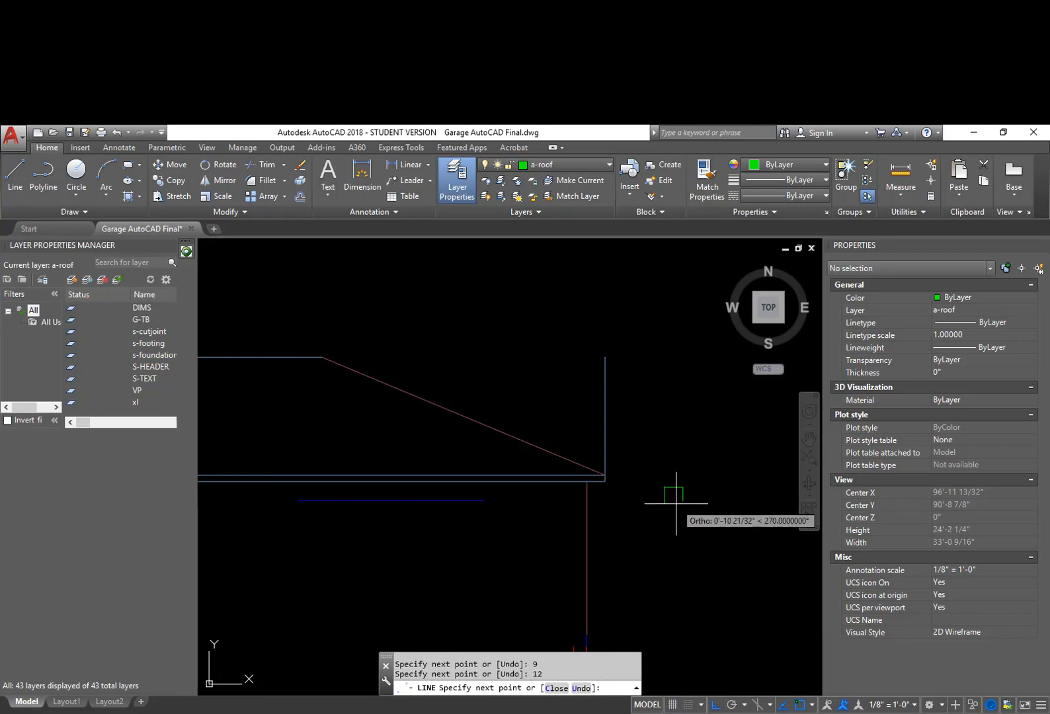
scroll(675, 506, up, 5)
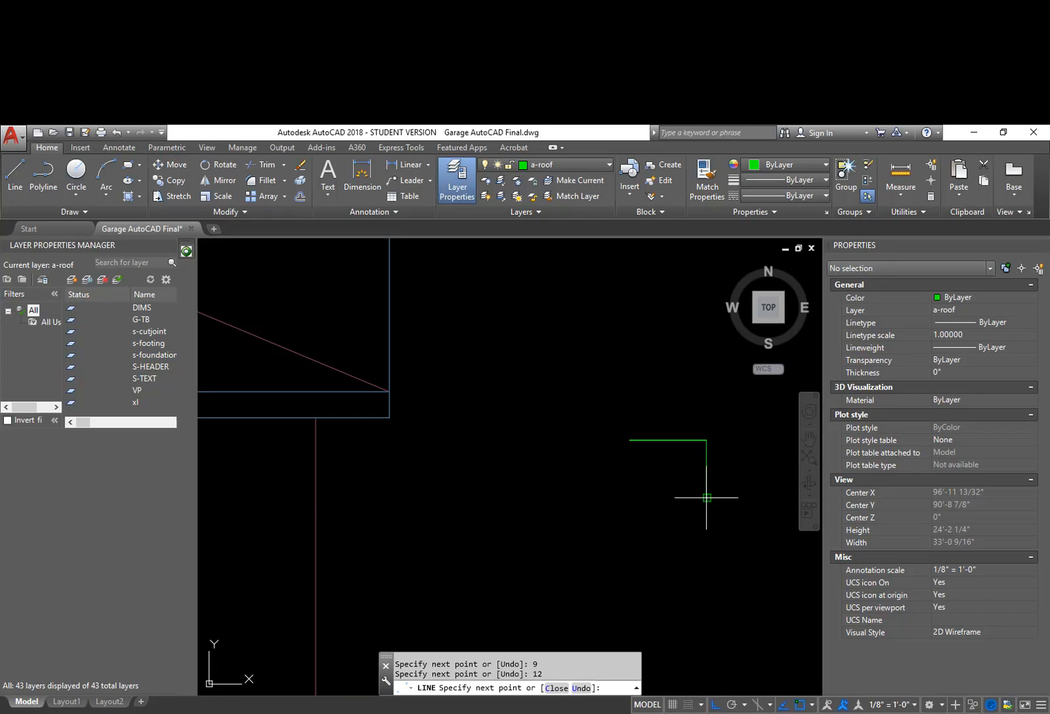
key(Escape)
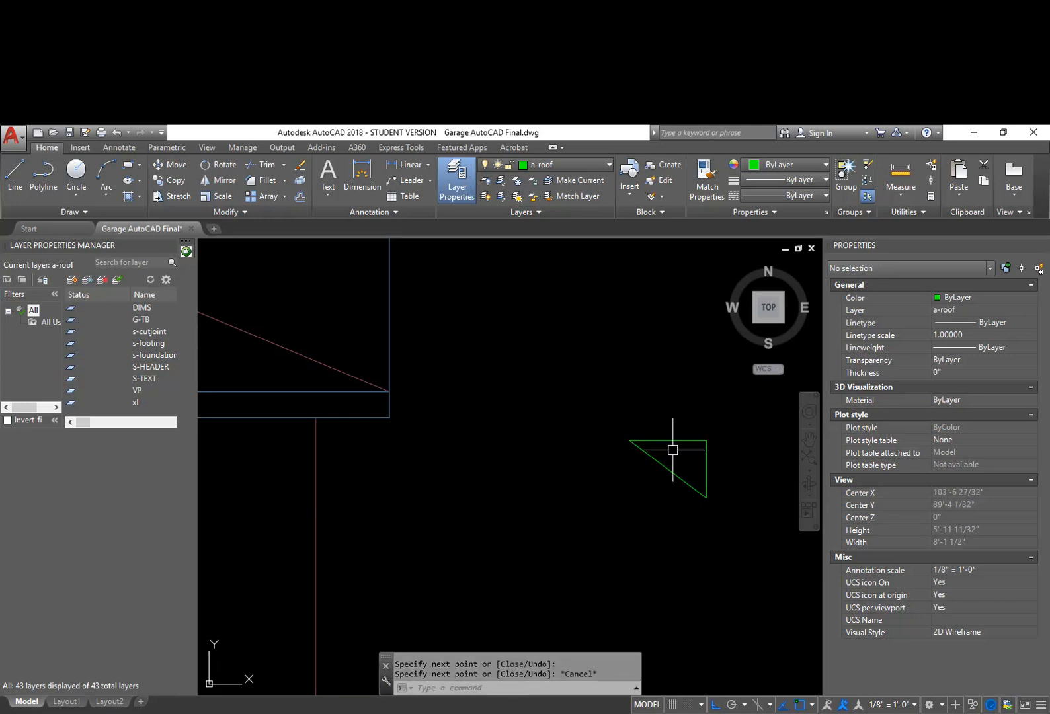
Step: Move the slope triangle's diagonal by its lower end onto the front elevation's right eave corner
text(m)
key(Return)
click(691, 486)
key(Return)
click(706, 497)
click(389, 391)
scroll(452, 416, down, 4)
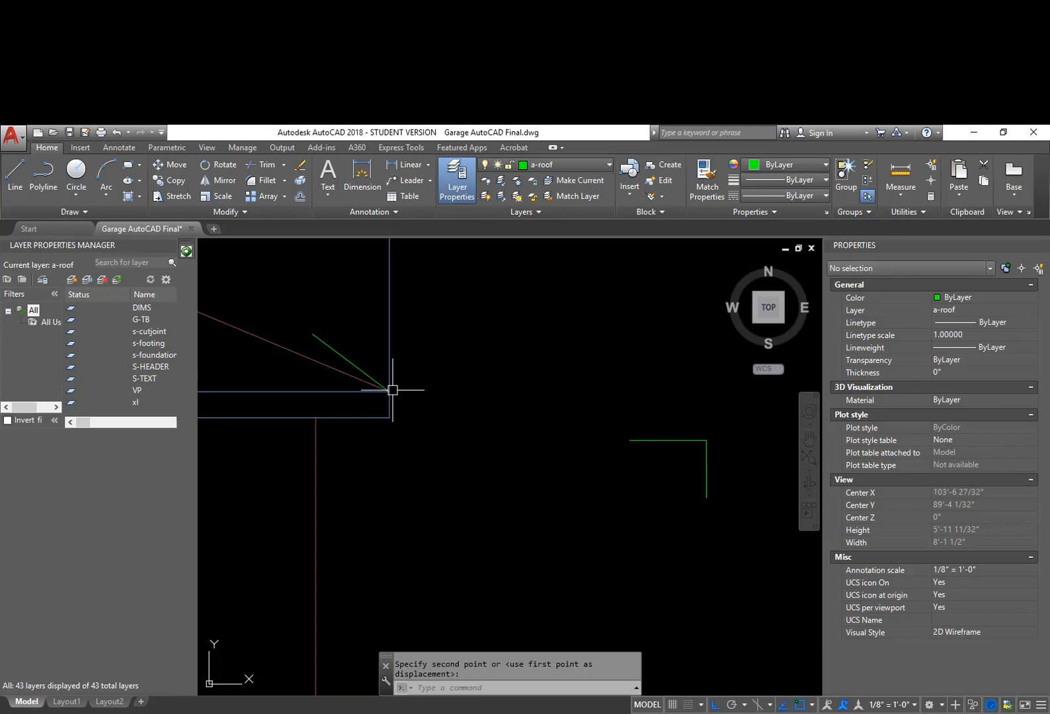
key(Escape)
key(Escape)
Step: Fillet the 9:12 slope line to the front elevation's ridge line with zero radius
middle_drag(453, 445, 517, 453)
middle_drag(505, 438, 613, 445)
scroll(599, 445, down, 4)
text(f)
key(Return)
scroll(603, 425, up, 4)
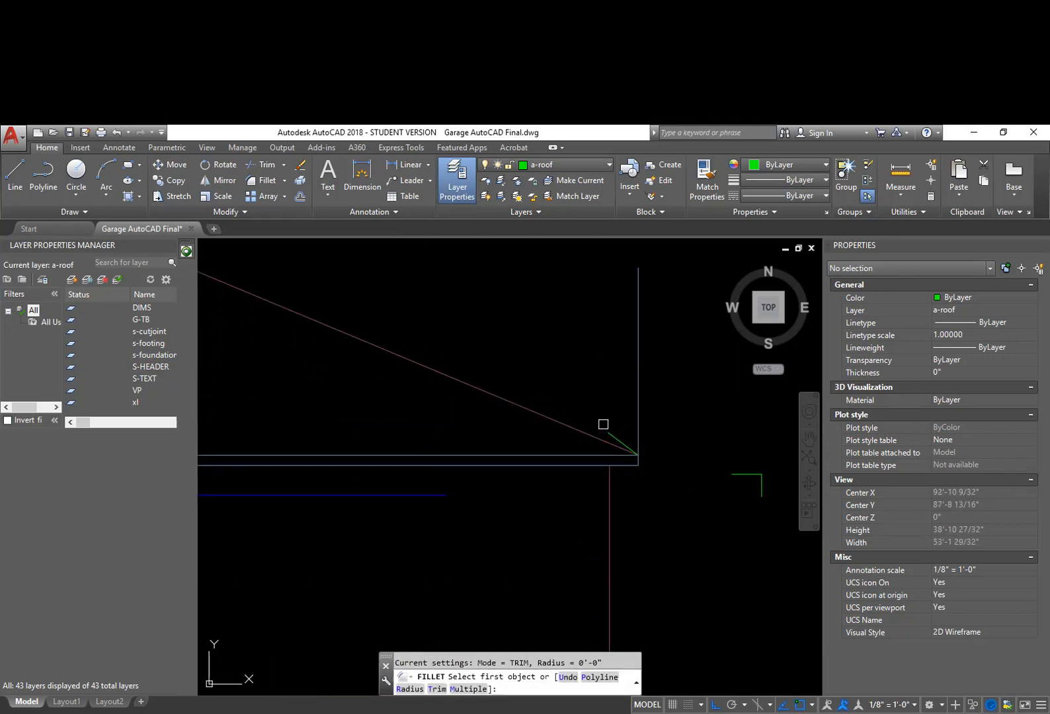
click(611, 433)
scroll(565, 398, down, 4)
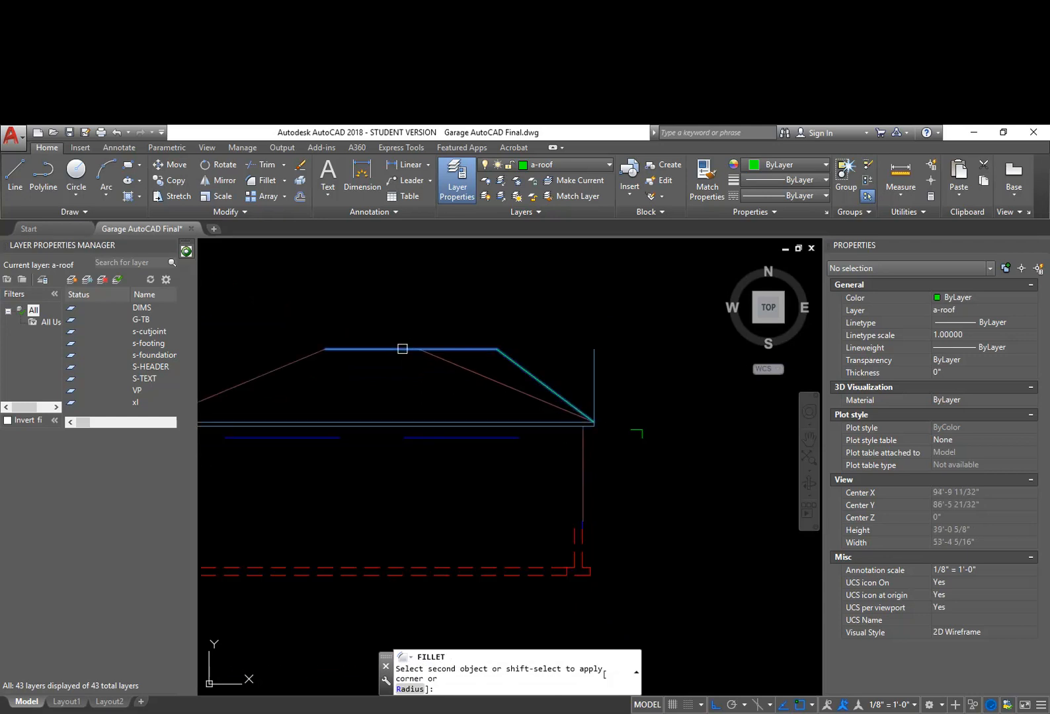
click(401, 347)
middle_drag(445, 413, 484, 421)
Step: Erase the shallower right slope line and the leftover vertical roof edge at the front elevation's right end
text(e)
key(Return)
double_click(536, 398)
key(Return)
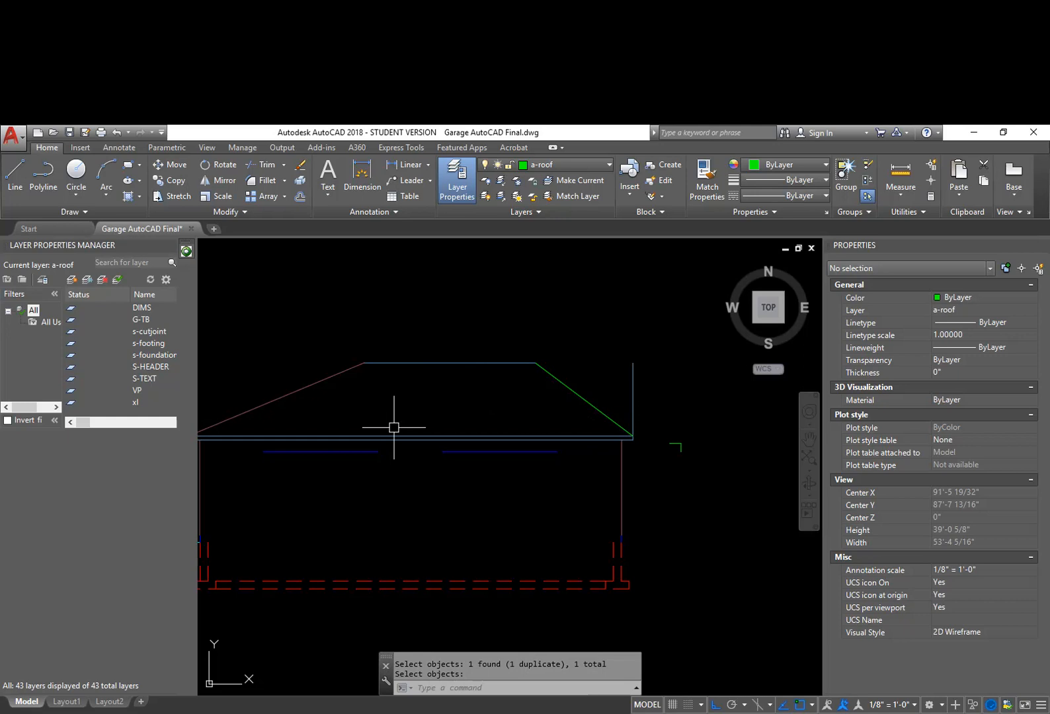
text(e)
key(Return)
click(629, 402)
click(633, 410)
click(633, 398)
key(Return)
middle_drag(543, 414, 602, 387)
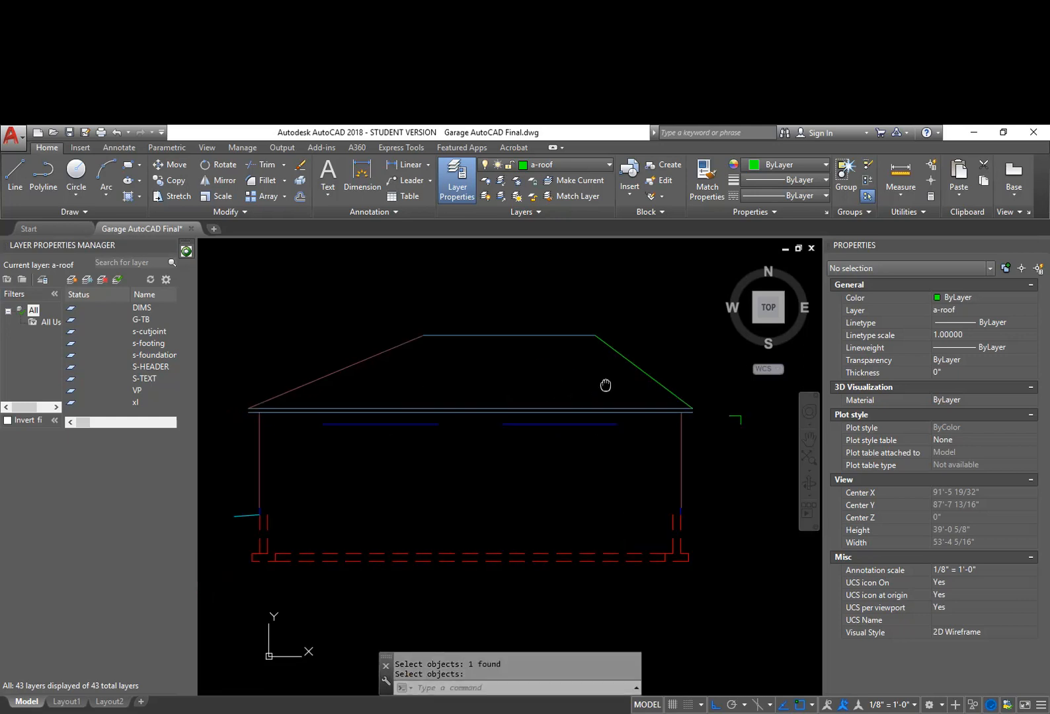
Step: Mirror the 9:12 slope line about the vertical centerline of the front elevation, keeping the original
text(mi)
key(Return)
click(657, 382)
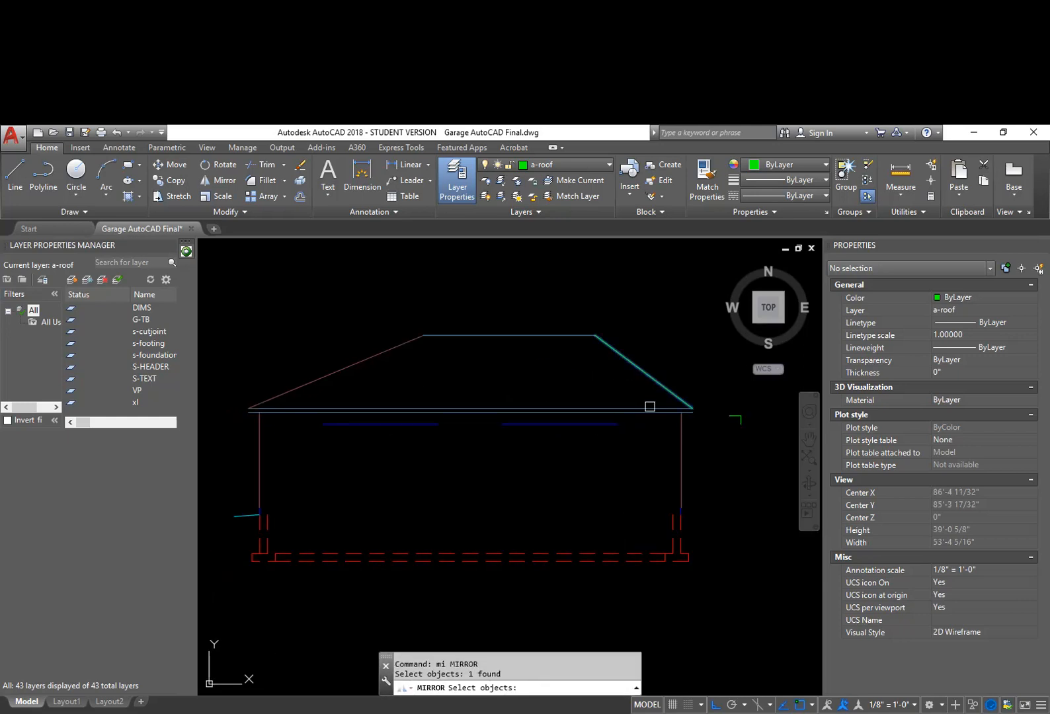
key(Return)
click(488, 411)
click(463, 489)
key(Return)
Step: Fillet the mirrored slope line to the ridge line and erase the shallower left slope line
text(f)
key(Return)
click(333, 344)
click(457, 336)
text(e)
key(Return)
click(397, 347)
key(Return)
middle_drag(402, 414, 433, 412)
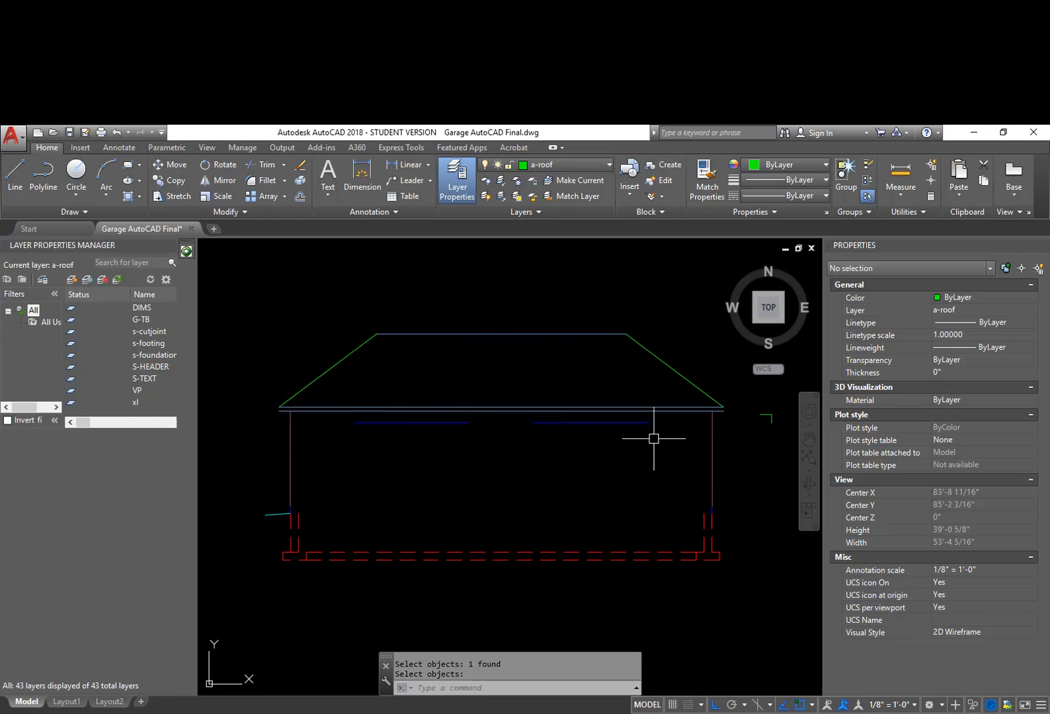
Step: Draw a vertical projection line from the right end of the front elevation's ridge up through the roof plan
middle_drag(588, 363, 538, 412)
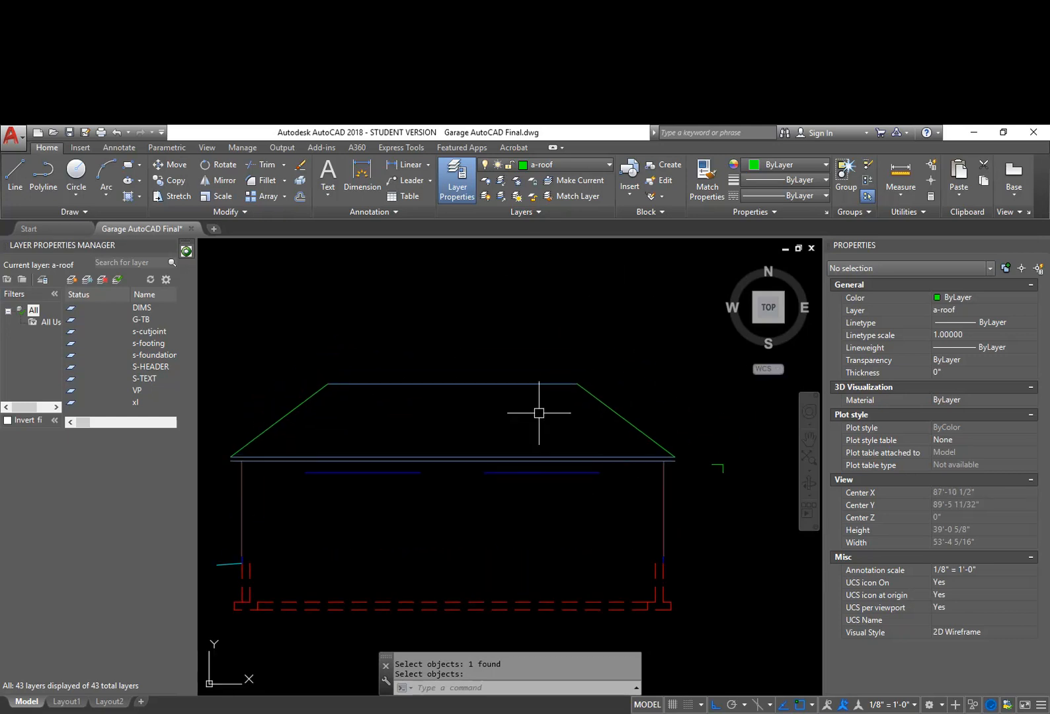
text(l)
key(Return)
click(582, 380)
scroll(587, 347, down, 6)
middle_drag(586, 347, 584, 412)
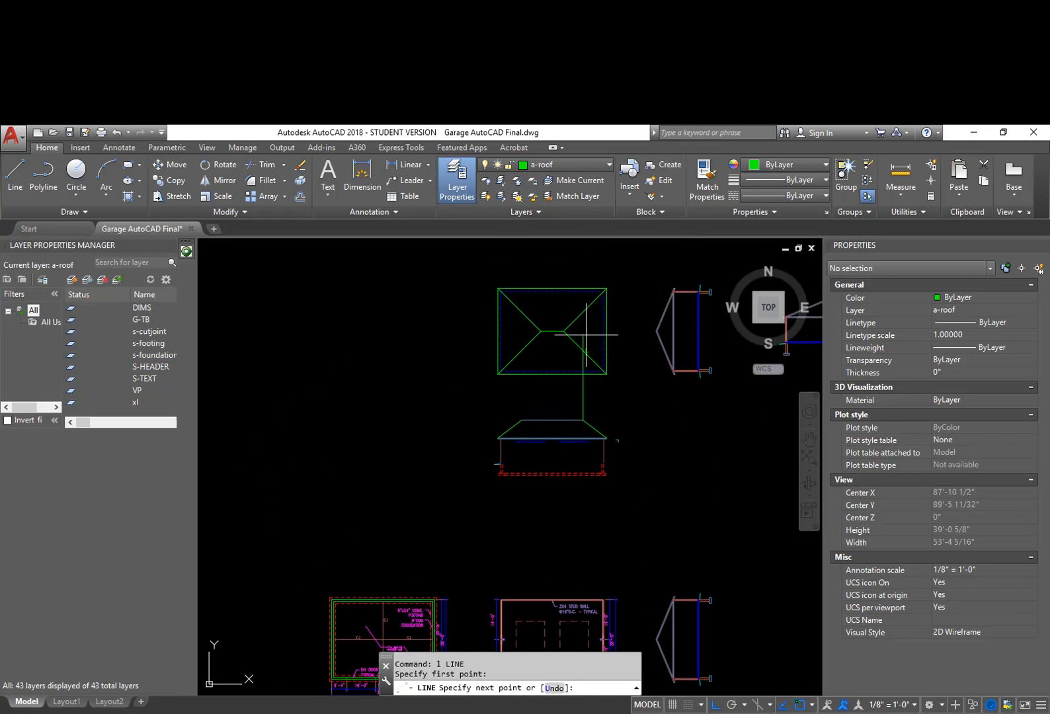
click(582, 260)
key(Escape)
Step: Draw a vertical projection line from the left end of the front elevation's ridge up past the roof plan
scroll(553, 379, up, 1)
text(l)
key(Return)
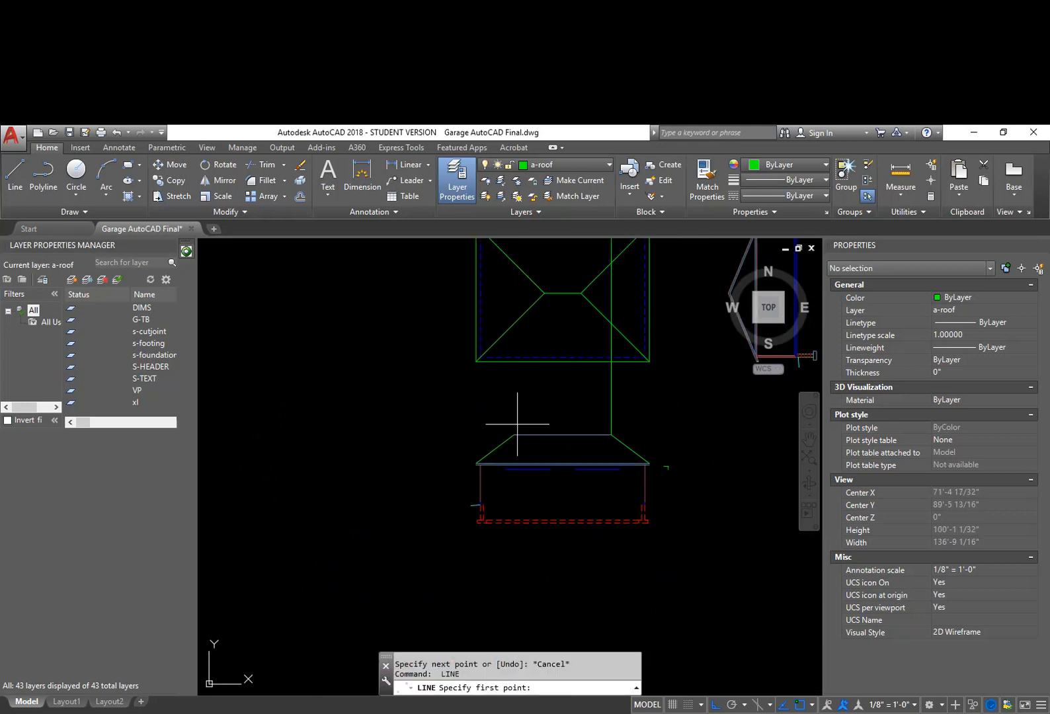
click(514, 431)
scroll(529, 273, up, 1)
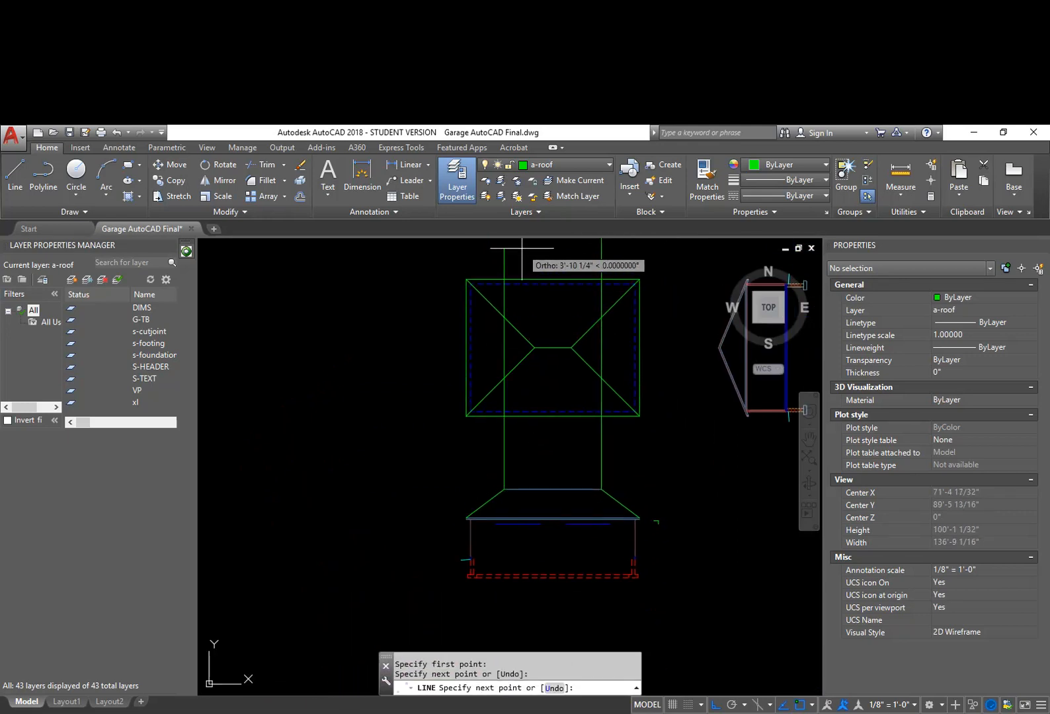
click(537, 248)
key(Escape)
Step: Extend both ends of the roof plan's ridge line to the two vertical projection lines
text(ex)
key(Return)
key(Return)
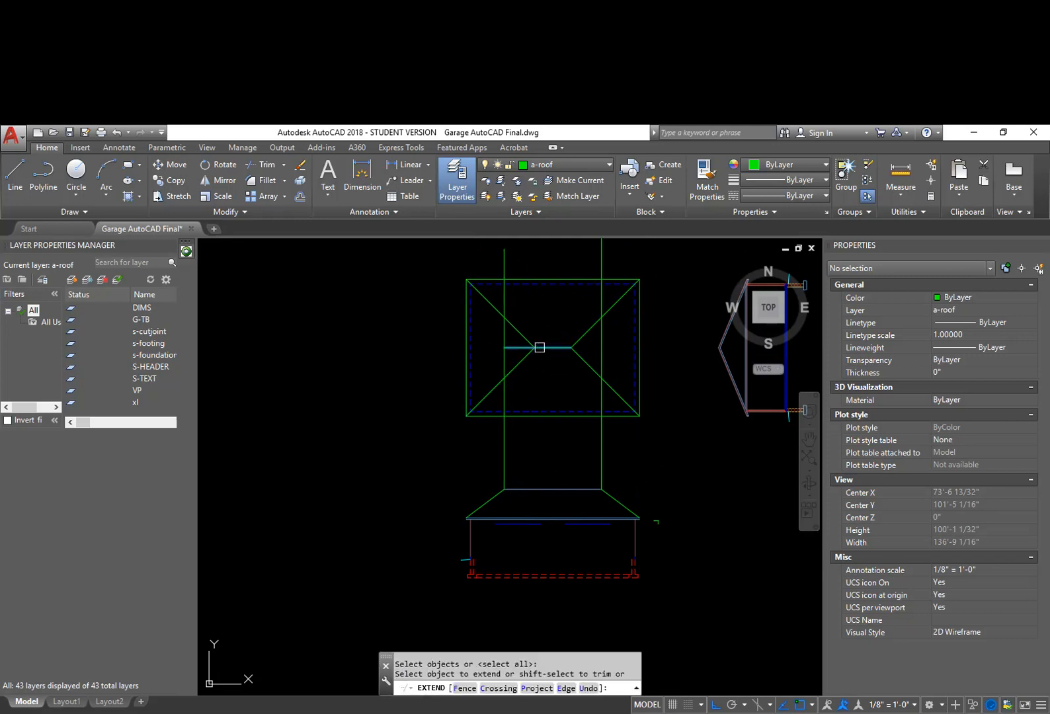
click(558, 348)
click(600, 489)
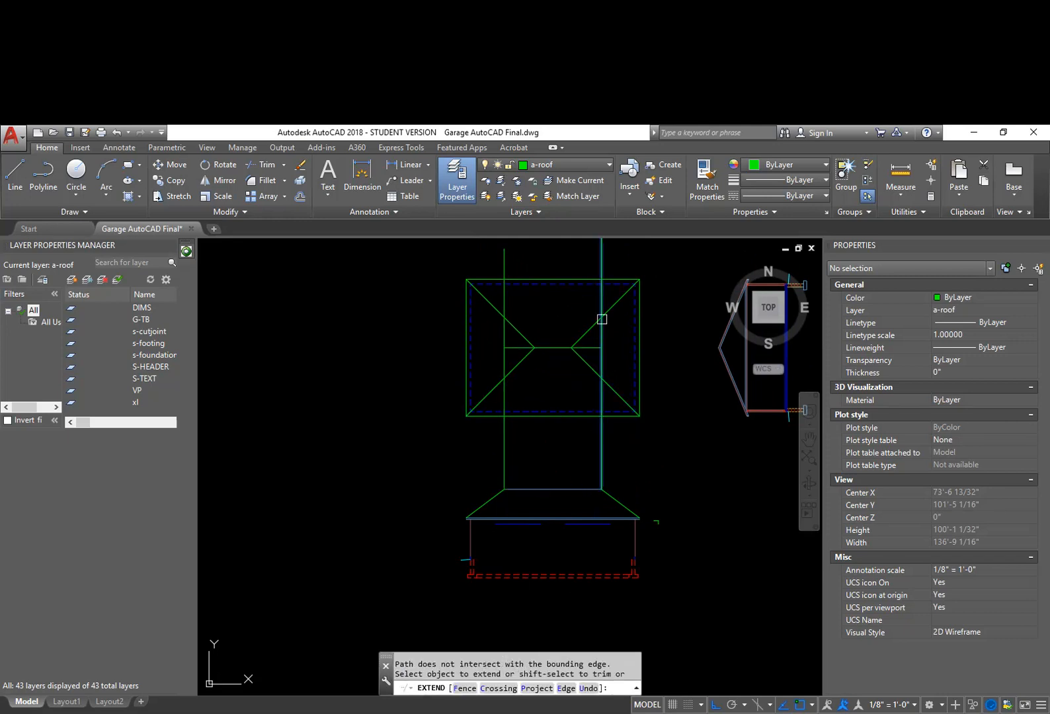
key(Escape)
Step: Stretch the inner endpoints of the two right hip lines to the intersection of ridge and right projection line
click(579, 355)
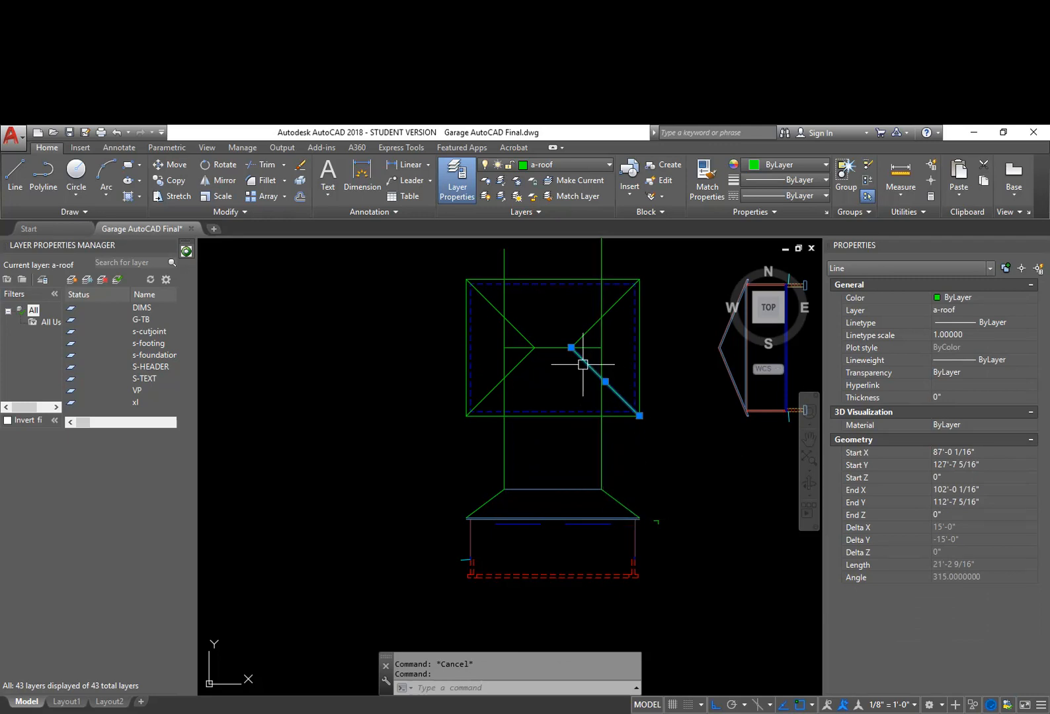
click(572, 348)
click(600, 347)
key(Escape)
click(614, 303)
click(571, 347)
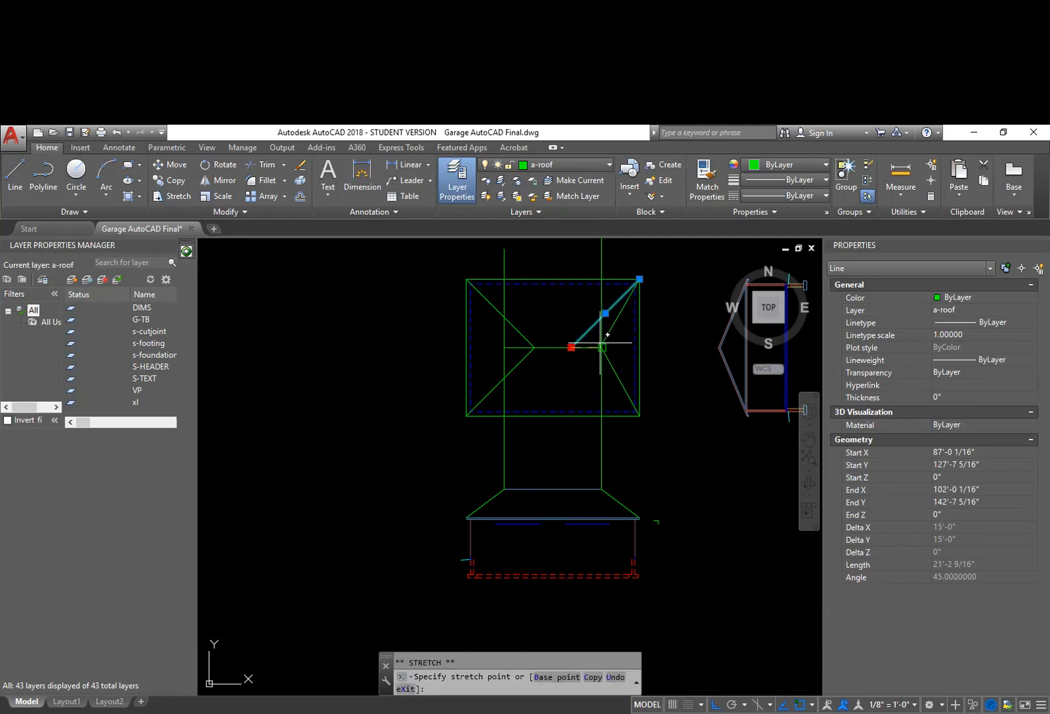
key(Escape)
key(Escape)
Step: Stretch the inner endpoints of the two left hip lines to the intersection of ridge and left projection line
middle_drag(516, 333, 558, 335)
click(558, 330)
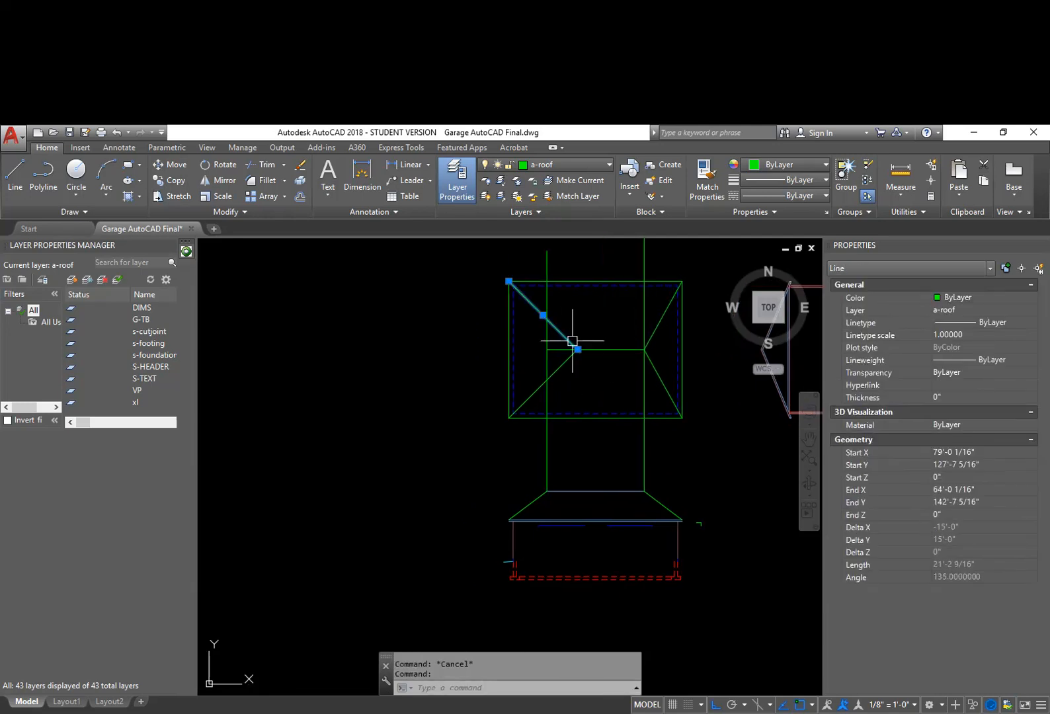
click(577, 349)
click(547, 349)
key(Escape)
click(568, 358)
click(577, 349)
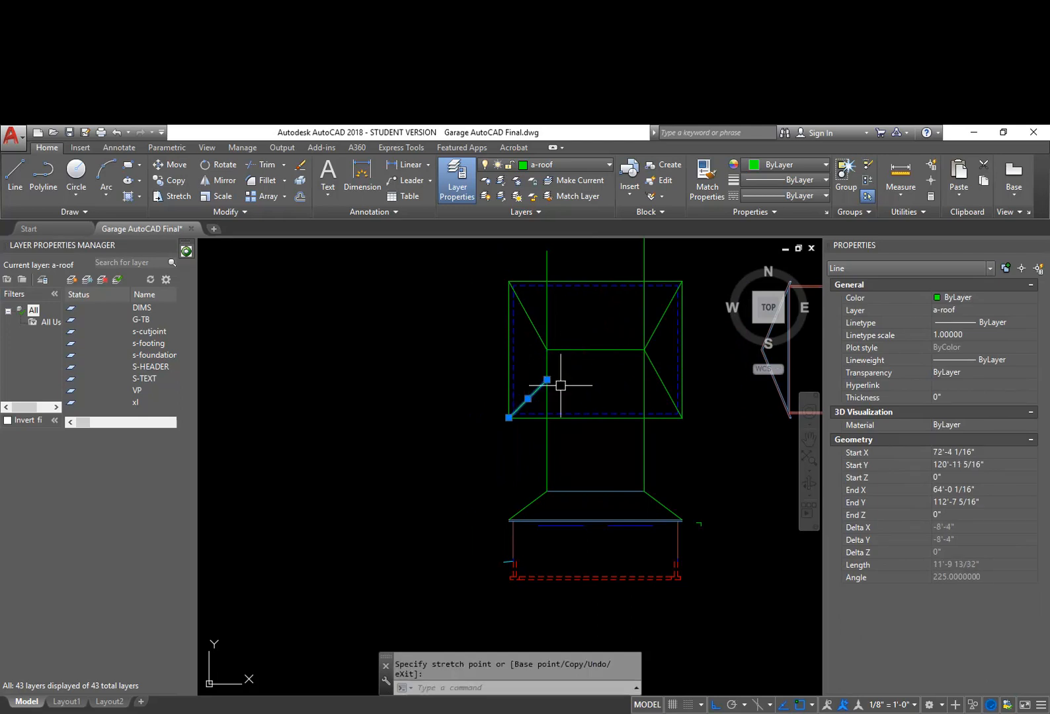
click(546, 378)
key(Escape)
click(528, 396)
click(547, 383)
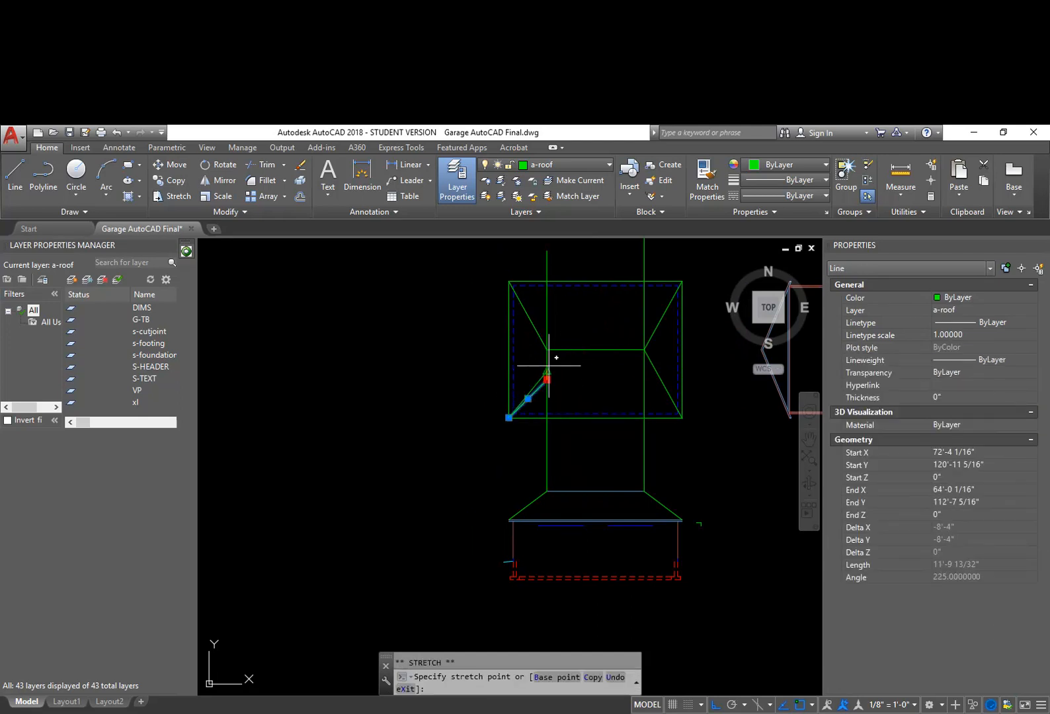
click(547, 349)
key(Escape)
Step: Erase the two vertical projection lines between the roof plan and the front elevation
text(e)
key(Return)
drag(665, 423, 462, 487)
key(Return)
middle_drag(656, 473, 565, 459)
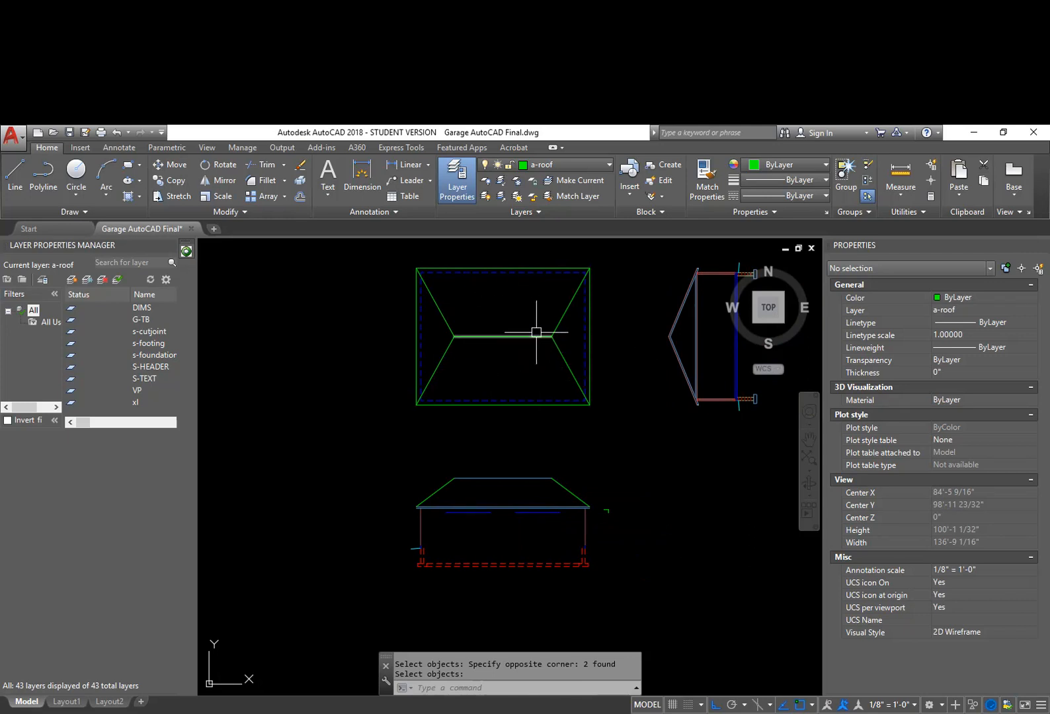
mouse_move(580, 364)
middle_down()
mouse_move(526, 377)
mouse_move(528, 392)
middle_up()
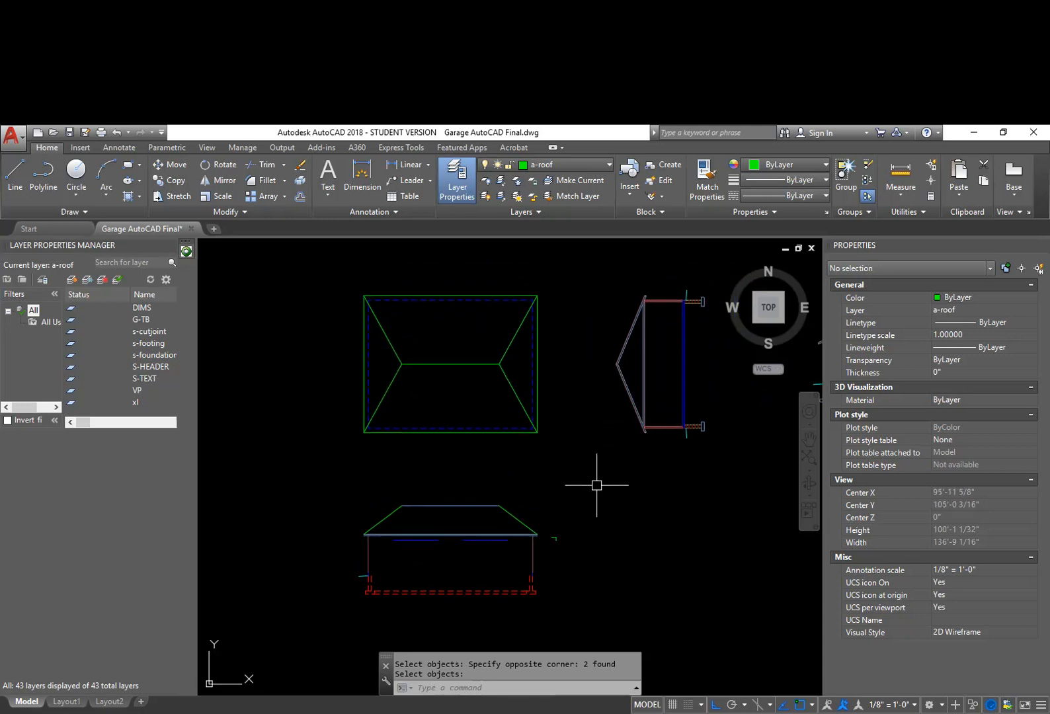
middle_drag(539, 471, 586, 511)
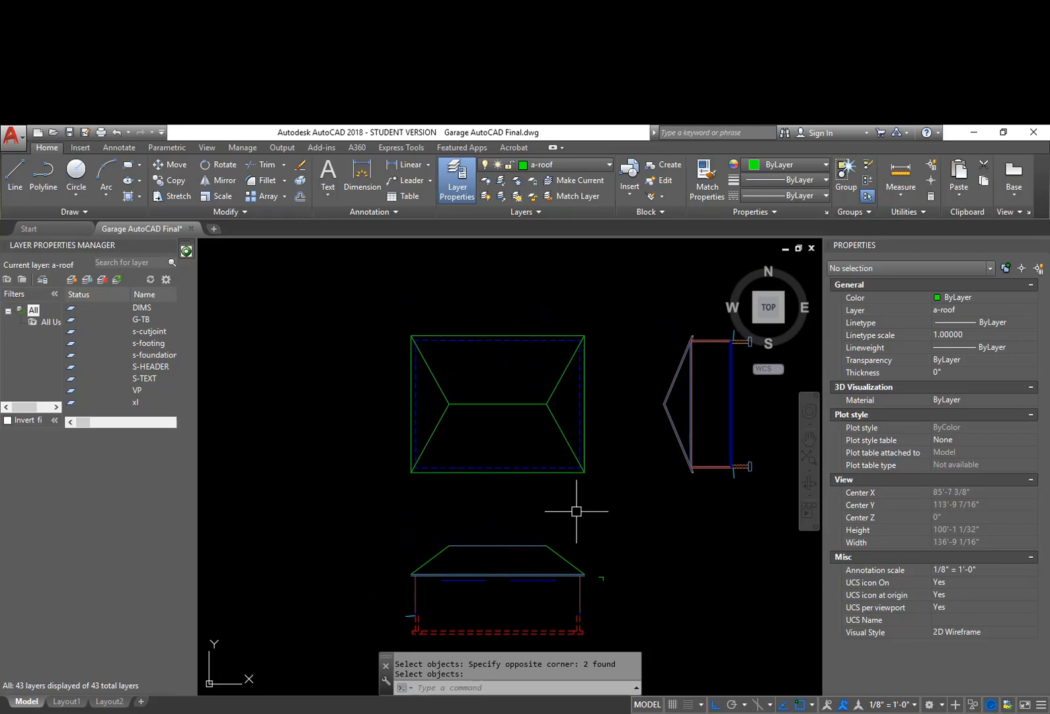
Step: Erase the four hip lines from the roof plan, keeping the ridge line
click(562, 438)
text(e)
key(Return)
click(566, 369)
text(e)
key(space)
click(439, 426)
text(e)
key(space)
key(space)
click(438, 380)
key(space)
Step: Extend the plan's ridge line at both ends to the left and right roof edges
text(ex)
key(space)
click(585, 399)
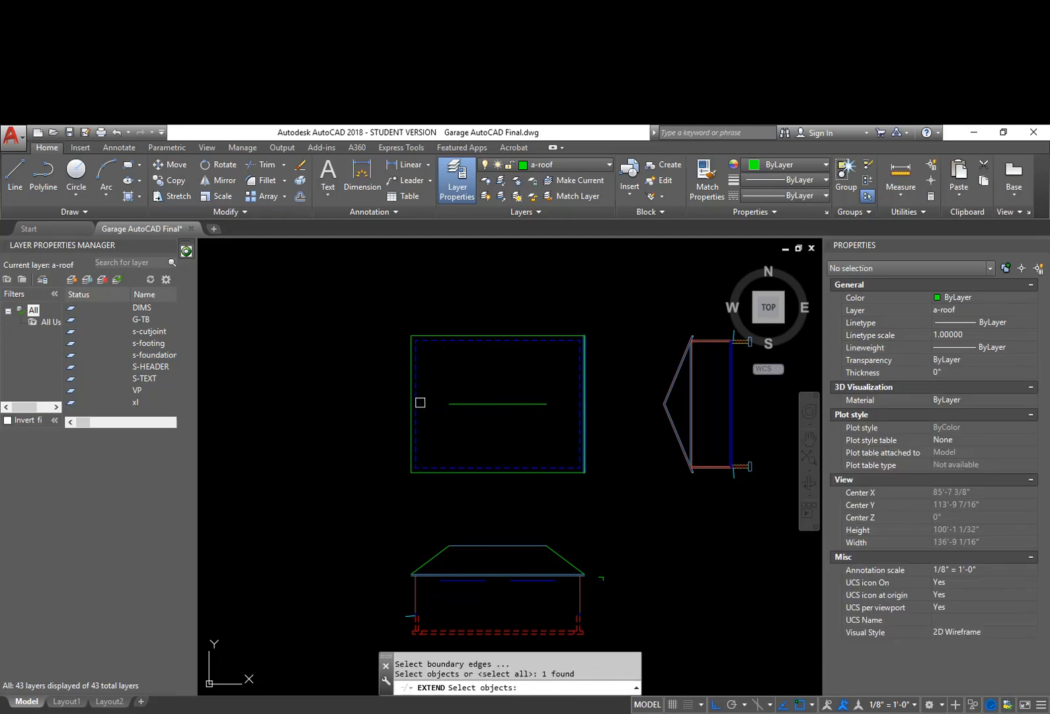
click(411, 403)
key(space)
click(442, 403)
click(521, 398)
click(544, 404)
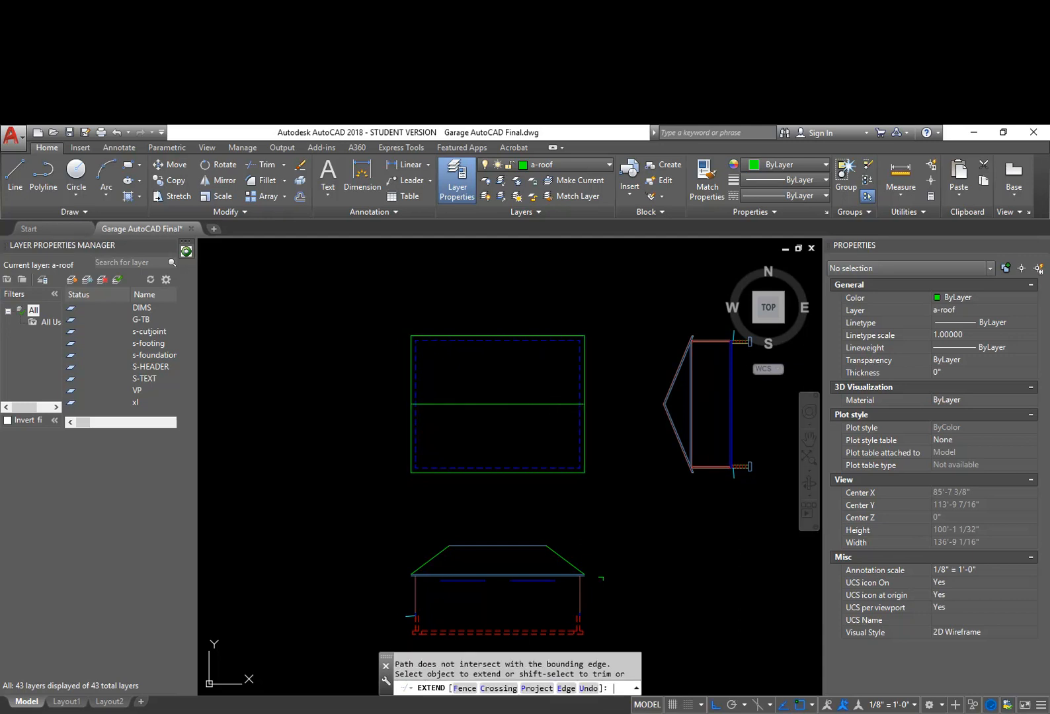
key(Escape)
key(Escape)
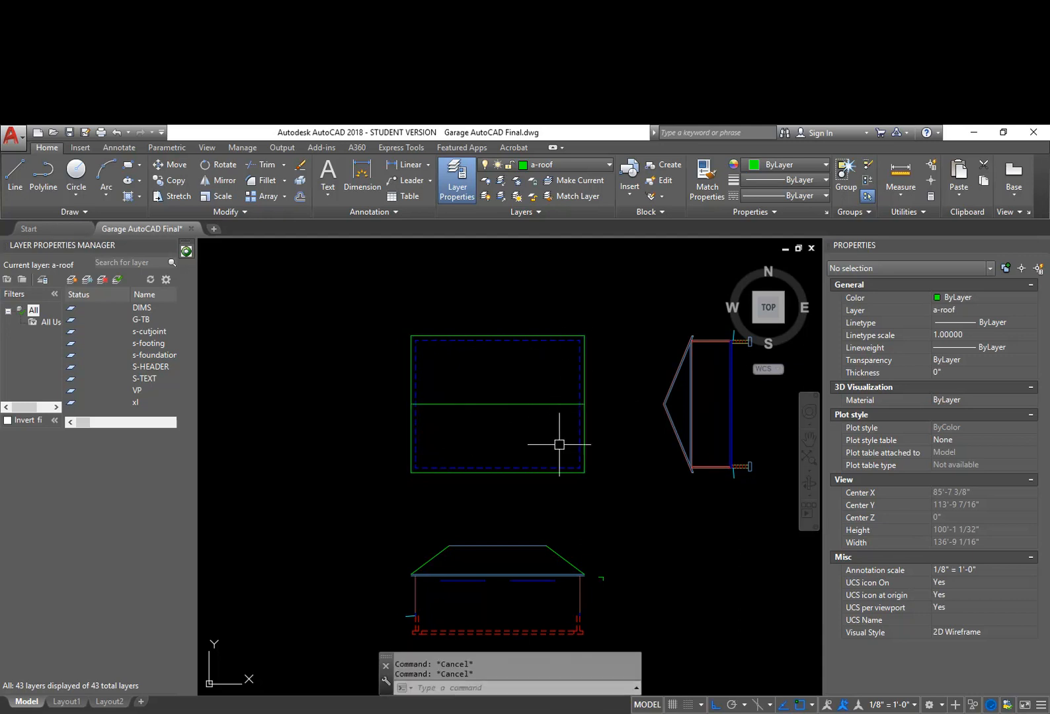
Step: Erase the two short slope construction lines beside the front elevation's right eave
middle_drag(610, 559, 615, 502)
text(e)
key(space)
click(621, 527)
click(599, 499)
scroll(600, 519, up, 10)
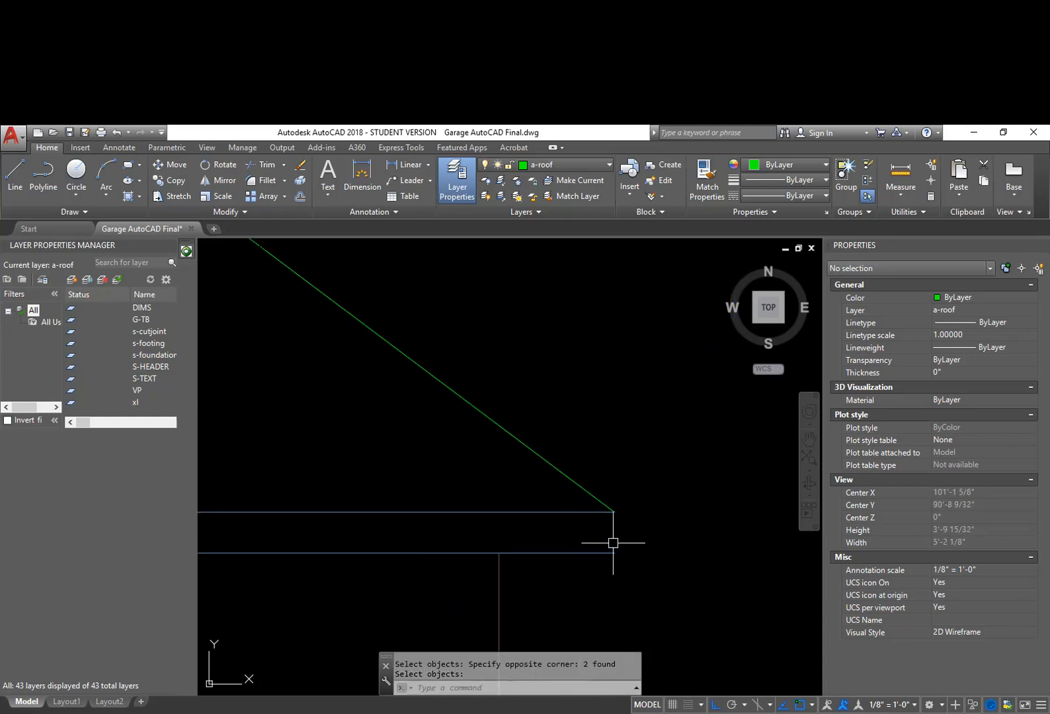
text(1)
key(space)
scroll(612, 553, down, 12)
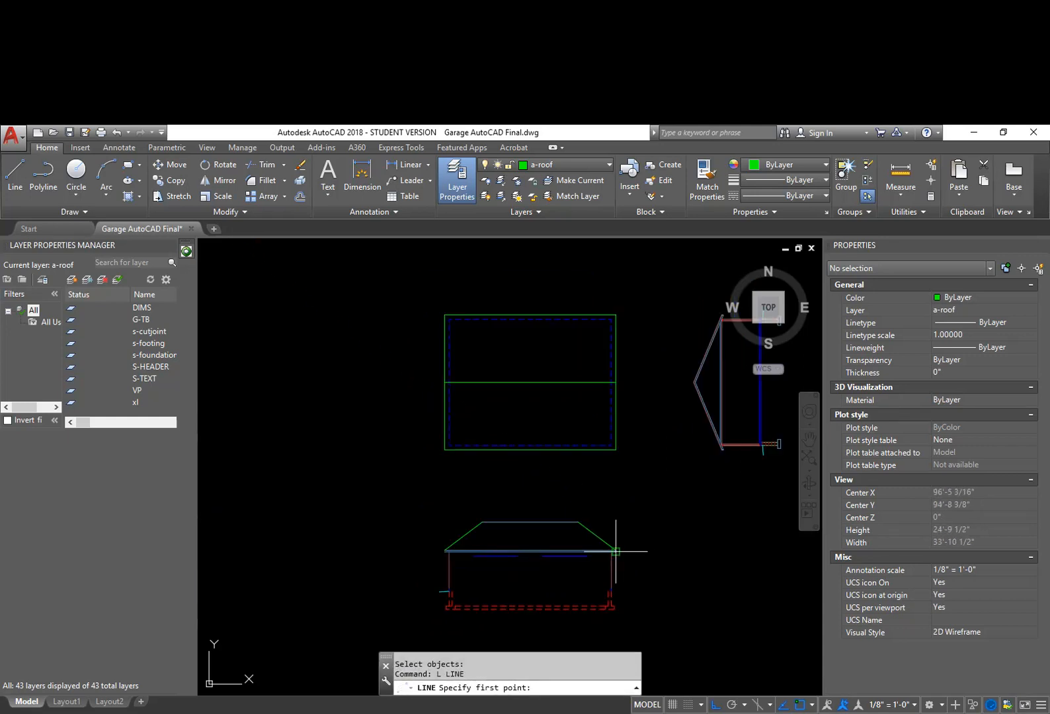
key(Escape)
key(Escape)
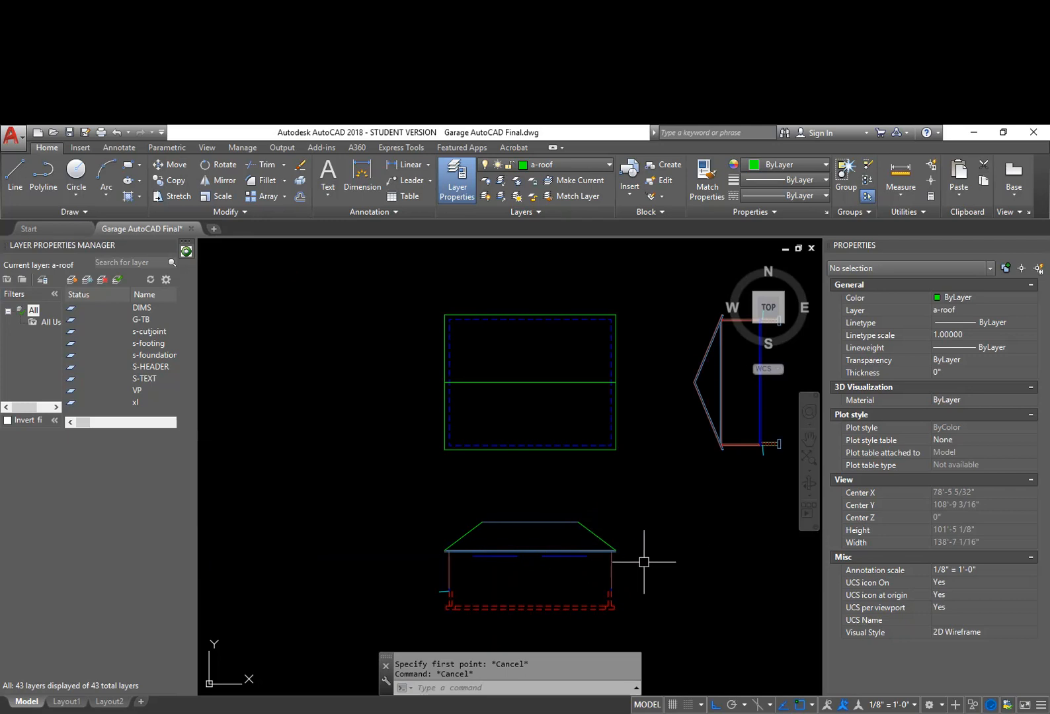
Step: Erase the entire front elevation below the roof plan
middle_drag(661, 513, 645, 513)
middle_drag(628, 440, 634, 487)
middle_drag(614, 576, 639, 524)
click(653, 580)
click(355, 428)
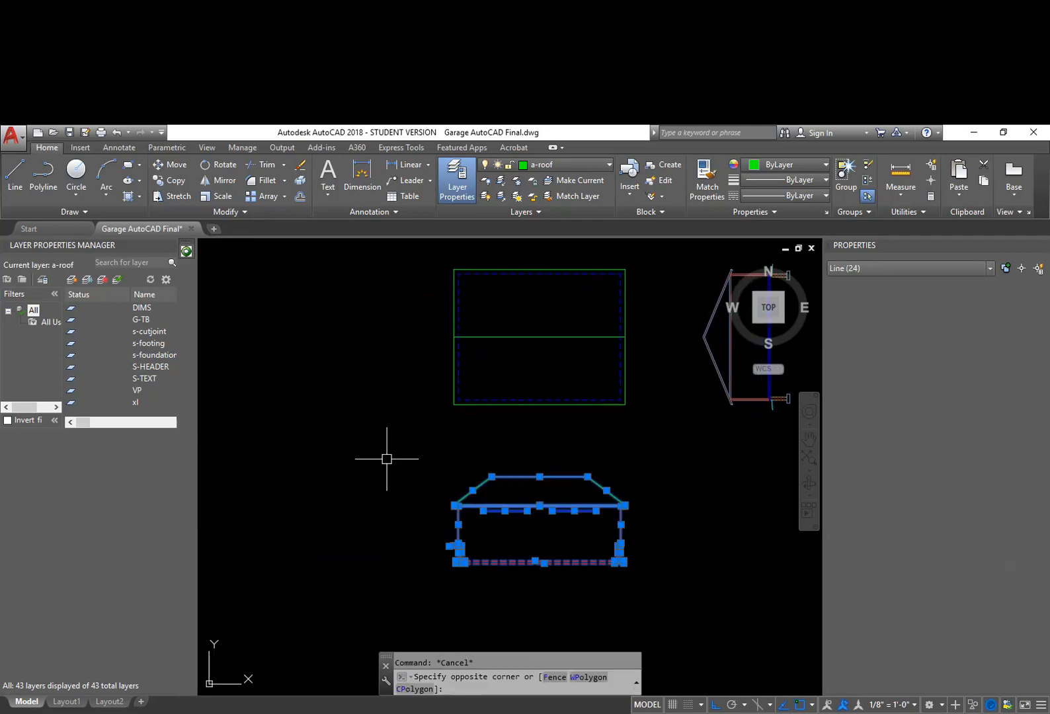
key(Delete)
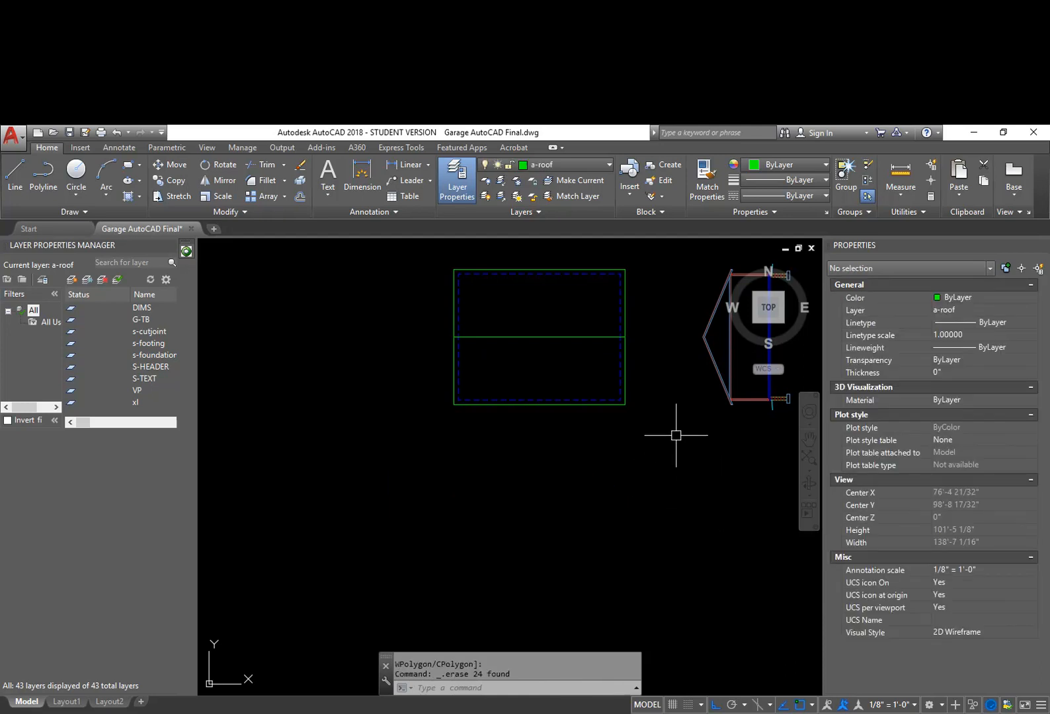
Step: Draw a vertical multileader arrow without text on the upper slope of the roof plan, pointing up toward the eave
middle_drag(657, 417, 633, 476)
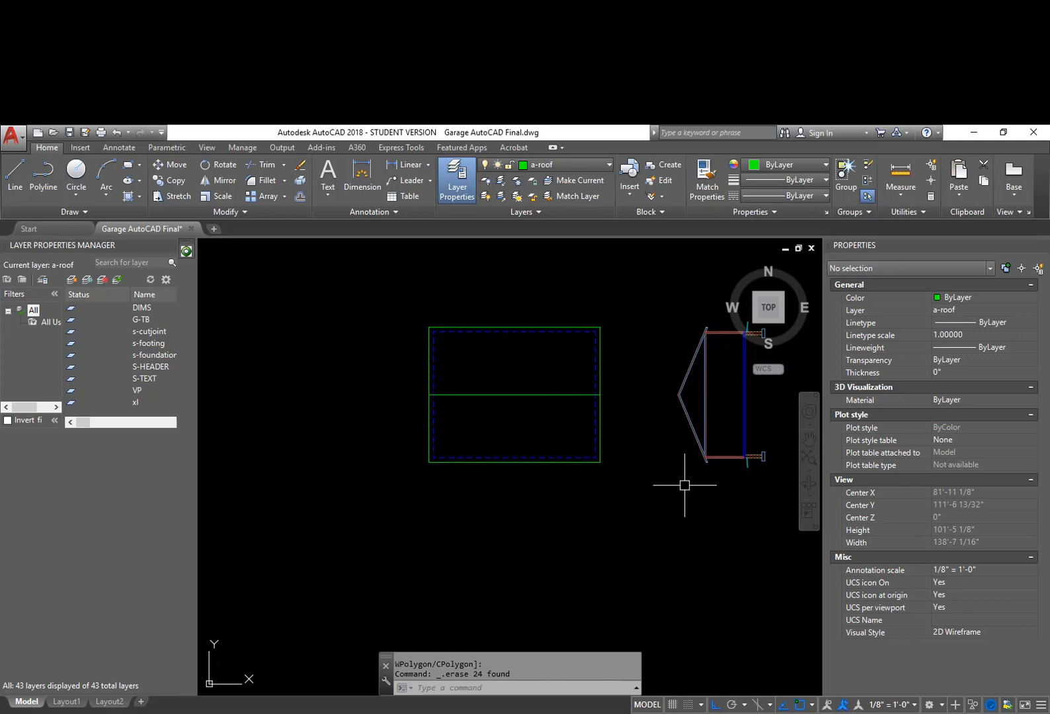
middle_drag(626, 443, 667, 487)
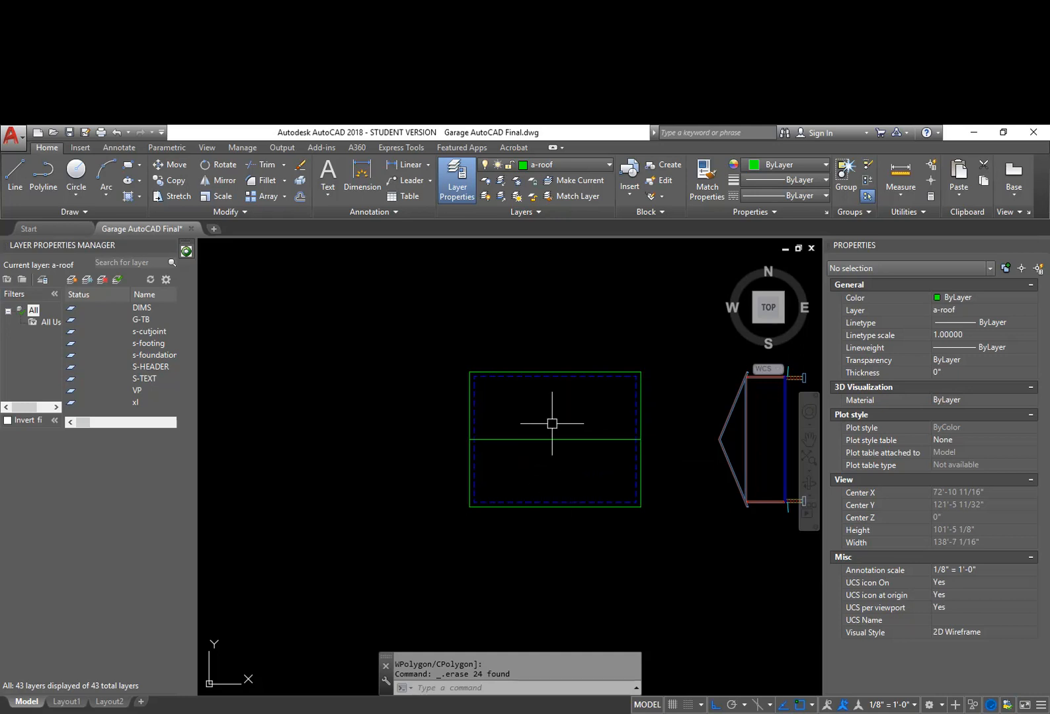
scroll(494, 425, up, 2)
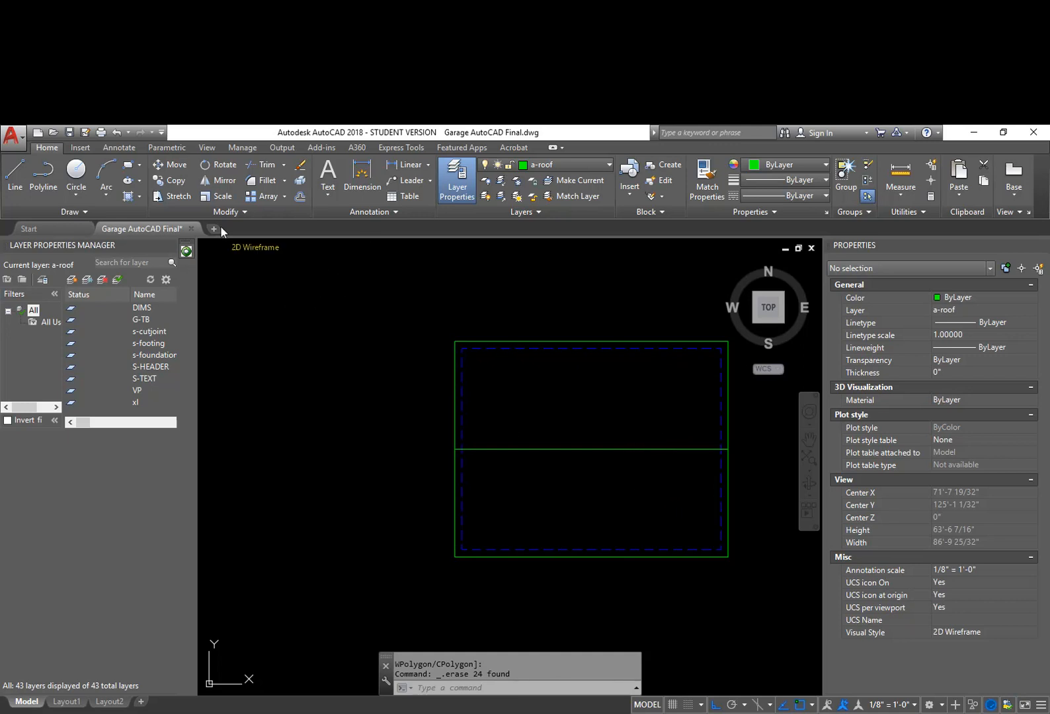
click(119, 148)
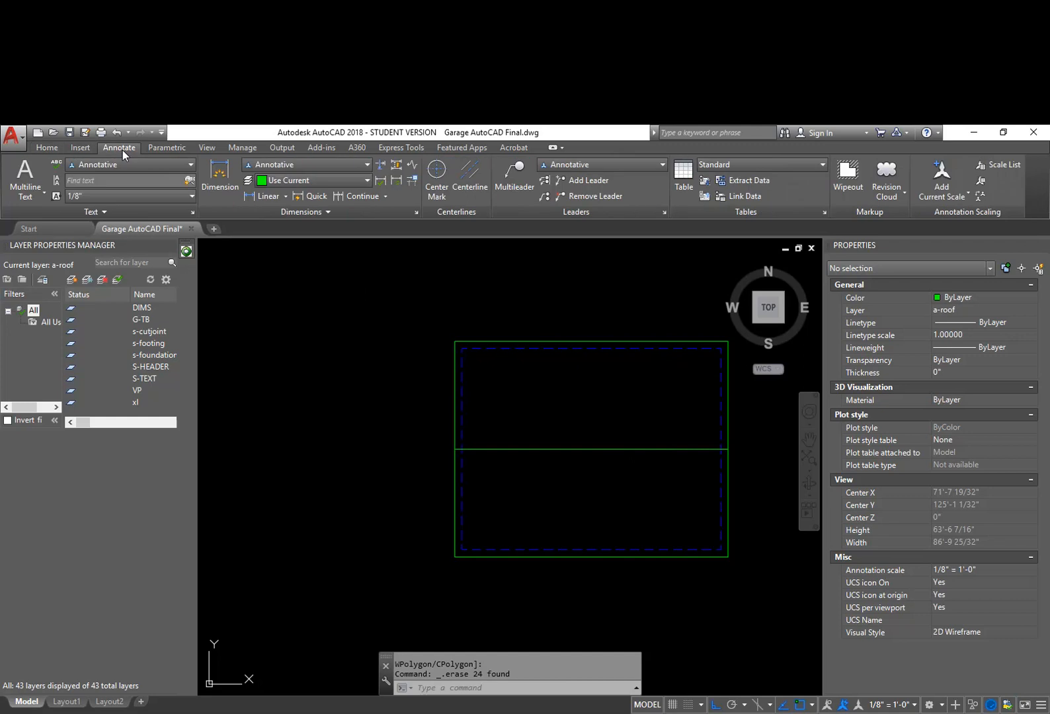
click(513, 178)
scroll(529, 408, up, 4)
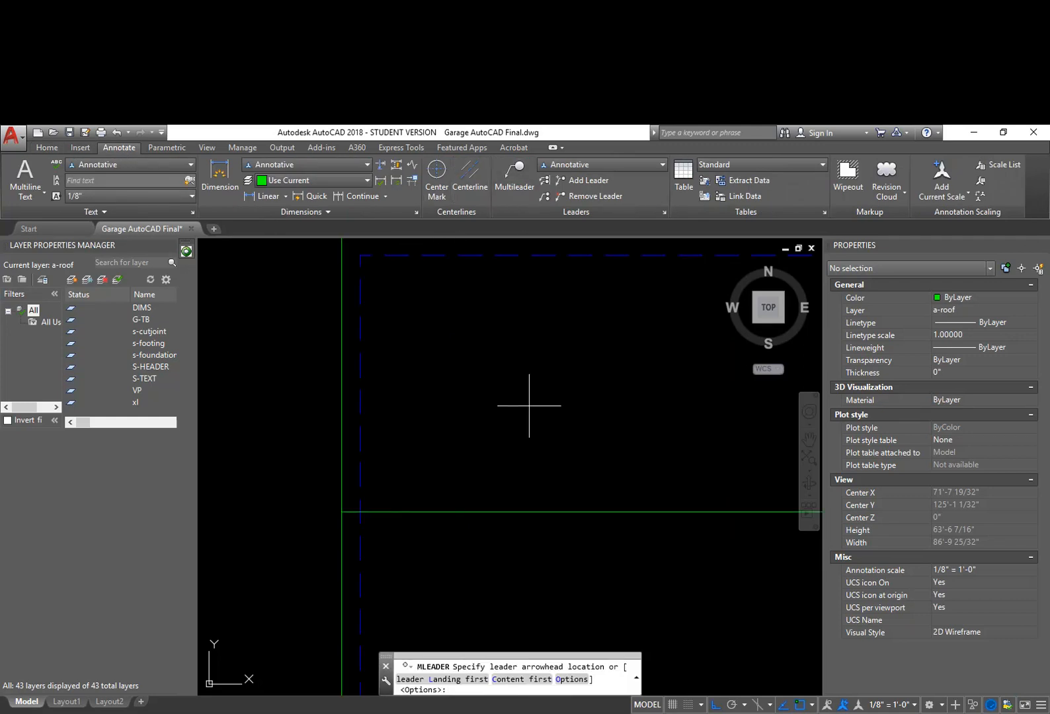
click(524, 328)
click(501, 439)
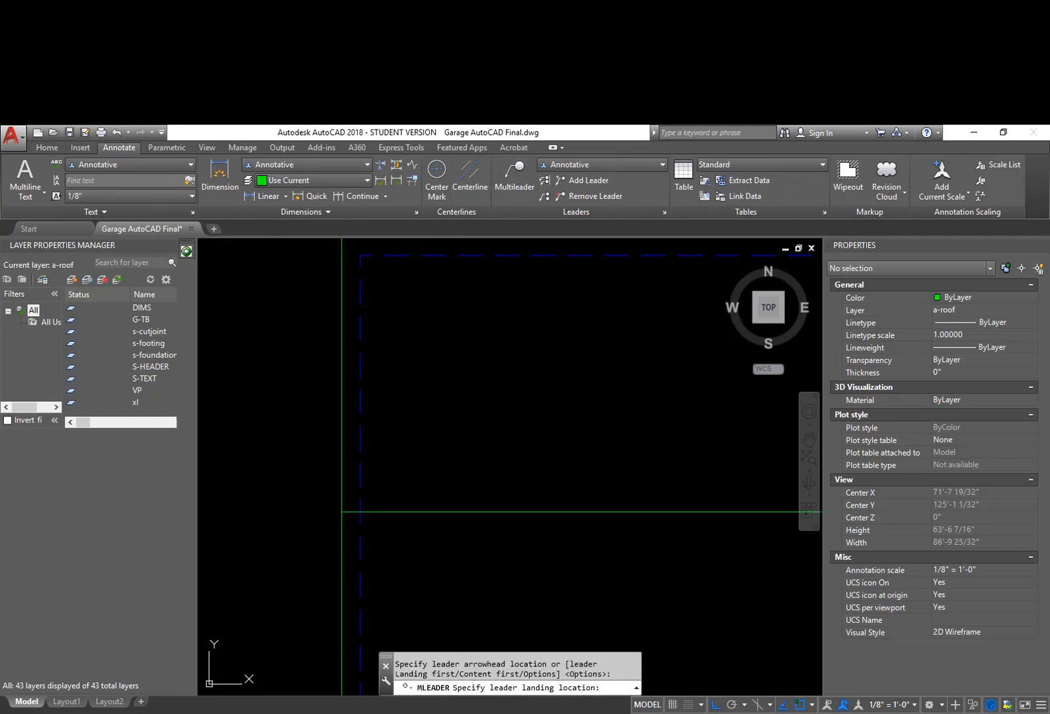
key(Escape)
key(Escape)
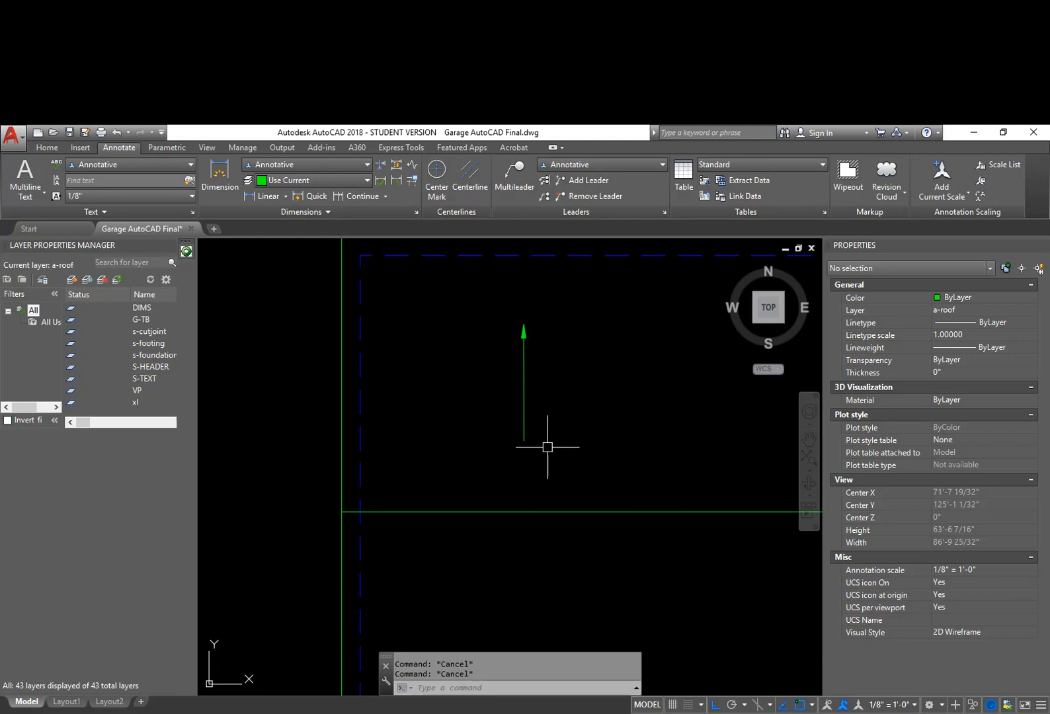
Step: Move the leader arrow to the A-TEXT layer
click(568, 456)
click(476, 300)
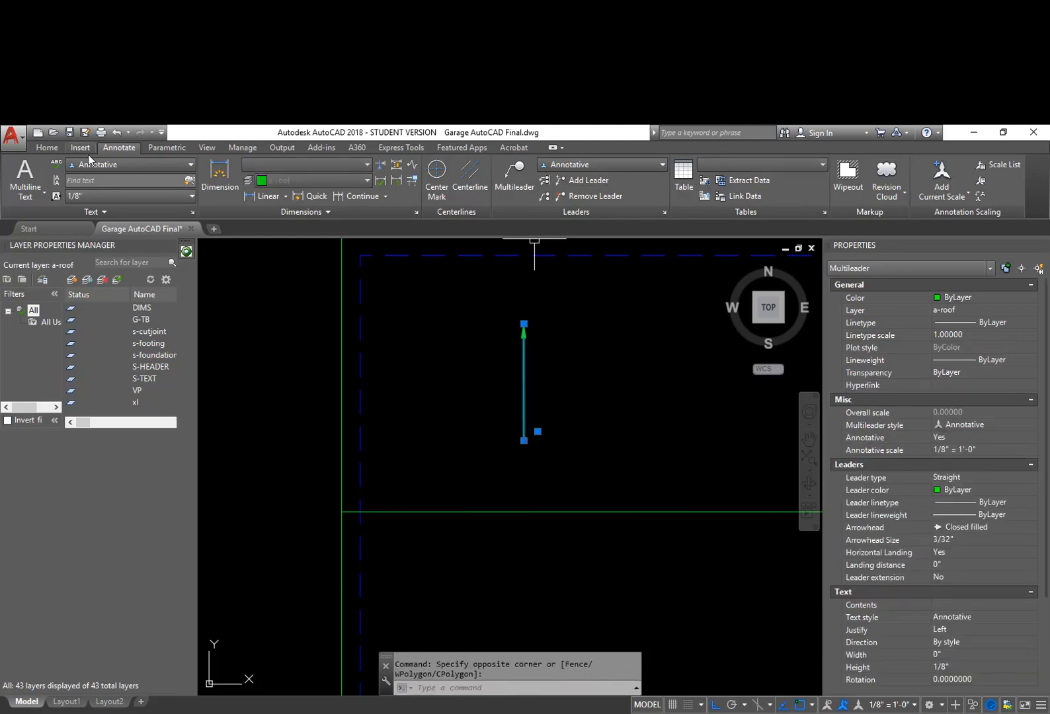
click(43, 147)
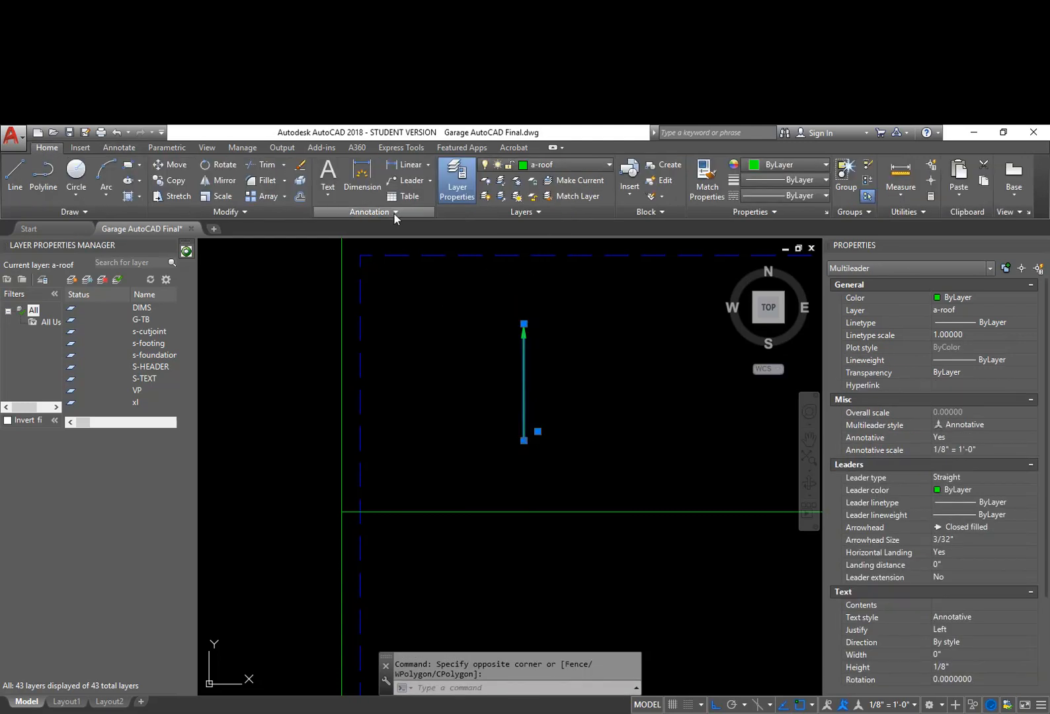
click(559, 164)
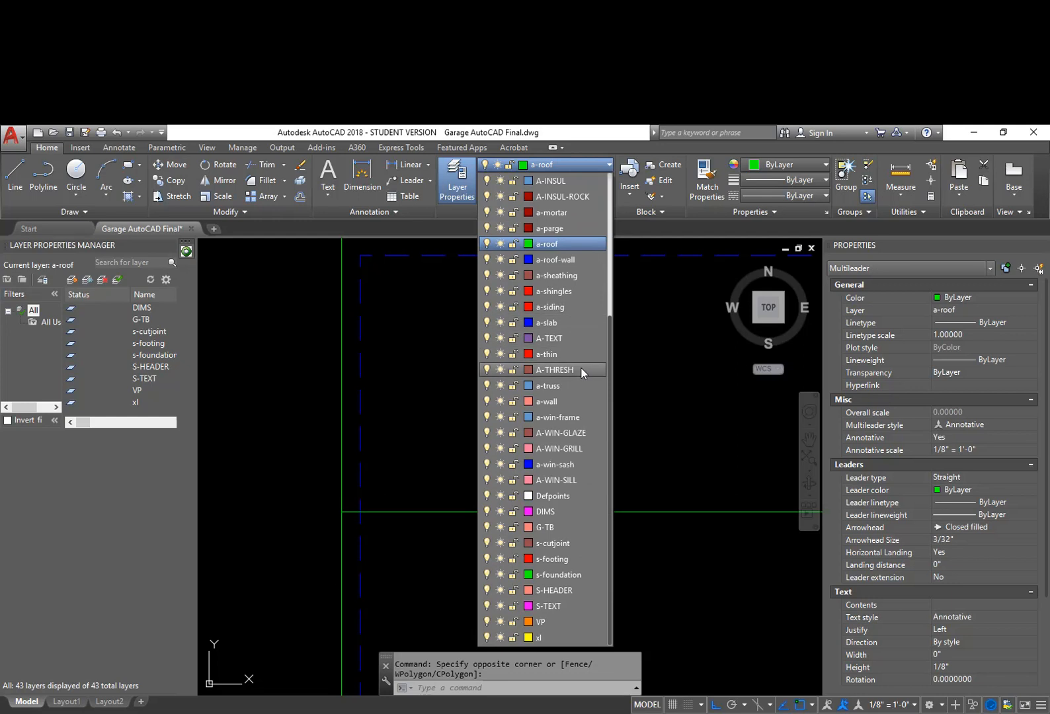
click(554, 339)
key(Escape)
key(Escape)
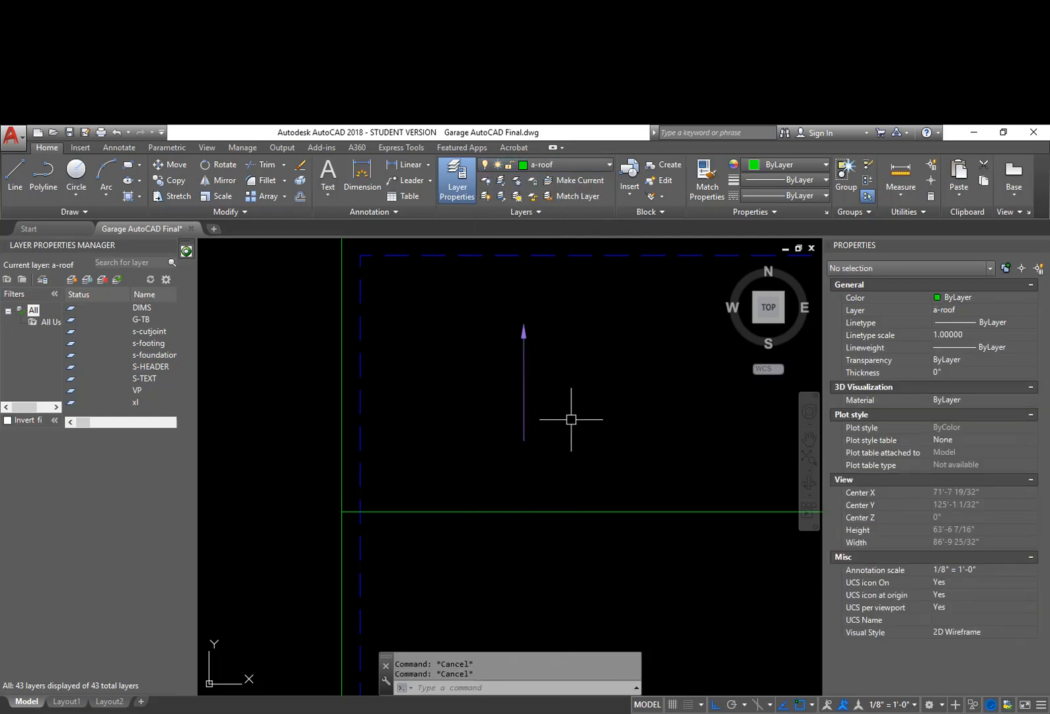
Step: Copy the leader arrow horizontally to the right, near the middle of the roof plan's upper slope
scroll(579, 433, down, 4)
middle_drag(620, 427, 541, 408)
text(cp)
key(Return)
click(514, 426)
click(466, 370)
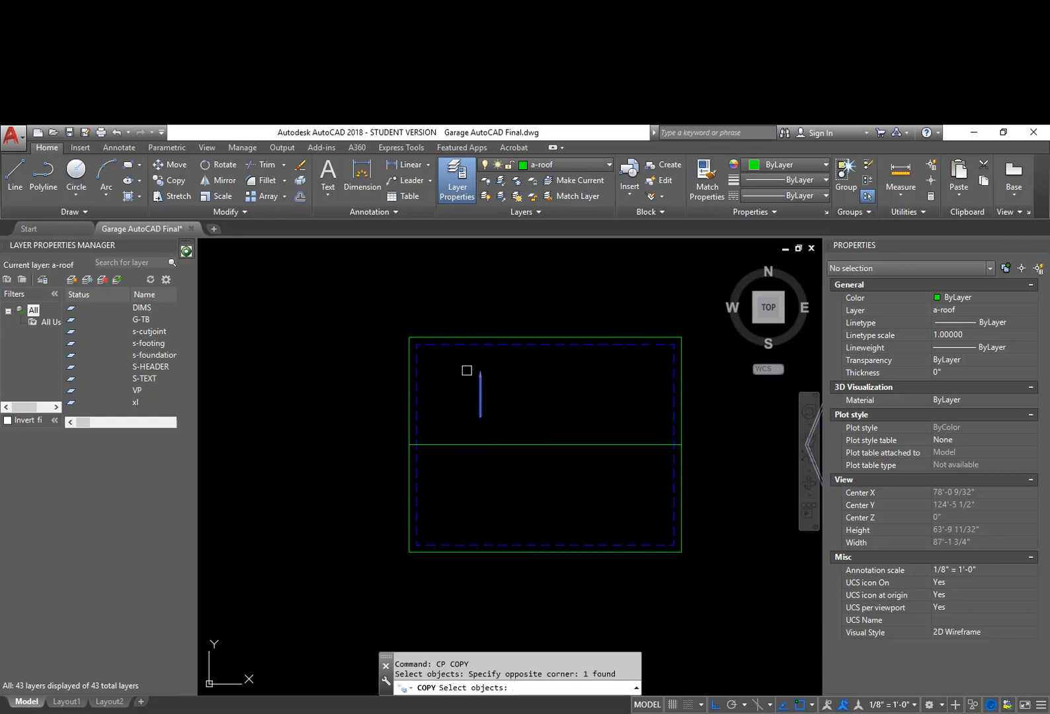
key(Return)
click(515, 482)
click(590, 480)
key(Escape)
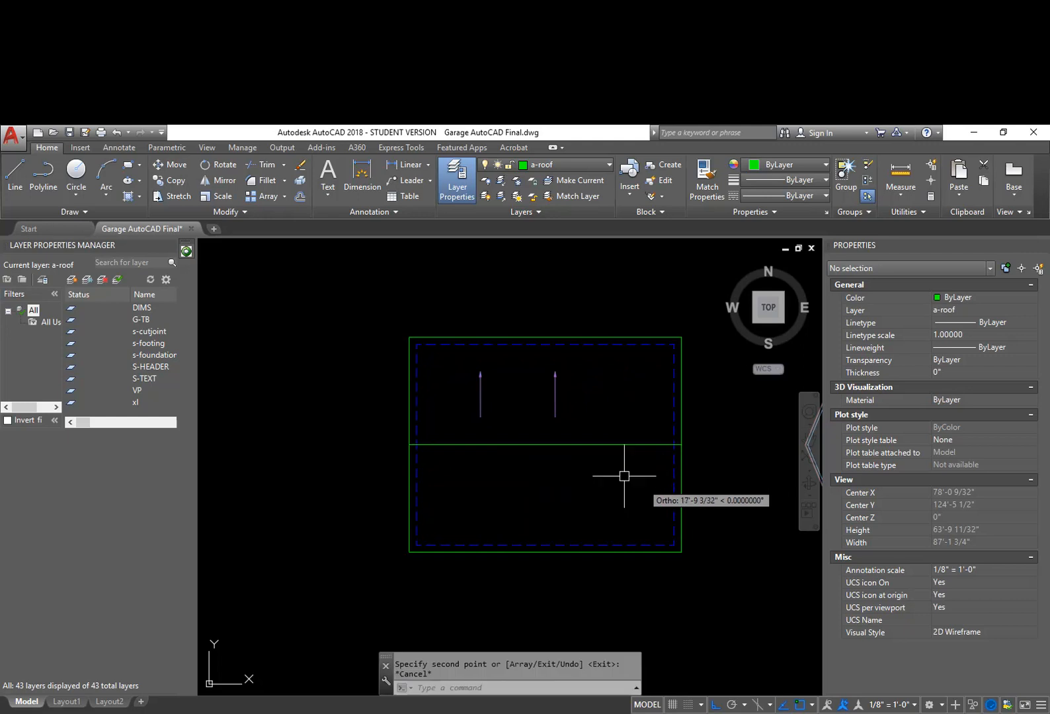
Step: Mirror the left slope arrow about the roof plan's vertical centreline, keeping the original
text(mi)
key(Return)
click(456, 429)
click(512, 370)
key(Return)
click(546, 311)
click(547, 268)
key(Return)
Step: Draw a vertical guide line down from the midpoint of the roof's upper edge past the ridge line
text(l)
key(Return)
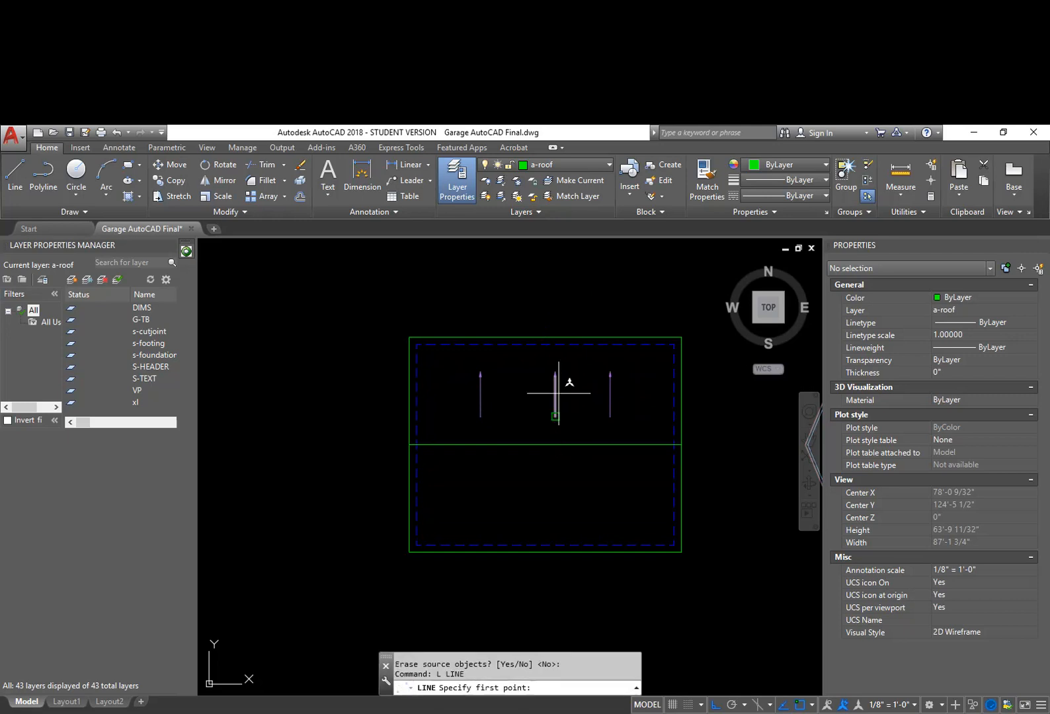
click(546, 334)
click(568, 487)
key(Escape)
scroll(551, 403, up, 6)
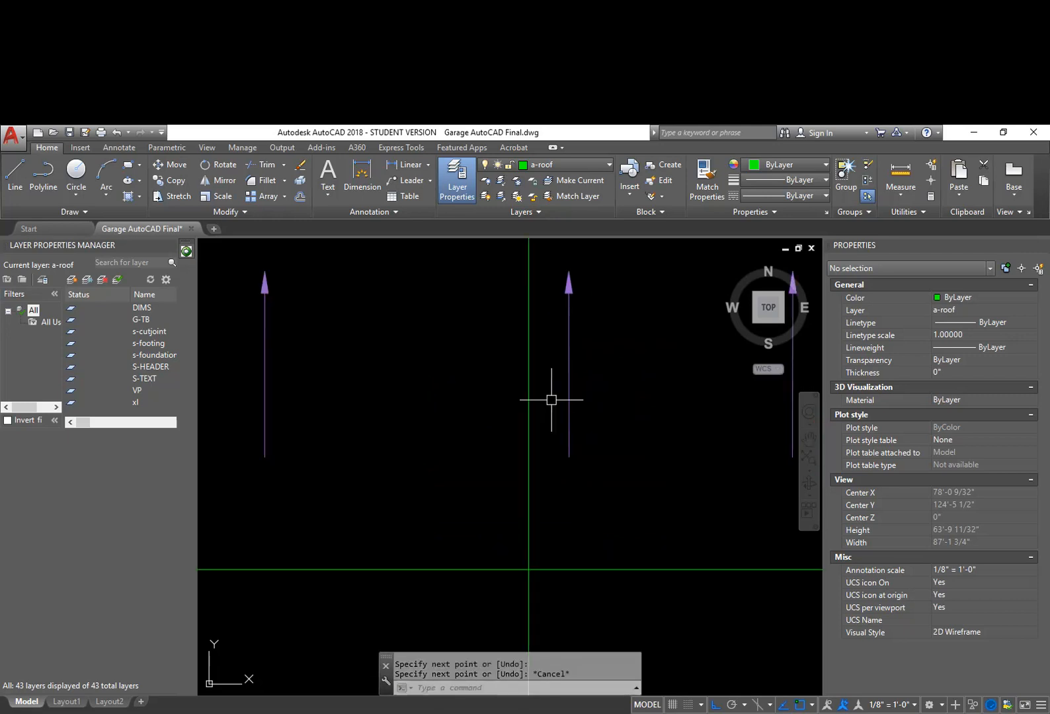
Step: Move the middle slope arrow sideways onto the vertical guide line
text(m)
key(Return)
click(543, 481)
click(644, 240)
key(Return)
click(569, 460)
Step: Erase the vertical guide line
click(533, 537)
text(e)
key(Return)
scroll(577, 513, down, 2)
middle_drag(577, 512, 563, 443)
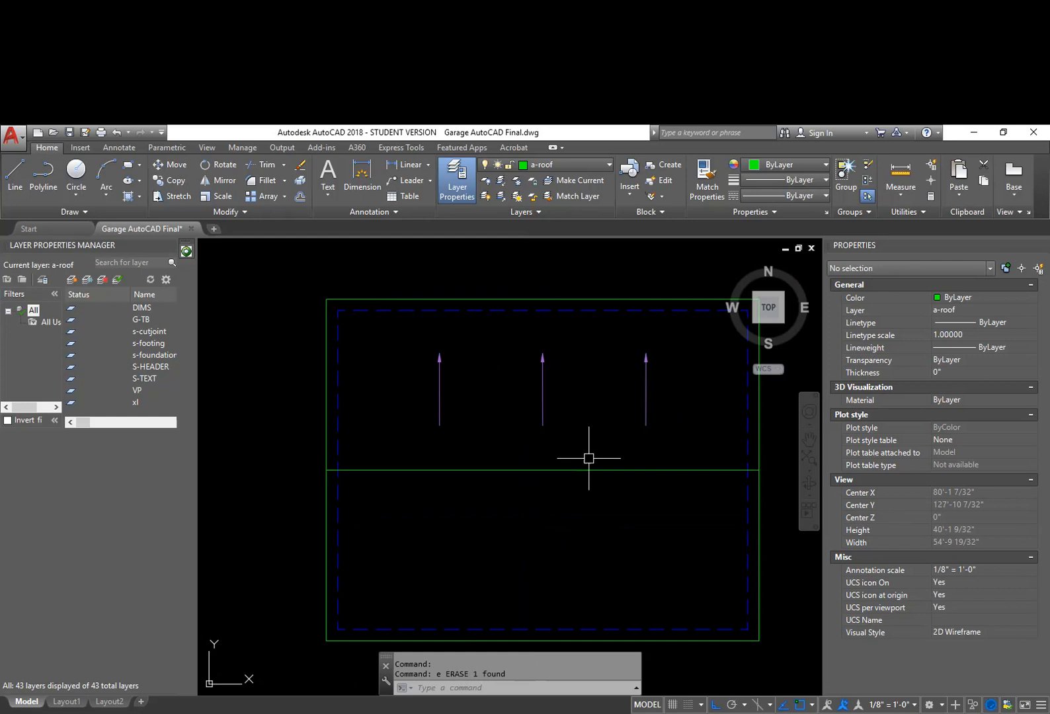
text(e)
key(Return)
key(Escape)
Step: Move the right slope arrow horizontally a short distance toward the right roof edge
text(m)
key(Return)
click(666, 447)
click(620, 344)
key(Return)
click(605, 390)
click(632, 403)
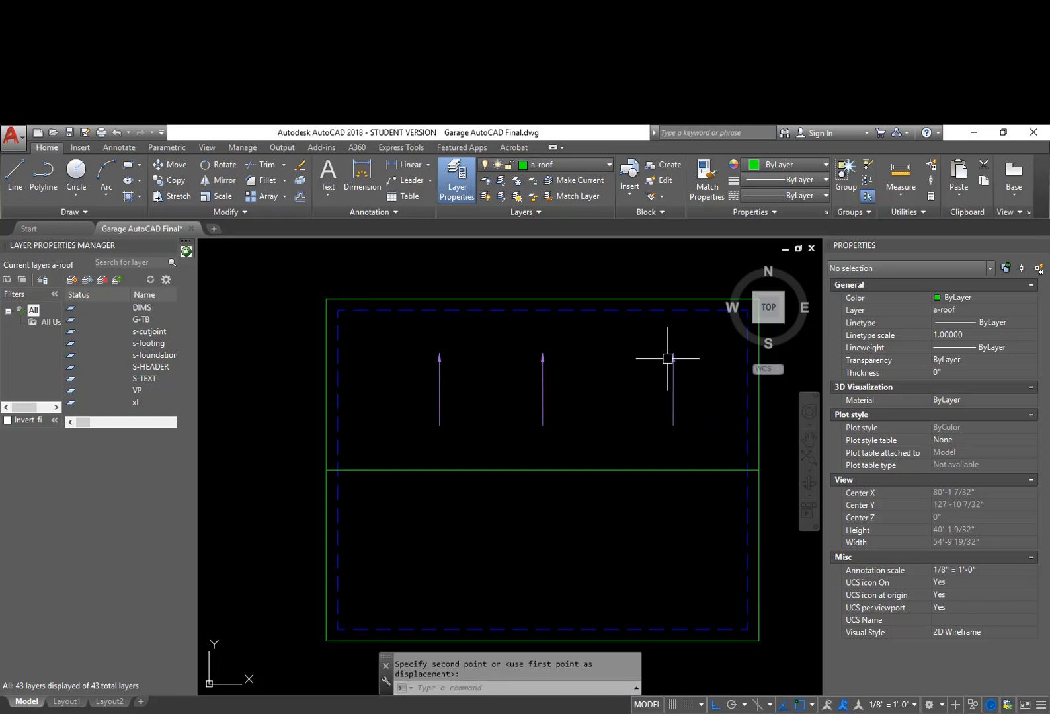
Step: Erase the left slope arrow in the upper half of the roof
text(e)
key(Return)
click(455, 442)
click(434, 352)
key(Return)
Step: Mirror the right slope arrow about the roof's vertical centreline to the left side, keeping the original
text(mi)
key(Return)
click(696, 443)
click(618, 306)
key(Return)
click(565, 301)
click(564, 276)
key(Return)
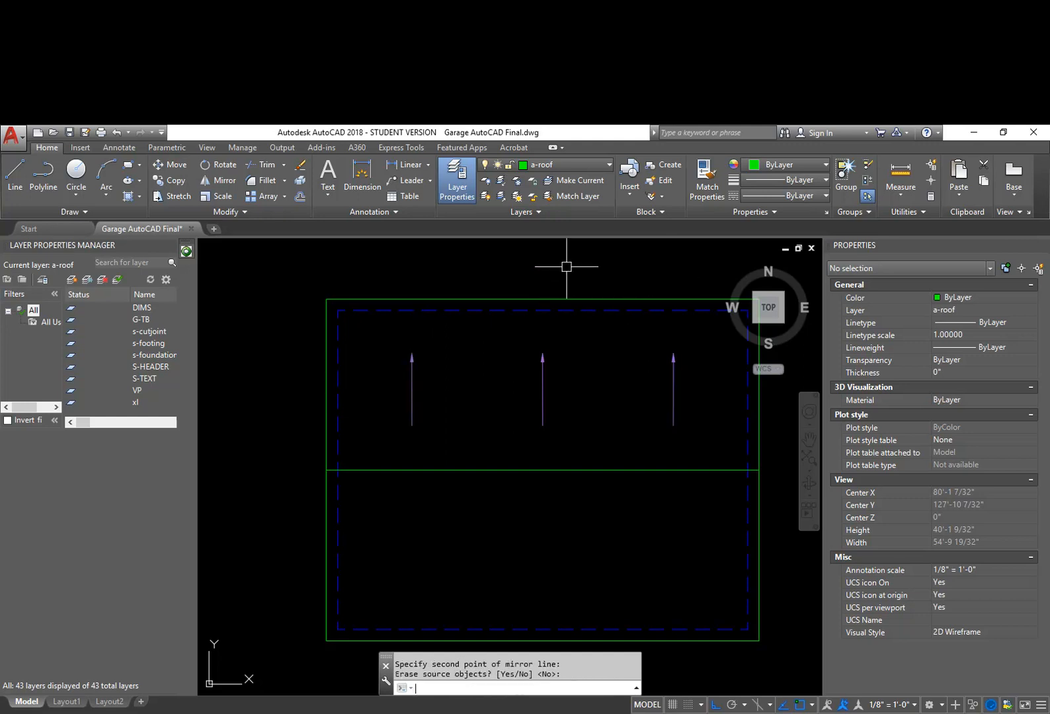
Step: Mirror the three slope arrows about the horizontal ridge line into the lower half, keeping the originals
mouse_move(636, 392)
middle_down()
mouse_move(586, 405)
mouse_move(598, 398)
mouse_move(616, 415)
middle_up()
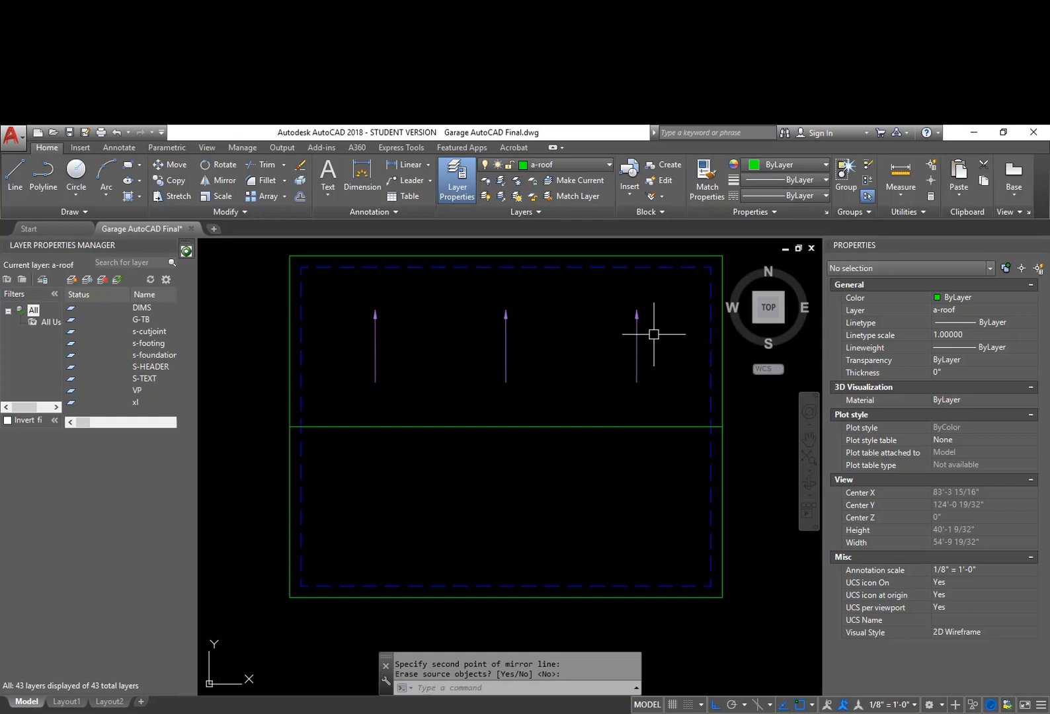
key(Return)
text(mi)
key(Return)
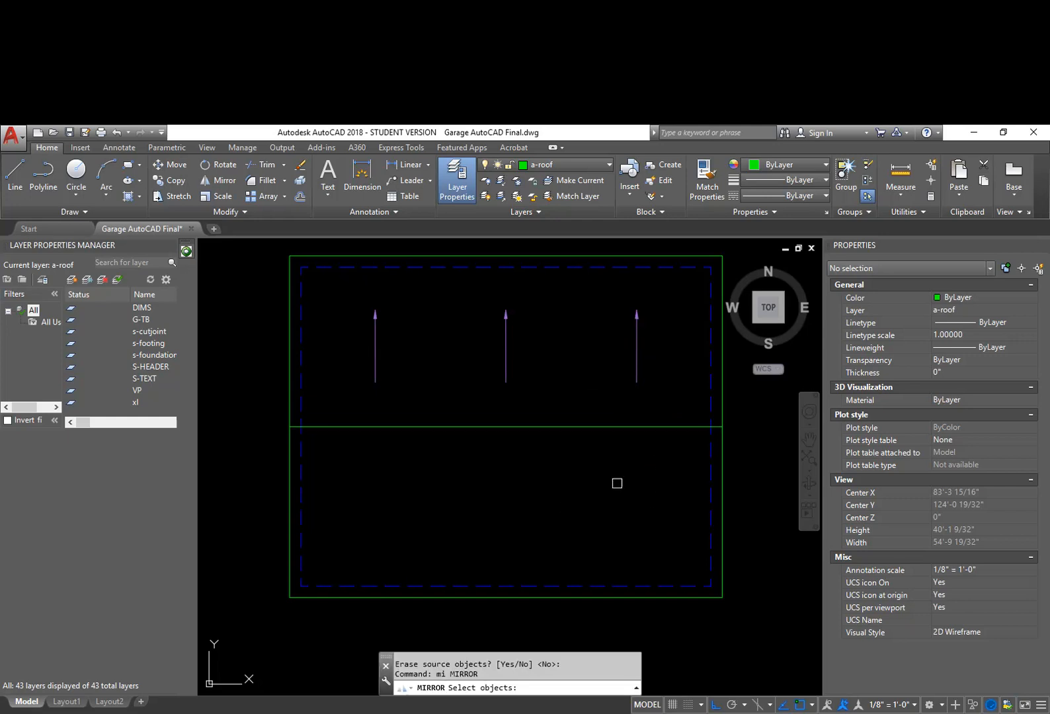
click(671, 394)
click(347, 284)
key(Return)
click(723, 427)
click(778, 431)
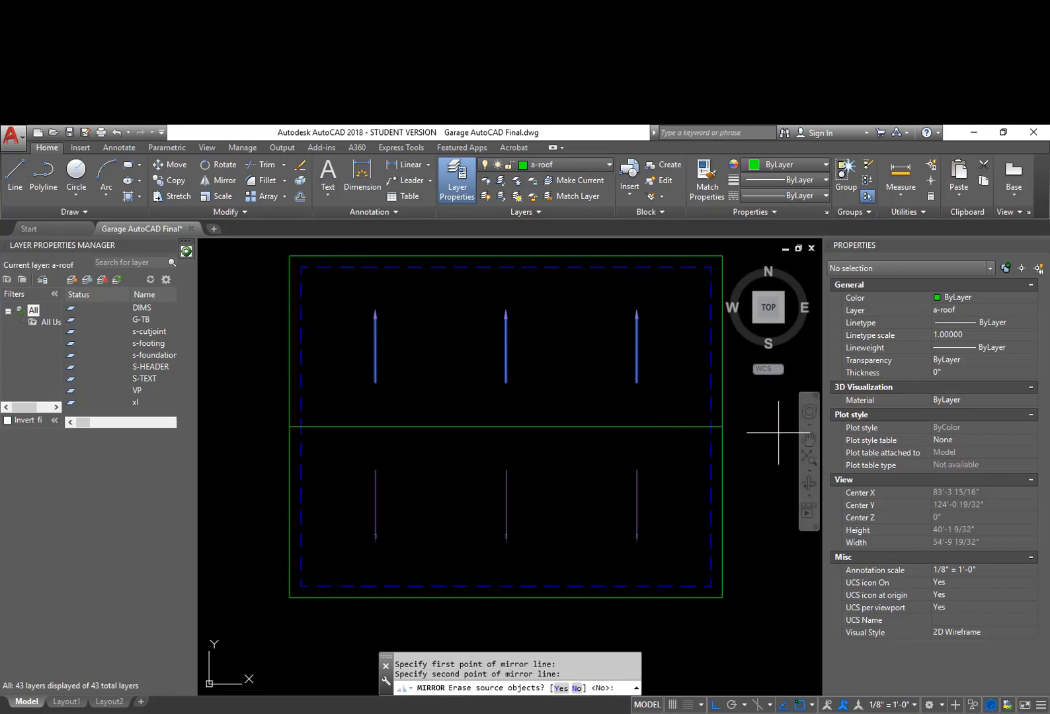
middle_drag(749, 485, 747, 474)
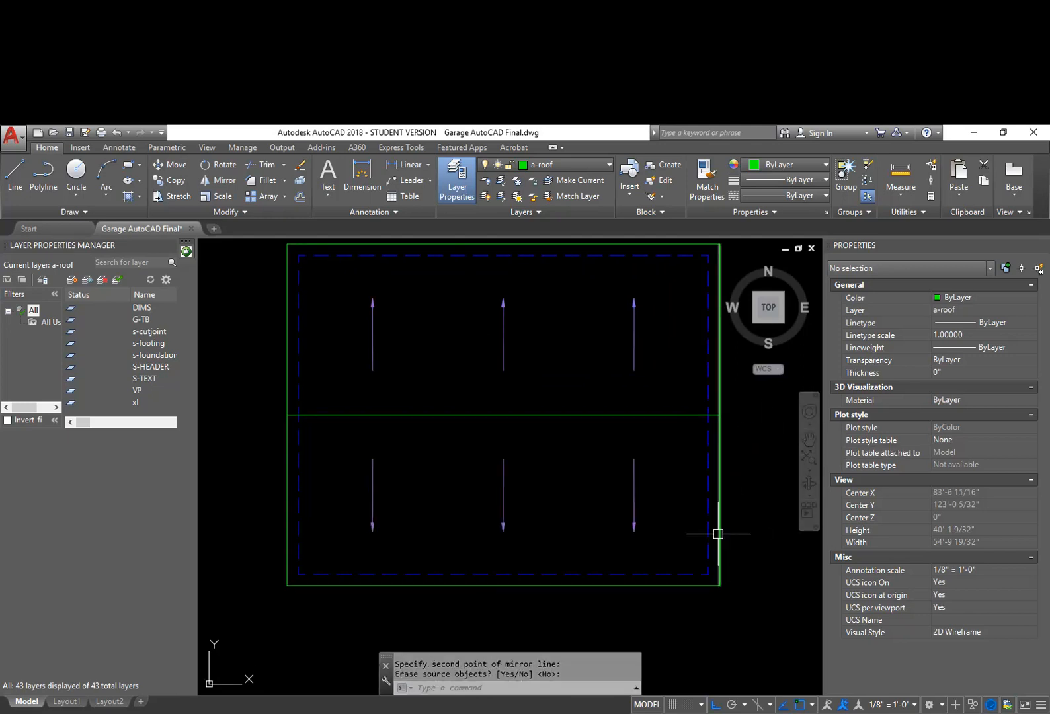
middle_drag(640, 481, 658, 508)
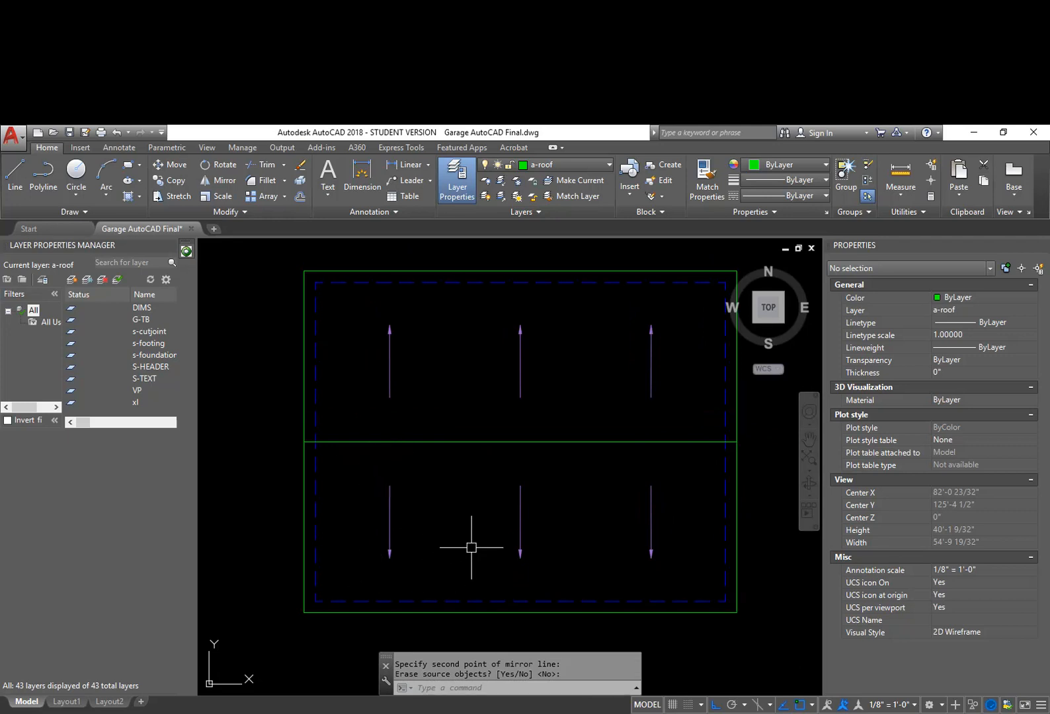
middle_drag(702, 488, 638, 460)
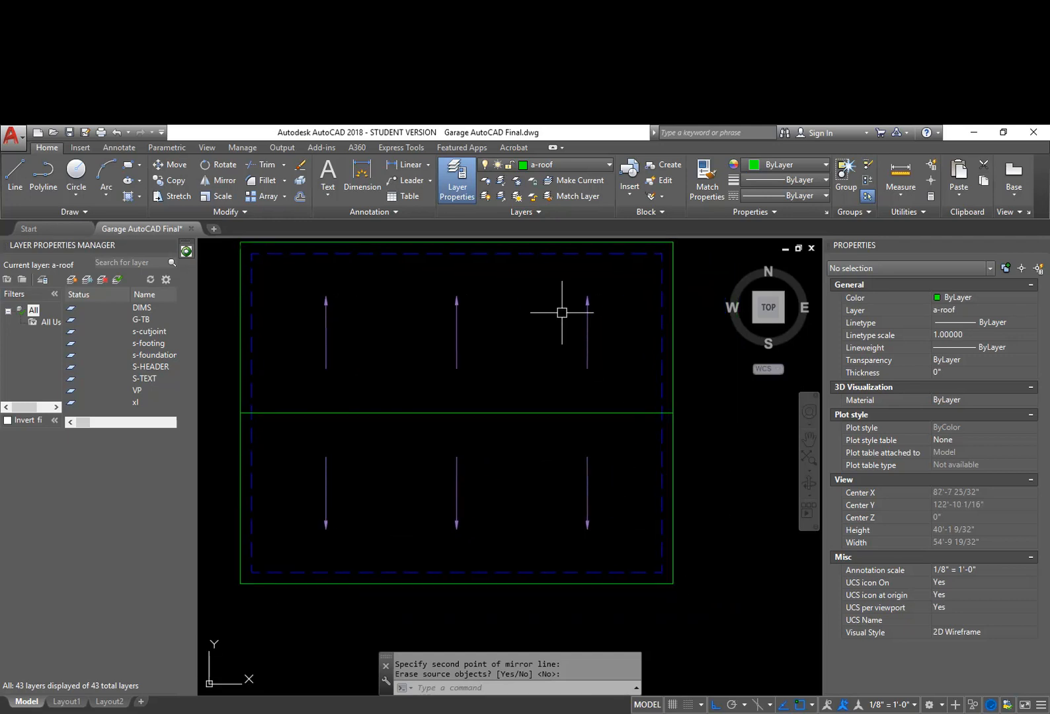
Step: Add a linear dimension for the right roof overhang, from a Nearest point on the dashed wall line perpendicular to the roof edge
click(361, 173)
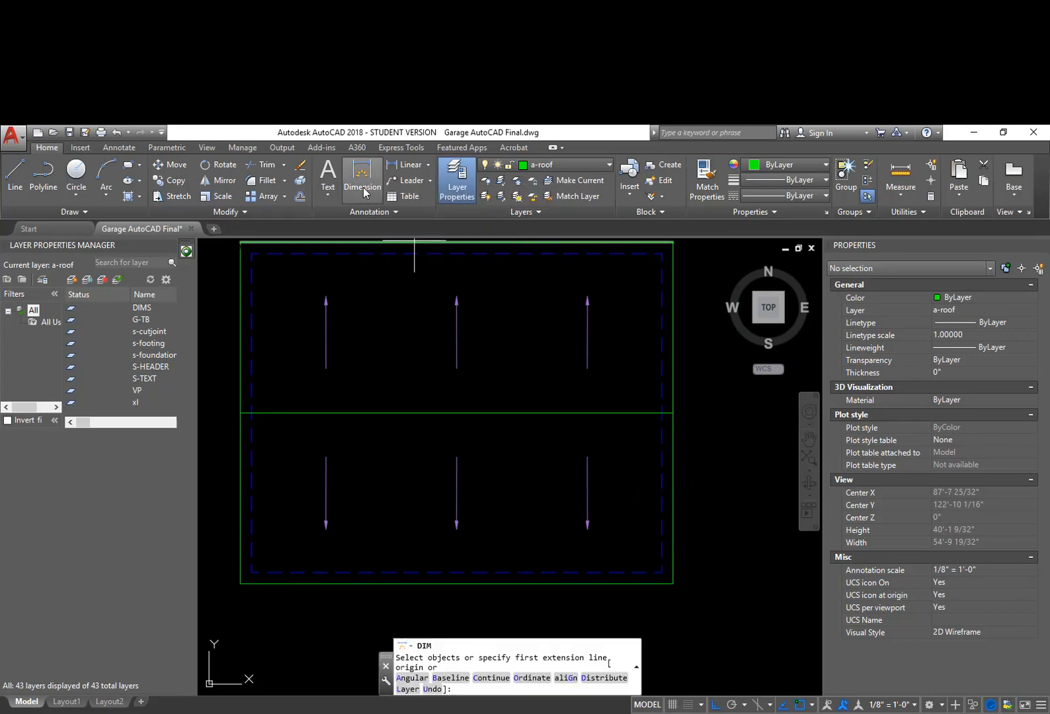
click(119, 148)
click(257, 196)
scroll(661, 407, up, 4)
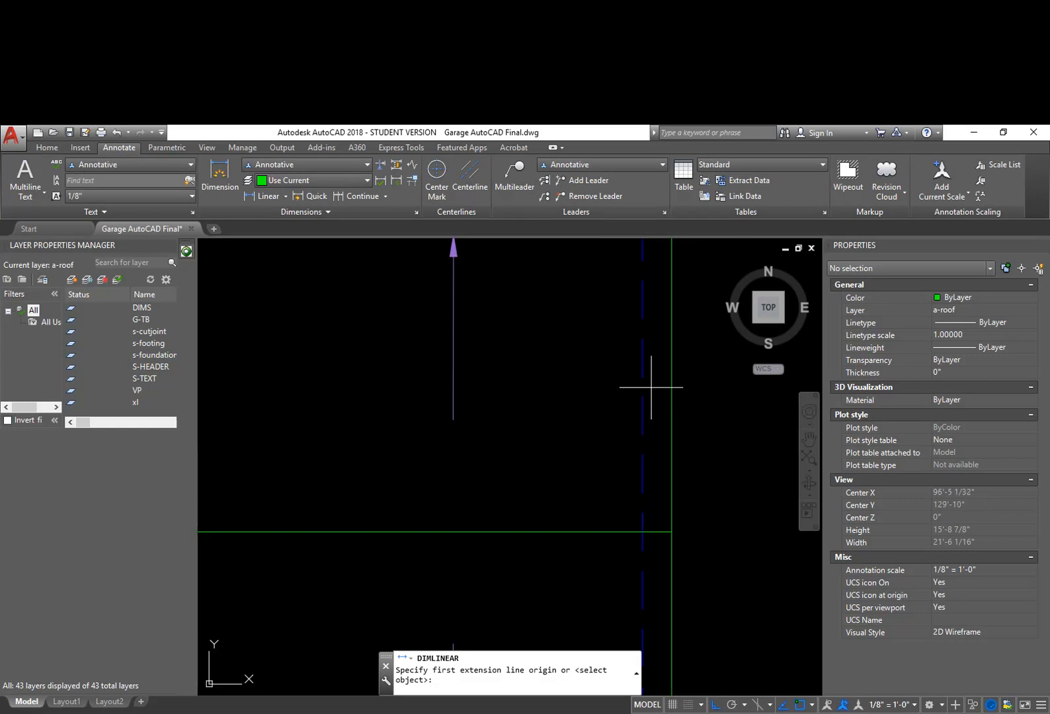
middle_drag(641, 310, 640, 370)
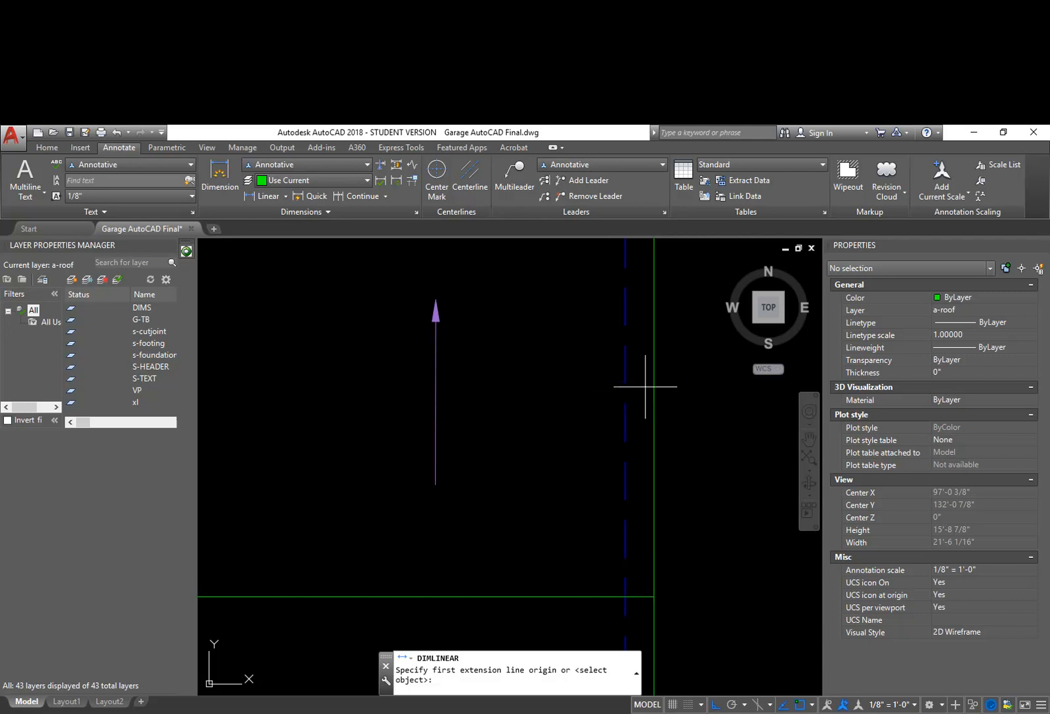
middle_drag(635, 612, 628, 368)
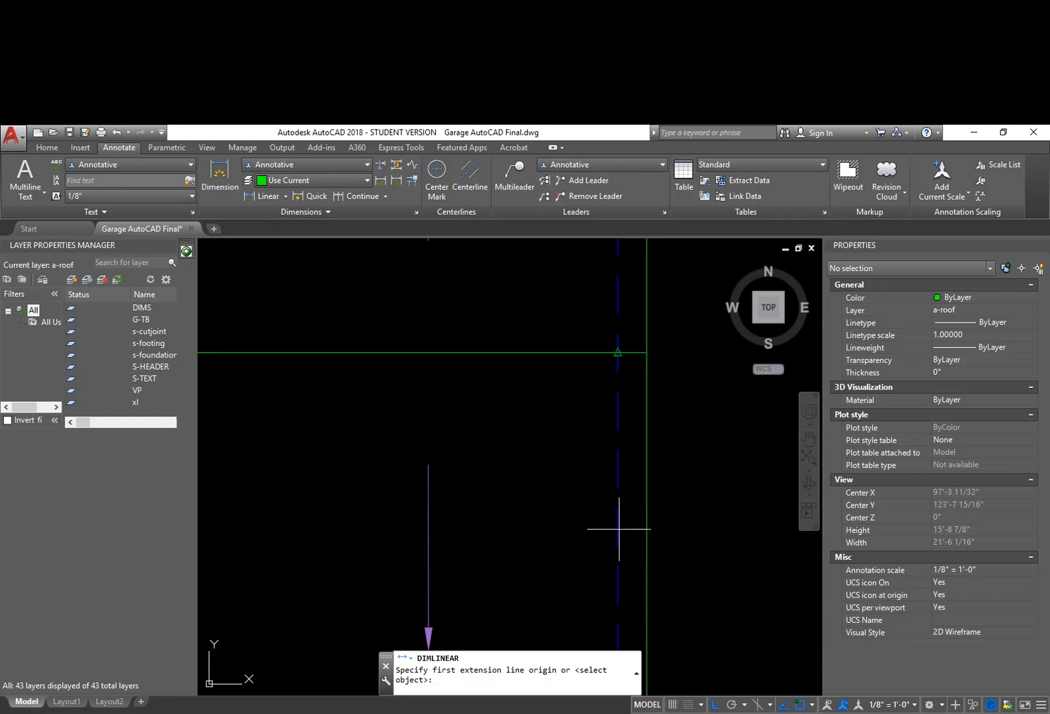
middle_drag(627, 393, 616, 516)
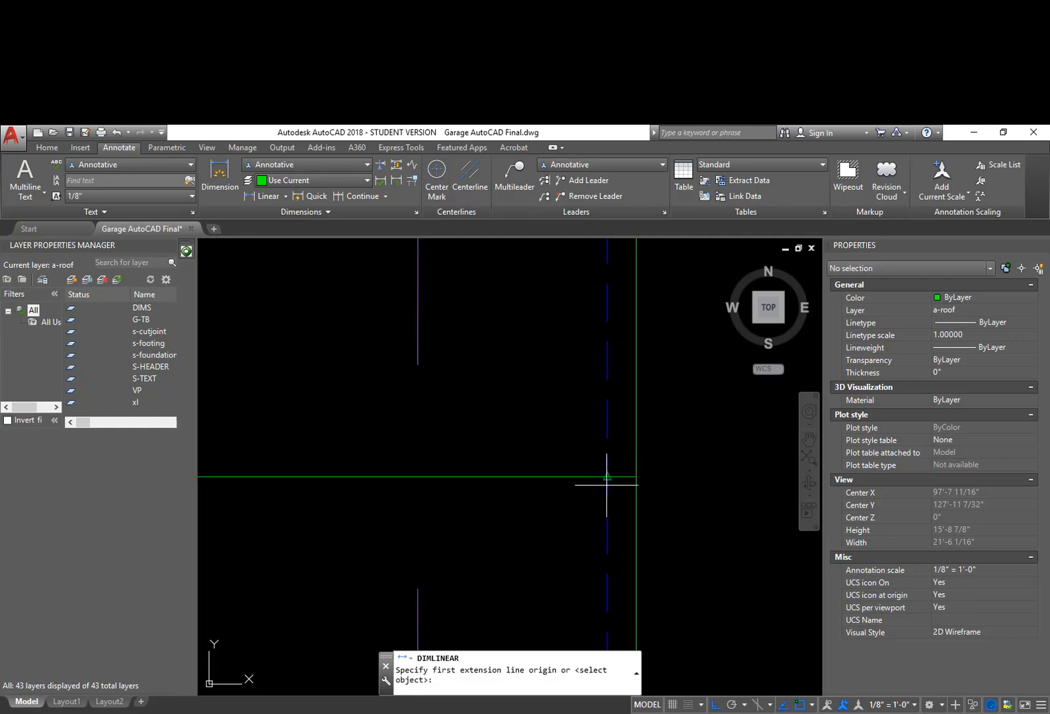
shift+right_click(618, 330)
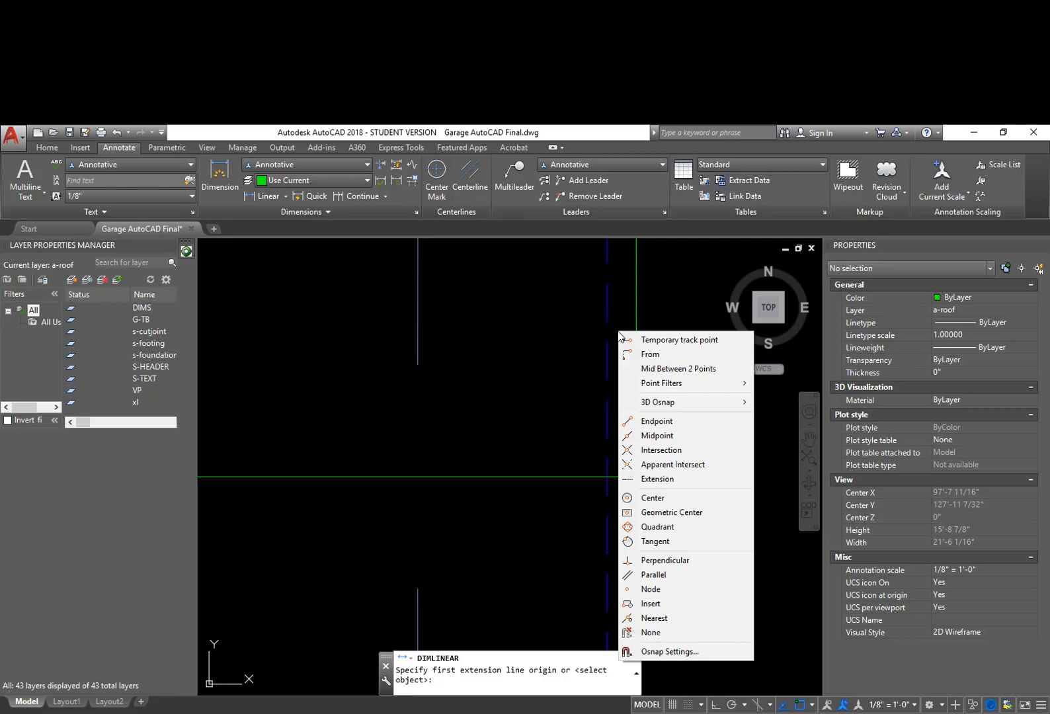
click(663, 619)
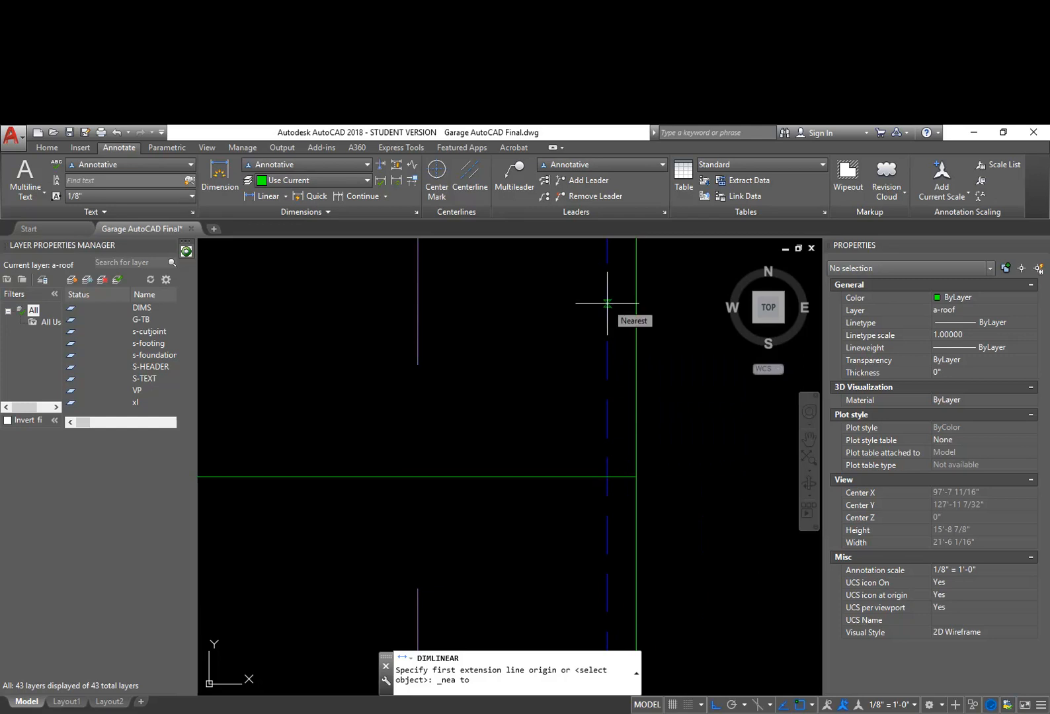
click(607, 304)
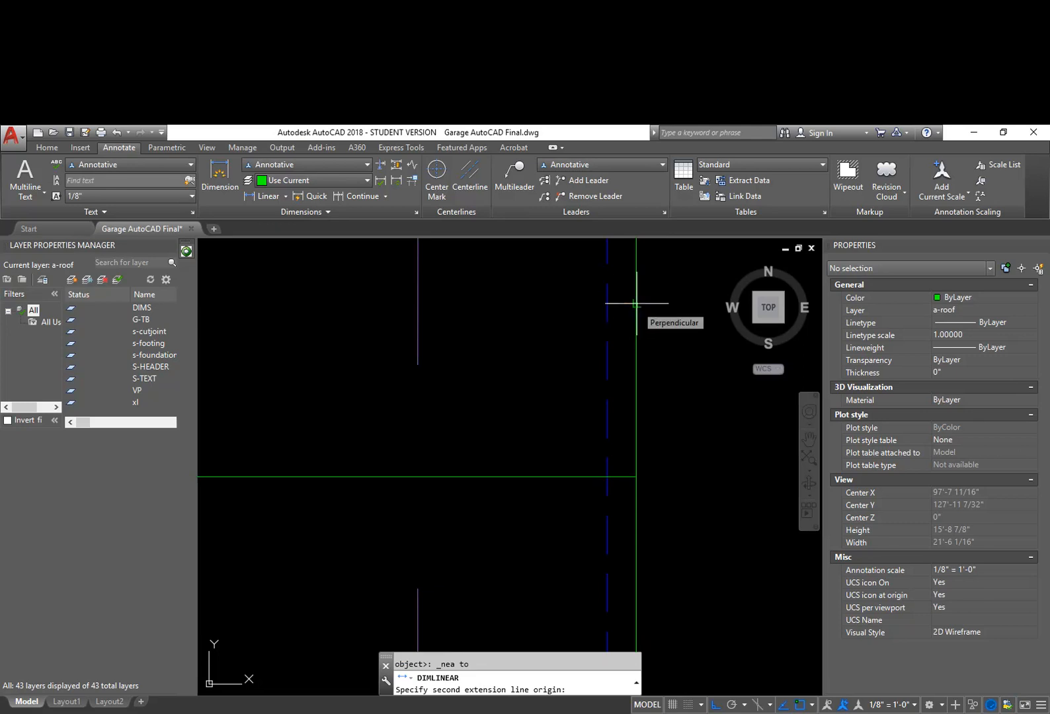
click(636, 303)
mouse_move(679, 293)
middle_down()
mouse_move(686, 330)
mouse_move(651, 380)
middle_up()
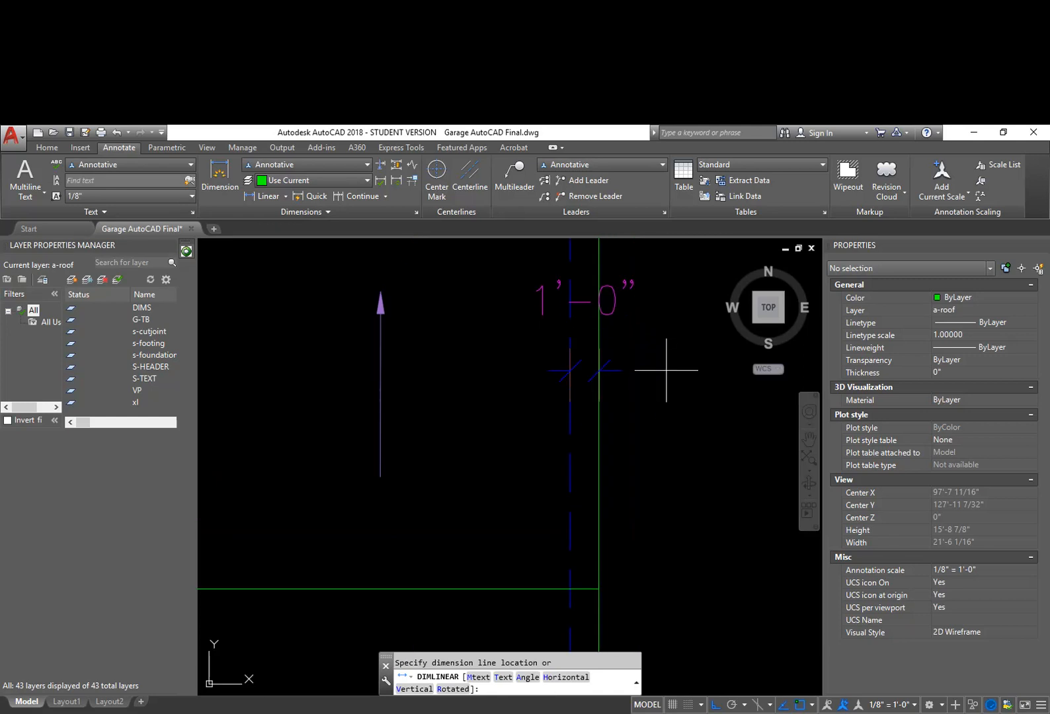
click(671, 367)
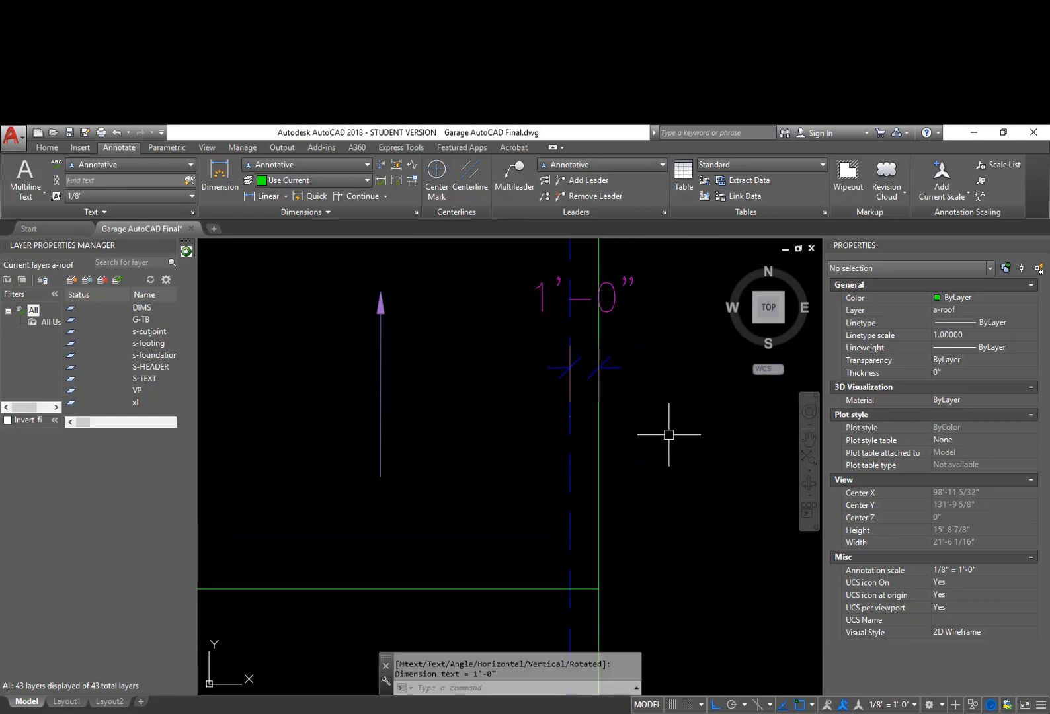
Step: Put the roof overhang dimension on the DIMS layer
scroll(673, 434, down, 3)
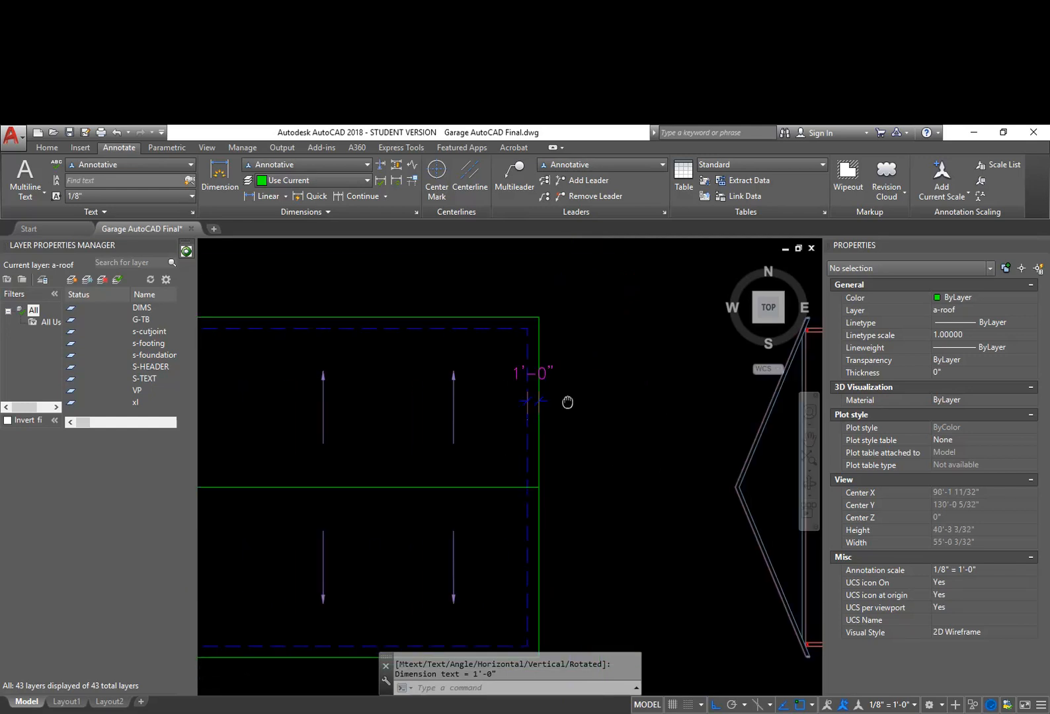
click(544, 369)
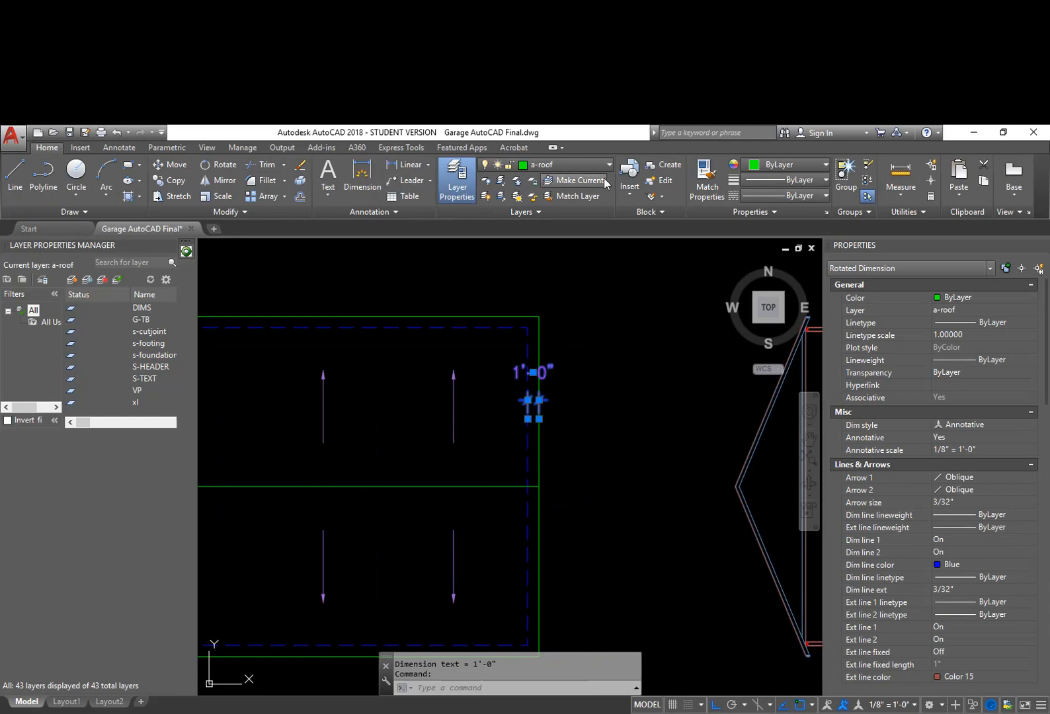
click(576, 163)
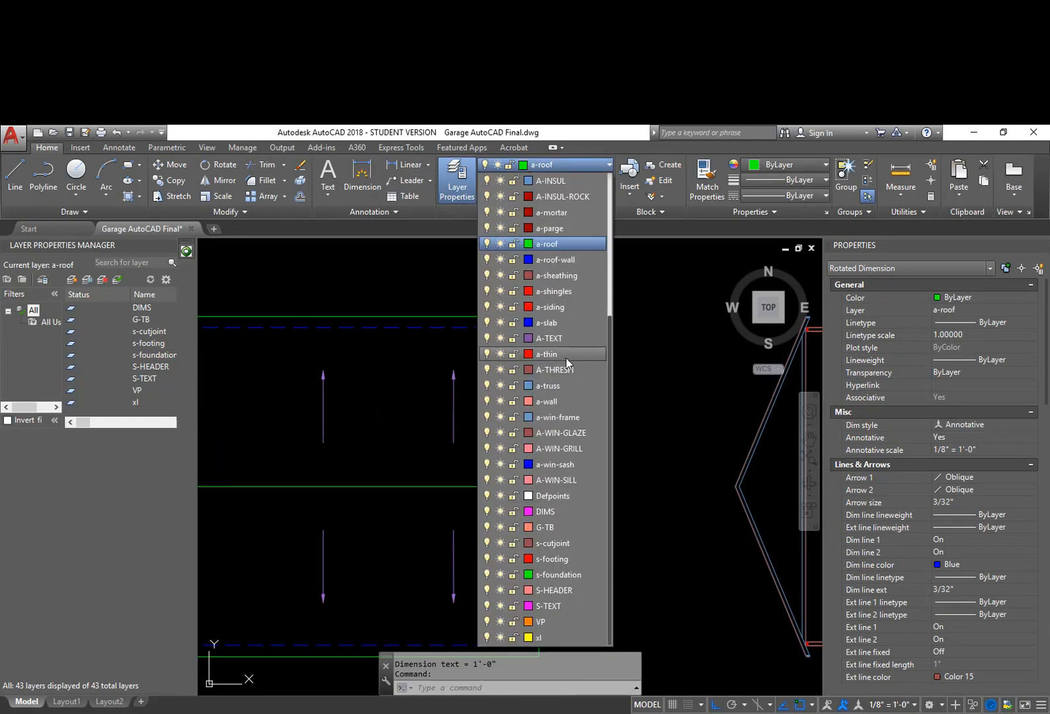
click(546, 510)
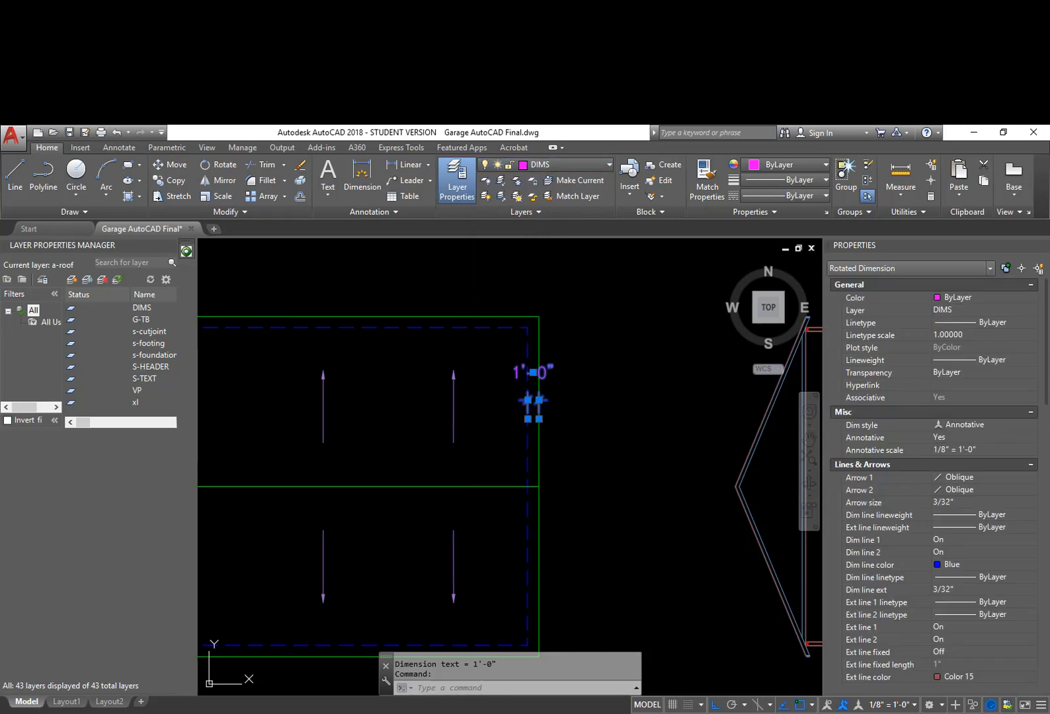
key(Escape)
key(Escape)
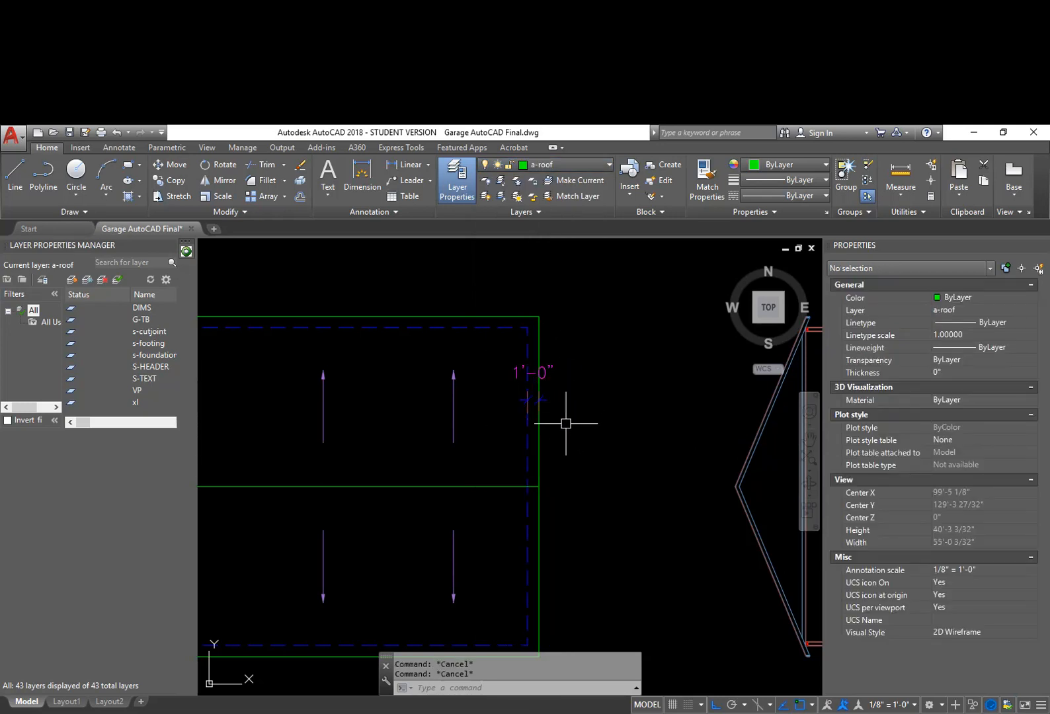
Step: With Ortho off, move the overhang dimension's text outside the roof edge, to the right of its dimension line
scroll(565, 423, up, 4)
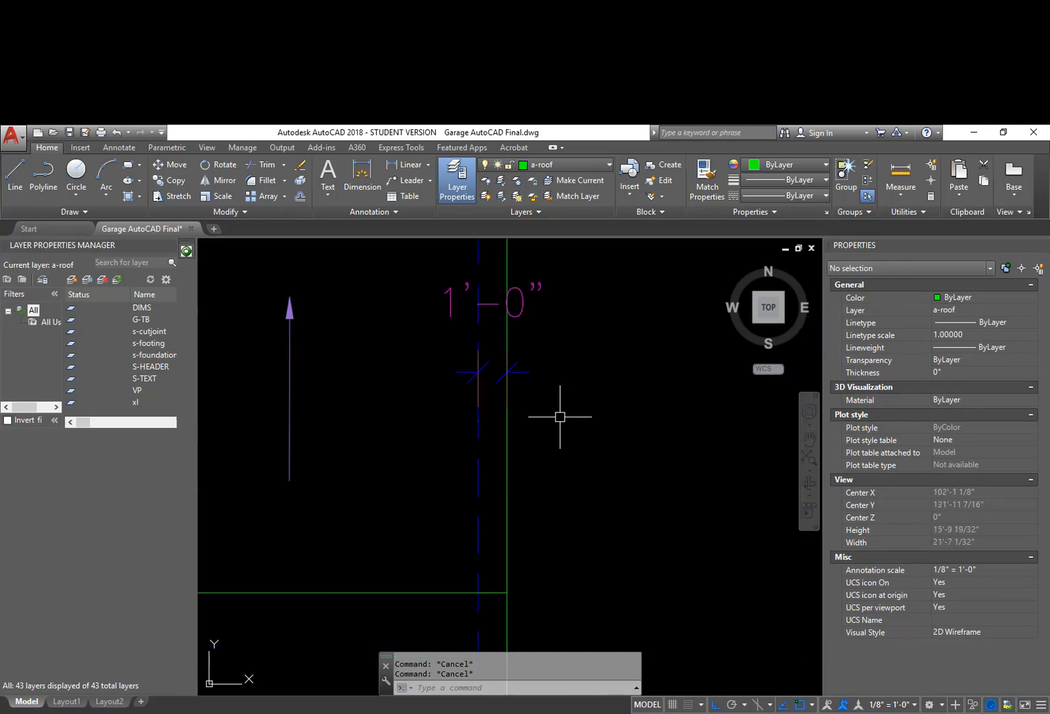
click(526, 311)
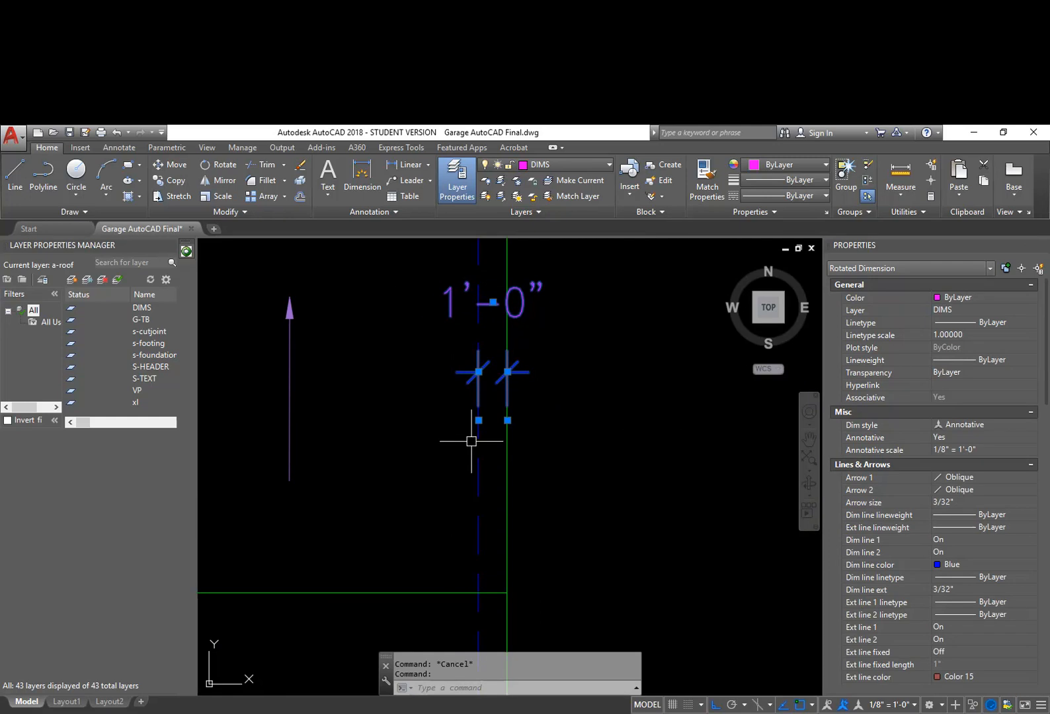
mouse_move(492, 302)
click(493, 302)
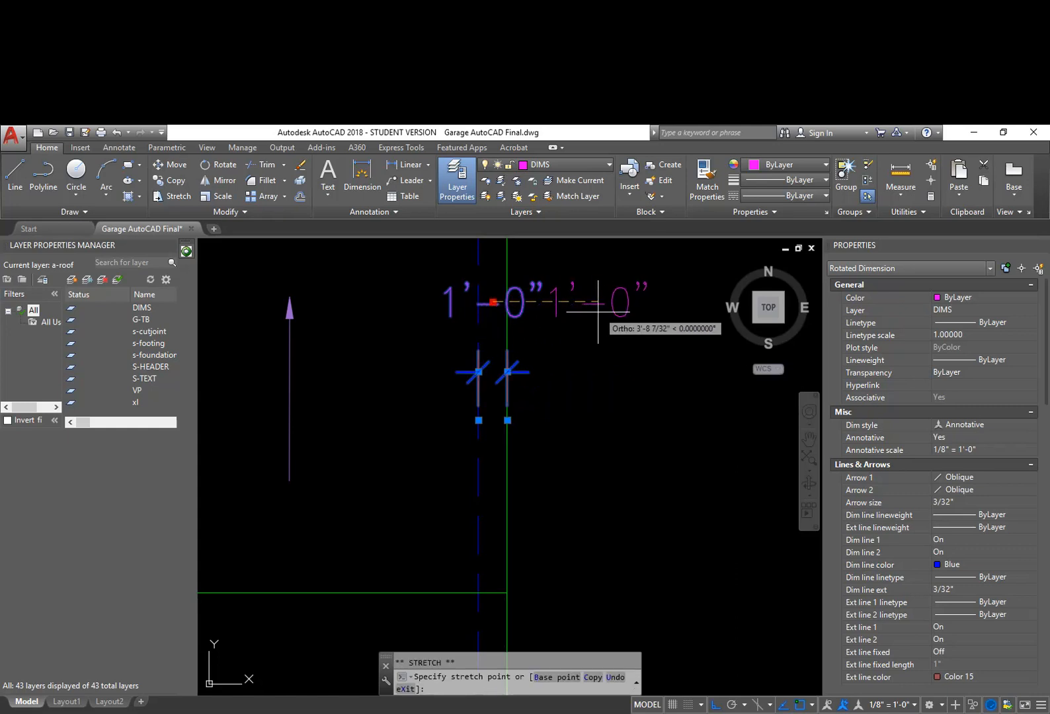
key(F8)
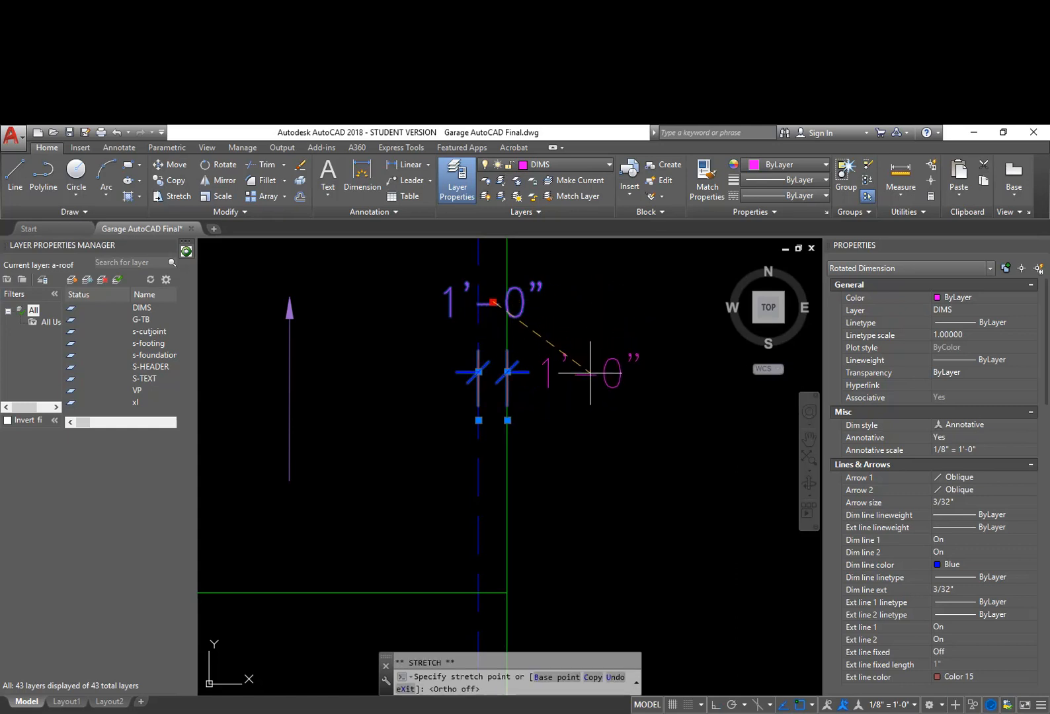
click(586, 370)
key(Escape)
key(Escape)
middle_drag(568, 423, 586, 408)
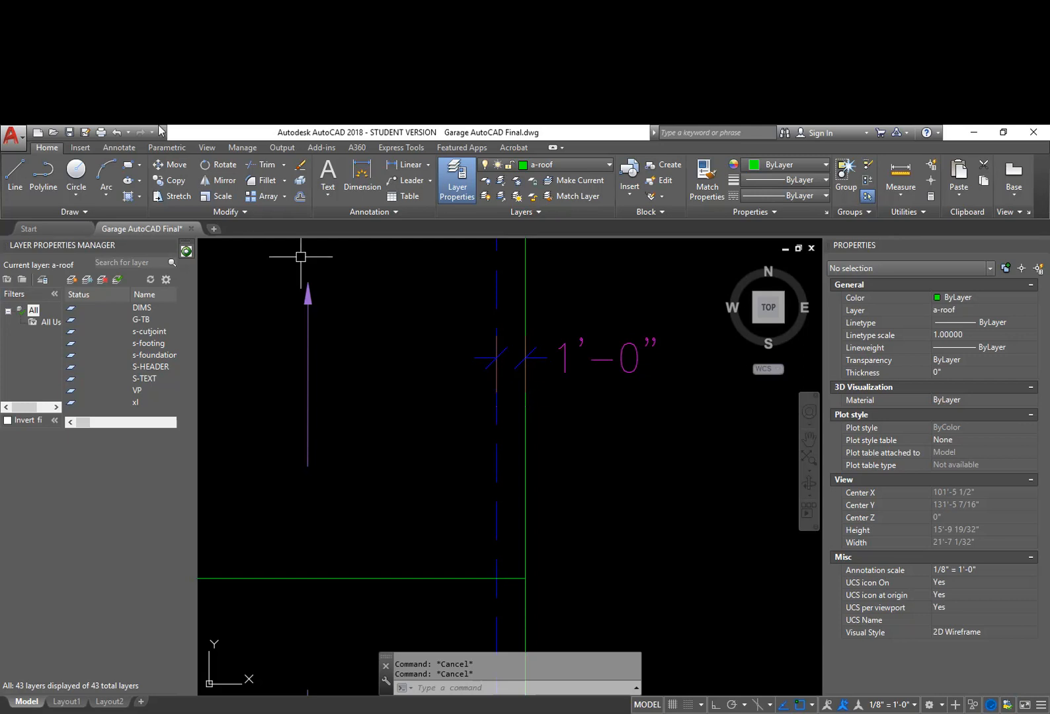
Step: Override the current Annotative dimension style so text out of its default position is placed beside the dimension line
click(119, 147)
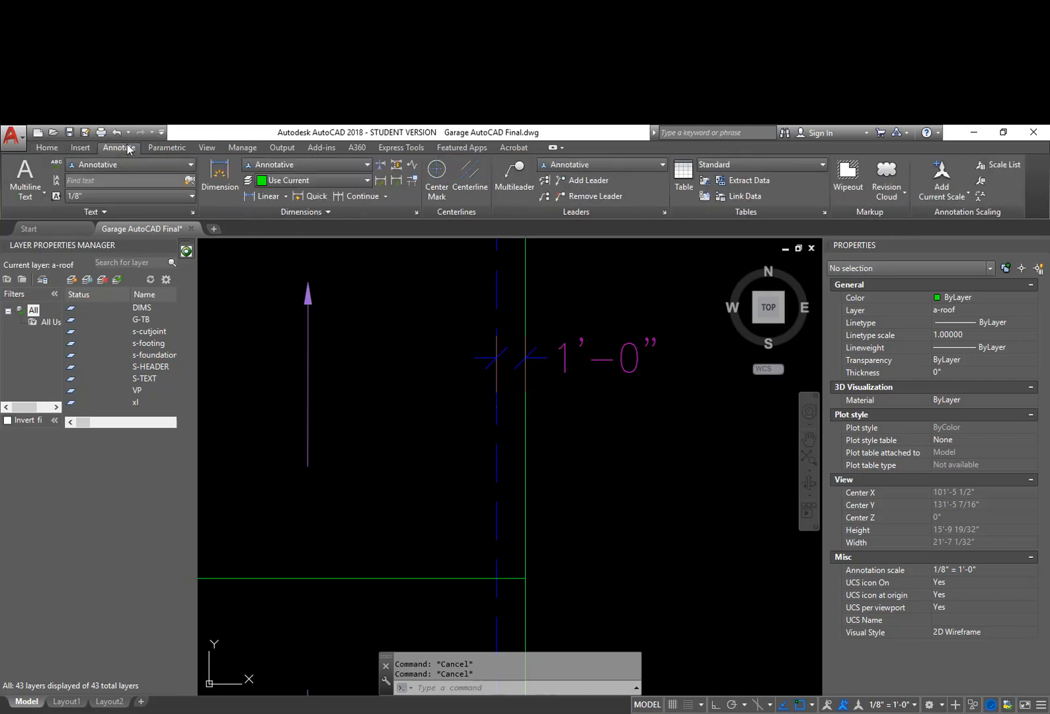
click(416, 212)
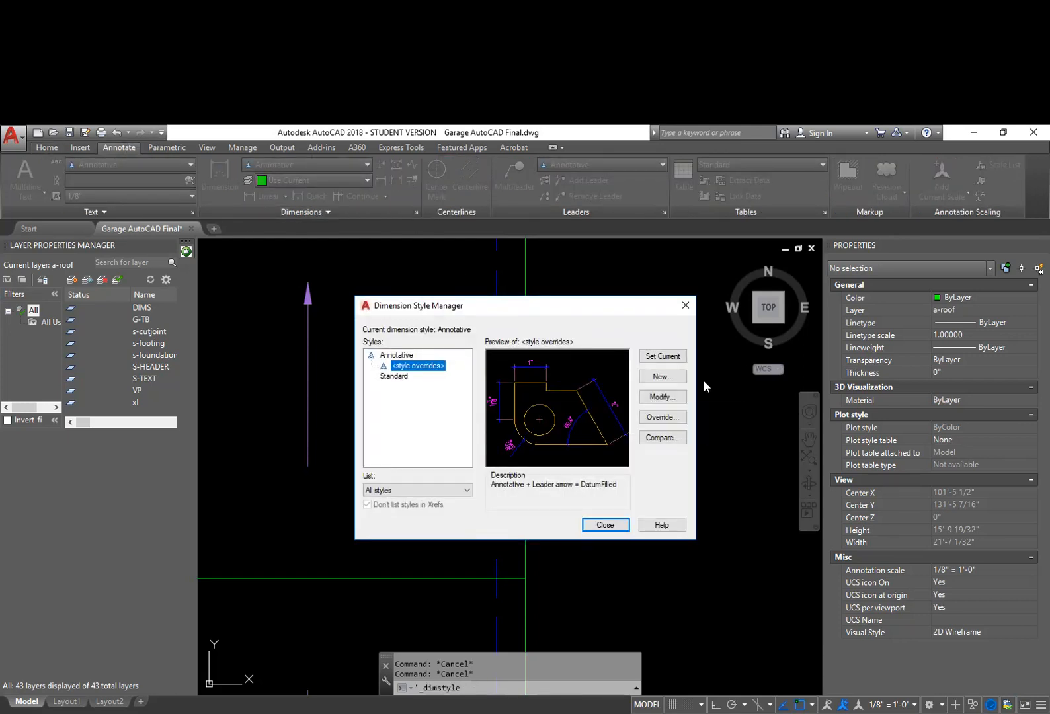
click(662, 418)
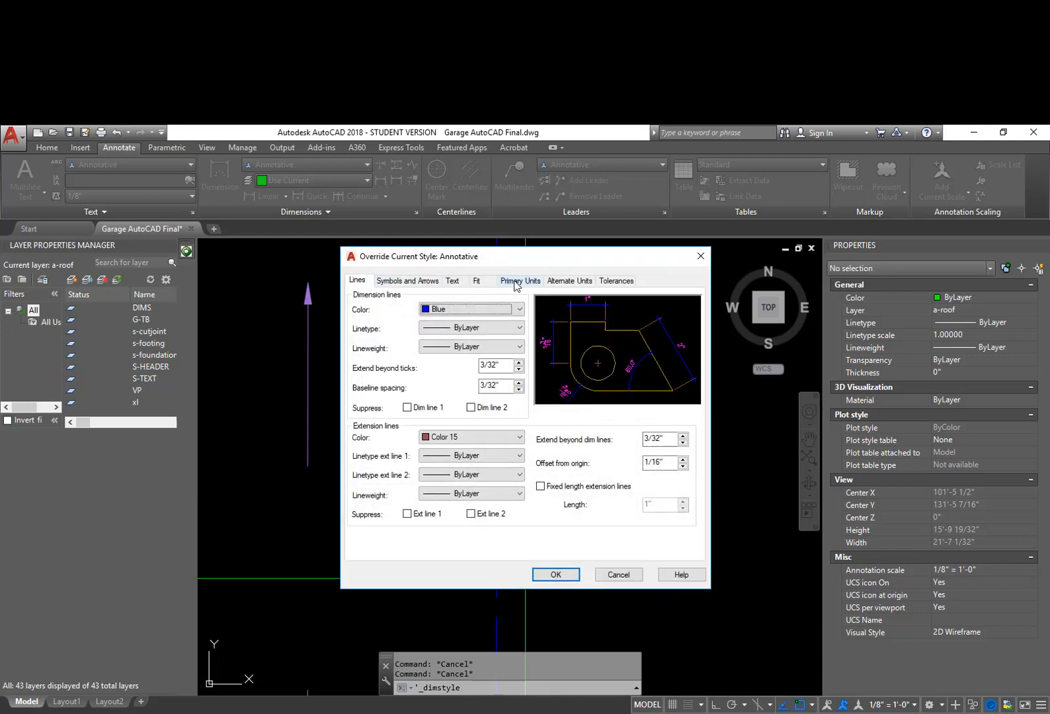
click(477, 281)
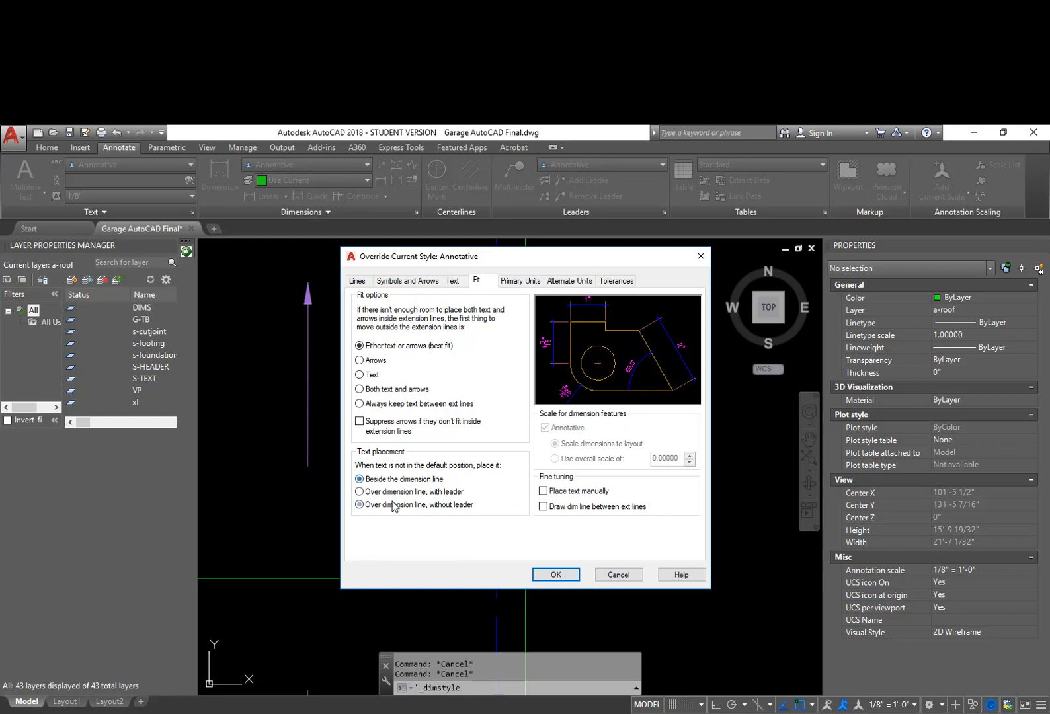
click(555, 574)
click(603, 526)
Step: Erase the existing overhang dimension at the right roof edge
click(628, 357)
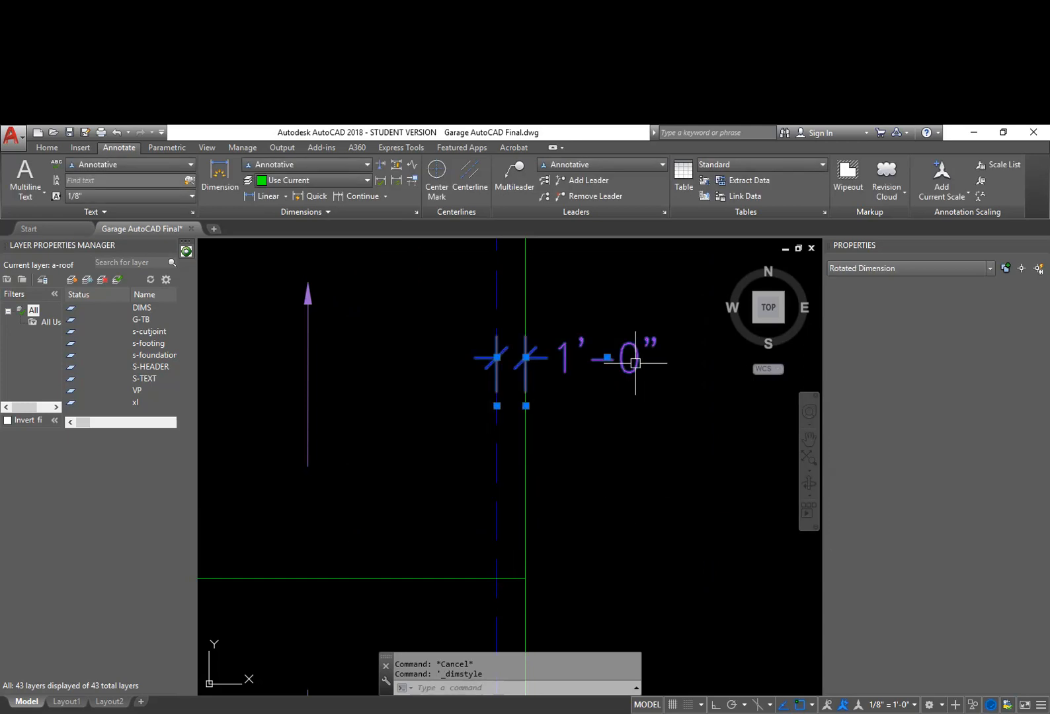
text(e)
key(Return)
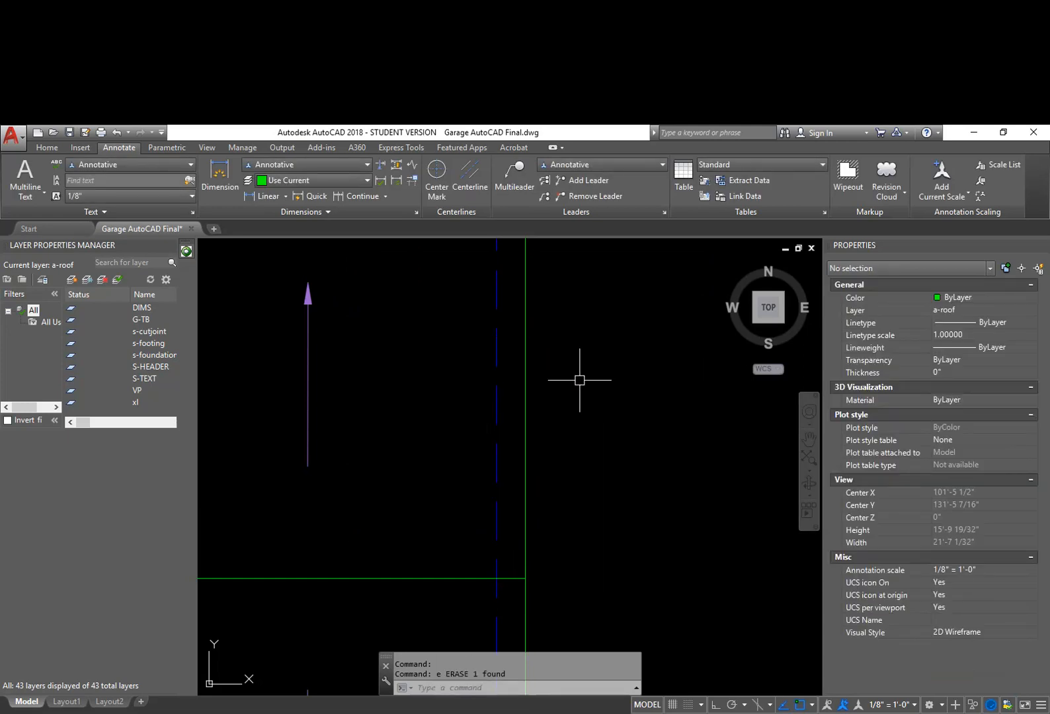
Step: Add a linear dimension for the right overhang, from a Nearest point on the dashed wall line to the solid roof edge
click(255, 194)
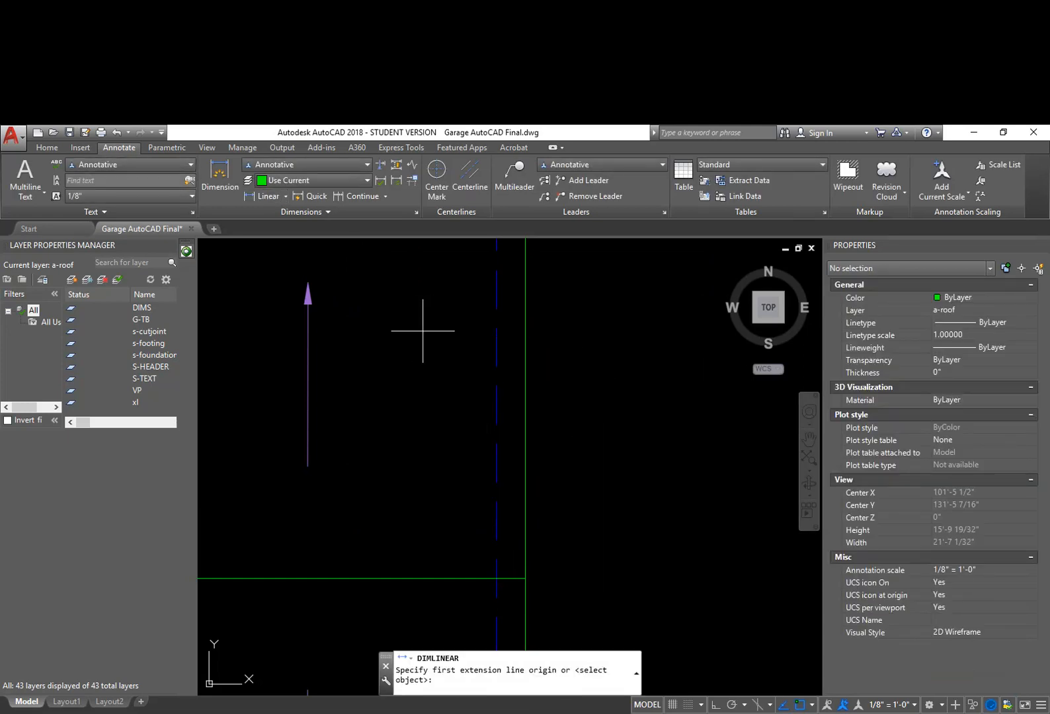
shift+right_click(461, 369)
key(r)
click(493, 353)
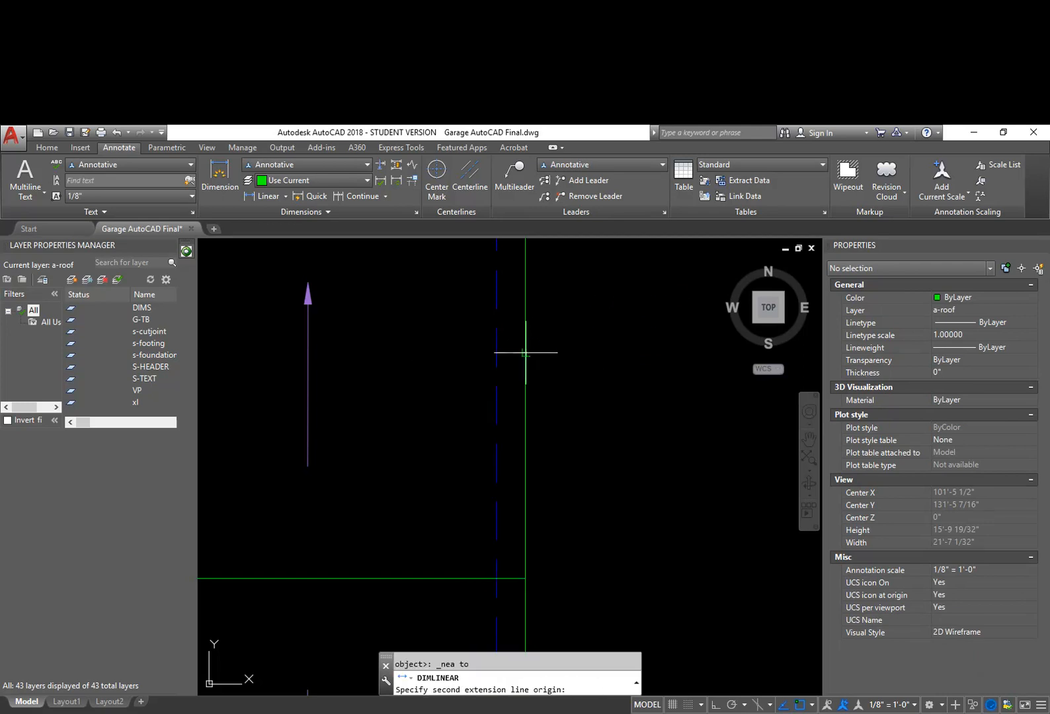
click(526, 353)
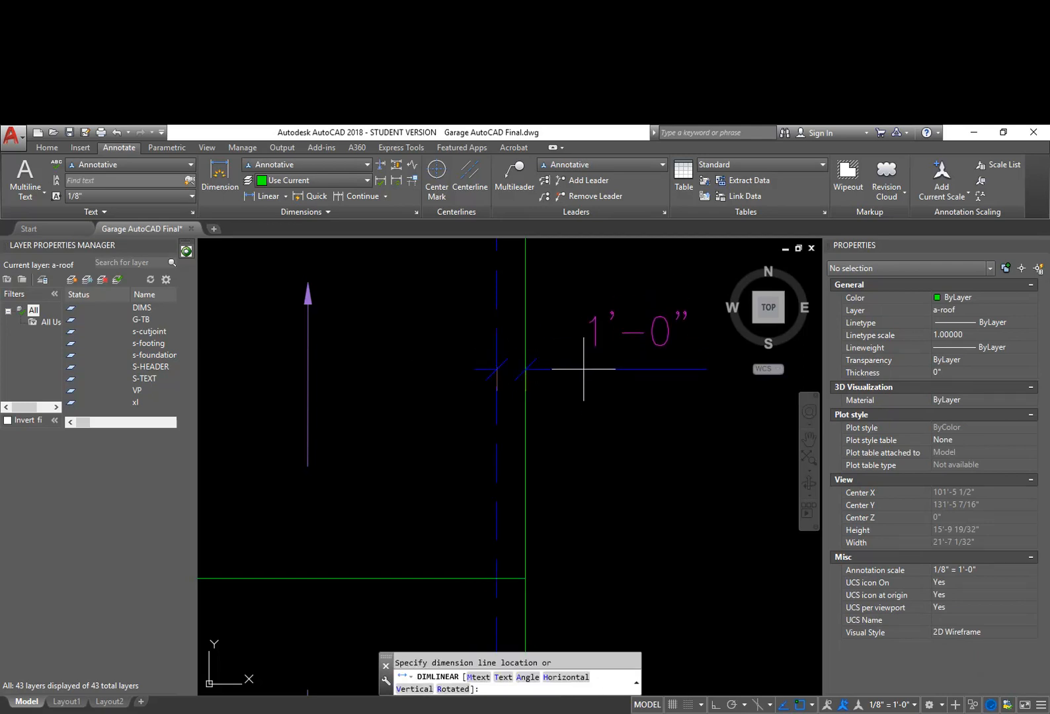
click(591, 402)
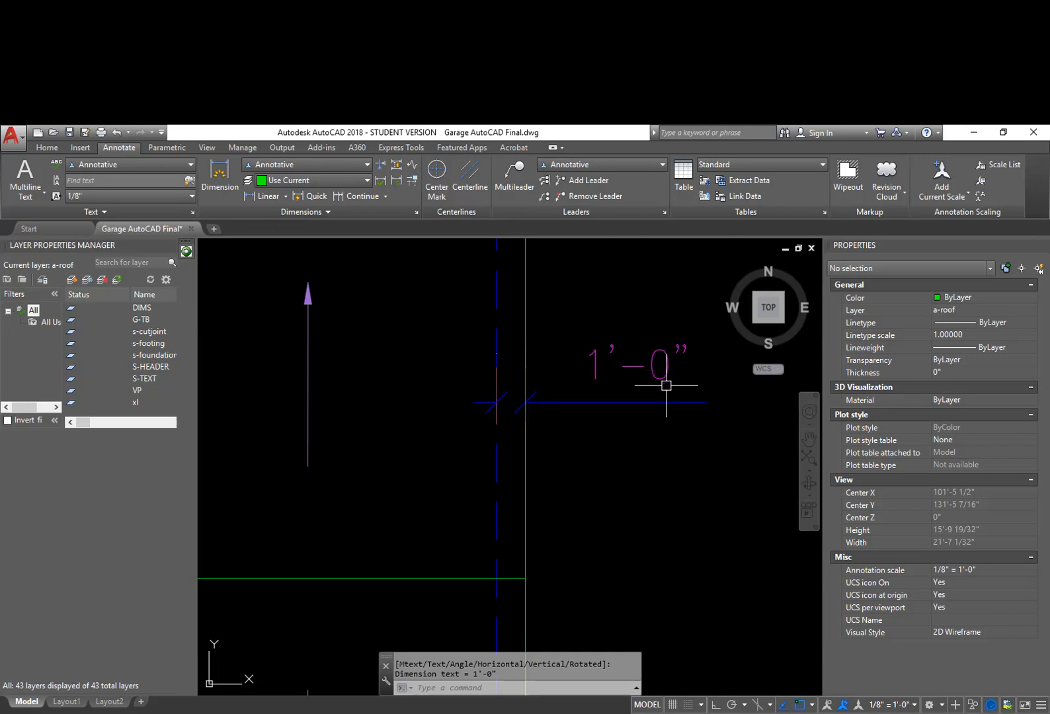
Step: Move the overhang dimension farther up along the roof edge by stretching it from its text grip, and deselect it
click(651, 362)
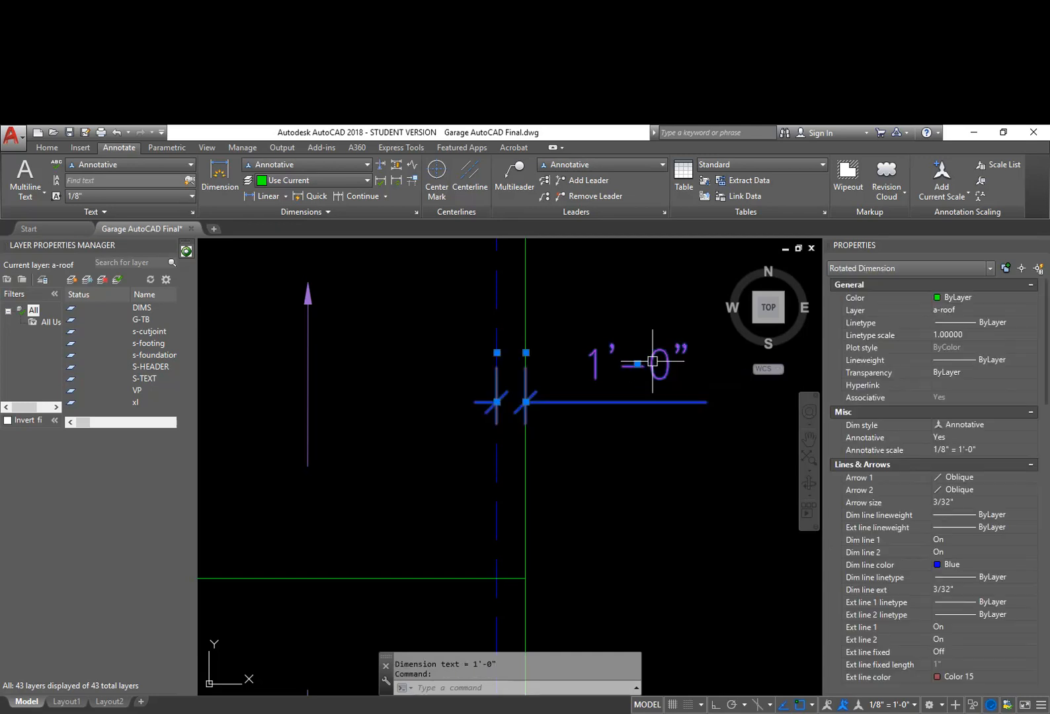
click(638, 363)
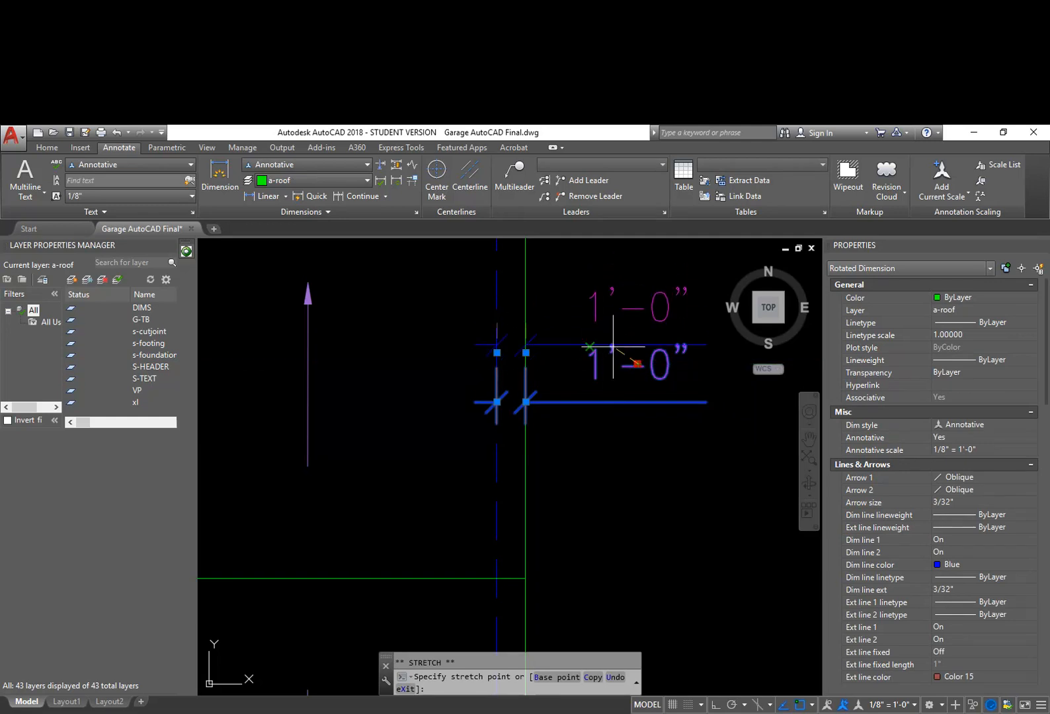
key(Escape)
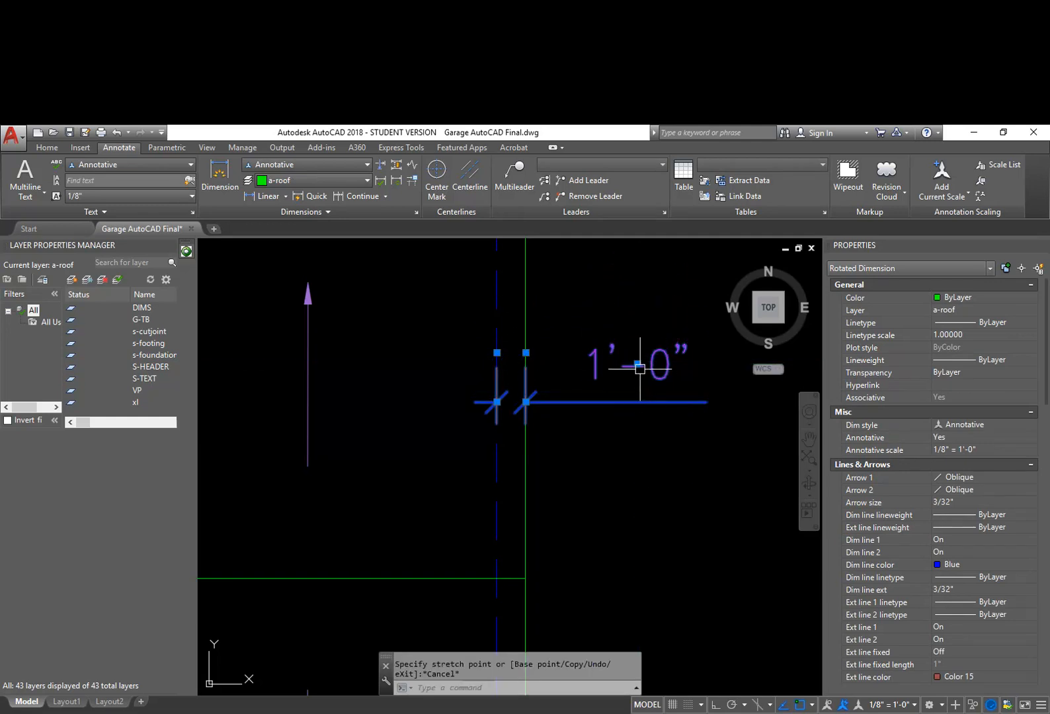
click(637, 364)
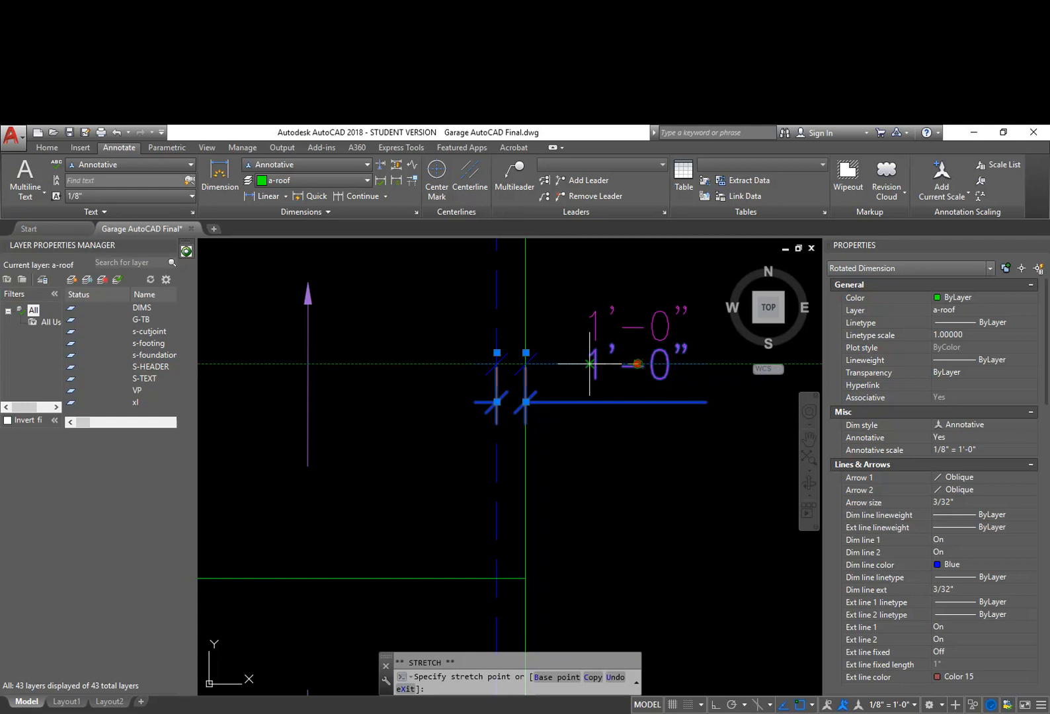
key(Escape)
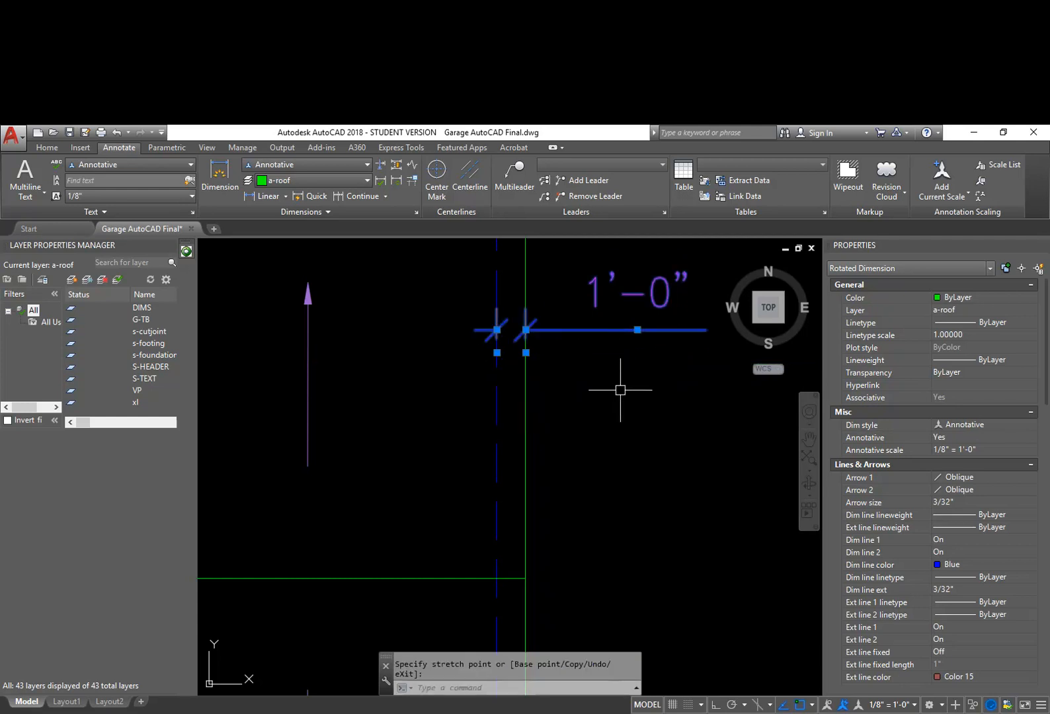
key(Escape)
middle_drag(615, 378, 610, 464)
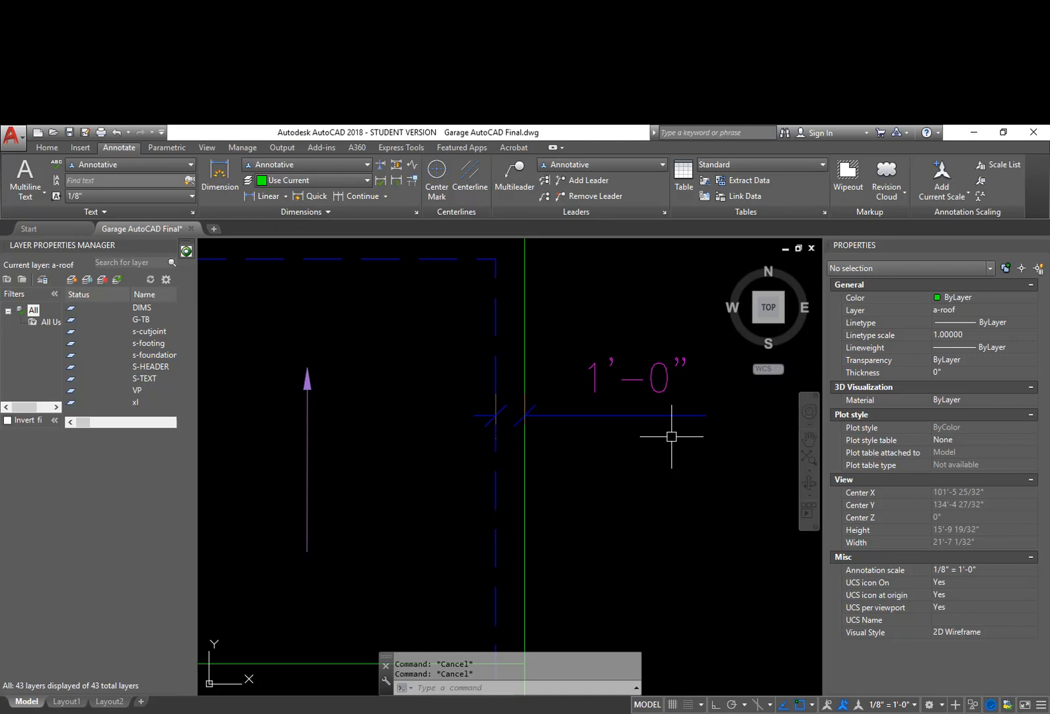
Step: Set the Annotative style override's text placement to over the dimension line, without leader
text(ddim)
key(Return)
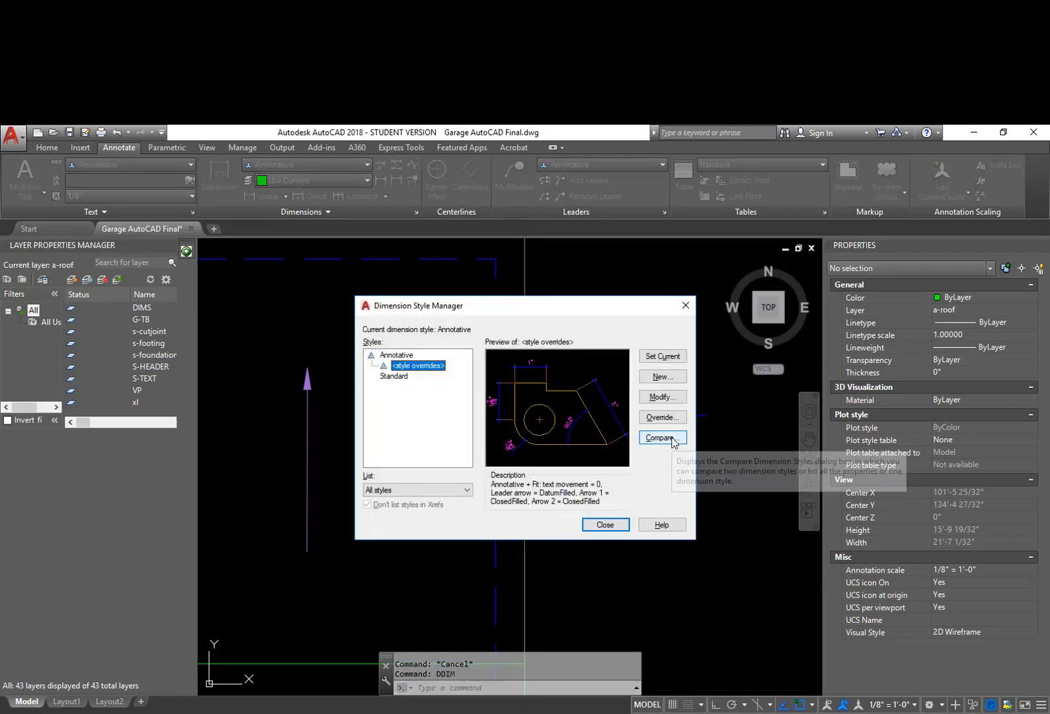
click(662, 400)
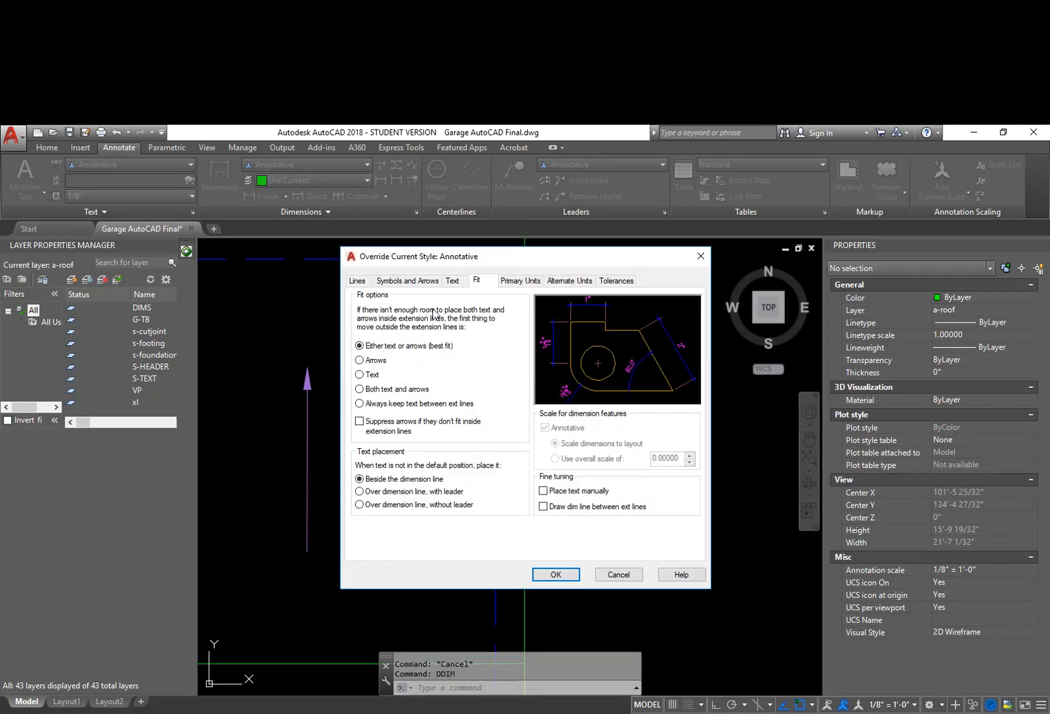
click(359, 505)
click(559, 575)
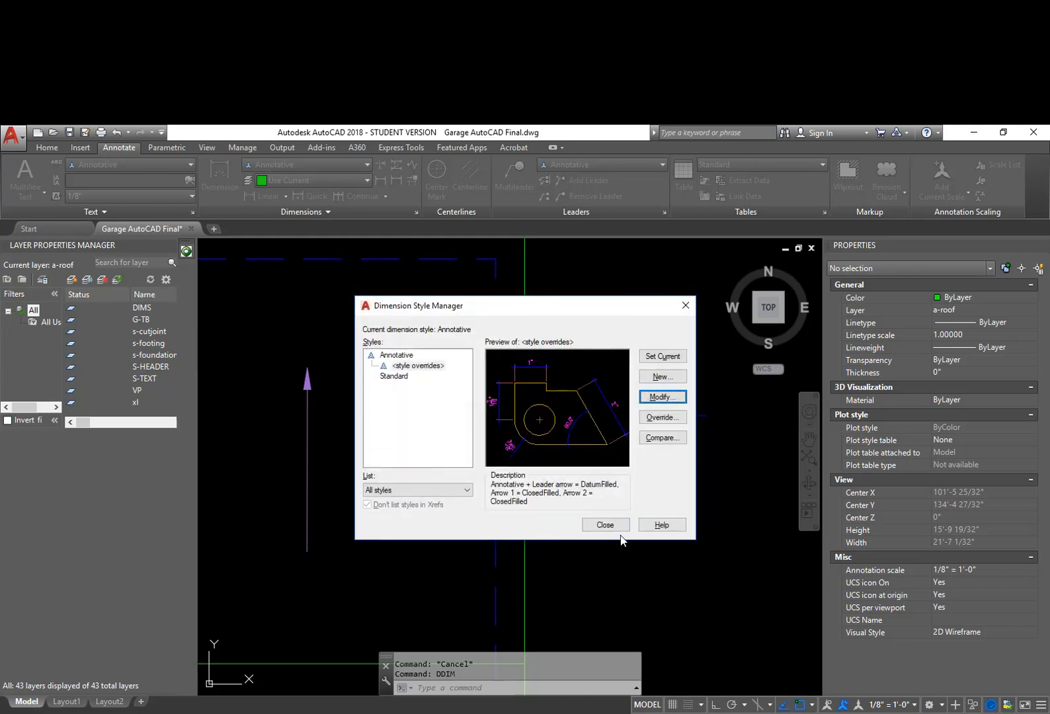
click(605, 525)
Step: Erase the overhang dimension that has its text outside the right roof edge
click(609, 418)
text(e)
key(Return)
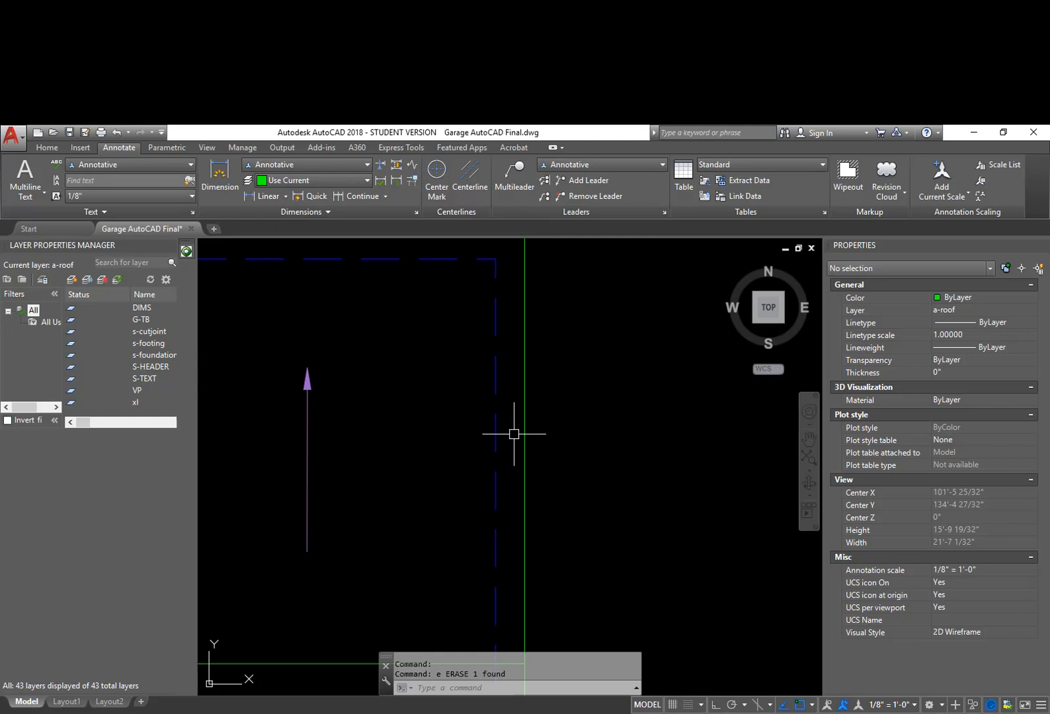
text(di)
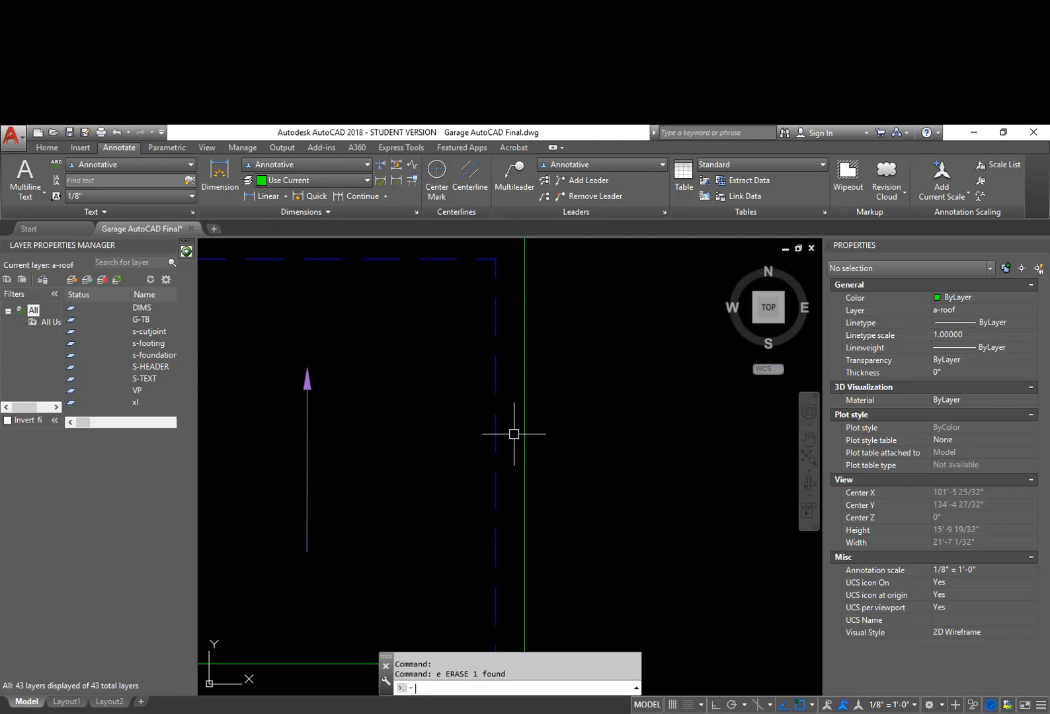
key(Escape)
key(Escape)
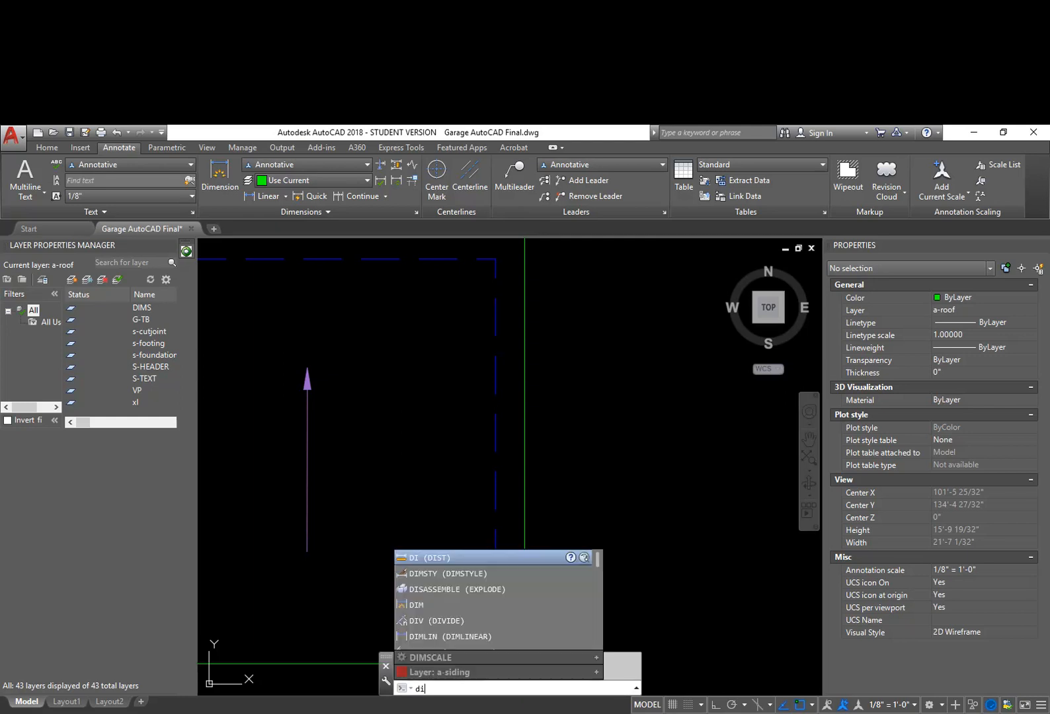
click(265, 196)
shift+right_click(466, 433)
click(483, 427)
shift+right_click(523, 442)
key(Escape)
key(Escape)
Step: Redraw the right overhang's linear dimension from a Nearest point on the dashed wall line straight across to the roof edge
key(space)
shift+right_click(495, 434)
key(r)
click(495, 433)
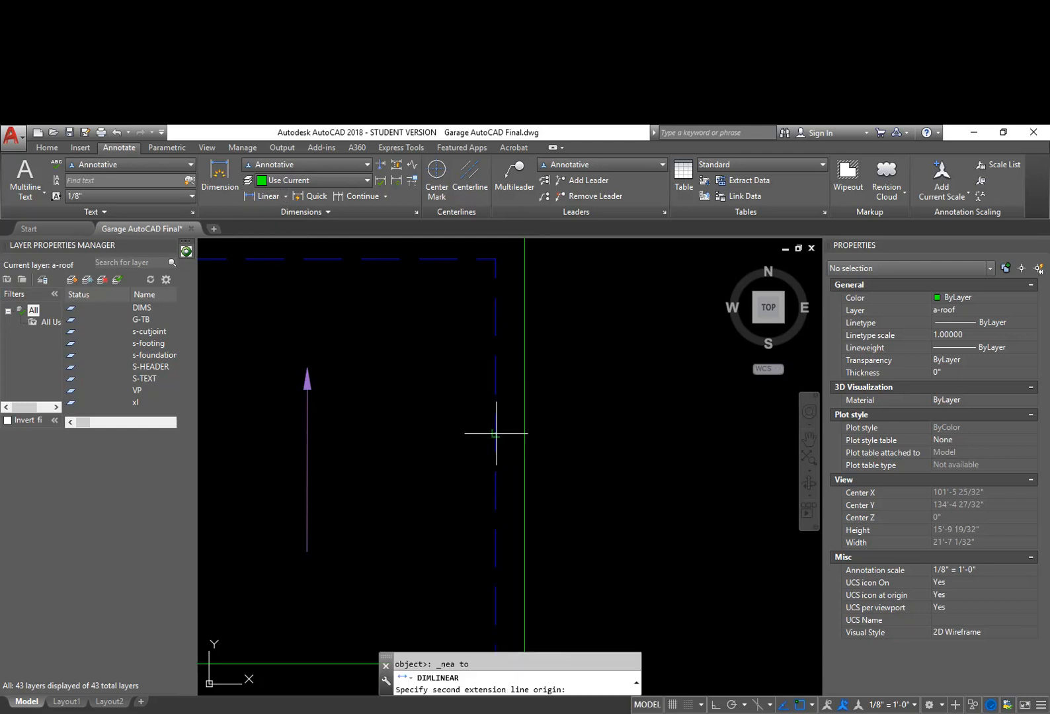
click(525, 430)
click(581, 412)
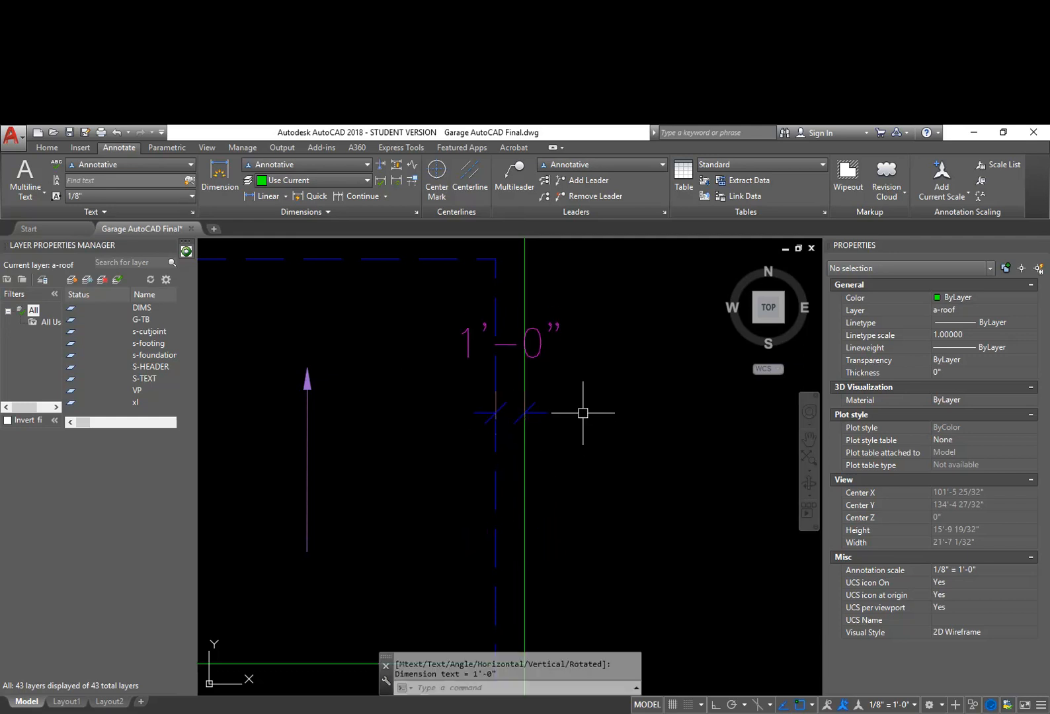
key(Escape)
key(Escape)
Step: Enable manual text placement and drawing the dimension line between extension lines in the Annotative style override's fit settings
scroll(496, 426, up, 5)
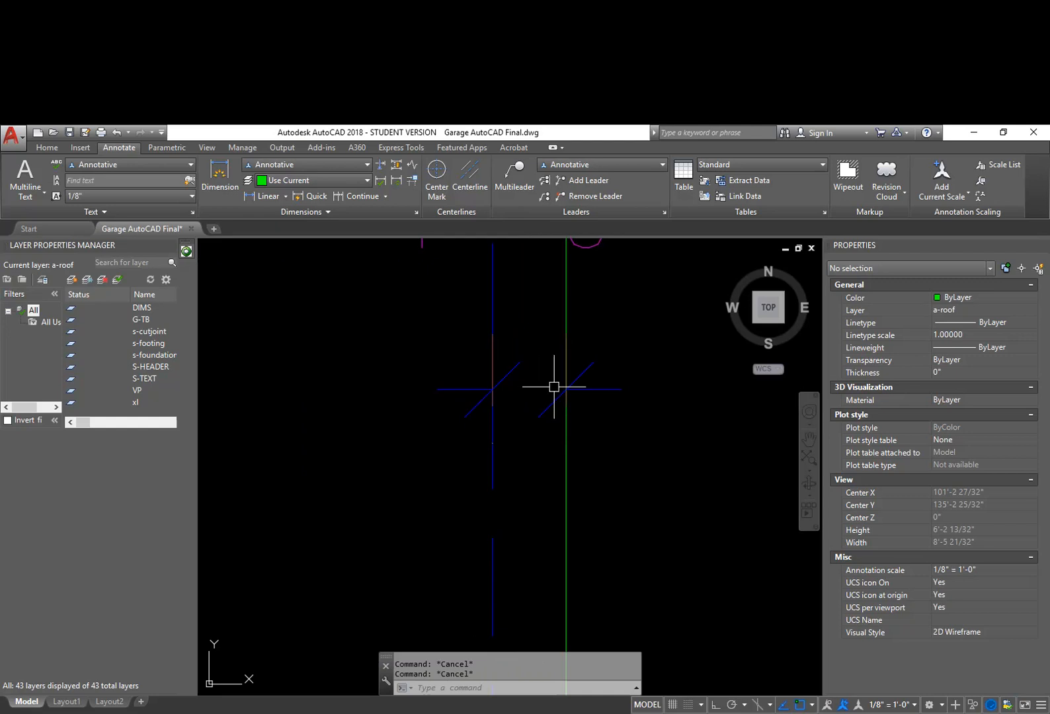
scroll(646, 416, down, 5)
text(ddi)
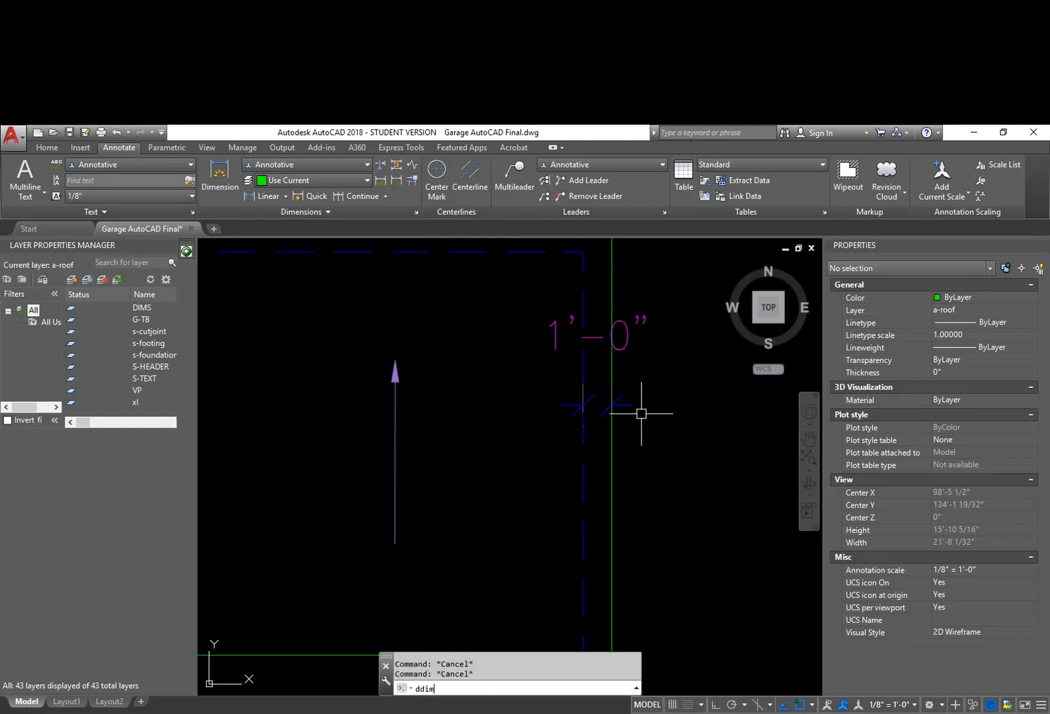
text(m)
key(Return)
click(663, 416)
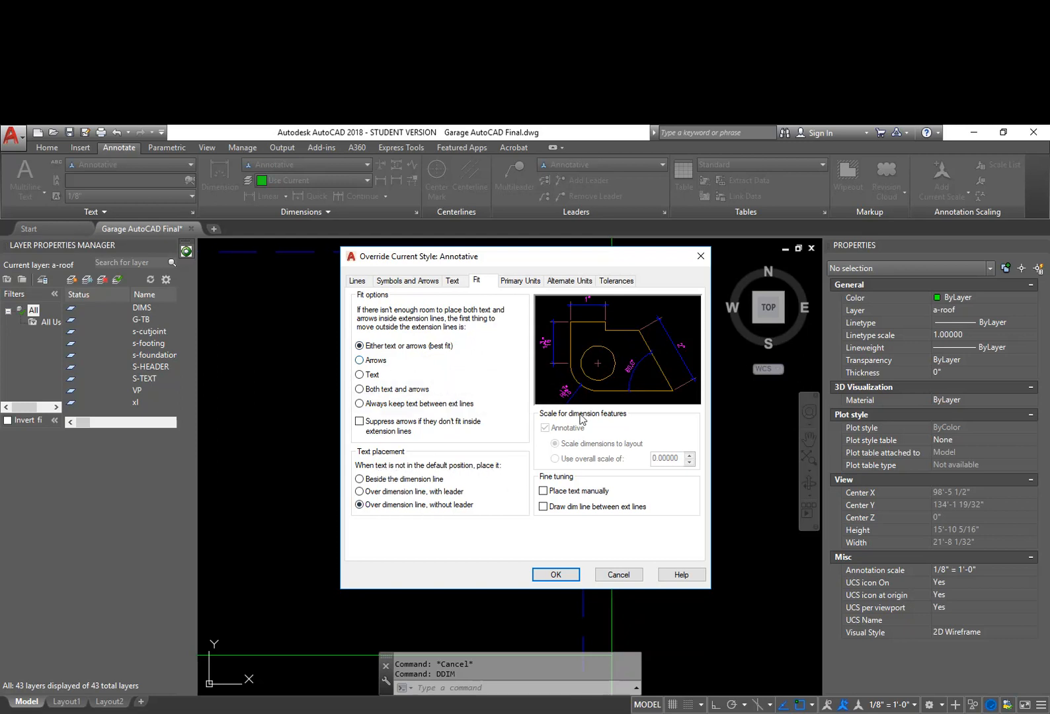
click(365, 281)
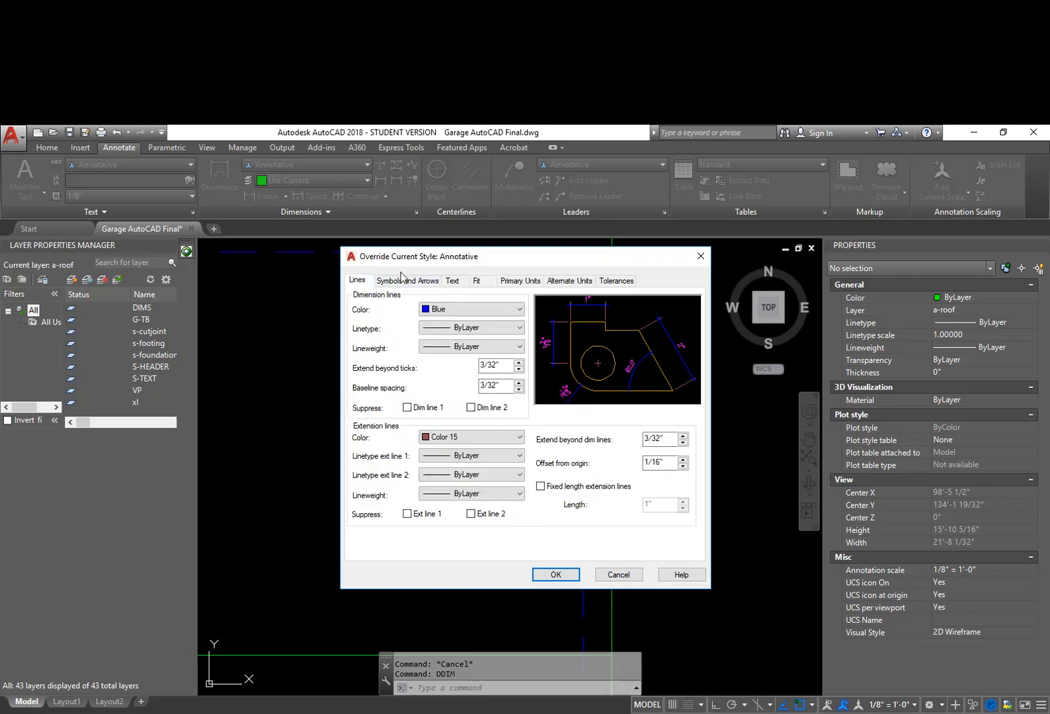
click(401, 280)
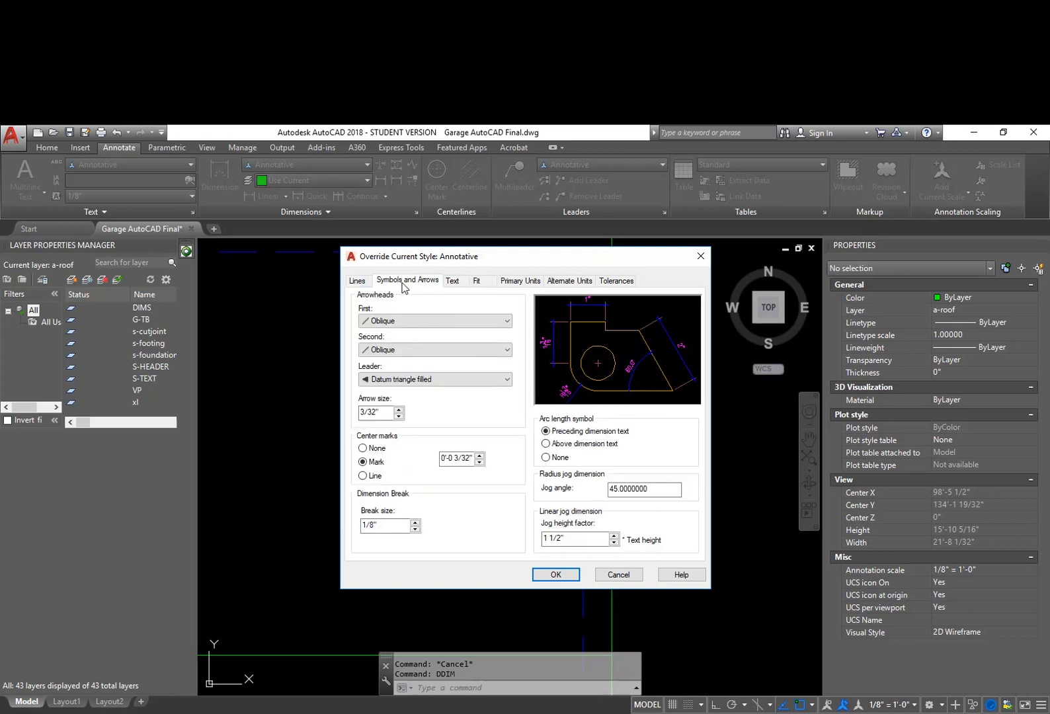
click(453, 281)
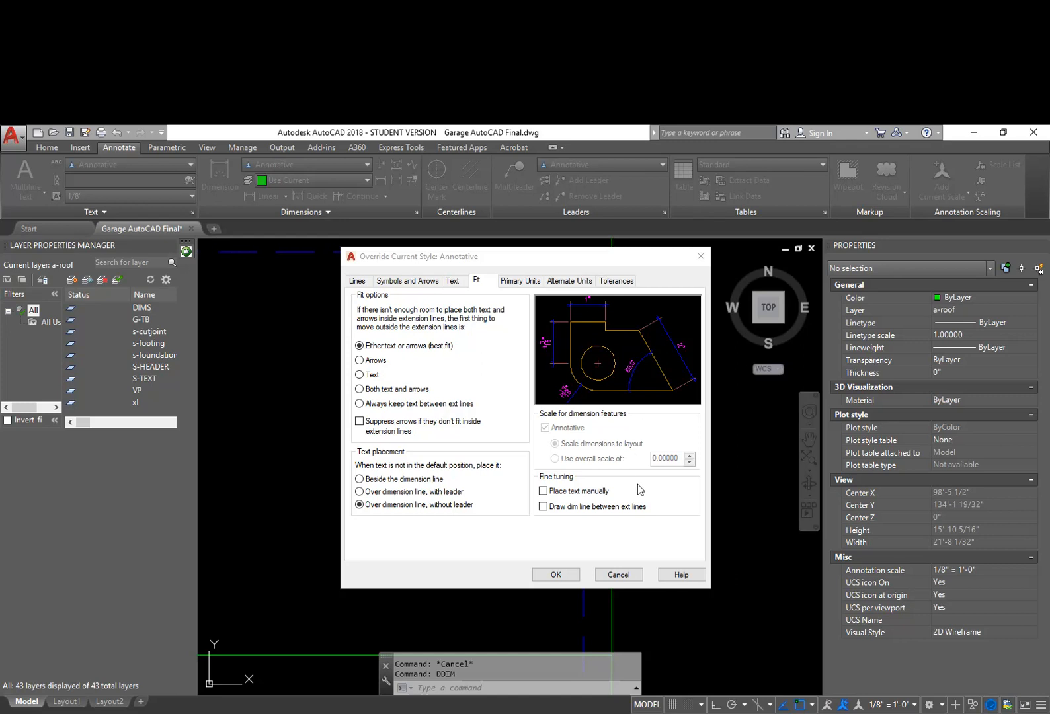
click(640, 490)
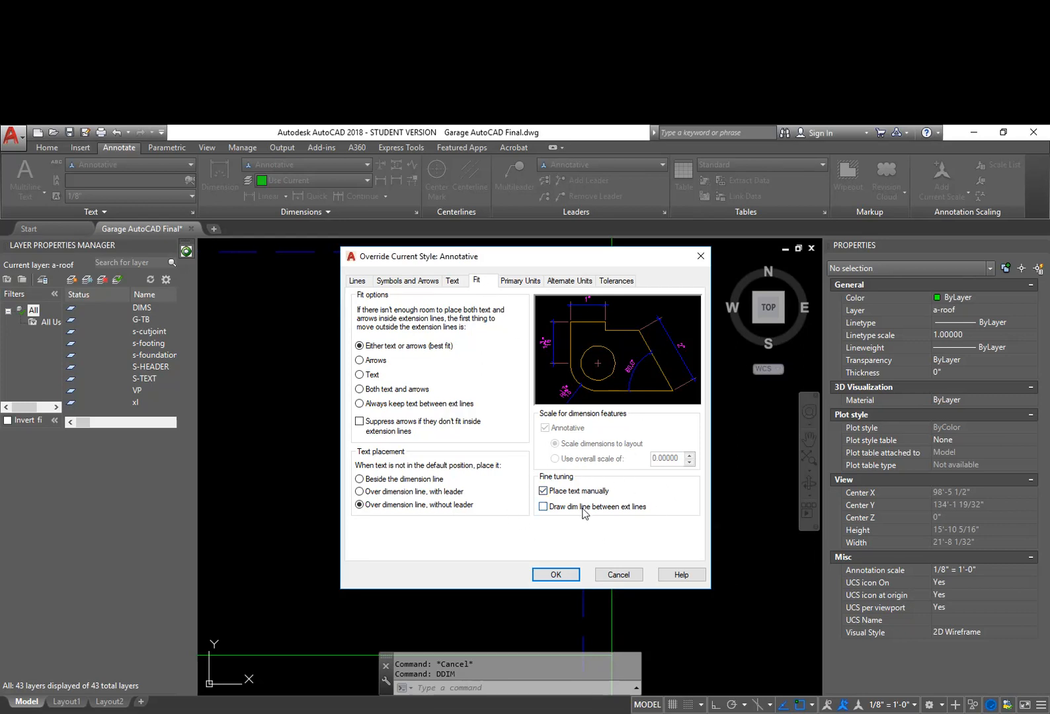
click(543, 507)
click(555, 573)
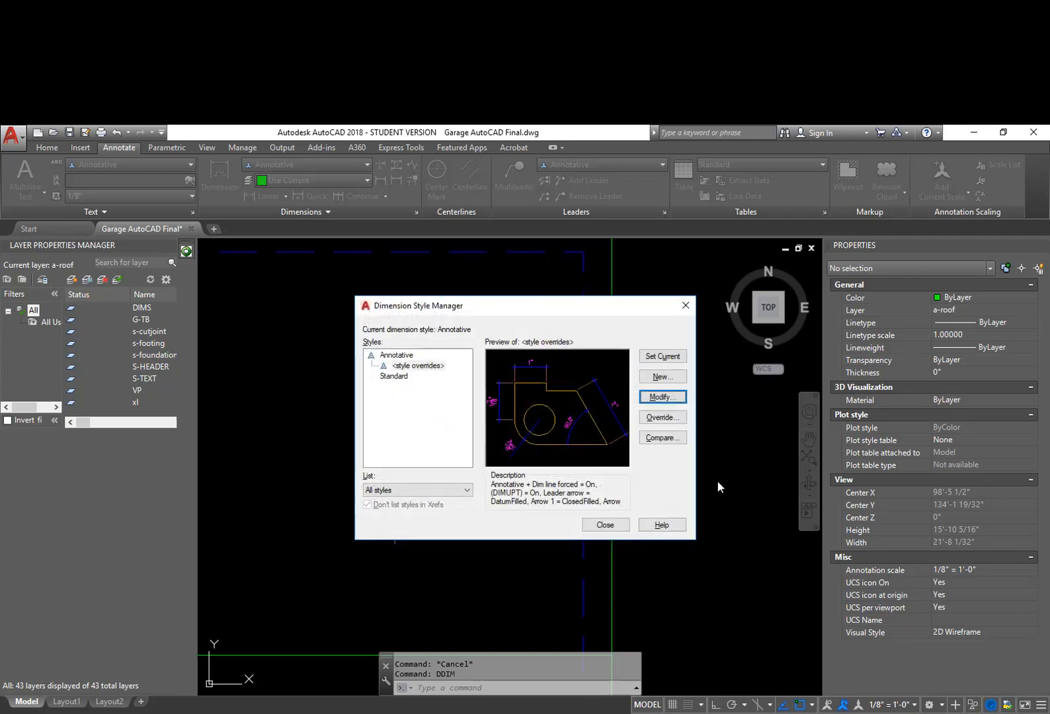
click(605, 524)
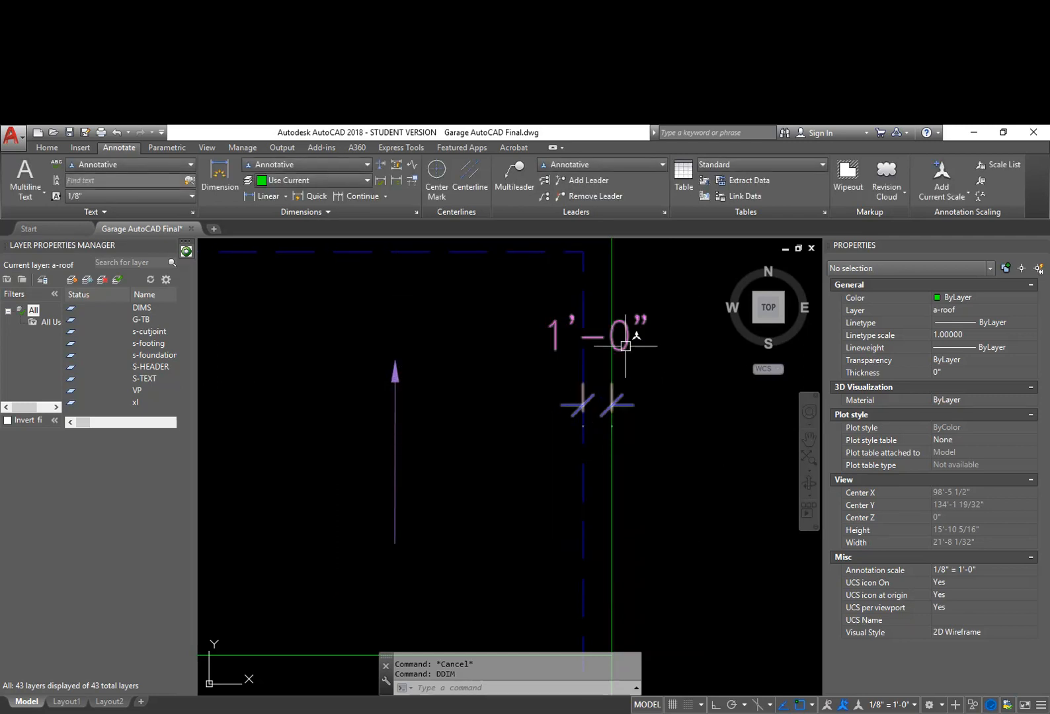
click(622, 341)
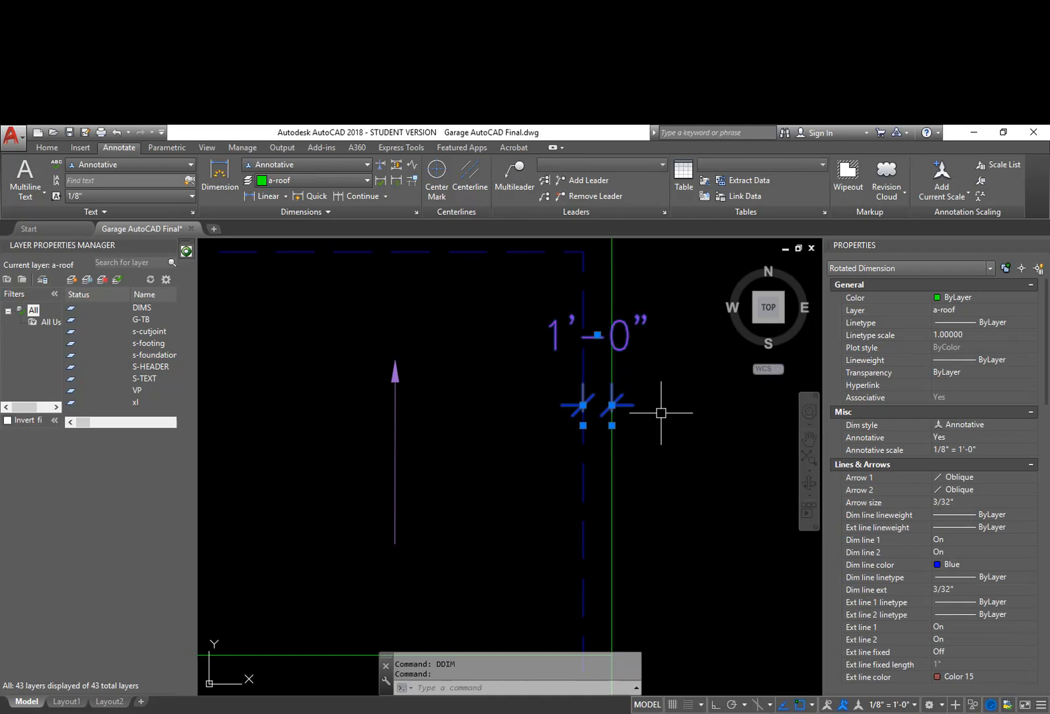
key(Escape)
key(Escape)
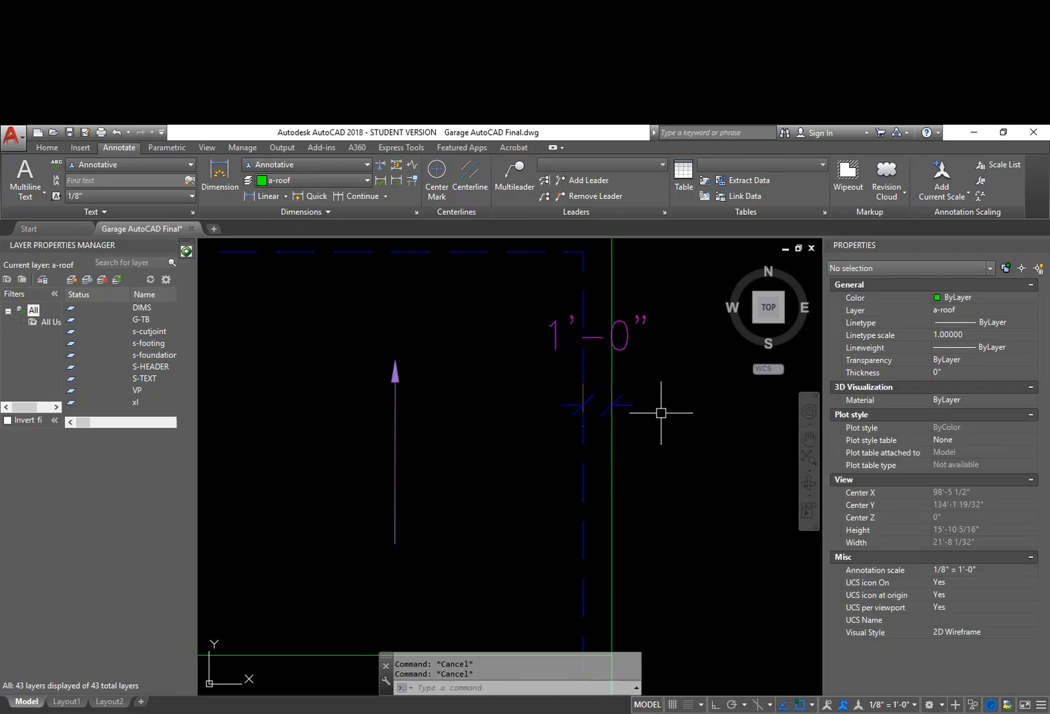
text(dim)
key(Return)
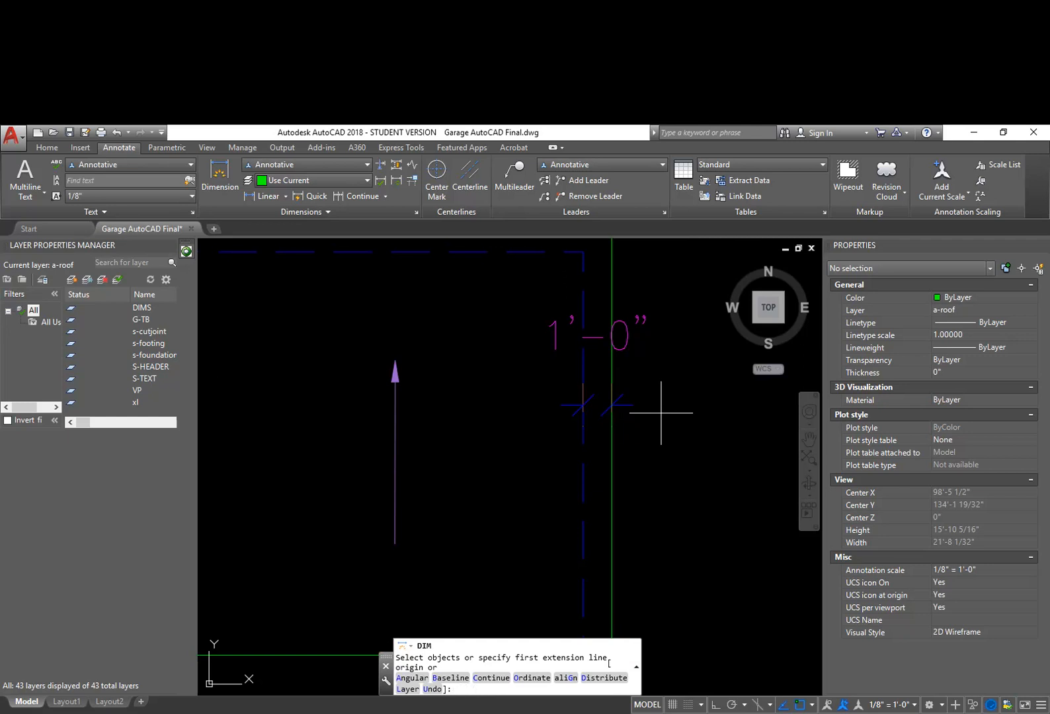
key(Escape)
key(Escape)
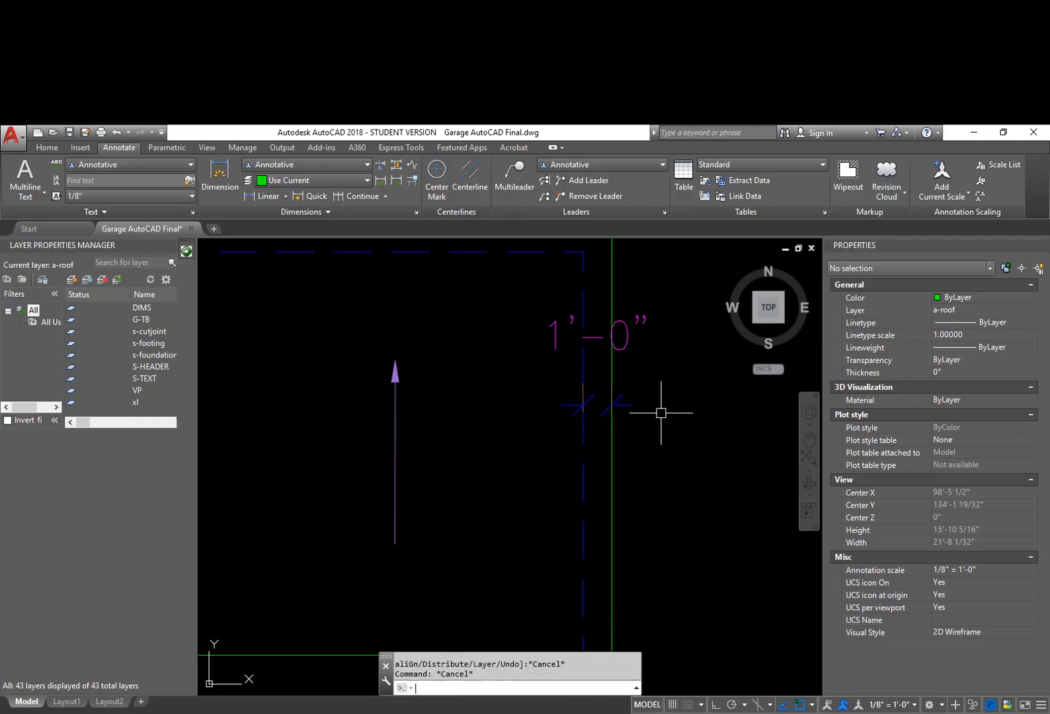
Step: Erase the right overhang dimension whose text overlaps the dashed wall line and the roof edge
click(631, 405)
text(e)
key(Return)
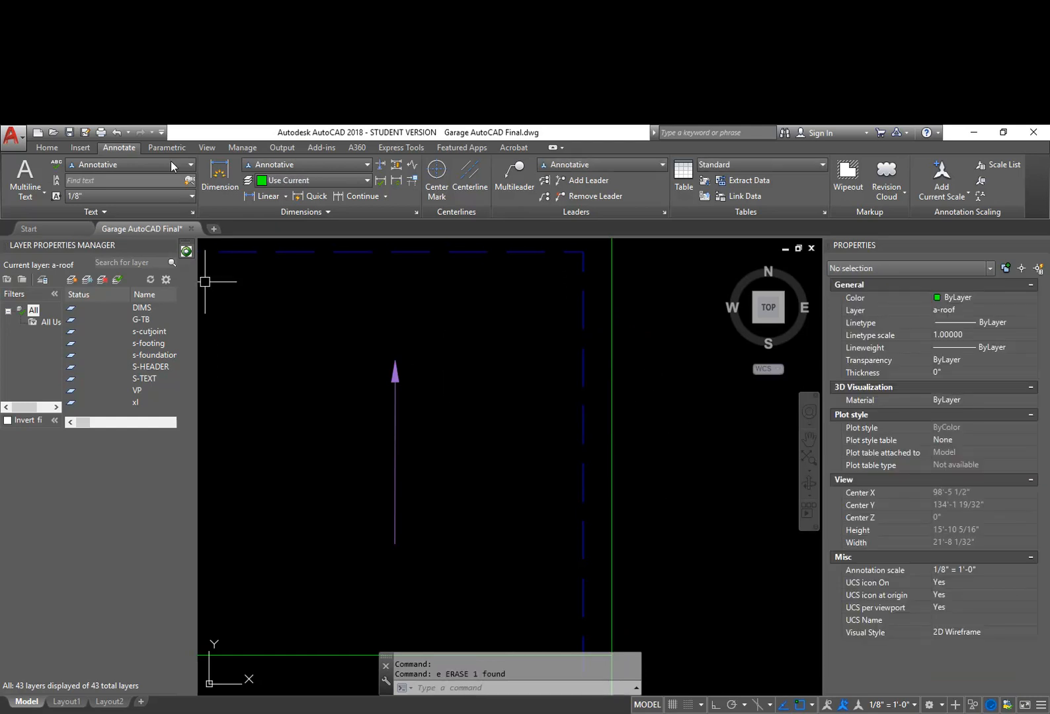
Step: Add a linear dimension from a Nearest point on the right dashed wall line perpendicular to the roof edge, with its text outside the roof
click(268, 196)
shift+right_click(628, 502)
click(668, 455)
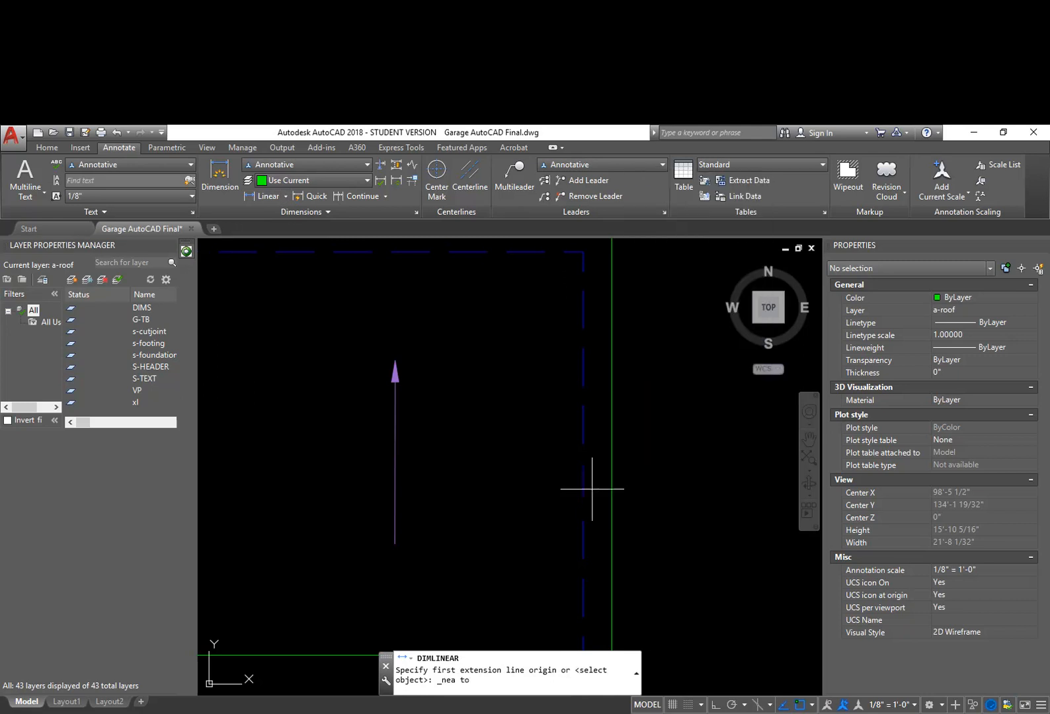
click(587, 486)
shift+right_click(585, 487)
key(p)
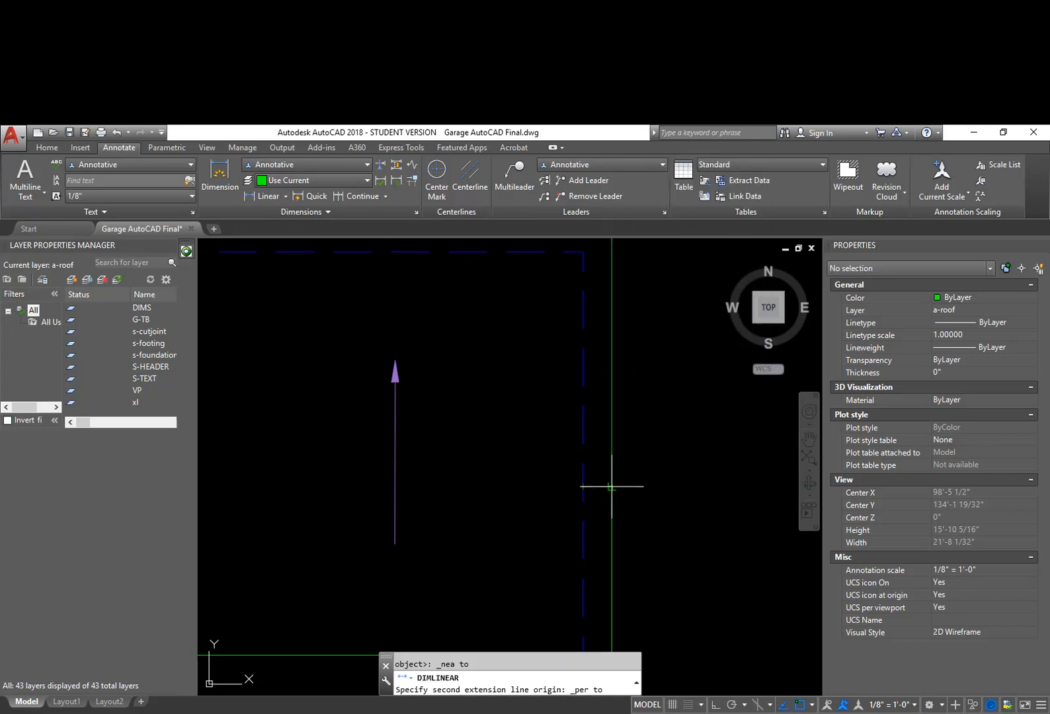
click(612, 487)
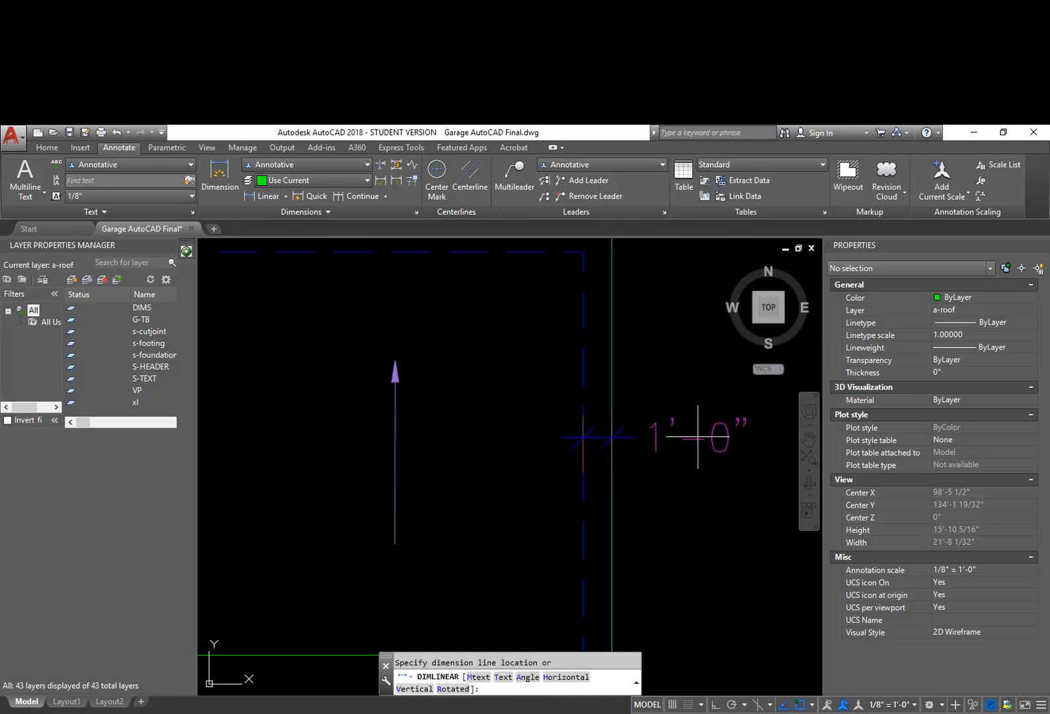
click(697, 437)
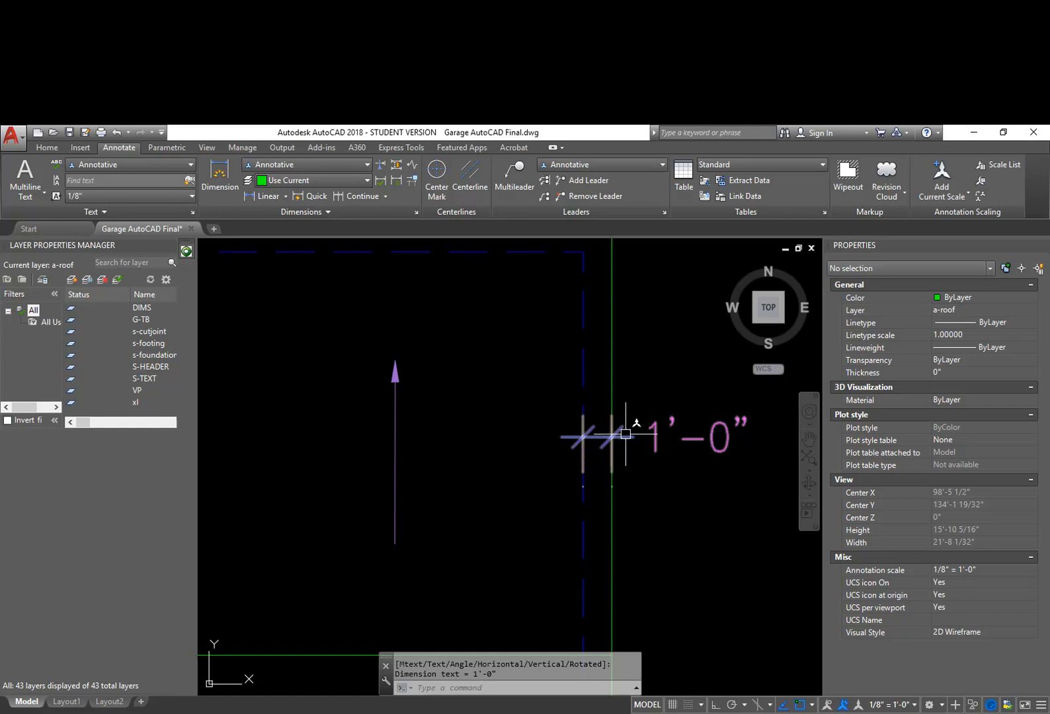
Step: Reposition the overhang dimension's text just outside the right roof edge, in line with the dimension line
click(695, 438)
click(697, 437)
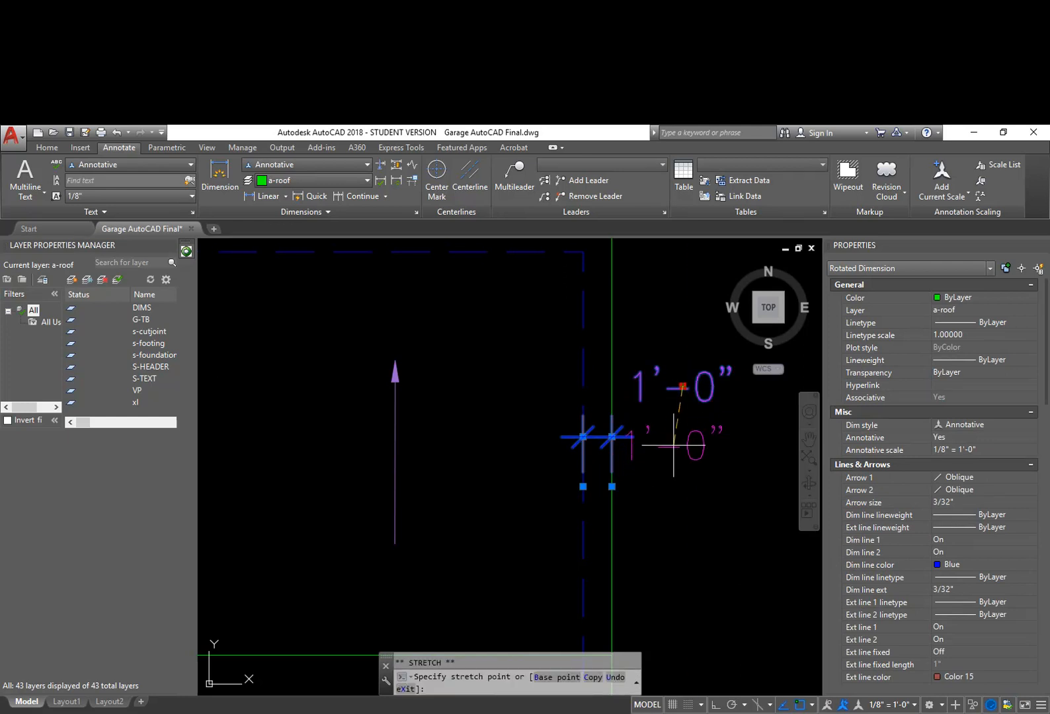
click(692, 439)
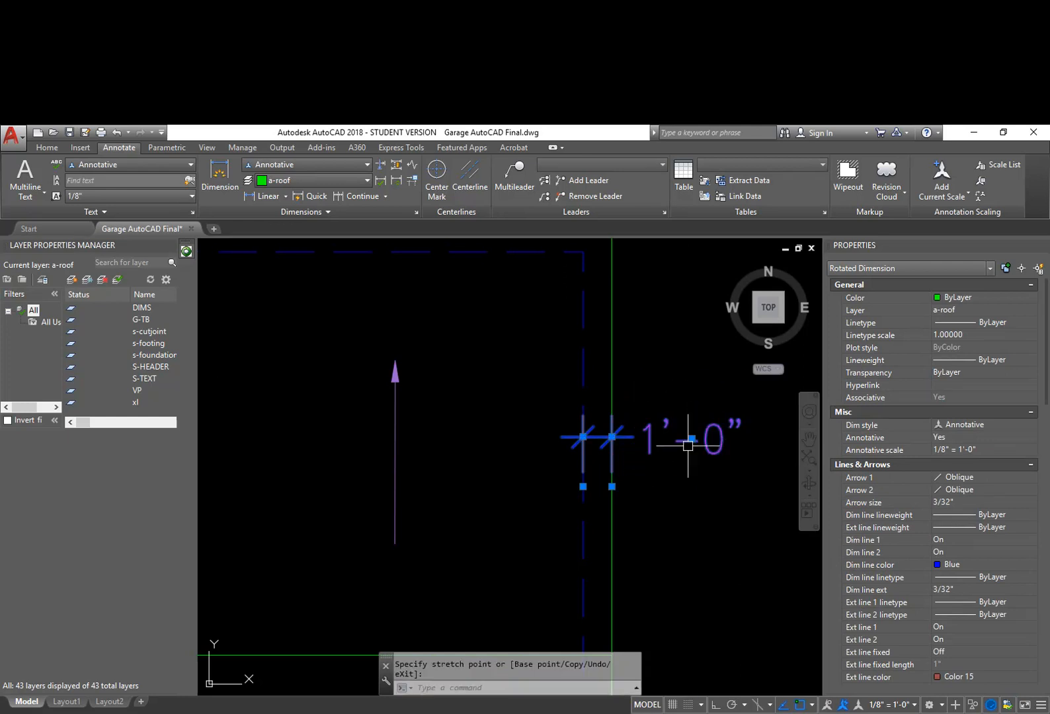
key(Escape)
key(Escape)
key(Escape)
middle_drag(679, 499, 670, 527)
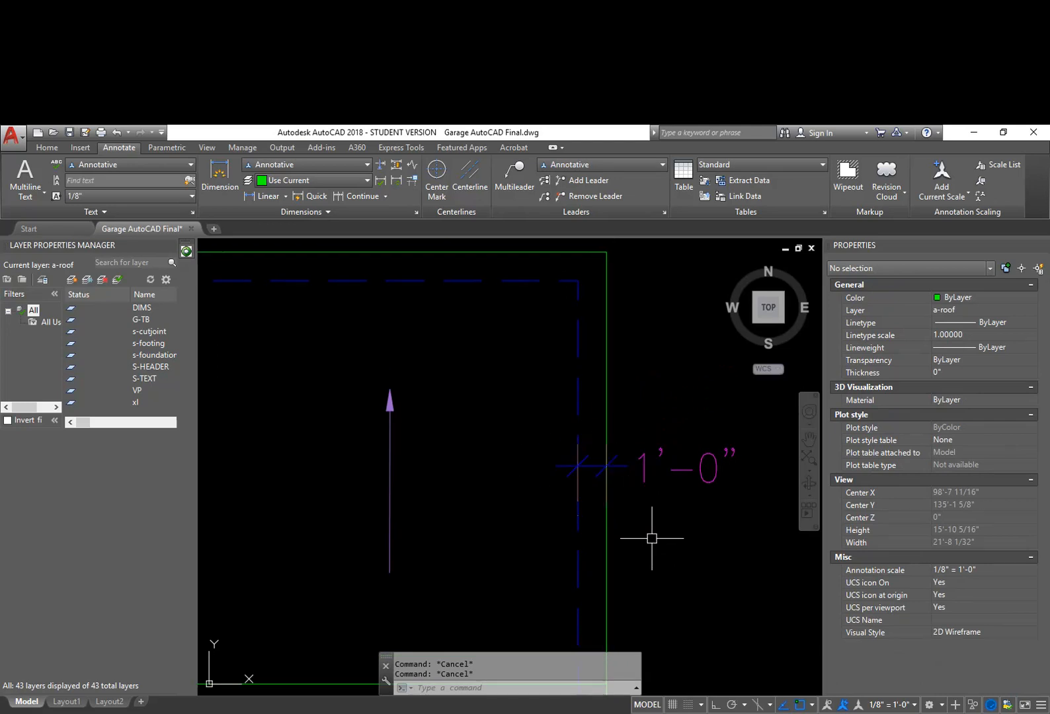
Step: Review the Annotative style override's fit options, text placement and fine-tuning settings
text(ddim)
key(Return)
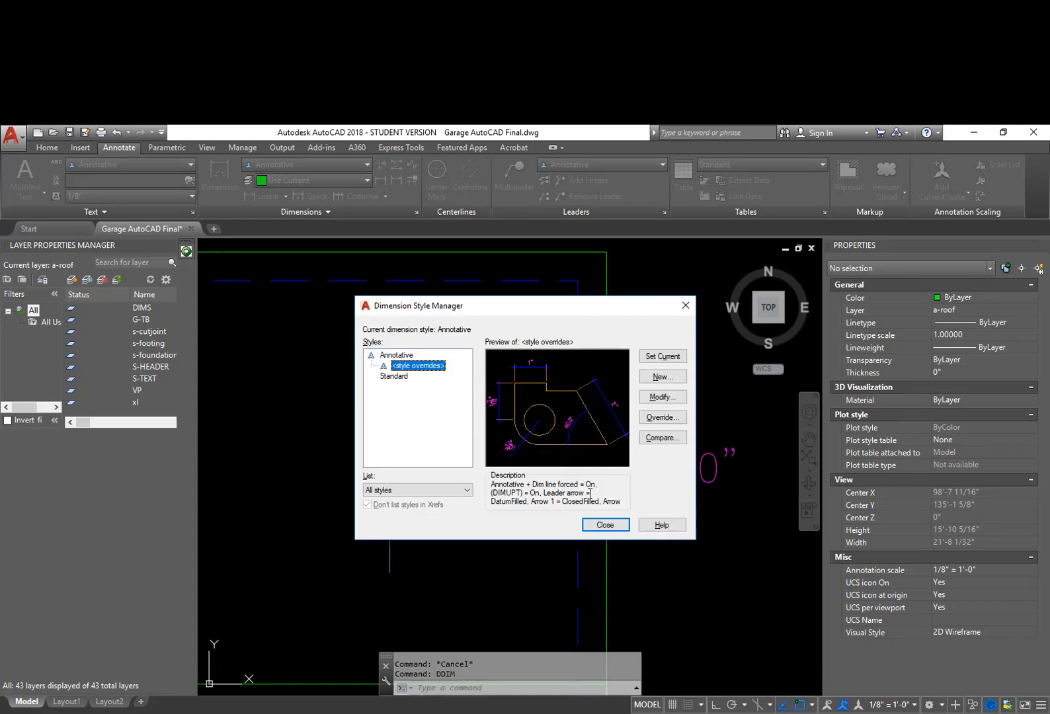
click(663, 416)
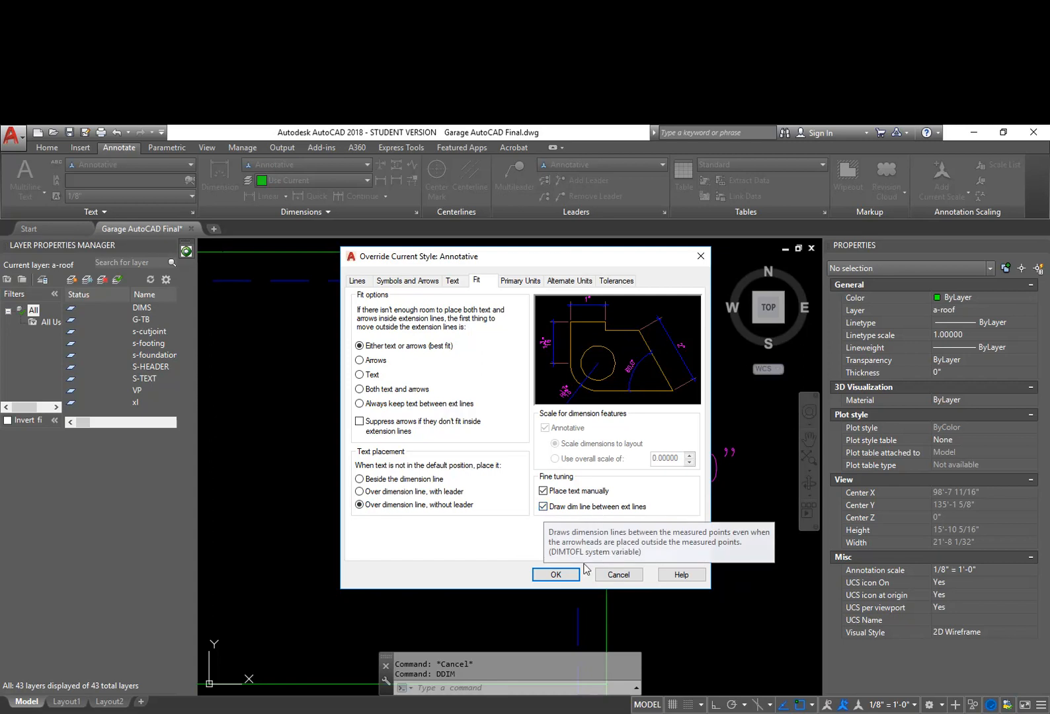
click(556, 575)
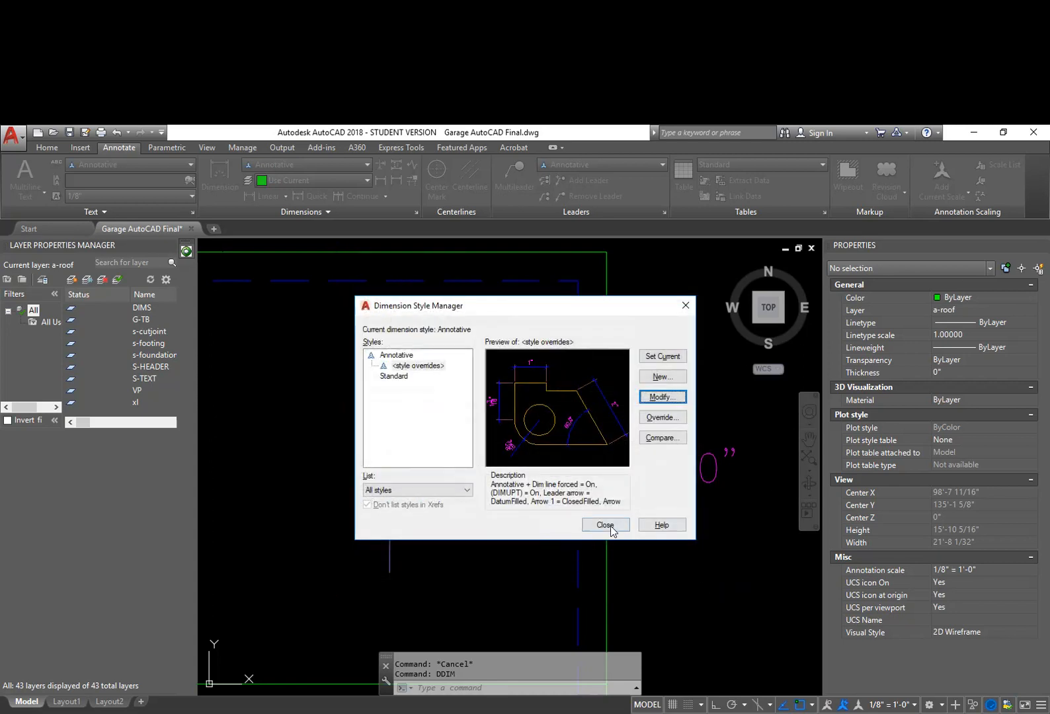
click(606, 529)
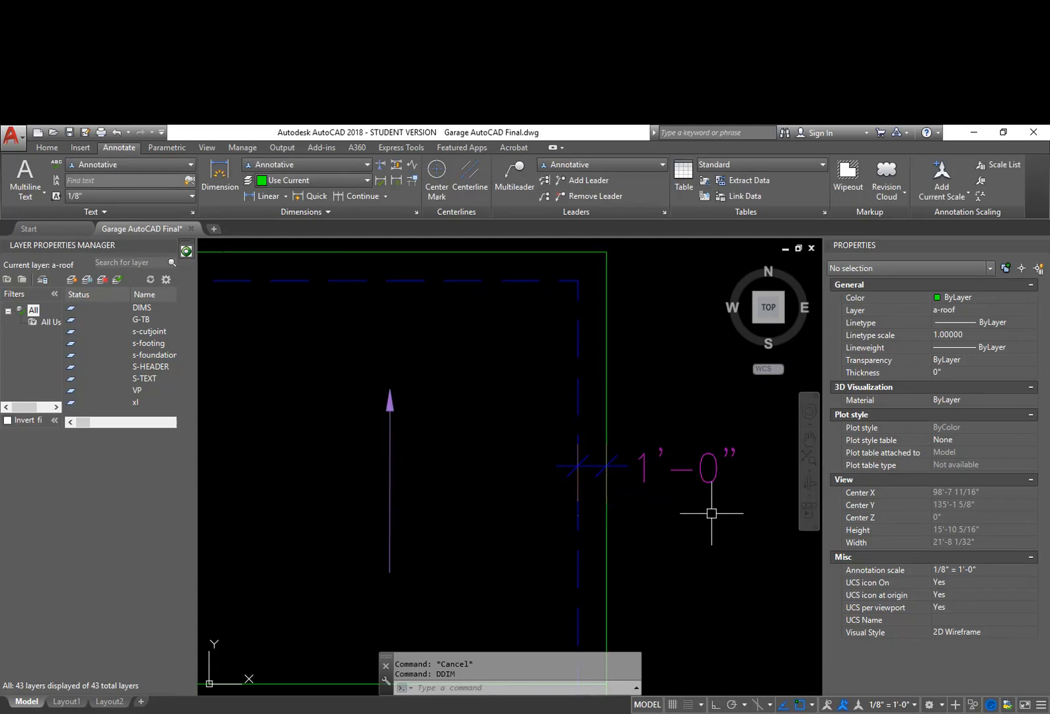
Step: Offset the roof plan's right edge inward four times at equal spacing
scroll(722, 516, down, 2)
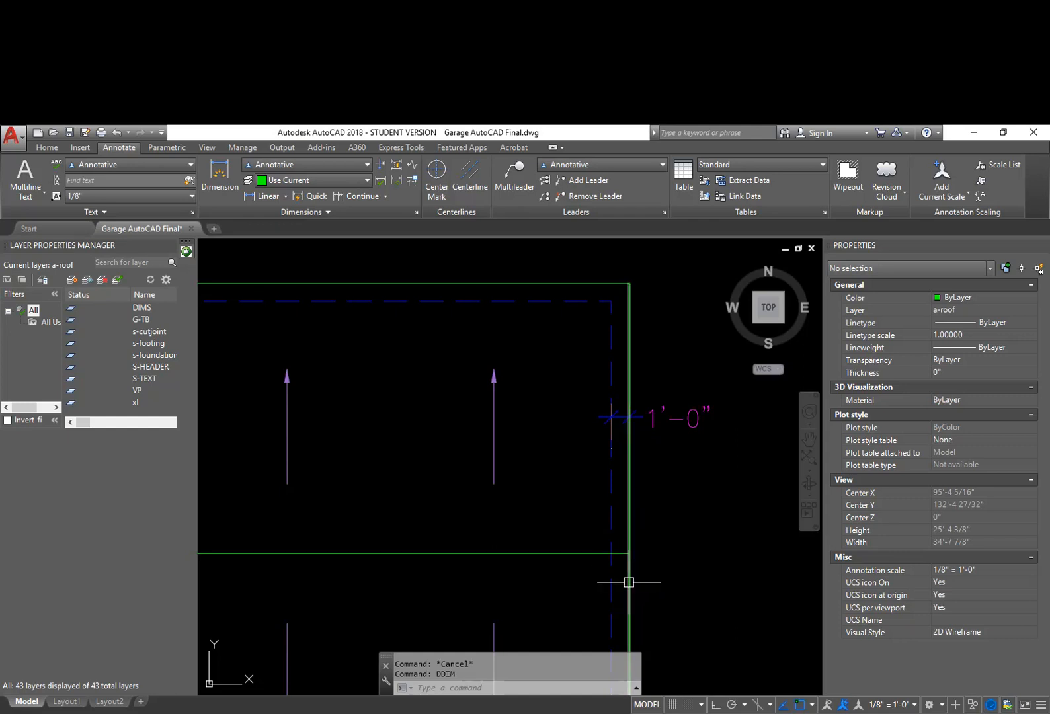
scroll(656, 567, down, 2)
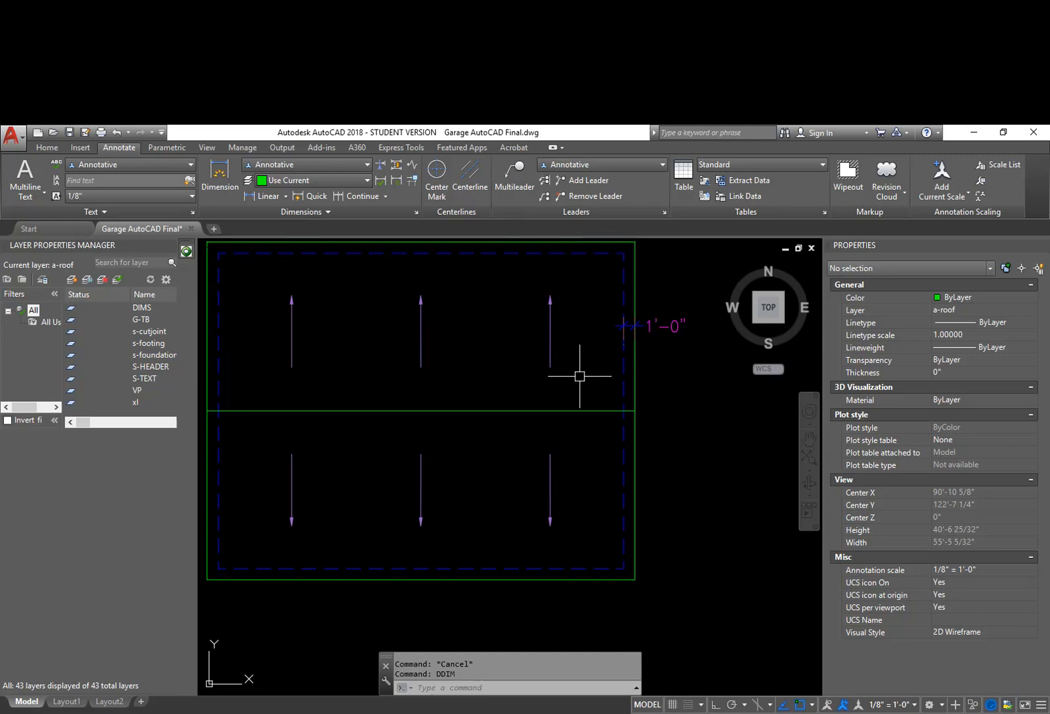
text(o)
key(Return)
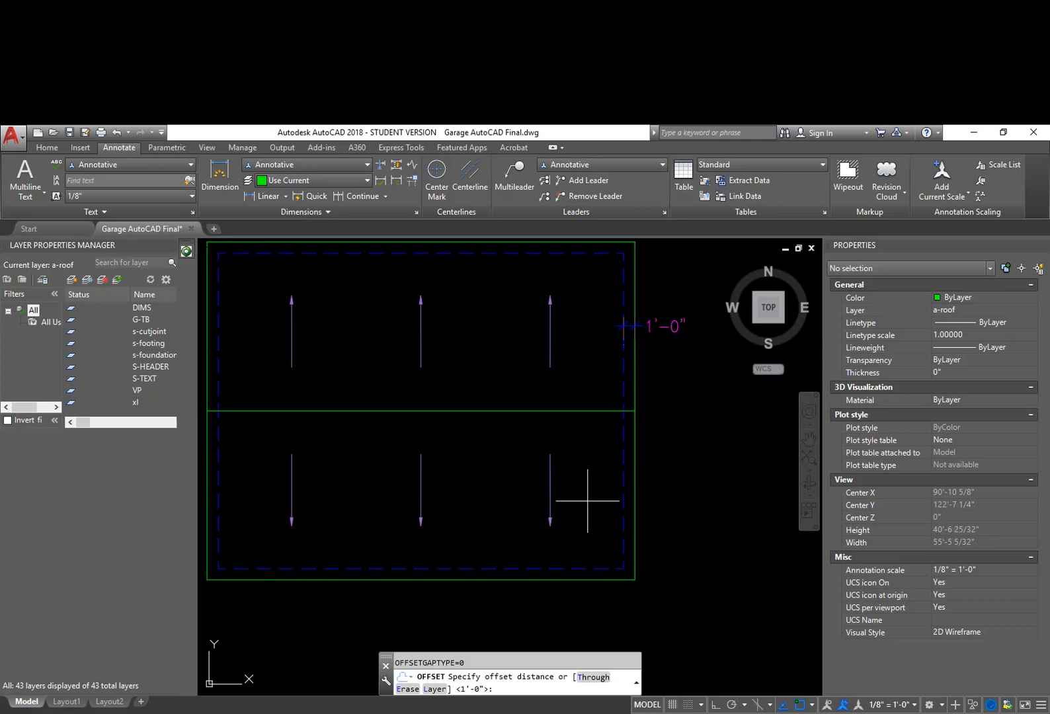
key(Return)
click(634, 490)
click(576, 488)
click(610, 490)
click(600, 481)
click(590, 482)
click(569, 456)
click(568, 452)
click(511, 433)
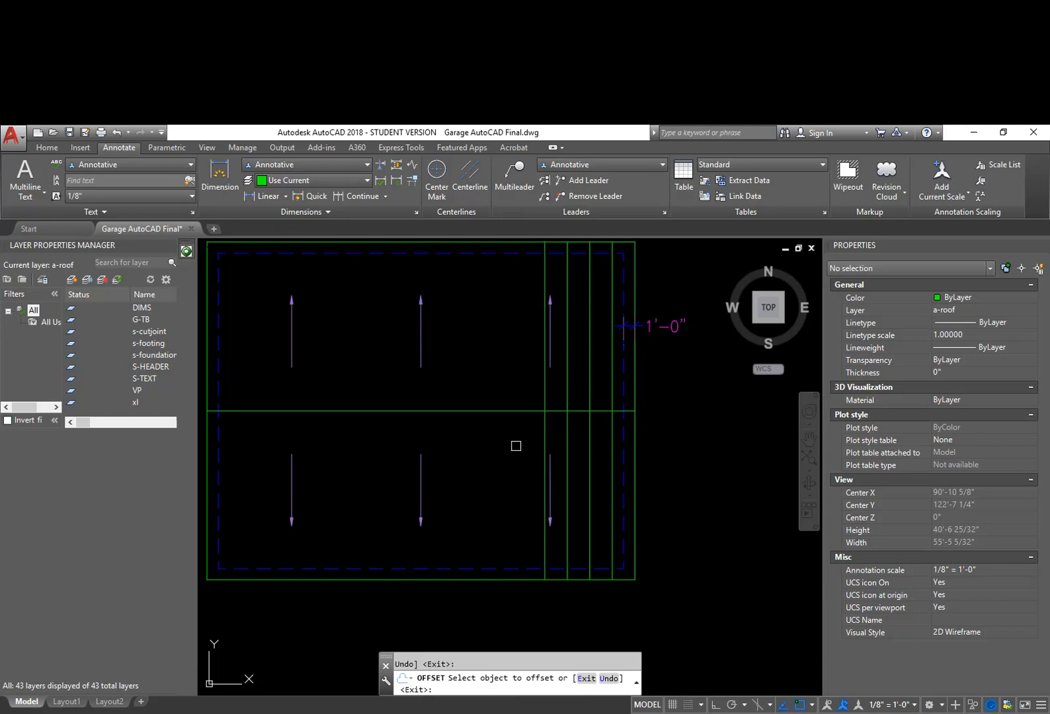
key(Return)
Step: Move the four offset lines slightly toward the right roof edge so the outermost sits near the dashed wall line
middle_drag(623, 469, 563, 500)
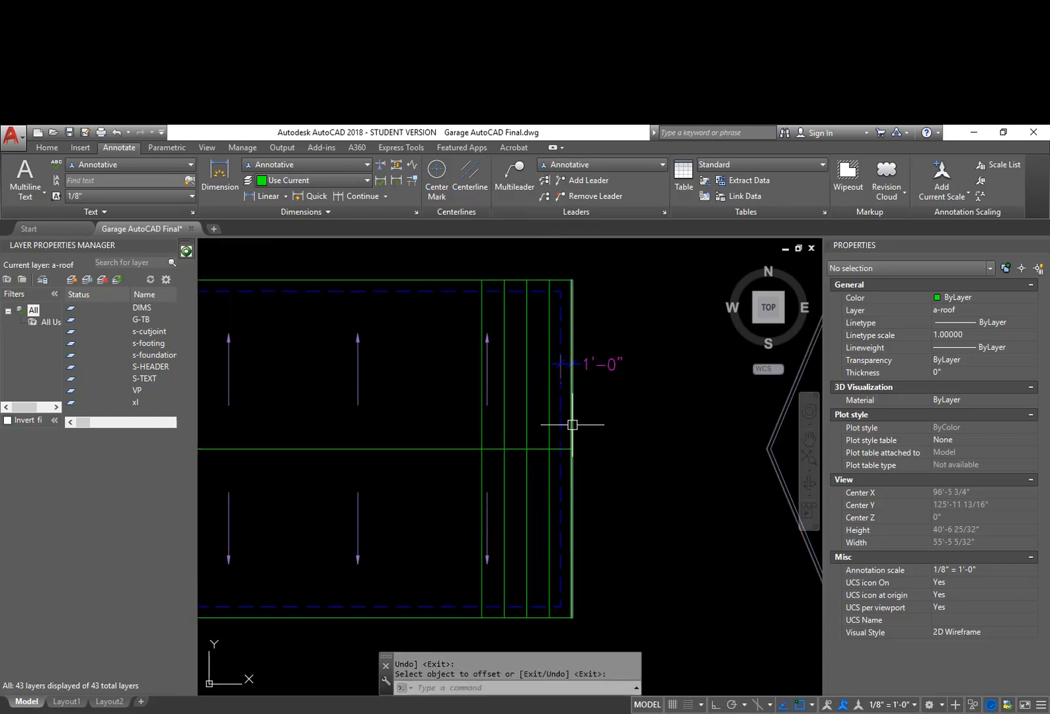
key(Escape)
key(Escape)
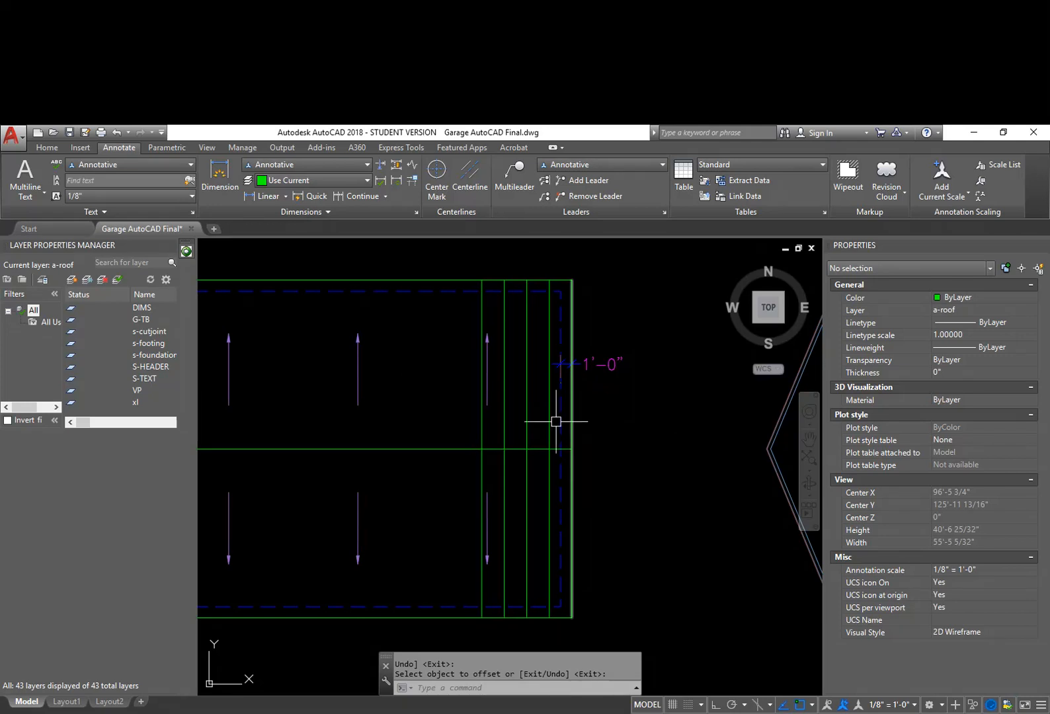
text(m)
key(Return)
click(550, 311)
click(436, 306)
key(Return)
click(627, 308)
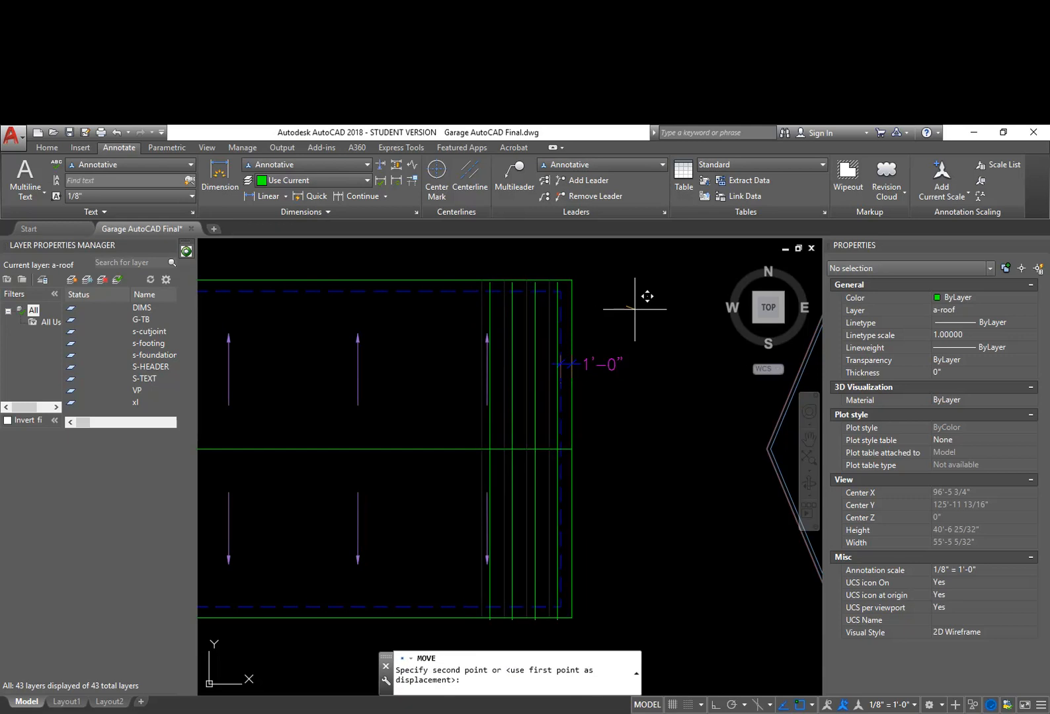
click(634, 308)
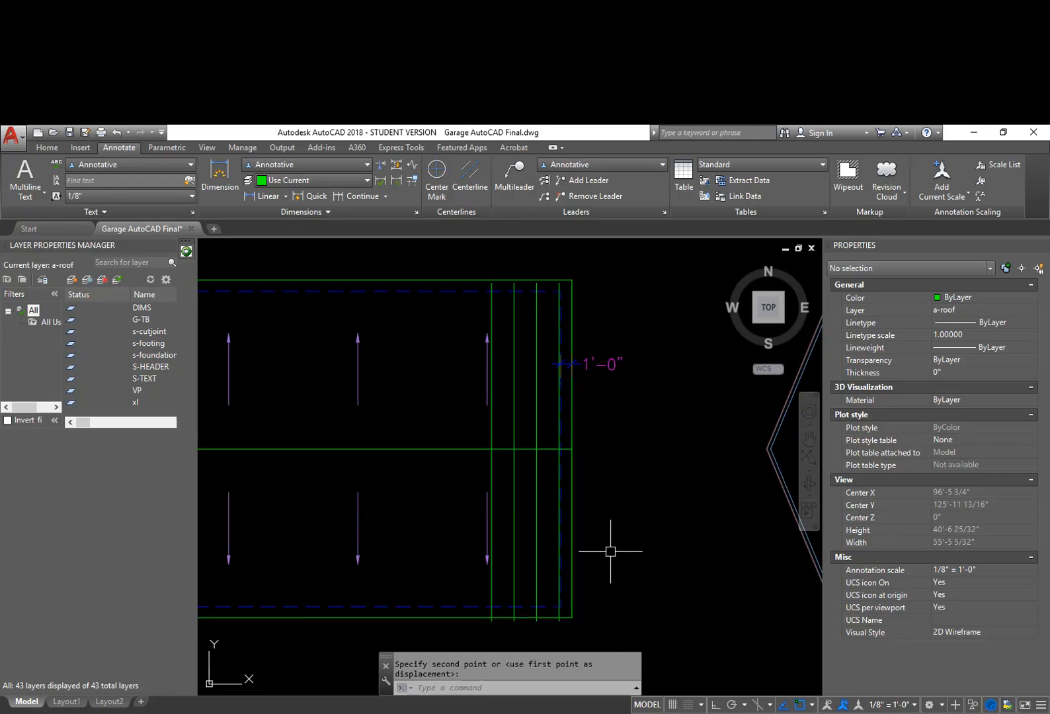
Step: Erase the vertical lines closing the base of the roof between the two walls in the rotated garage section
mouse_move(616, 558)
middle_down()
mouse_move(511, 584)
mouse_move(486, 519)
middle_up()
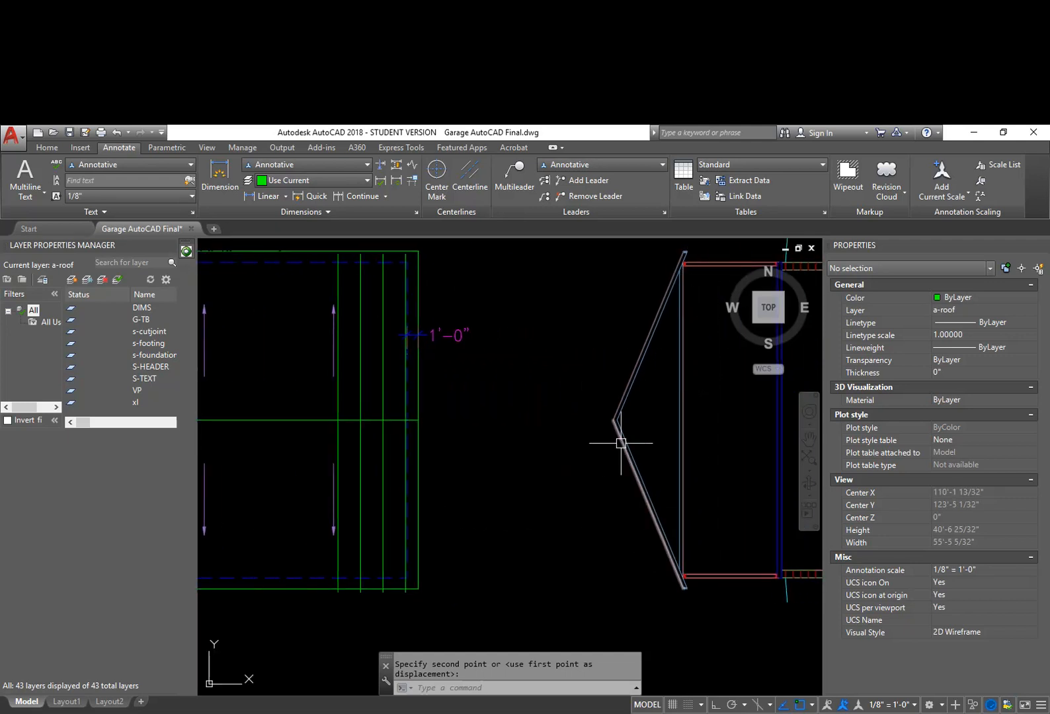
text(e)
key(Return)
click(707, 440)
click(654, 410)
scroll(681, 466, down, 1)
middle_drag(681, 466, 677, 370)
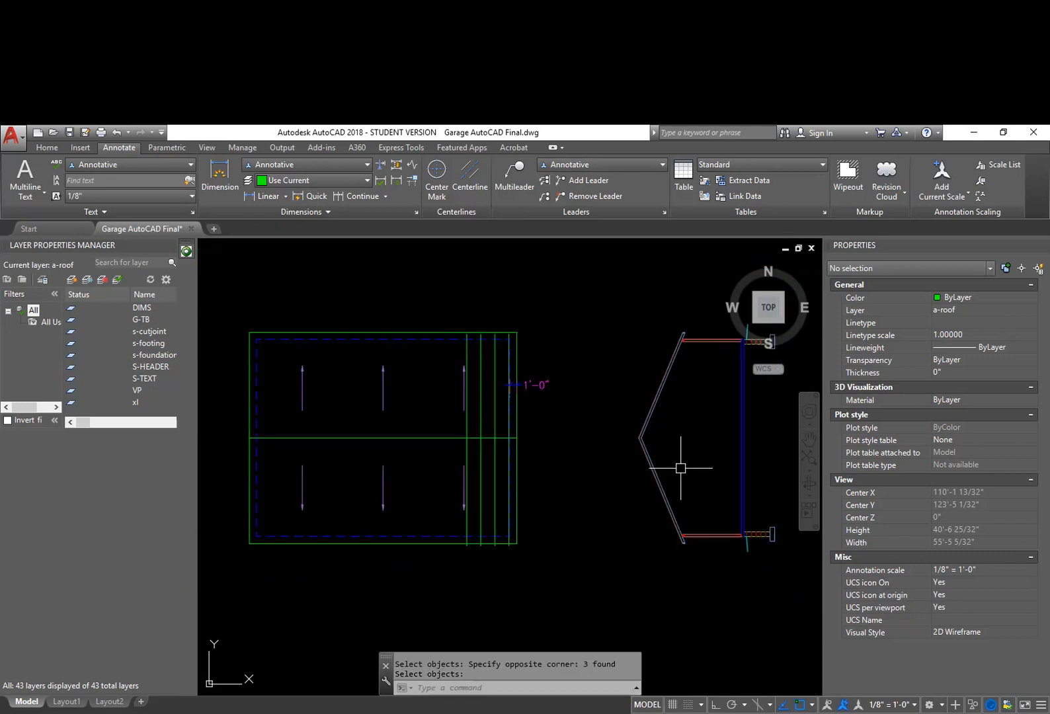
Step: Examine the gable roof's peak and eaves on the side elevation
middle_drag(621, 480, 642, 276)
scroll(509, 547, down, 2)
middle_drag(484, 562, 590, 375)
middle_drag(629, 535, 569, 424)
scroll(522, 588, up, 6)
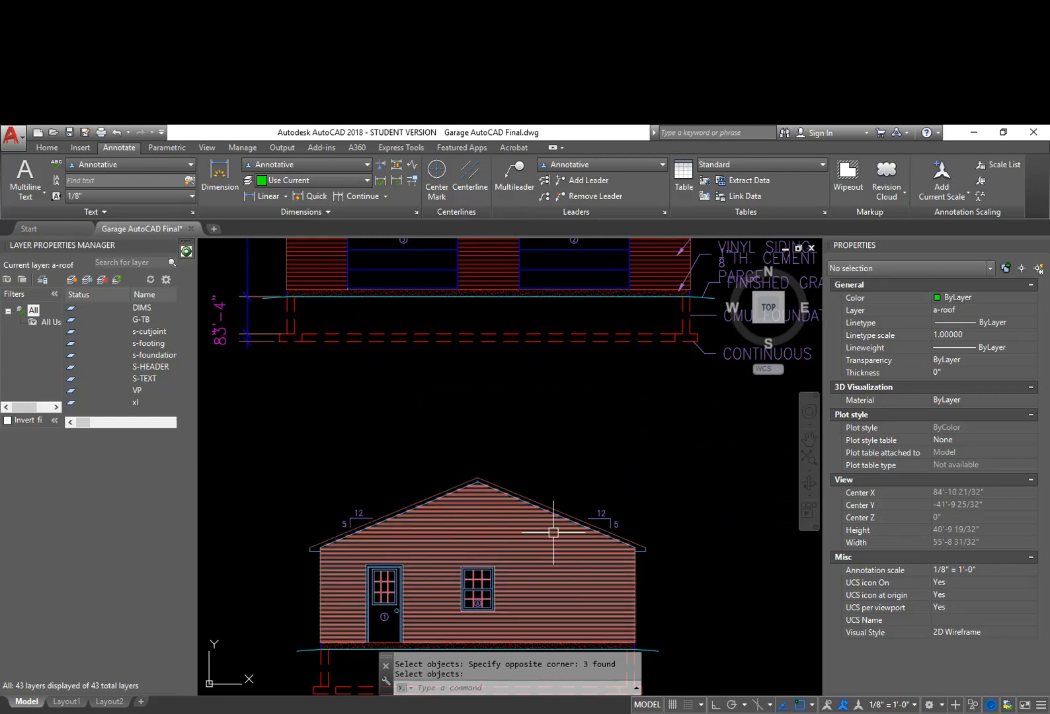
scroll(463, 486, up, 4)
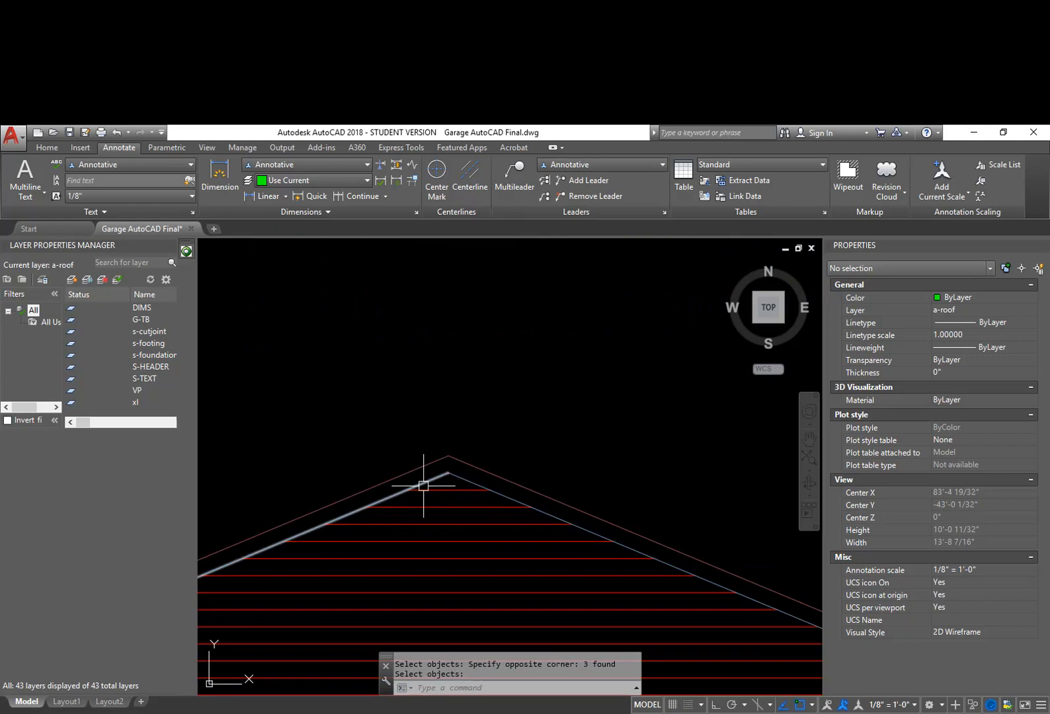
scroll(441, 476, down, 6)
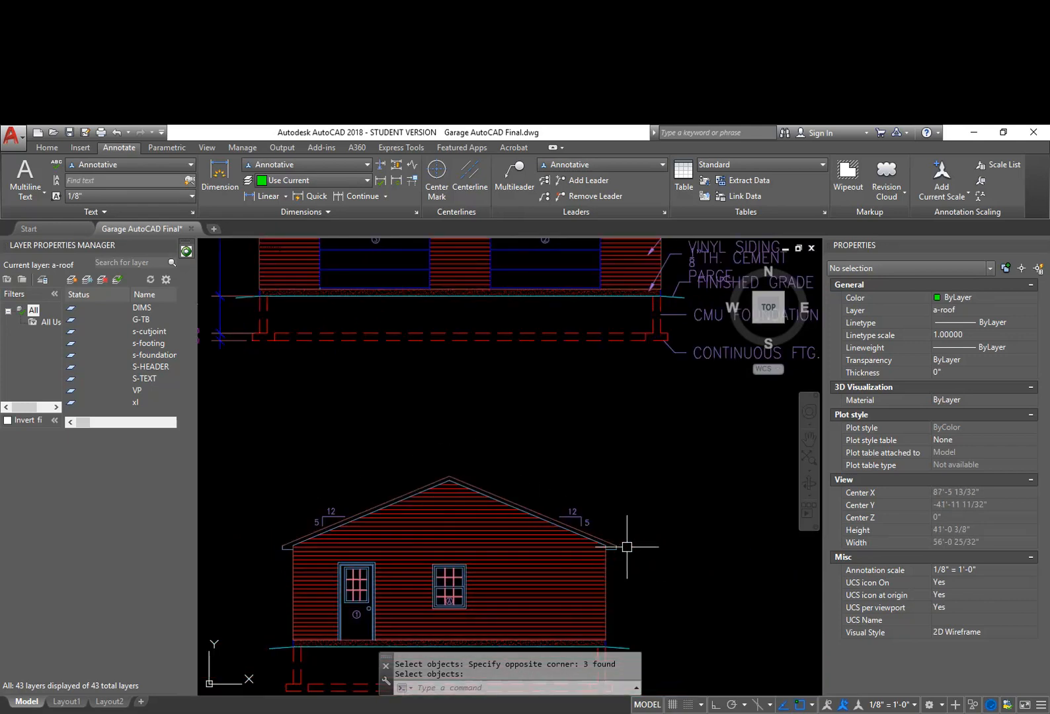
Step: Return to the roof plan and examine the offset lines along its right edge
middle_drag(510, 277, 494, 429)
mouse_move(651, 355)
middle_down()
mouse_move(595, 496)
mouse_move(574, 375)
mouse_move(663, 389)
mouse_move(616, 554)
middle_up()
scroll(616, 555, down, 3)
middle_drag(587, 403, 588, 501)
scroll(575, 273, up, 1)
scroll(610, 287, up, 2)
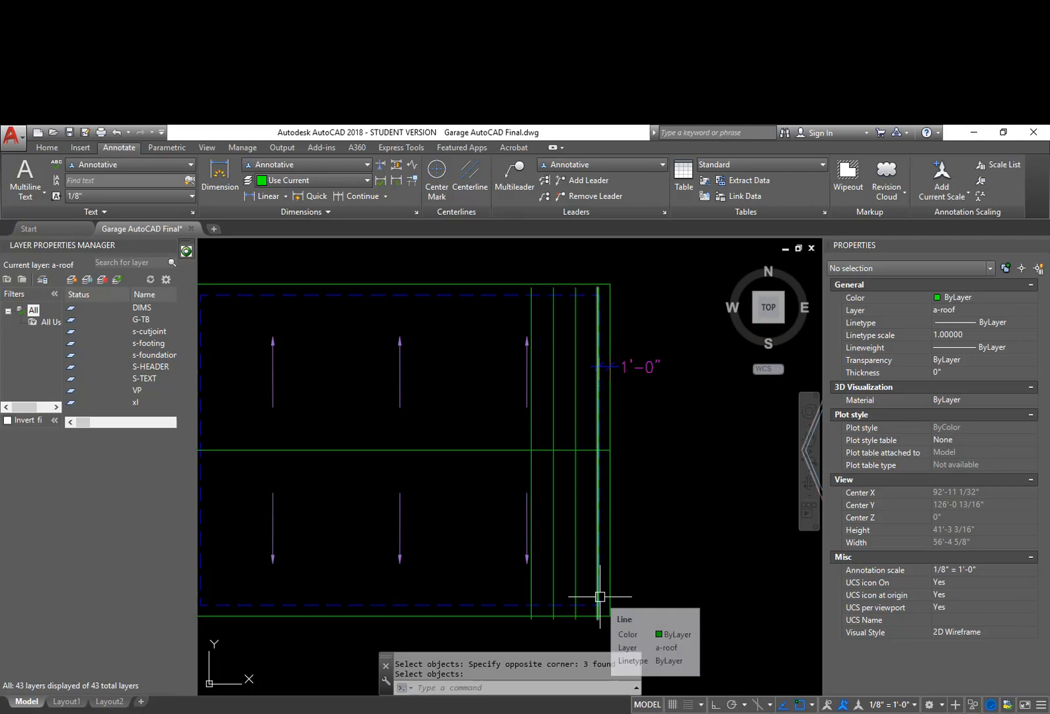
scroll(598, 595, up, 2)
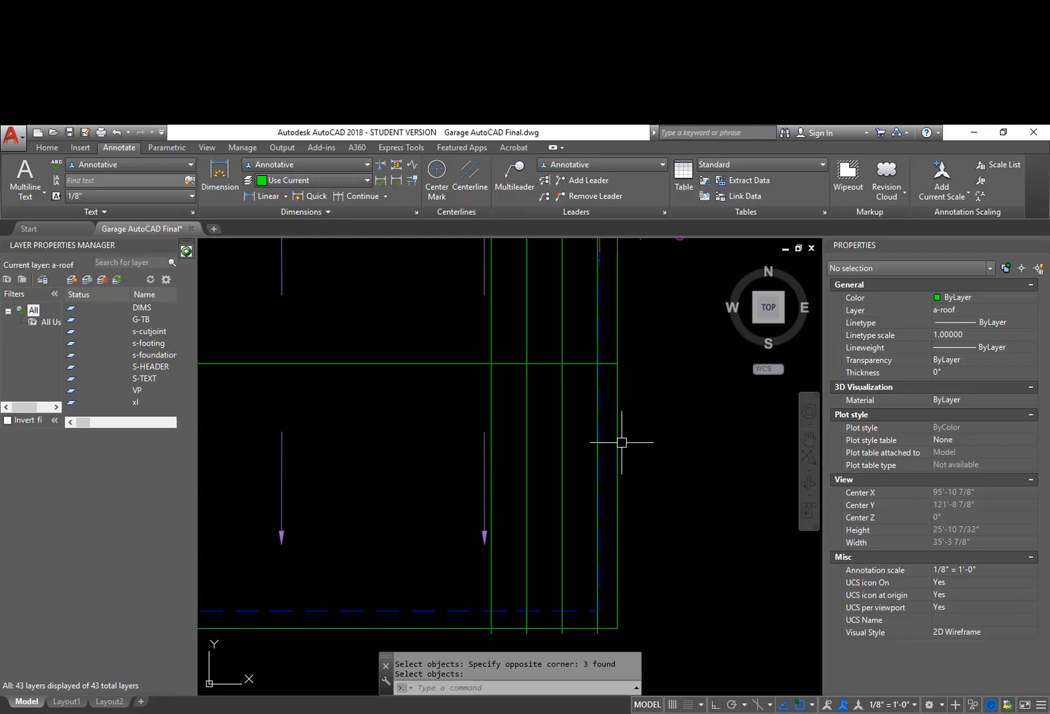
middle_drag(595, 325, 597, 421)
middle_drag(604, 322, 607, 442)
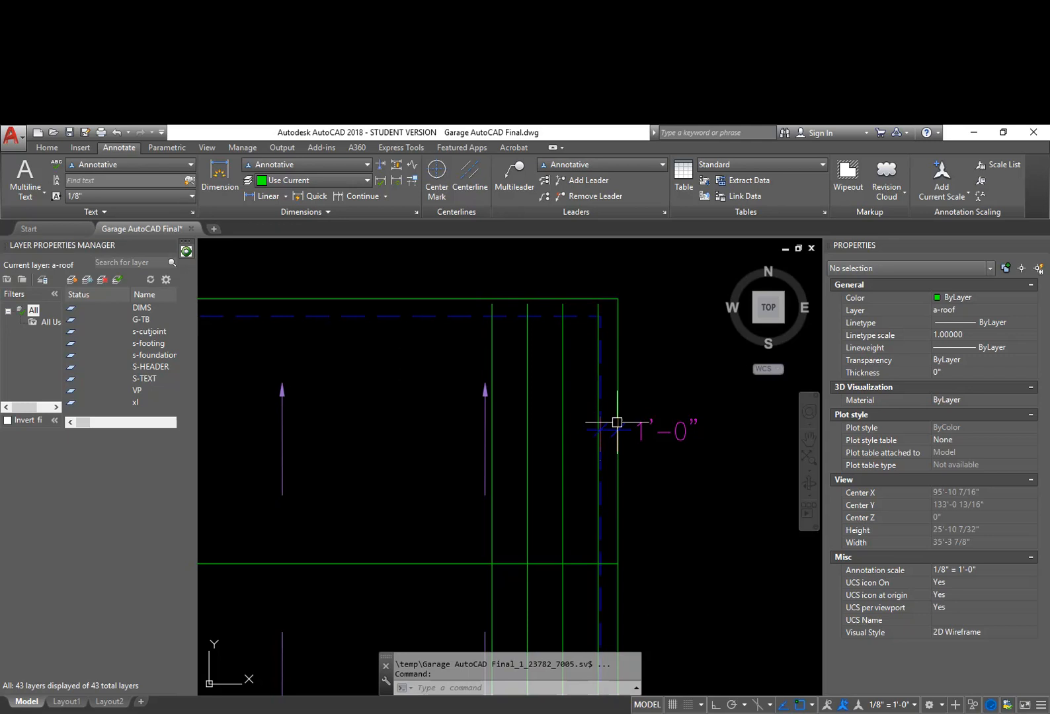
Step: Erase the four vertical offset lines inside the roof plan's right edge
text(e)
key(Return)
click(573, 364)
click(481, 342)
key(Return)
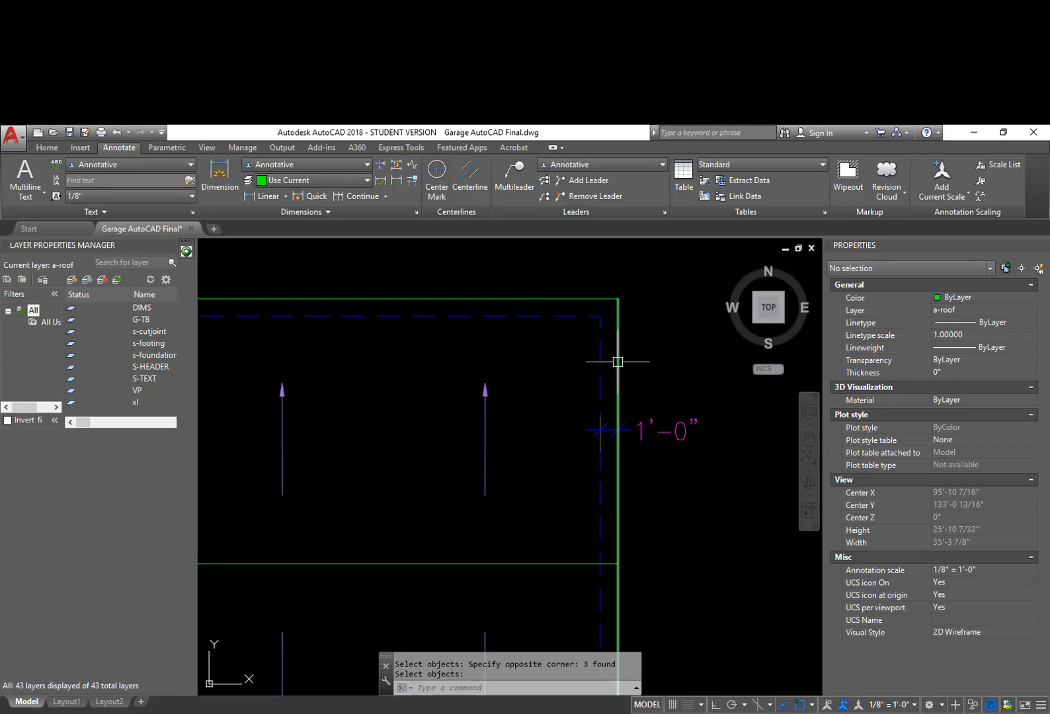
Step: Add a vertical linear dimension for the lower roof overhang, from the dashed wall line to the roof edge, with its text below the roof
middle_drag(656, 506, 664, 471)
middle_drag(599, 351, 606, 382)
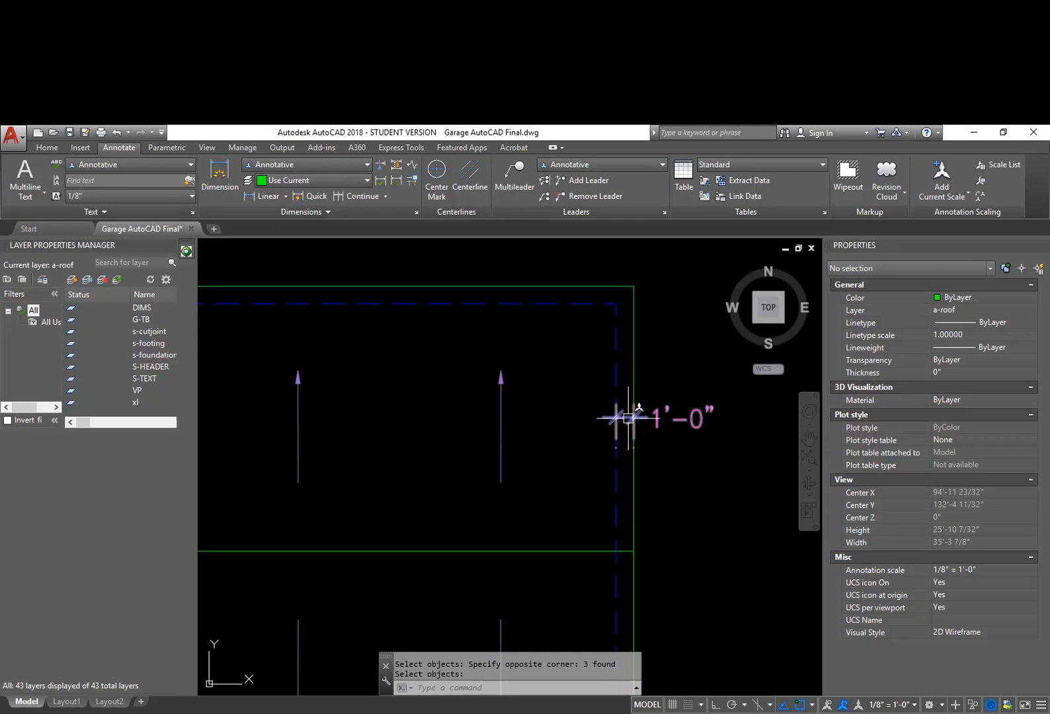
middle_drag(665, 503, 665, 397)
middle_drag(667, 533, 681, 386)
middle_drag(678, 526, 700, 466)
scroll(593, 516, up, 4)
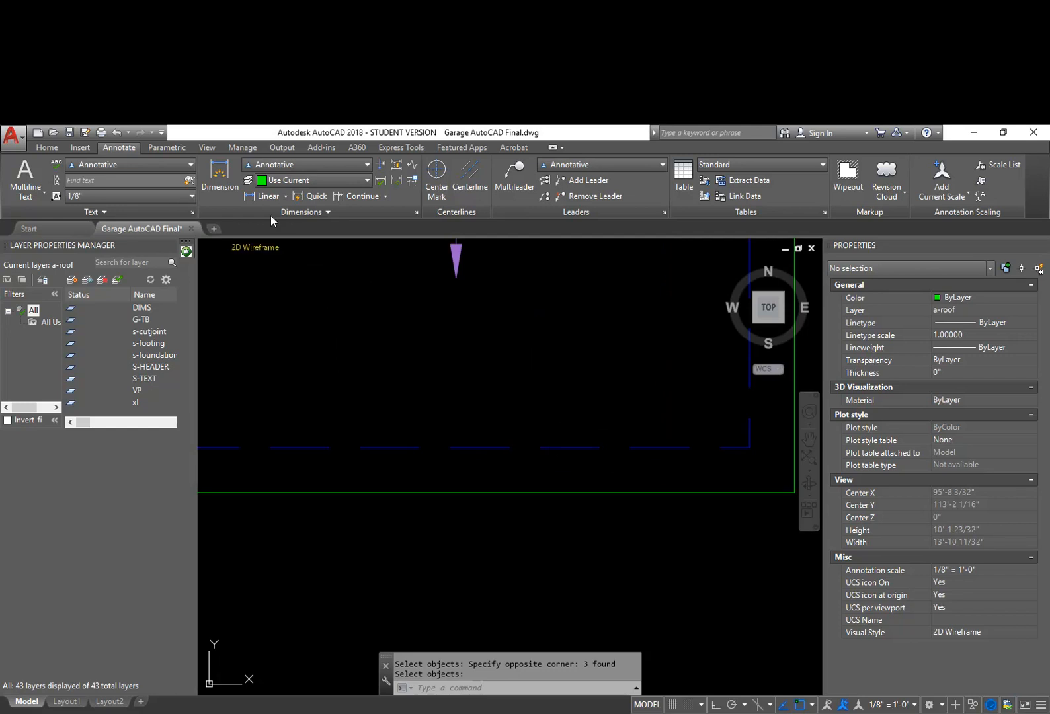
click(220, 171)
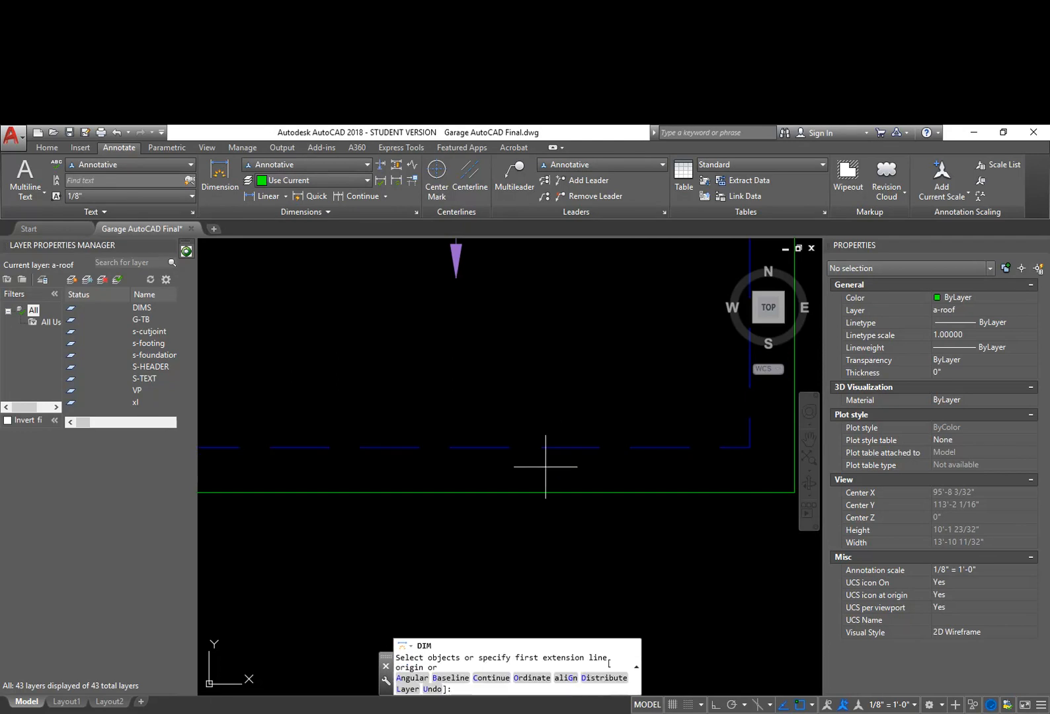
click(265, 197)
shift+right_click(570, 448)
key(r)
click(570, 492)
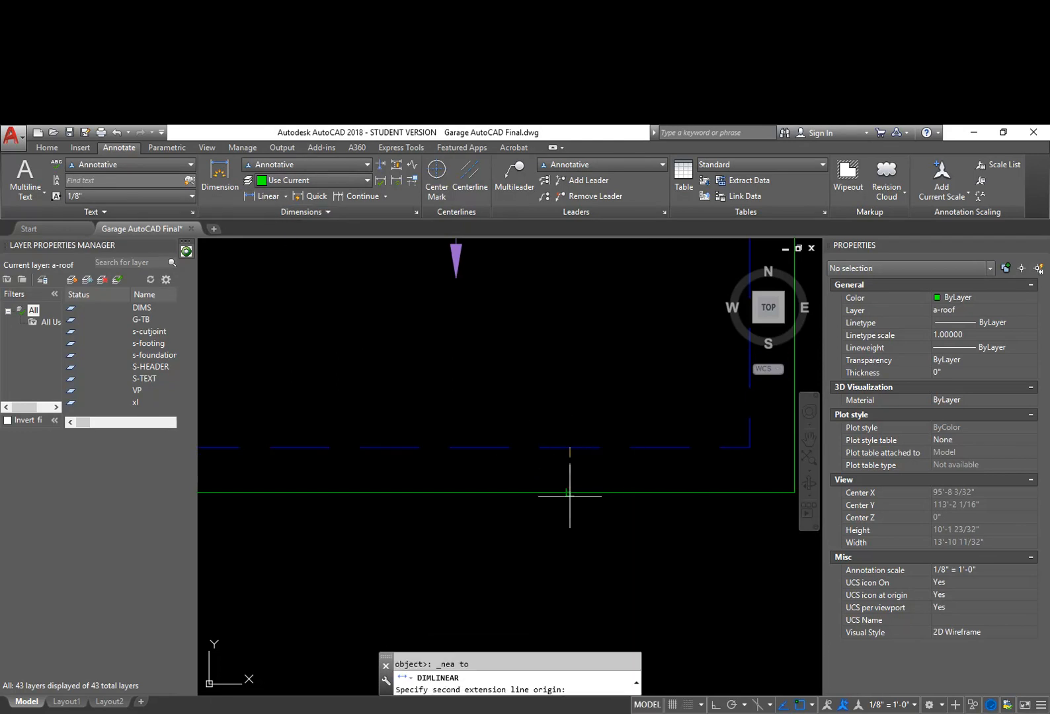
click(569, 493)
middle_drag(574, 582, 579, 489)
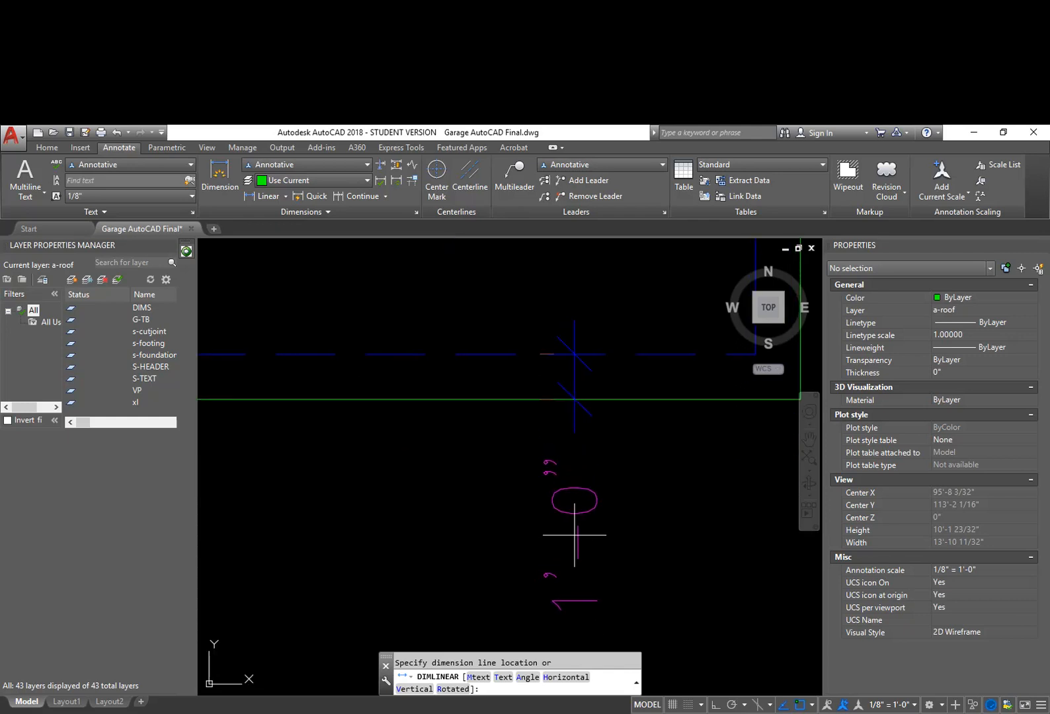
click(565, 559)
scroll(674, 549, down, 5)
scroll(714, 455, down, 3)
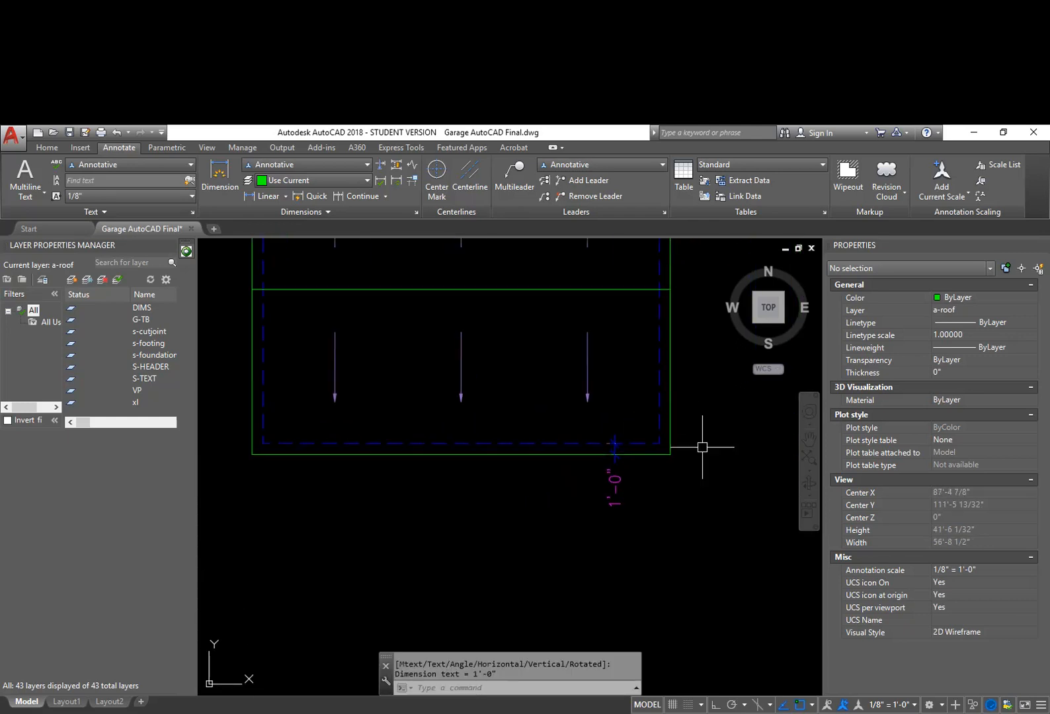
middle_drag(719, 437, 666, 450)
key(Escape)
key(Escape)
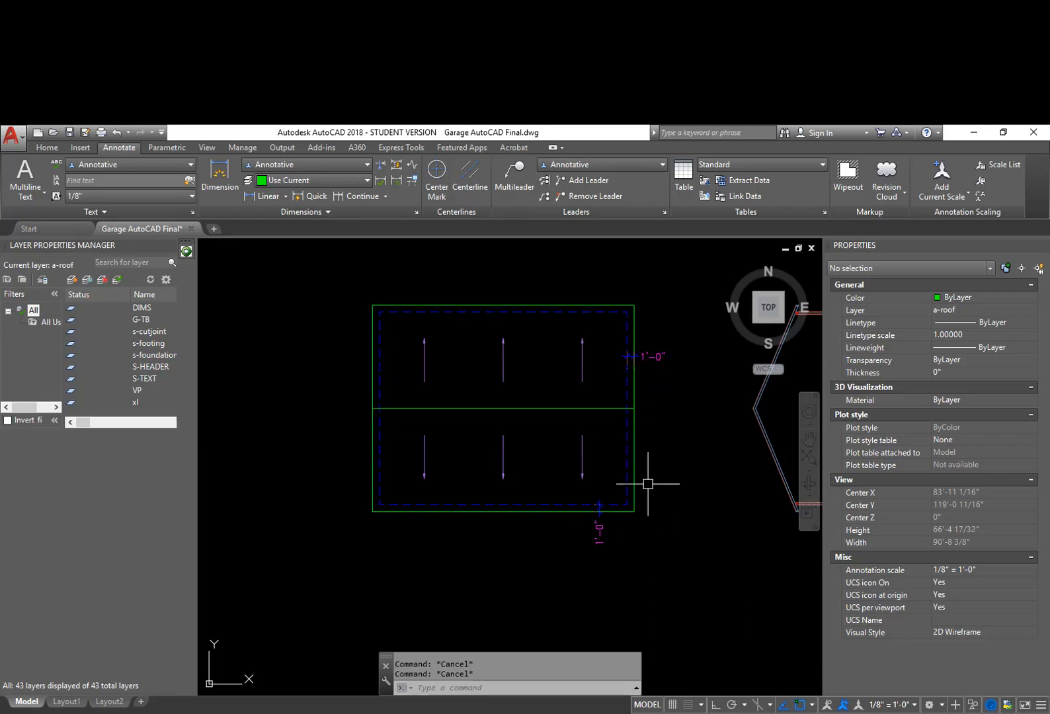
Step: Place a multileader with its arrowhead on the ridge line and its landing just above, between the middle and right slope arrows
click(45, 147)
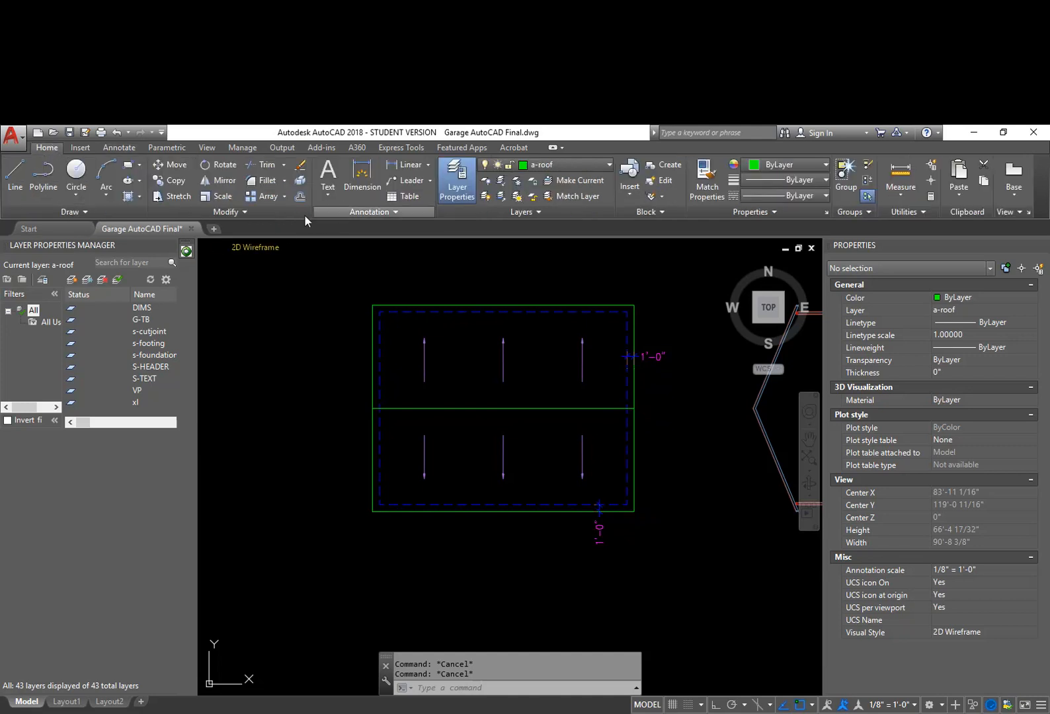
click(242, 148)
click(46, 150)
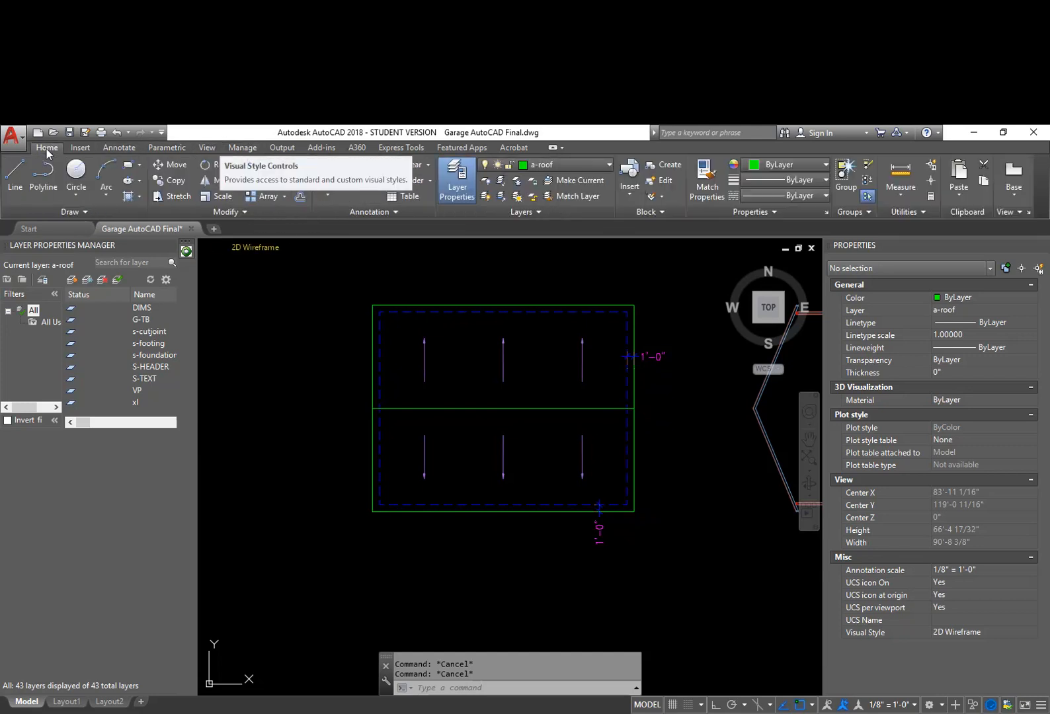
click(119, 147)
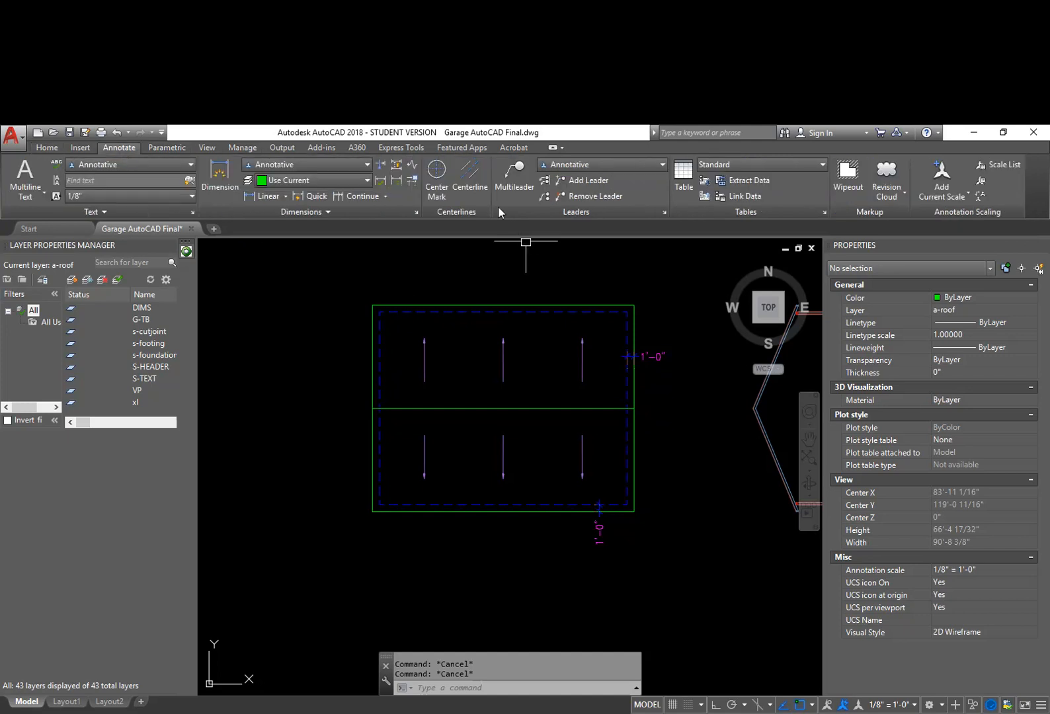
click(516, 190)
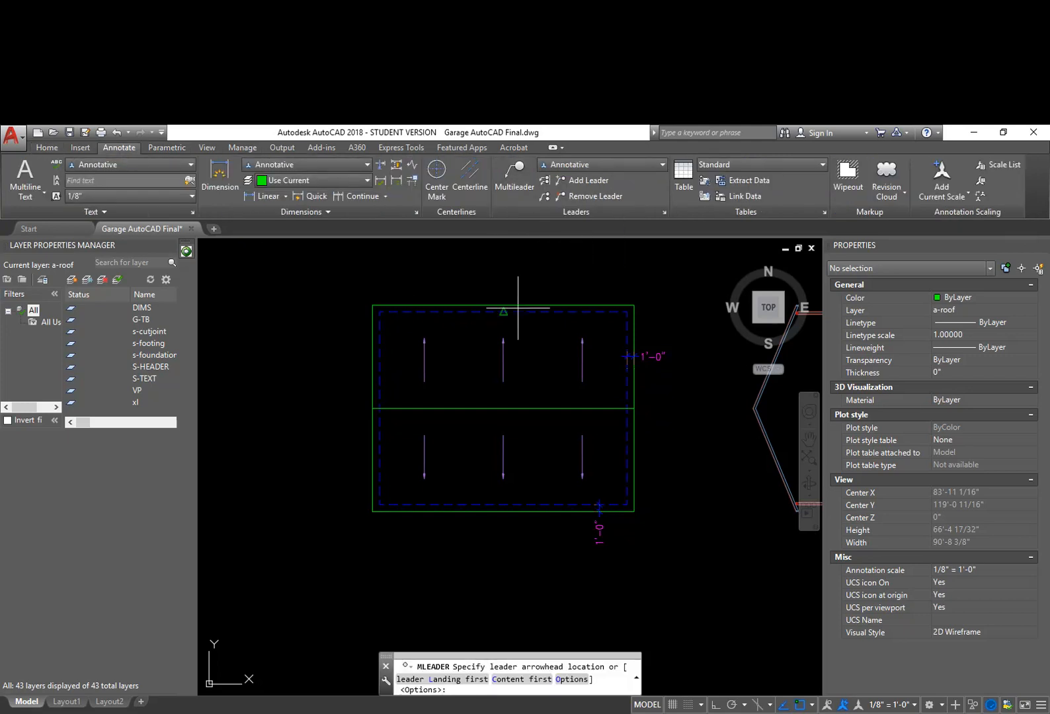
scroll(519, 402, up, 4)
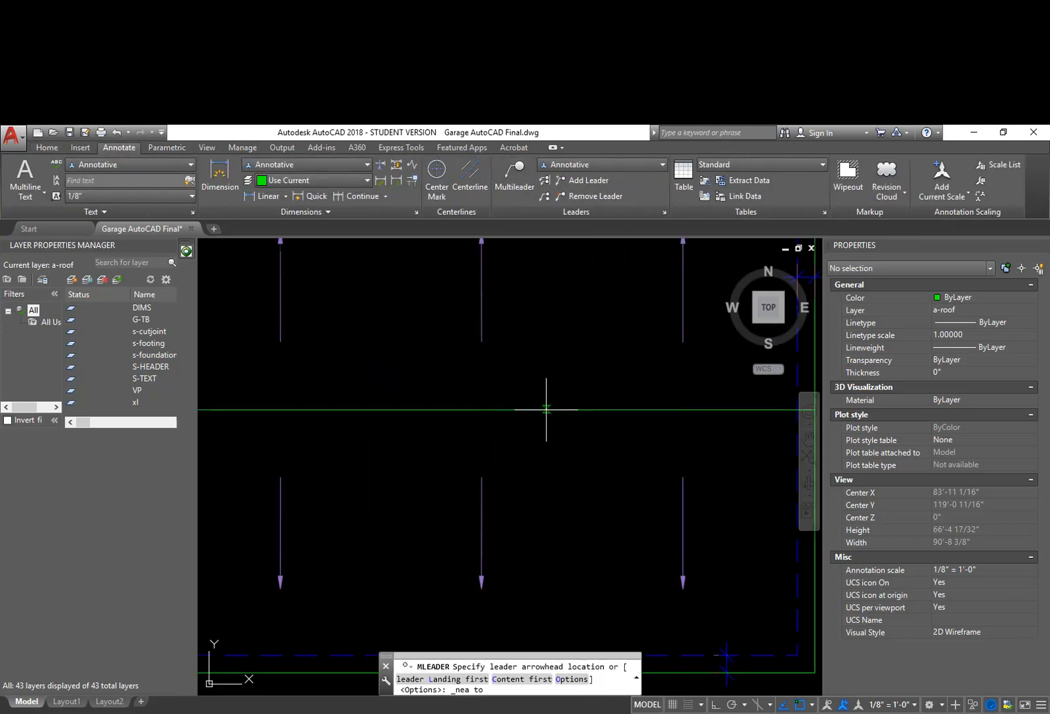
click(543, 409)
click(574, 355)
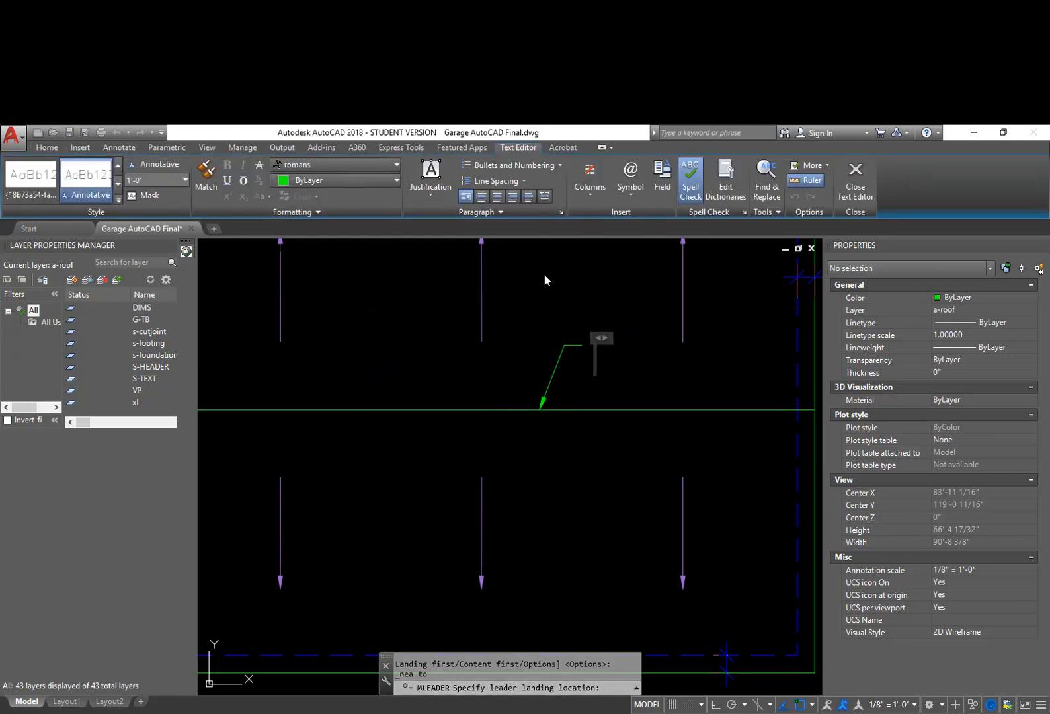
Step: Enter the leader note "RIDGE - PROVIDE CONT. RIDGE VENT" and finish the text
text(r)
key(BackSpace)
text(RIDGE)
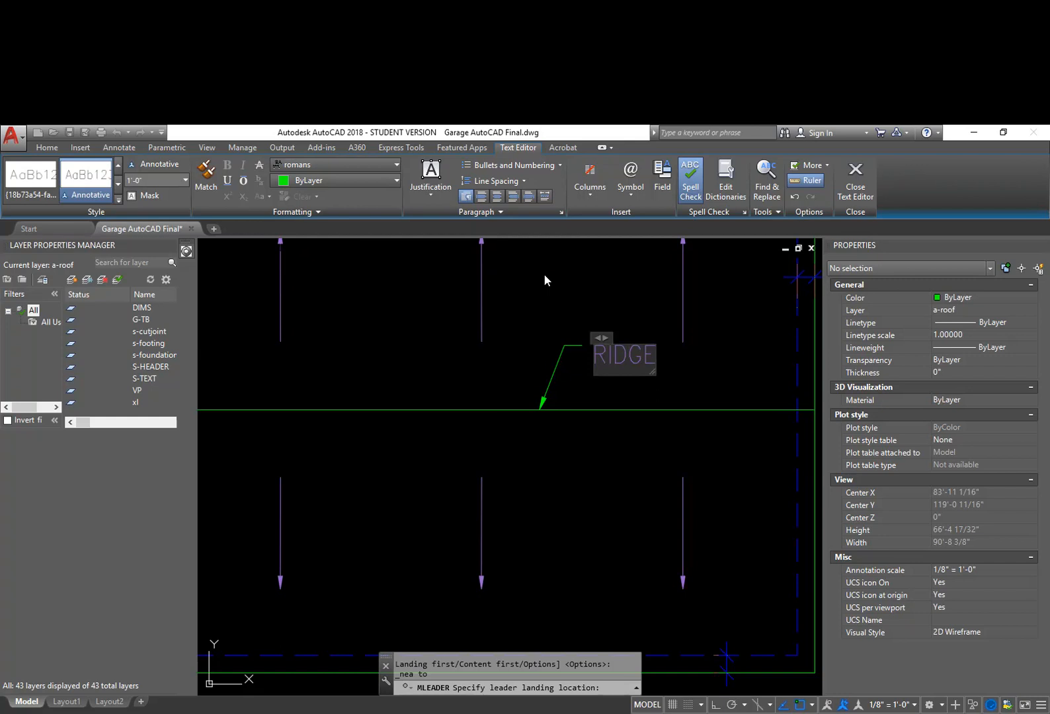
text(- PROVIDE)
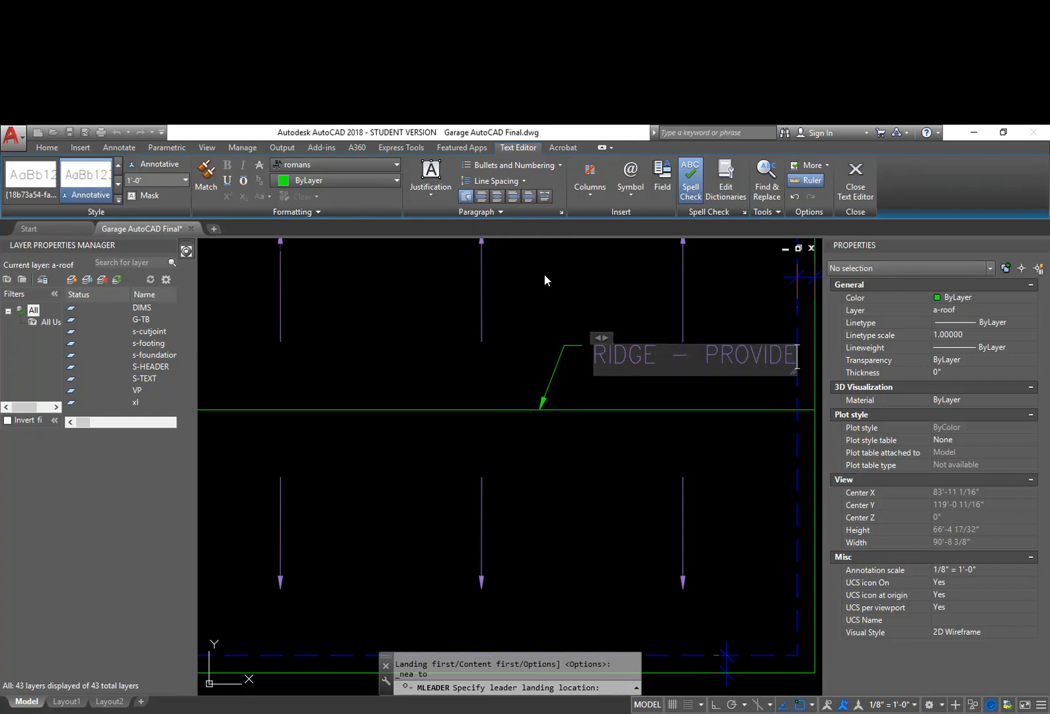
text( CONT. RI)
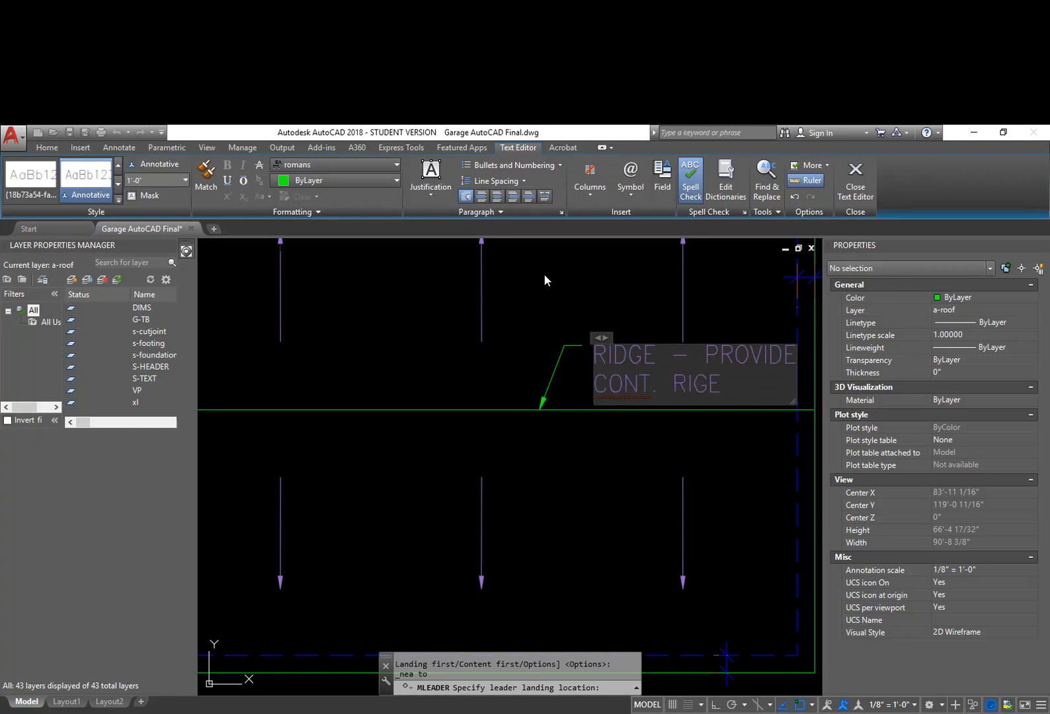
text(DGE VENT)
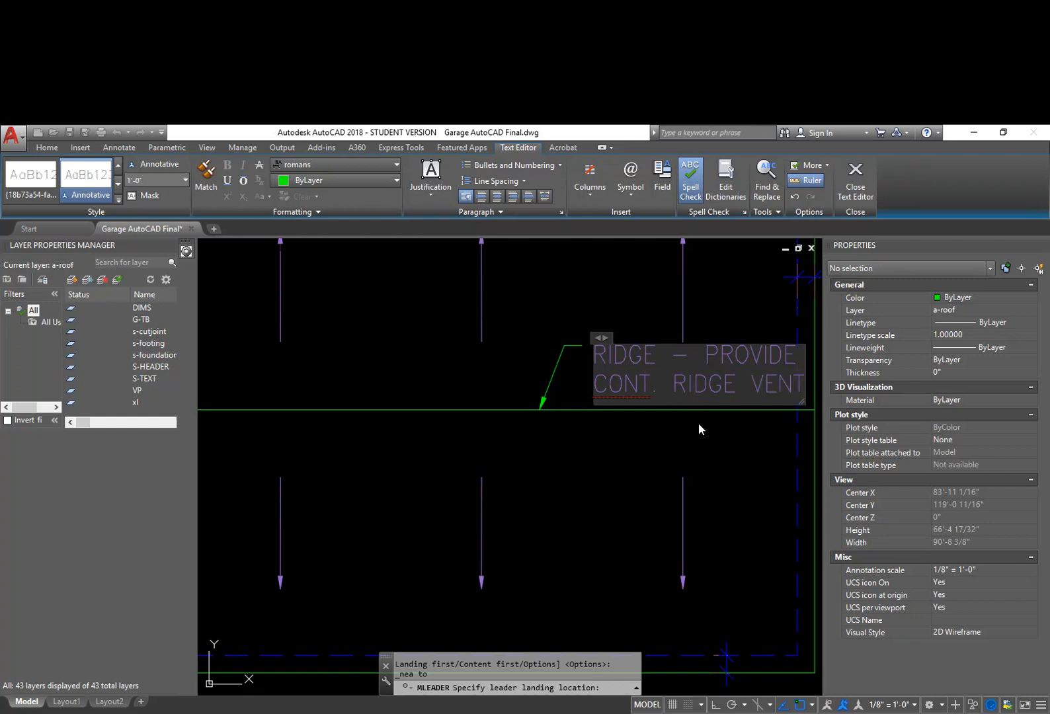
mouse_move(658, 433)
middle_down()
mouse_move(663, 426)
mouse_move(619, 411)
middle_up()
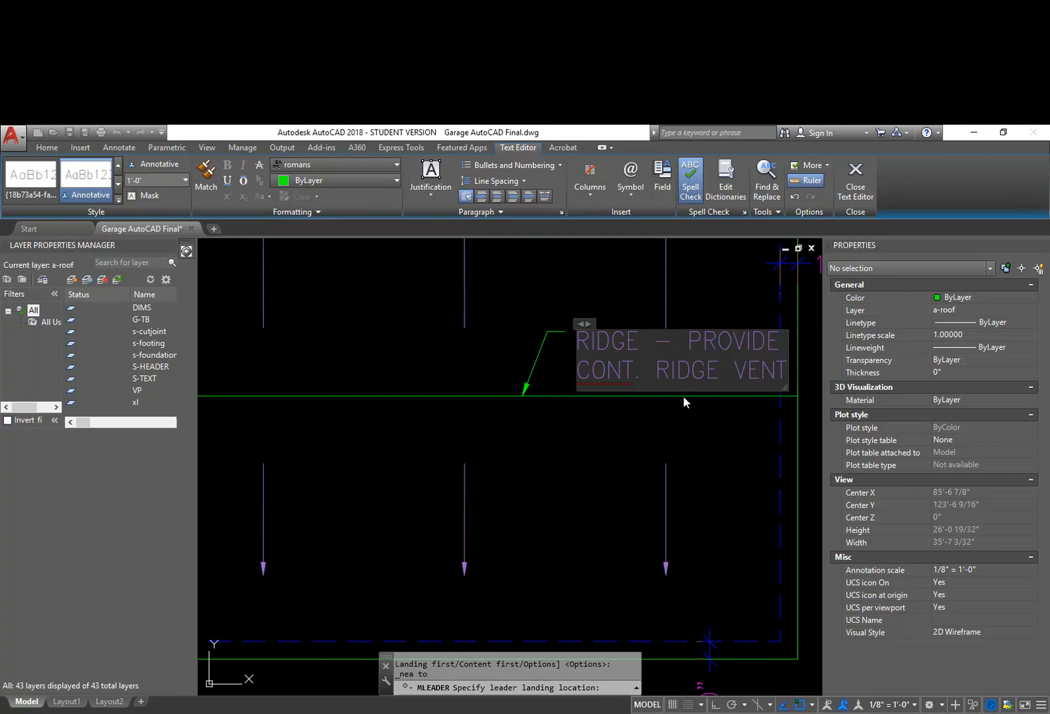
key(Escape)
key(Escape)
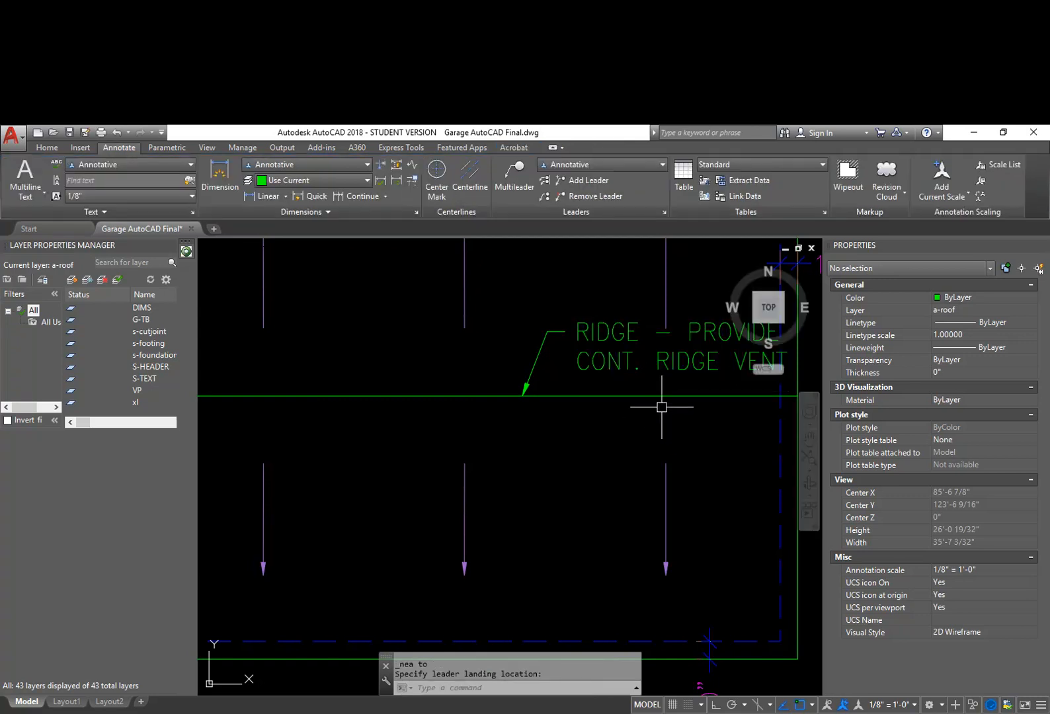
scroll(666, 412, down, 2)
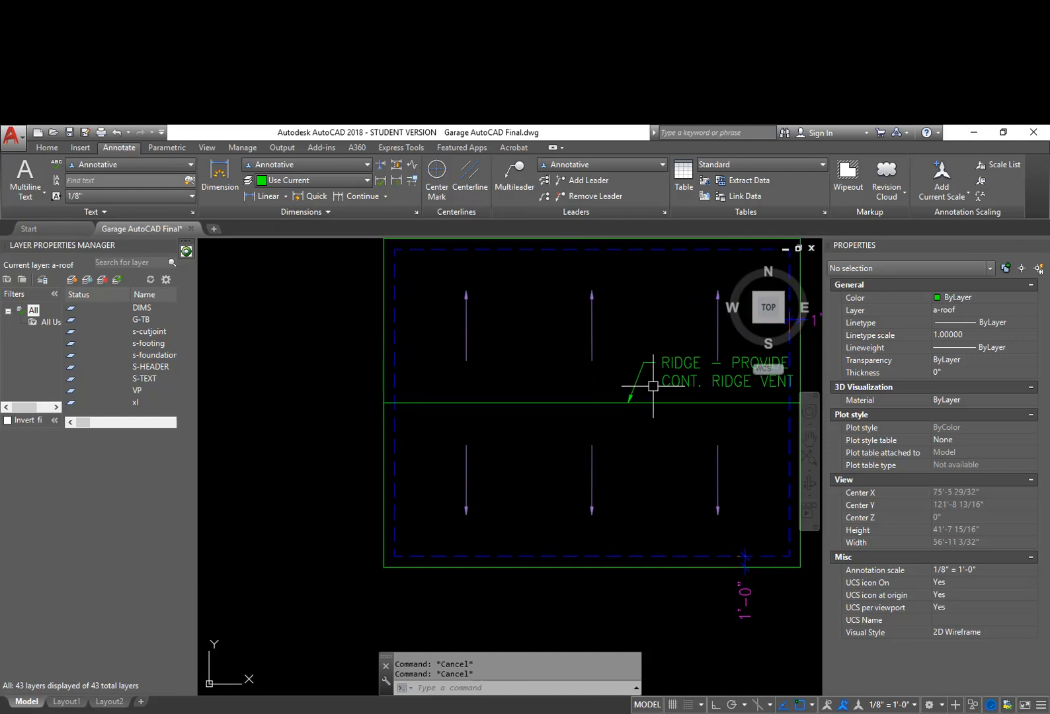
middle_drag(590, 367, 593, 378)
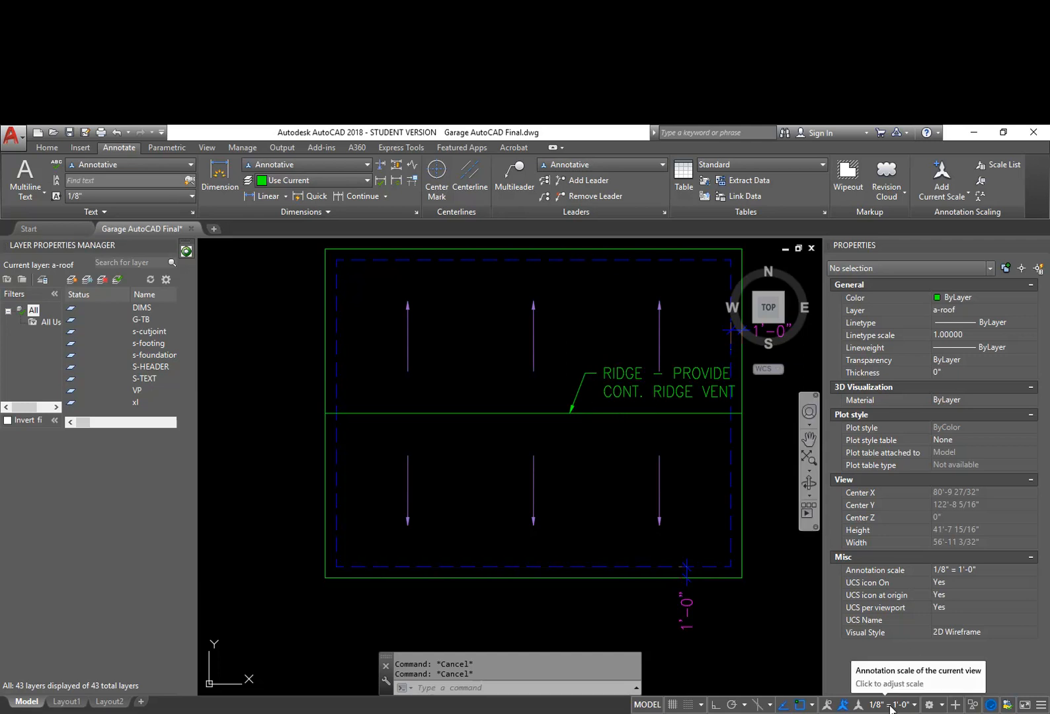
scroll(682, 456, up, 3)
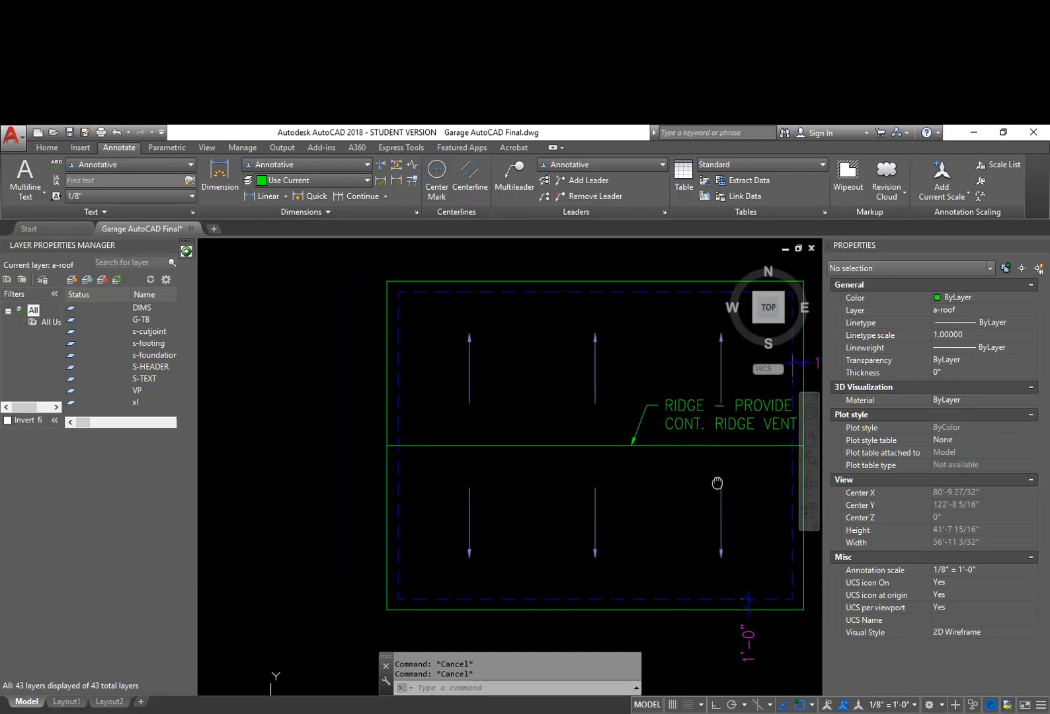
text(m)
key(Return)
click(693, 428)
click(633, 365)
key(Return)
click(677, 333)
key(Escape)
key(Escape)
Step: Move the ridge vent note a short distance to the left along the ridge line
key(Return)
click(605, 485)
click(710, 314)
click(694, 373)
key(Return)
click(682, 338)
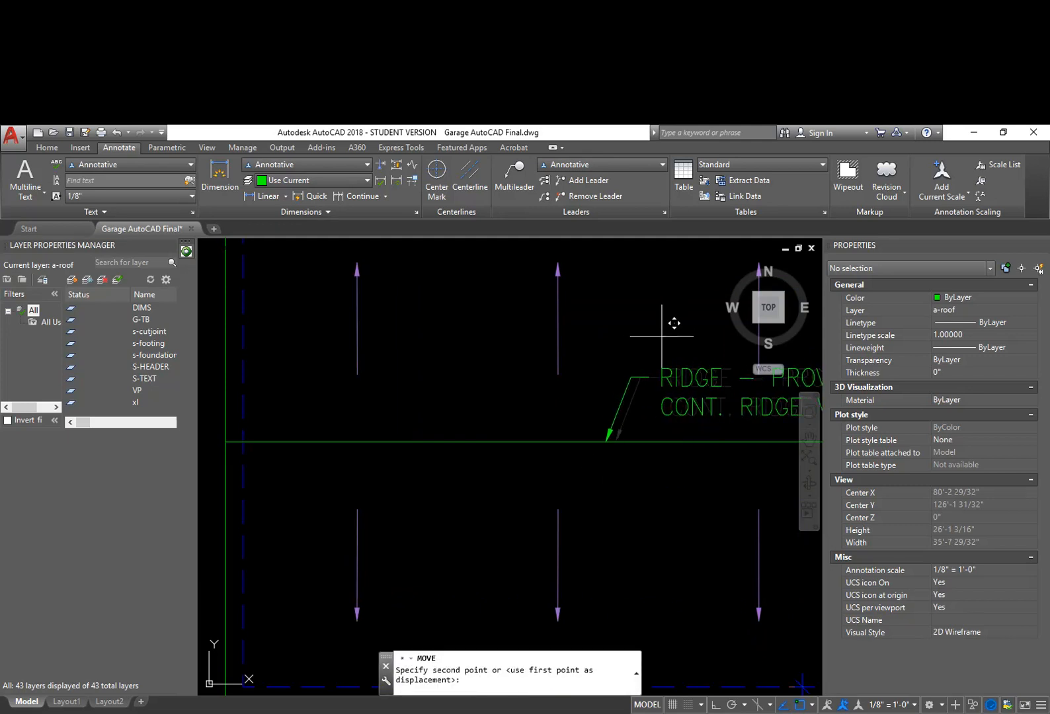
click(628, 333)
scroll(567, 440, down, 2)
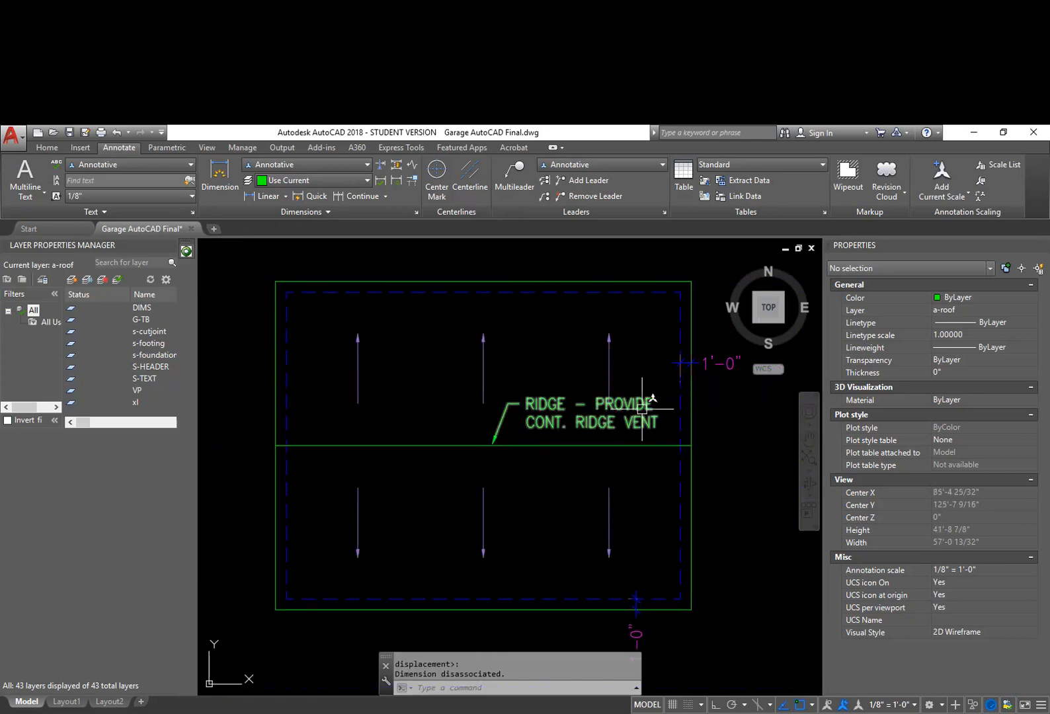
Step: Draw a horizontal guide line with ortho on, crossing the lower part of the three upper slope arrows above the ridge note
text(l)
key(Return)
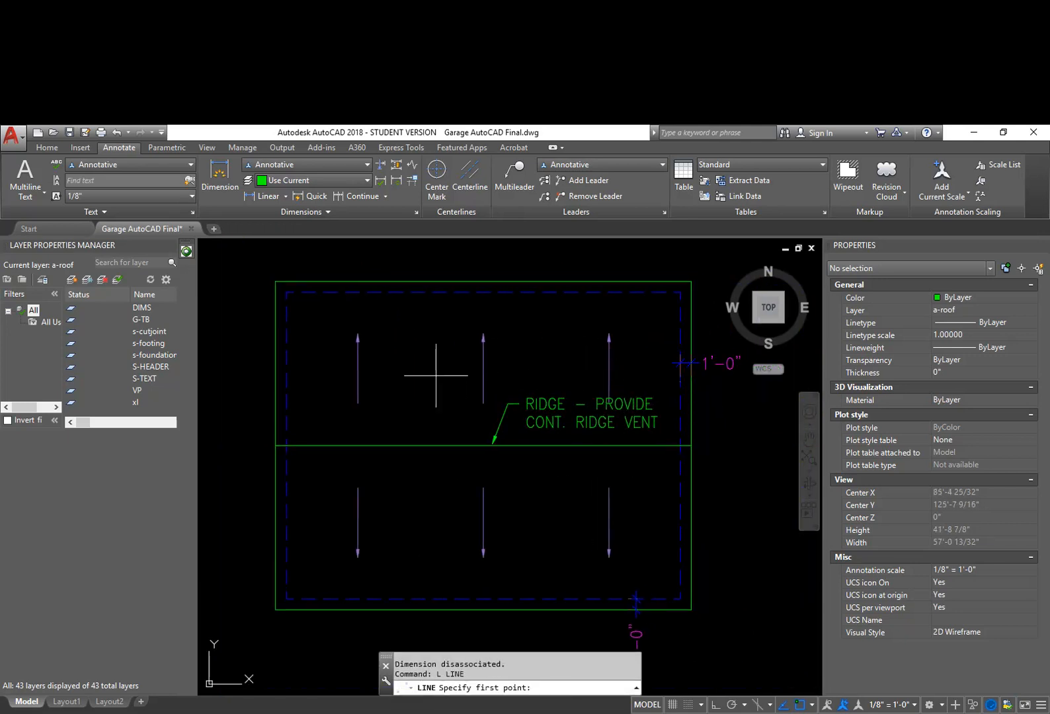
click(344, 379)
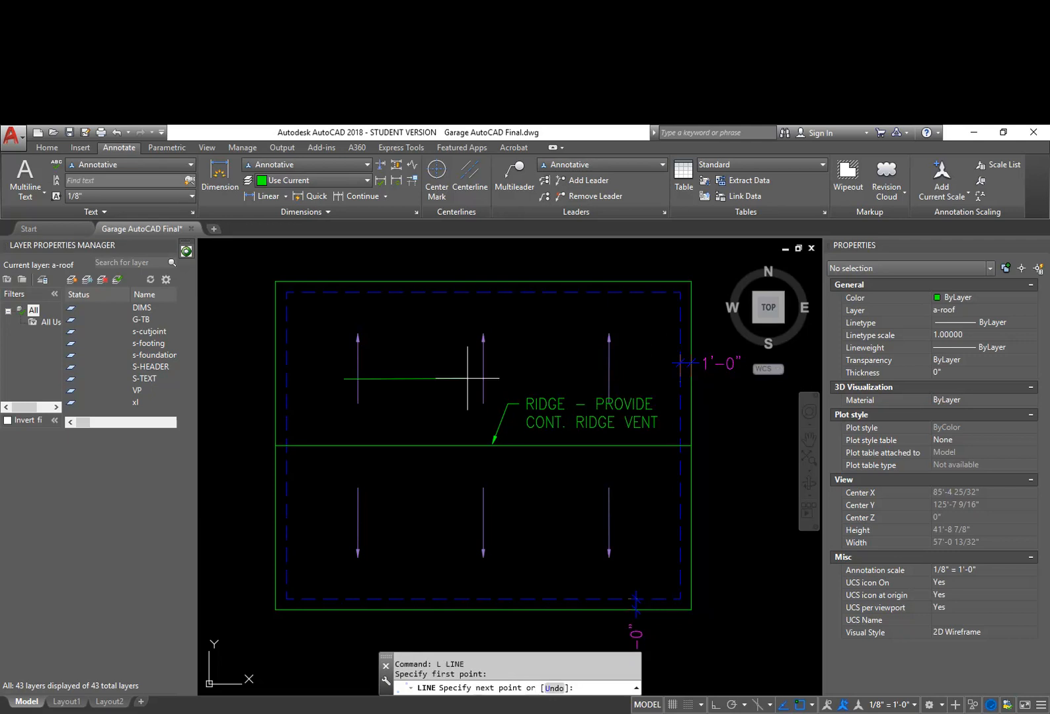
key(F8)
click(631, 377)
key(Escape)
key(Escape)
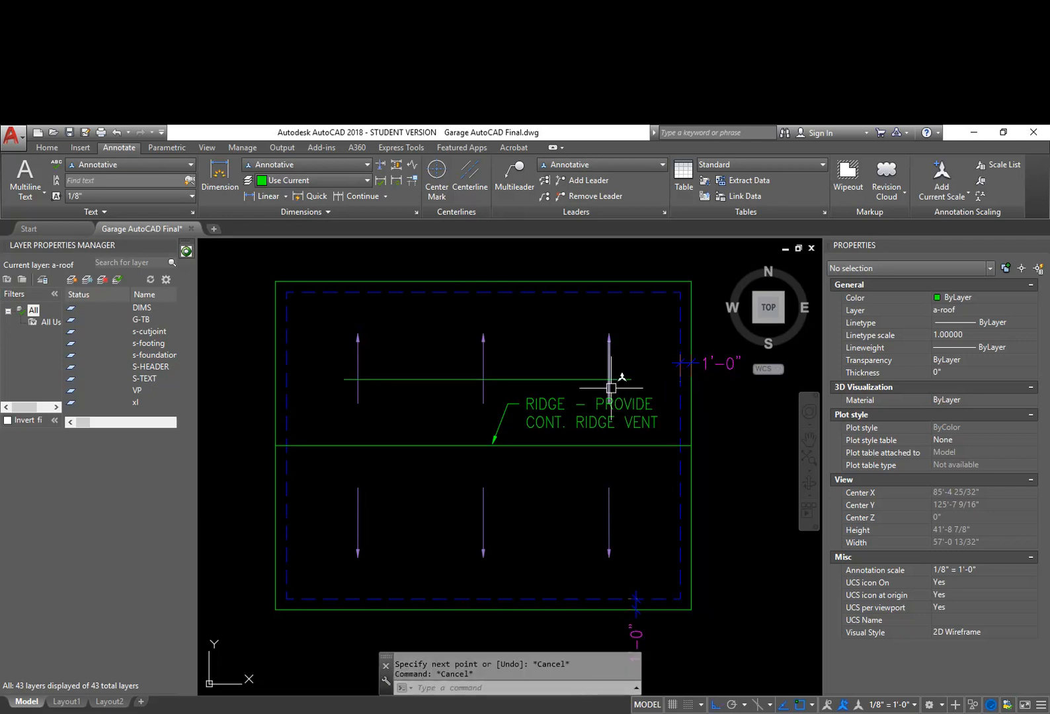
Step: Try to trim the tail of the upper right slope arrow at the horizontal guide line
scroll(611, 388, up, 4)
text(tr)
key(Return)
key(Return)
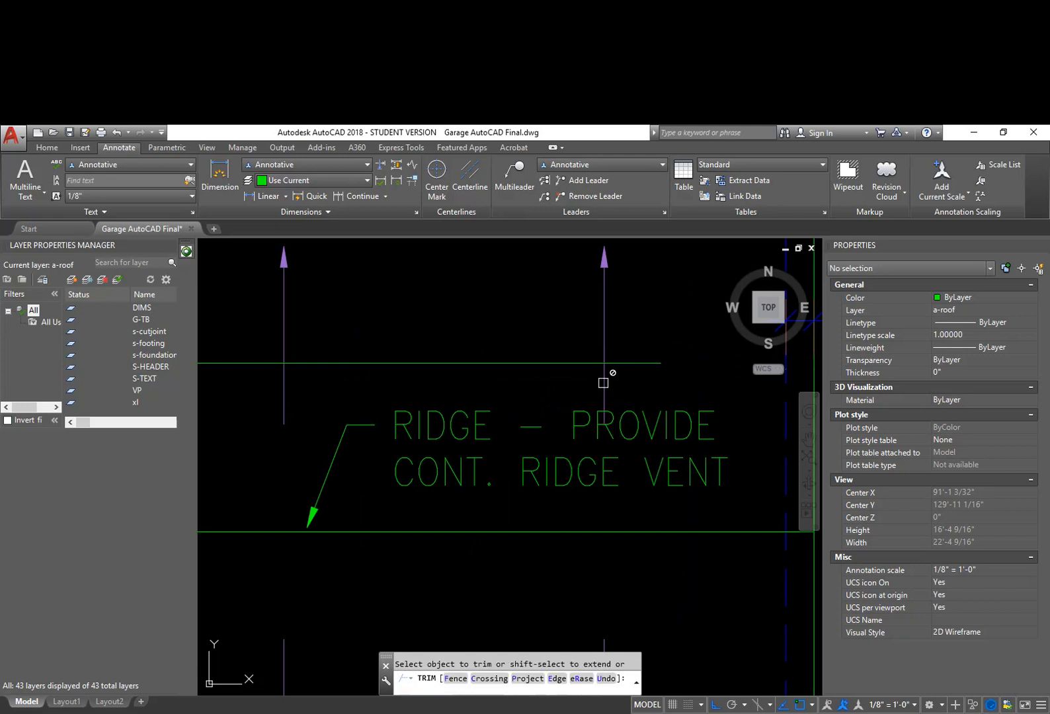
key(Escape)
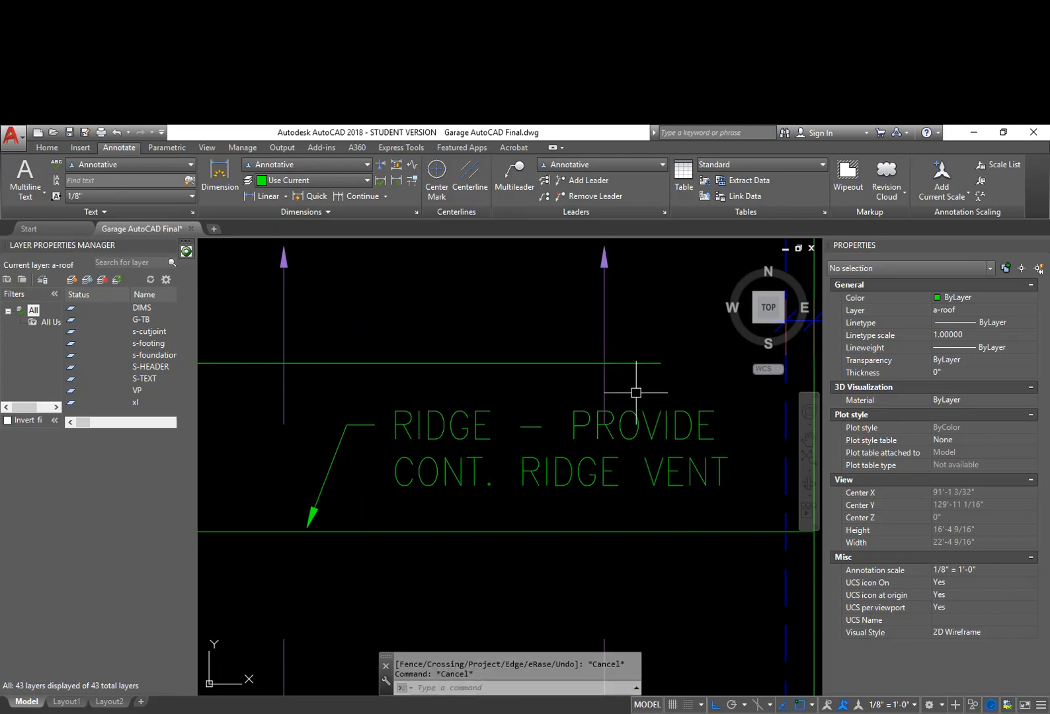
Step: Explode the upper right slope arrow and trim off its tail below the guide line
text(x)
key(Return)
click(603, 378)
text(tr)
key(Return)
key(Return)
key(Return)
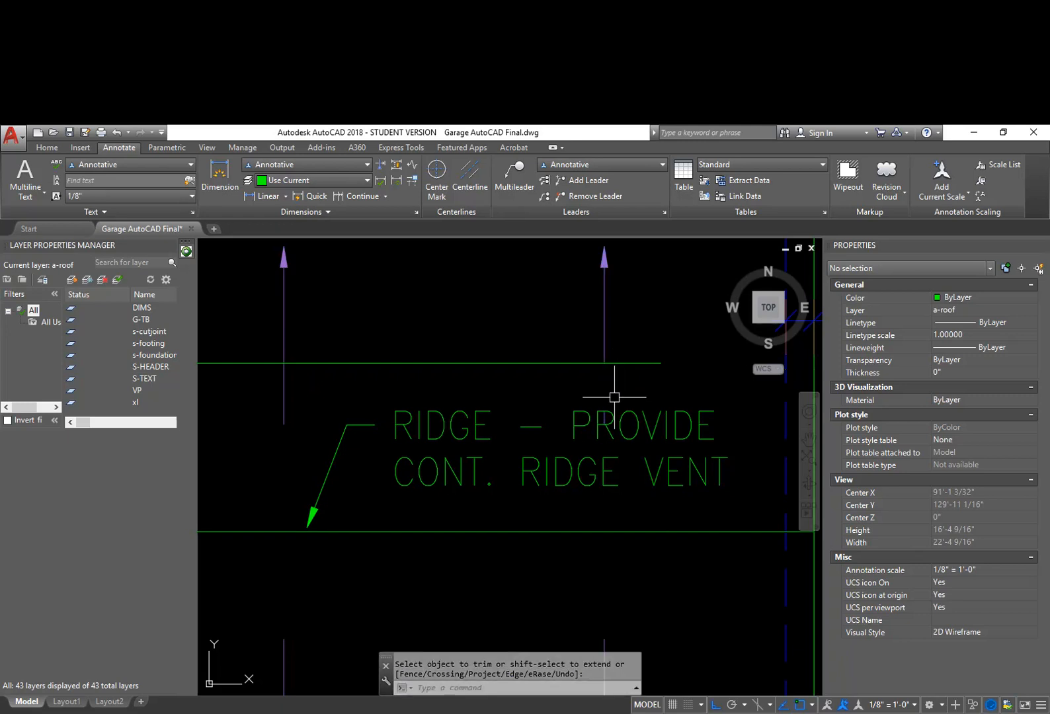
Step: Undo the trim and the explode of the upper right slope arrow
key(Return)
text(u)
key(Return)
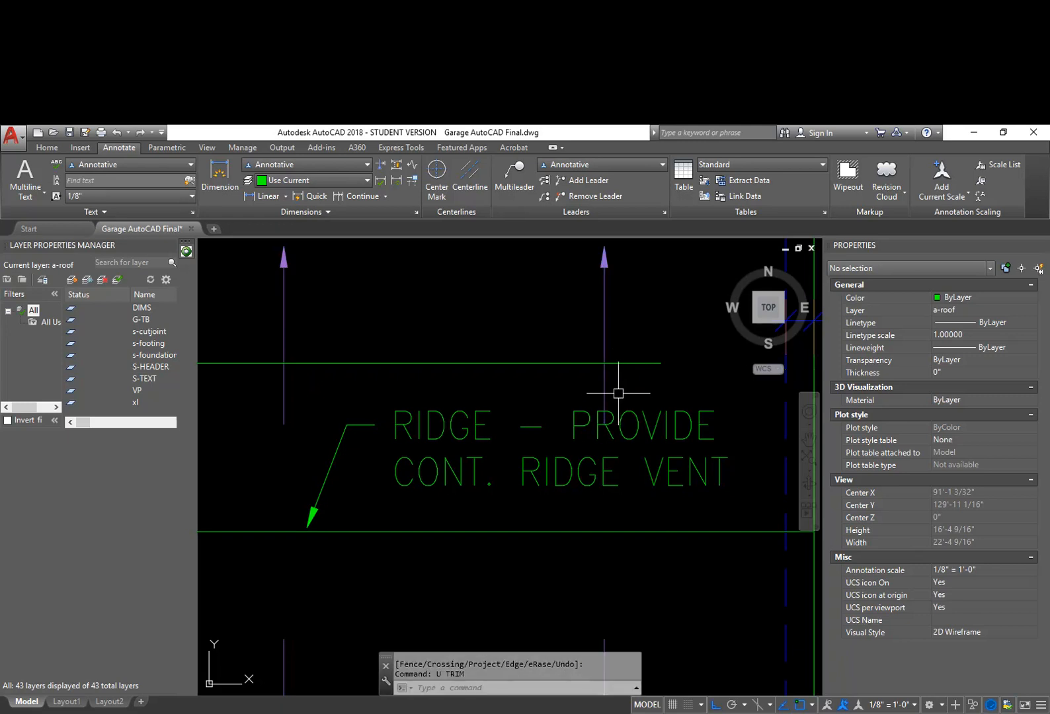
key(Return)
Step: Shorten the upper right slope arrow by stretching its tail end up to the guide line
click(604, 386)
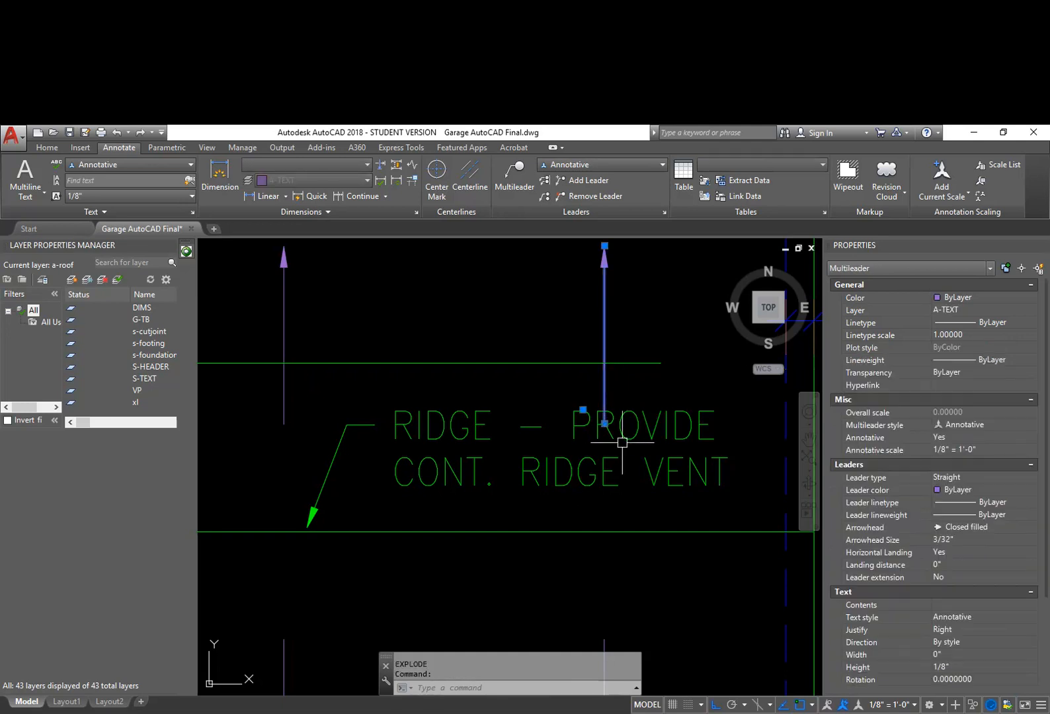
click(604, 423)
click(604, 362)
key(Escape)
Step: Shorten the upper middle slope arrow by stretching its tail end up to the horizontal guide line
middle_drag(483, 414, 590, 431)
scroll(561, 433, down, 2)
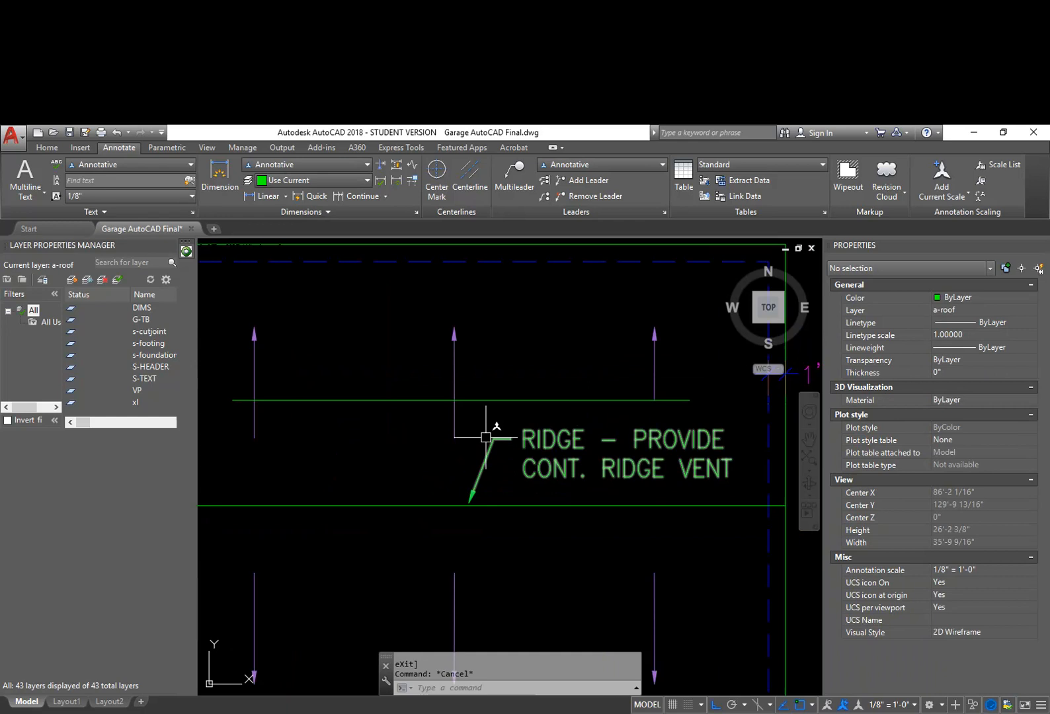
click(454, 427)
click(454, 437)
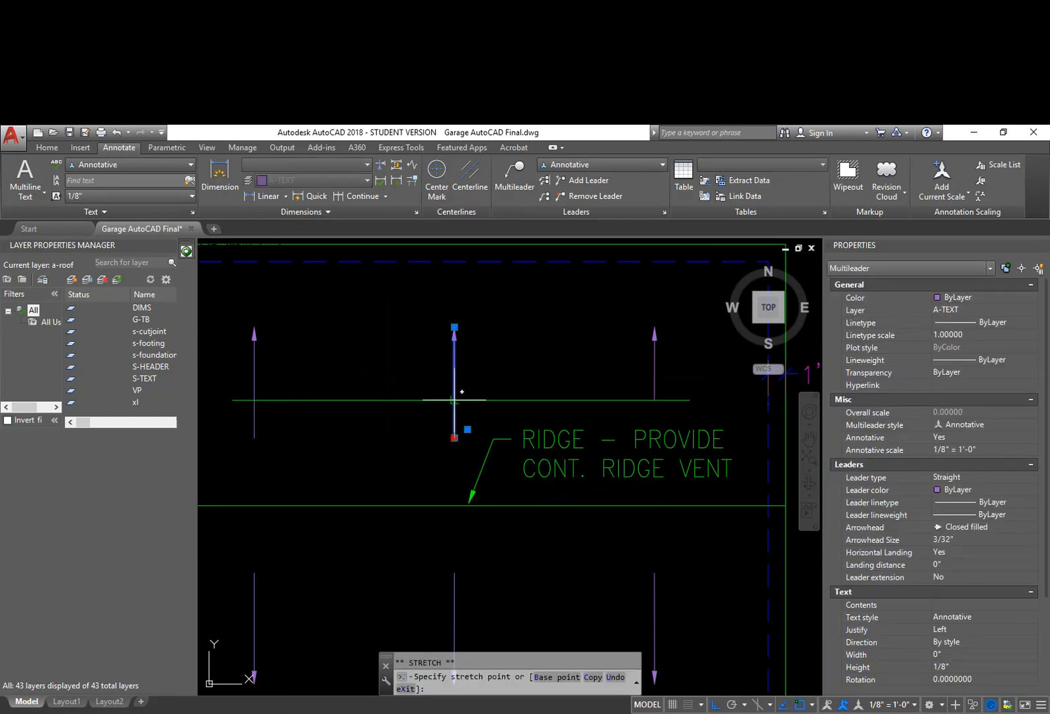
key(Escape)
click(454, 426)
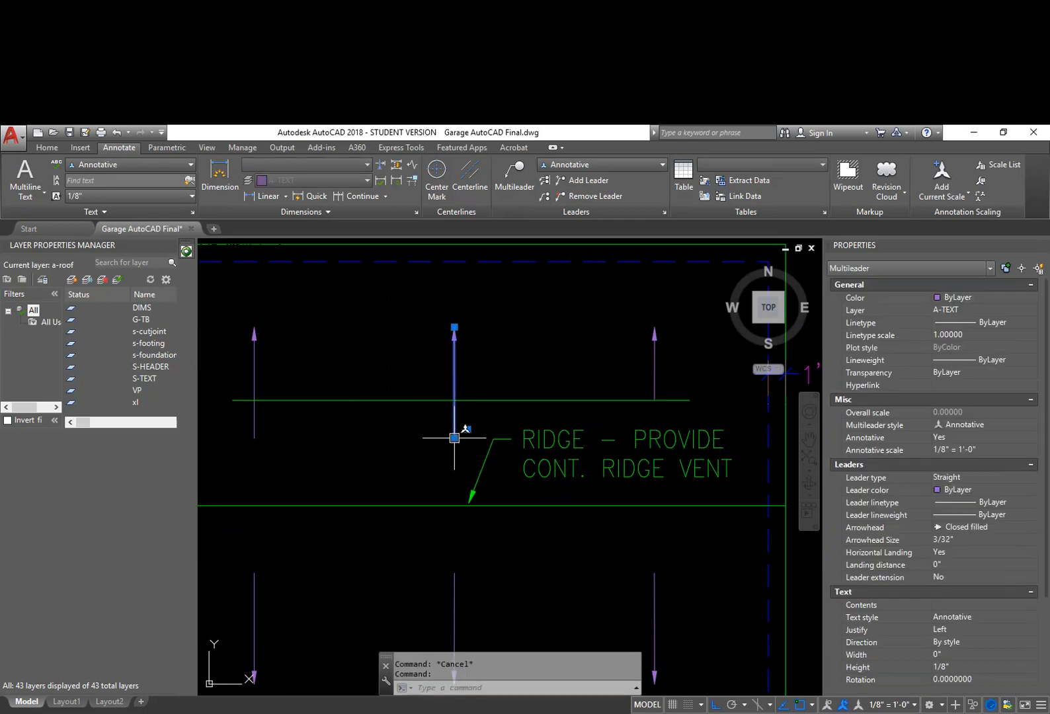
click(454, 438)
click(454, 399)
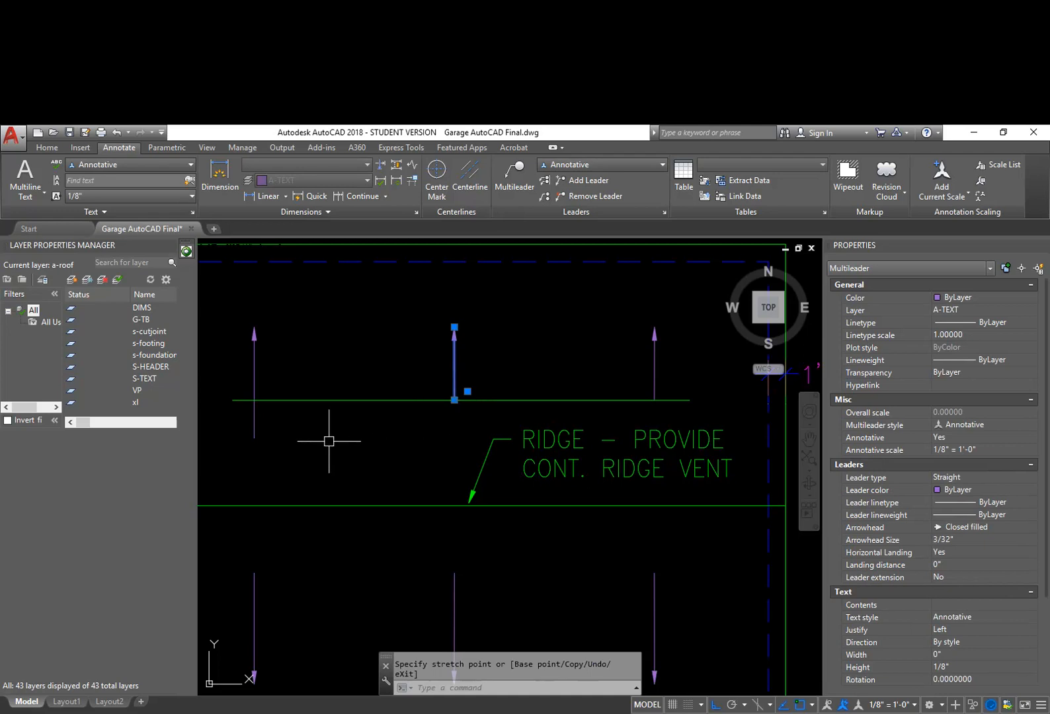
Step: Shorten the upper left slope arrow by stretching its tail end up to the horizontal guide line
click(254, 430)
click(254, 438)
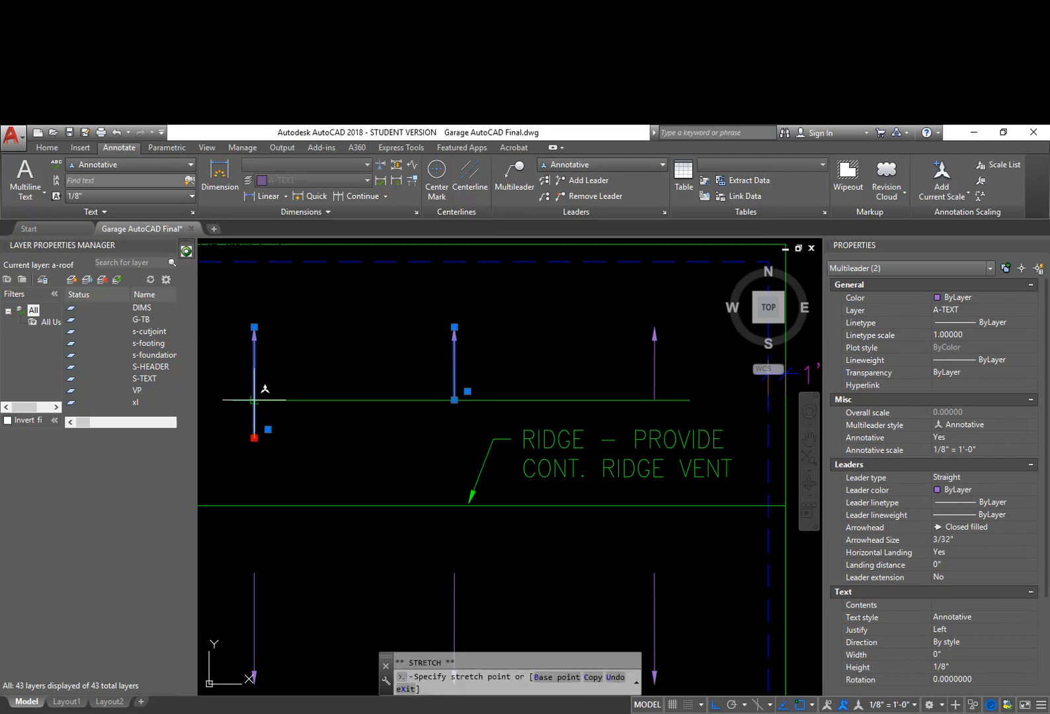
click(253, 399)
key(Escape)
Step: Erase the horizontal guide line crossing the upper slope arrows
click(479, 399)
text(e)
key(Return)
Step: Erase the three long slope arrows below the ridge line
scroll(537, 422, down, 4)
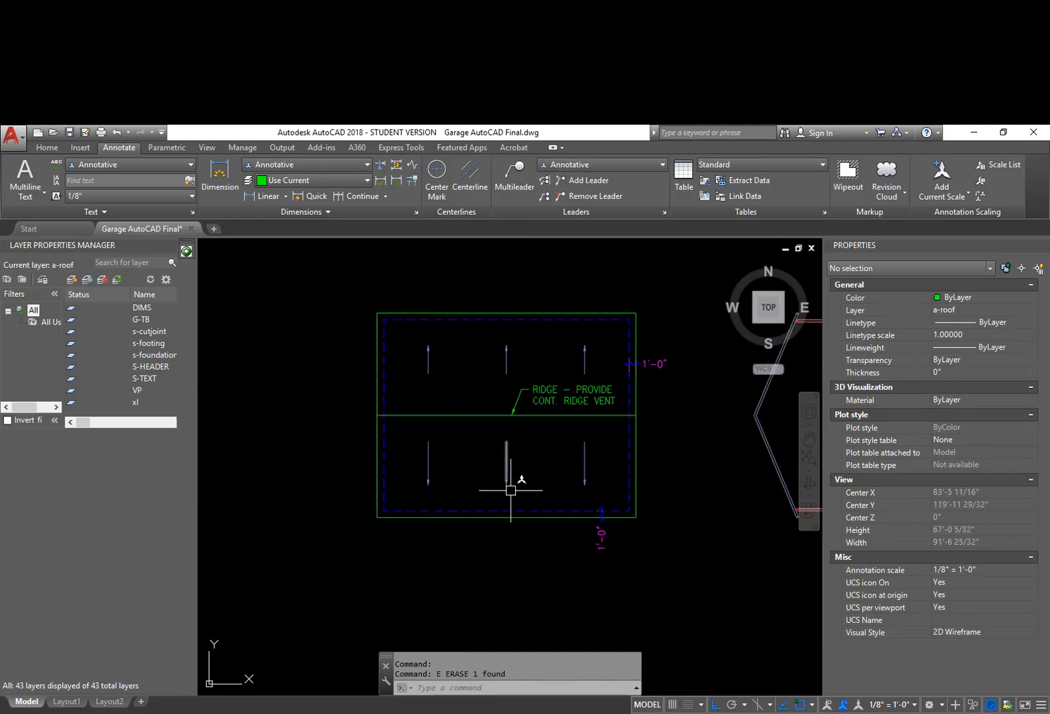
text(e)
key(Return)
drag(603, 490, 416, 435)
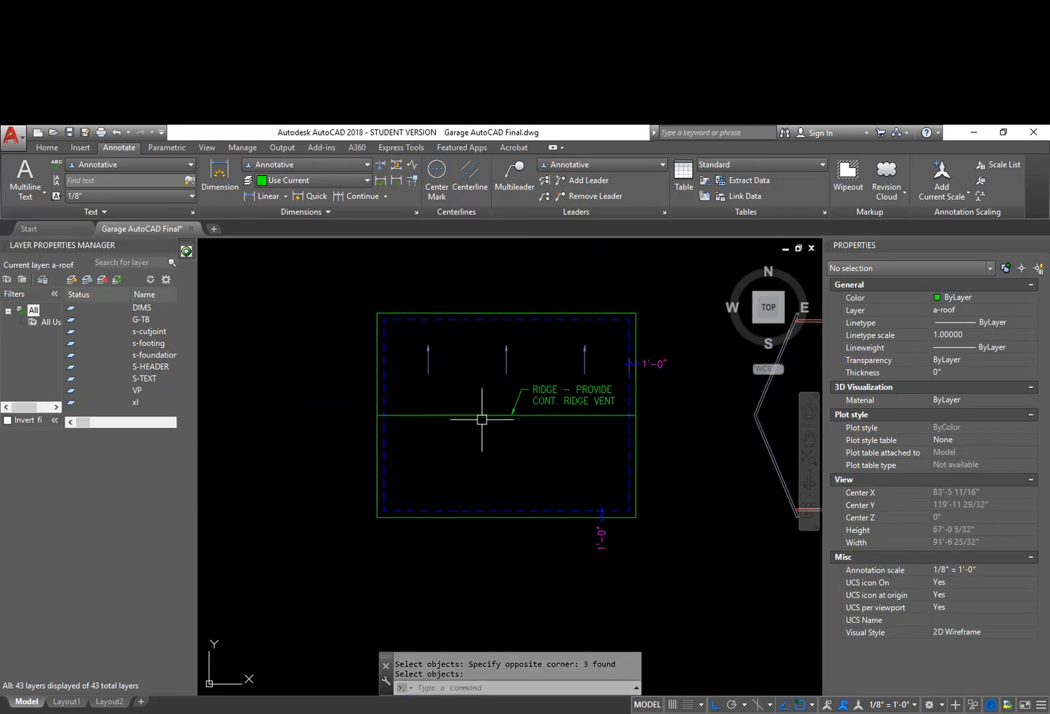
key(Return)
Step: Mirror the three shortened upper slope arrows about the ridge line, keeping the originals
text(mi)
key(Return)
drag(594, 369, 421, 334)
key(Return)
click(371, 415)
click(338, 412)
key(Return)
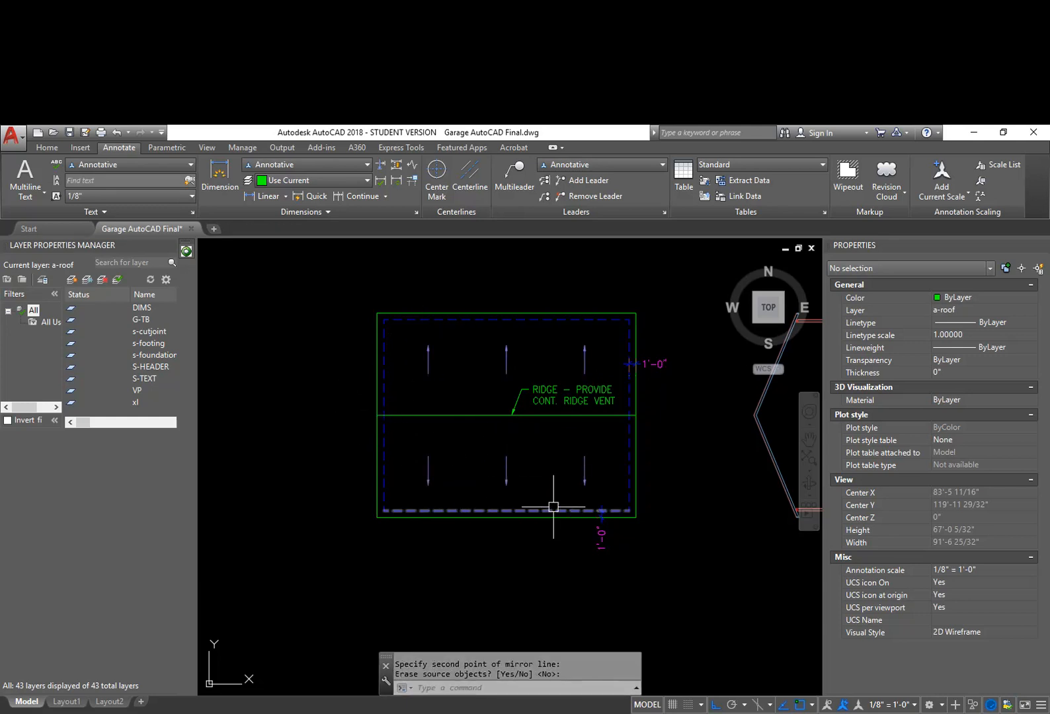
Step: Move the ridge vent note and all six slope arrows to the A-TEXT layer
scroll(549, 406, up, 4)
click(472, 321)
click(497, 360)
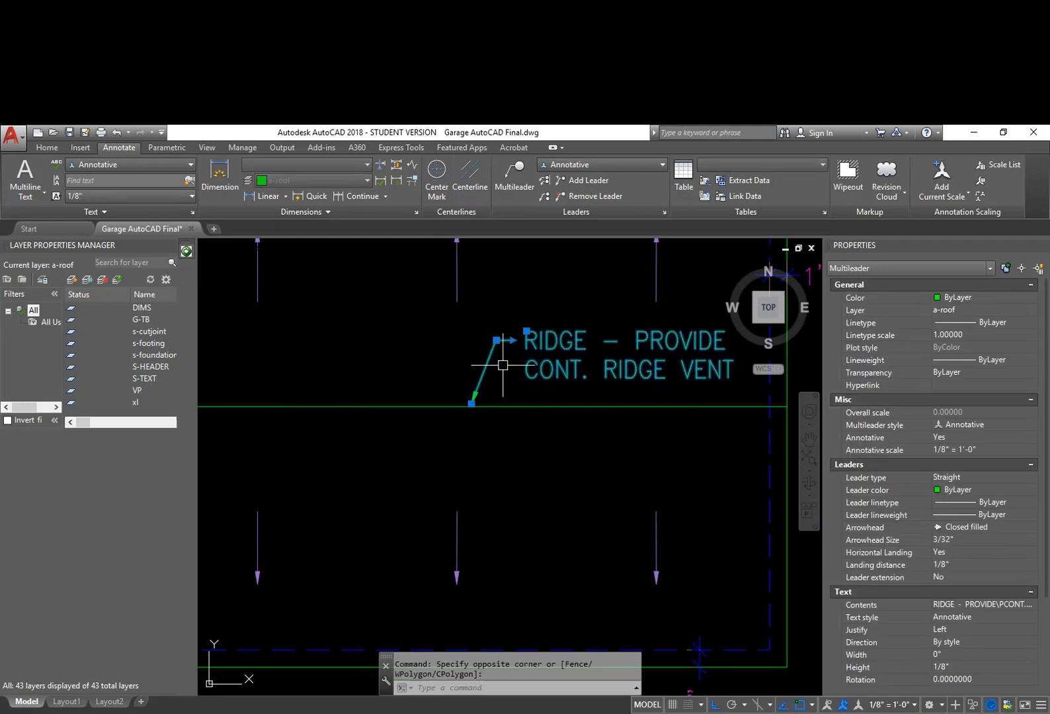
scroll(609, 499, down, 4)
click(642, 570)
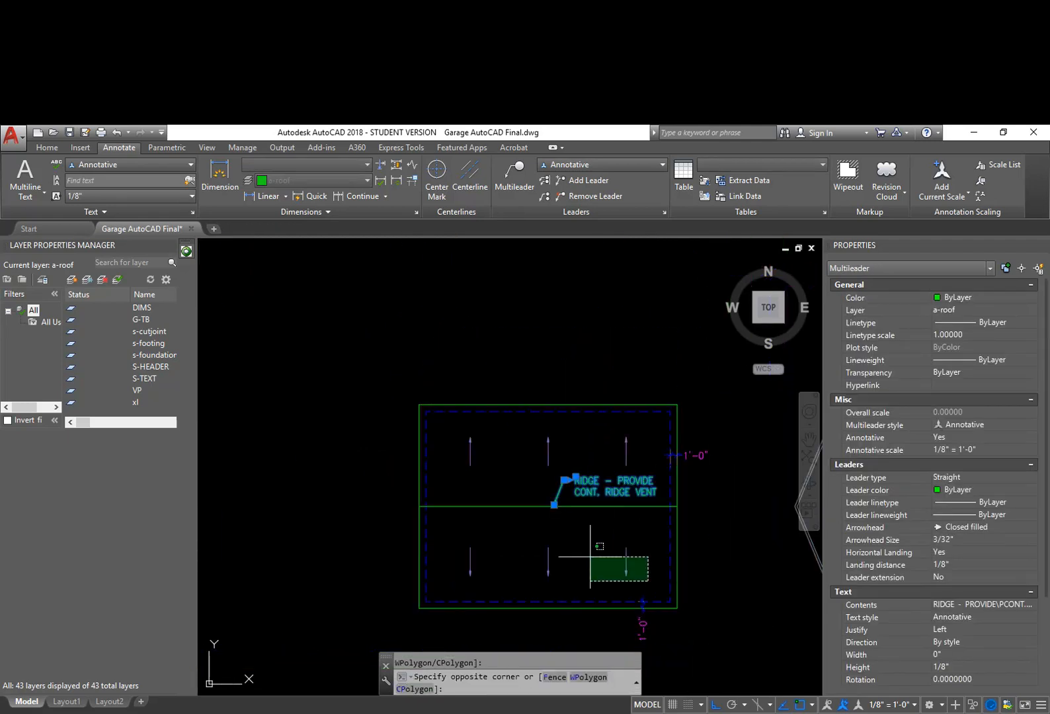
click(456, 538)
click(642, 467)
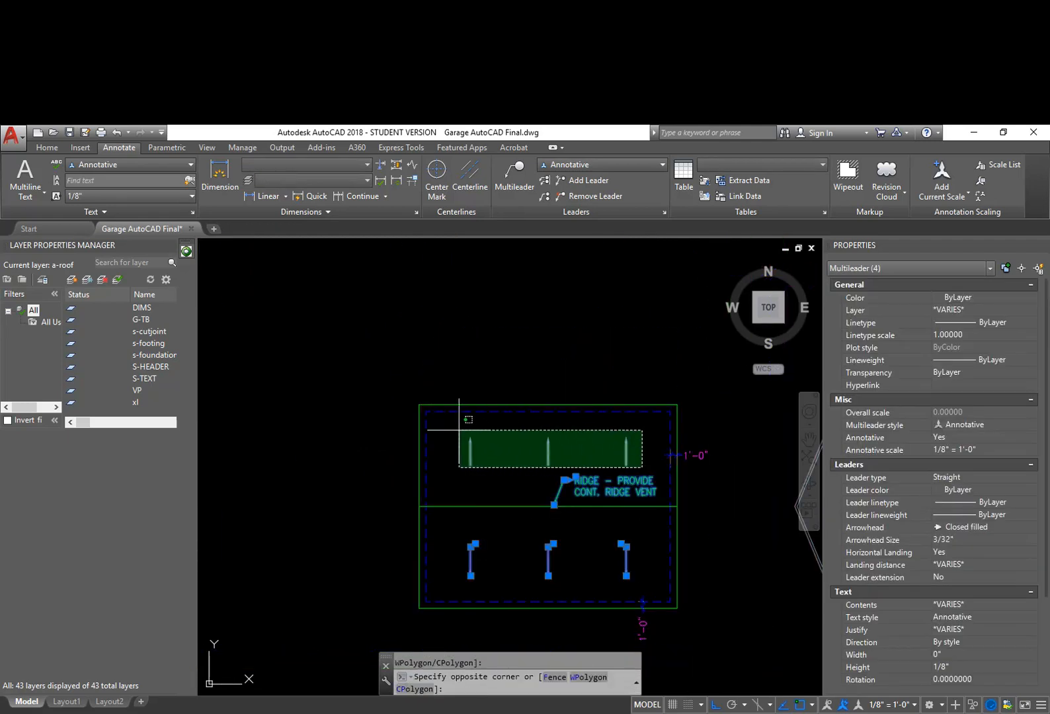
click(462, 430)
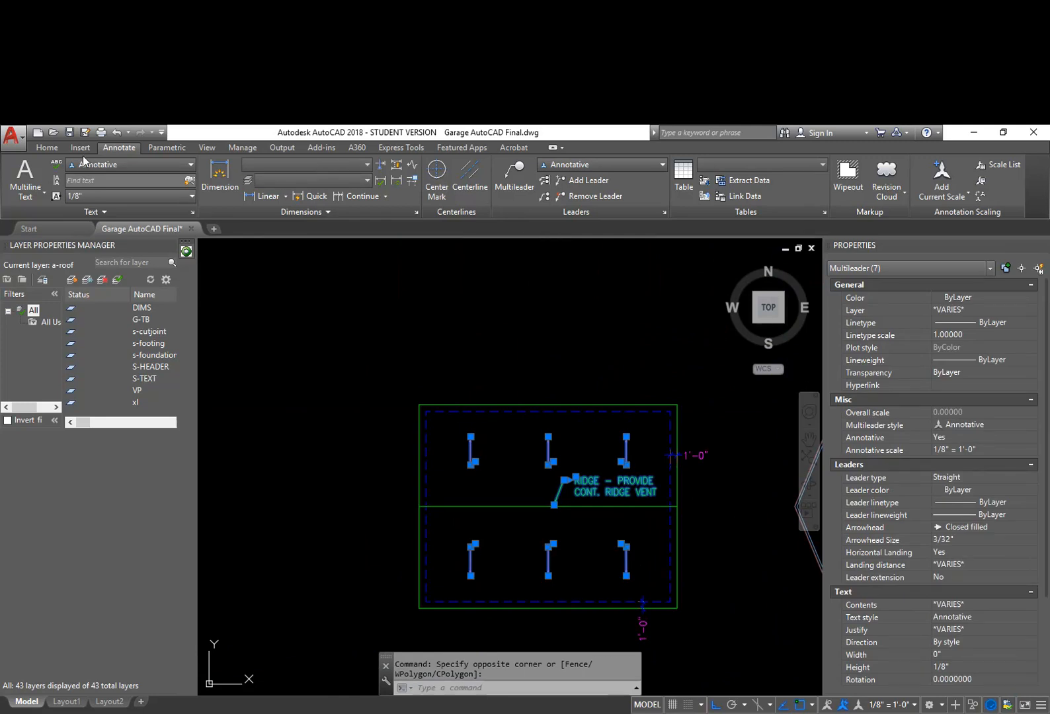
click(55, 148)
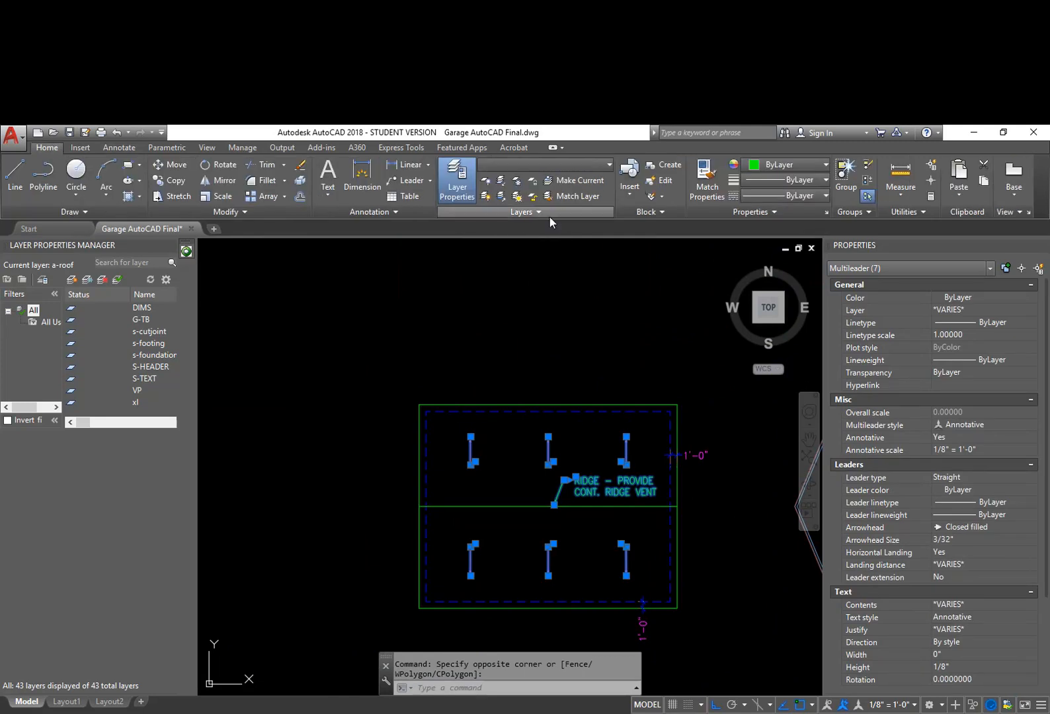
click(542, 165)
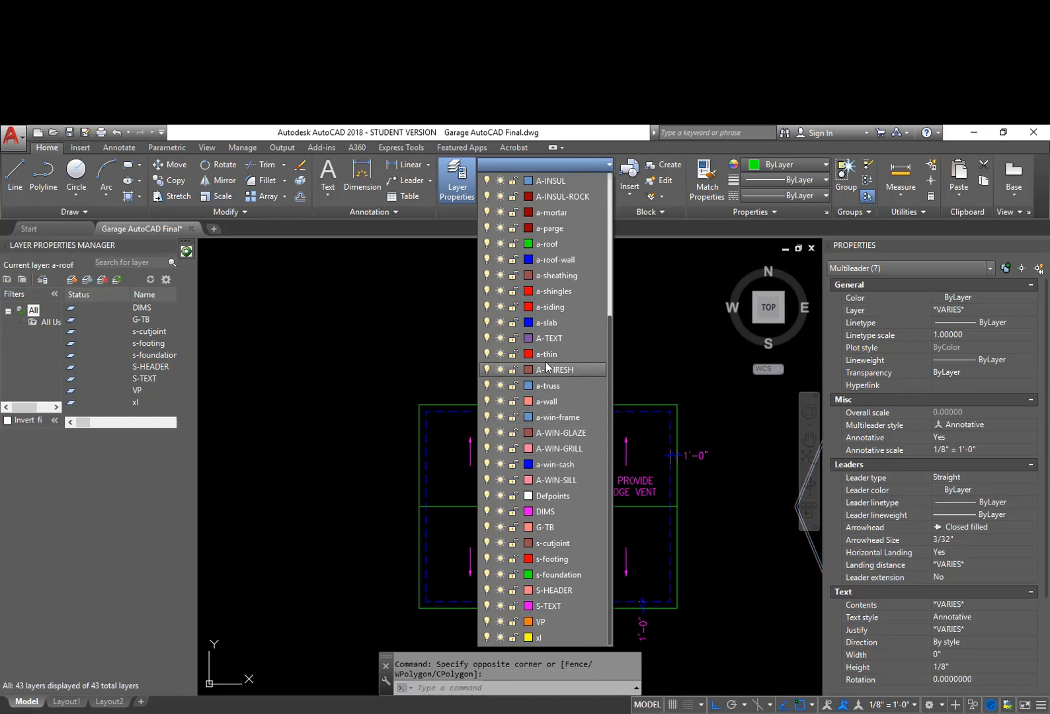
click(544, 338)
key(Escape)
key(Escape)
Step: Locate the wall section detail in model space and examine the size and spacing of its notes
middle_drag(720, 591, 679, 466)
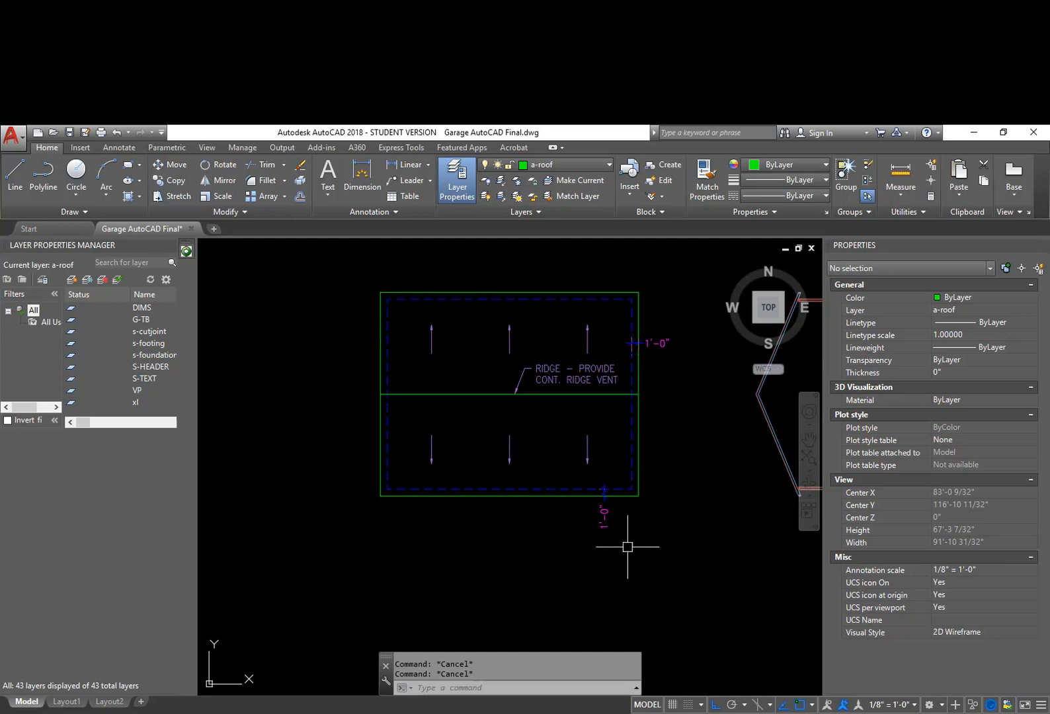
mouse_move(674, 503)
middle_down()
mouse_move(628, 546)
mouse_move(624, 504)
middle_up()
scroll(605, 534, down, 2)
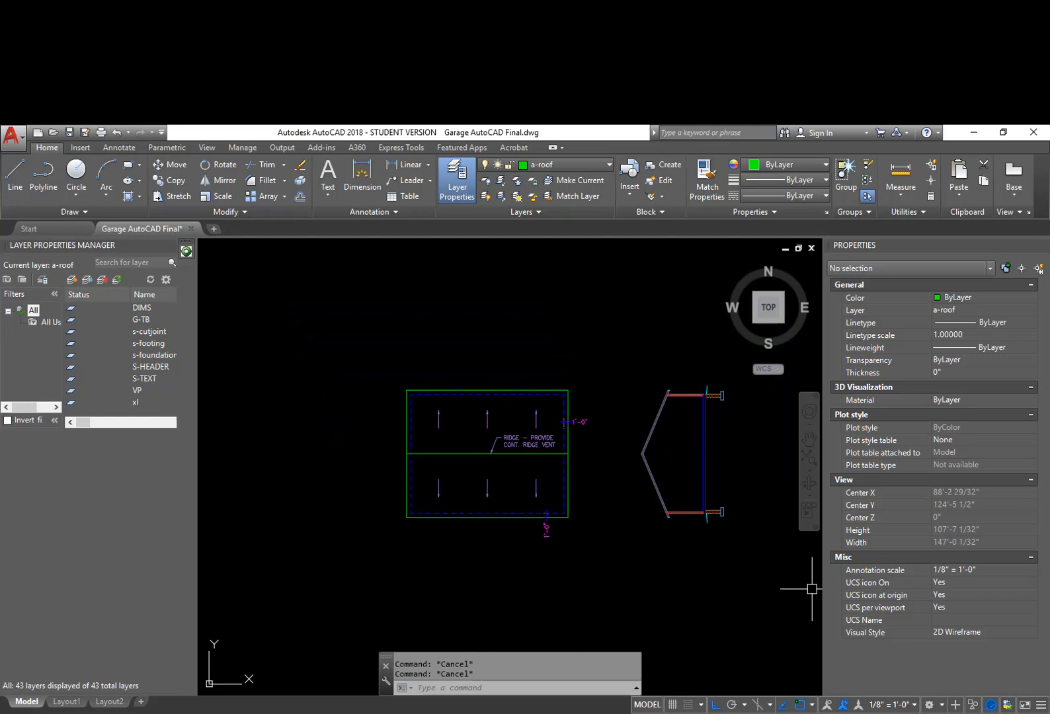
scroll(567, 443, down, 6)
middle_drag(639, 571, 678, 461)
scroll(637, 461, up, 2)
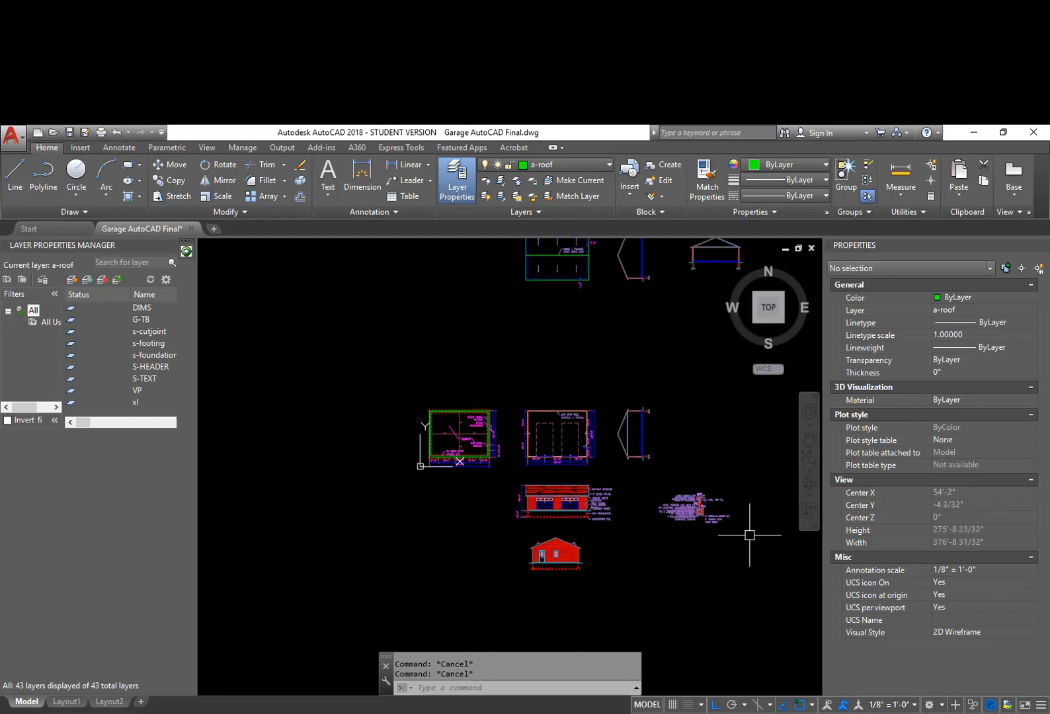
scroll(730, 508, up, 4)
scroll(701, 489, up, 4)
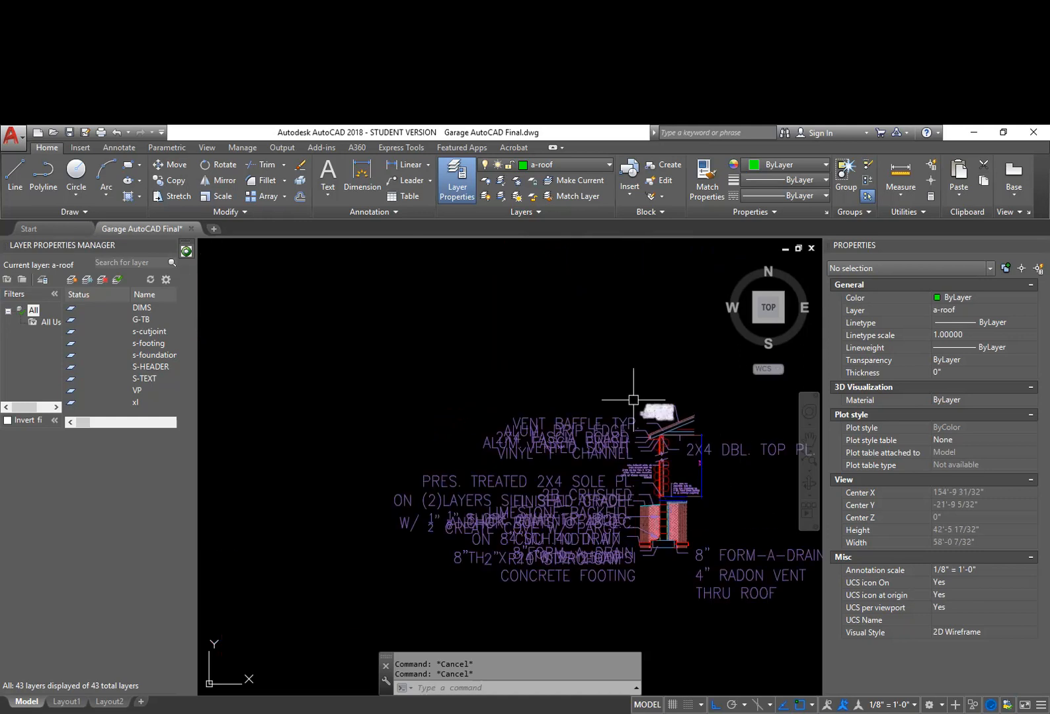
scroll(698, 422, up, 2)
scroll(618, 438, up, 4)
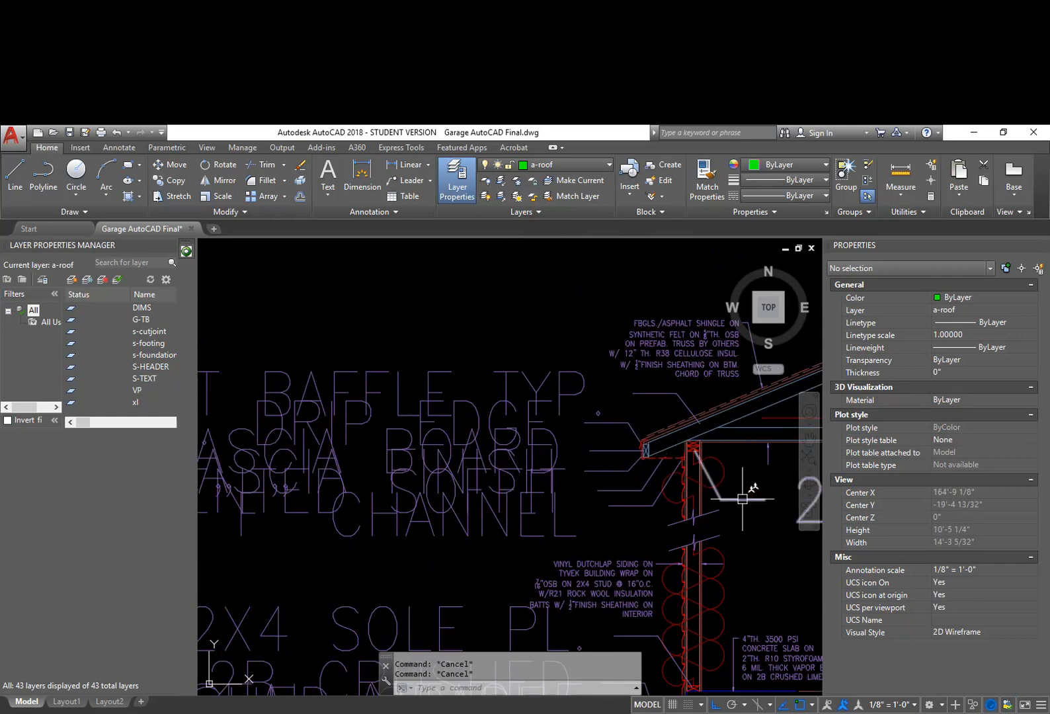
middle_drag(763, 547, 679, 513)
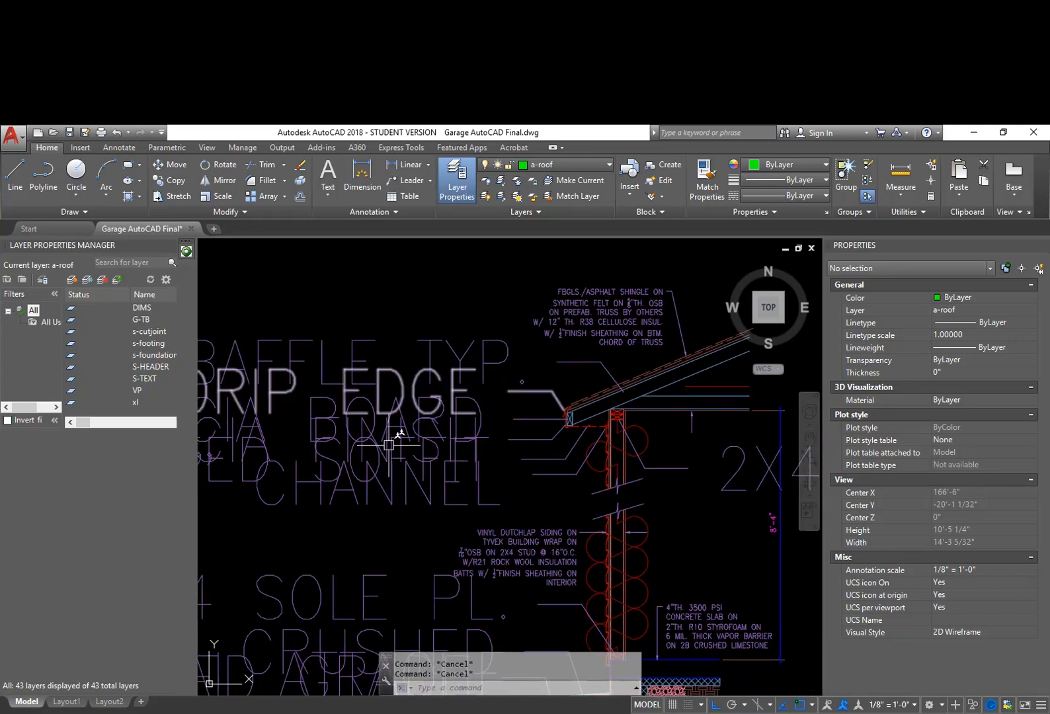
scroll(423, 406, down, 4)
middle_drag(422, 406, 427, 403)
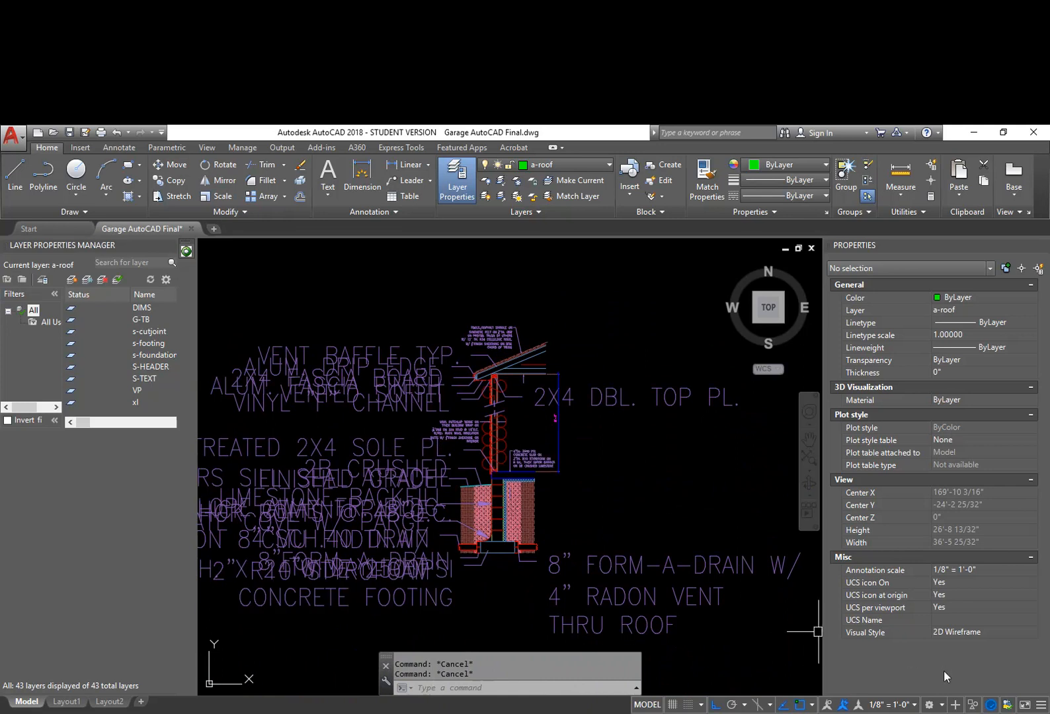
Step: Set the annotation scale to 1" = 1'-0" for the wall section notes
click(914, 705)
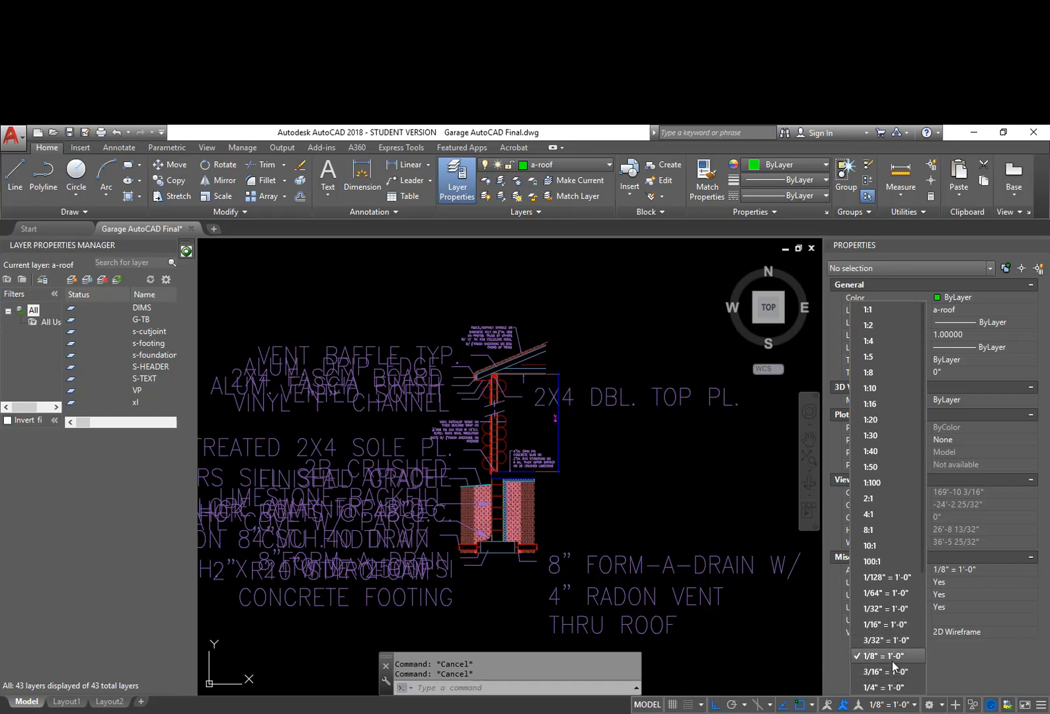
scroll(891, 664, down, 1)
scroll(889, 670, down, 1)
click(886, 688)
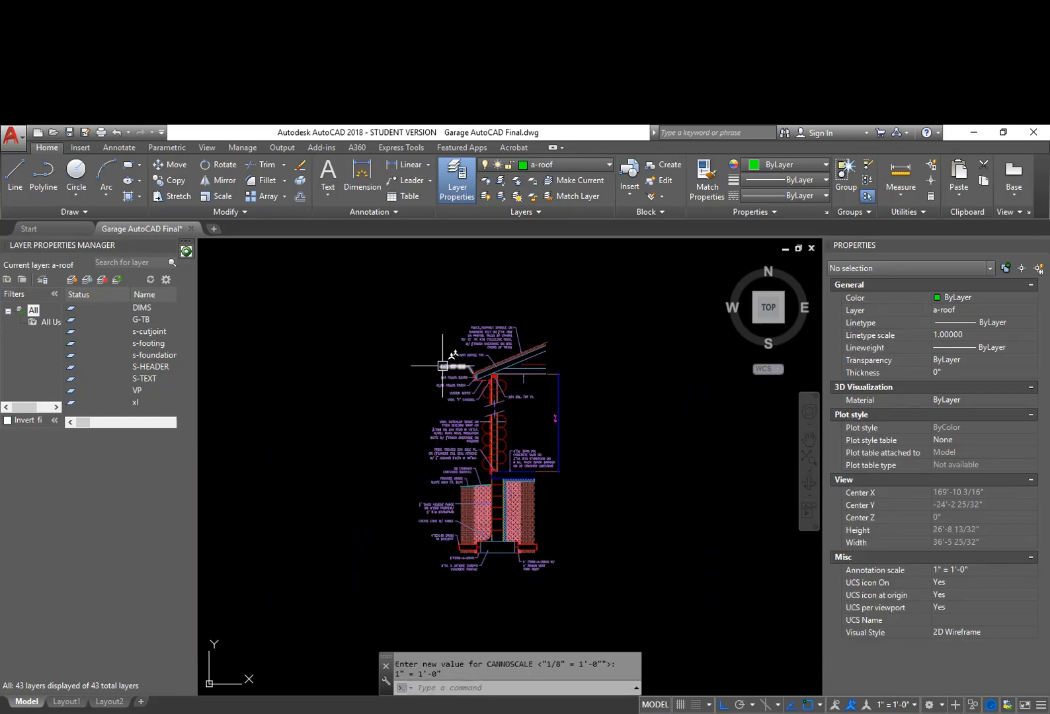
Step: Examine the roof, vent baffle, fascia, soffit and "F" channel notes at the wall section's eave
scroll(400, 343, up, 4)
scroll(582, 369, up, 4)
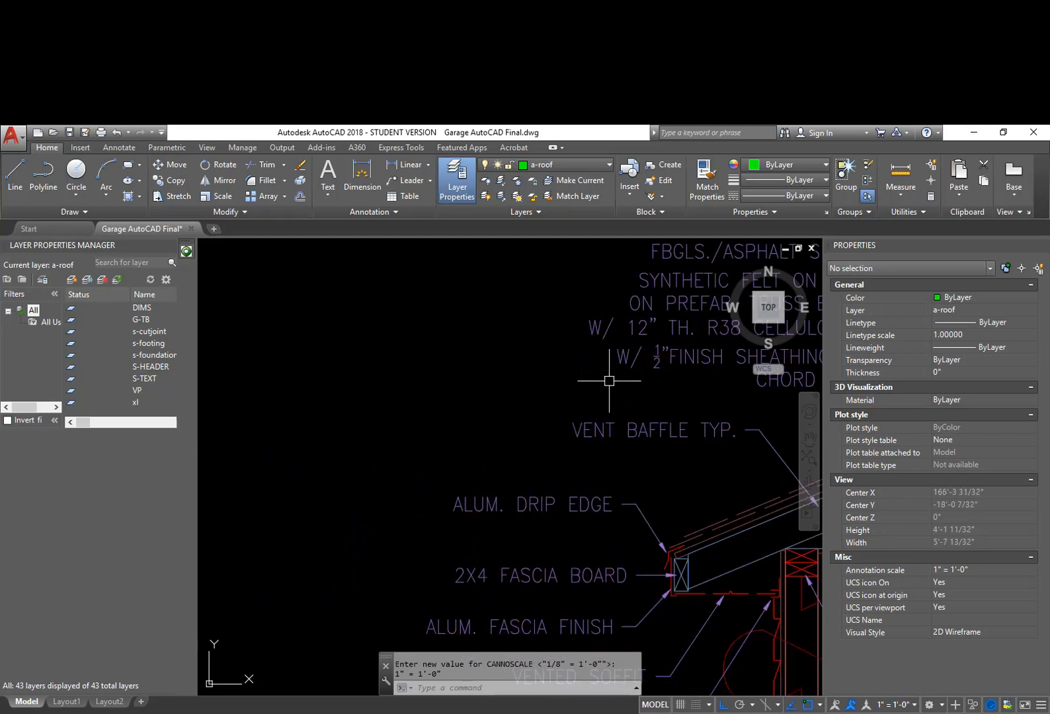
middle_drag(666, 369, 600, 457)
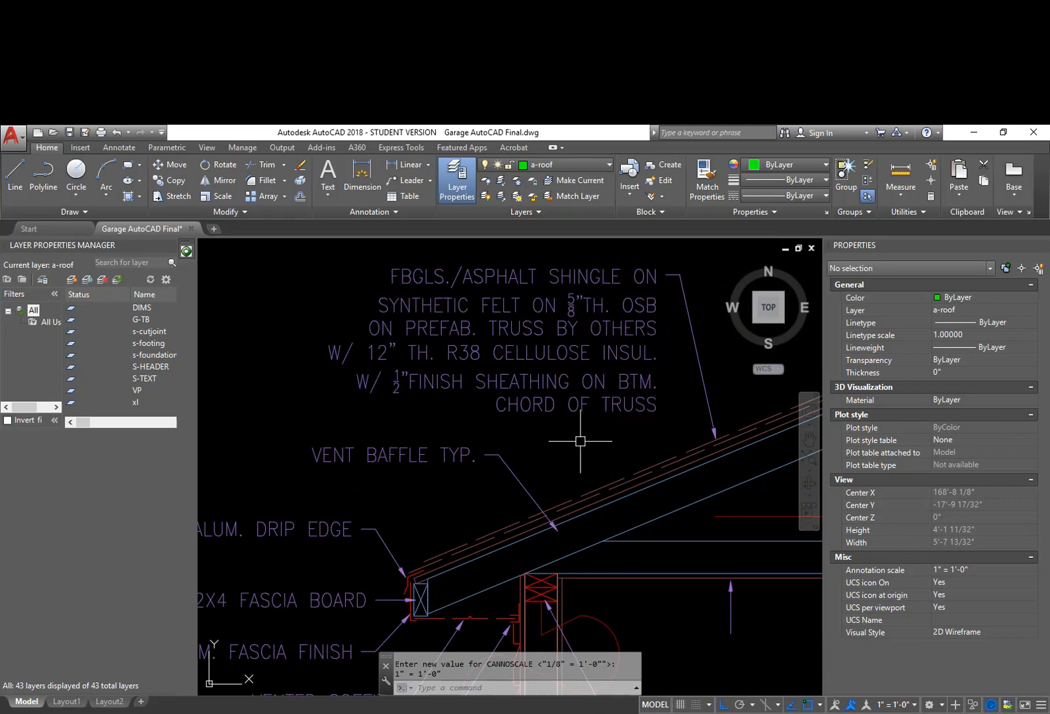
mouse_move(580, 442)
middle_down()
mouse_move(585, 370)
mouse_move(591, 388)
middle_up()
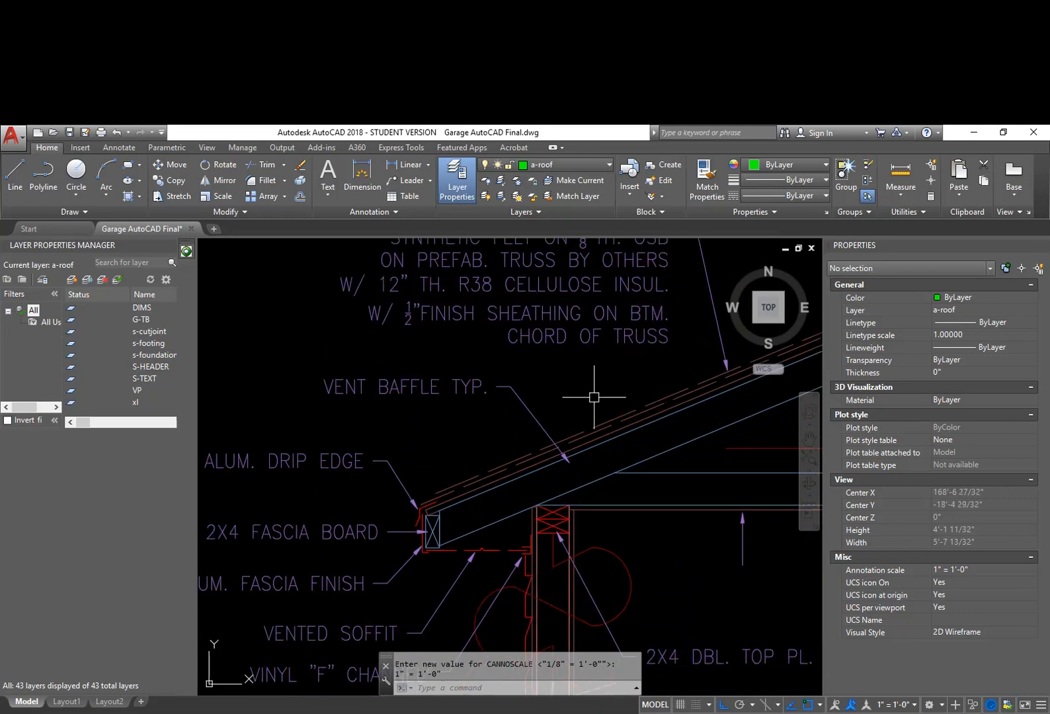
middle_drag(492, 556, 502, 418)
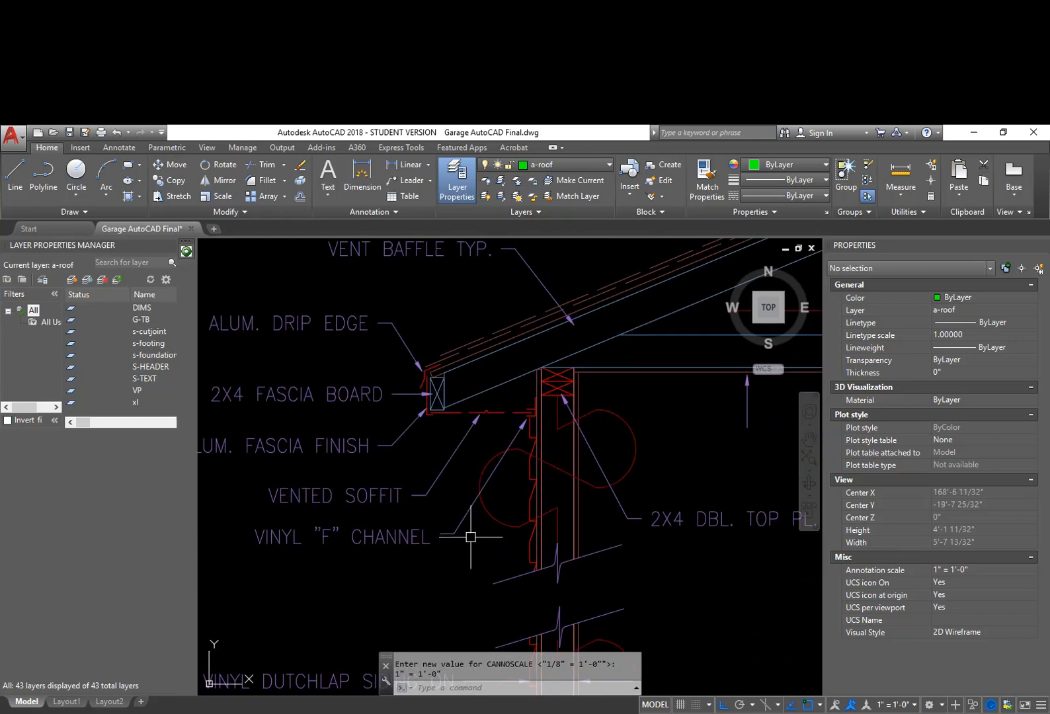
middle_drag(476, 543, 484, 456)
Step: Select the upper wall insulation line and check how the insulation displays in the wall section on Layout1
mouse_move(641, 356)
mouse_down()
mouse_move(651, 395)
mouse_move(591, 332)
mouse_move(559, 368)
mouse_move(570, 352)
mouse_up()
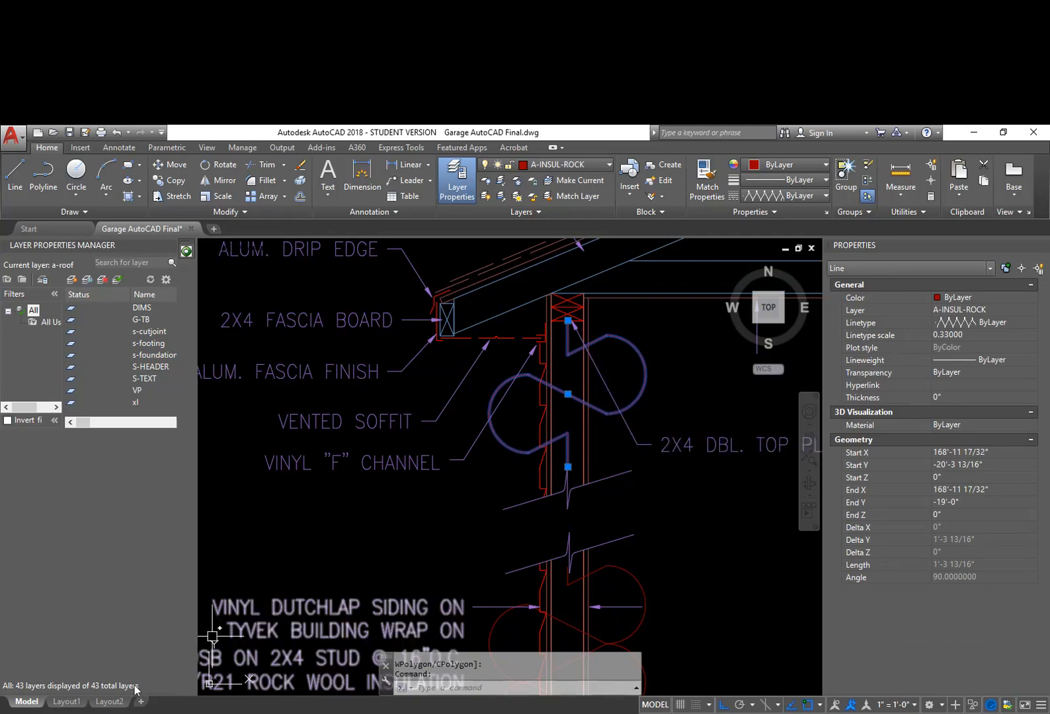
click(67, 702)
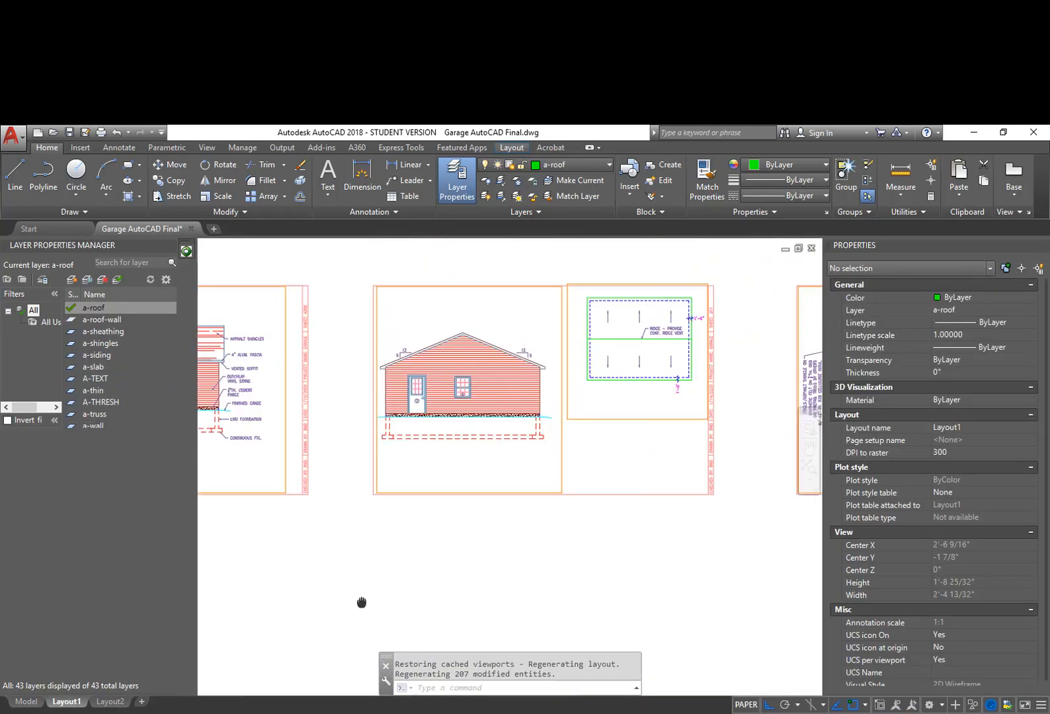
scroll(651, 370, up, 4)
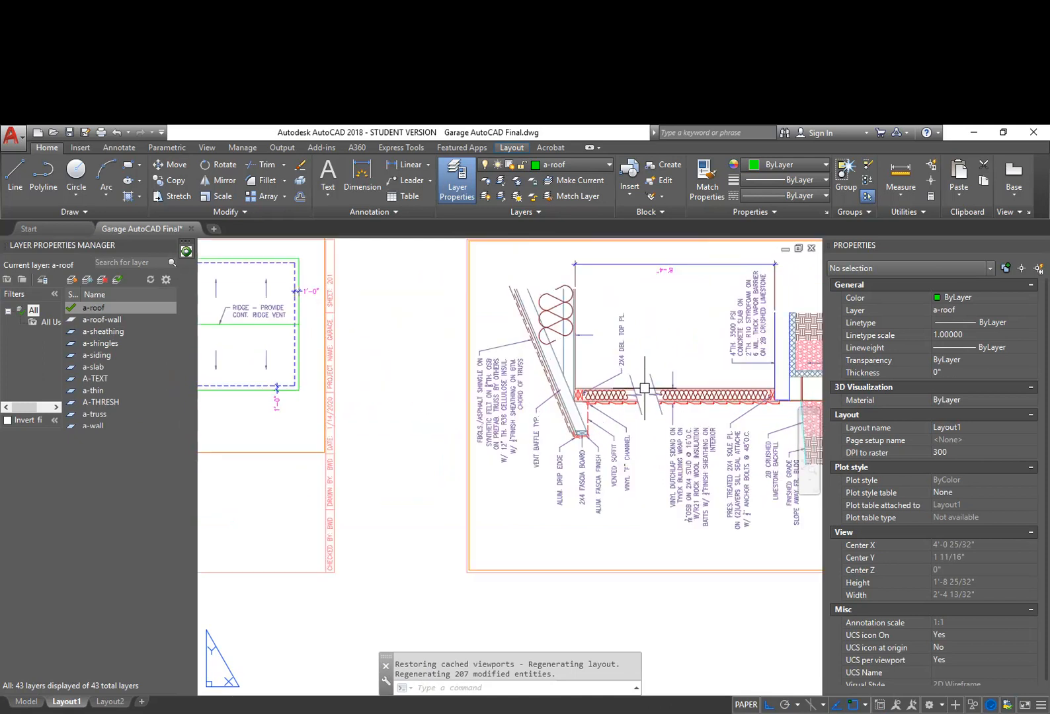
middle_drag(571, 387, 552, 457)
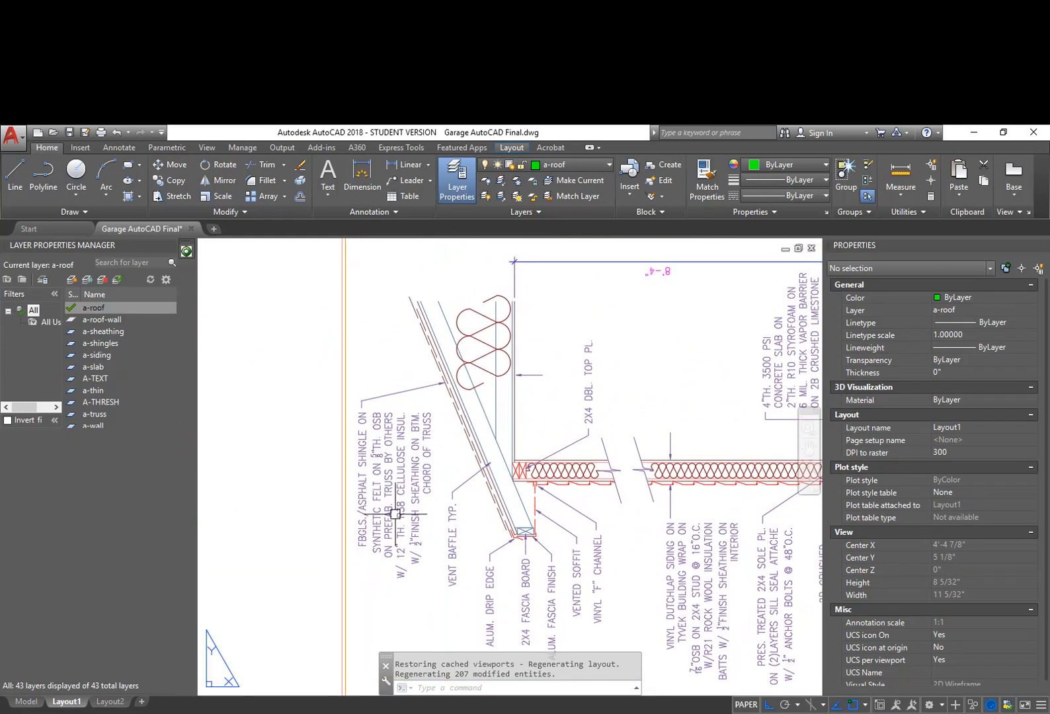
Step: Return to model space and regenerate the whole drawing with REGENALL
click(26, 701)
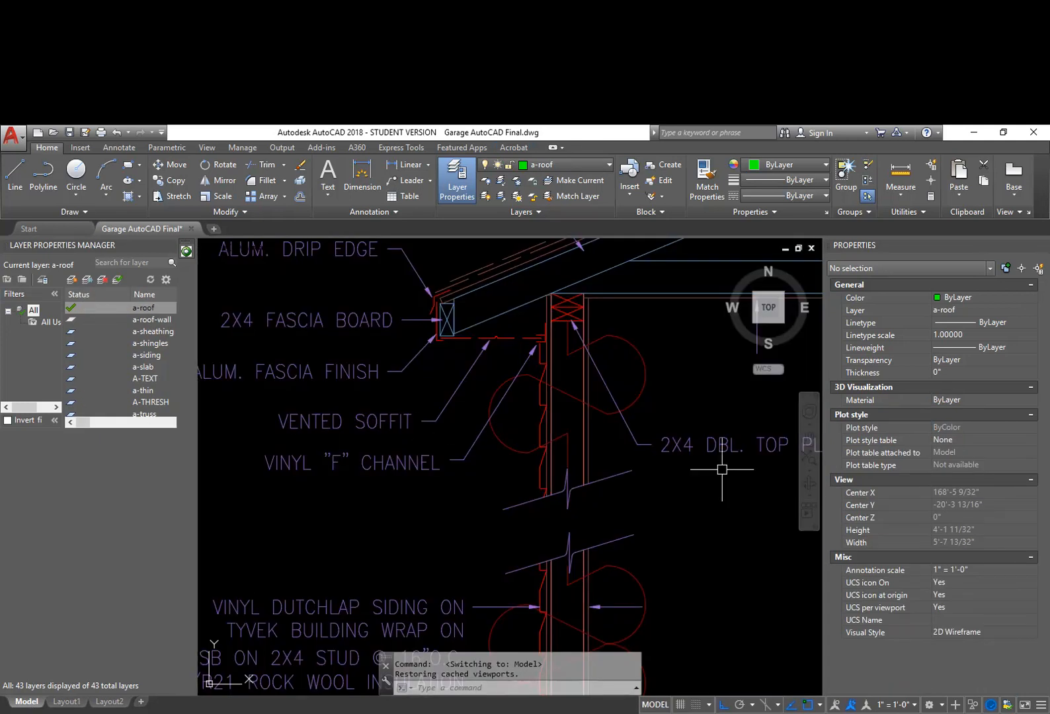
text(REGENALL)
key(Return)
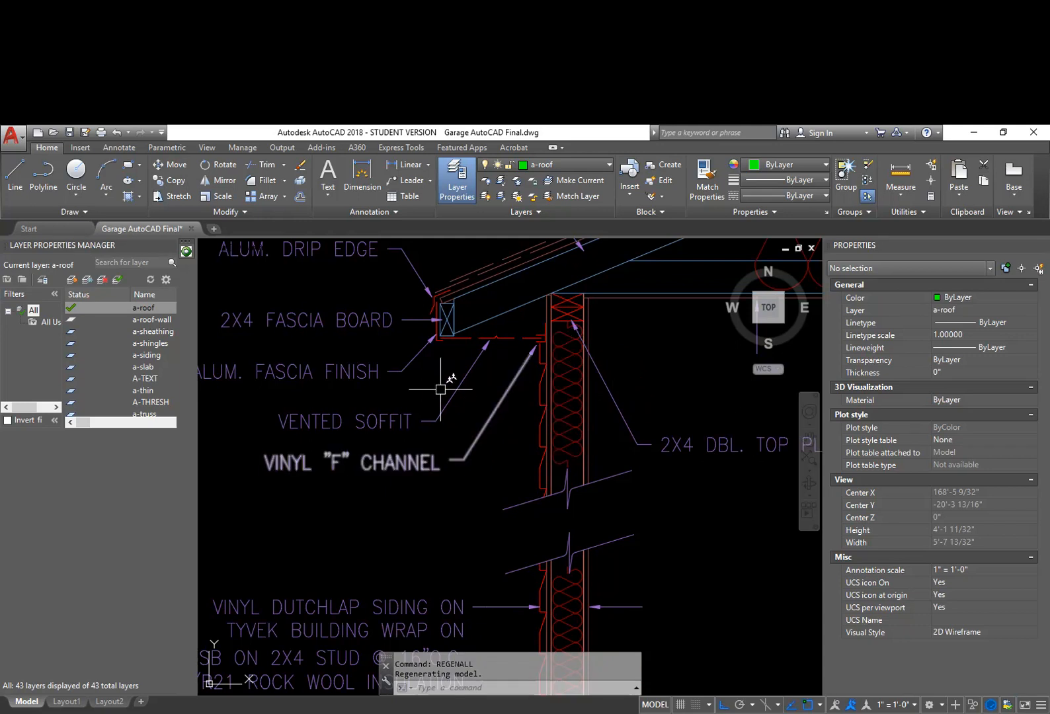
Step: Examine the fascia board, vented soffit, "F" channel and truss bearing at the wall section's eave
scroll(445, 343, up, 5)
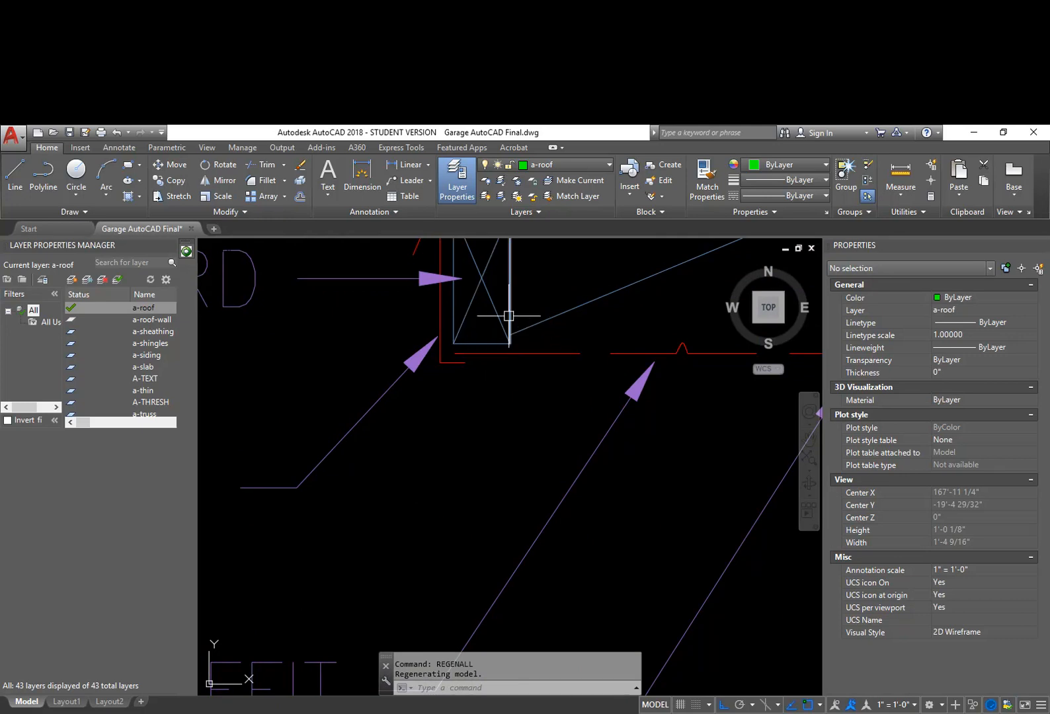
middle_drag(589, 429, 363, 414)
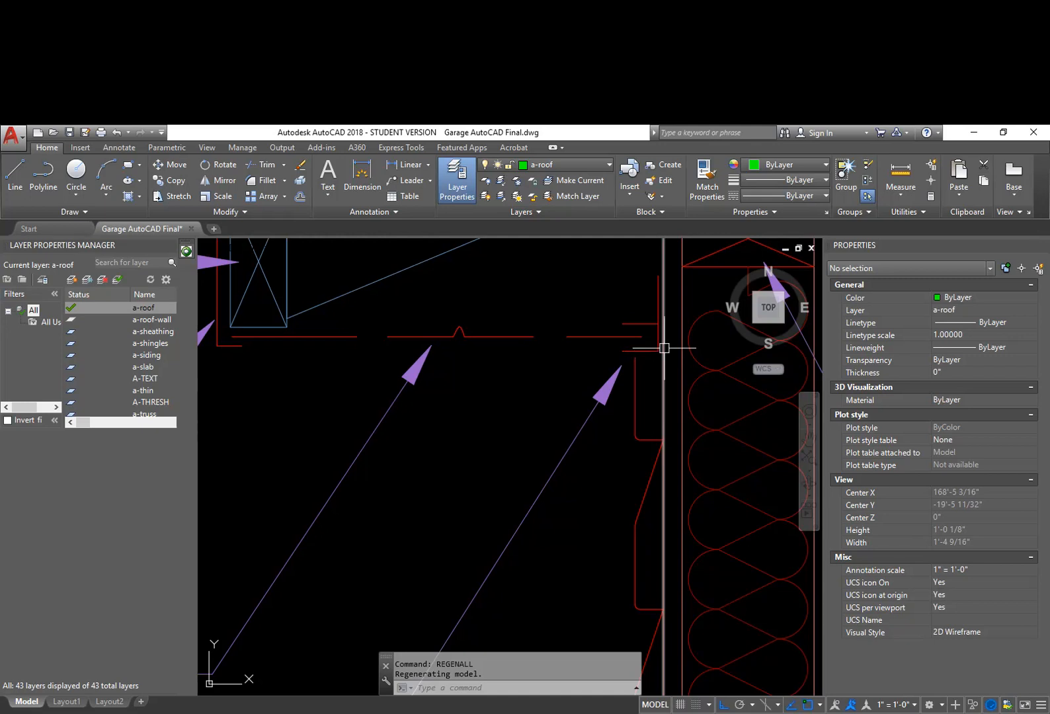
middle_drag(667, 393, 661, 470)
middle_drag(661, 347, 649, 431)
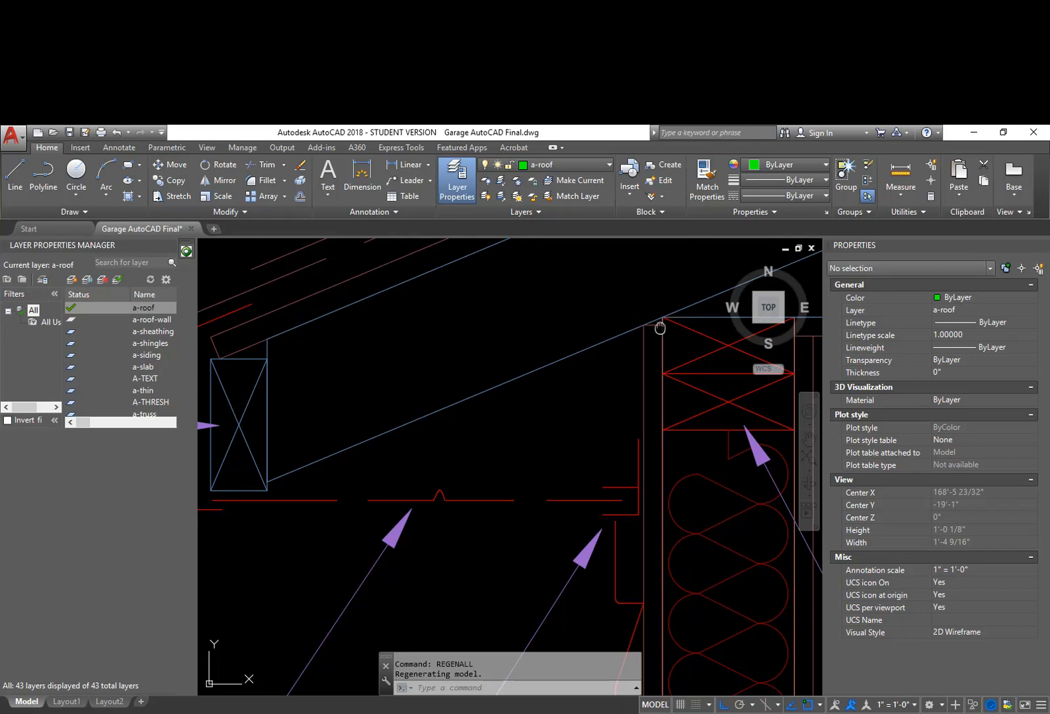
middle_drag(660, 327, 643, 375)
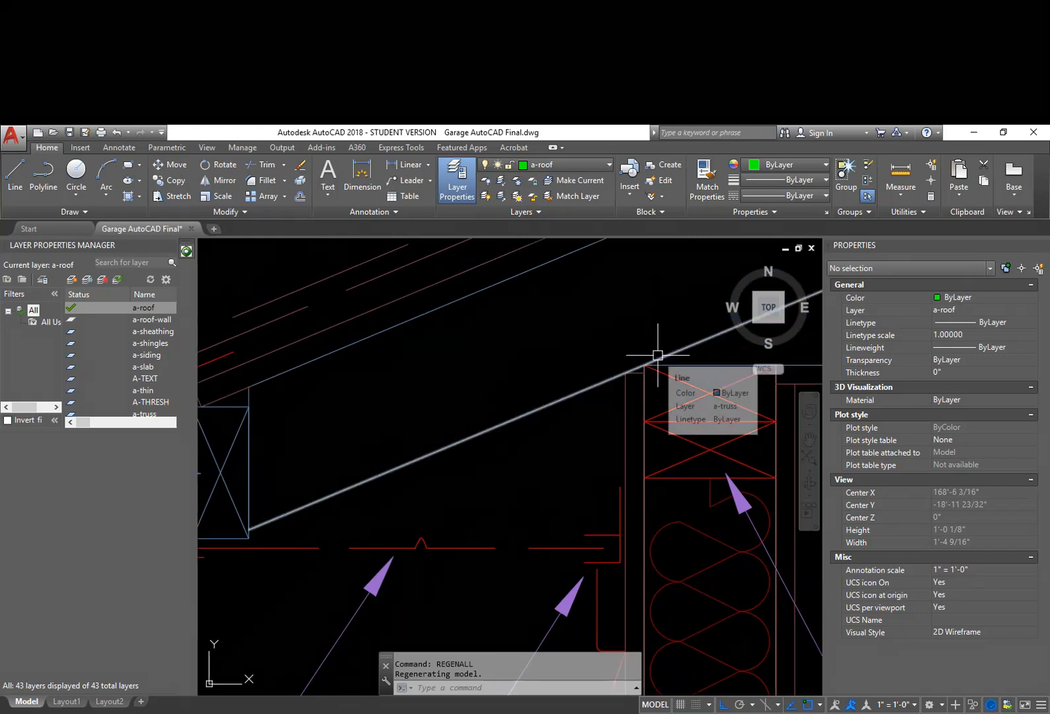
scroll(616, 409, down, 3)
middle_drag(614, 424, 594, 381)
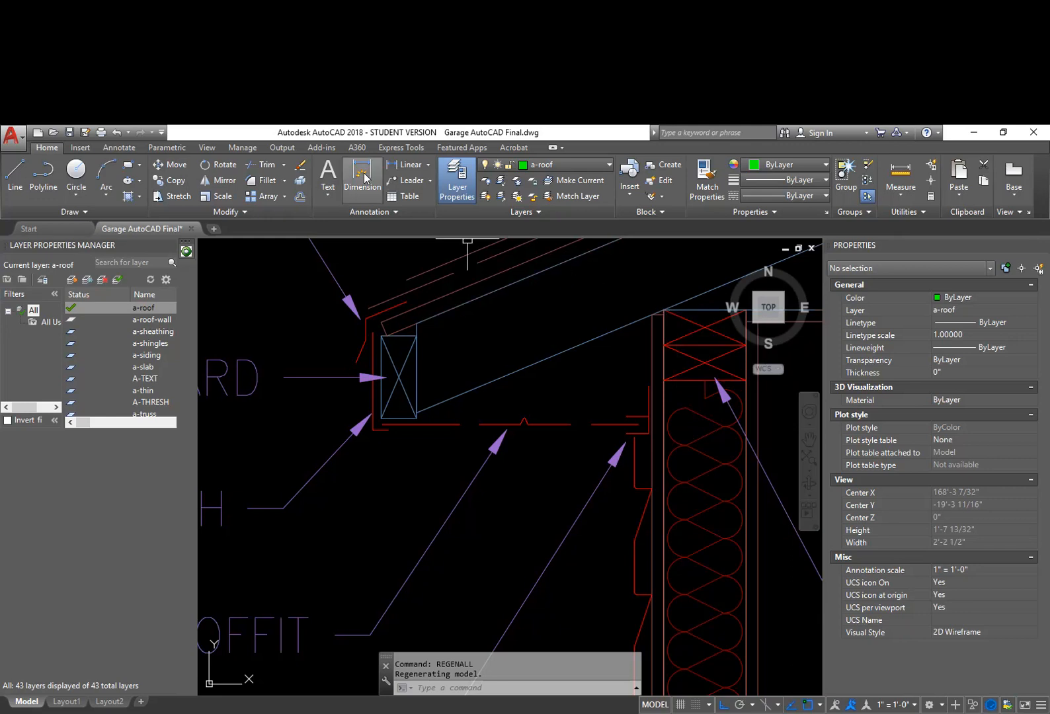
Step: Make DIMS the current layer
click(542, 165)
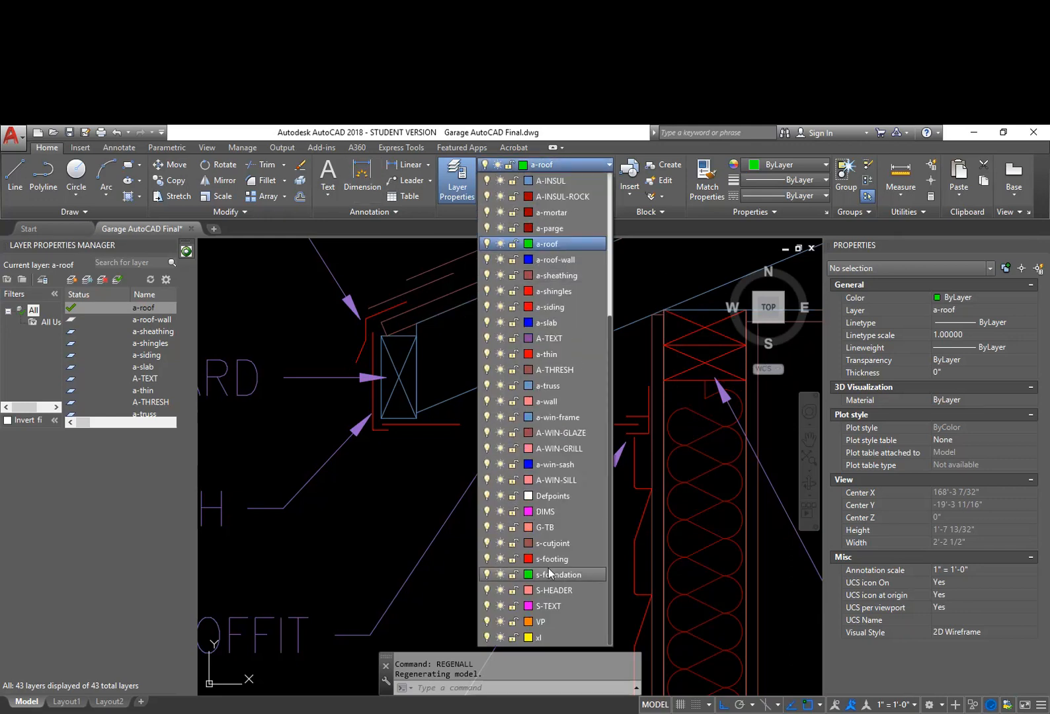
click(540, 511)
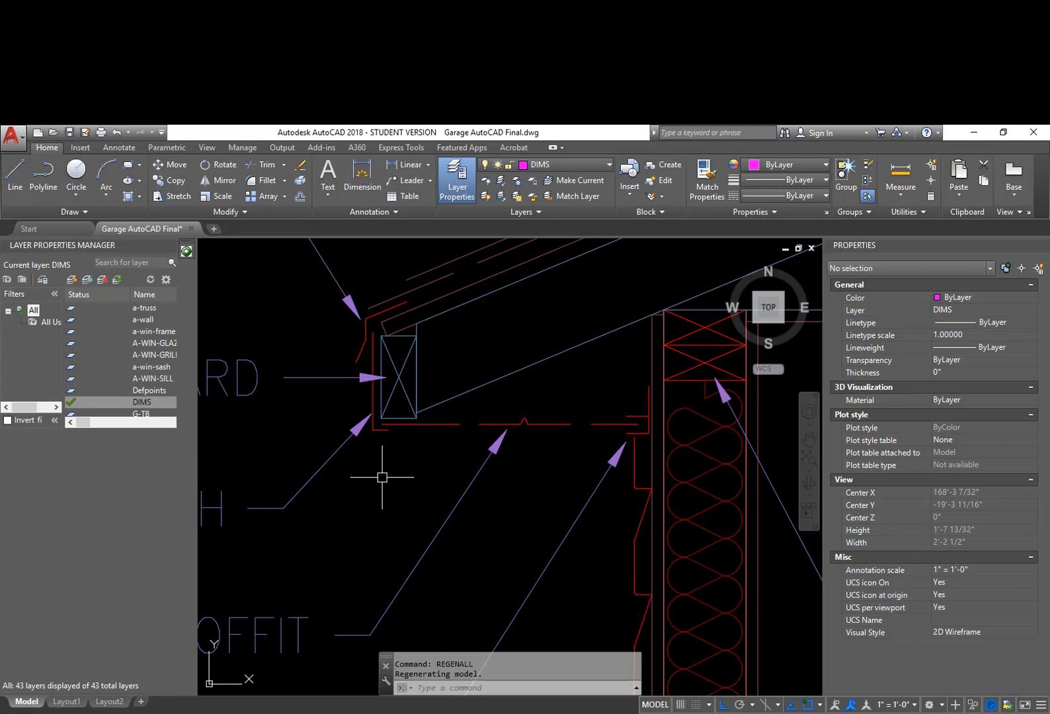
middle_drag(382, 477, 409, 455)
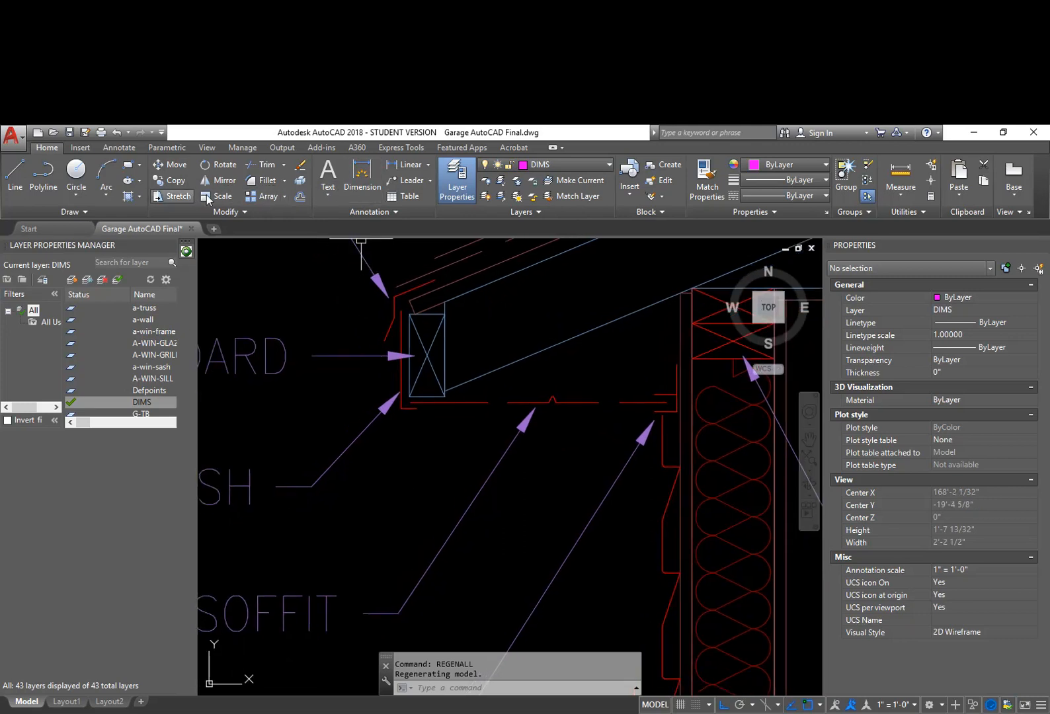
Step: Add a horizontal linear dimension from the fascia board's inner face to the stud wall's outer face, placed beside the wall's break lines
click(117, 148)
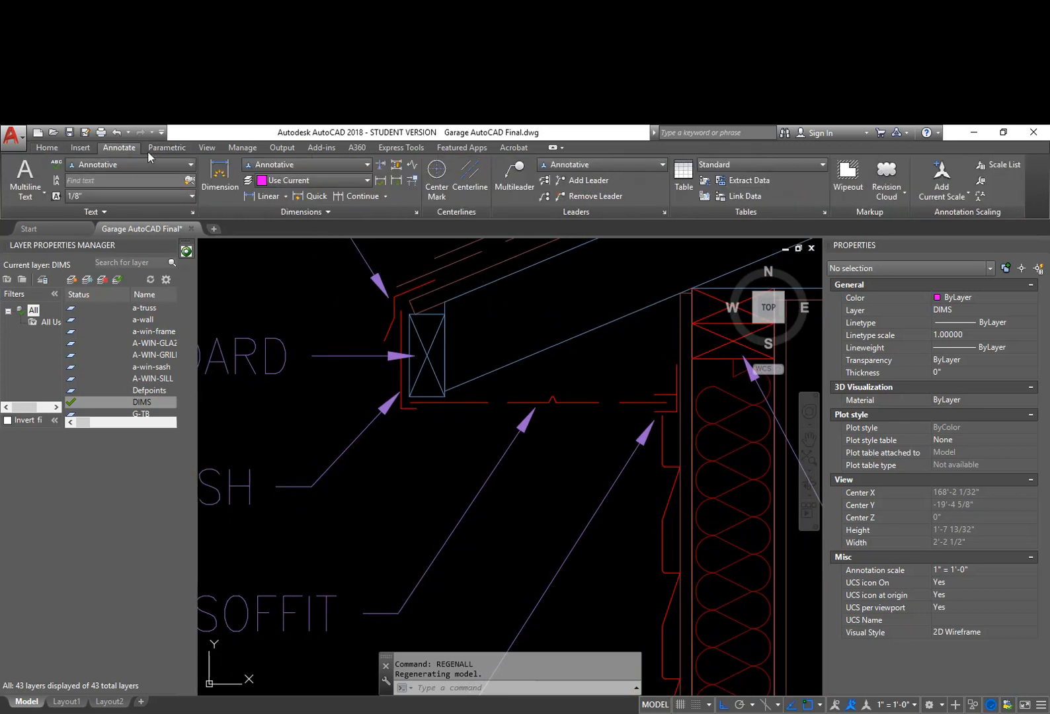
click(253, 197)
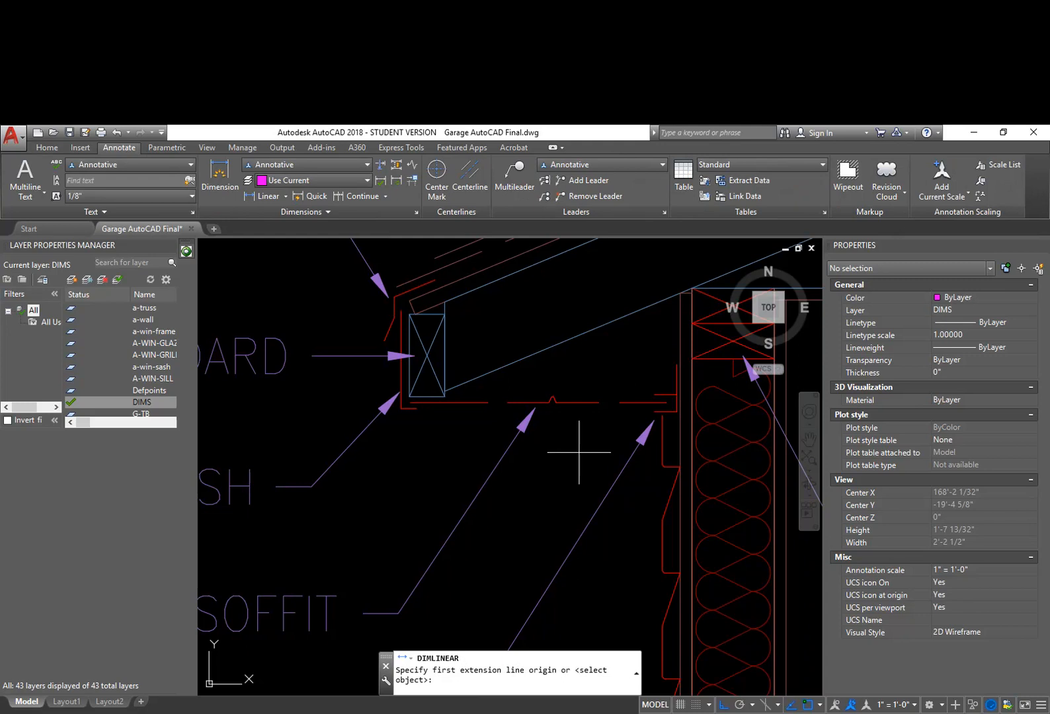
click(446, 380)
click(691, 395)
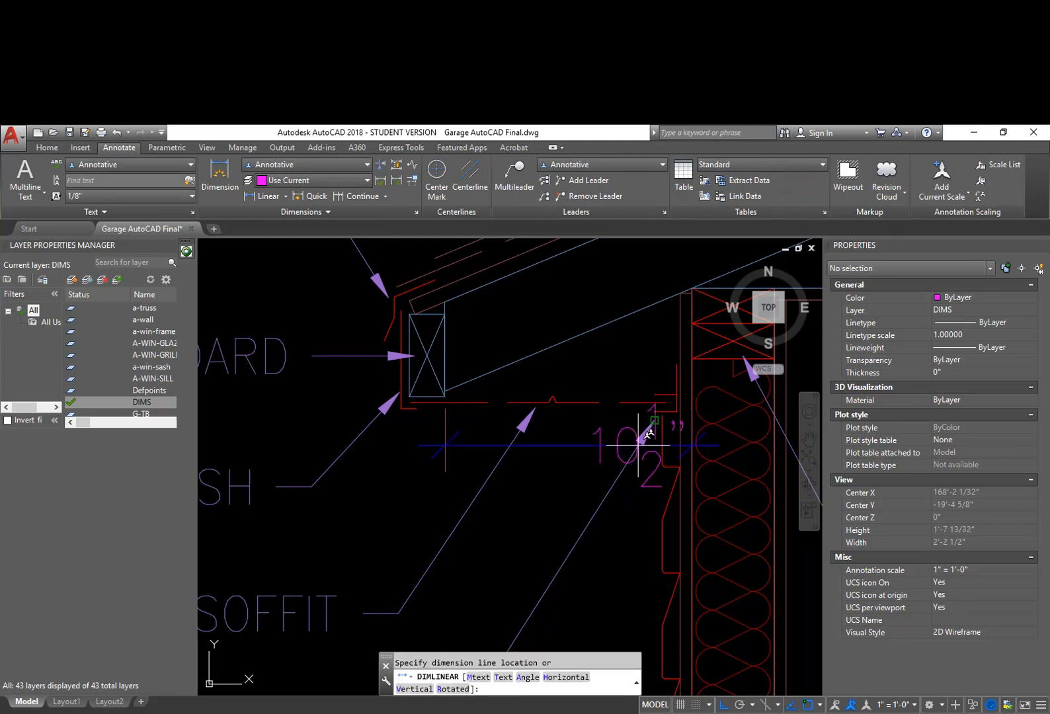
middle_drag(566, 470, 567, 261)
scroll(532, 504, down, 2)
middle_drag(534, 513, 496, 391)
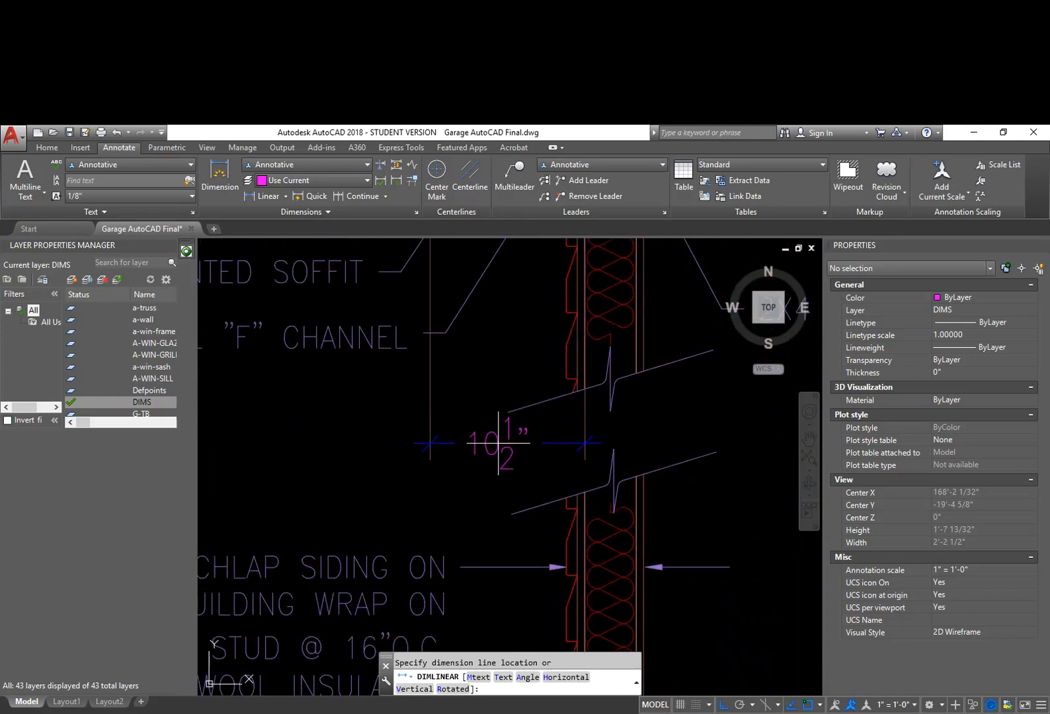
scroll(506, 458, down, 2)
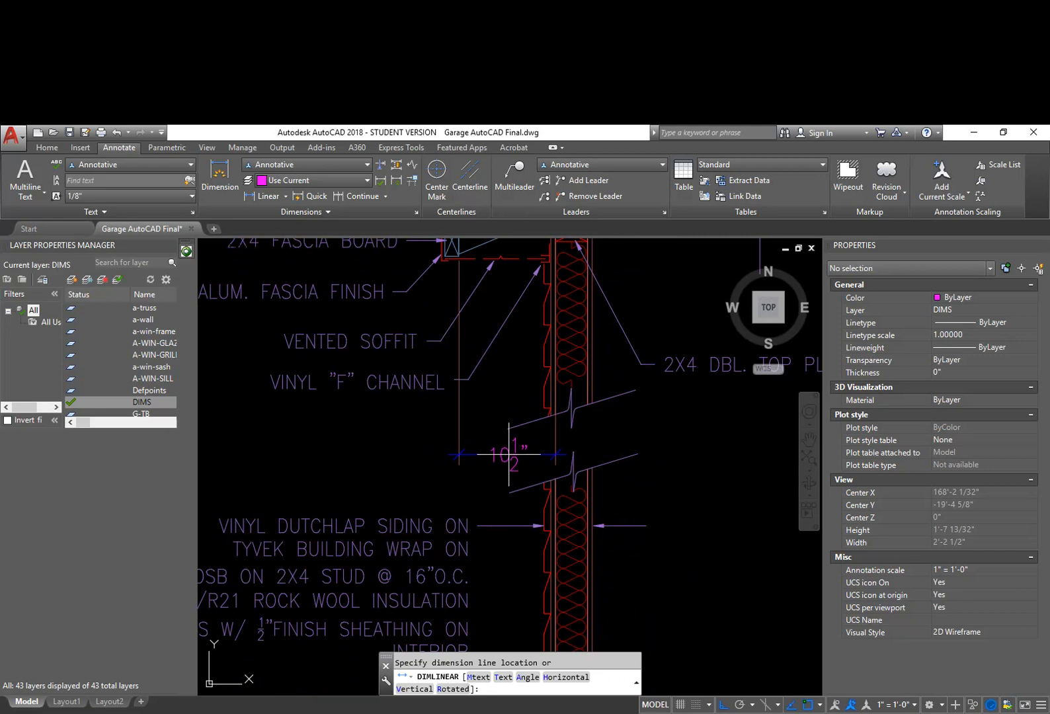
click(509, 455)
key(Escape)
key(Escape)
middle_drag(497, 432, 498, 466)
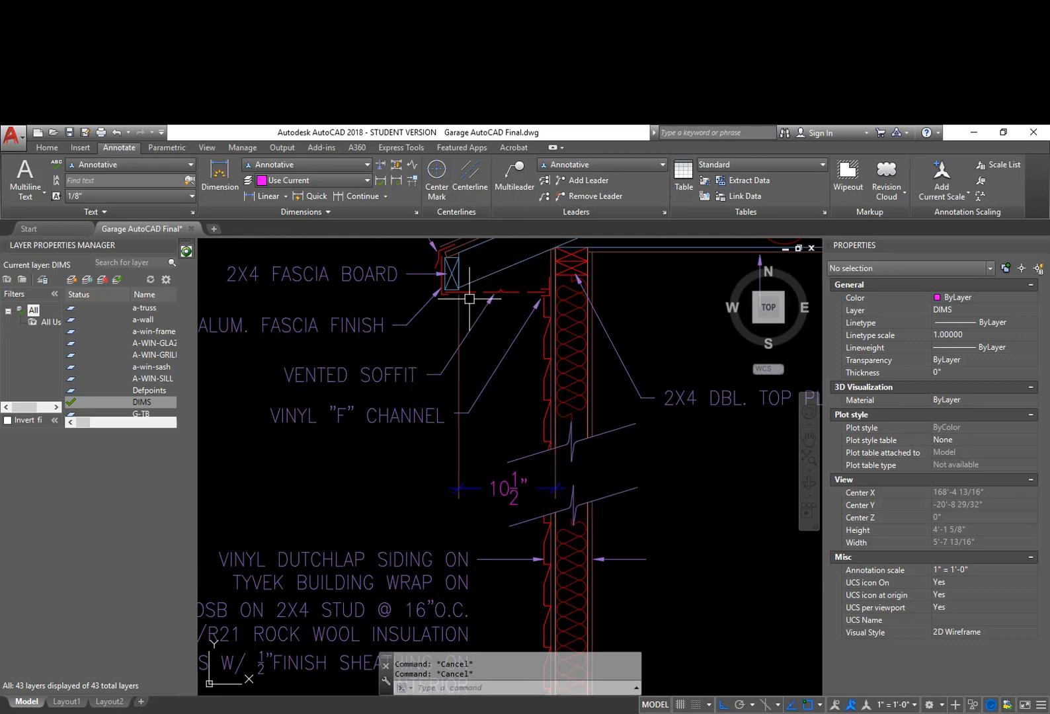
Step: Stretch the wall-side extension line origin of the eave dimension down to where the upper break line crosses the stud face
mouse_move(495, 323)
middle_down()
mouse_move(463, 331)
mouse_move(458, 353)
middle_up()
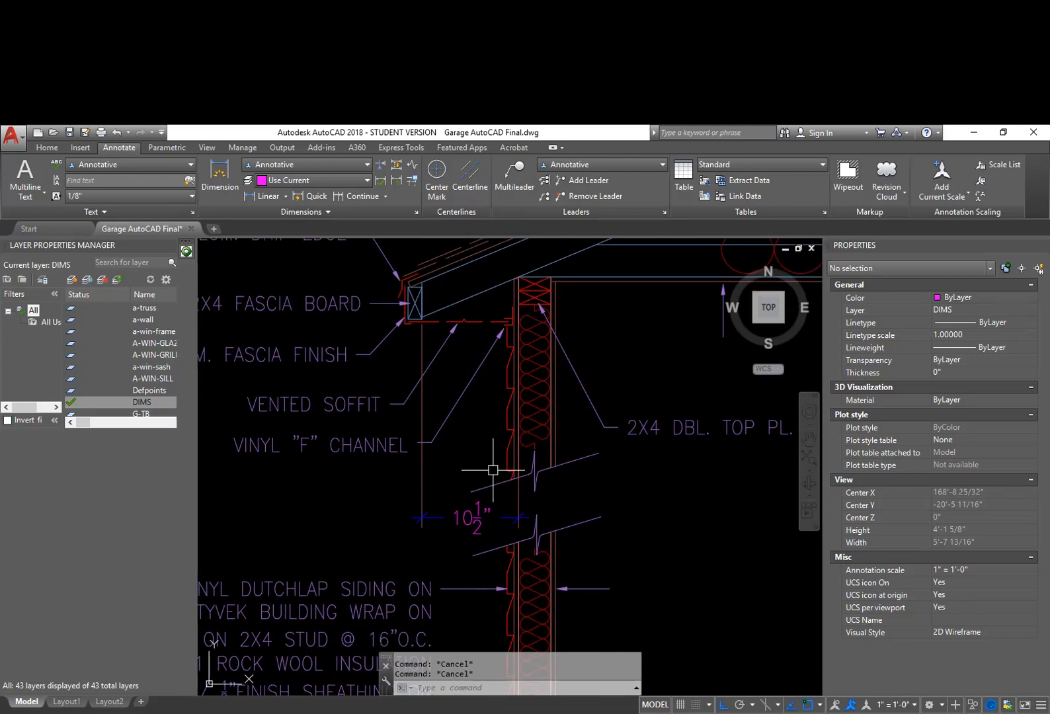
middle_drag(478, 403, 486, 424)
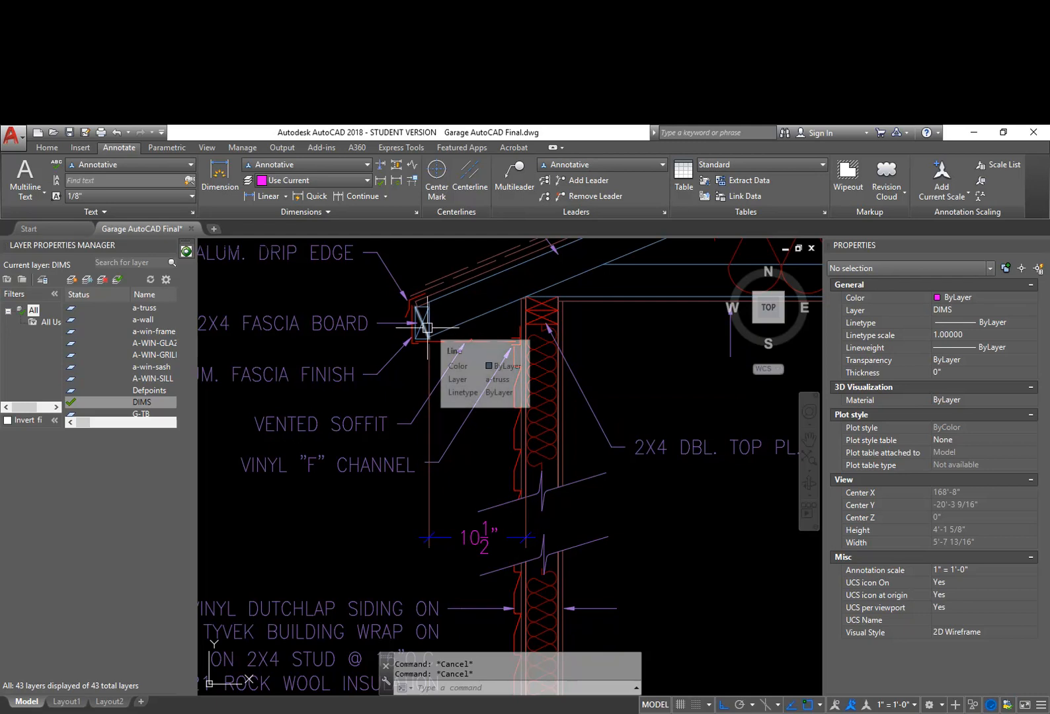
middle_drag(406, 317, 390, 337)
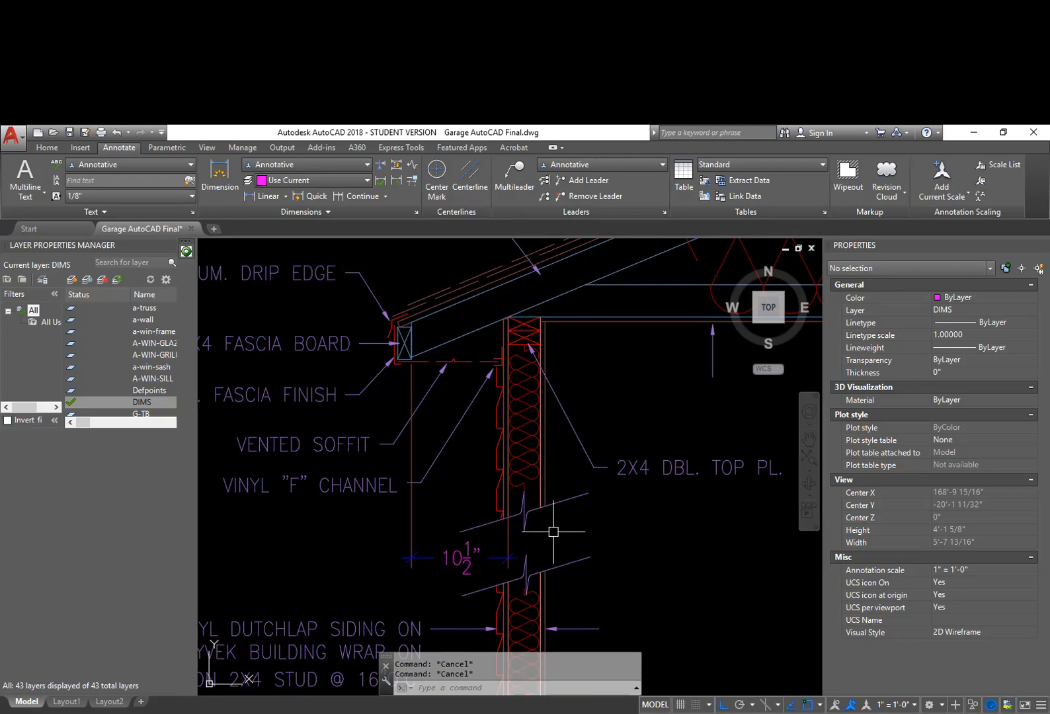
click(509, 536)
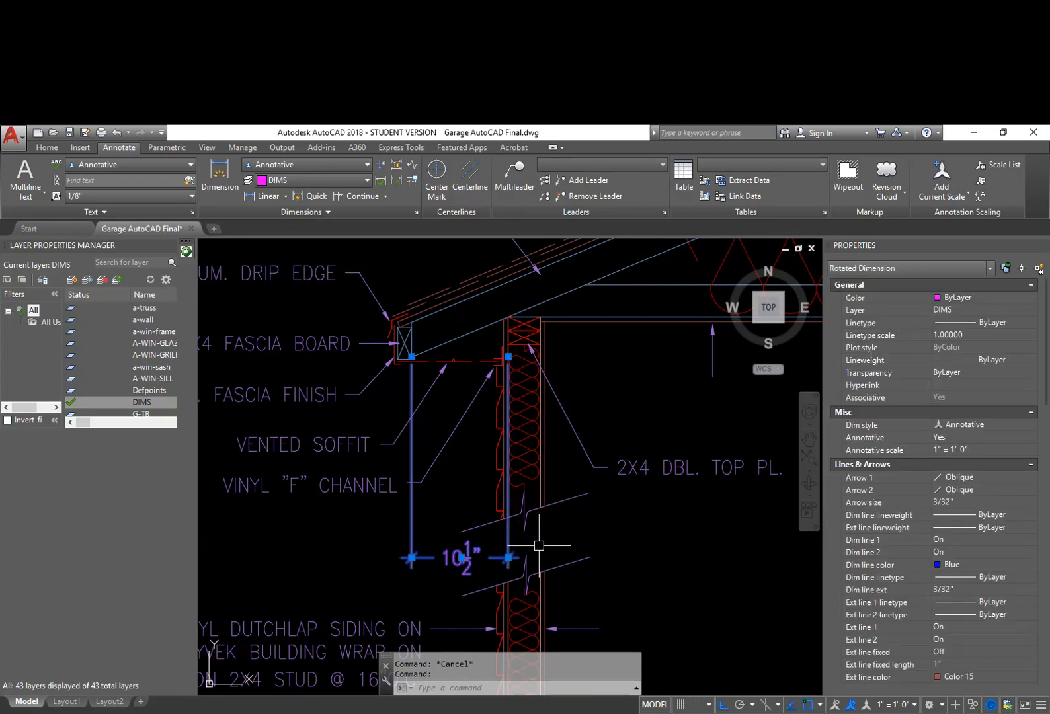
click(508, 357)
scroll(505, 497, up, 4)
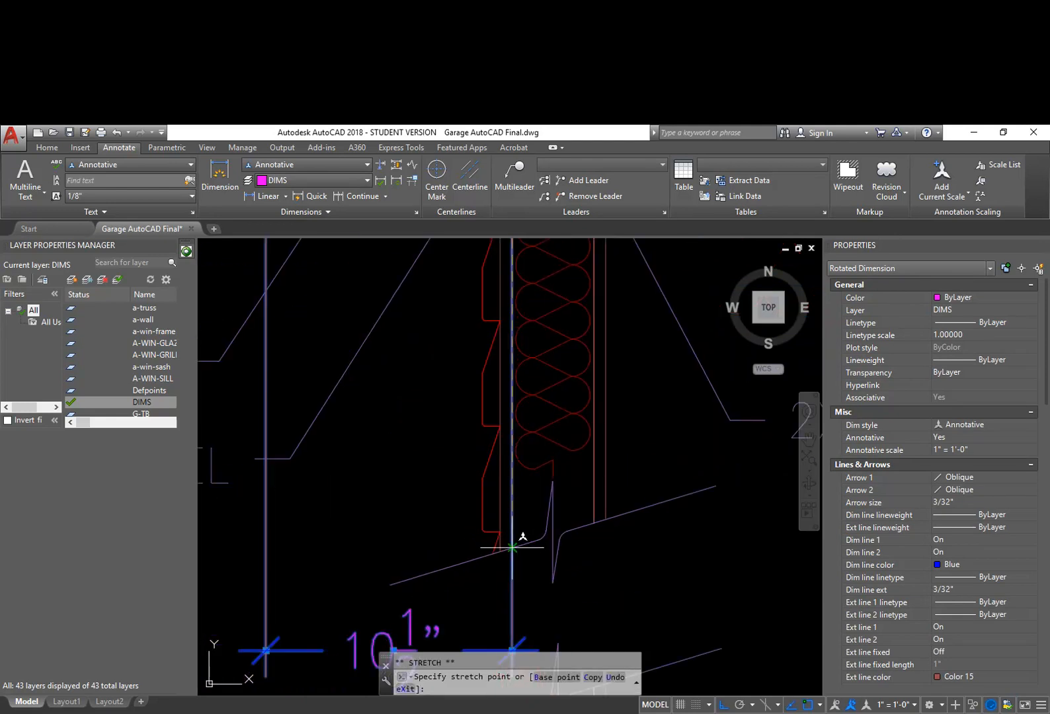
key(Escape)
middle_drag(537, 572, 544, 497)
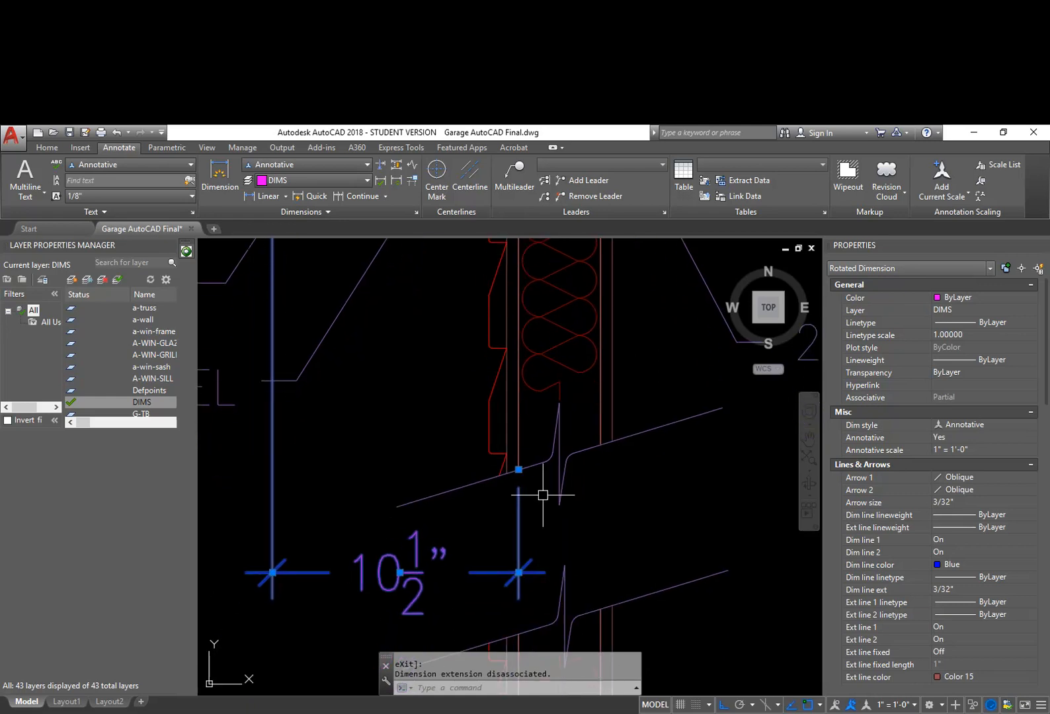
key(Escape)
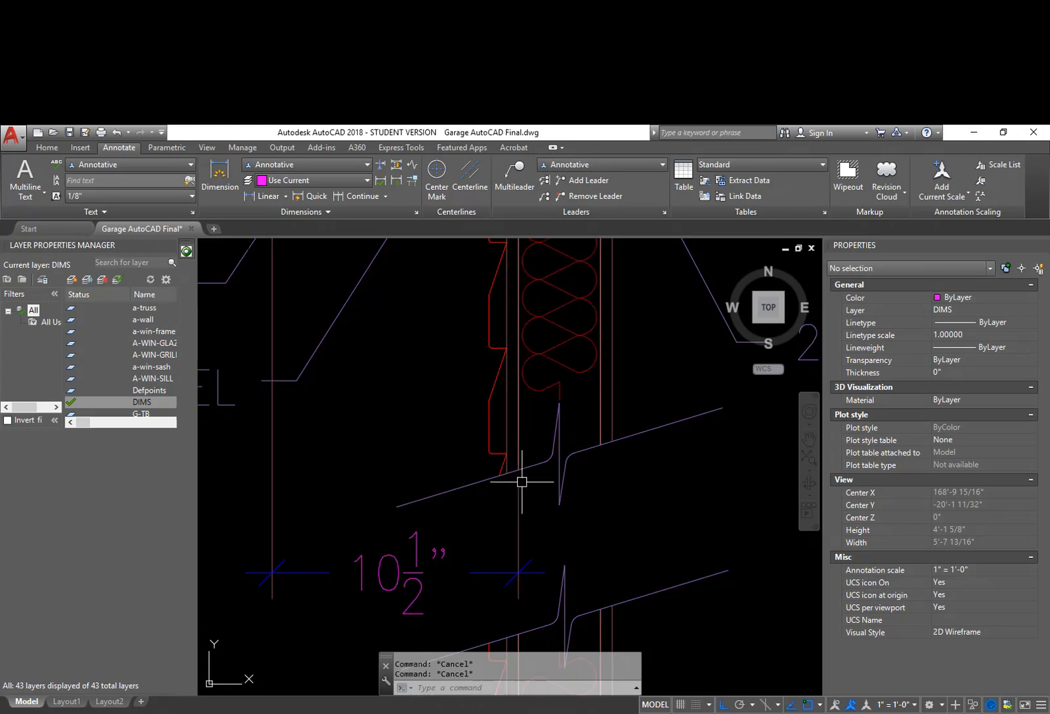
Step: Shift the VINYL "F" CHANNEL note and its leader landing horizontally away from the wall, clear of the dimension's extension line
scroll(521, 476, down, 4)
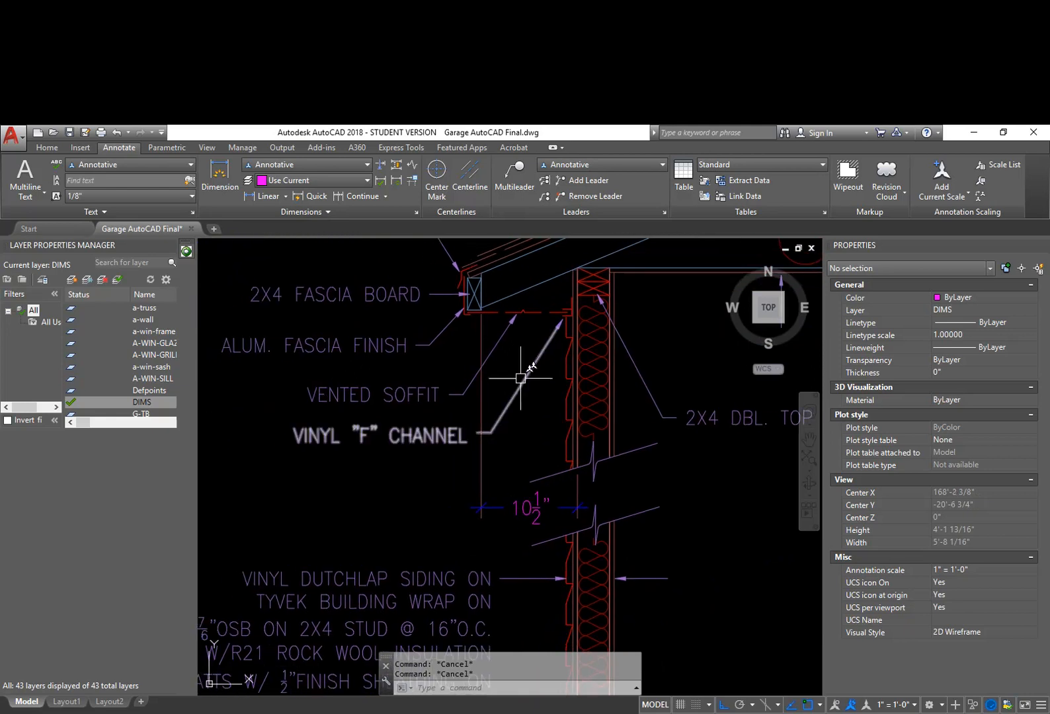
middle_drag(433, 431, 444, 449)
click(520, 460)
click(507, 439)
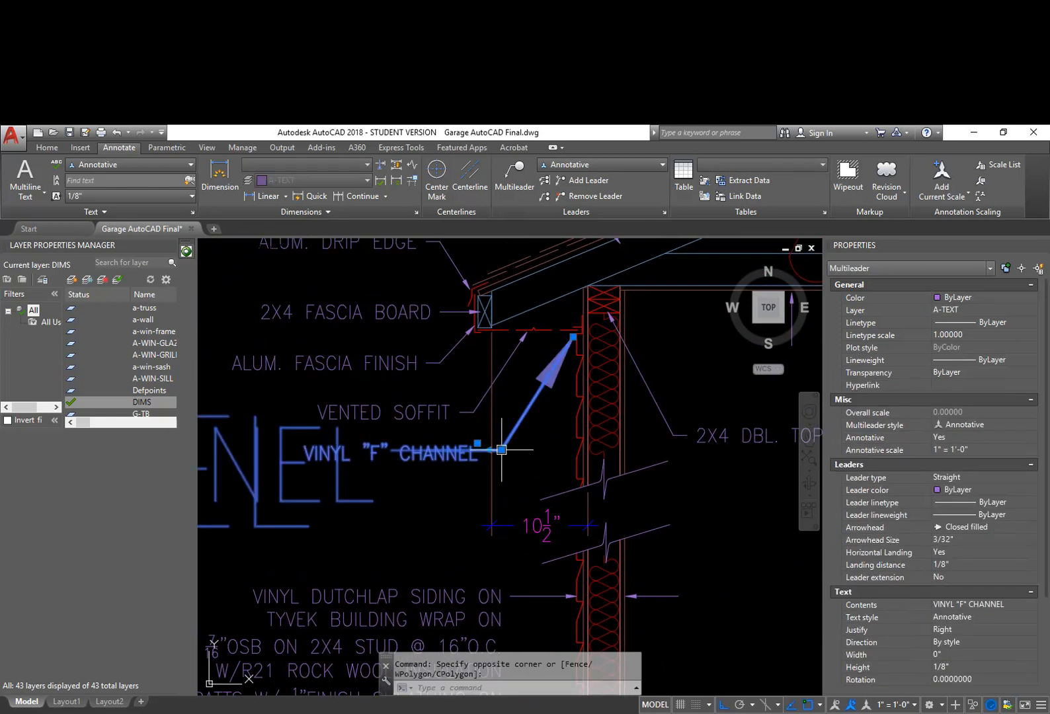
click(501, 450)
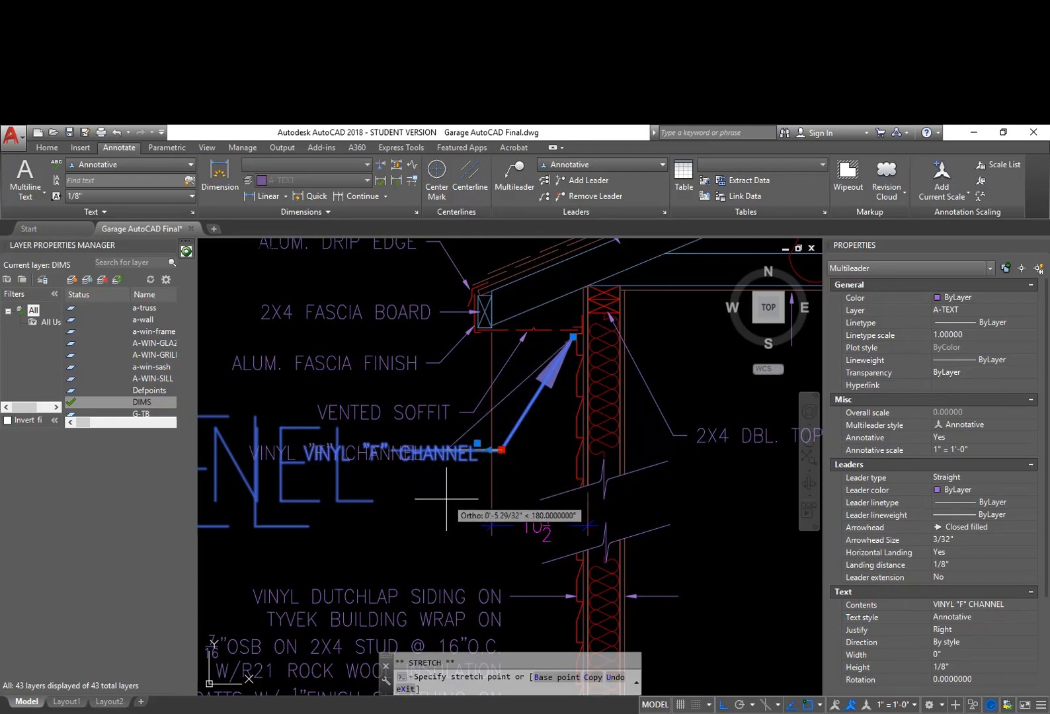
click(459, 478)
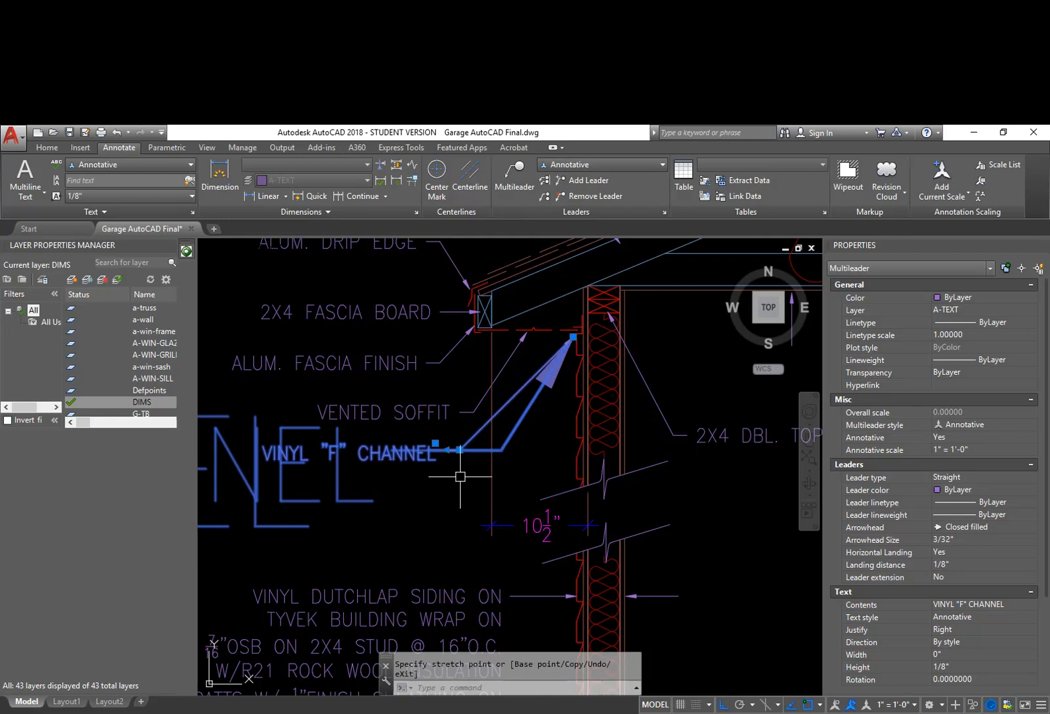
Step: Shift the VENTED SOFFIT note and its leader landing about 3 1/4" horizontally away from the wall, clear of the extension line
click(449, 412)
click(474, 411)
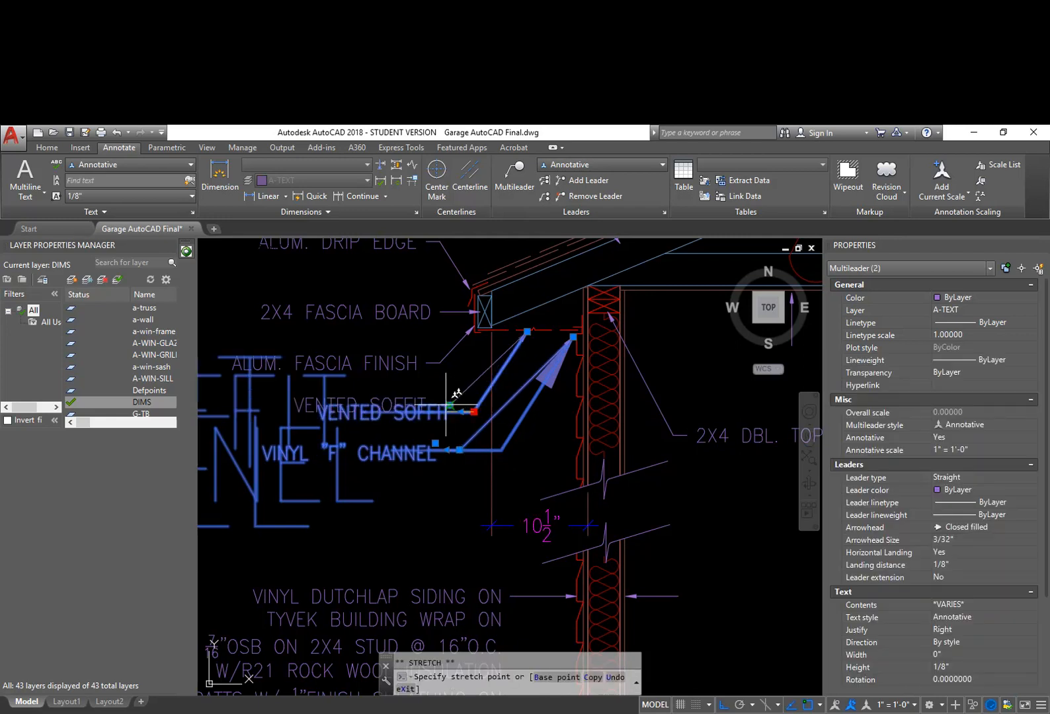
scroll(461, 411, up, 5)
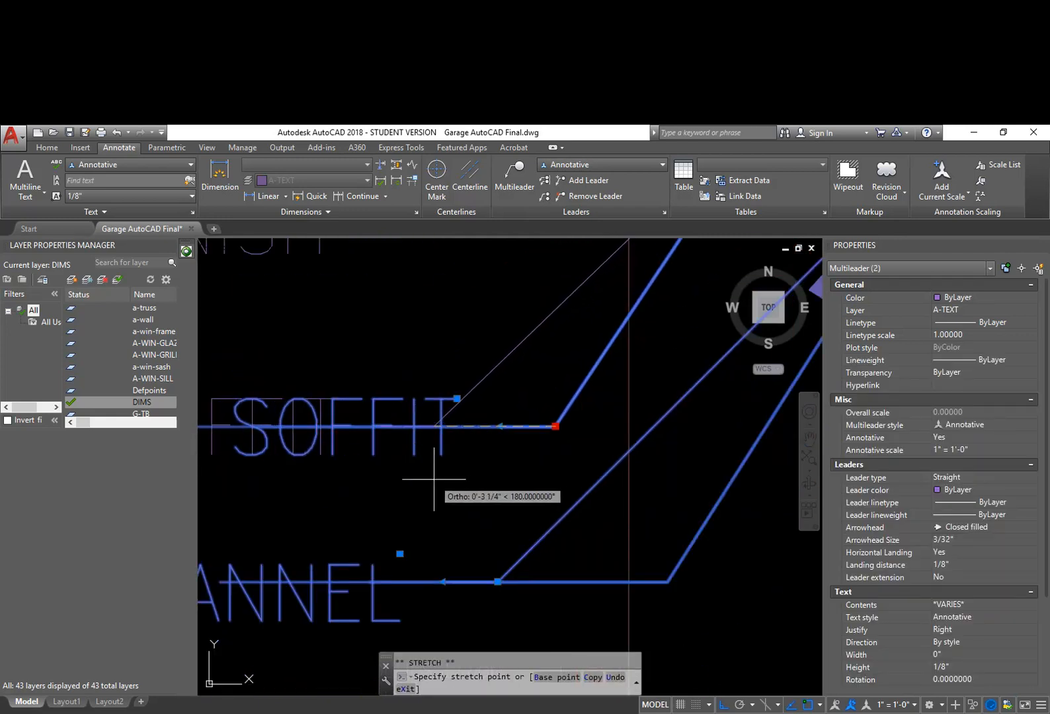
click(433, 486)
scroll(497, 475, down, 3)
scroll(533, 502, down, 4)
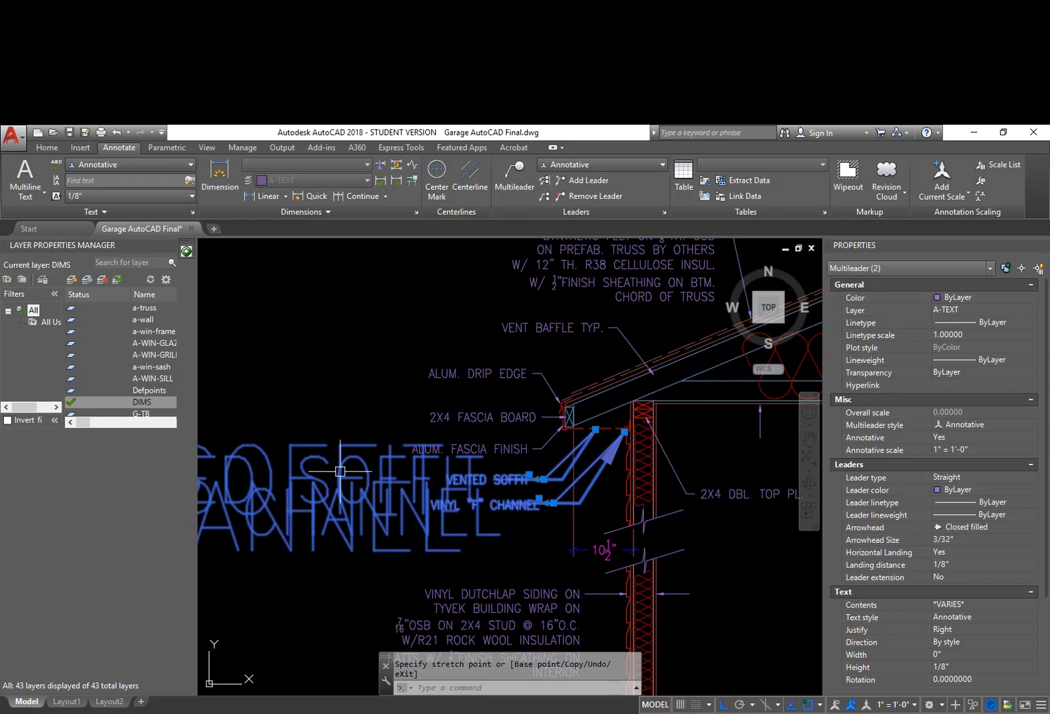
key(Escape)
key(Escape)
middle_drag(537, 536, 514, 498)
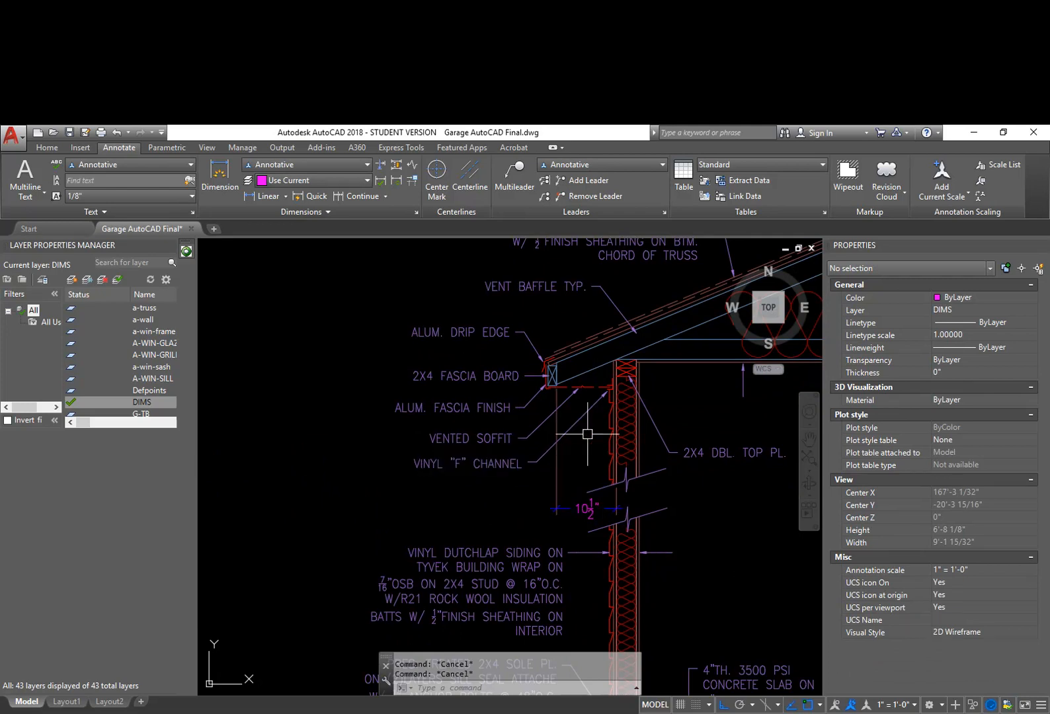
Step: Save the drawing with QSAVE
scroll(715, 481, down, 5)
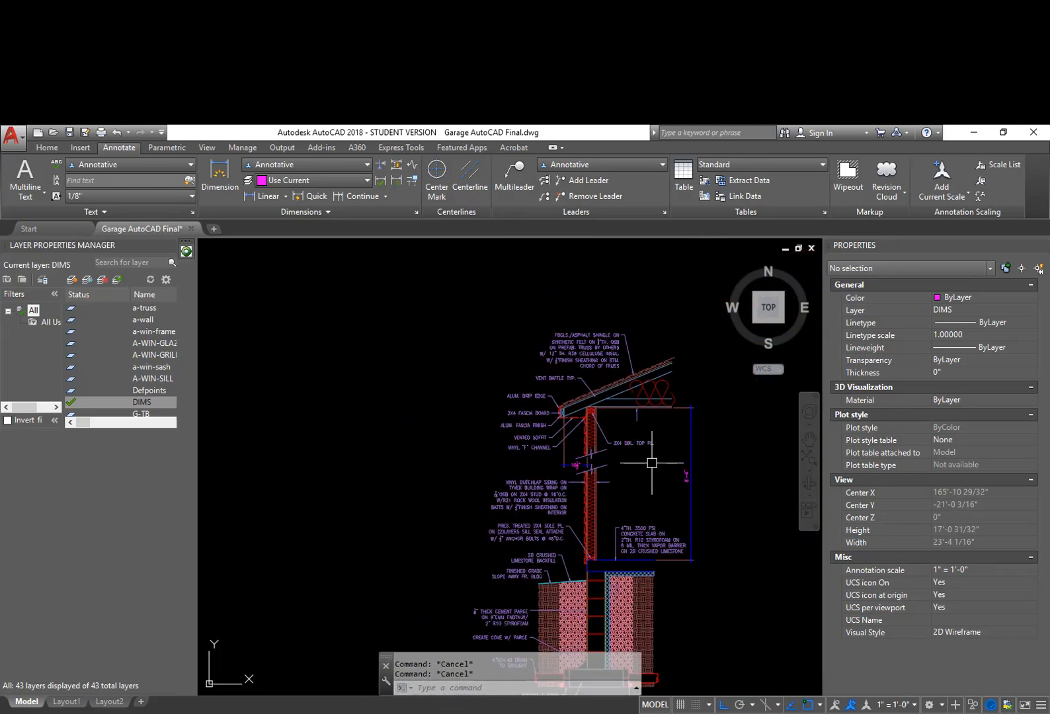
text(QSAVE)
key(Return)
Step: Set the annotation scale to 1/8" = 1'-0" for the plans, elevations and building section
scroll(429, 480, down, 5)
middle_drag(402, 383, 468, 431)
scroll(472, 437, down, 5)
mouse_move(231, 419)
middle_down()
mouse_move(411, 472)
mouse_move(530, 459)
middle_up()
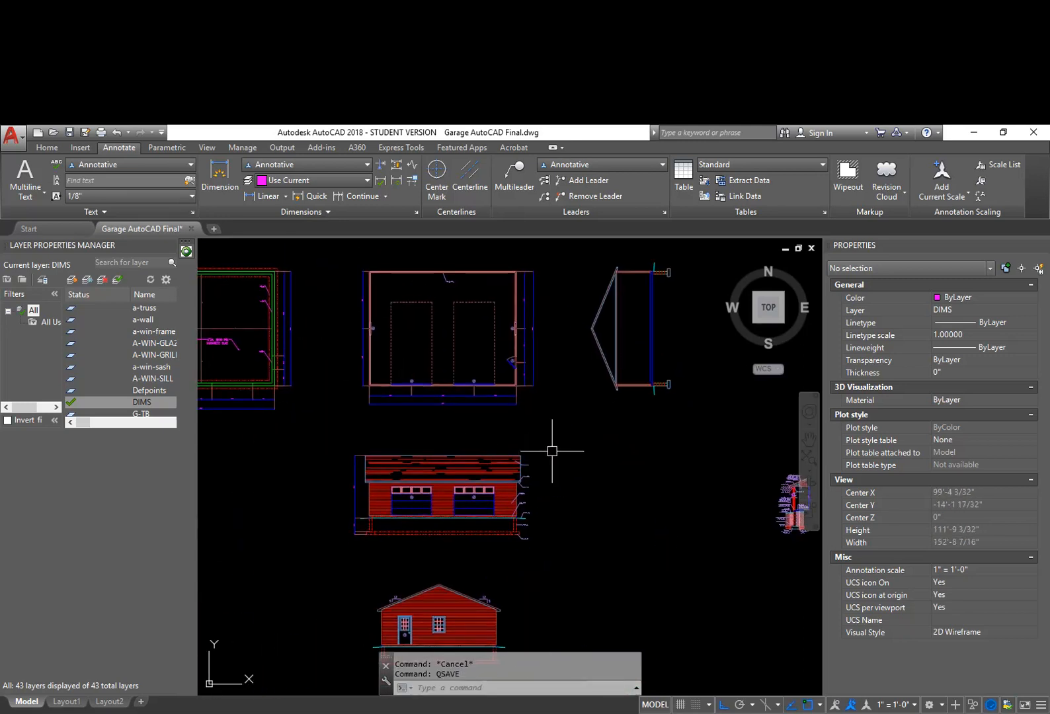
middle_drag(667, 405, 594, 464)
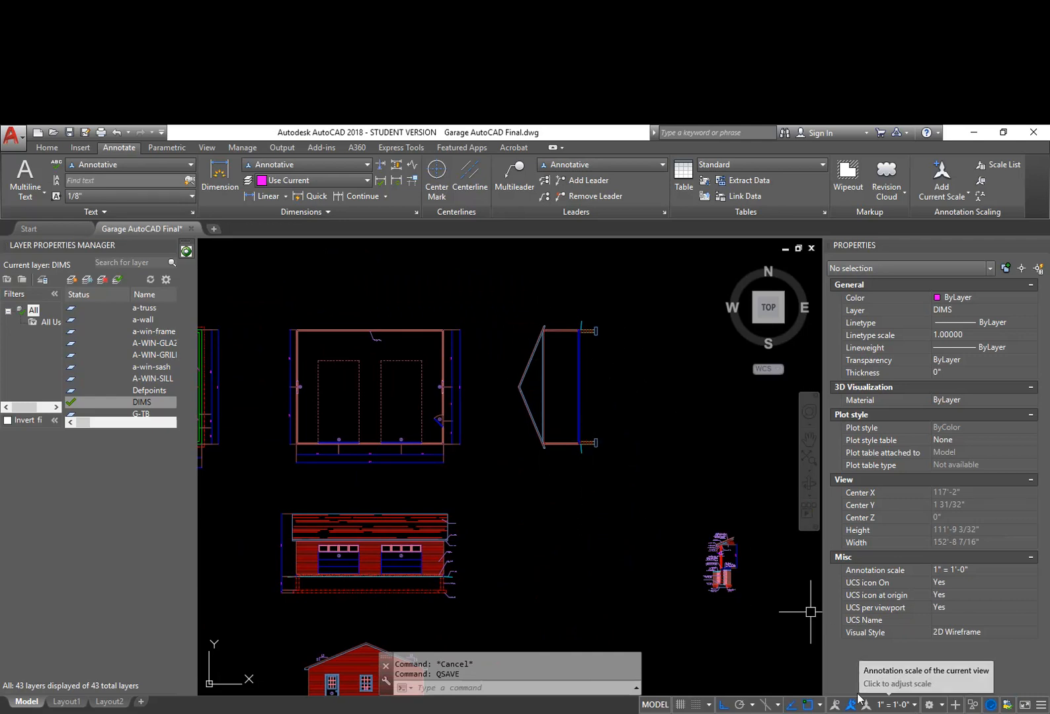
click(915, 705)
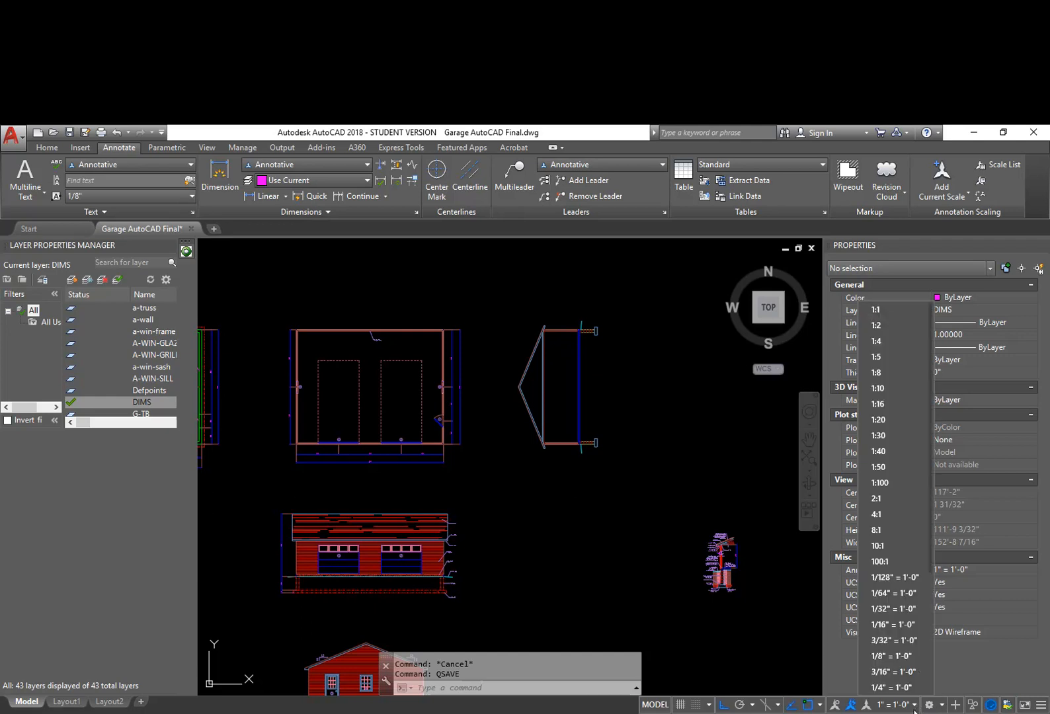
click(881, 658)
Step: Rotate the sideways building section beside the floor plan by 270 degrees so its roof points up
middle_drag(579, 468, 590, 493)
text(ro)
key(Return)
click(645, 497)
click(500, 281)
key(Return)
click(573, 411)
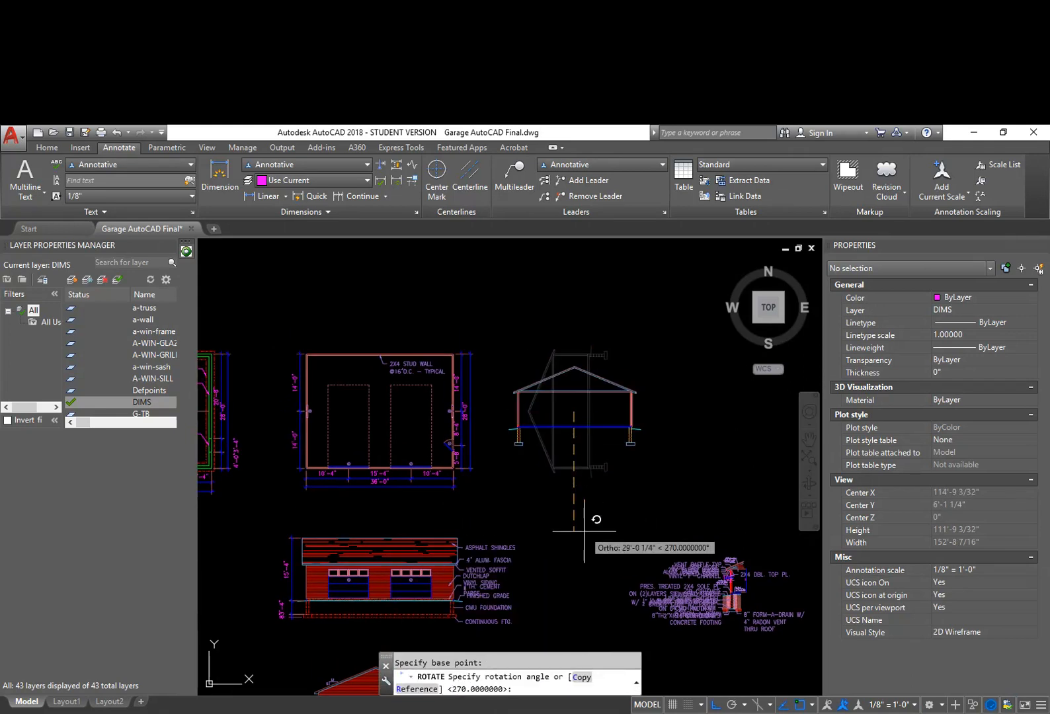
click(583, 529)
Step: Move the entire building section horizontally away from the floor plan to leave more space between them
middle_drag(576, 563, 573, 496)
middle_drag(603, 411, 545, 447)
text(m)
key(Return)
click(641, 448)
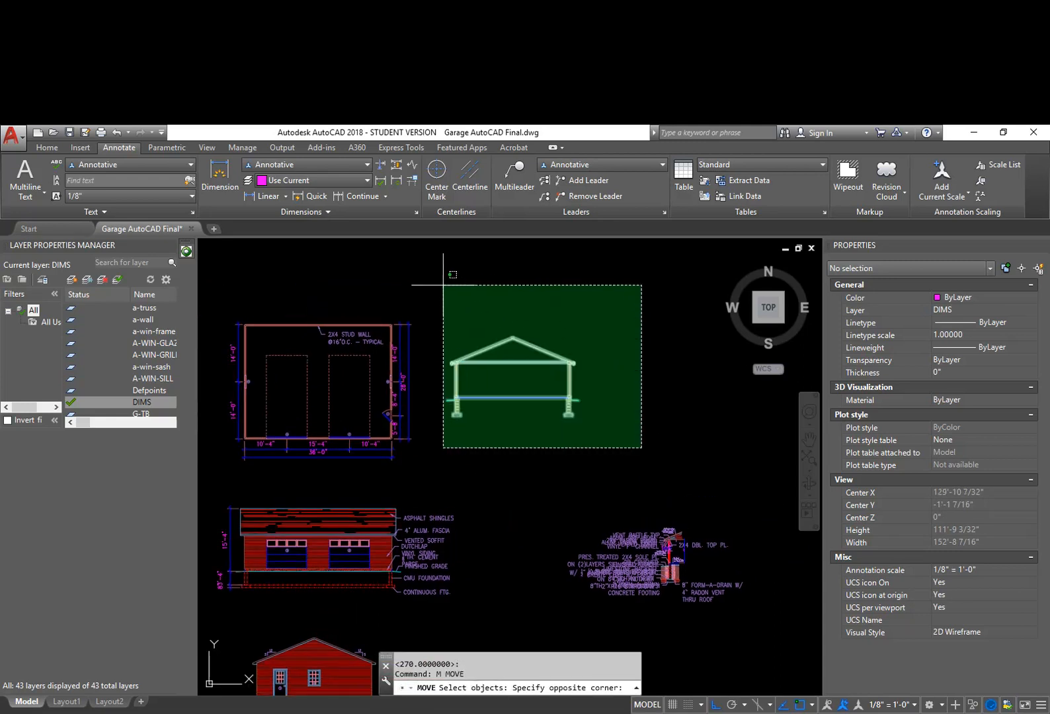
click(447, 285)
key(Return)
click(532, 311)
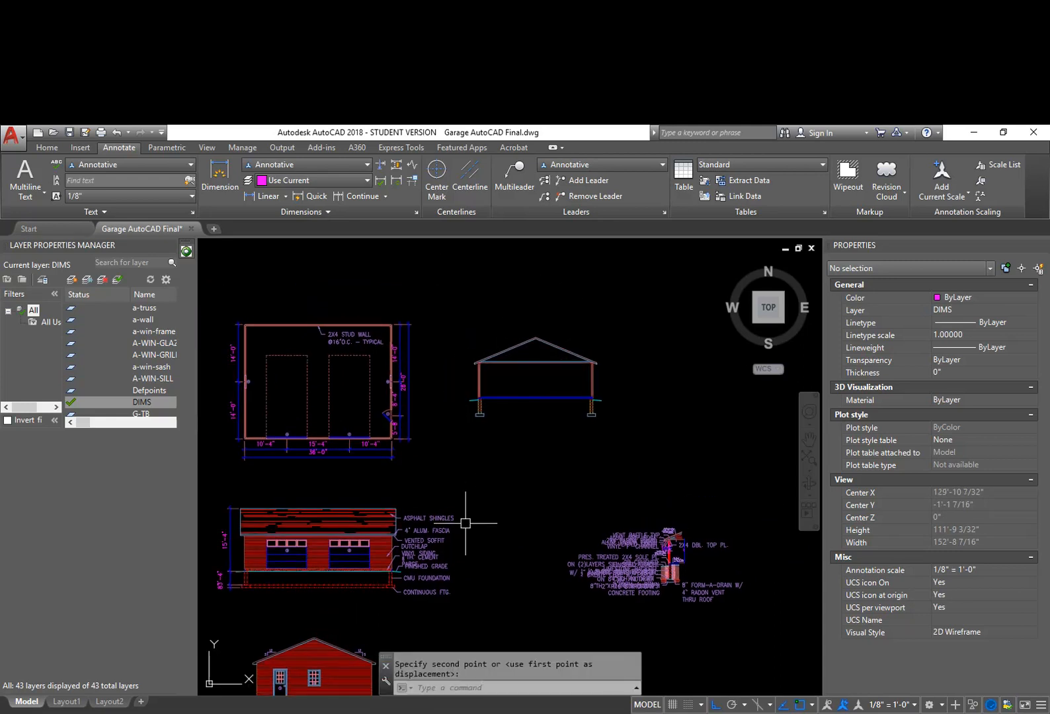
Step: Review the building section's placement beside the plans and elevations, and inspect its foundation walls and footings up close
middle_drag(465, 523, 531, 478)
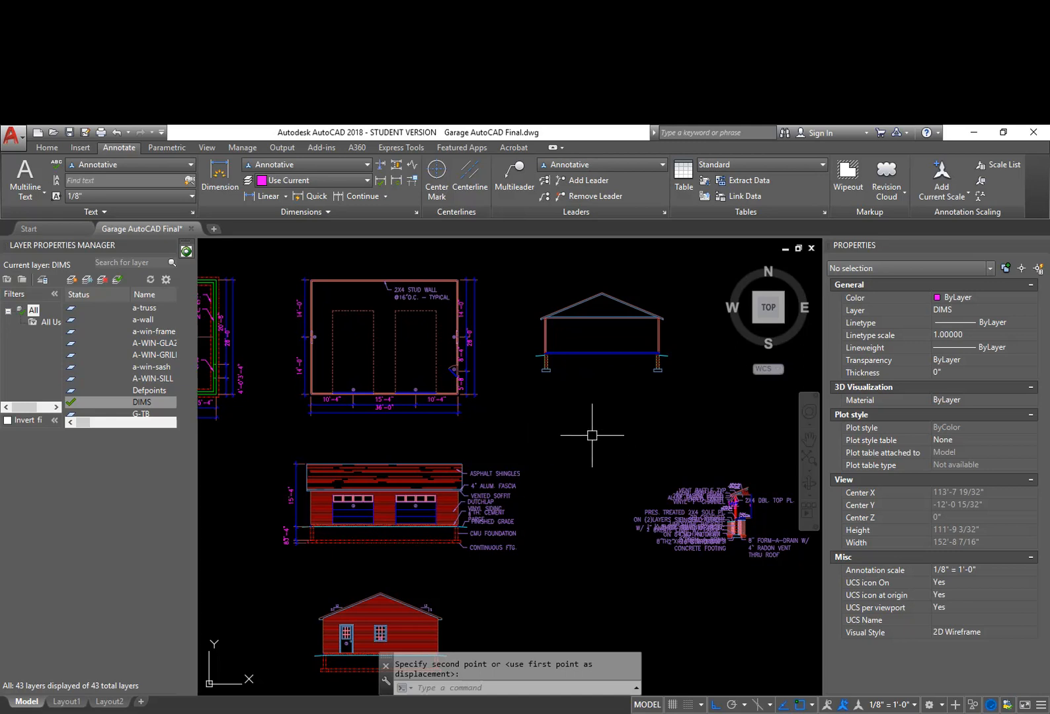
middle_drag(593, 434, 637, 452)
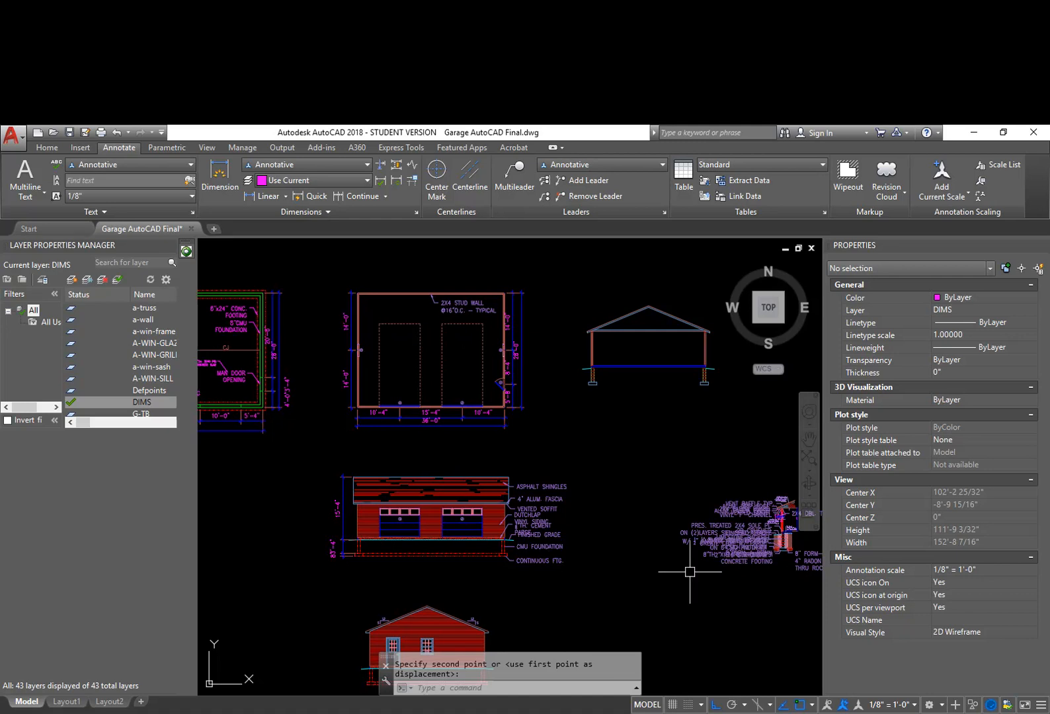
middle_drag(415, 579, 484, 559)
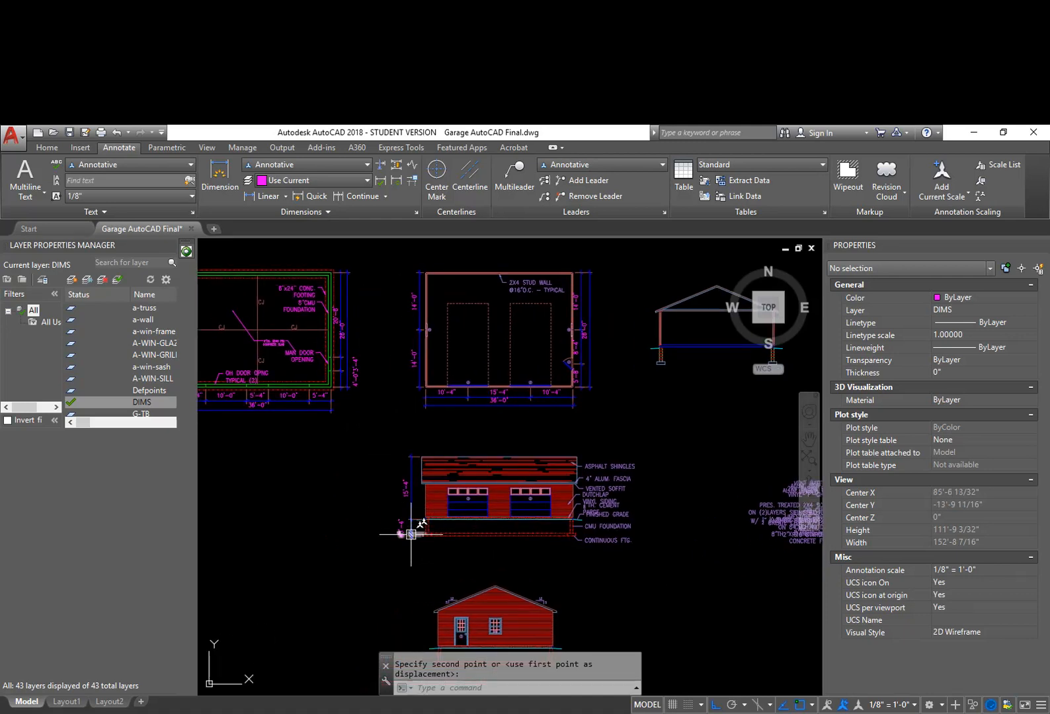
click(431, 529)
mouse_move(677, 396)
middle_down()
mouse_move(671, 427)
mouse_move(555, 503)
middle_up()
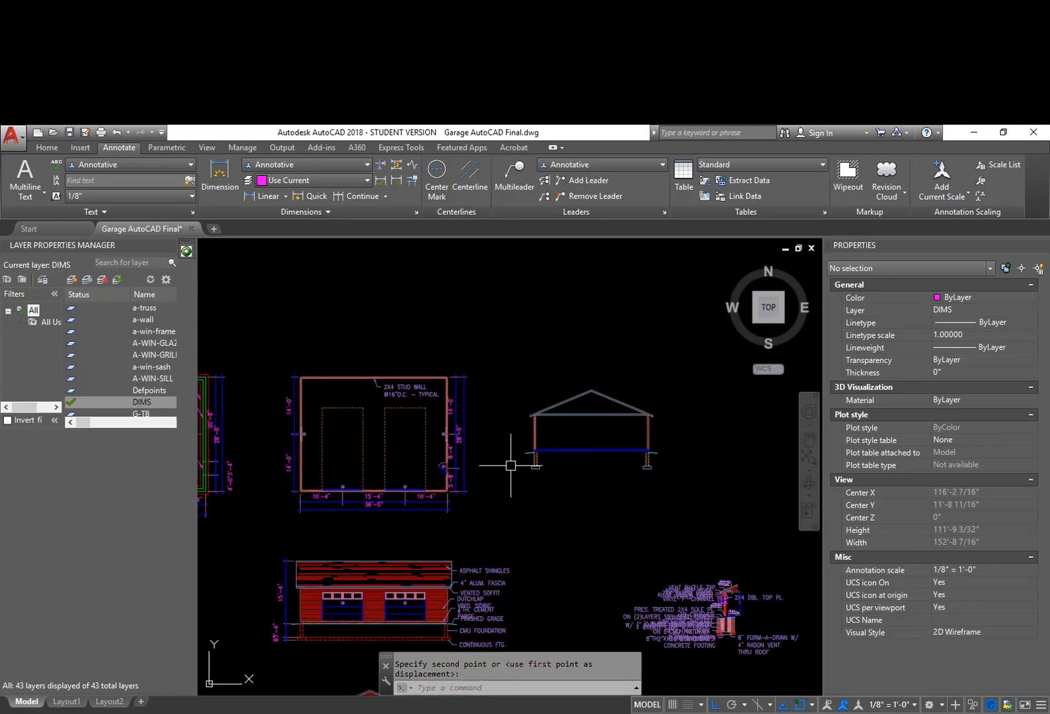
scroll(535, 467, up, 2)
scroll(548, 468, up, 6)
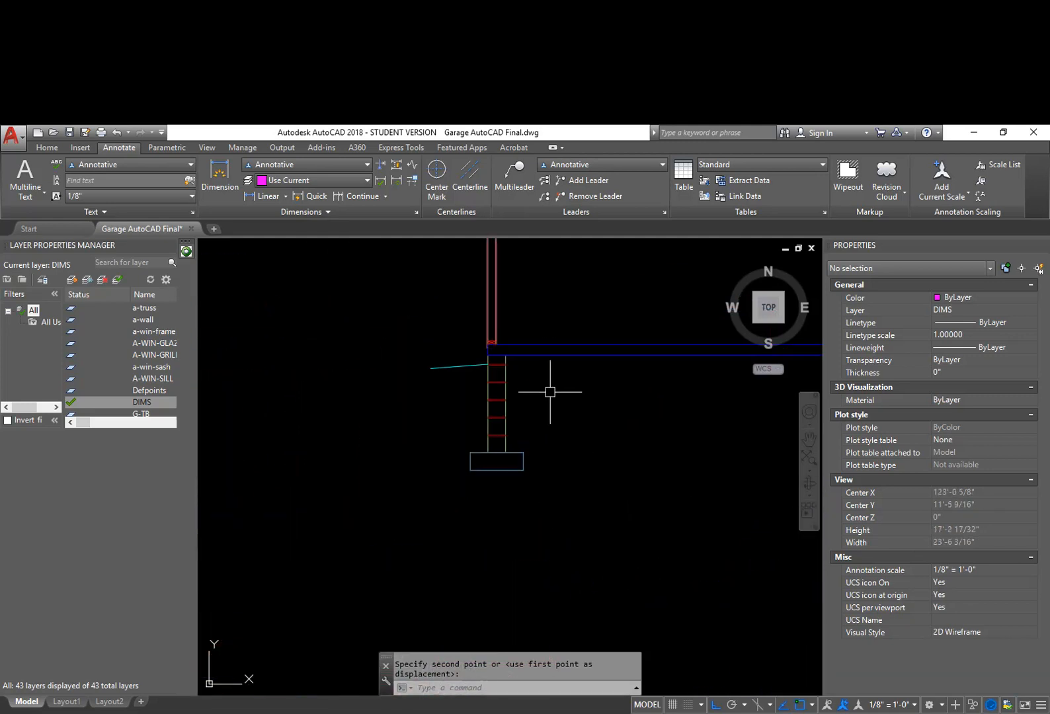
mouse_move(529, 374)
middle_down()
mouse_move(534, 480)
mouse_move(542, 475)
middle_up()
scroll(611, 407, down, 1)
middle_drag(683, 413, 552, 445)
scroll(583, 464, down, 1)
mouse_move(616, 470)
middle_down()
mouse_move(559, 502)
mouse_move(581, 548)
mouse_move(546, 481)
middle_up()
mouse_move(607, 536)
middle_down()
mouse_move(623, 546)
mouse_move(632, 464)
middle_up()
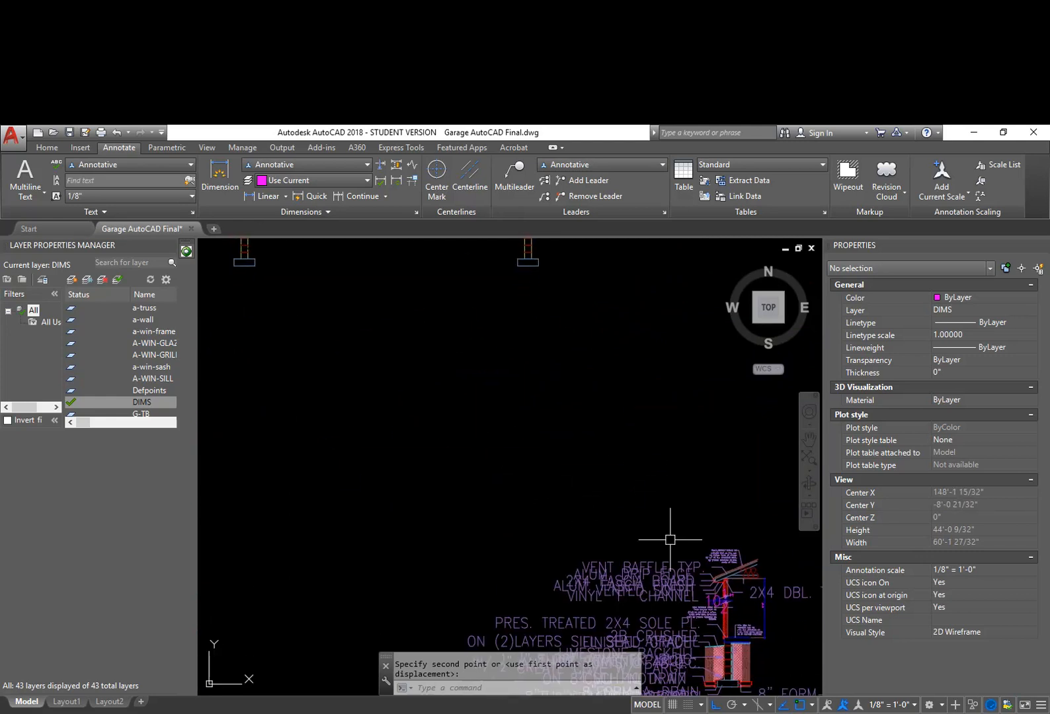
Step: Examine the notes of the detailed wall section, the front elevation notes and the side elevation's roof slope marks
scroll(741, 566, up, 3)
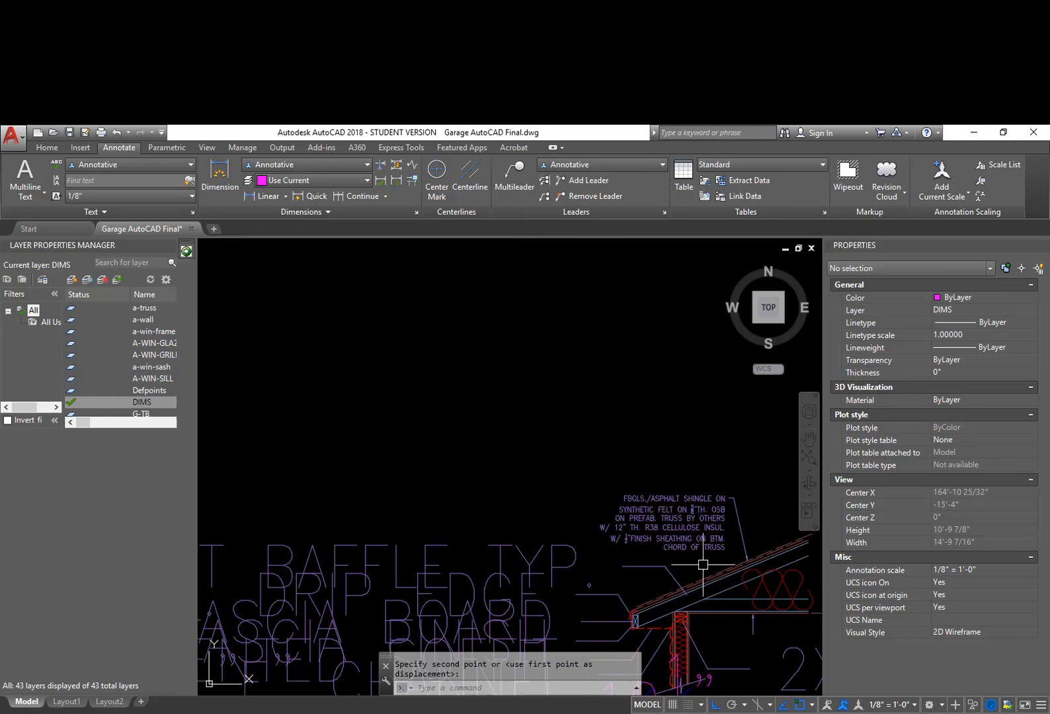
scroll(702, 565, down, 4)
mouse_move(425, 455)
middle_down()
mouse_move(598, 441)
mouse_move(608, 427)
middle_up()
middle_drag(438, 466, 557, 435)
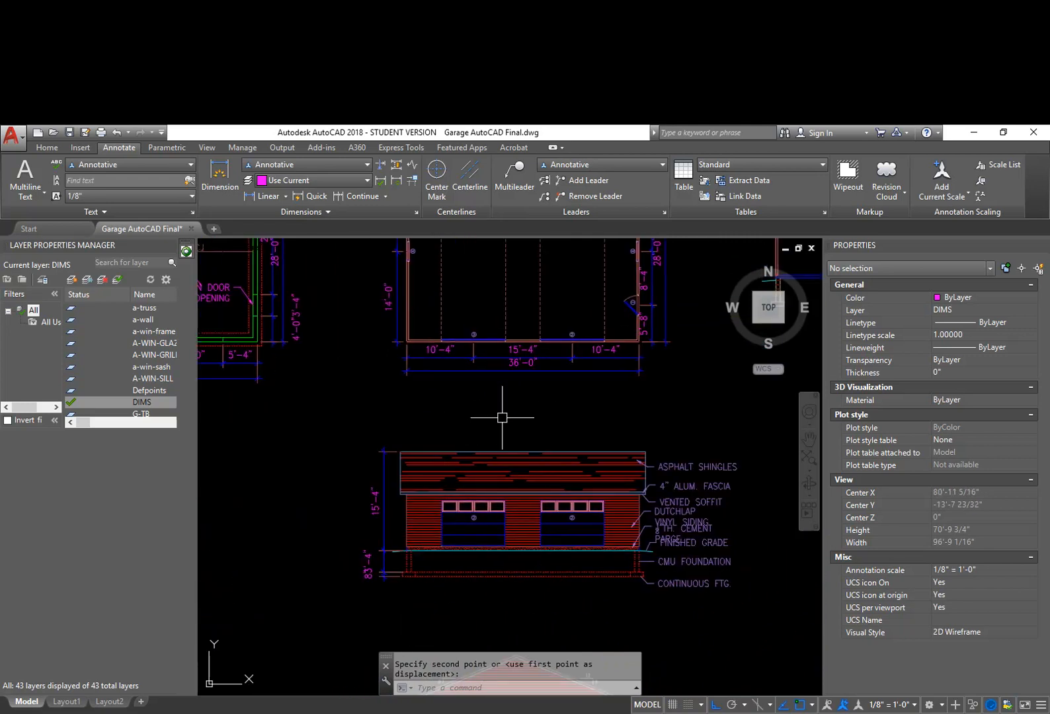
middle_drag(535, 539, 549, 347)
scroll(601, 512, up, 3)
scroll(641, 471, down, 4)
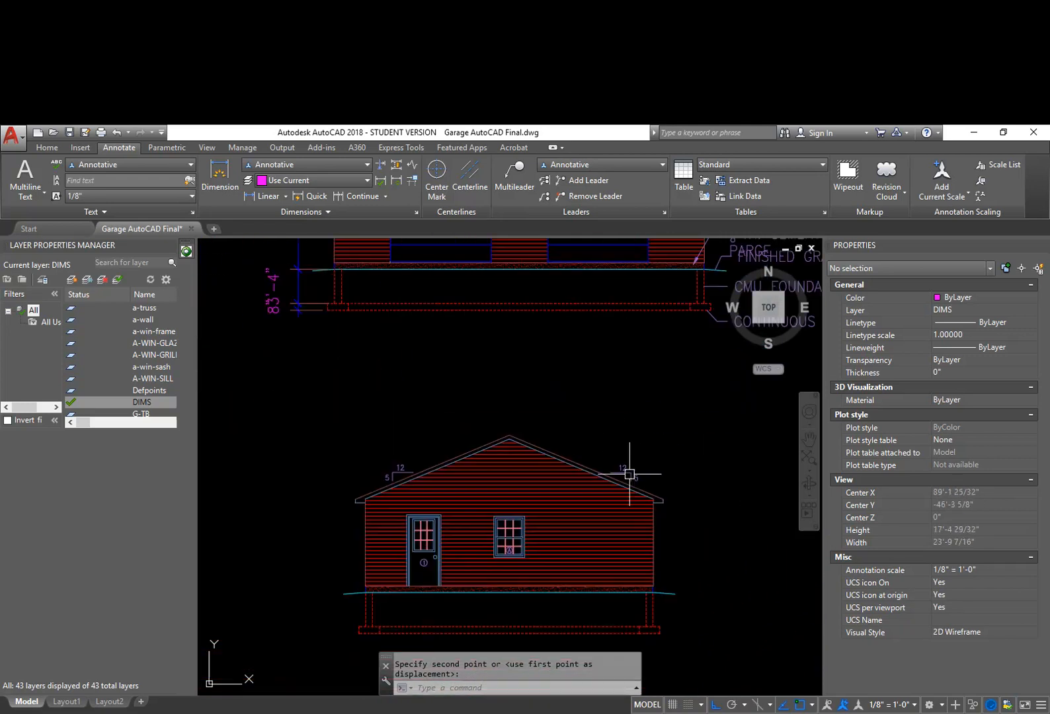
middle_drag(698, 433, 584, 523)
middle_drag(699, 357, 663, 487)
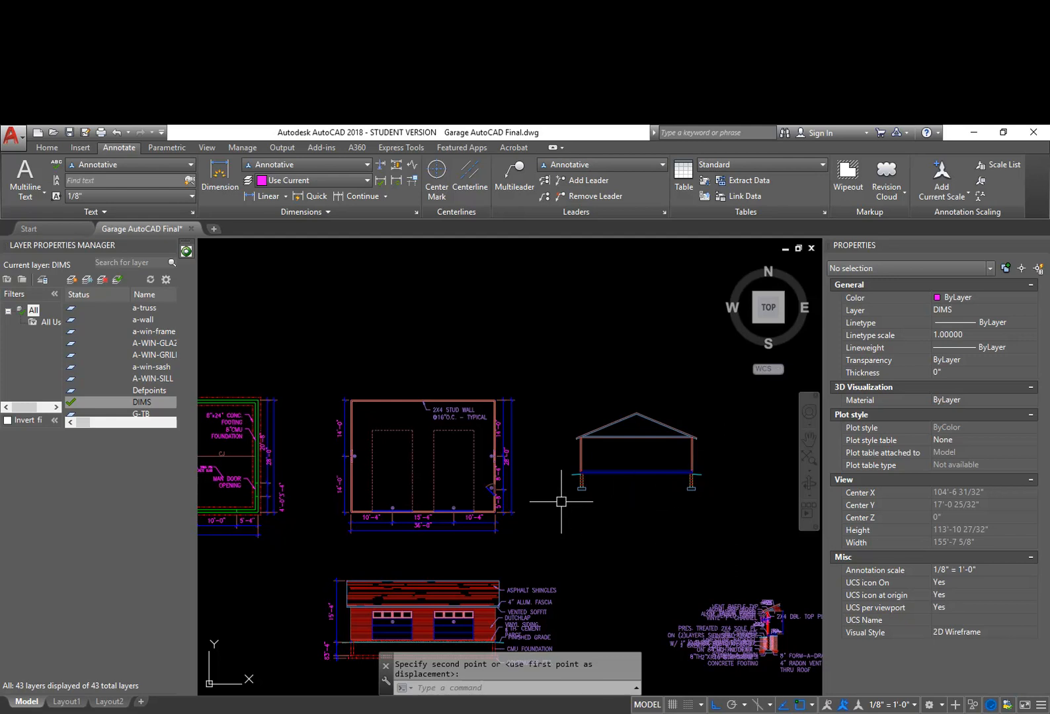
Step: Inspect the full building section and its surroundings, and check the sheets in Layout1 before returning to model space
scroll(638, 457, up, 3)
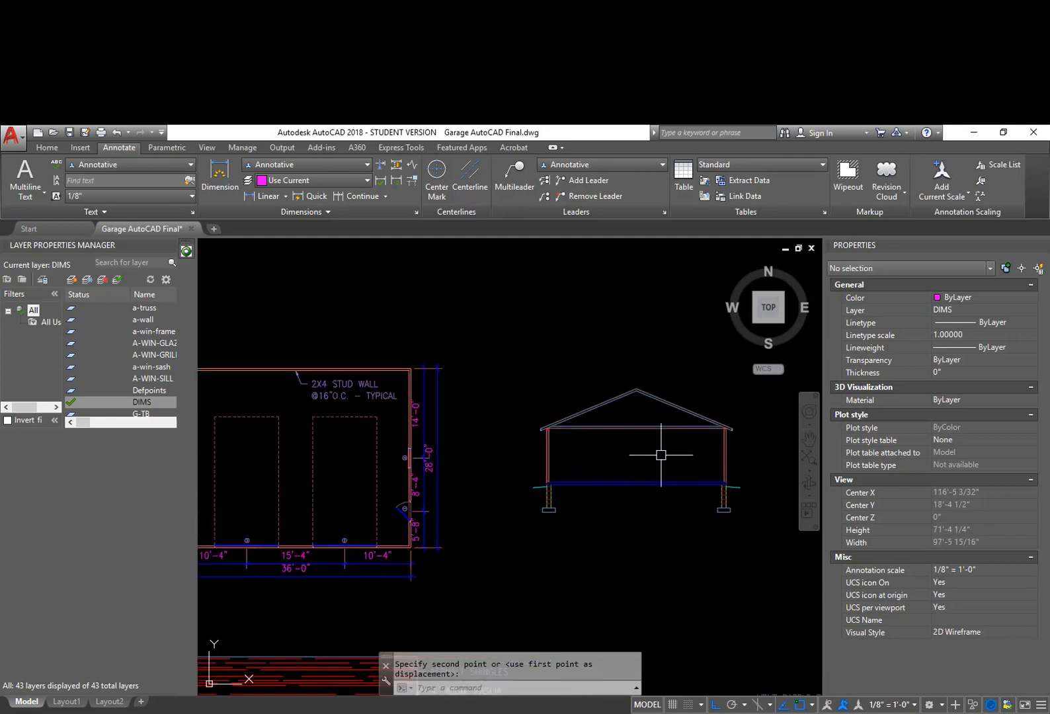
scroll(651, 446, up, 2)
middle_drag(649, 443, 565, 430)
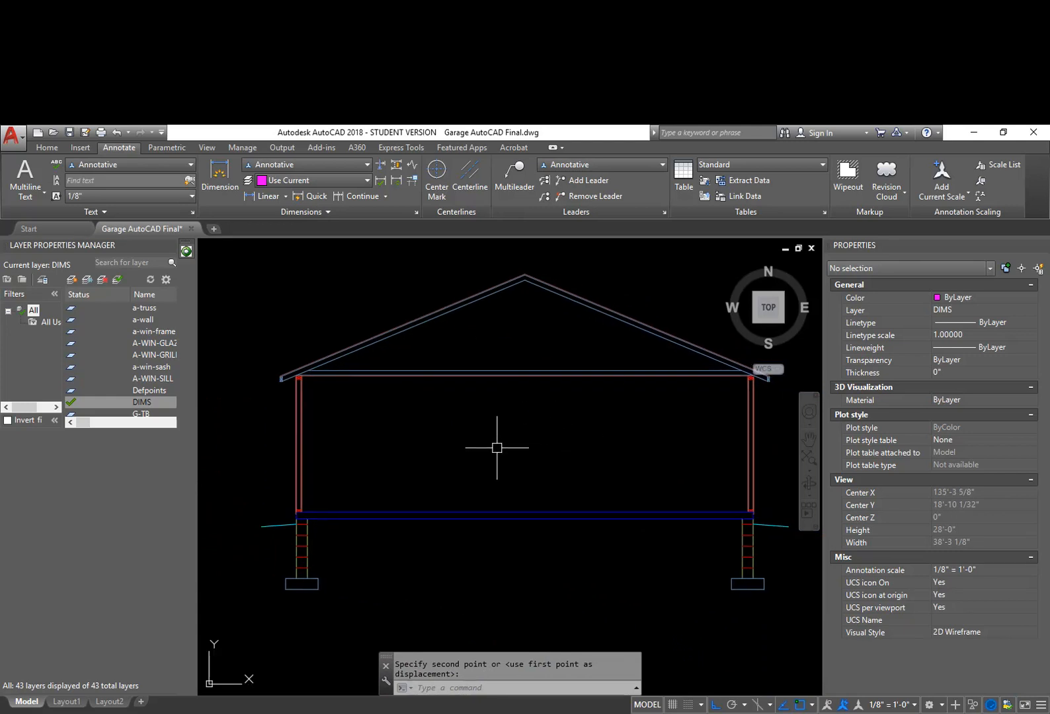
scroll(551, 440, down, 2)
middle_drag(551, 440, 533, 381)
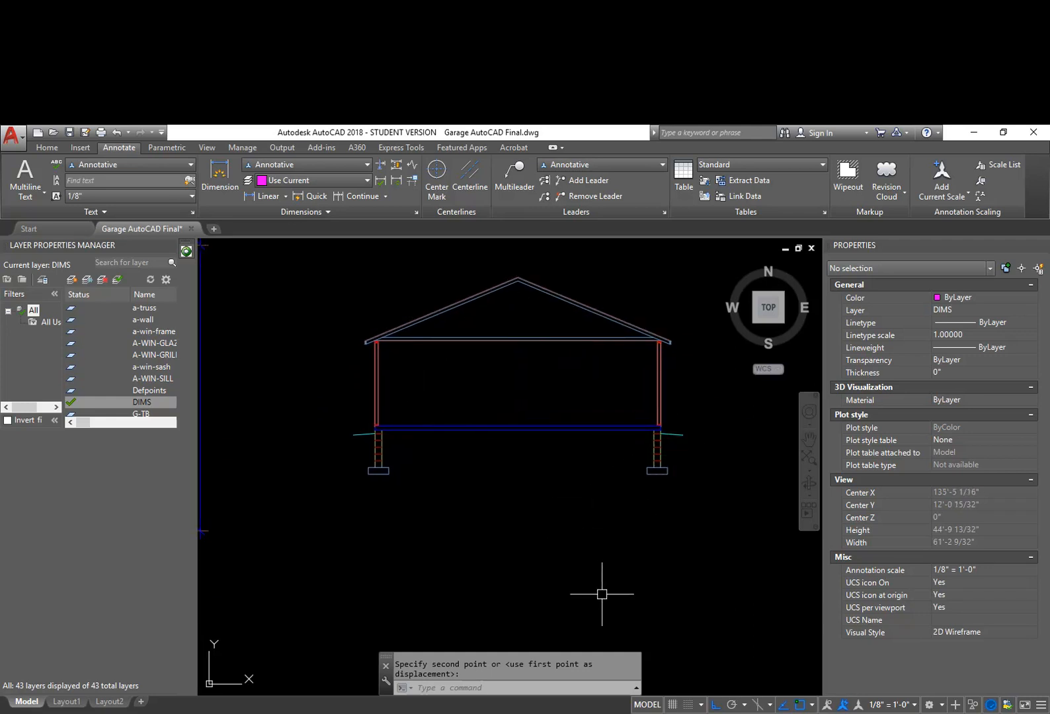
middle_drag(577, 483, 593, 545)
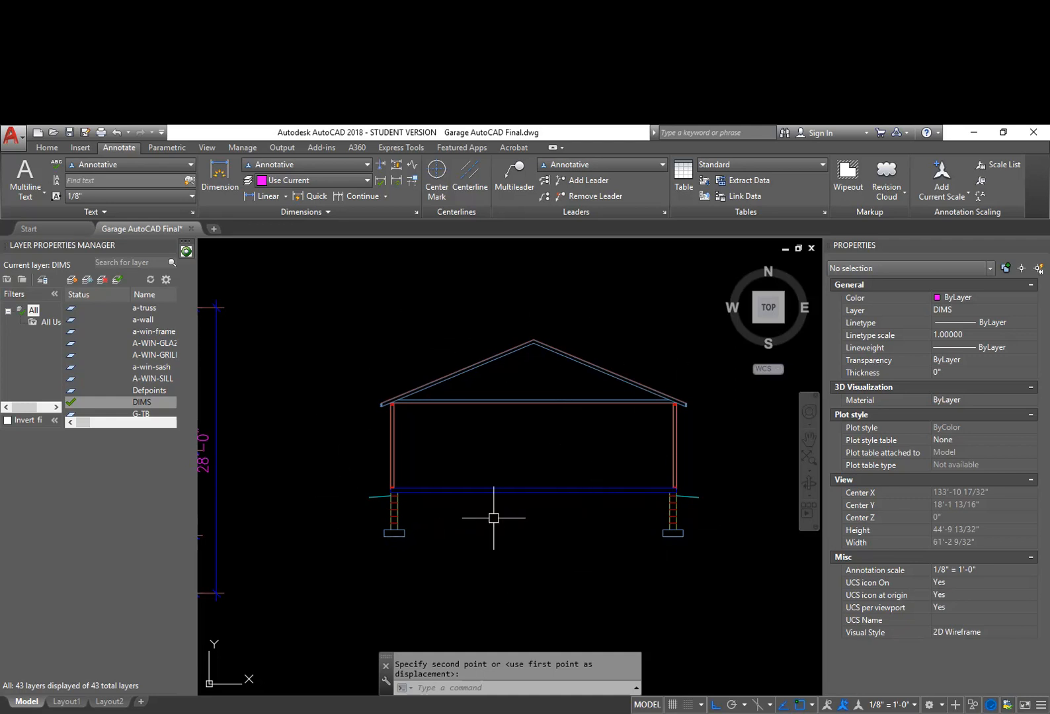
scroll(529, 526, down, 3)
middle_drag(672, 622, 652, 559)
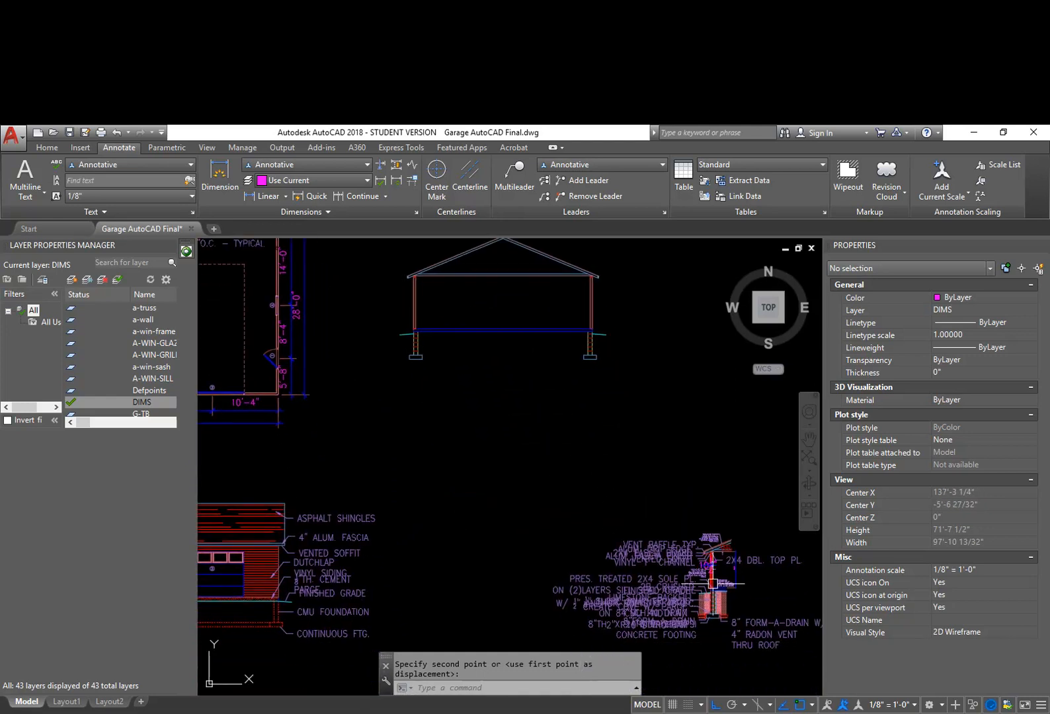
click(67, 701)
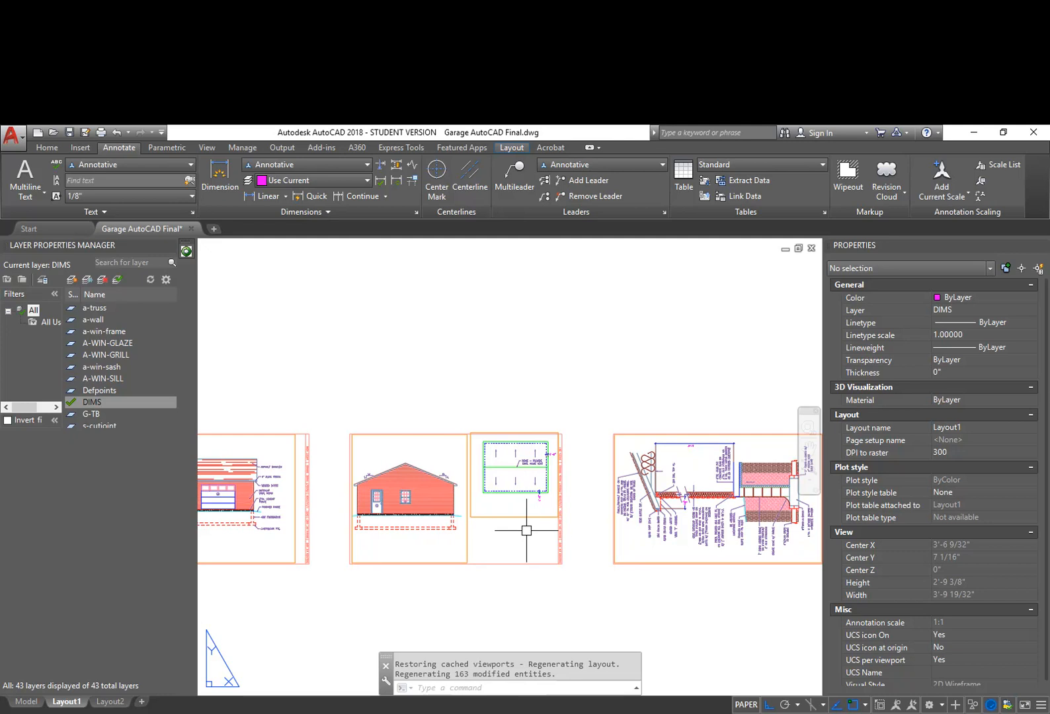
click(33, 702)
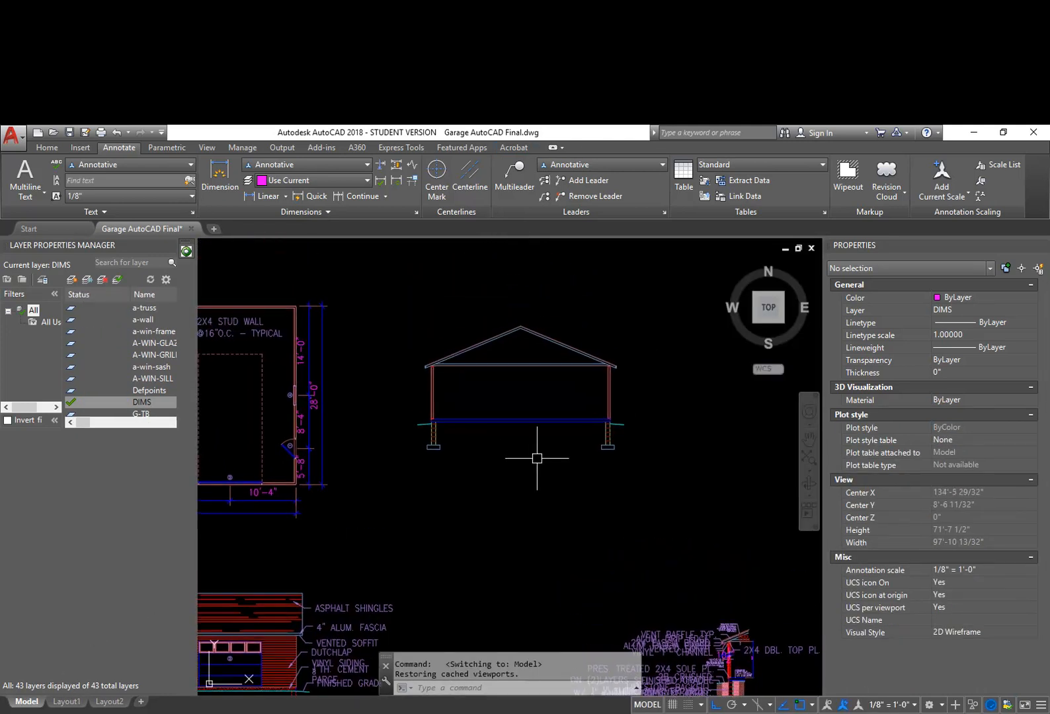
Step: Examine the building section's eave framing, double top plate and truss chords up close
scroll(602, 440, up, 2)
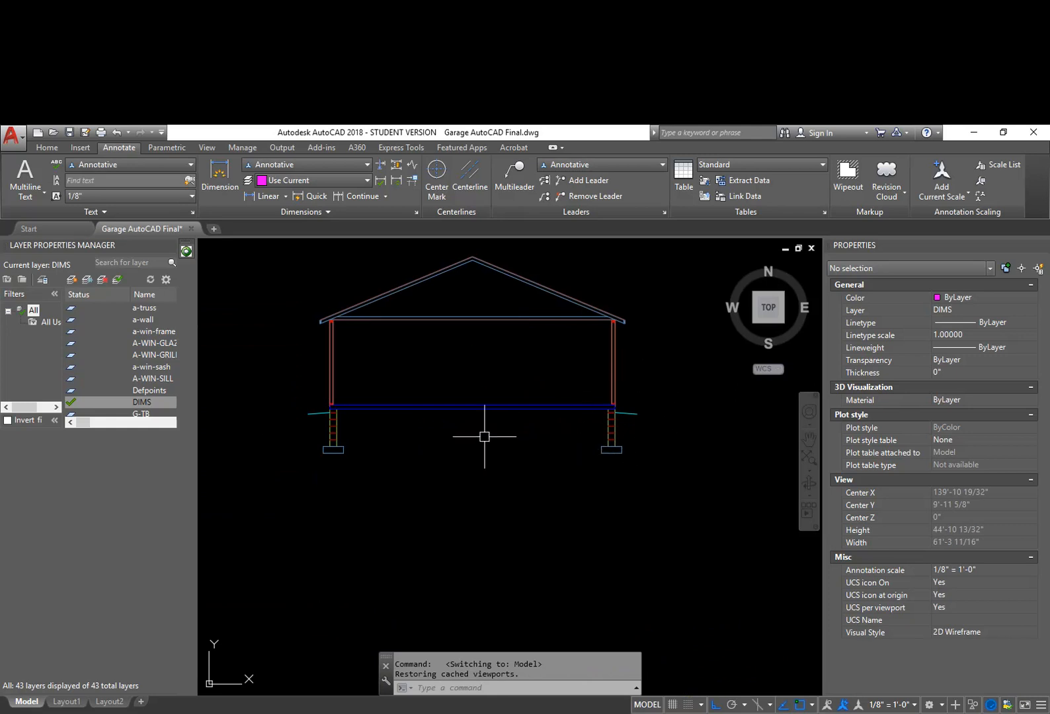
scroll(329, 369, up, 10)
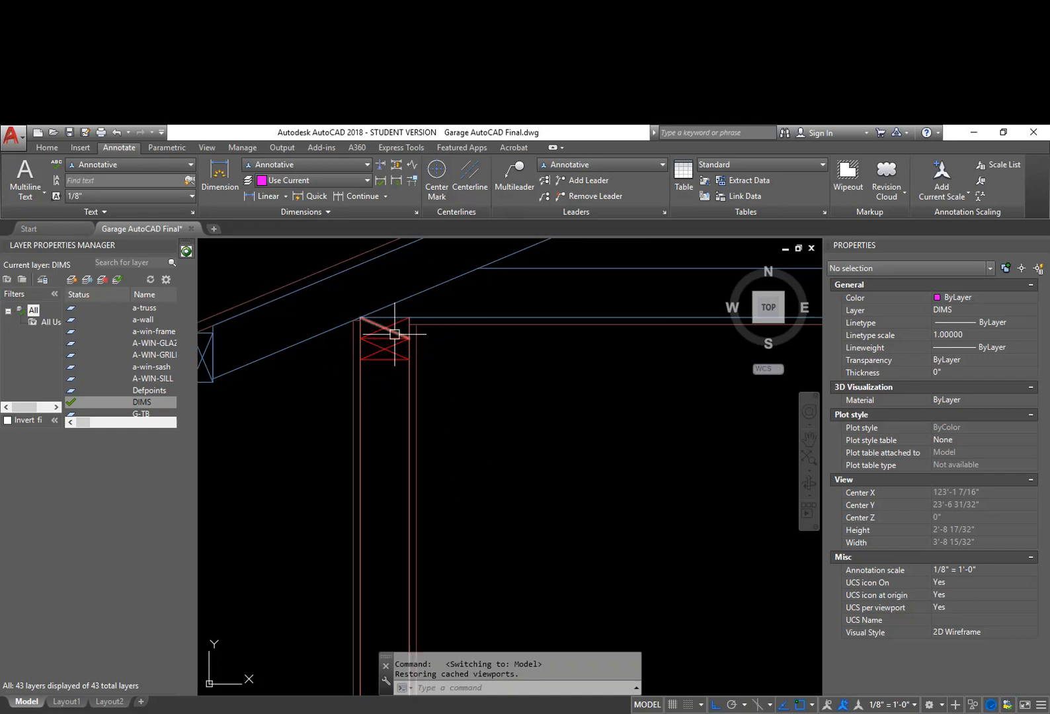
scroll(400, 357, down, 2)
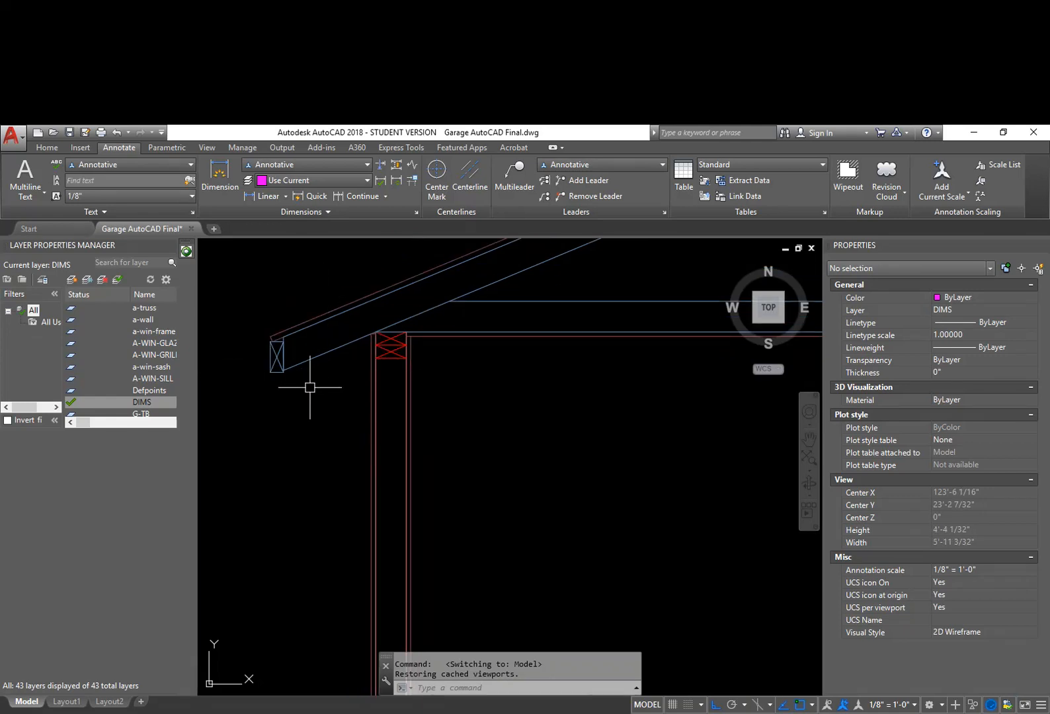
middle_drag(391, 311, 313, 402)
scroll(558, 351, down, 6)
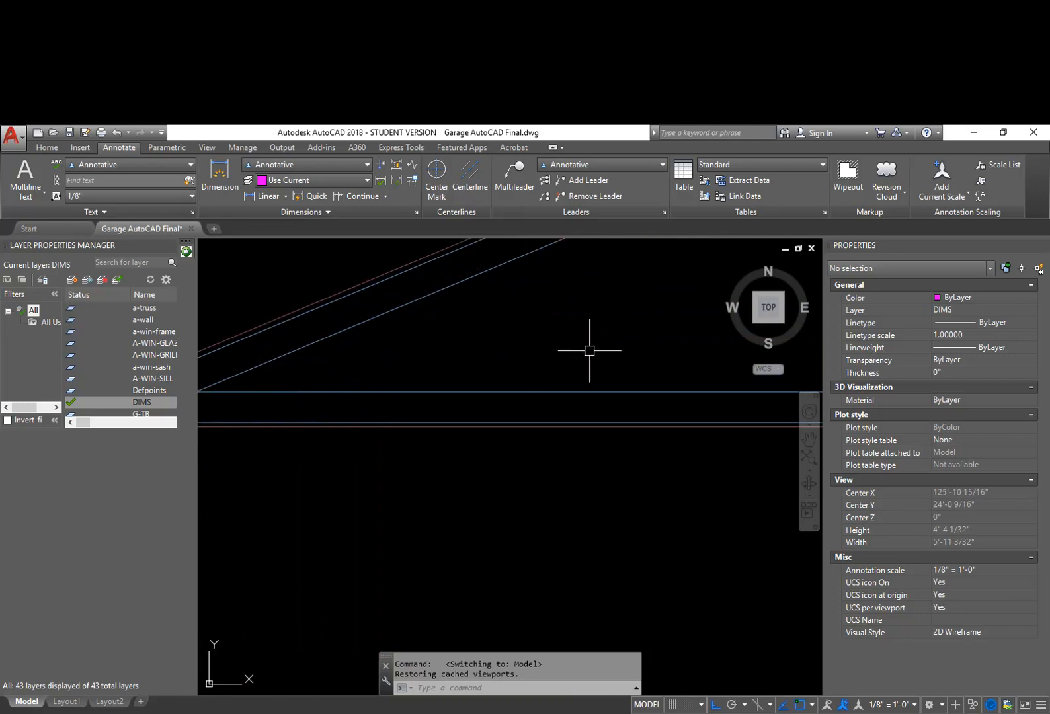
middle_drag(761, 412, 511, 405)
scroll(575, 426, down, 4)
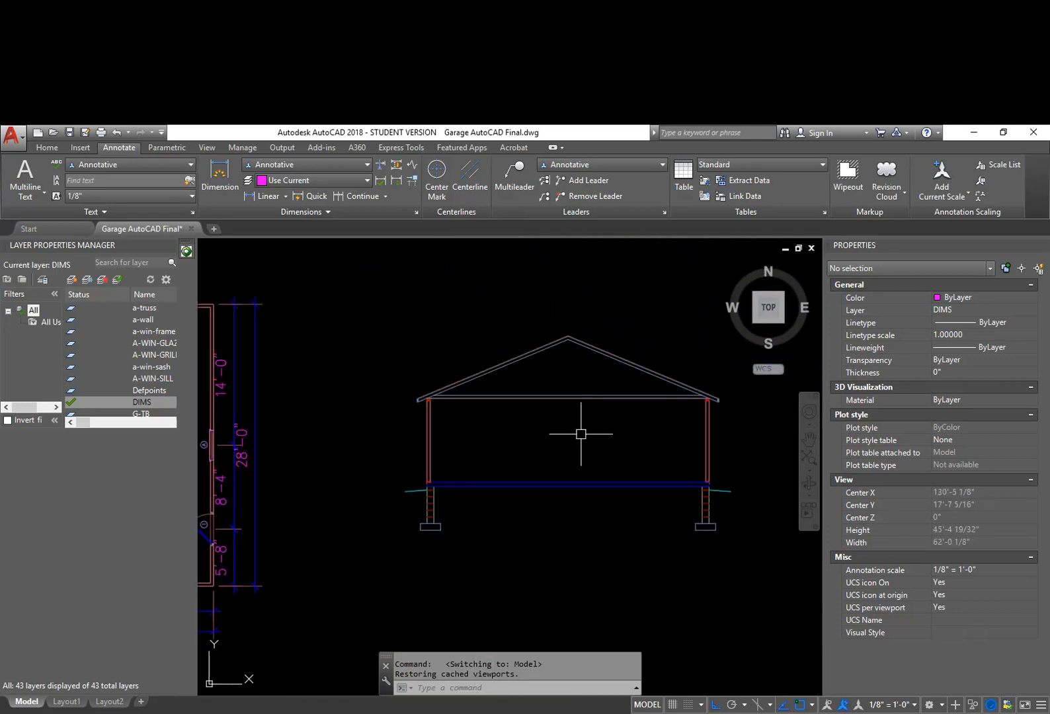
middle_drag(572, 443, 560, 428)
click(366, 573)
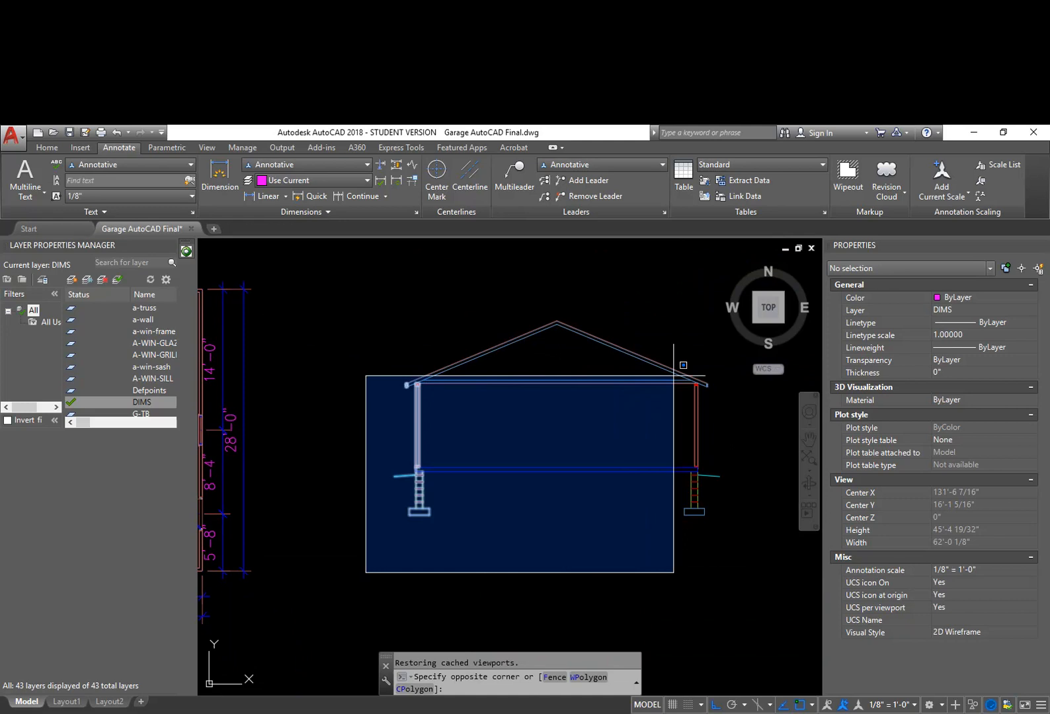
click(729, 296)
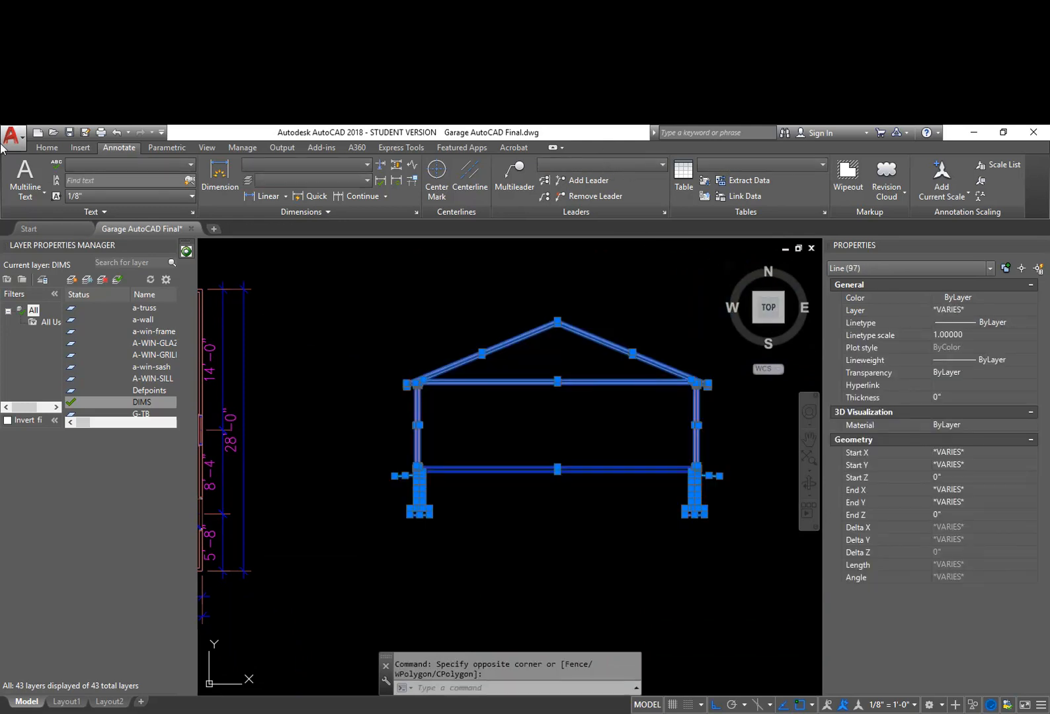
click(48, 148)
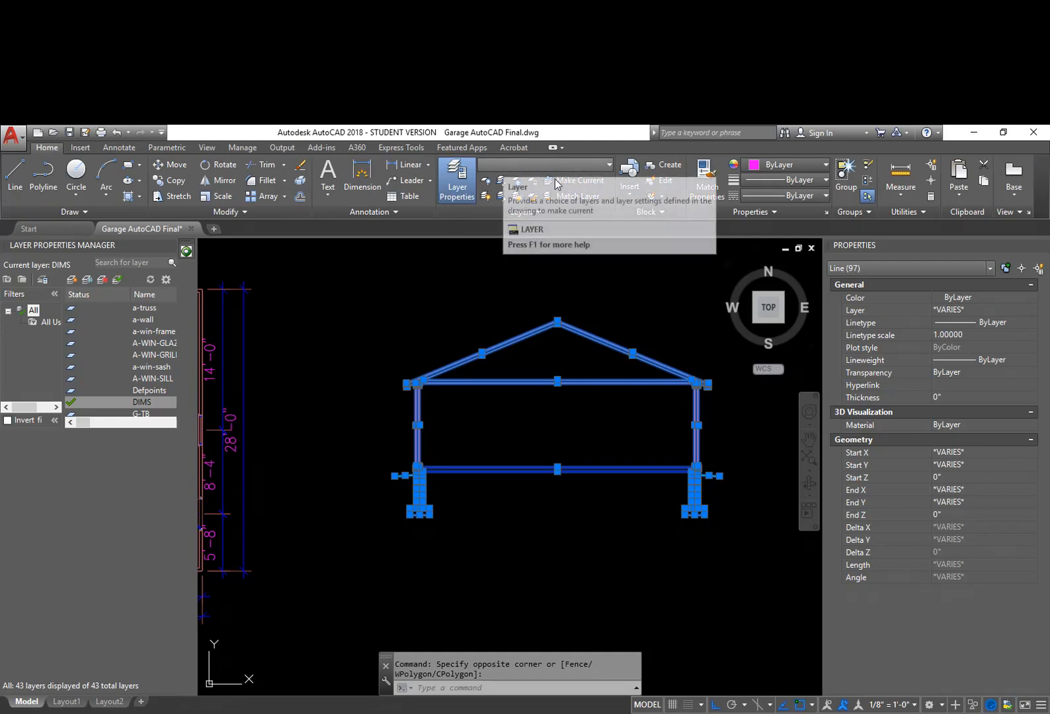
key(Escape)
key(Escape)
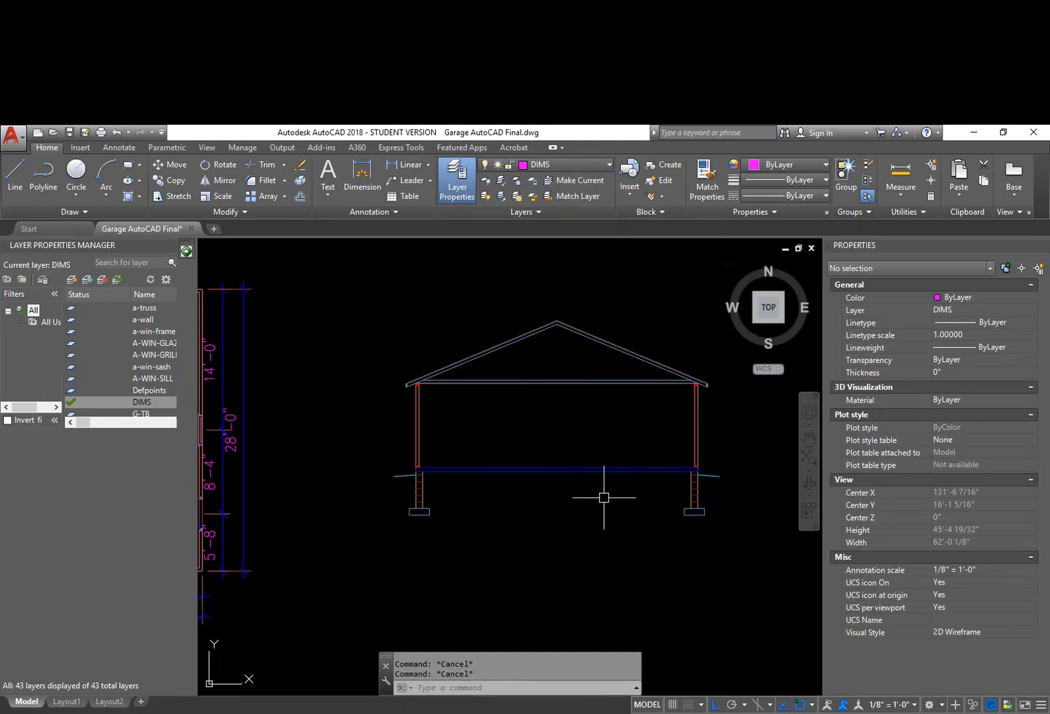
Step: Make a new current layer named A-BLDGSECTION-LINES with -LAYER and give it color 241
text(-la)
key(Return)
text(M)
key(Return)
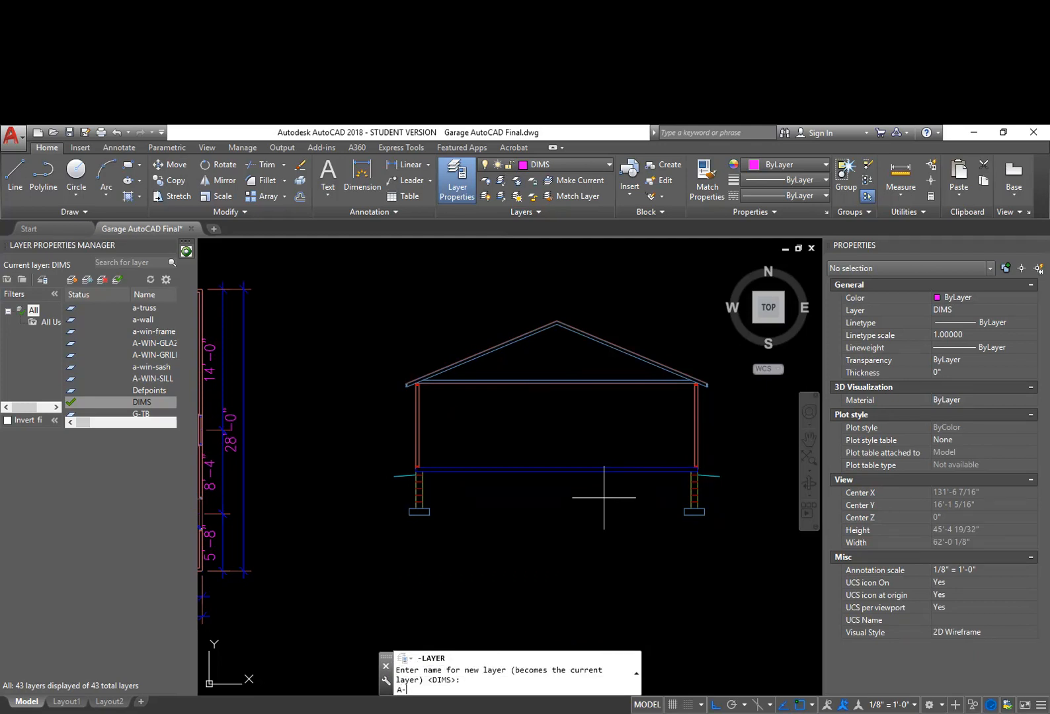
text(A-BLDGSECTION-LINES)
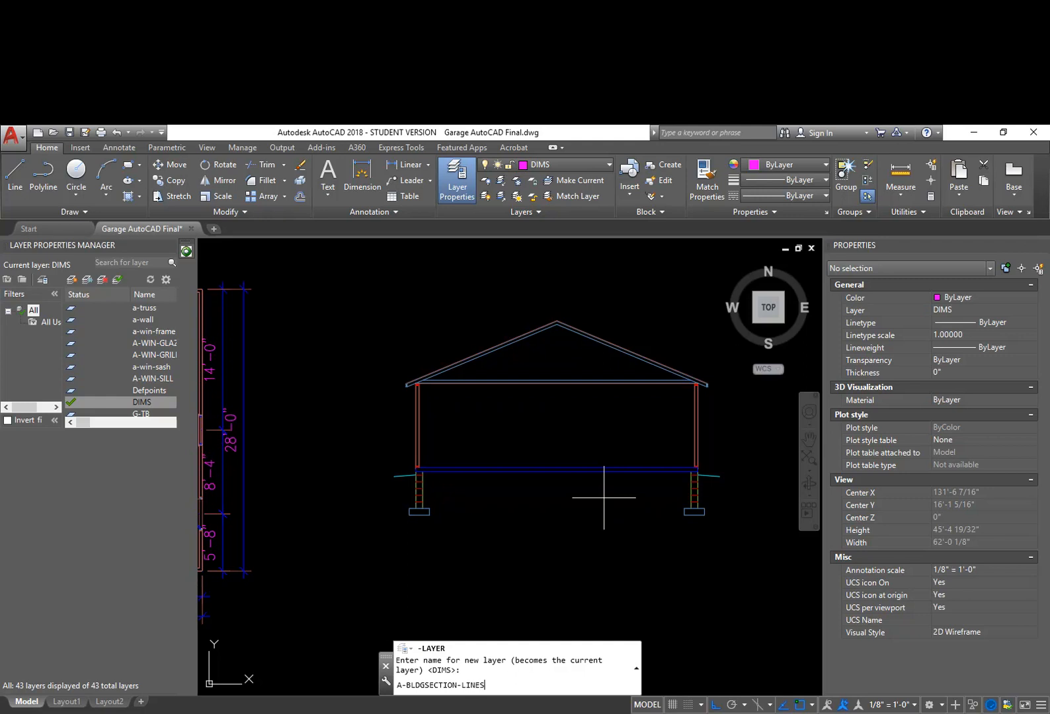
key(Return)
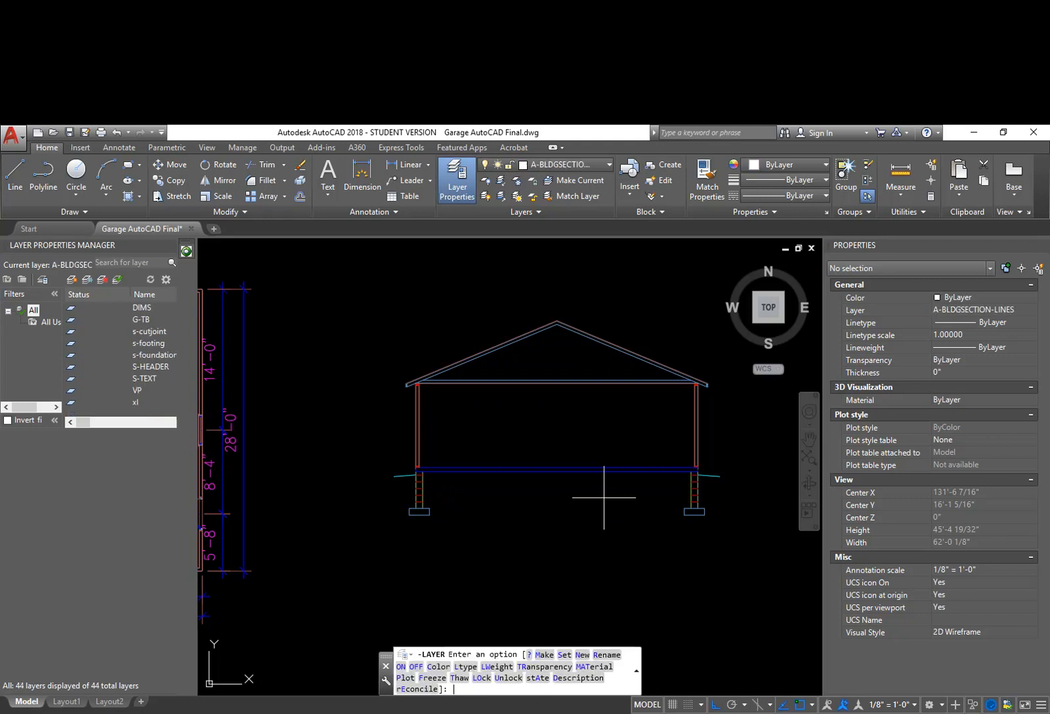
text(C)
key(Return)
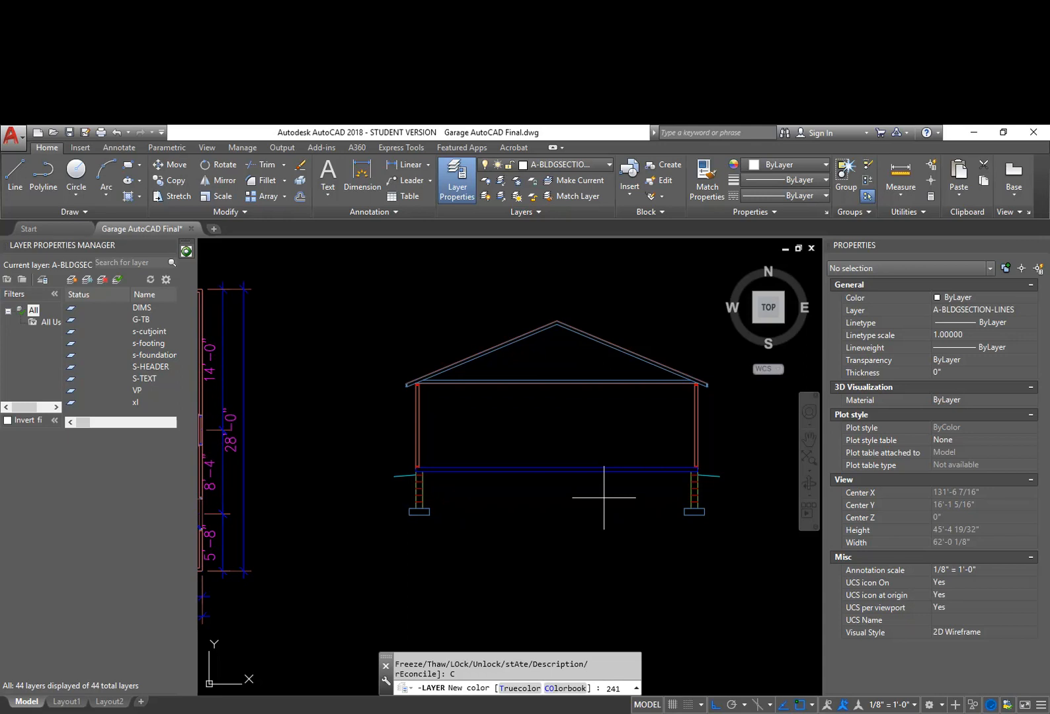
text(241)
key(Return)
key(Return)
key(Return)
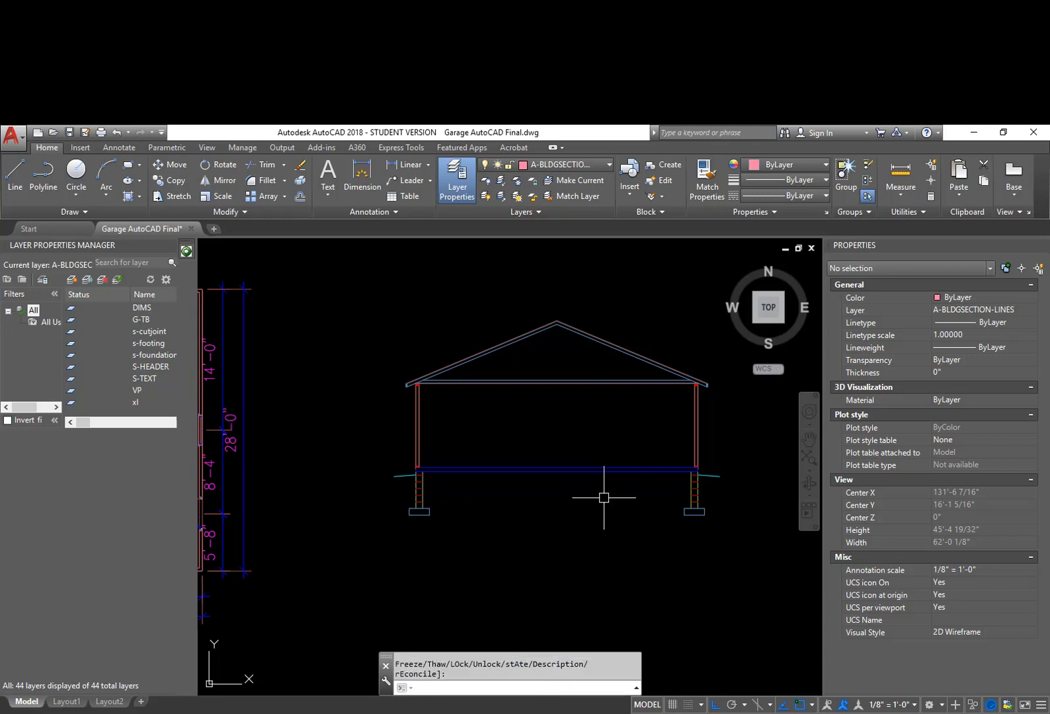
Step: Select all the lines of the building section and put them on the A-BLDGSECTION-LINES layer
mouse_move(525, 534)
middle_down()
mouse_move(511, 551)
mouse_move(469, 562)
middle_up()
click(302, 577)
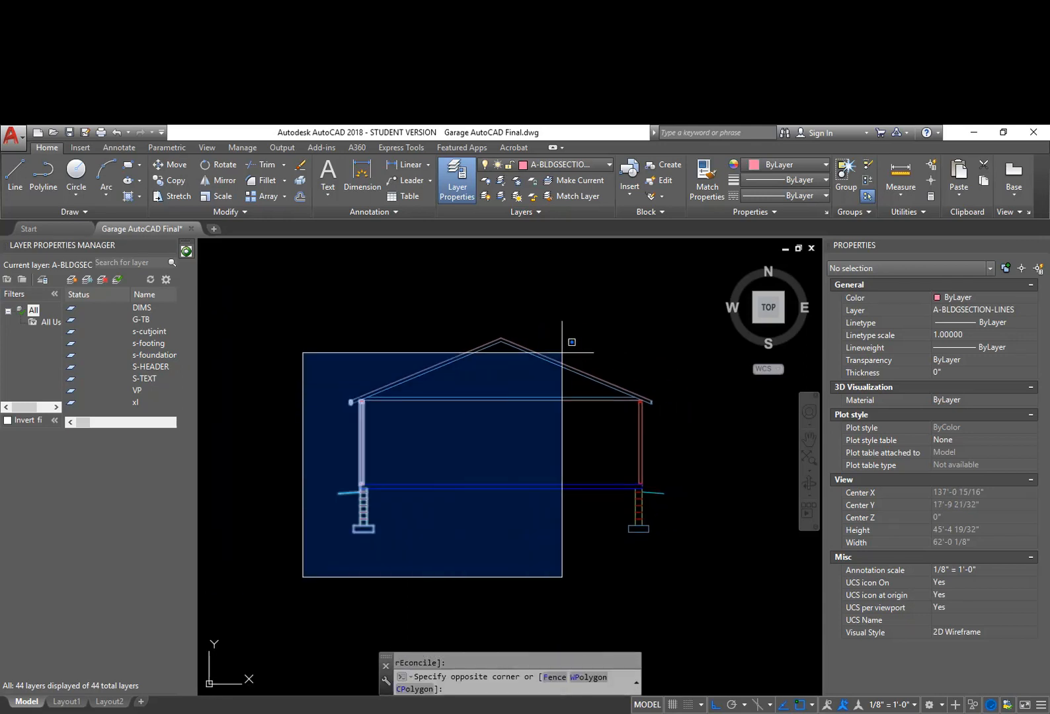
click(694, 304)
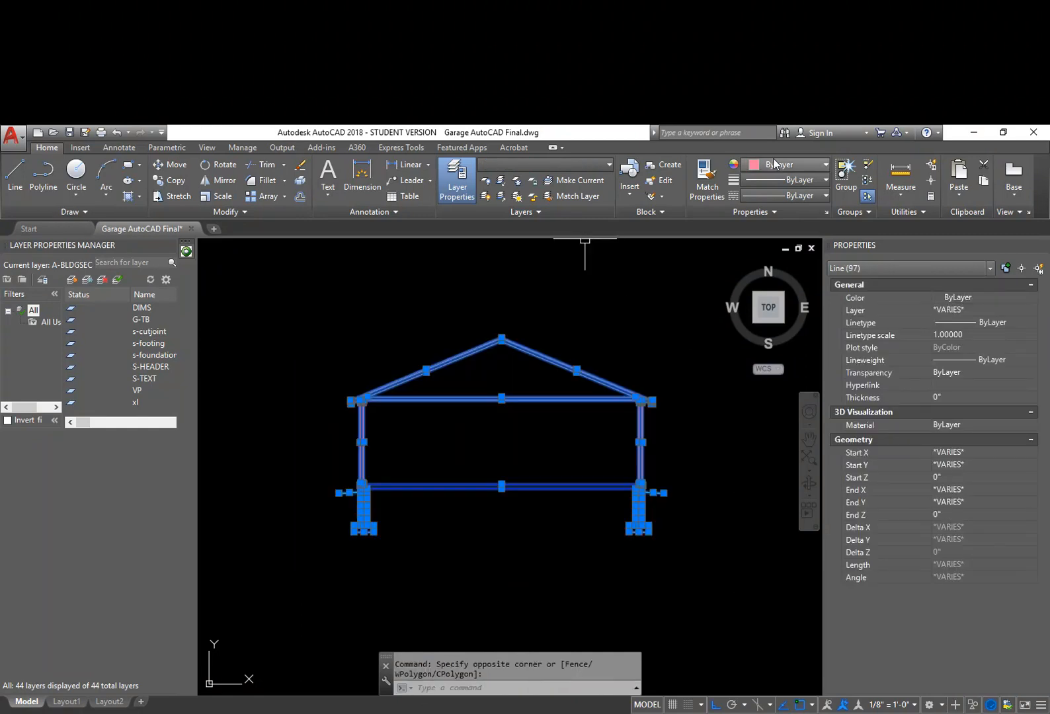
click(594, 164)
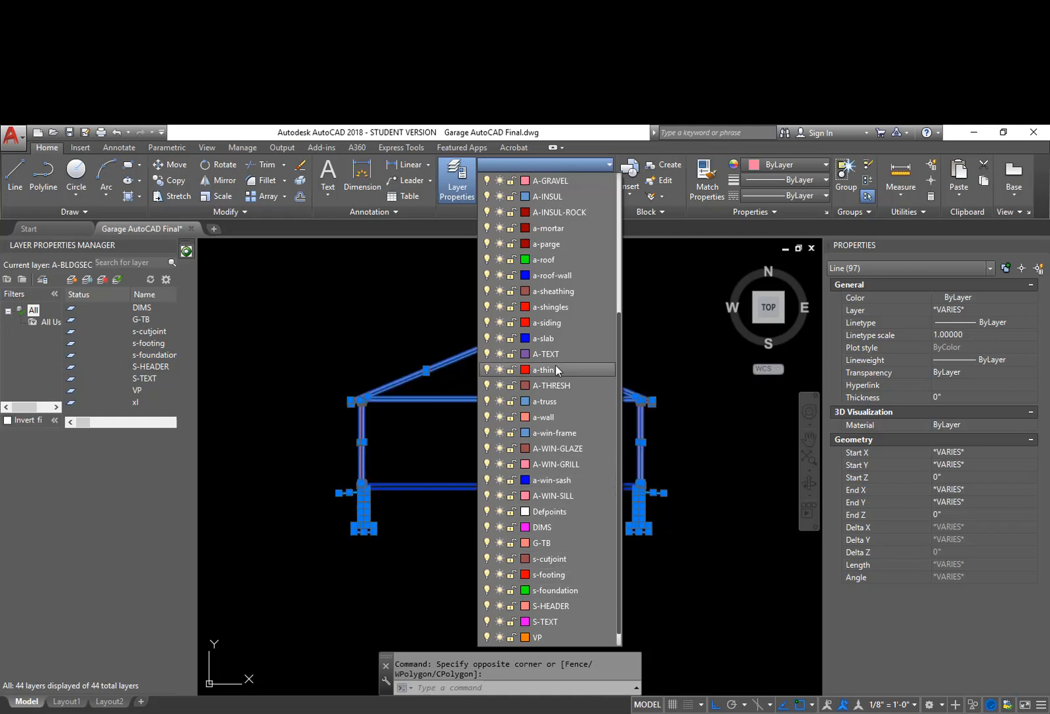
scroll(566, 288, up, 5)
click(568, 193)
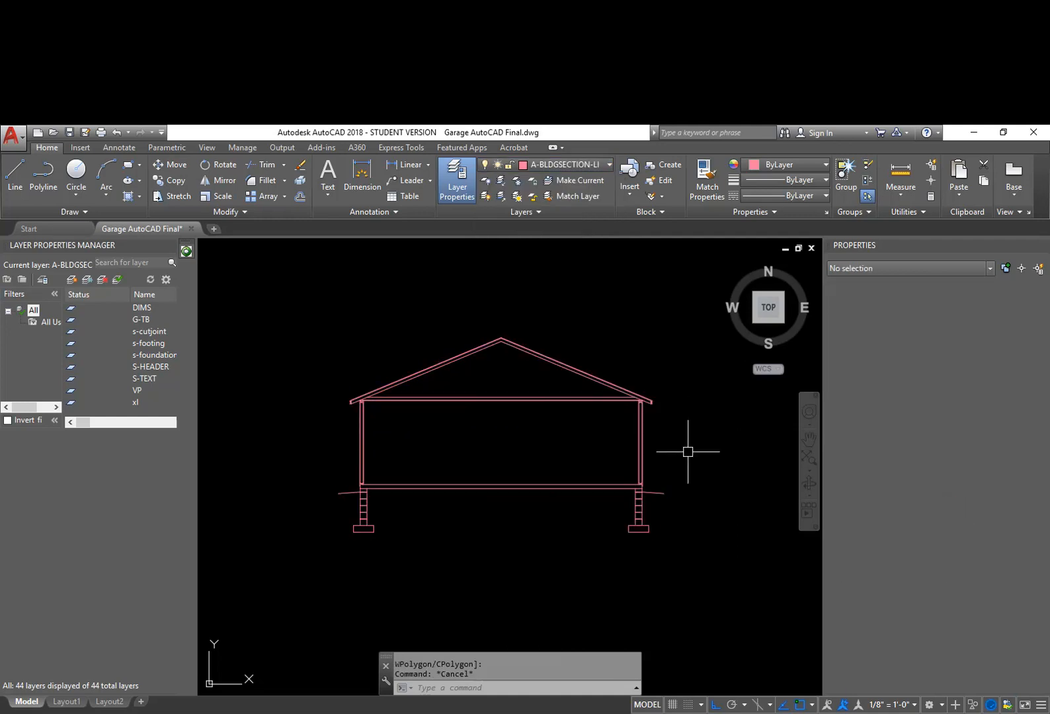
key(Escape)
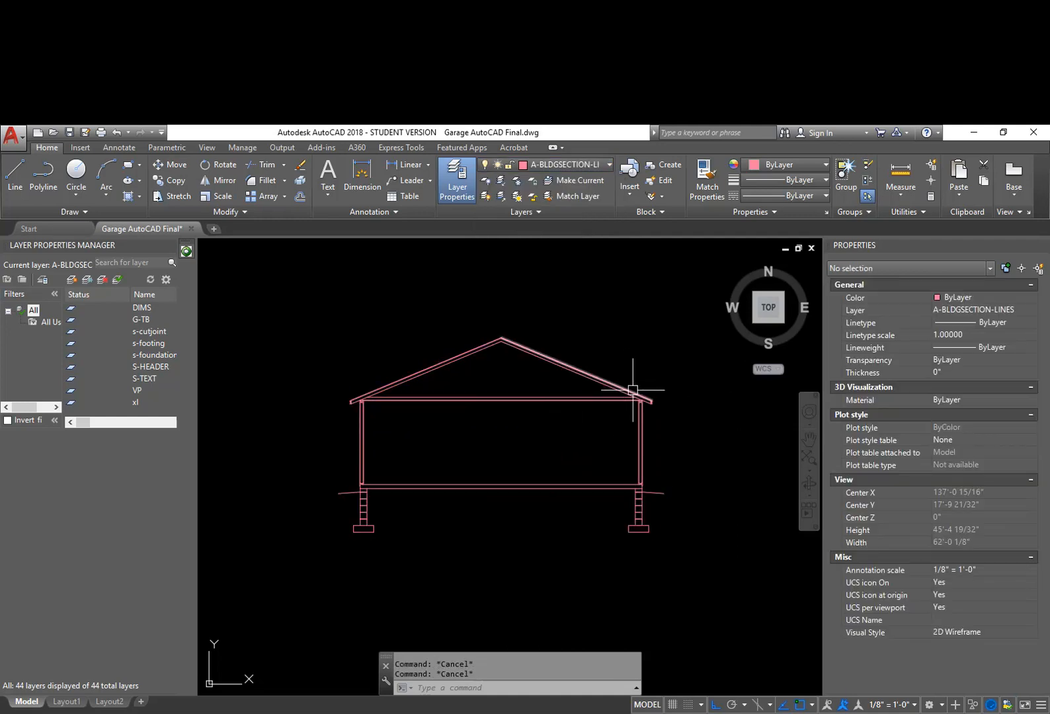
scroll(634, 391, up, 4)
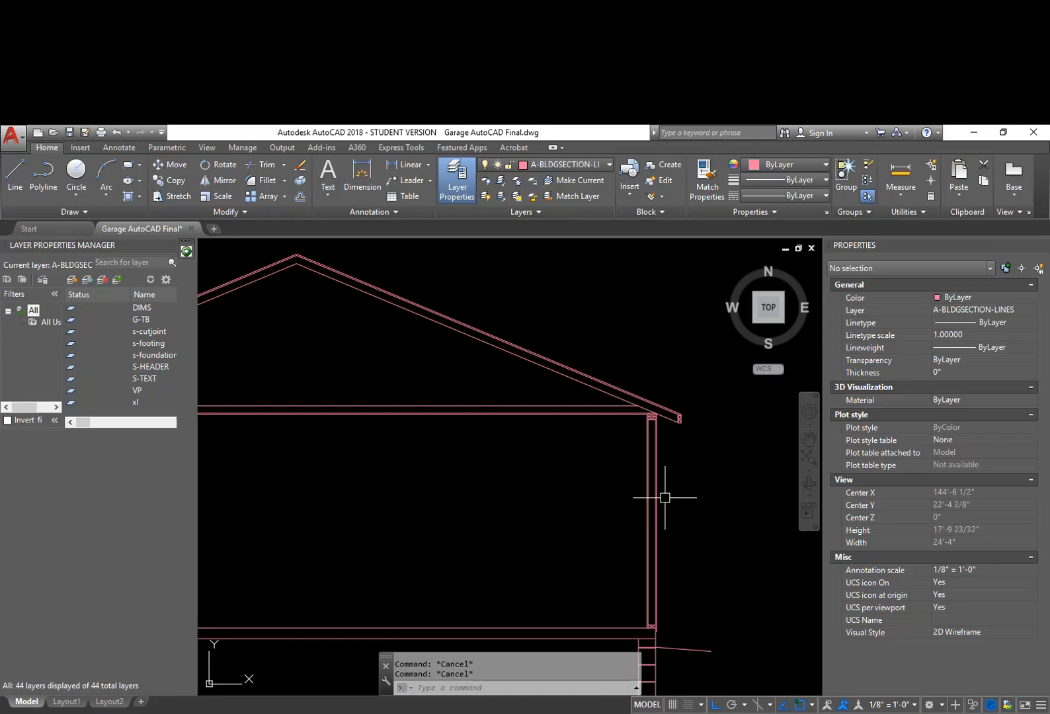
middle_drag(692, 577, 695, 522)
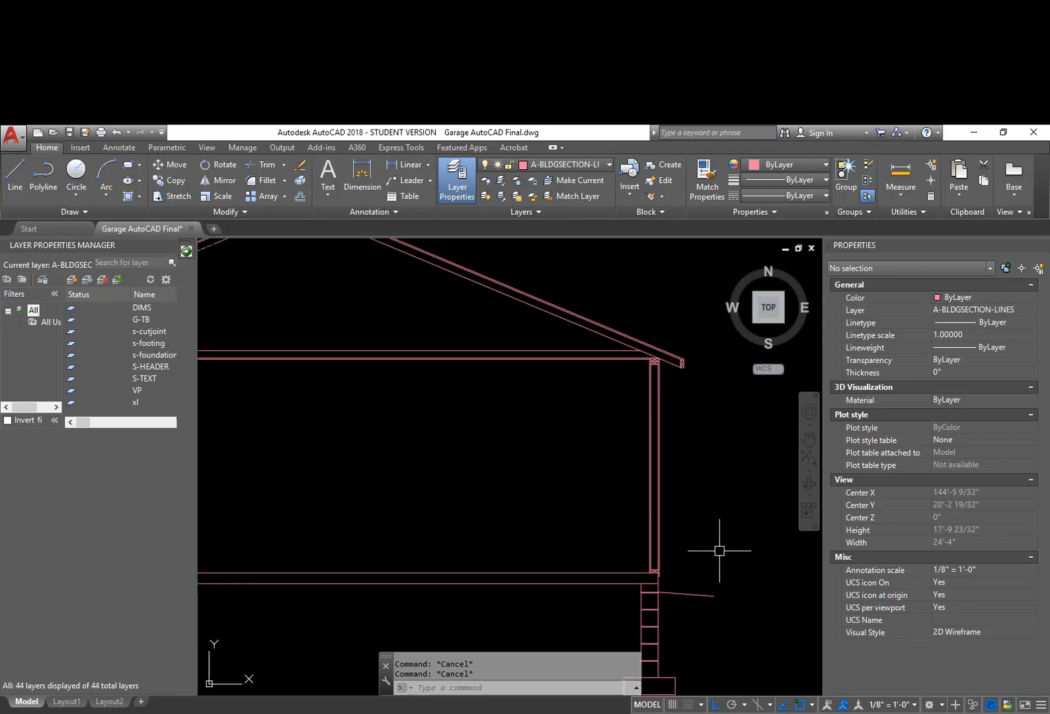
middle_drag(723, 597, 725, 535)
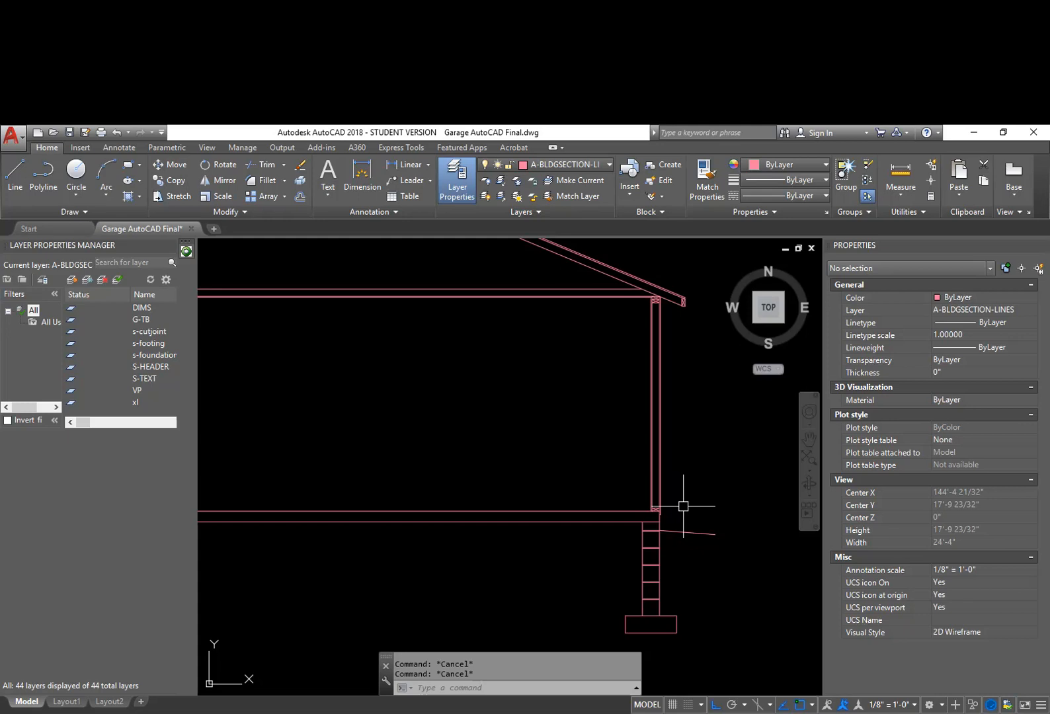
scroll(682, 504, down, 10)
middle_drag(682, 456, 659, 453)
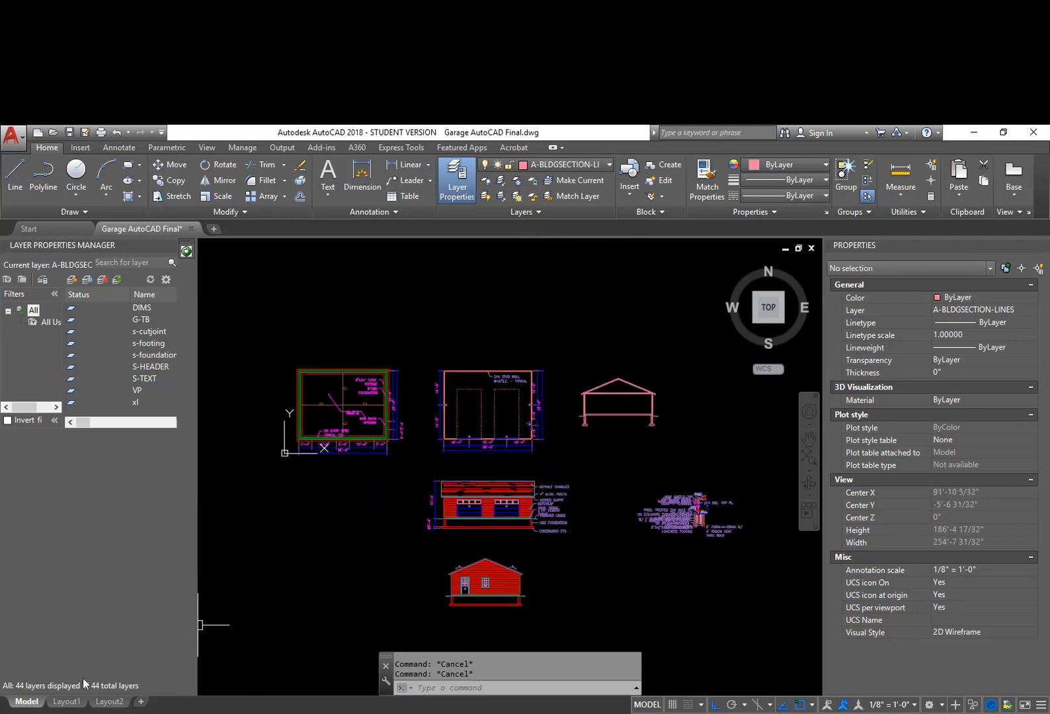
Step: In Layout1, lower the roof plan viewport's upper edge to sit within the border of sheet 201, about 5 31/32" high
click(66, 701)
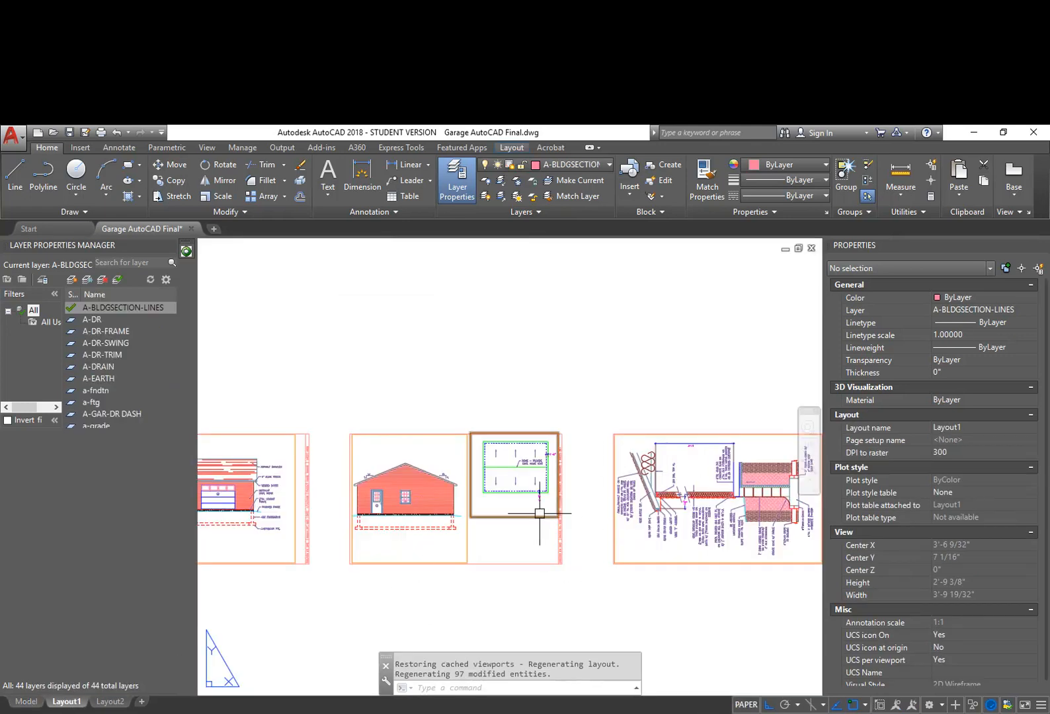
scroll(533, 507, up, 4)
click(578, 516)
click(549, 557)
middle_drag(626, 269, 609, 397)
click(628, 333)
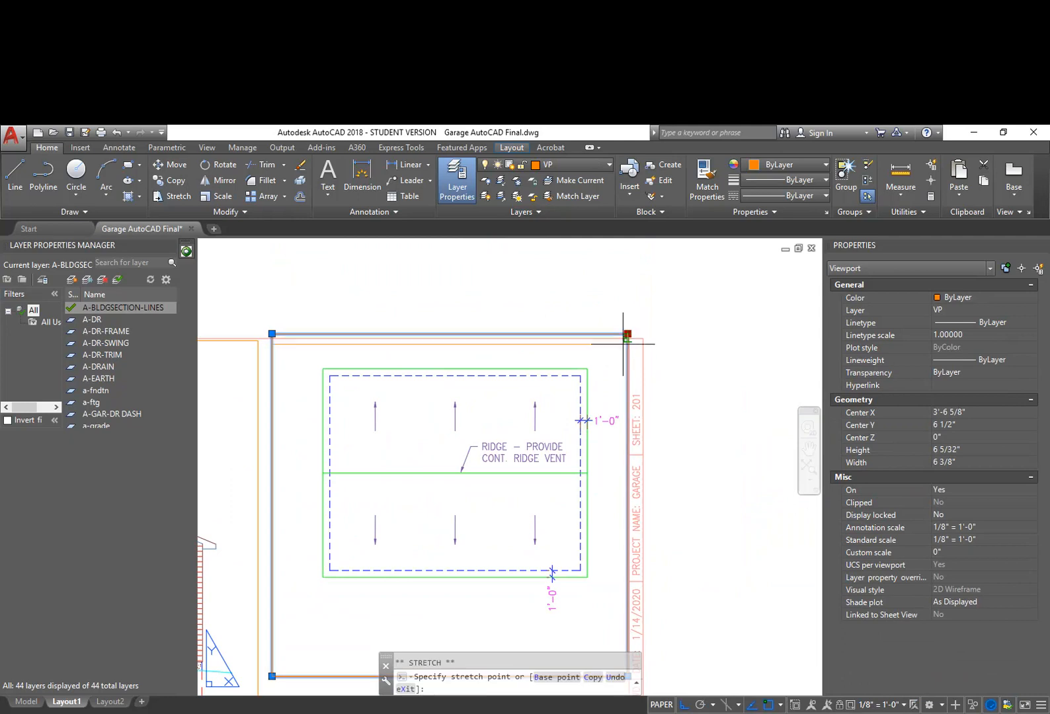
scroll(628, 334, up, 3)
scroll(621, 344, down, 8)
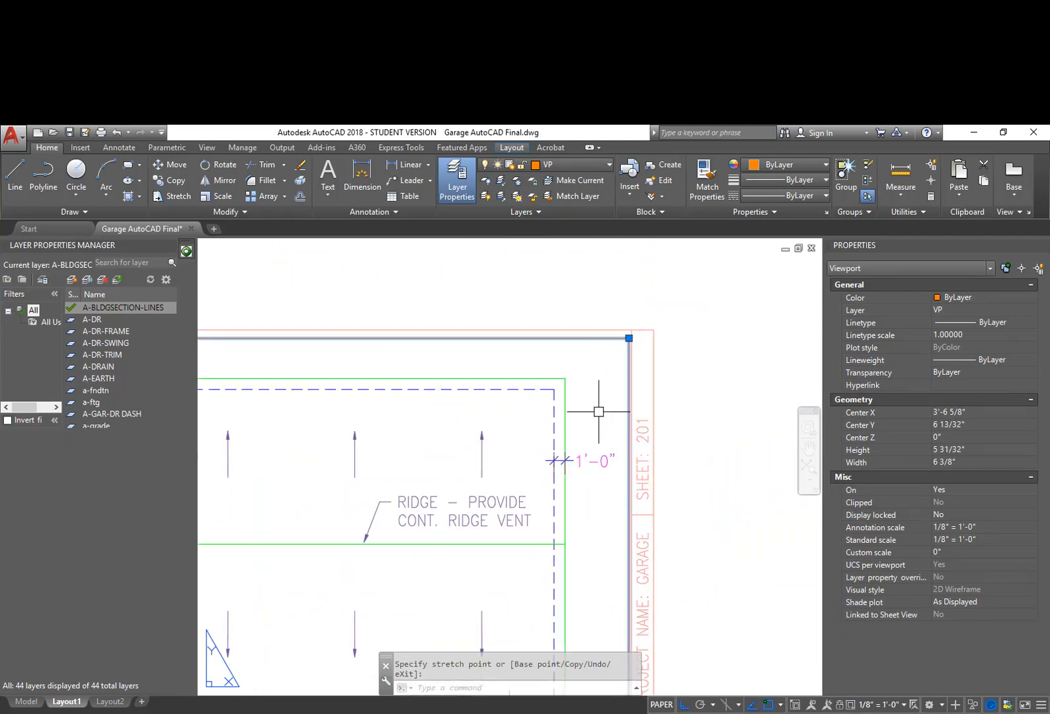
Step: Raise the lower edge of the roof plan viewport, leaving it about 5 3/16" high
scroll(601, 529, up, 2)
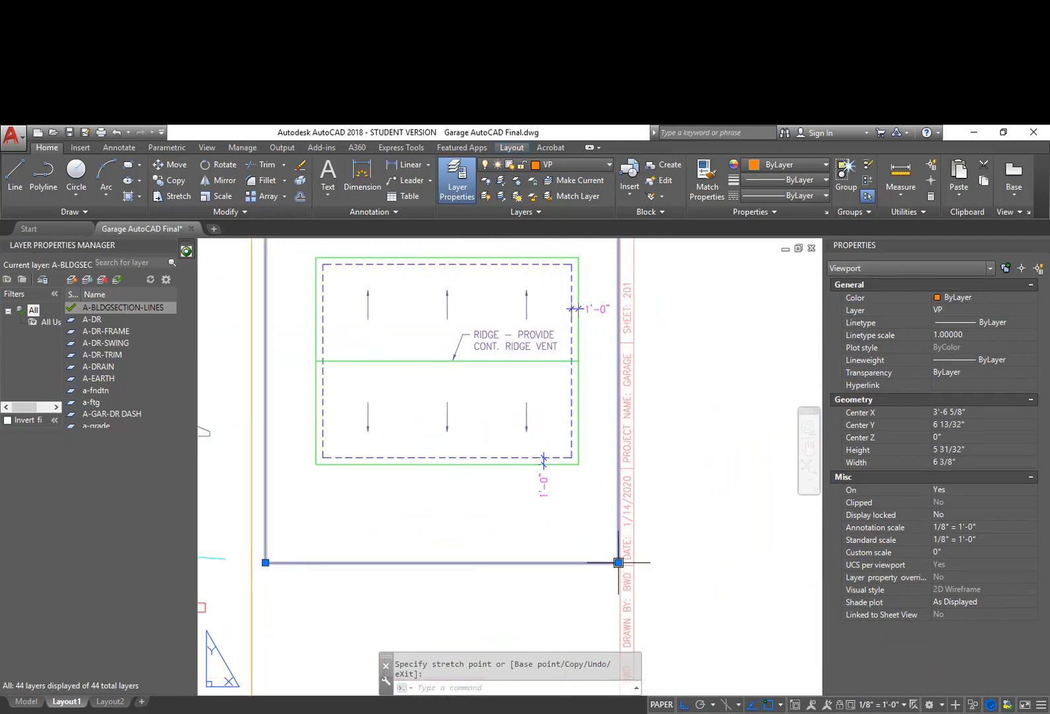
click(618, 562)
click(603, 519)
key(Escape)
key(Escape)
middle_drag(518, 543, 536, 530)
scroll(545, 530, down, 4)
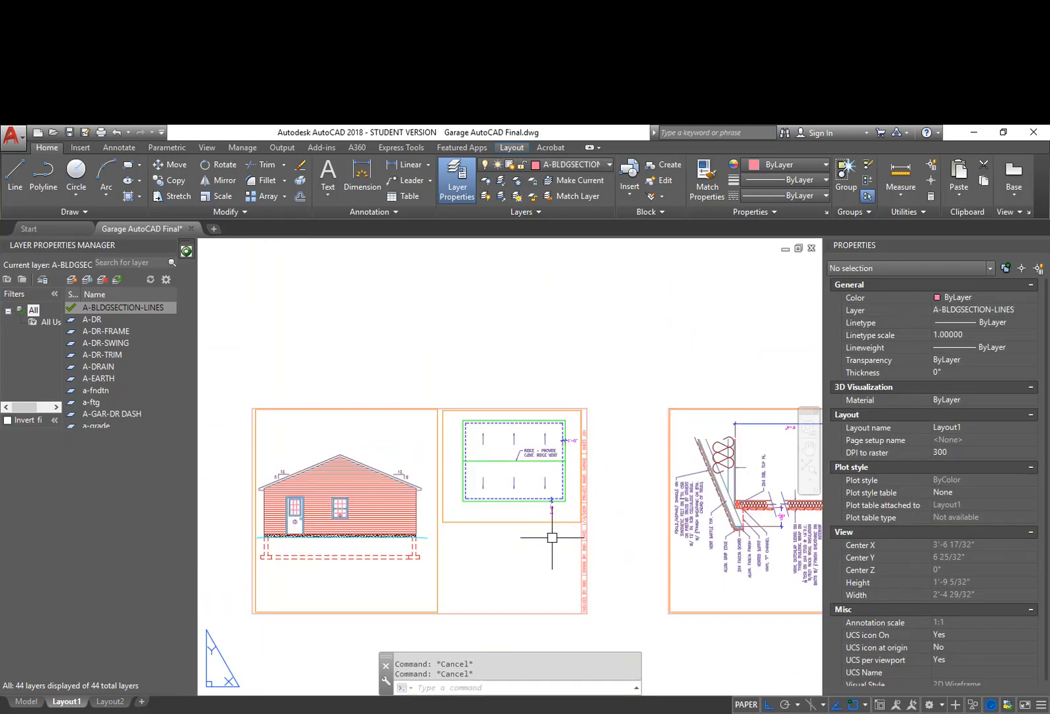
Step: Copy the roof plan viewport straight down to the empty space just below its sheet
text(CP)
key(Return)
click(573, 481)
key(Return)
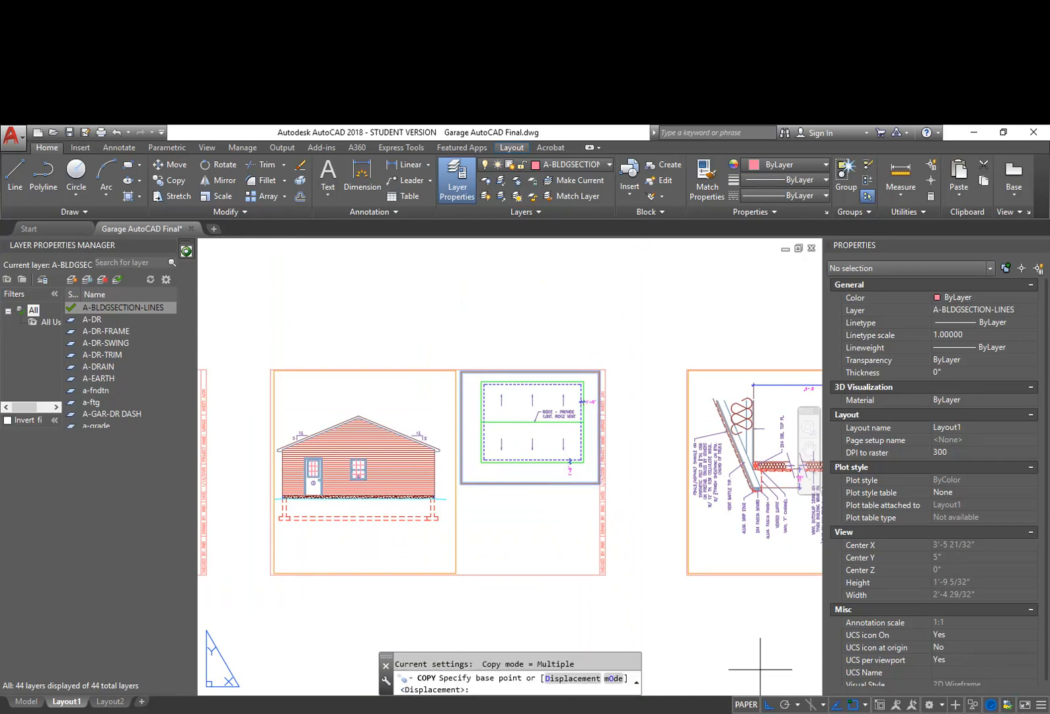
click(657, 595)
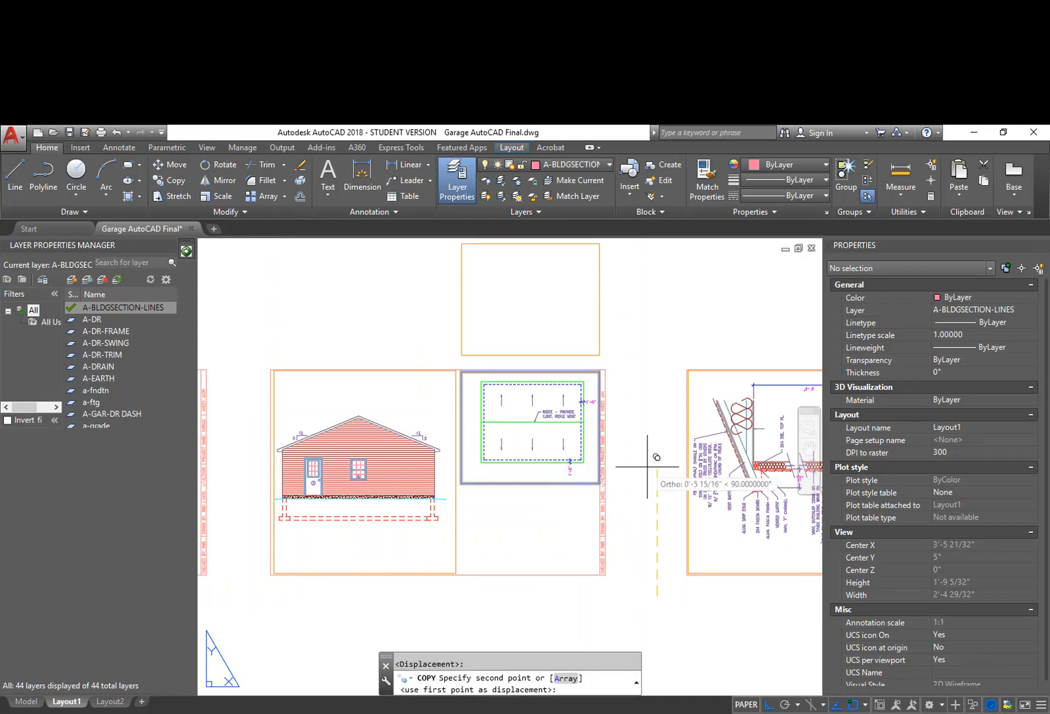
middle_drag(658, 638, 651, 493)
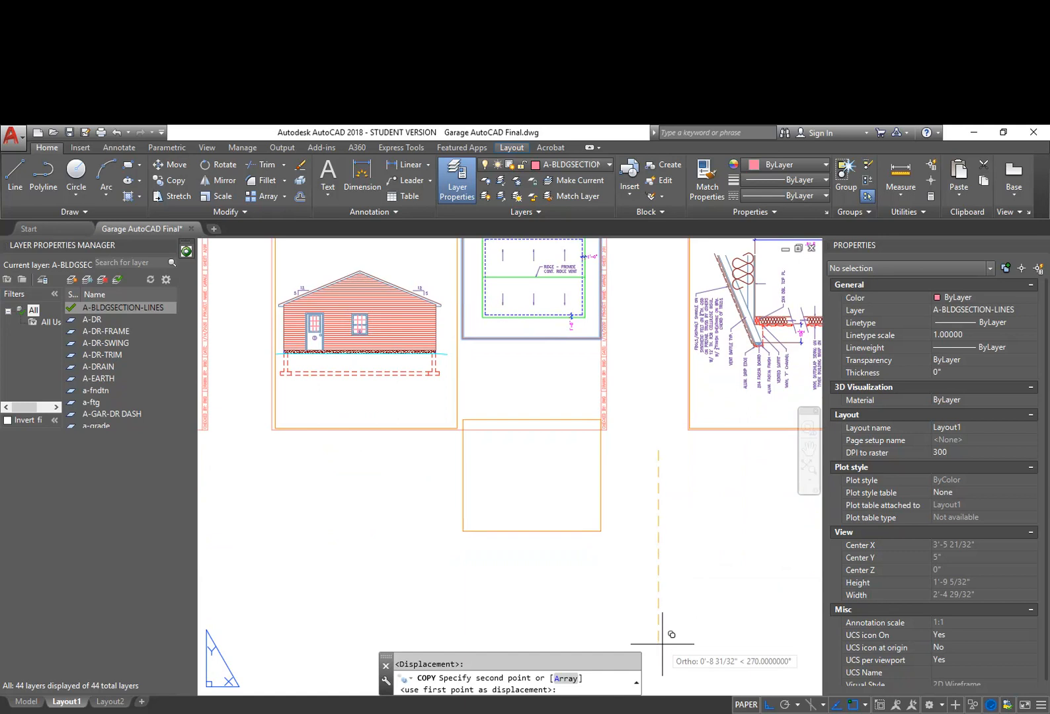
middle_drag(668, 620, 672, 555)
click(673, 581)
key(Escape)
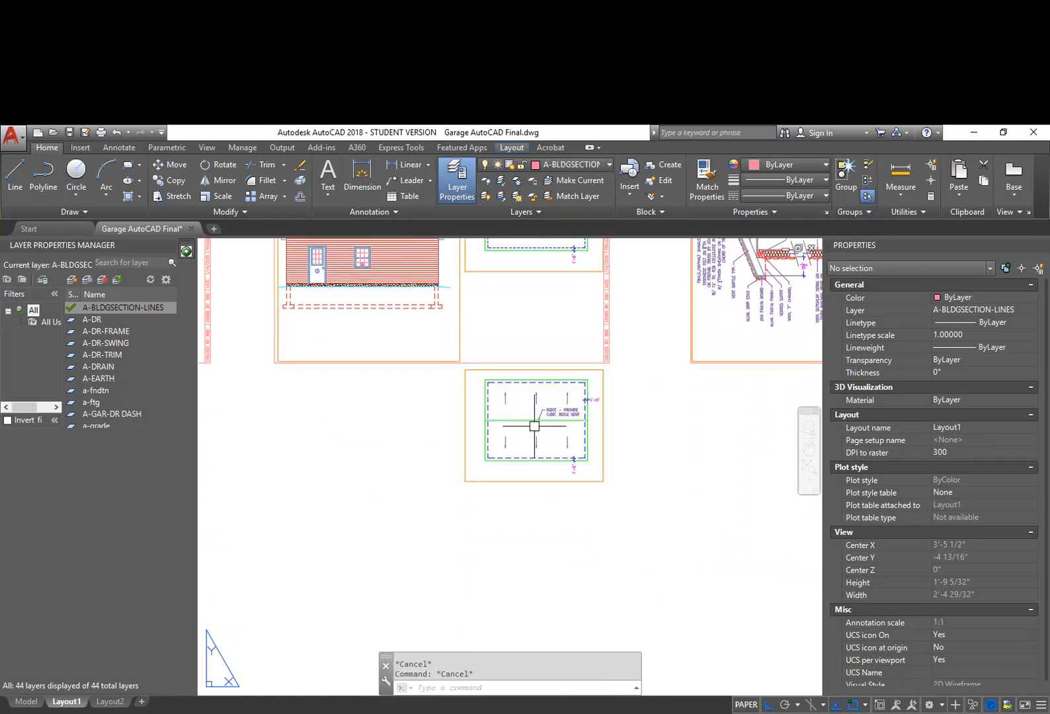
Step: Activate the copied viewport, bring the building section into view at its centre, and return to paper space
click(559, 481)
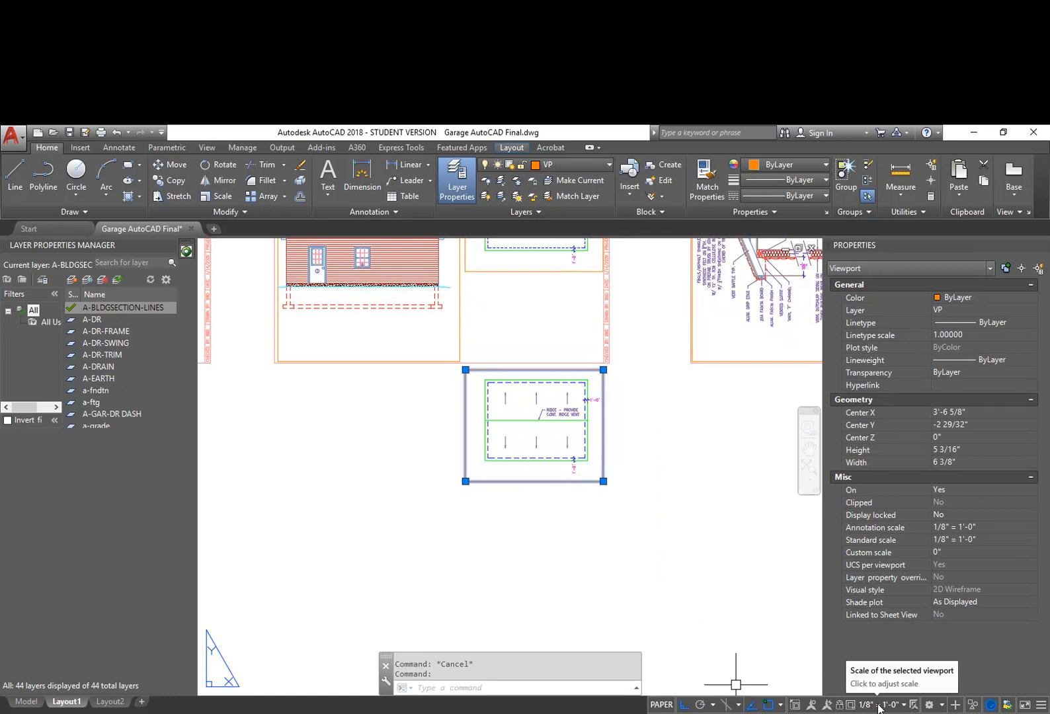
scroll(517, 436, up, 4)
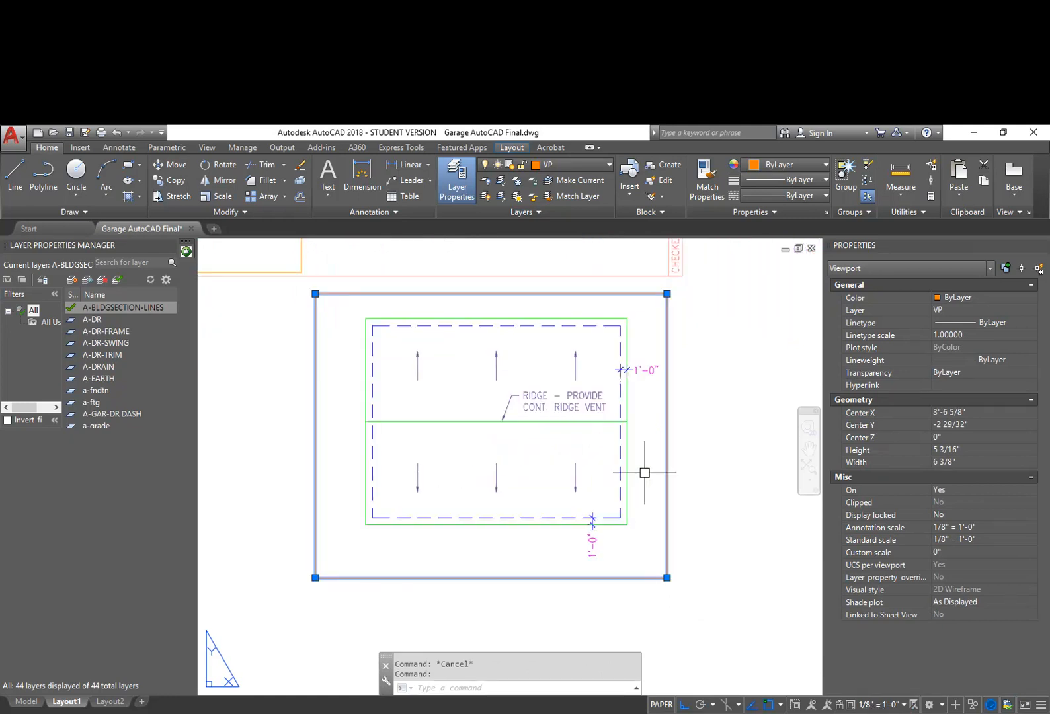
double_click(640, 456)
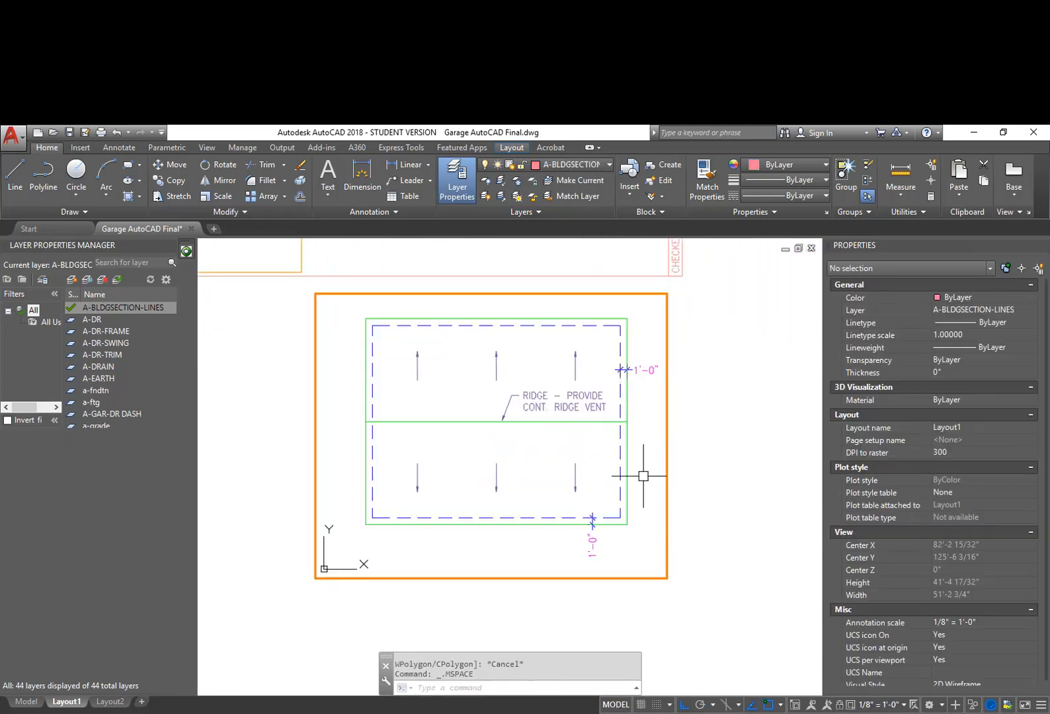
middle_drag(648, 543, 639, 351)
middle_drag(633, 475, 636, 362)
mouse_move(616, 503)
middle_down()
mouse_move(619, 348)
mouse_move(609, 409)
mouse_move(605, 370)
mouse_move(533, 540)
middle_up()
middle_drag(560, 311, 532, 555)
middle_drag(553, 359, 542, 579)
middle_drag(566, 429, 431, 443)
middle_drag(497, 453, 534, 573)
scroll(553, 523, down, 5)
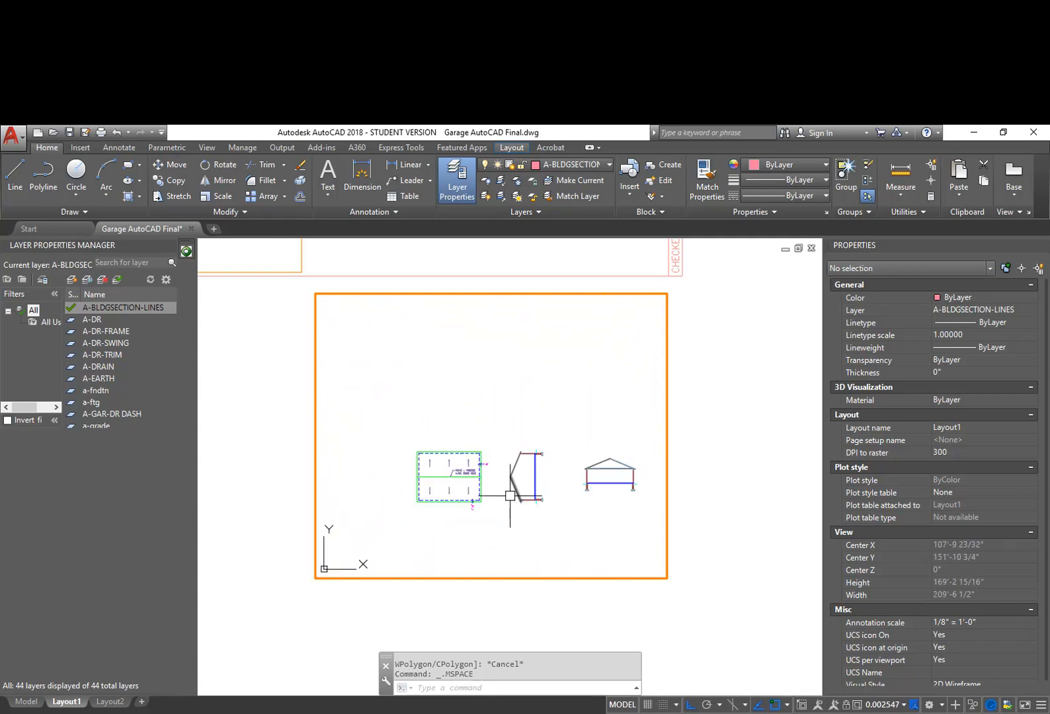
scroll(626, 474, up, 4)
middle_drag(628, 469, 551, 436)
scroll(563, 445, up, 2)
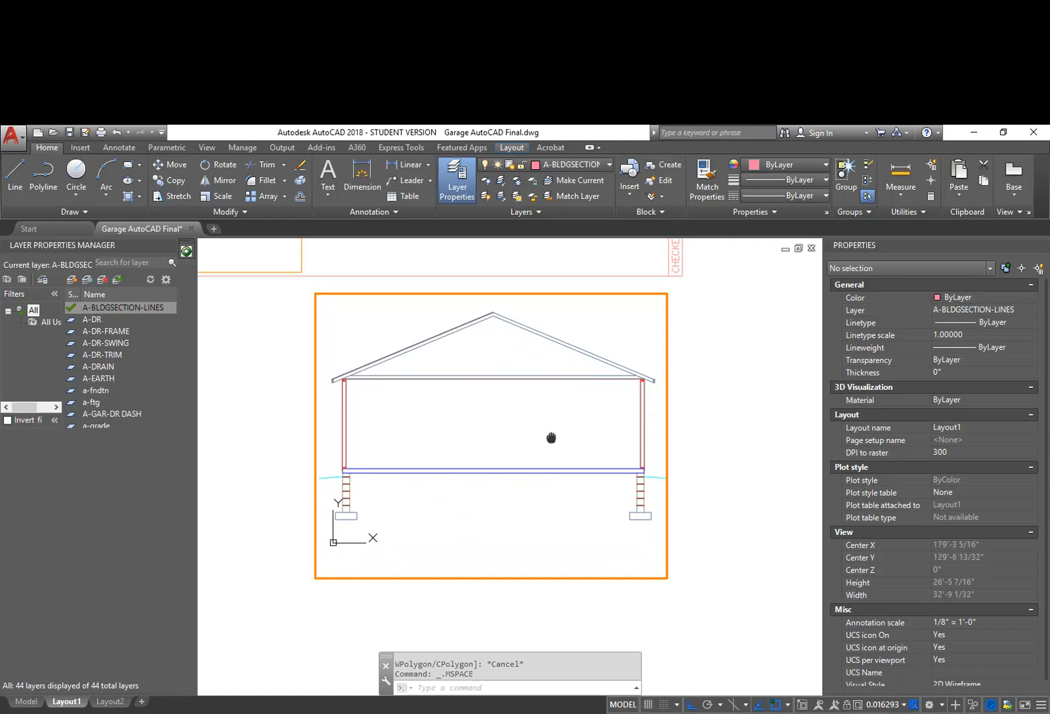
double_click(763, 450)
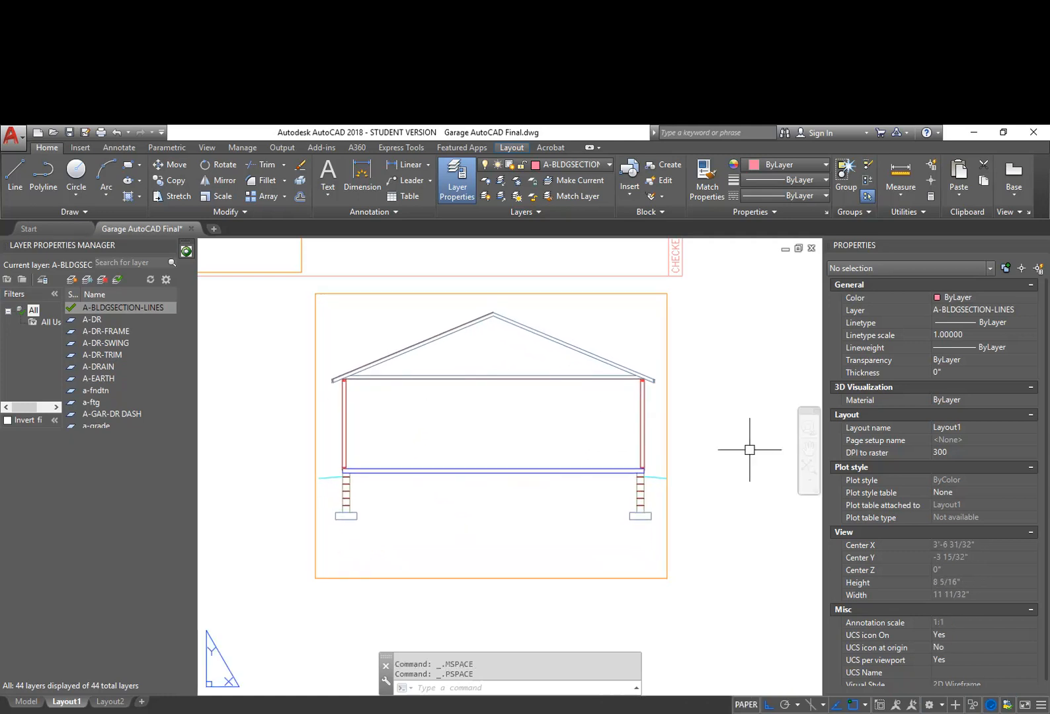
Step: Set the scale of the building section viewport to 1/8" = 1'-0"
click(668, 424)
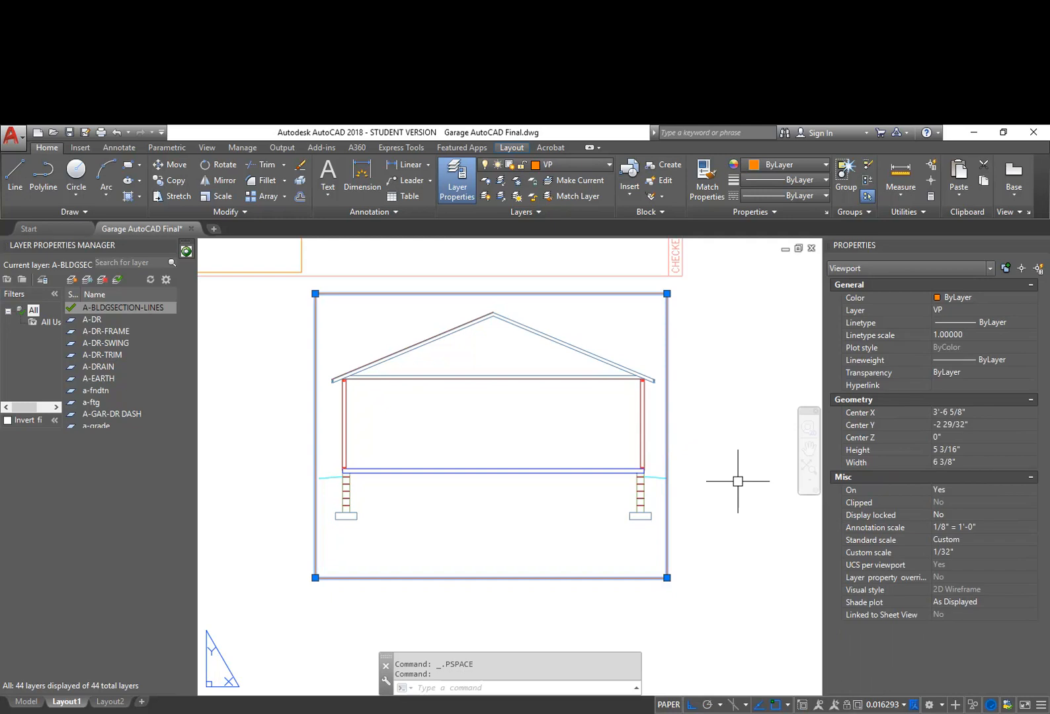
click(905, 706)
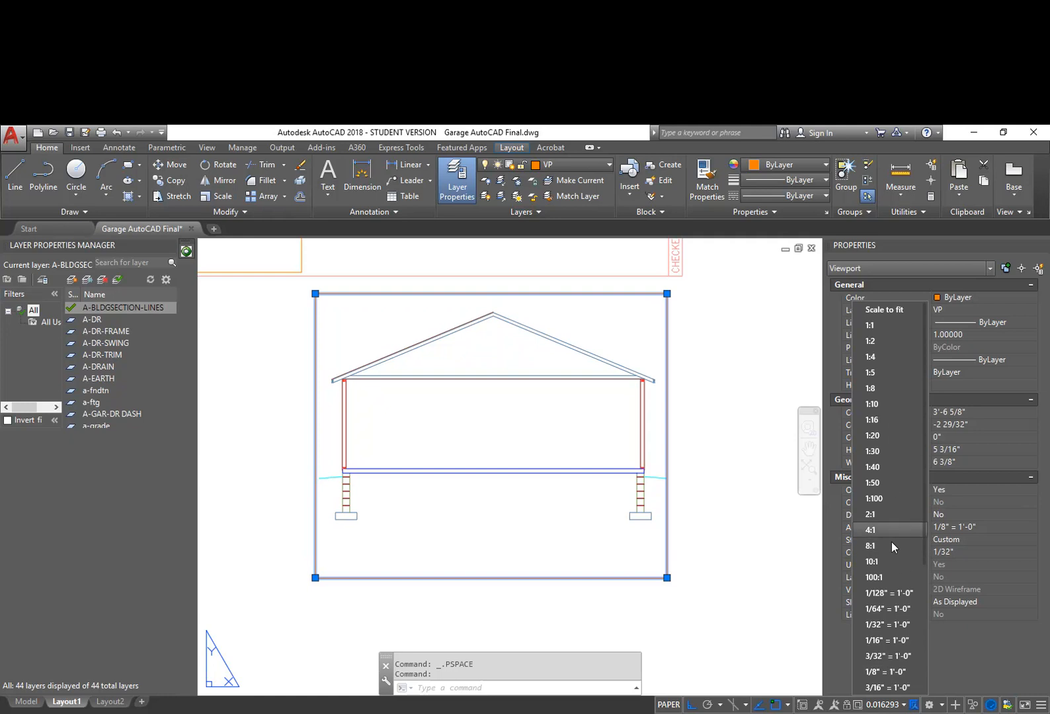
scroll(886, 655, down, 3)
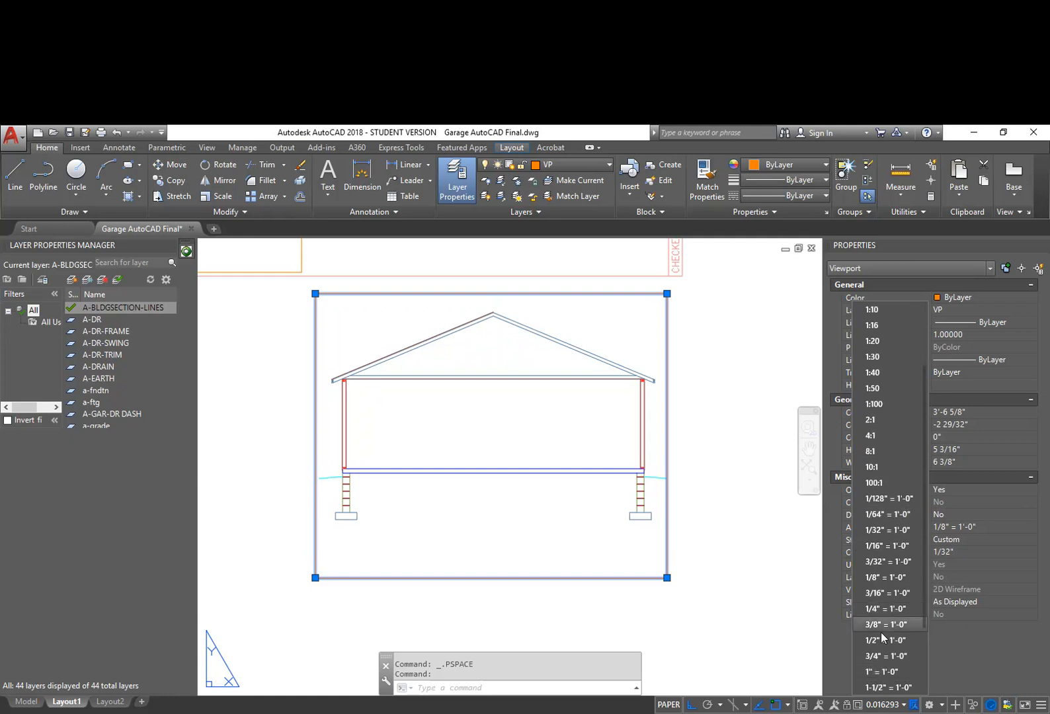
click(881, 579)
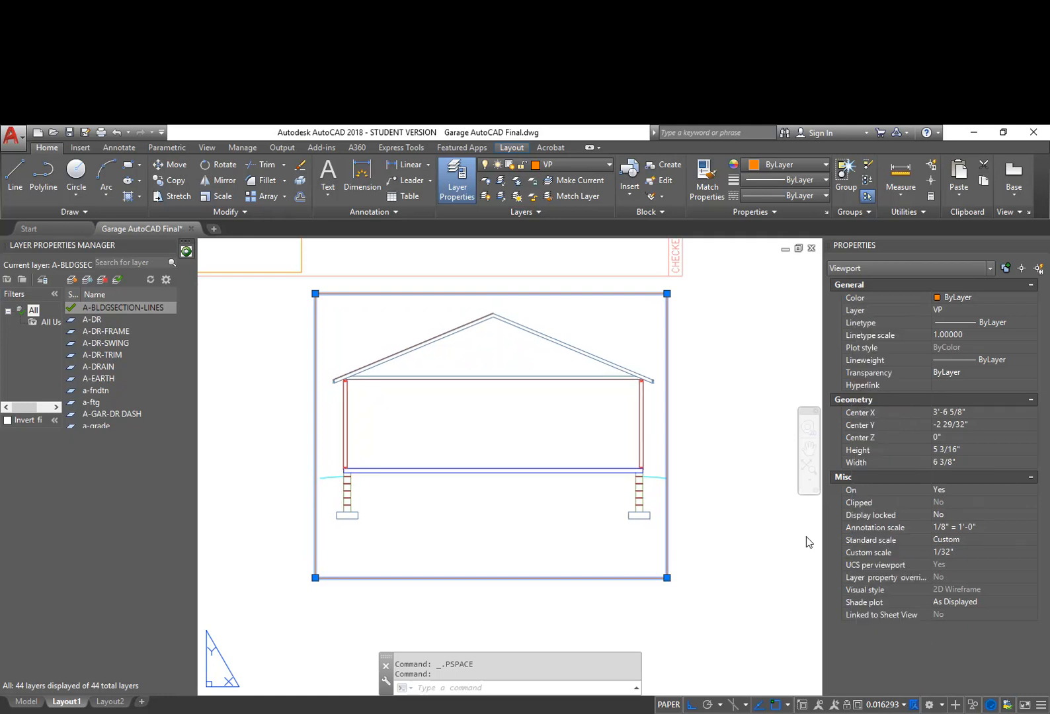
Step: Shrink the building section viewport closely around the section, to about 4 7/32" wide by 3 1/32" high
click(666, 577)
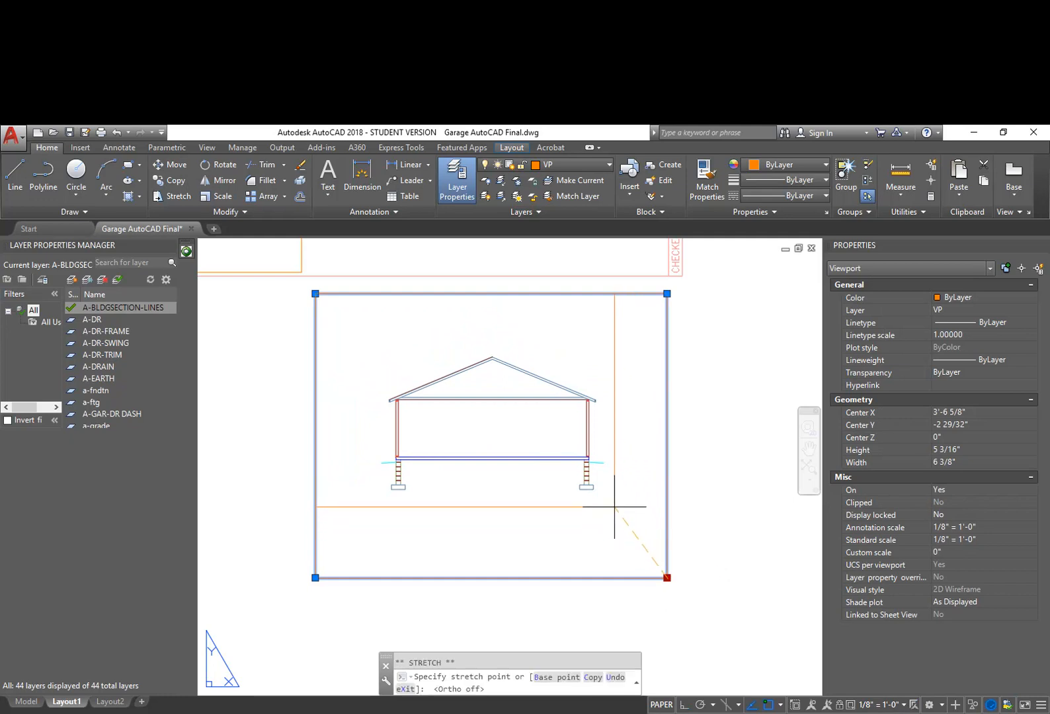
click(610, 505)
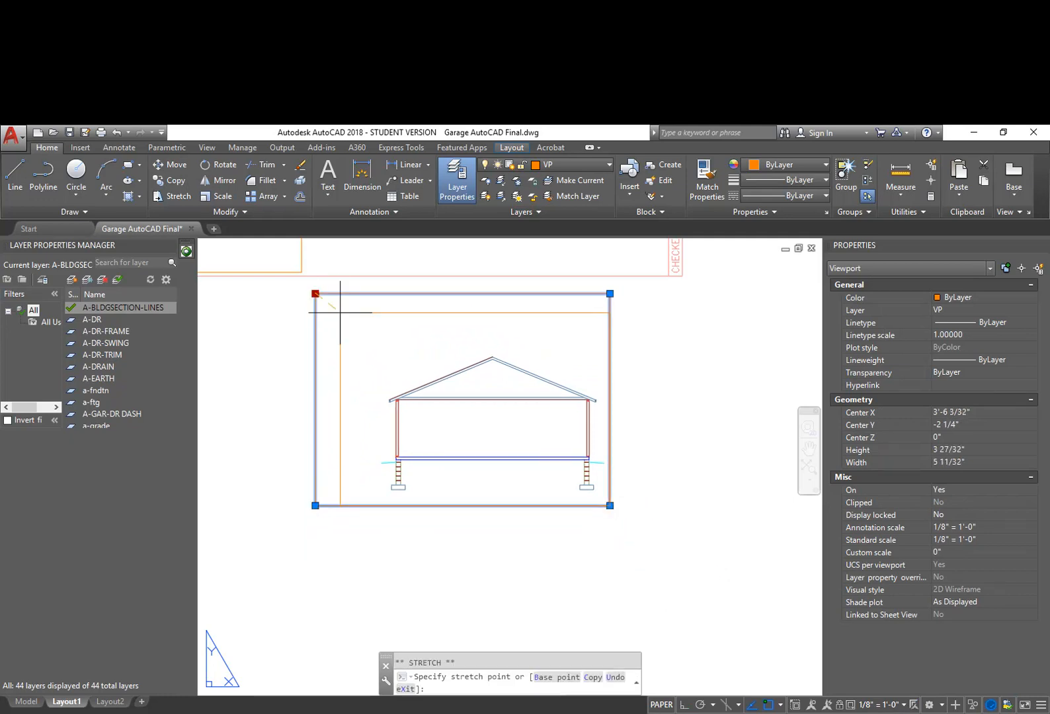
click(376, 338)
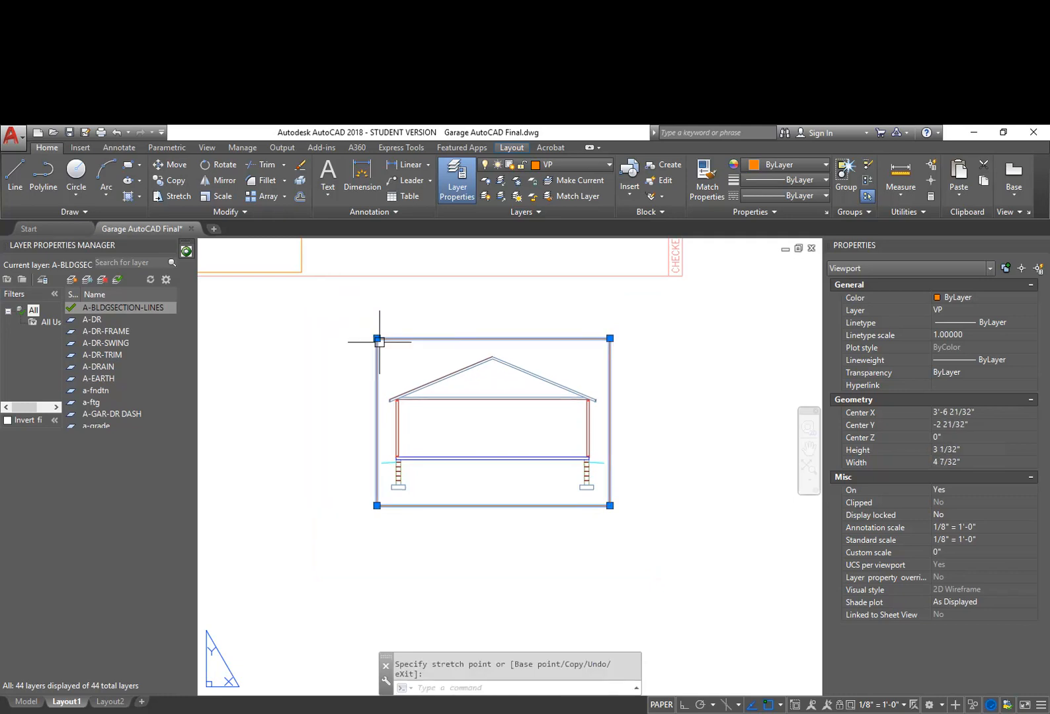
scroll(721, 559, down, 4)
key(Escape)
key(Escape)
Step: Move the building section viewport up onto the lower edge of sheet 201, under the roof plan viewport
scroll(685, 493, up, 4)
key(Return)
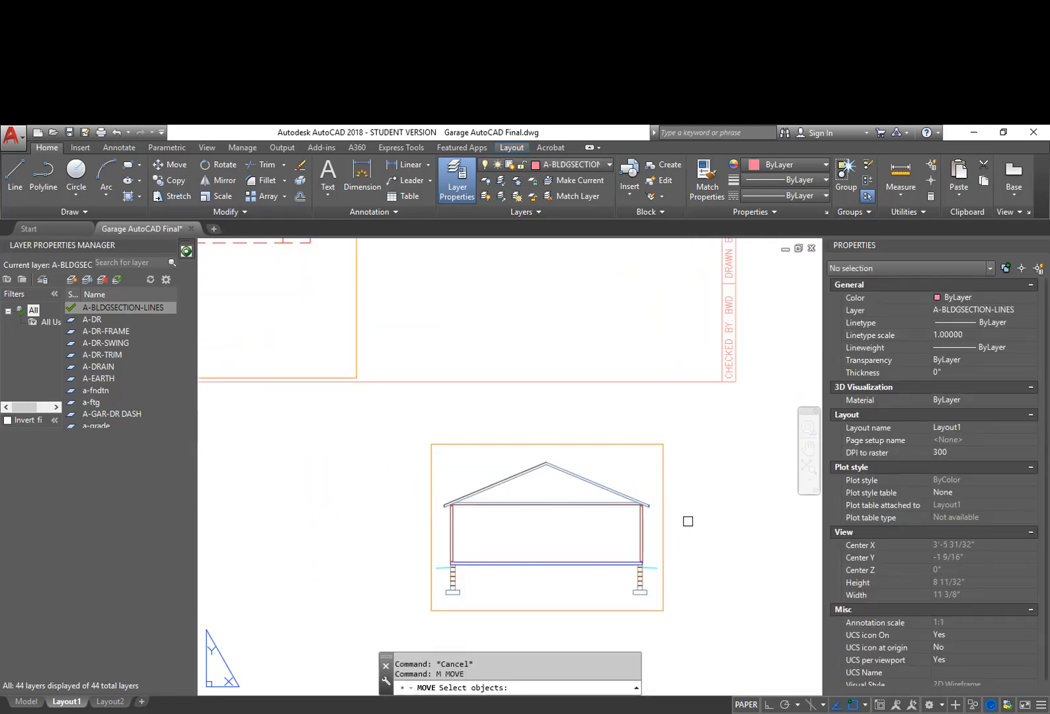
click(663, 532)
key(Return)
click(727, 592)
middle_drag(767, 442, 744, 577)
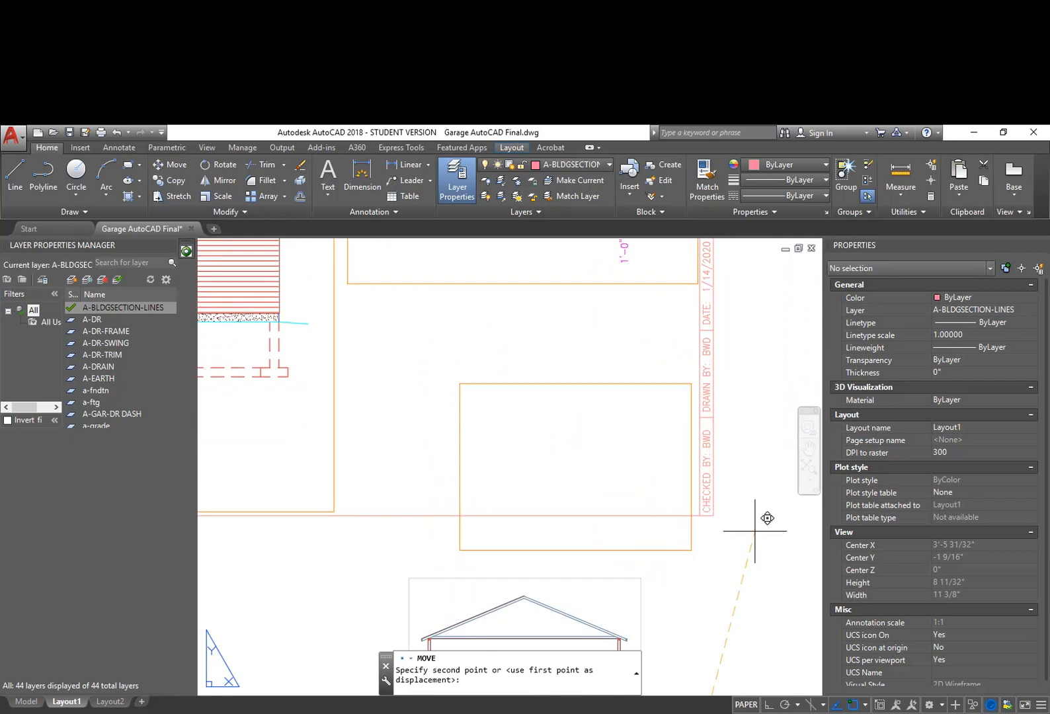
click(706, 461)
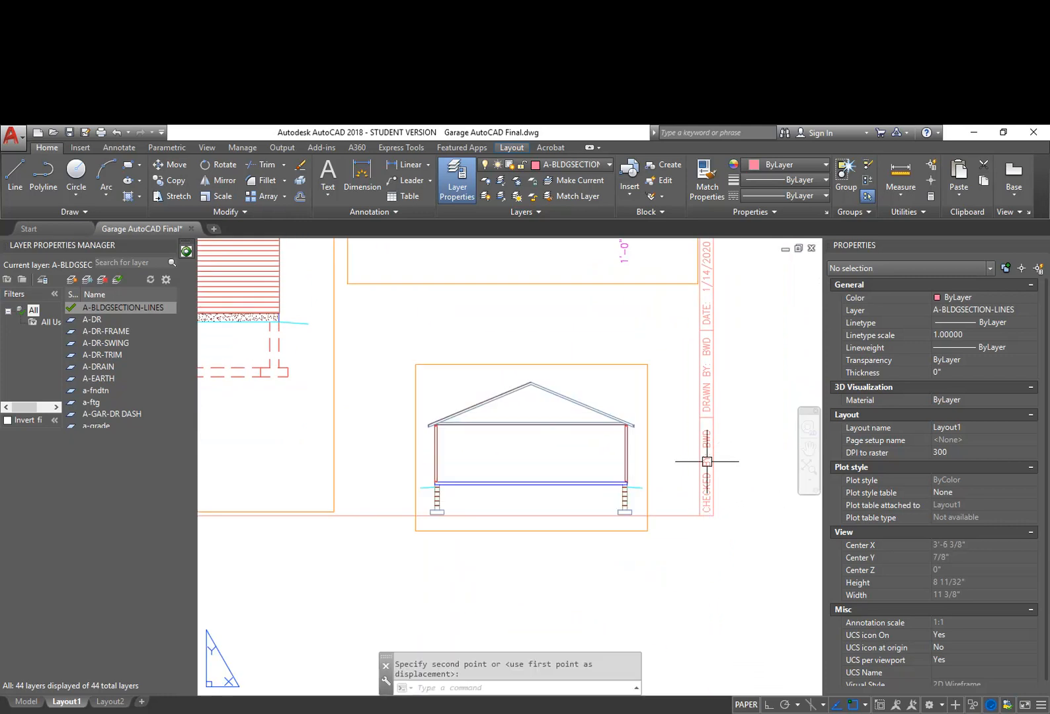
Step: Move the building section viewport slightly up and to the left so it lies fully inside the sheet border
key(Return)
click(647, 445)
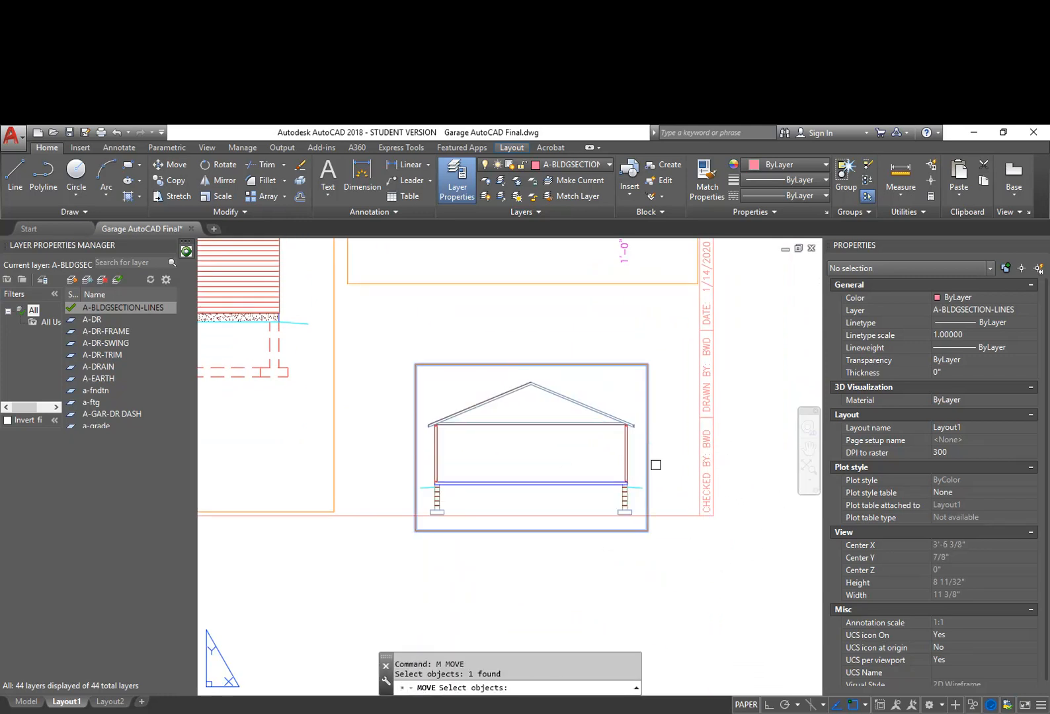
key(Return)
click(678, 609)
click(665, 569)
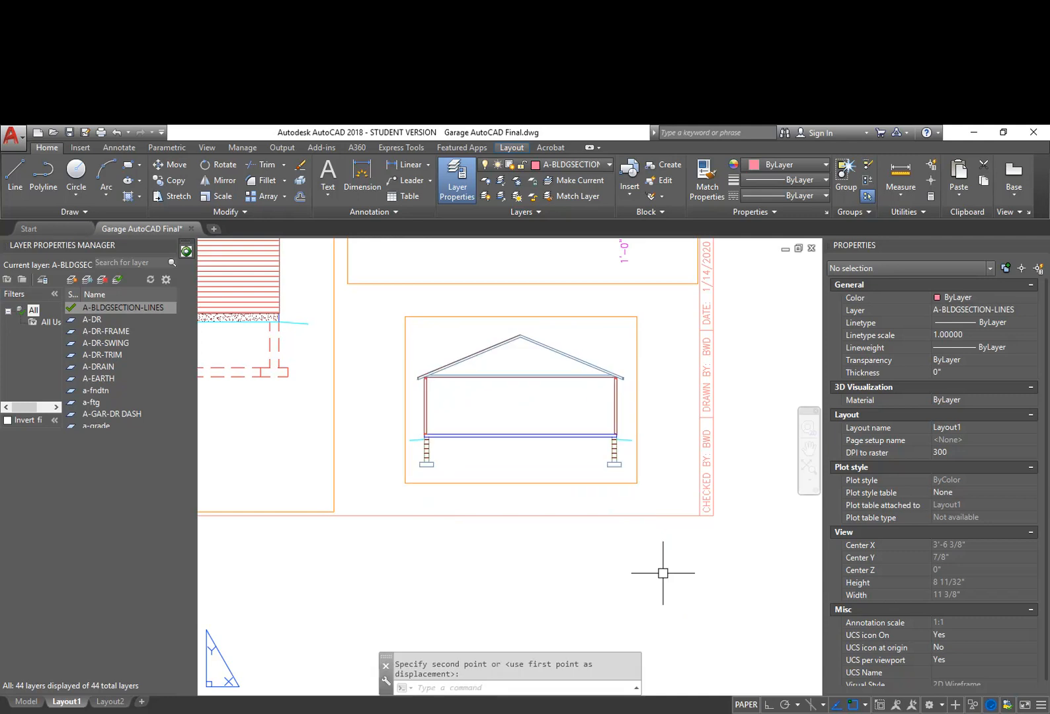
Step: Save the drawing with QSAVE and look over the row of sheets in Layout1
scroll(694, 562, down, 4)
text(QSAVE)
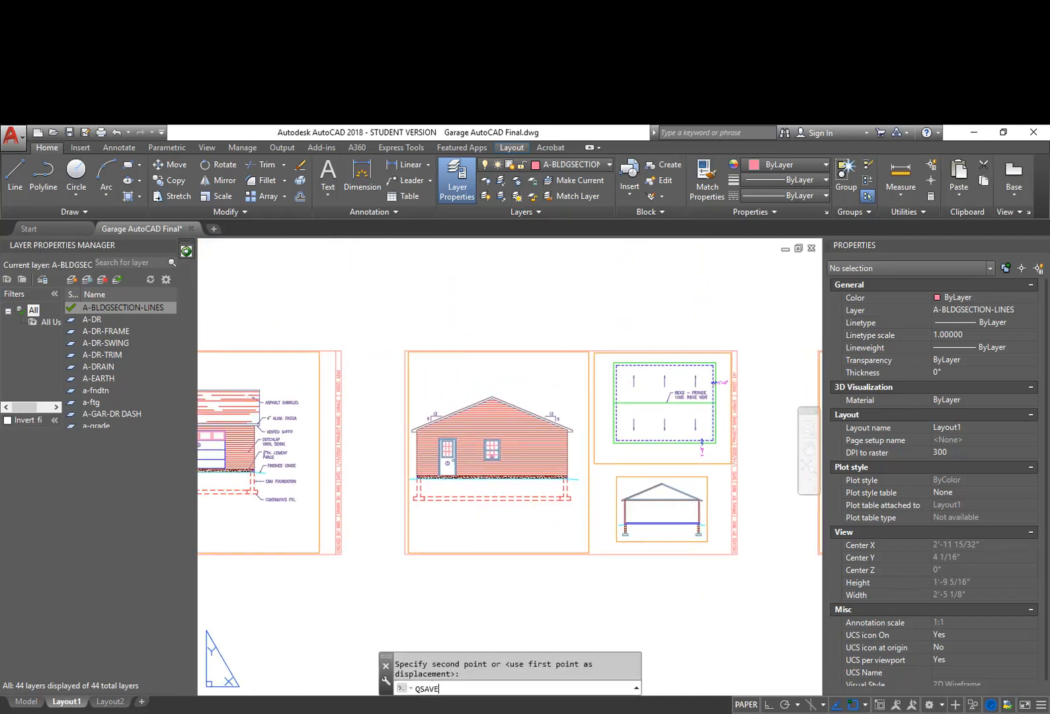
key(Return)
scroll(692, 493, down, 5)
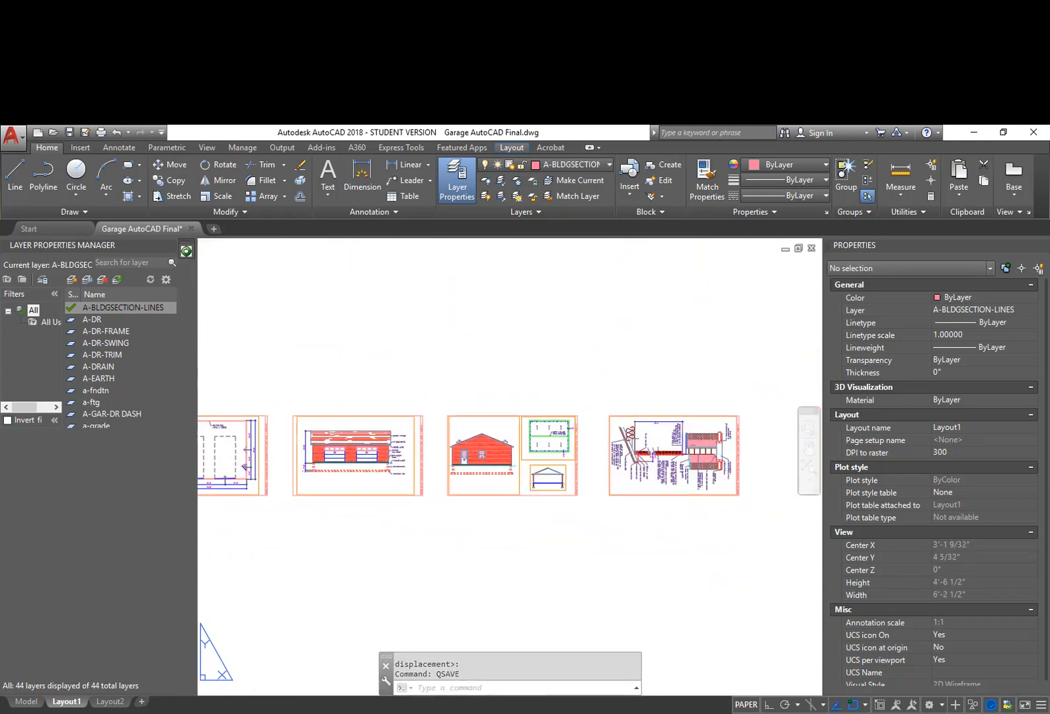
middle_drag(416, 514, 606, 515)
middle_drag(486, 514, 609, 512)
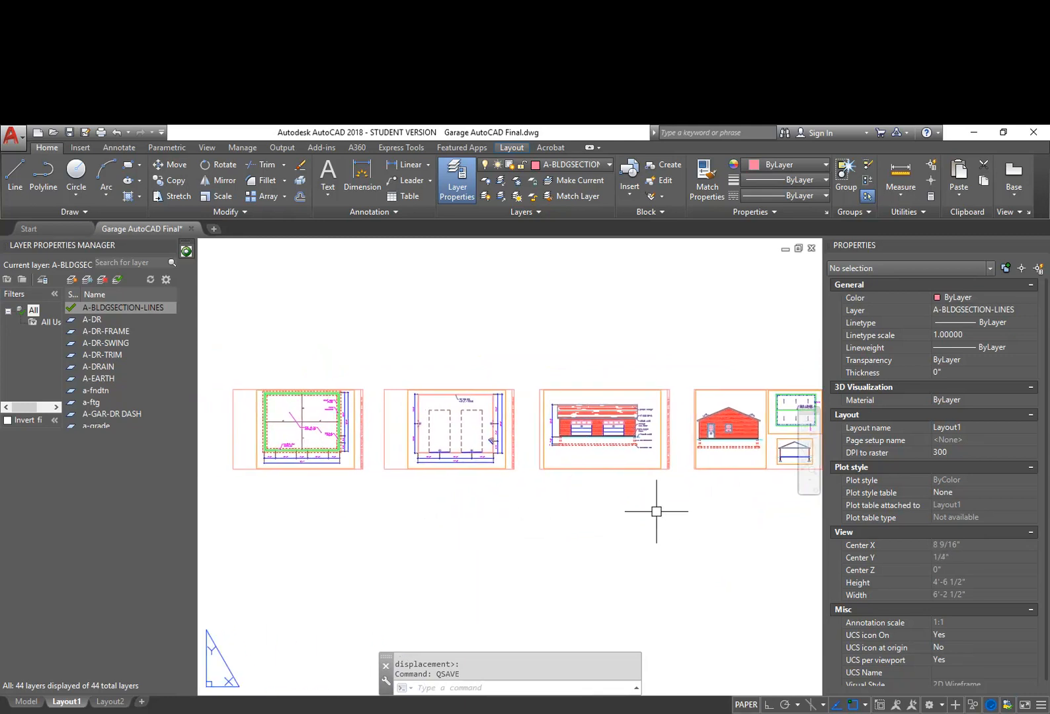